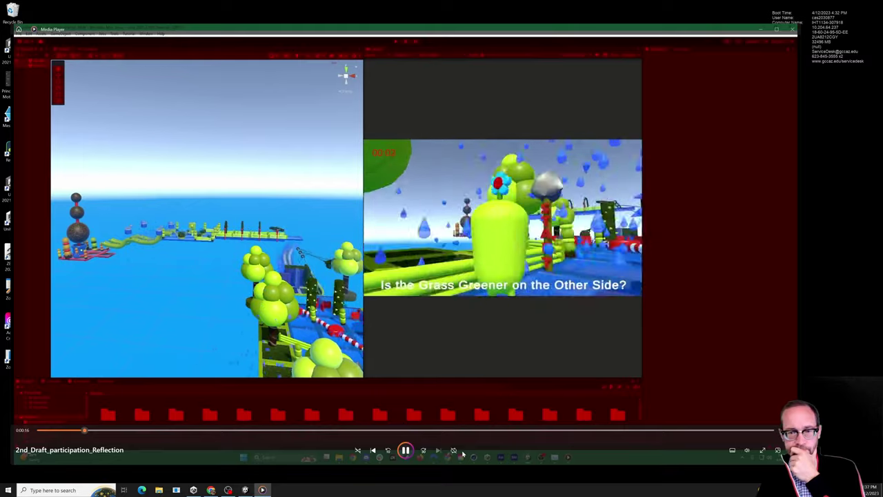
- Pause the 2nd_Draft_participation_Reflection video and check the Mic/Aux and Desktop Audio levels in the OBS audio mixer
left_click(404, 450)
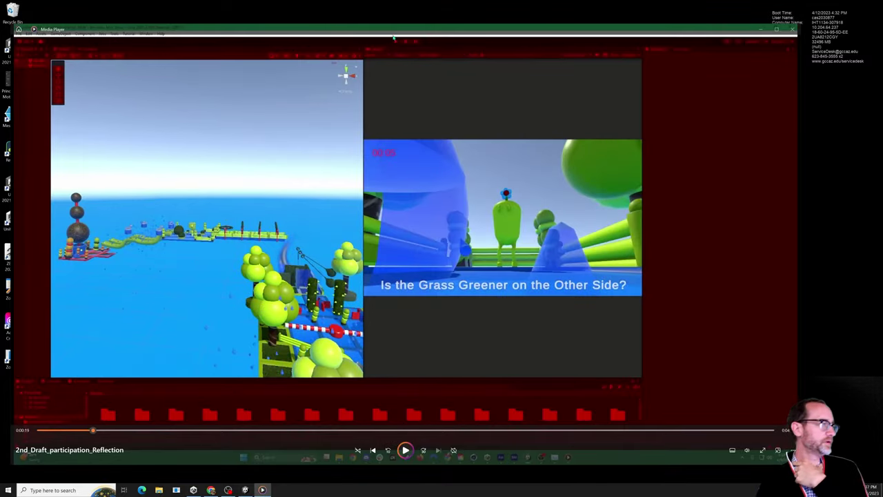
left_click_drag(0, 68, 292, 68)
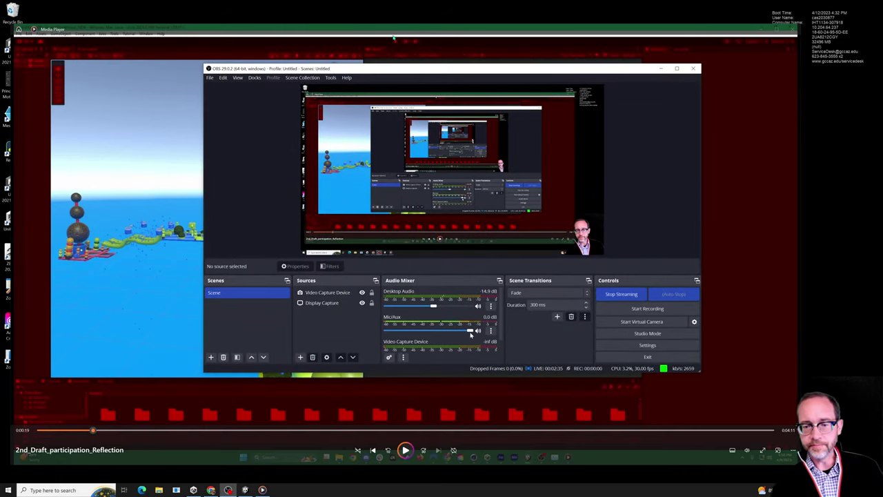
left_click_drag(470, 331, 466, 336)
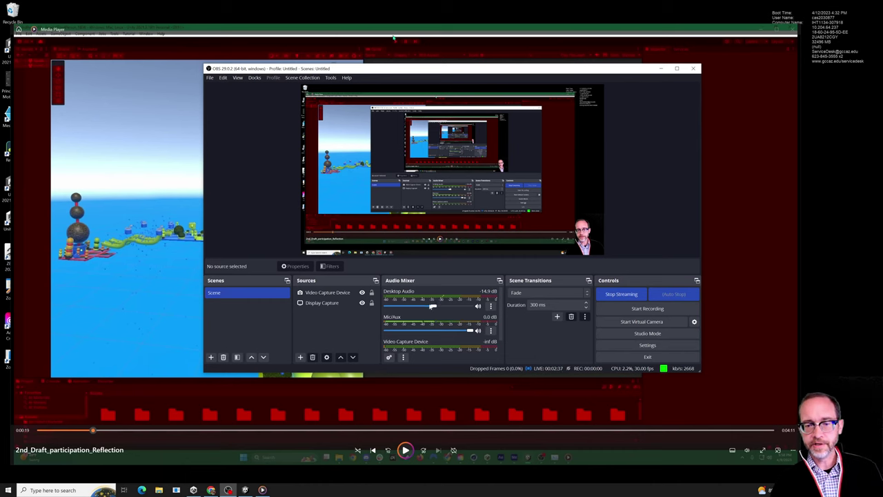
- Launch ZoomIt from the desktop behind the Media Player and reposition the player window
left_click(286, 36)
left_click_drag(393, 38, 463, 31)
double_click(13, 286)
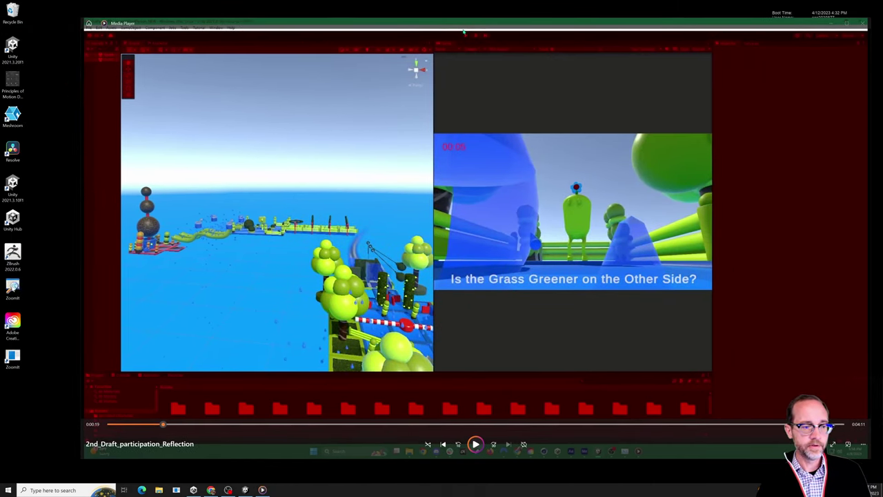
left_click(472, 256)
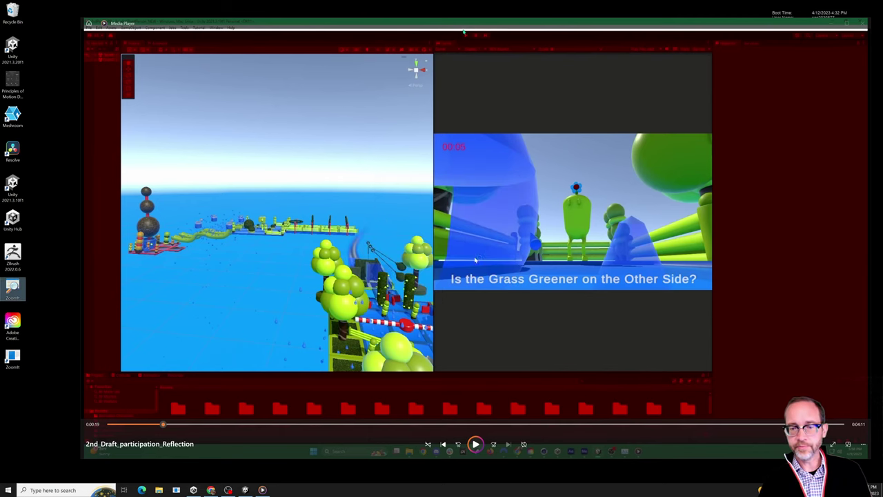
left_click_drag(515, 26, 452, 28)
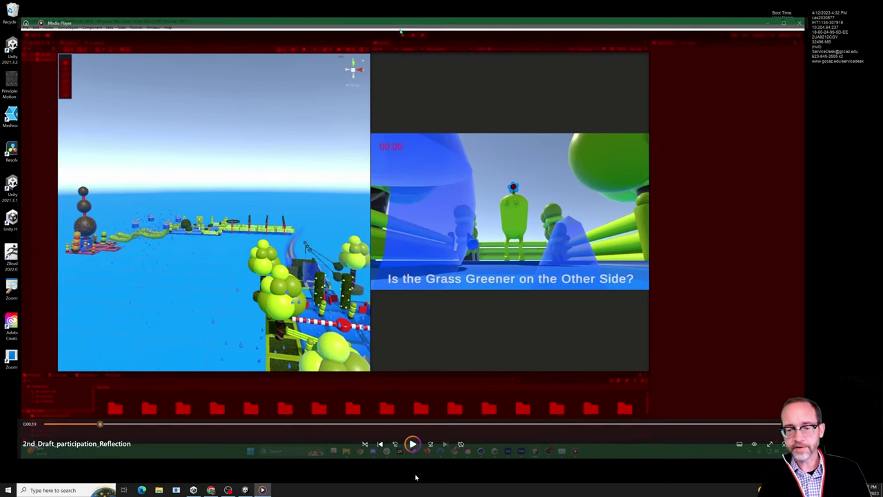
- Switch to OBS to recheck the Desktop Audio level, and return to the Media Player to resume the video
left_click(225, 489)
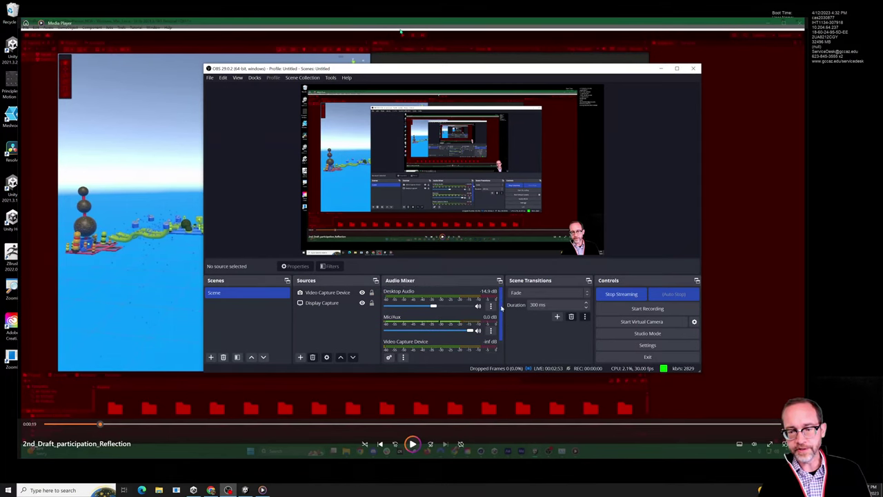
left_click_drag(438, 308, 438, 308)
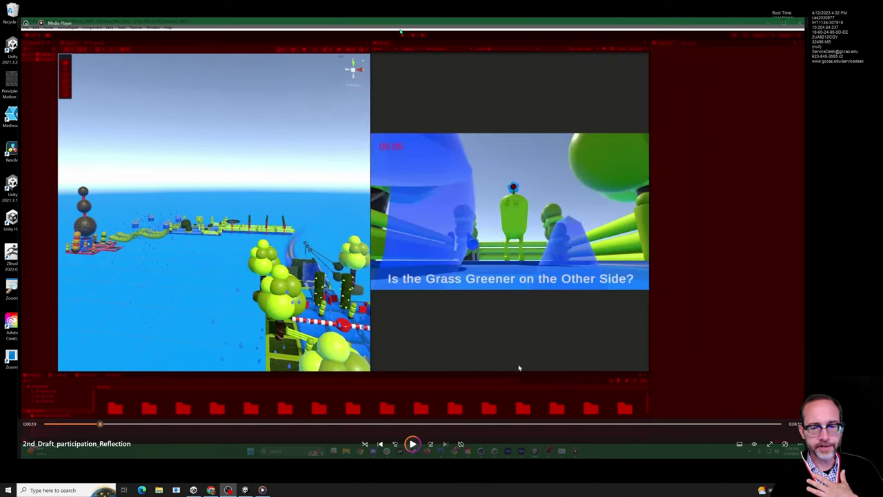
left_click(423, 207)
key("space")
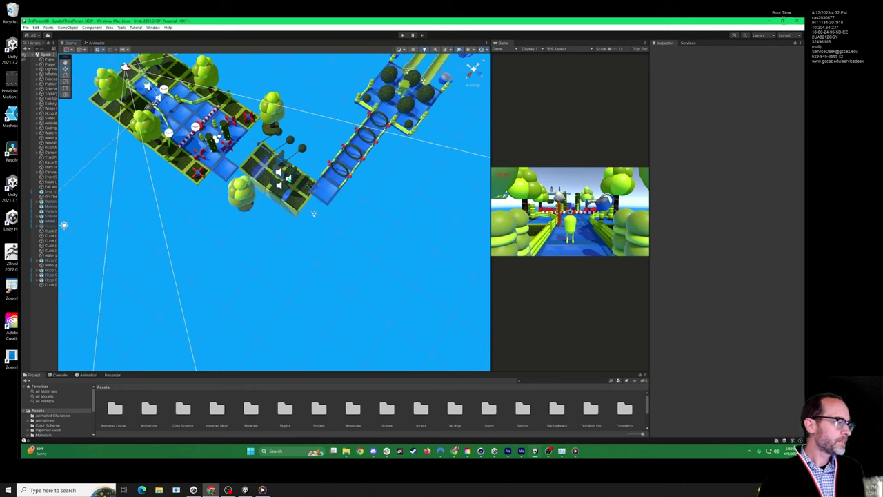
scroll(313, 214, "up", 3)
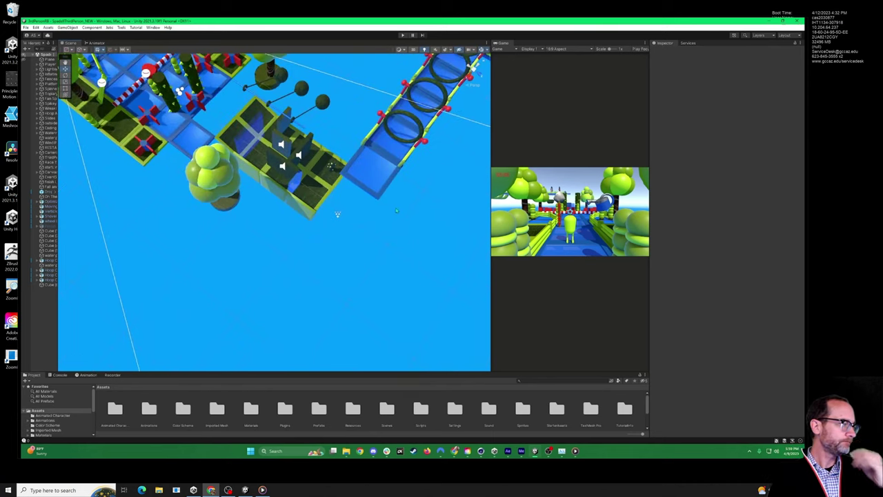
middle_click_drag(397, 211, 358, 211)
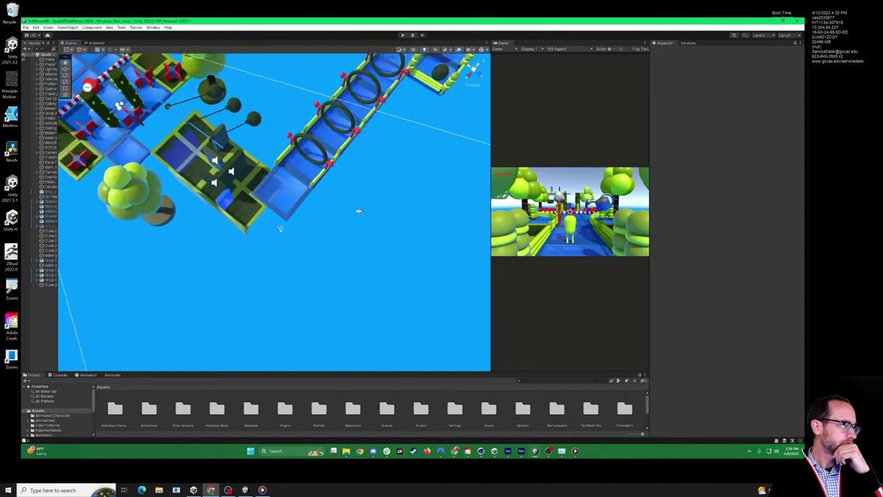
right_click_drag(358, 211, 105, 175)
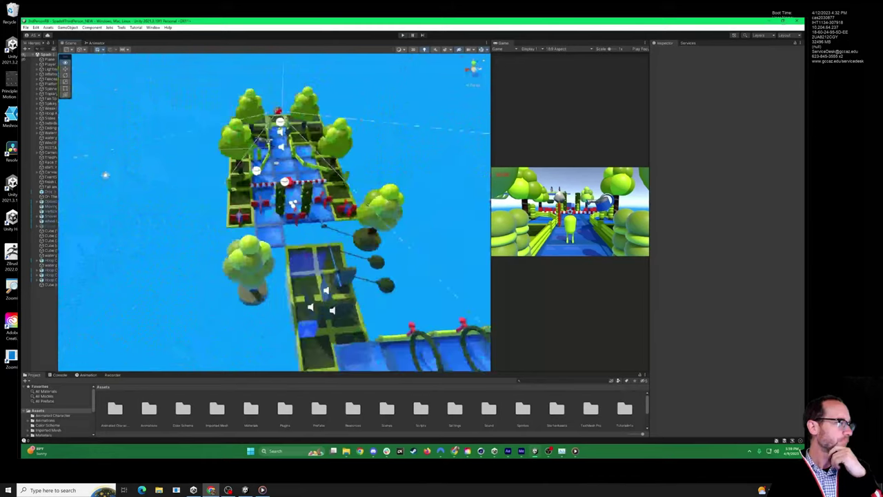
left_click_drag(490, 207, 297, 207)
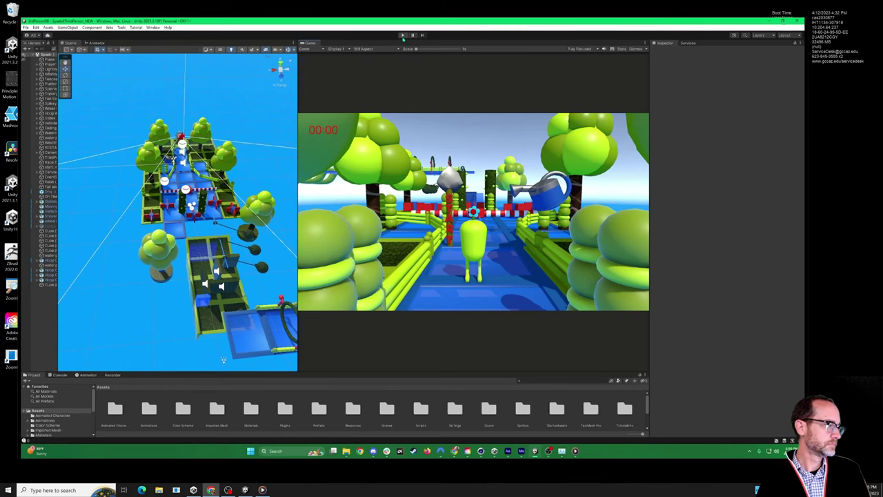
left_click(403, 35)
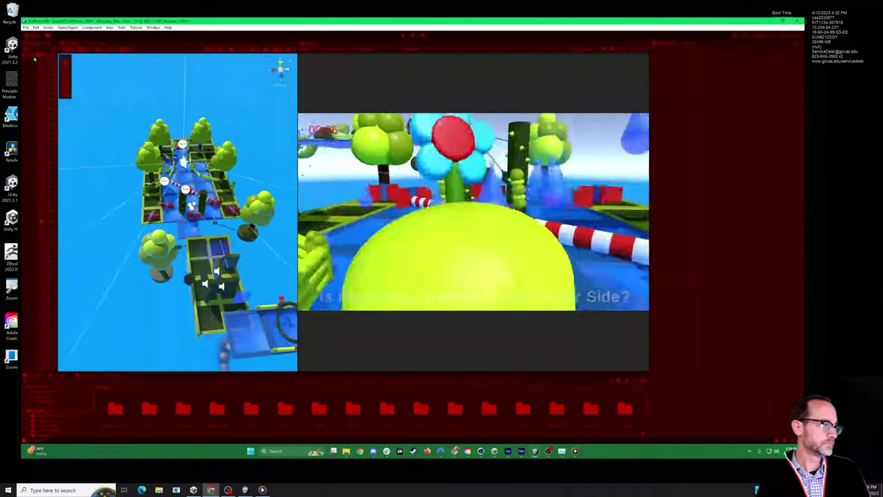
key("w")
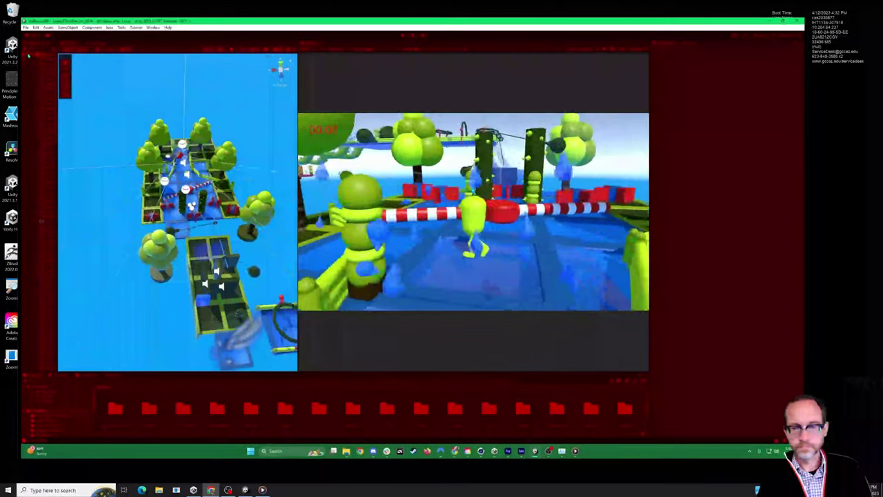
key("w")
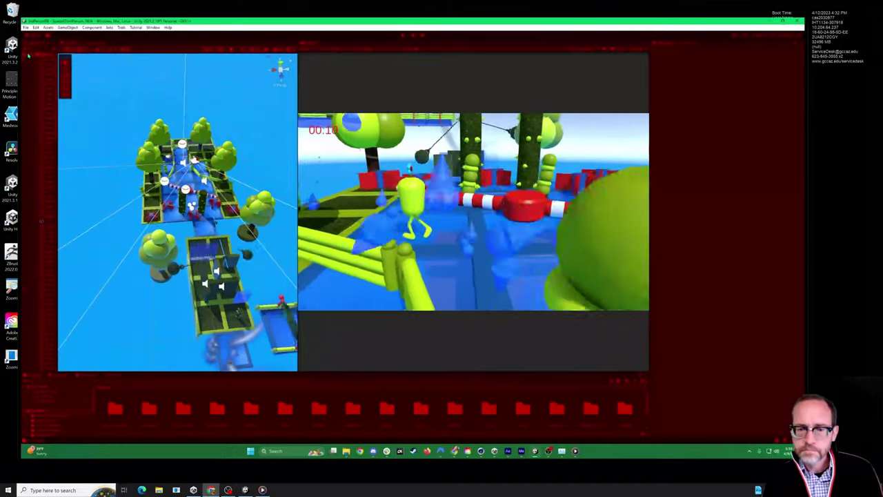
key("a")
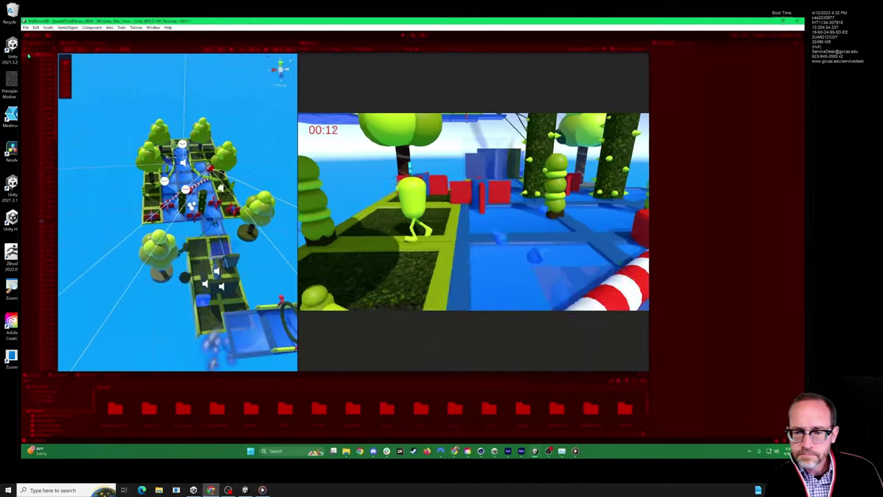
key("w")
key("w")
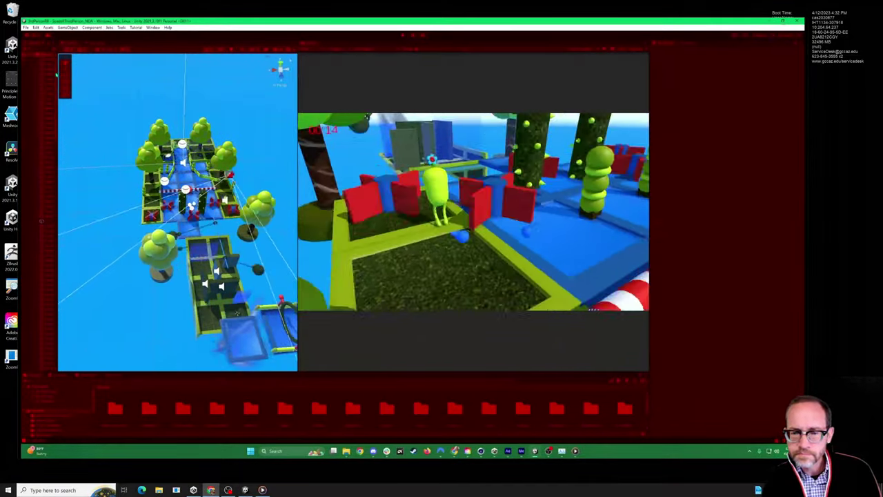
- Rewind the video to replay the start of the recorded game run, and pause it as the character passes the striped spinning barrier
mouse_move(465, 390)
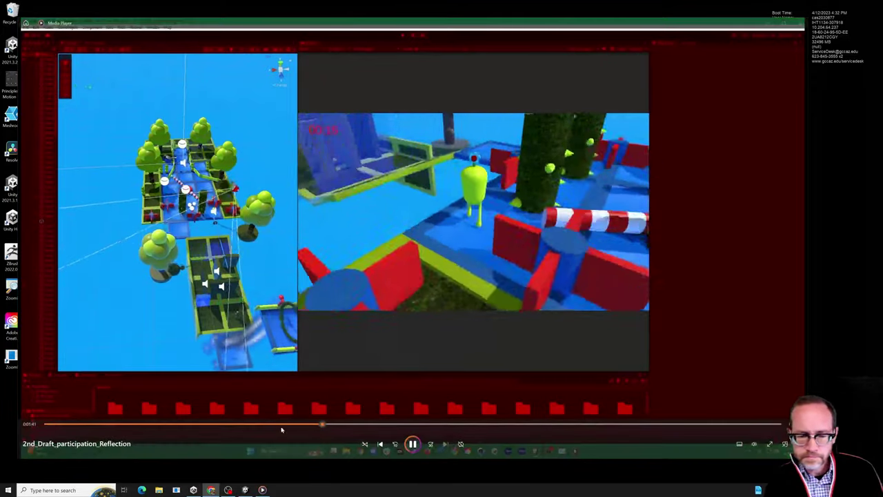
left_click(282, 424)
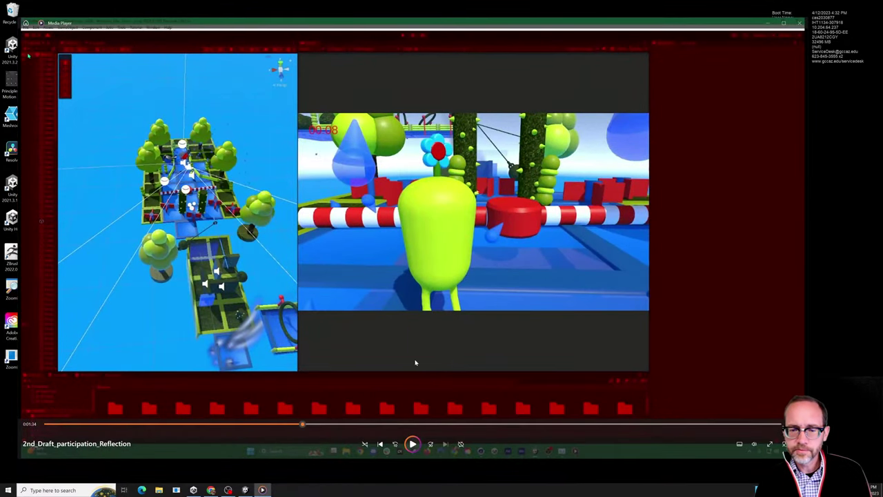
left_click(250, 424)
key("space")
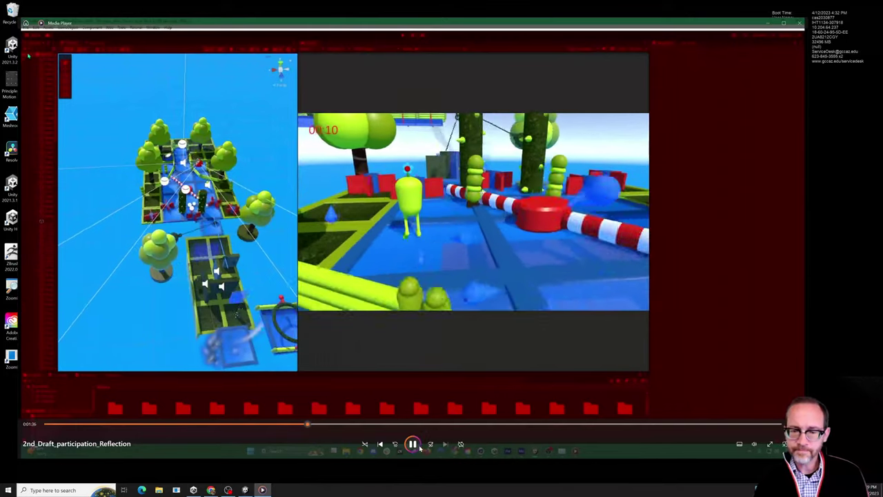
left_click(412, 444)
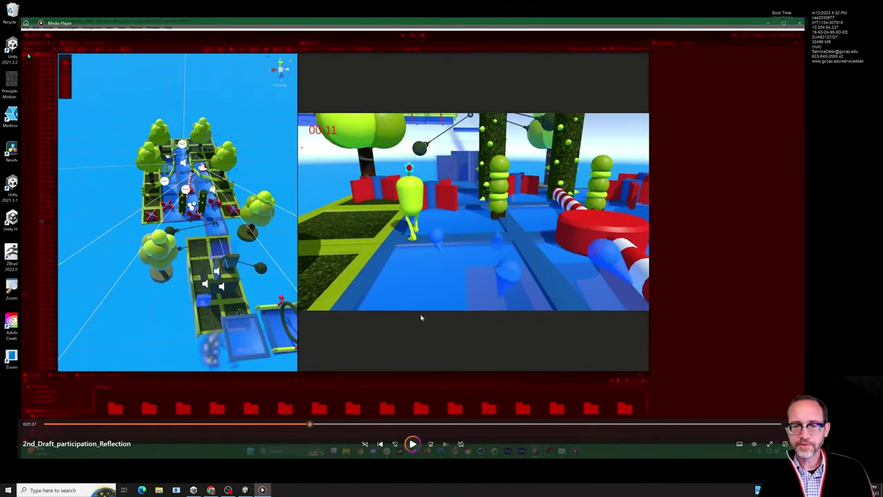
- Rewind the paused video to the game's opening title and resume playback from there
left_click_drag(310, 424, 291, 426)
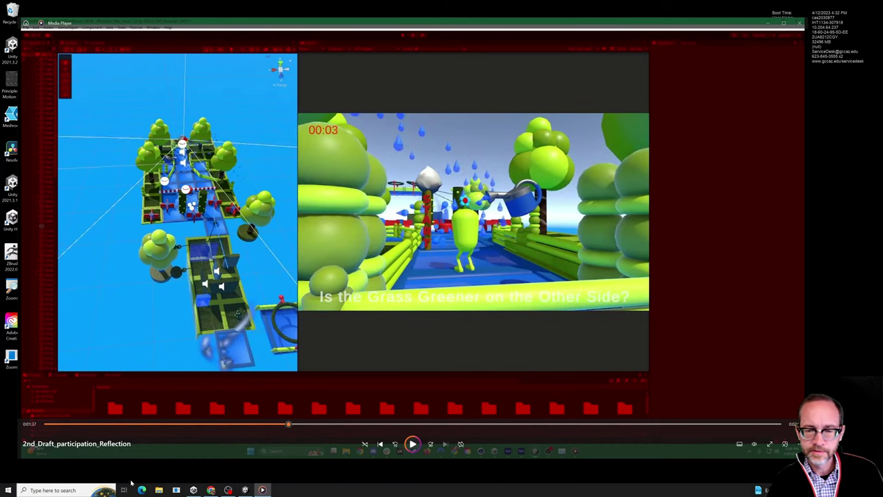
mouse_move(211, 490)
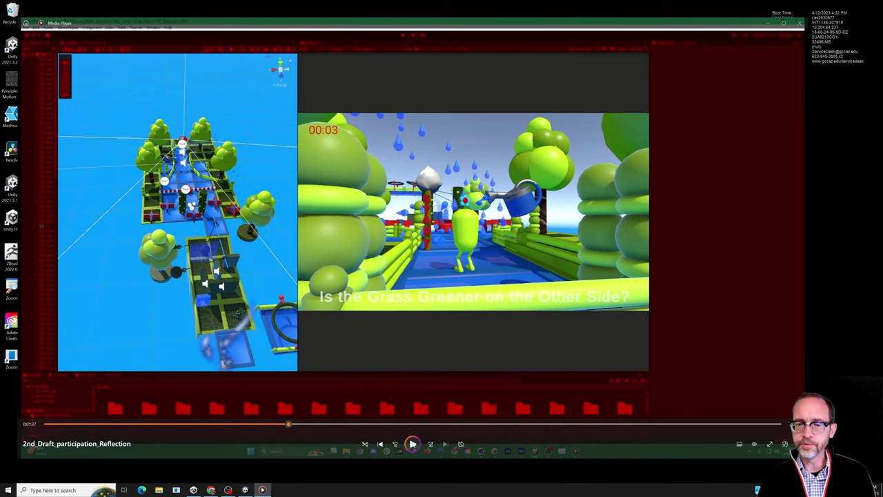
left_click(412, 443)
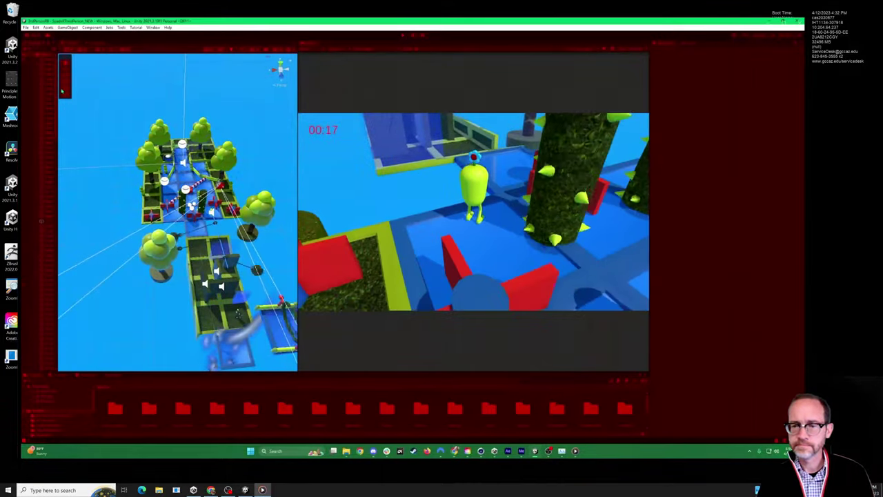
- Review the run up to the swinging-ball platform, pausing the video at 1:46 and again at 1:54
mouse_move(536, 274)
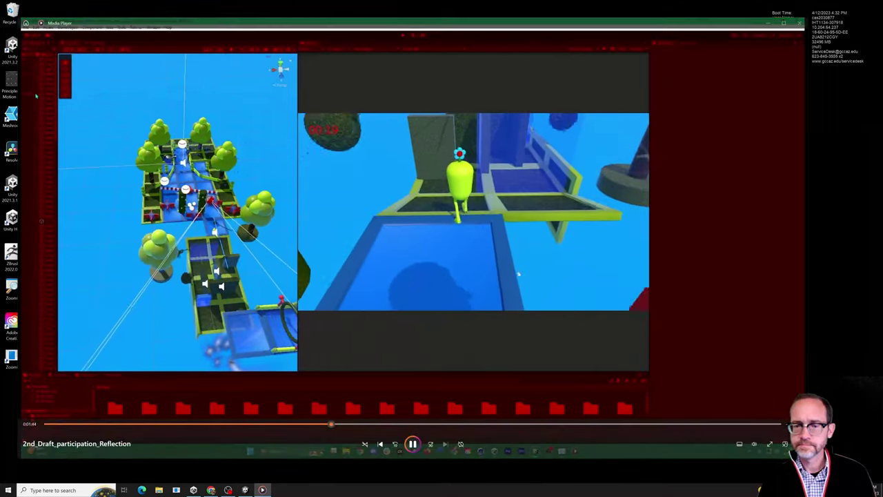
left_click(412, 443)
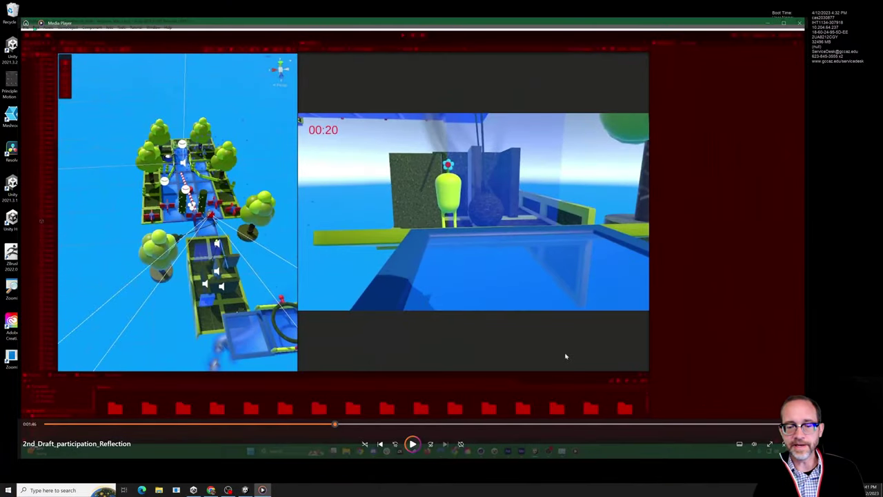
left_click(413, 445)
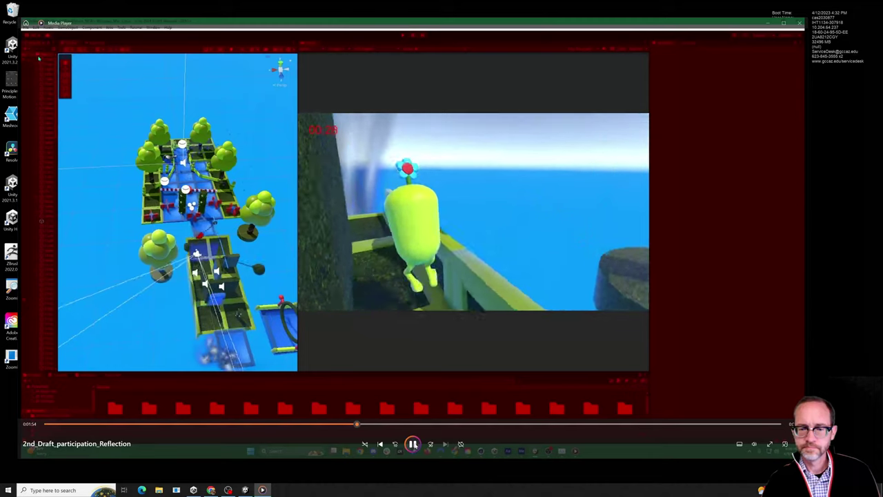
left_click(412, 443)
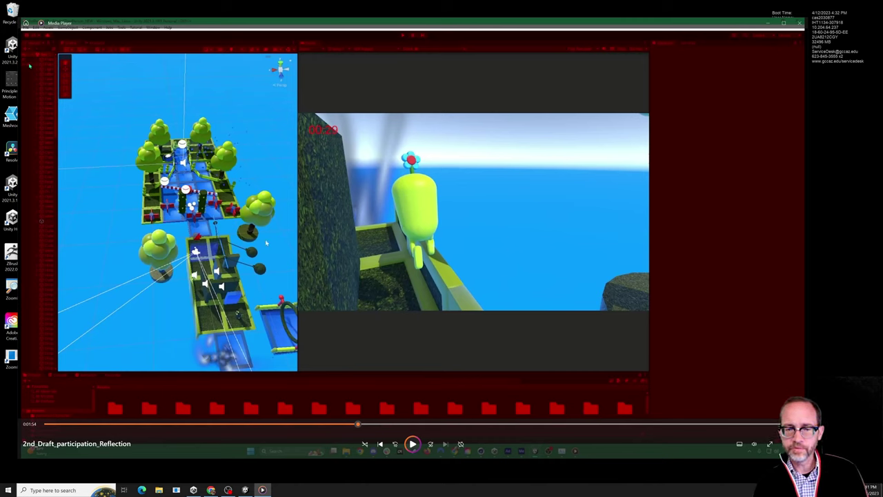
- Play the video on through the next game run and pause it at 2:42 in the hoop section
left_click(411, 445)
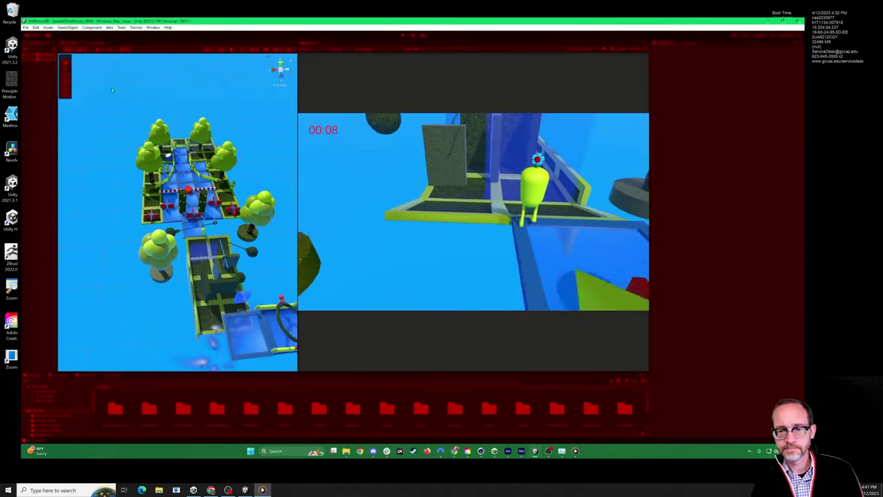
mouse_move(522, 205)
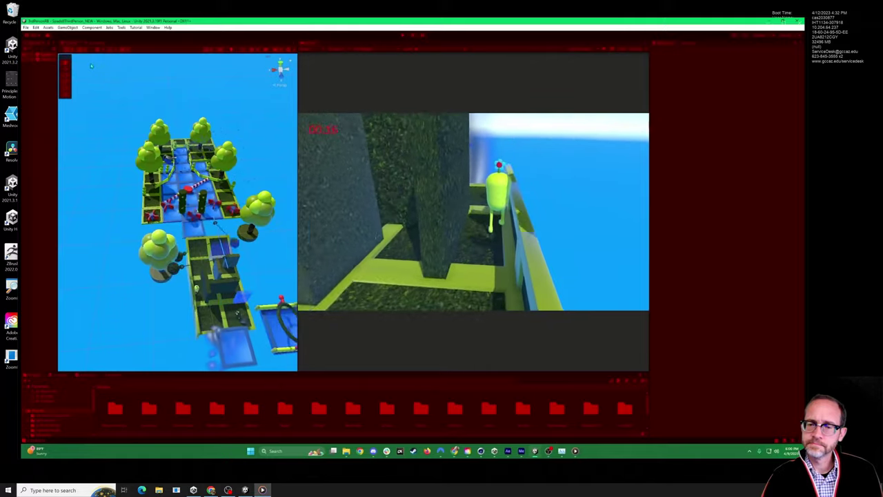
mouse_move(507, 331)
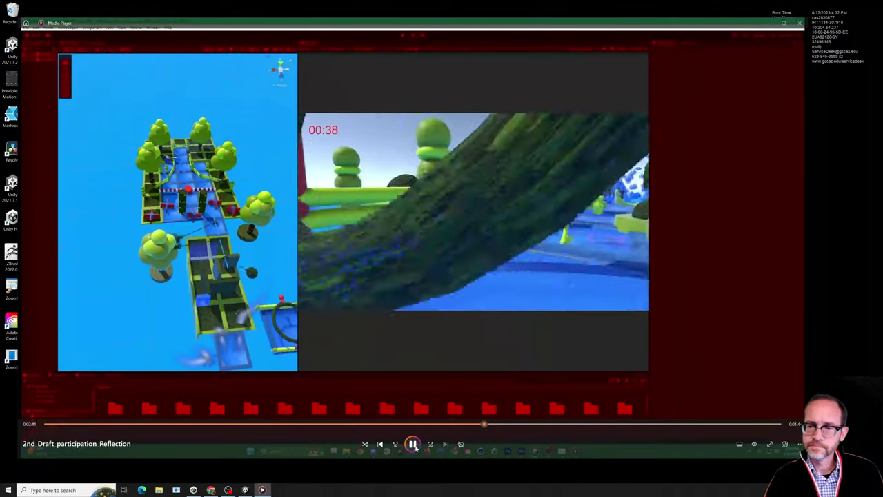
left_click(411, 444)
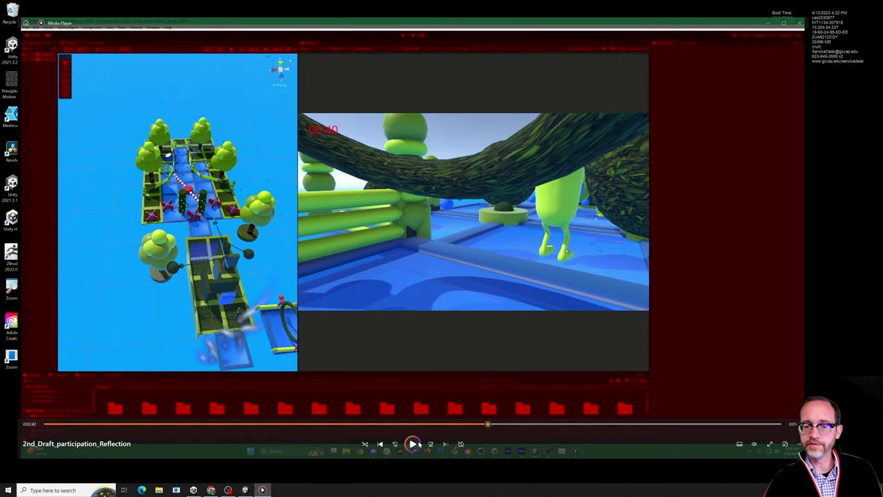
- Resume the video from the hoop section, pausing once, and watch the rest of the run
left_click(412, 445)
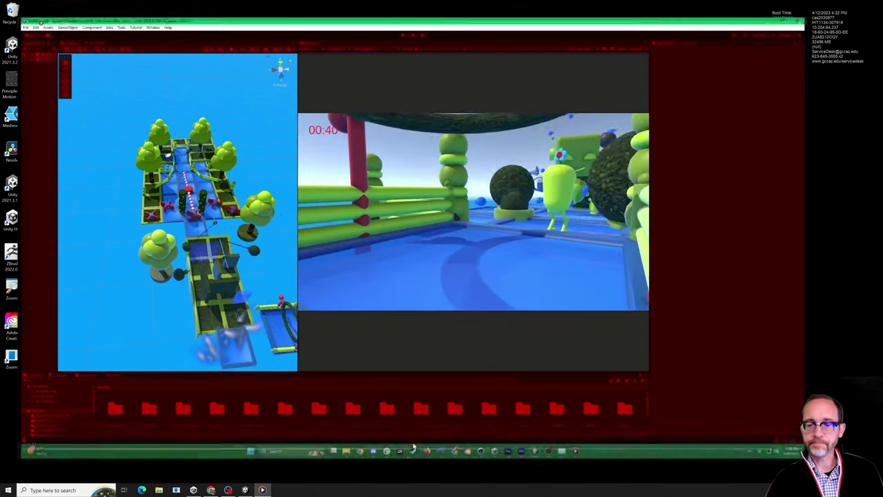
left_click(413, 445)
left_click(413, 445)
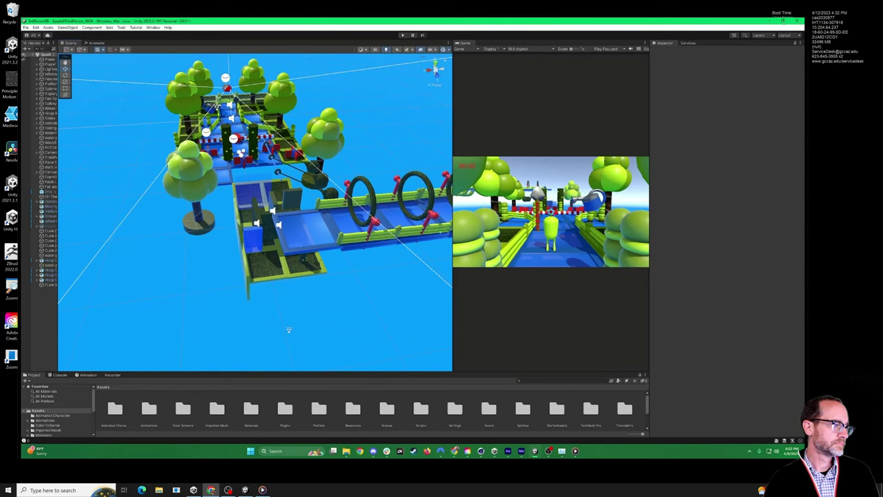
- Watch the recording's scene-view tour of the course and pause the video on the view of the hoop walkway
middle_click_drag(406, 293, 390, 302)
scroll(391, 302, "up", 2)
scroll(378, 342, "down", 2)
middle_click_drag(378, 343, 371, 296)
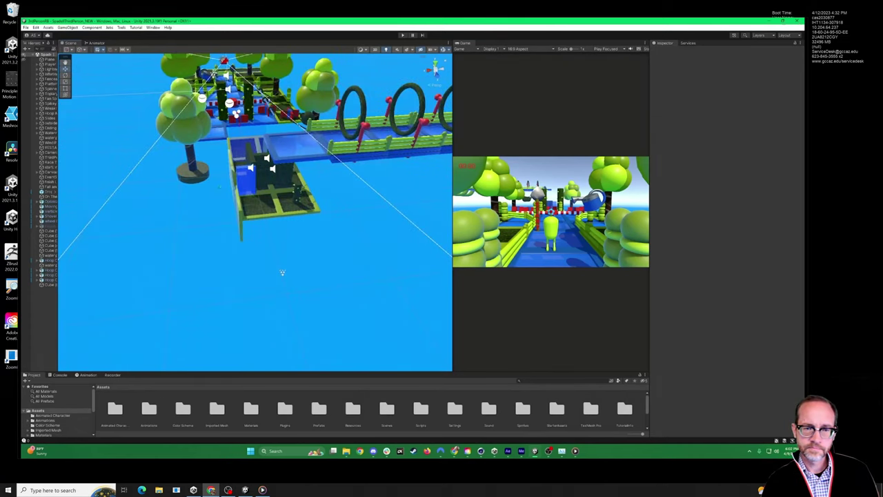
left_click_drag(282, 272, 285, 361, "alt")
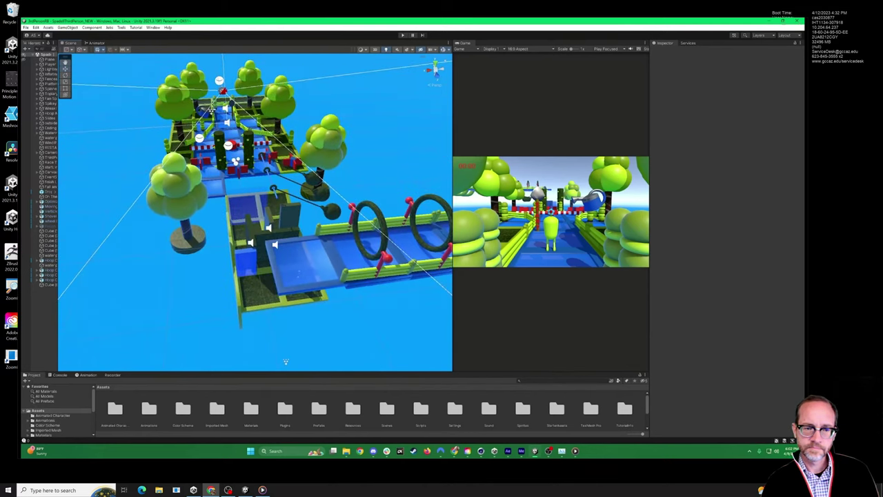
middle_click_drag(271, 235, 286, 276)
left_click_drag(285, 276, 382, 274, "alt")
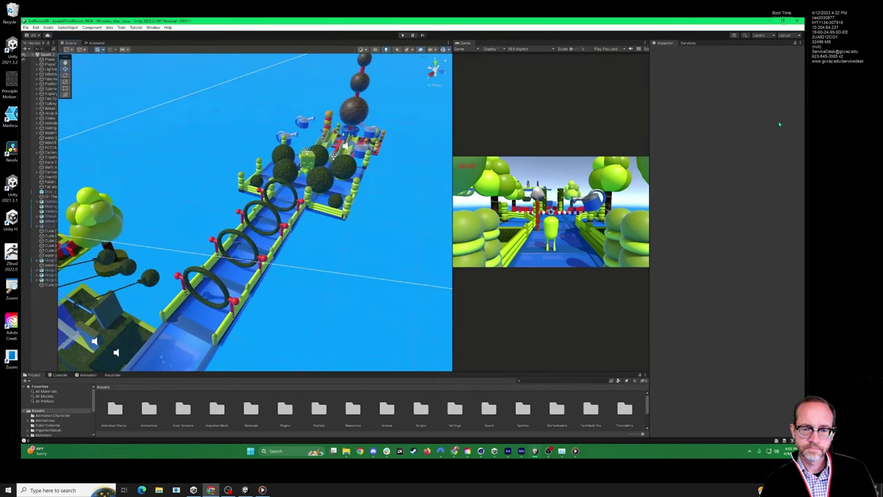
mouse_move(68, 220)
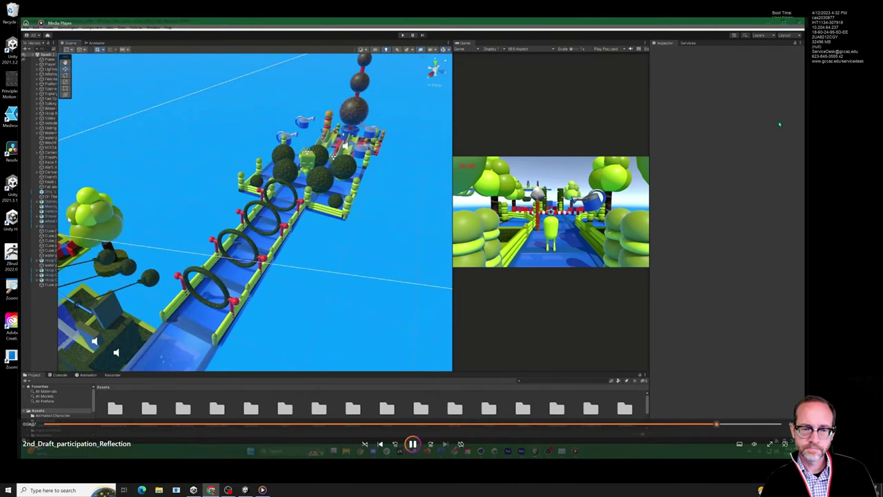
left_click(413, 444)
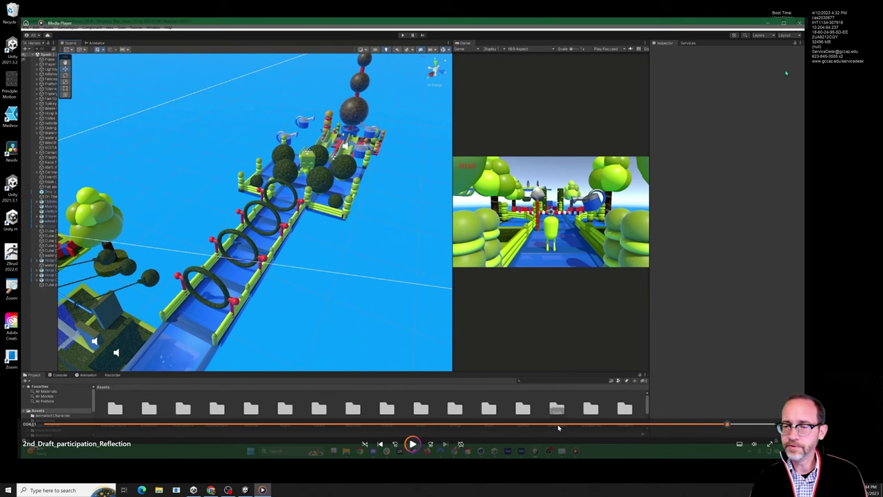
- Launch Maxon Cinema 4D 2023 and rewind the paused recording to the start of the course with the game timer at 00:00
left_click_drag(558, 427, 339, 427)
key("super")
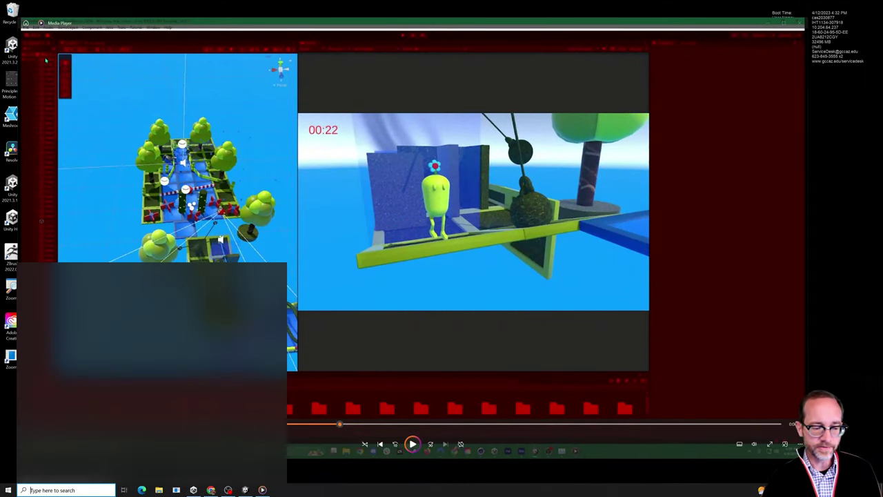
type("cinema")
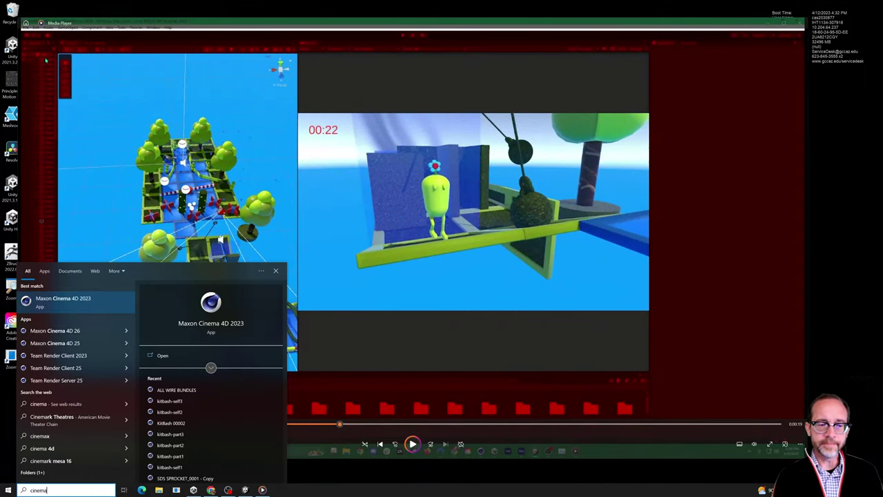
key("Escape")
left_click_drag(222, 426, 246, 427)
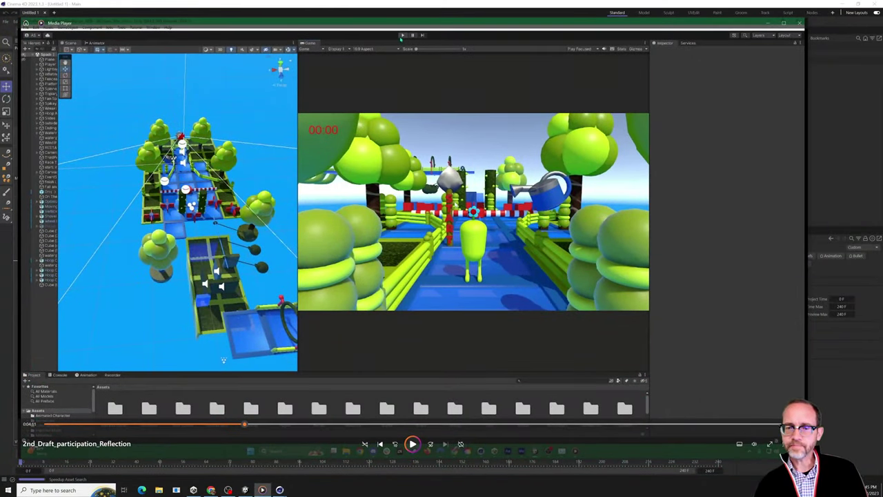
- Switch to Cinema 4D, dismiss the Quick Start Dialog, and delete the default camera, key light and light target
mouse_move(279, 491)
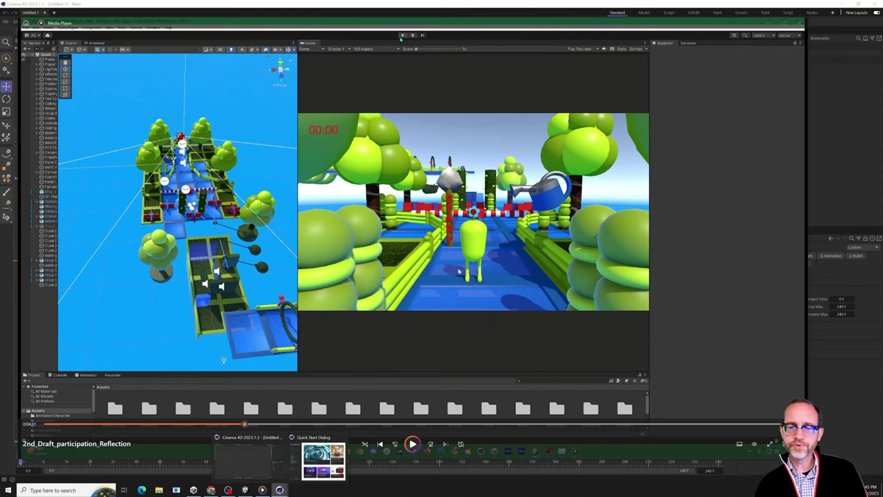
left_click(323, 461)
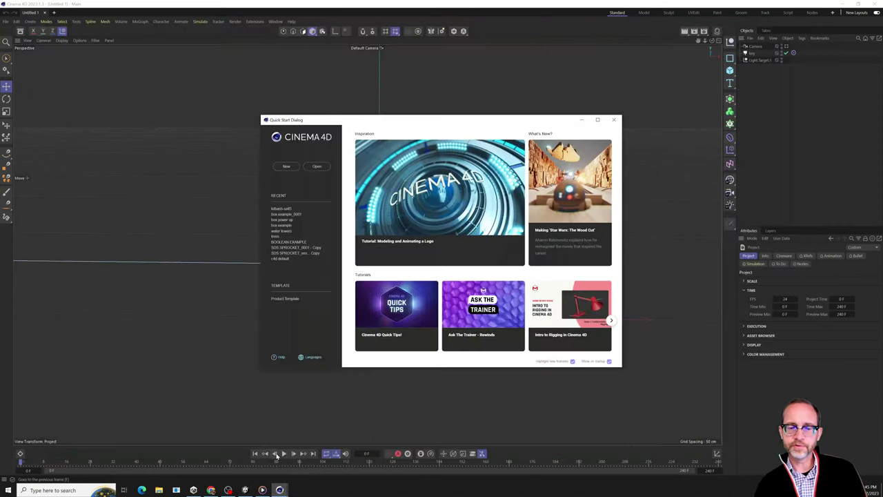
left_click(613, 119)
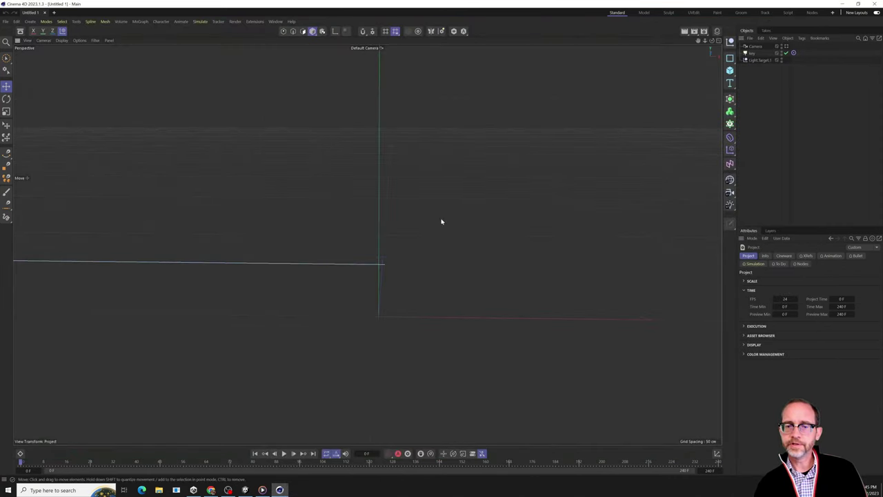
left_click(752, 61)
left_click(754, 47, "shift")
key("Delete")
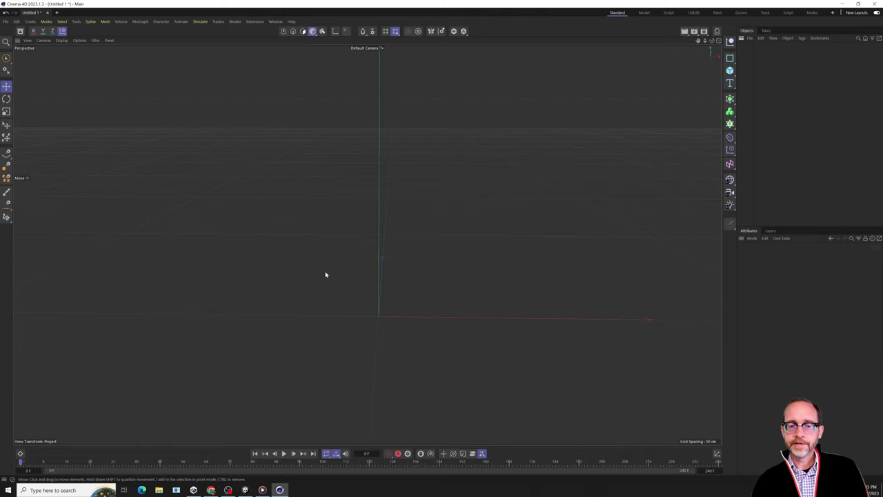
- Add a Plane primitive to the empty scene and display its segment lines over the shading
left_click_drag(326, 274, 441, 325, "alt")
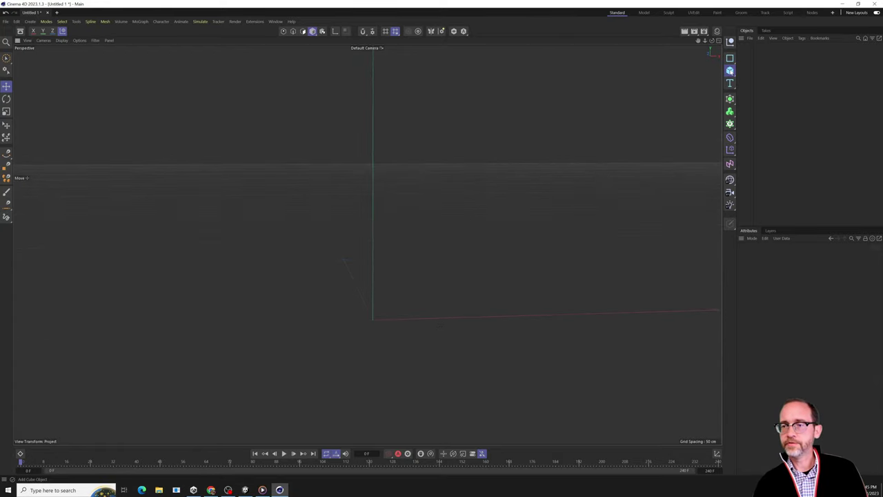
left_click(730, 70)
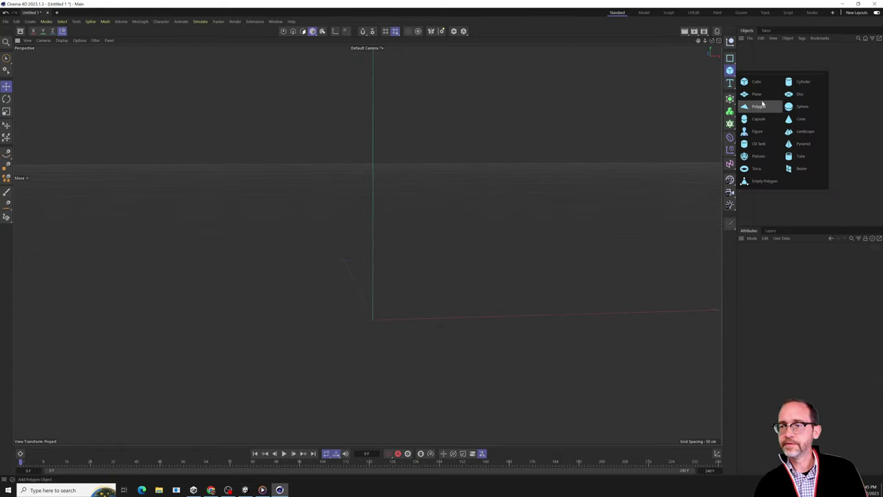
left_click(756, 93)
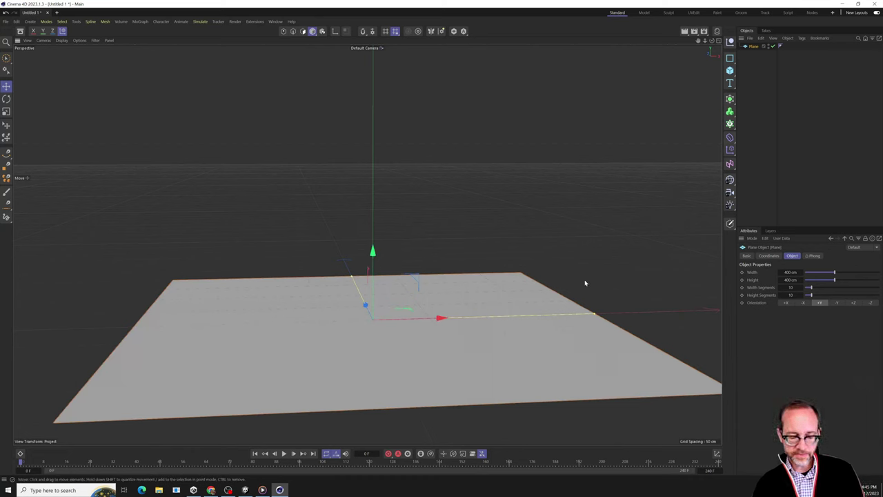
key("n")
key("b")
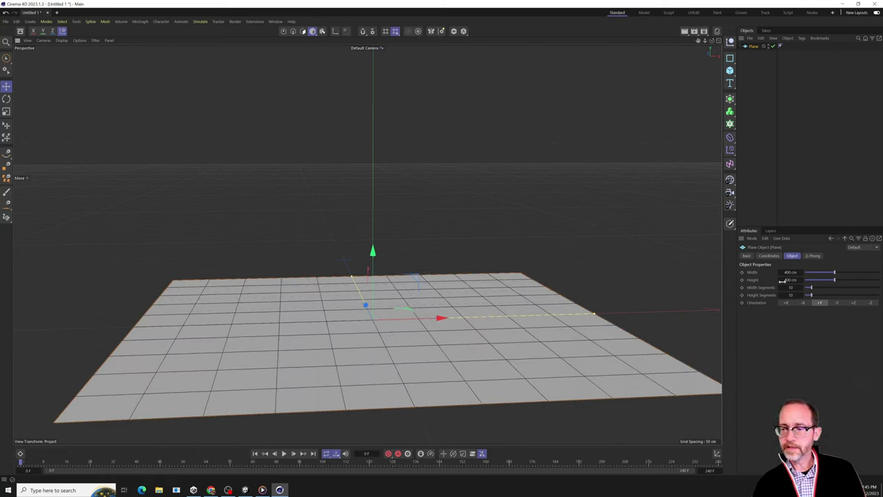
- Set both the width segments and the height segments of the plane to 2
left_click(793, 285)
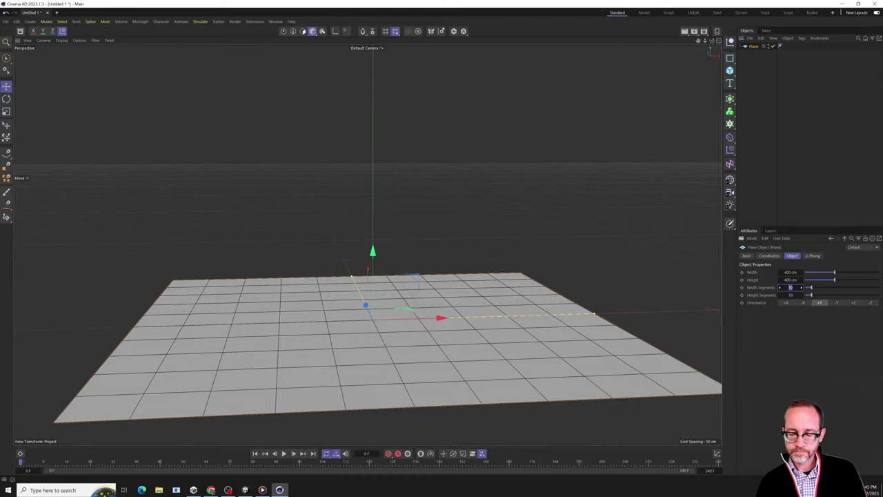
key("Tab")
type("2")
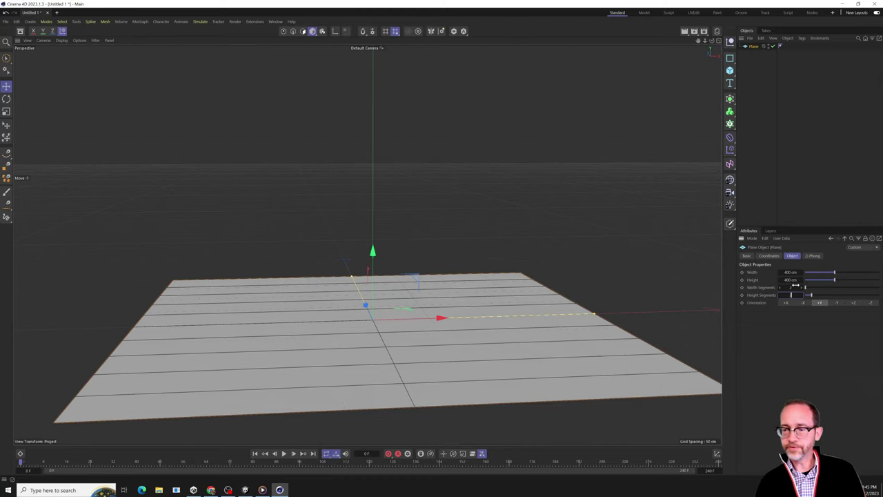
key("Return")
- Add a Subdivision Surface and make the plane its child so the plane is smoothed
left_click_drag(424, 292, 486, 235, "alt")
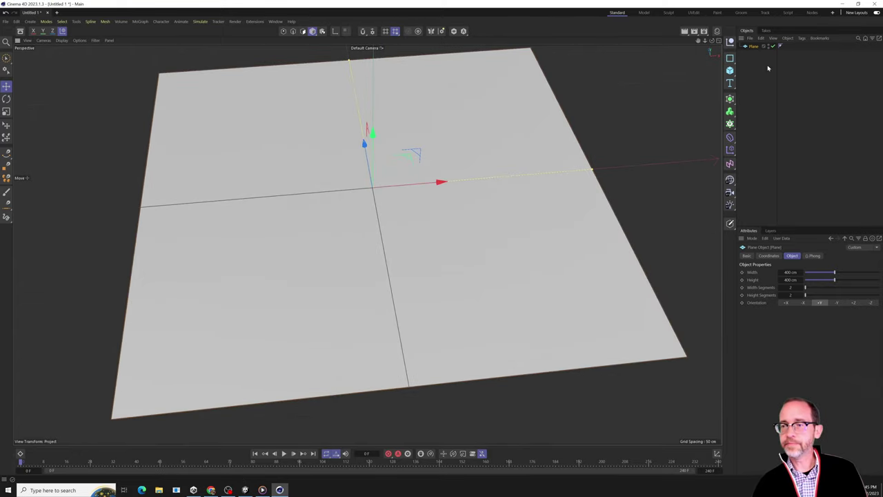
left_click(730, 99)
left_click(753, 110)
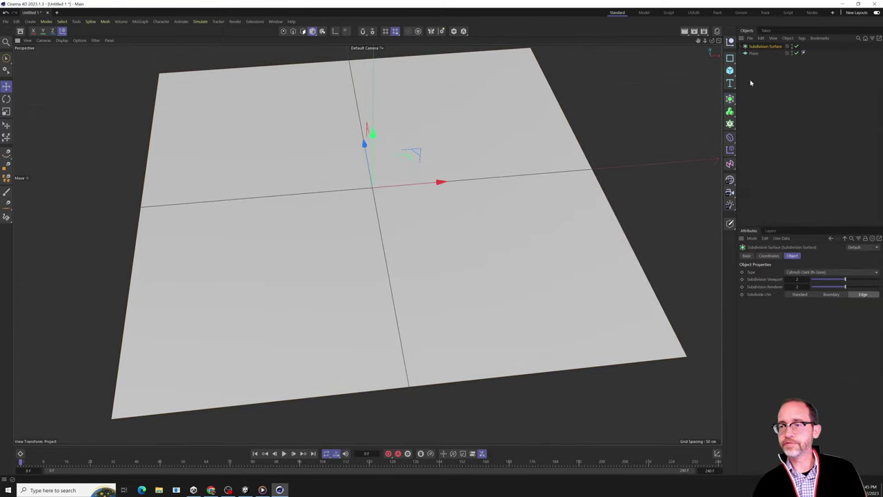
left_click_drag(757, 53, 759, 46)
left_click_drag(600, 151, 558, 164, "alt")
right_click_drag(552, 187, 598, 181, "alt")
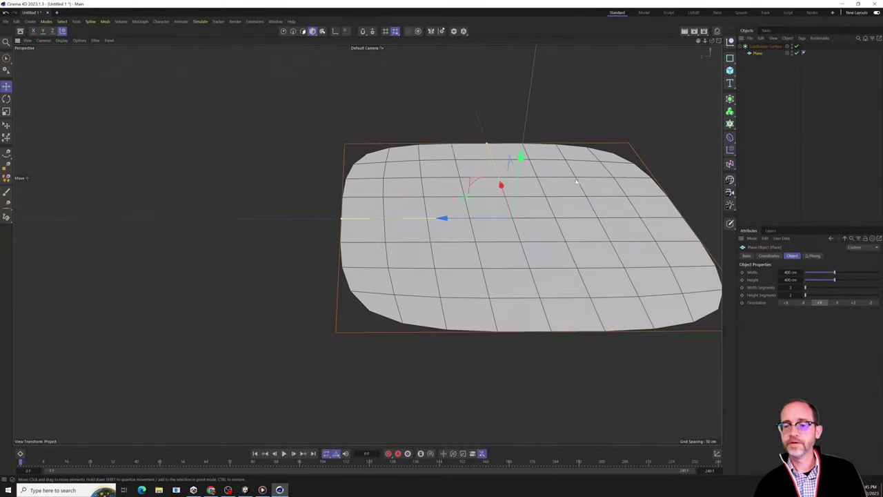
left_click_drag(599, 181, 586, 193, "alt")
middle_click_drag(586, 193, 572, 202, "alt")
- Convert the plane to an editable polygon object and activate Brush Selection for its points
left_click(760, 59)
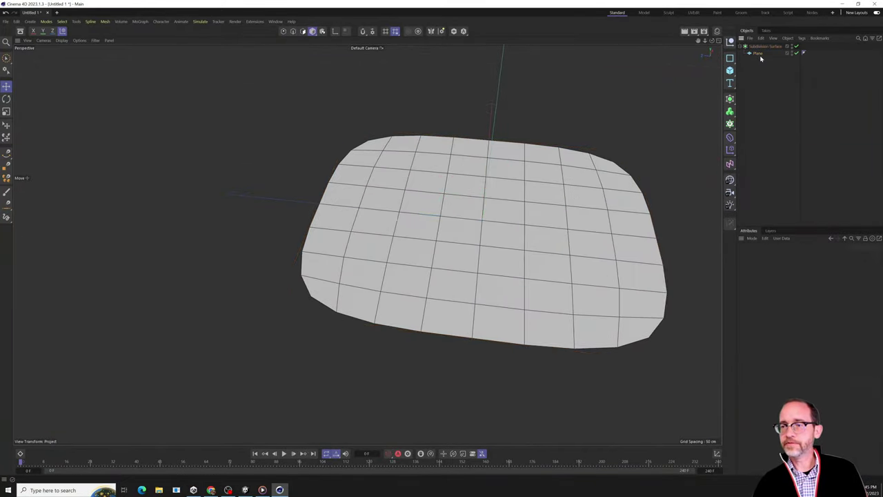
left_click(759, 55)
key("c")
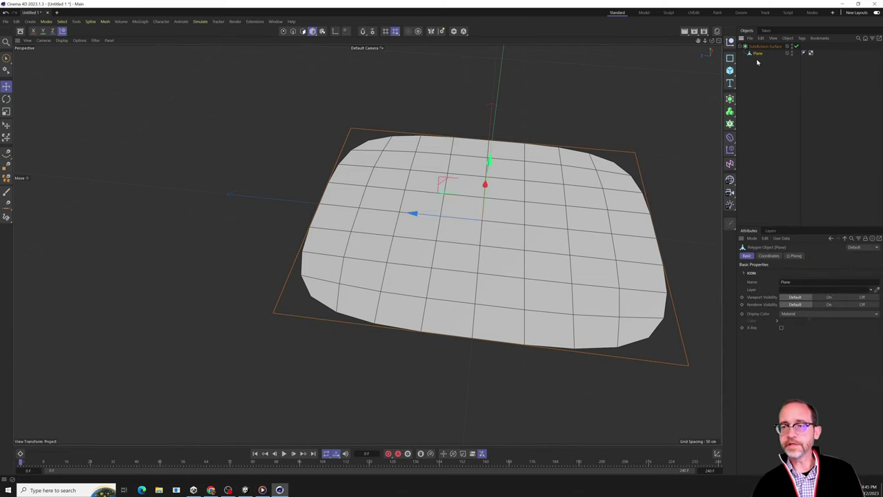
left_click(283, 31)
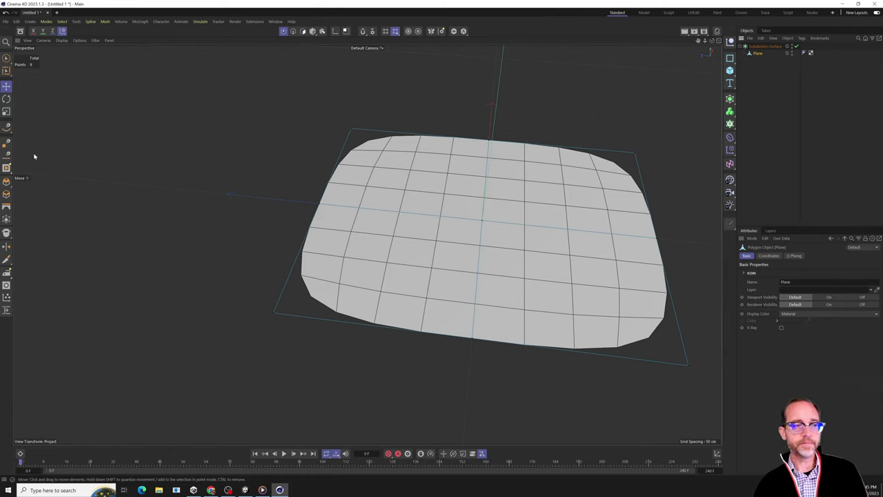
key("9")
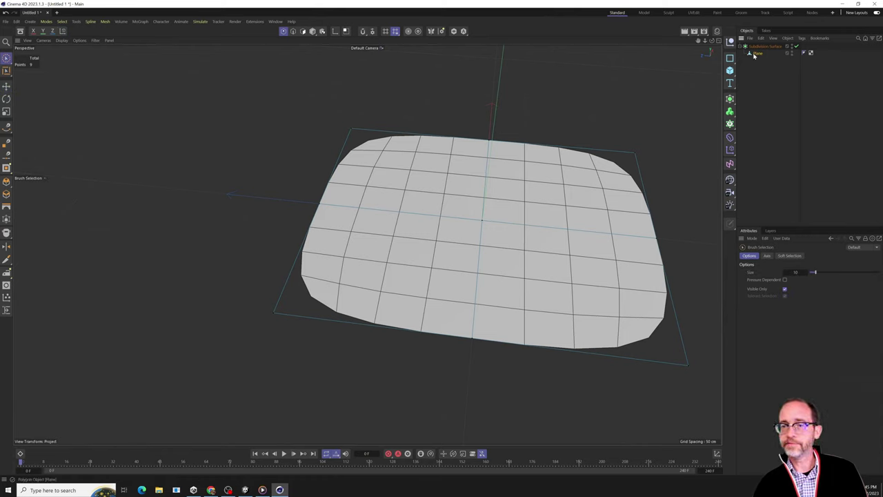
- Select the plane's middle row of three points and lower it slightly to start a channel
left_click(489, 225)
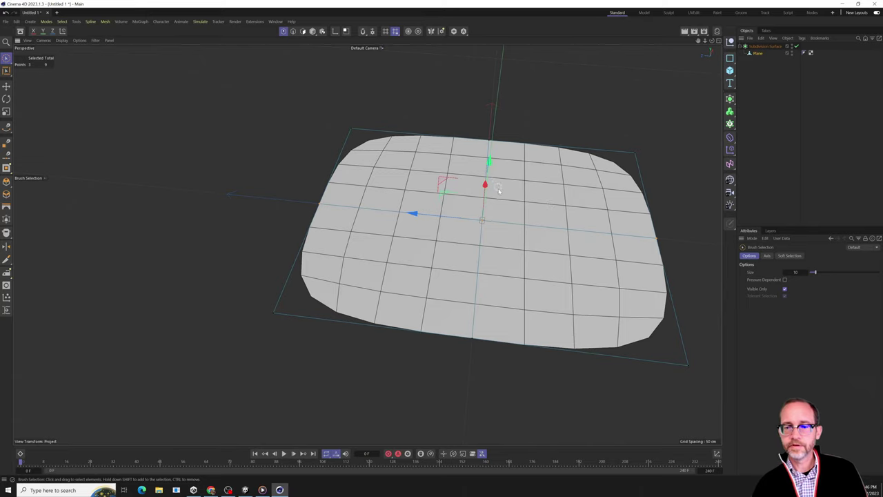
left_click_drag(488, 161, 469, 167)
left_click_drag(532, 239, 504, 294, "alt")
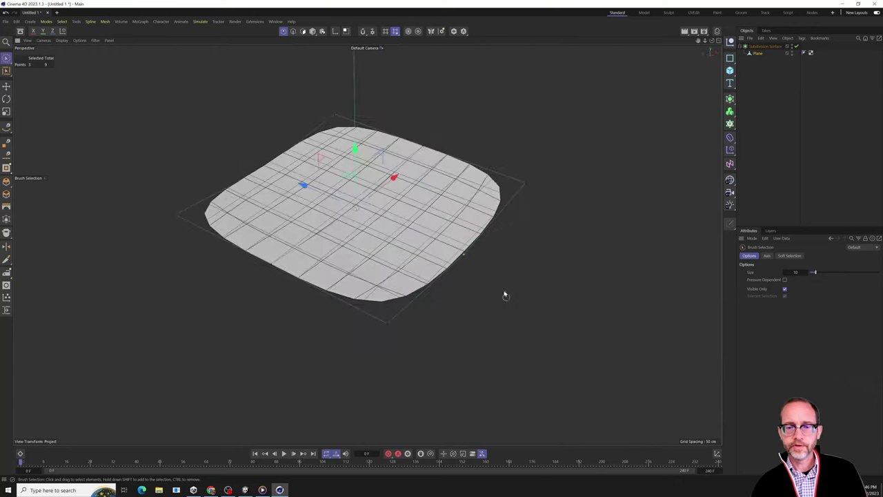
- Select the two edges along one end of the plane and extrude them outward to lengthen it by a row
left_click(292, 32)
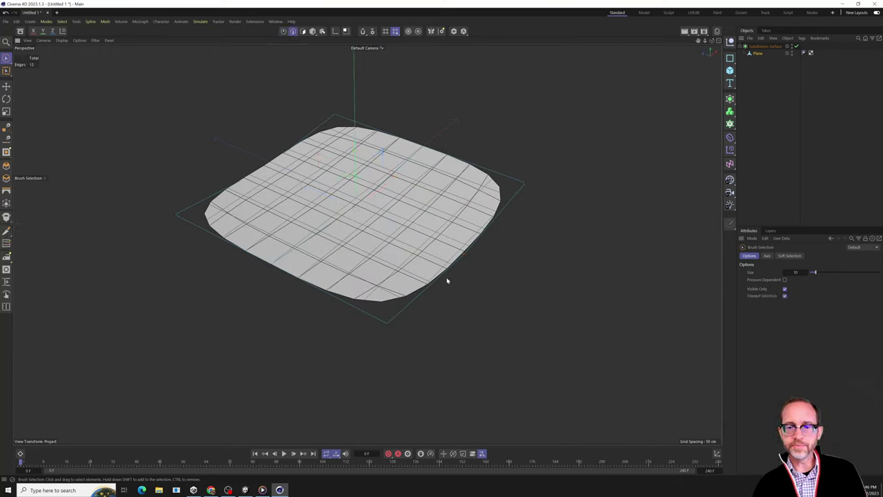
left_click_drag(446, 274, 491, 226)
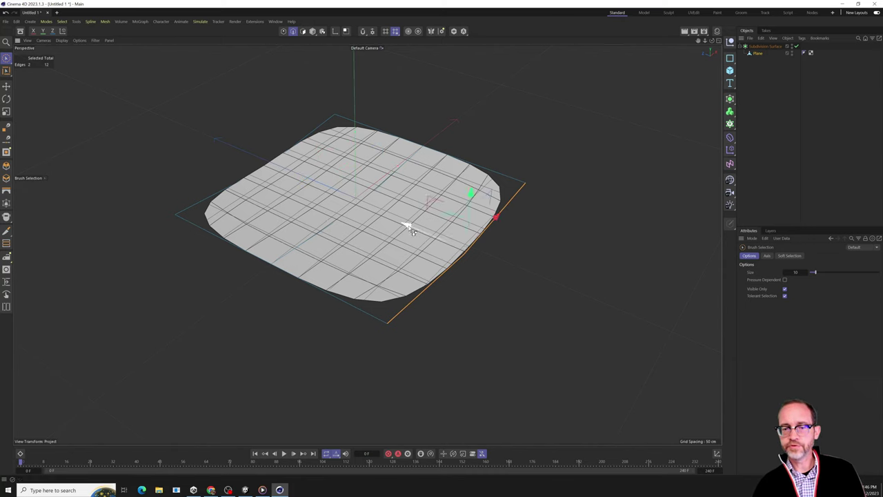
left_click_drag(409, 230, 508, 266)
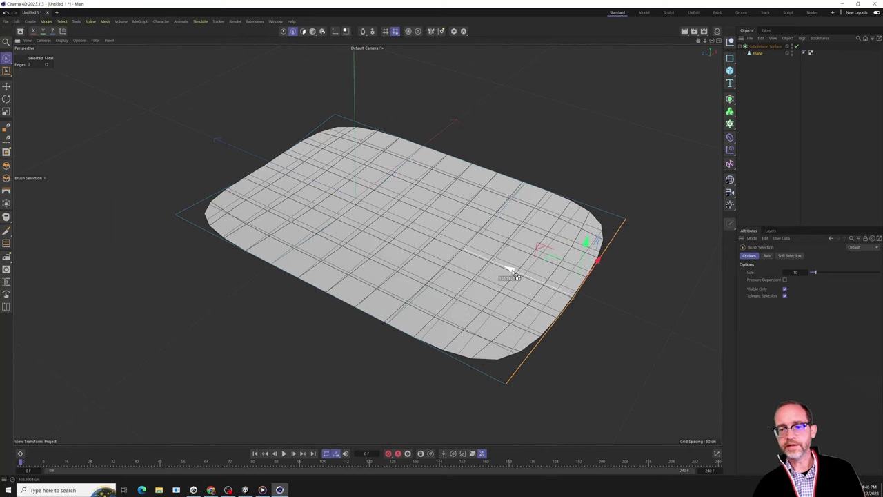
- Select the whole middle row of points along the lengthened plane and lower it to deepen the channel
left_click(283, 31)
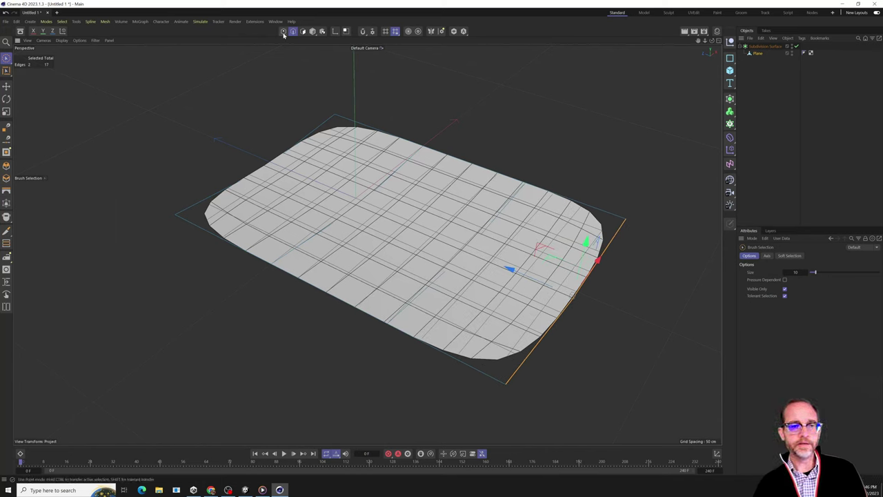
left_click(268, 161)
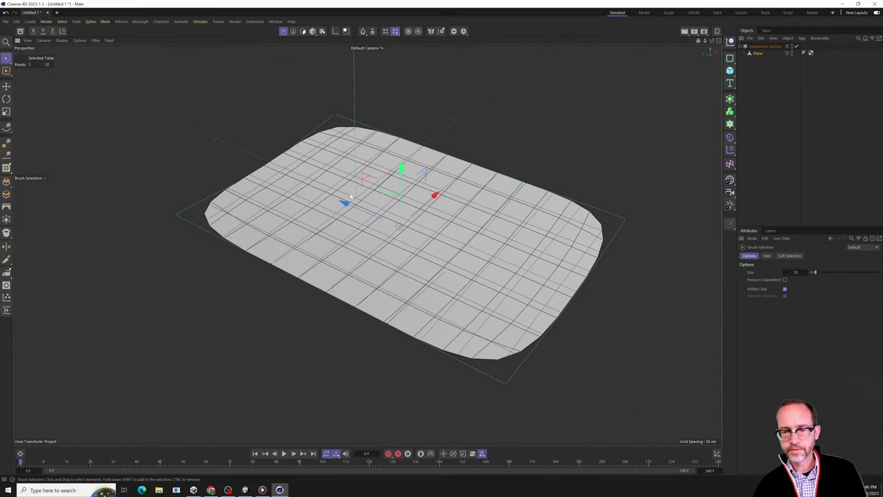
left_click_drag(525, 288, 533, 220)
left_click_drag(359, 159, 440, 246)
- Select the middle point at one end of the channel and raise it to close off that end
left_click_drag(491, 264, 730, 308, "alt")
left_click(570, 255)
left_click(462, 244)
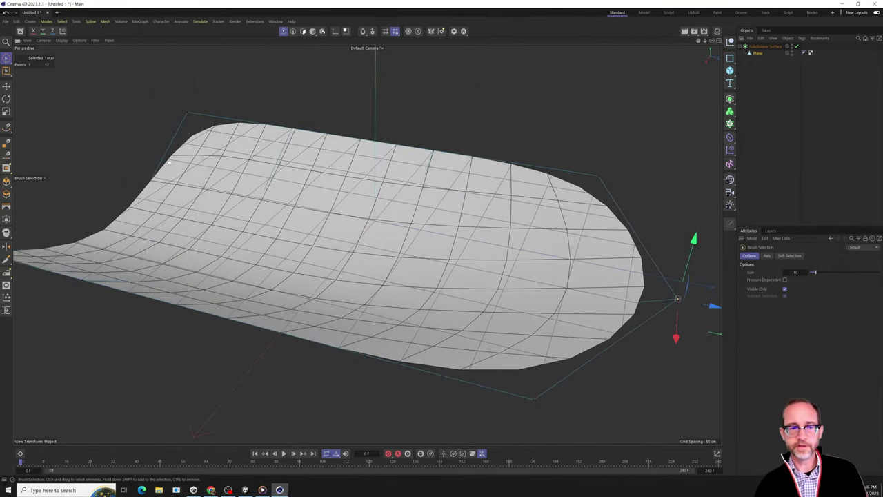
- Select the two edges along the channel's open end and move them inward along its length
left_click_drag(166, 159, 256, 170, "alt")
left_click_drag(287, 205, 401, 181, "alt")
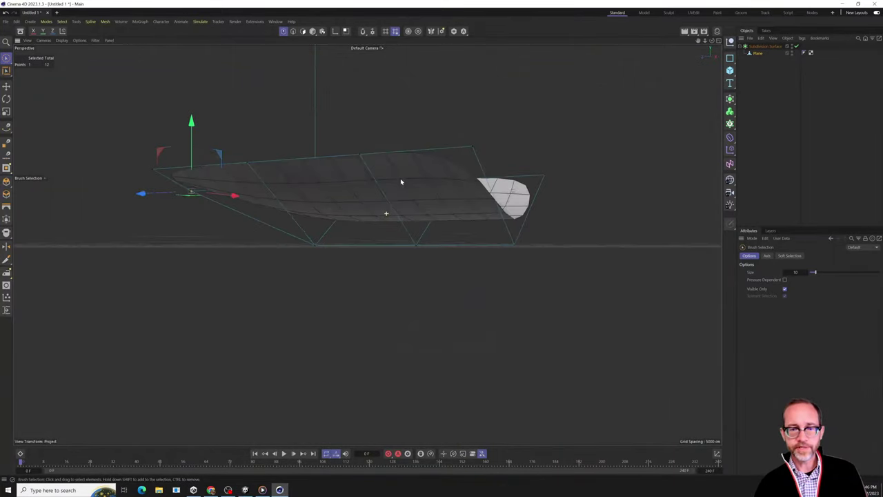
left_click(293, 31)
left_click(513, 238)
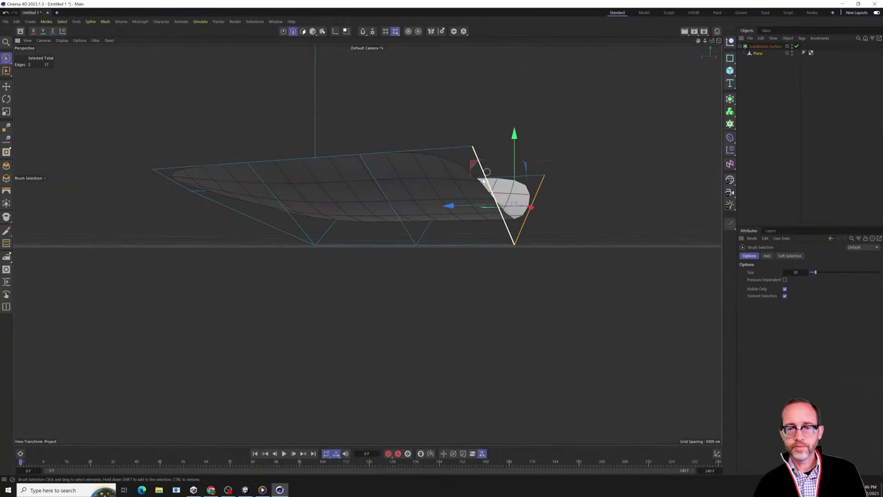
left_click_drag(449, 205, 408, 211)
- Select the crosswise pair of edges next to the open end and shift it along the channel toward the closed end
left_click_drag(418, 266, 407, 213, "alt")
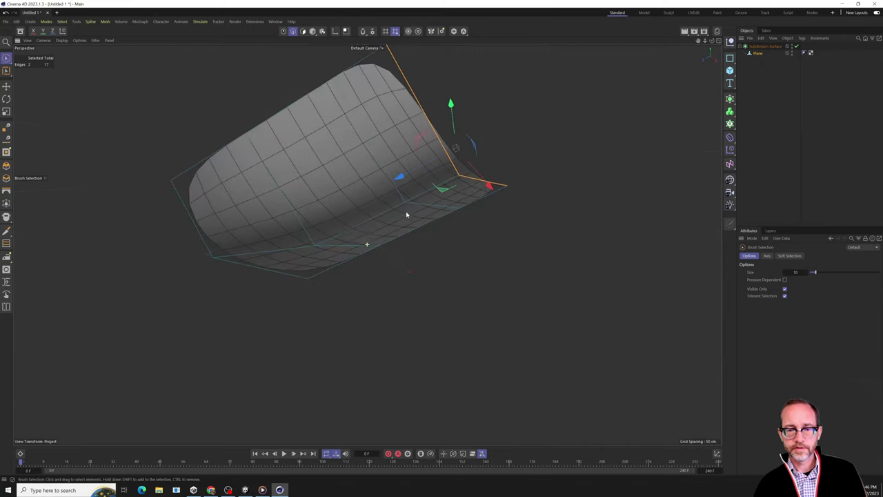
left_click(414, 212)
left_click(426, 207, "shift")
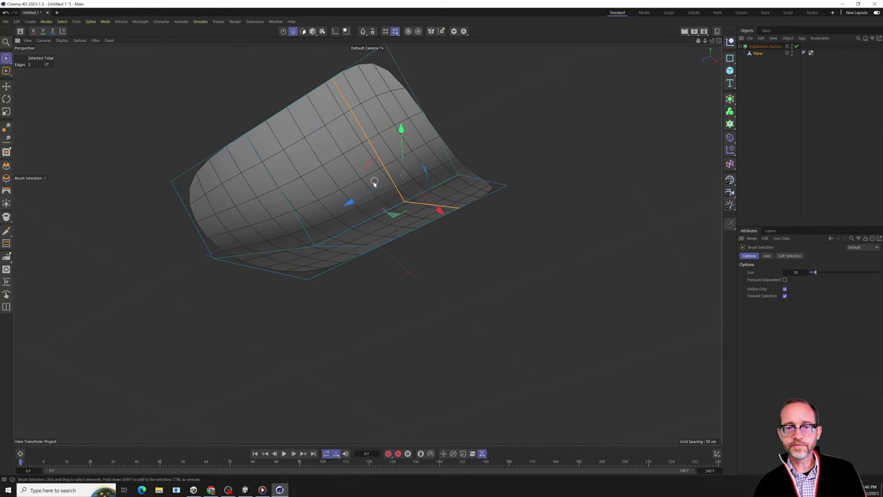
left_click_drag(368, 193, 344, 205)
- Select the crosswise pair of edges nearest the closed end and check the channel's shape from above
left_click_drag(293, 189, 328, 268, "alt")
left_click(285, 200)
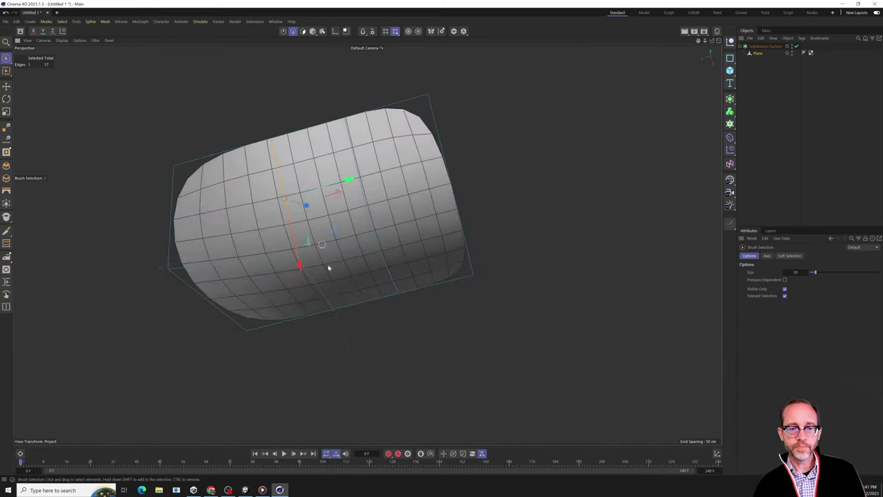
left_click(312, 284, "shift")
left_click_drag(260, 261, 348, 296)
left_click_drag(261, 279, 252, 301, "alt")
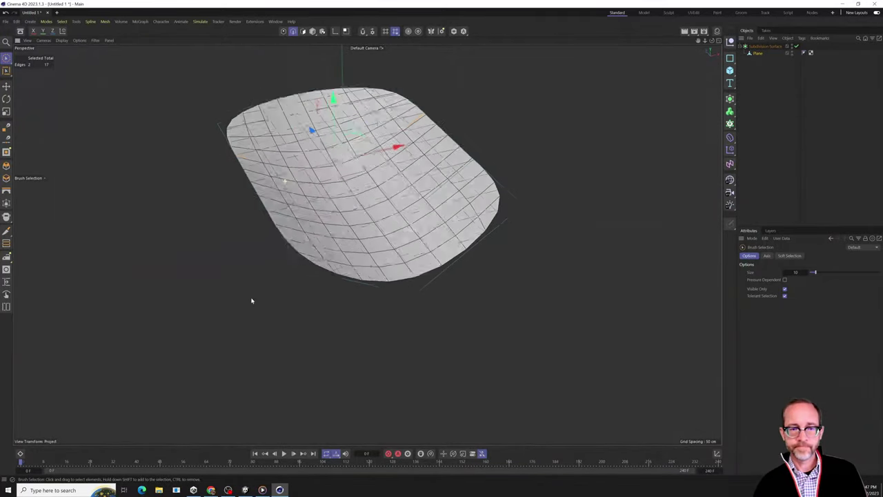
middle_click_drag(322, 286, 441, 403, "alt")
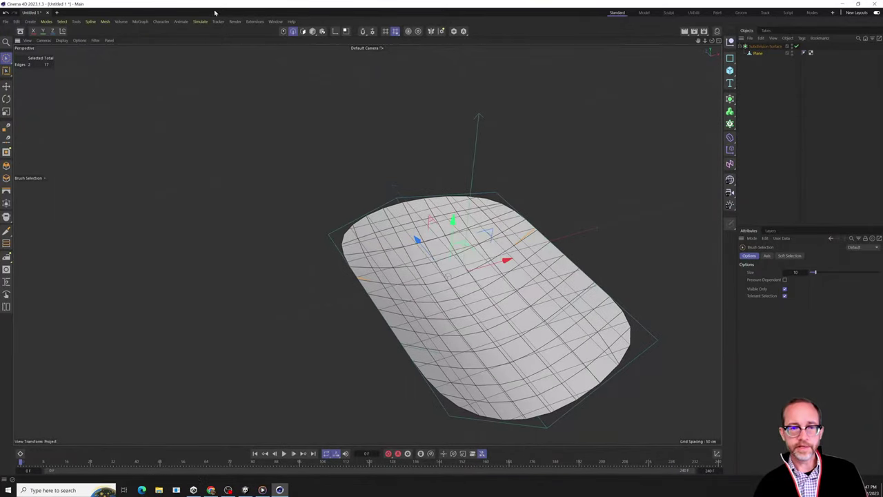
- Reshape the closed end by pulling its middle point outward and moving its two corner points inward along the channel
left_click(283, 31)
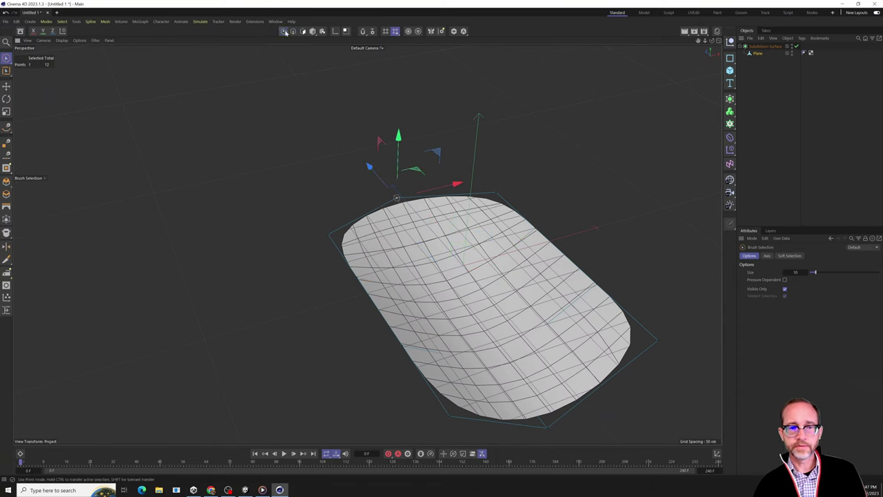
left_click_drag(369, 167, 355, 148)
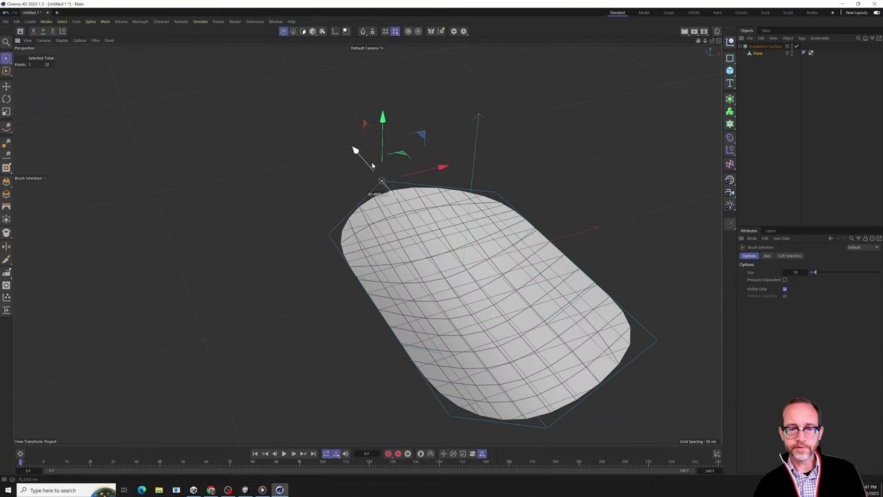
left_click(327, 235)
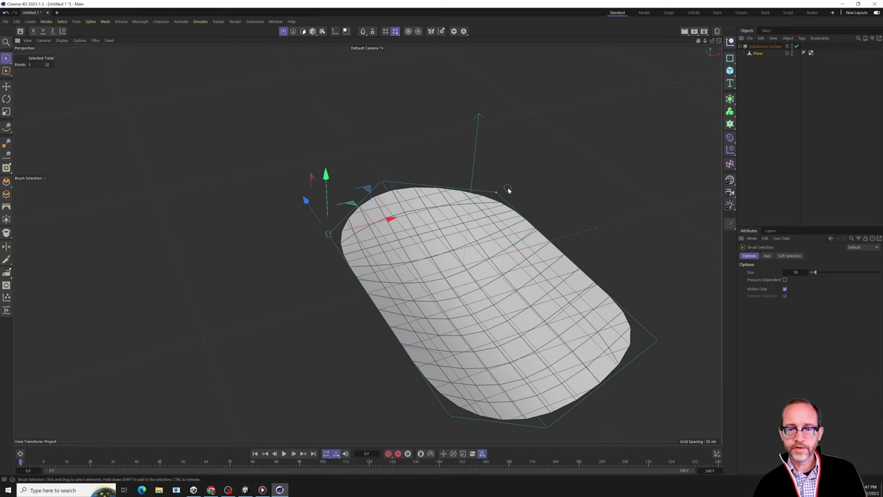
left_click(496, 192)
left_click(329, 233, "shift")
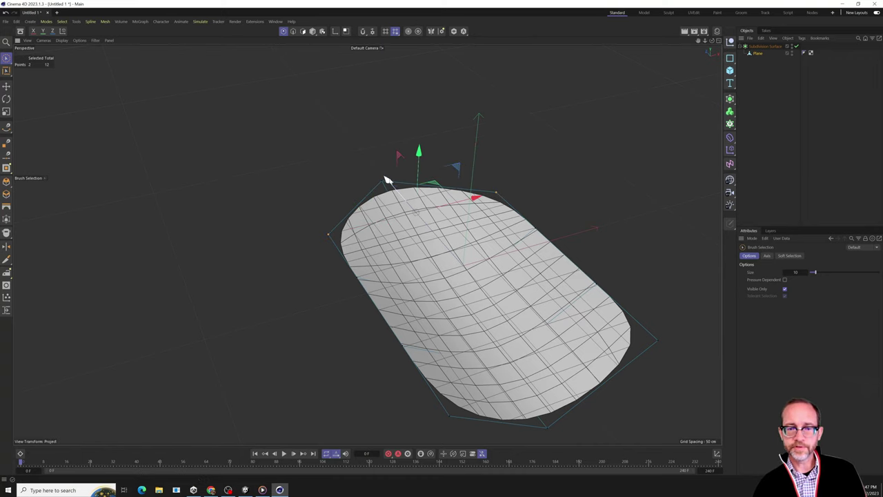
left_click_drag(388, 179, 405, 201)
left_click_drag(398, 258, 431, 264, "alt")
left_click_drag(397, 304, 473, 313, "alt")
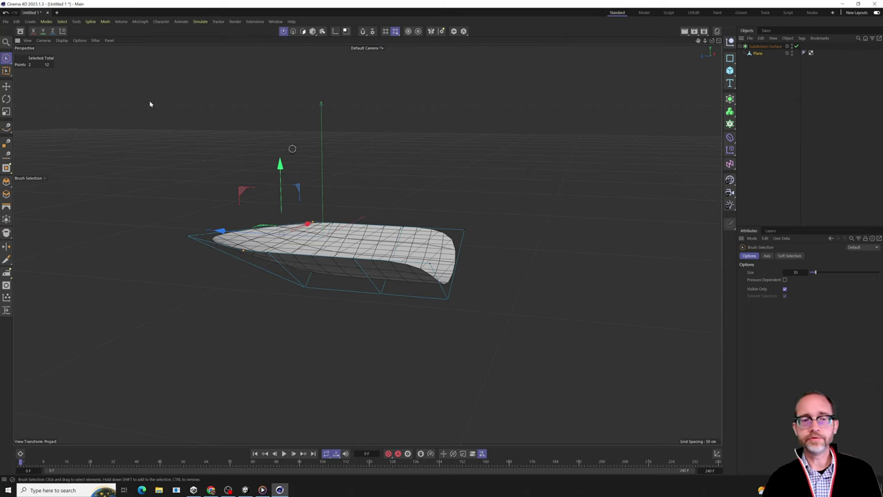
left_click(20, 32)
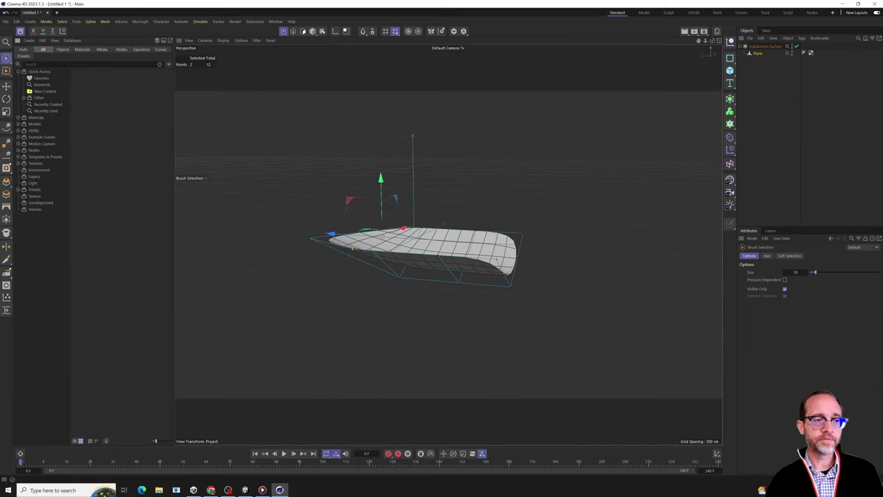
left_click(40, 64)
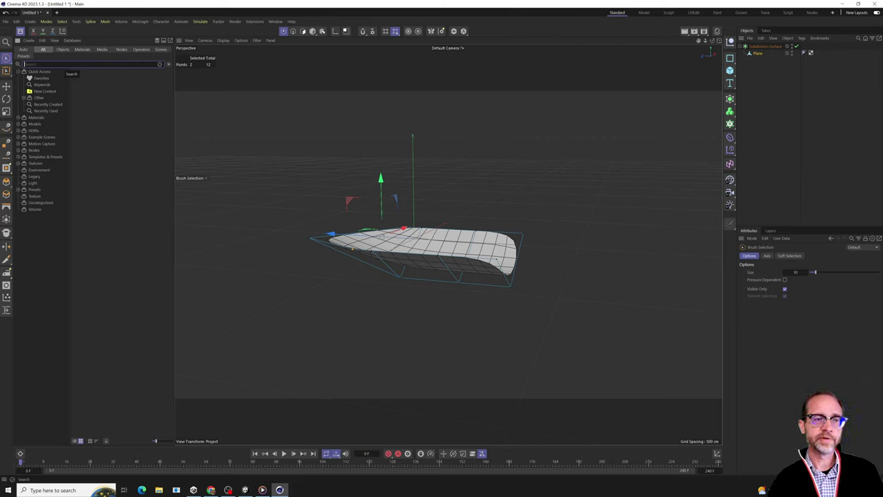
type("c")
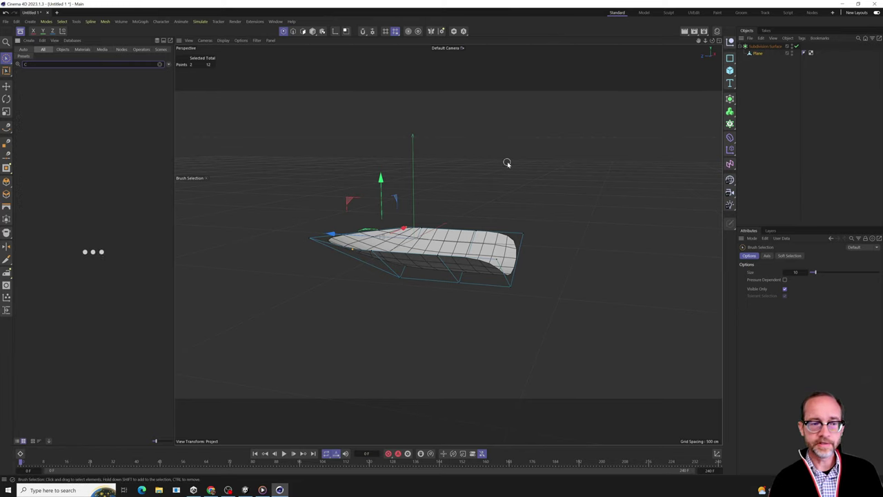
left_click(506, 162)
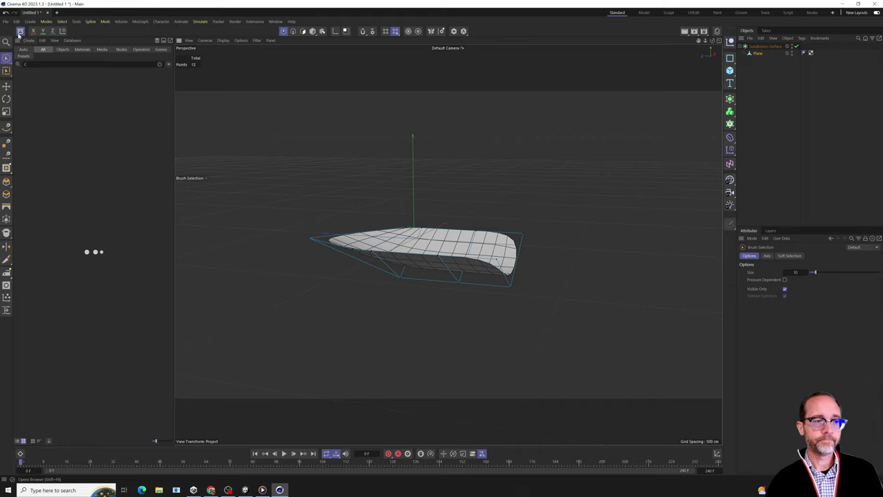
left_click(20, 32)
key("shift+c")
type("cloth")
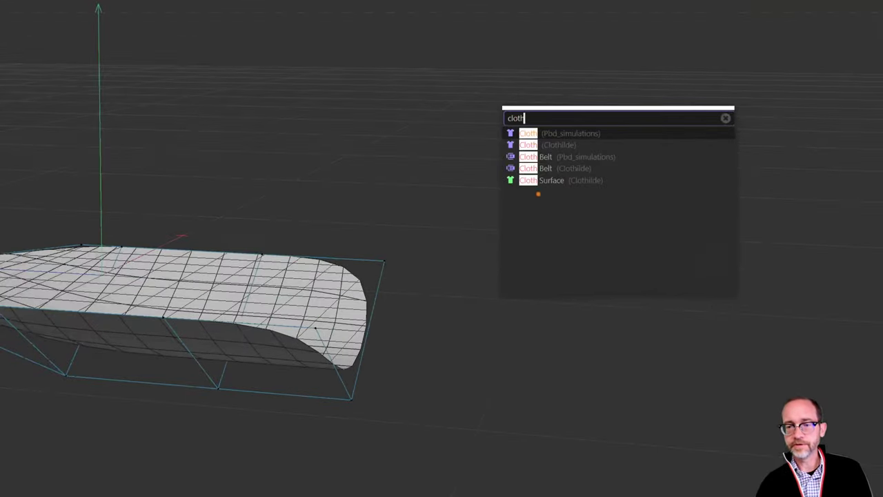
key("Escape")
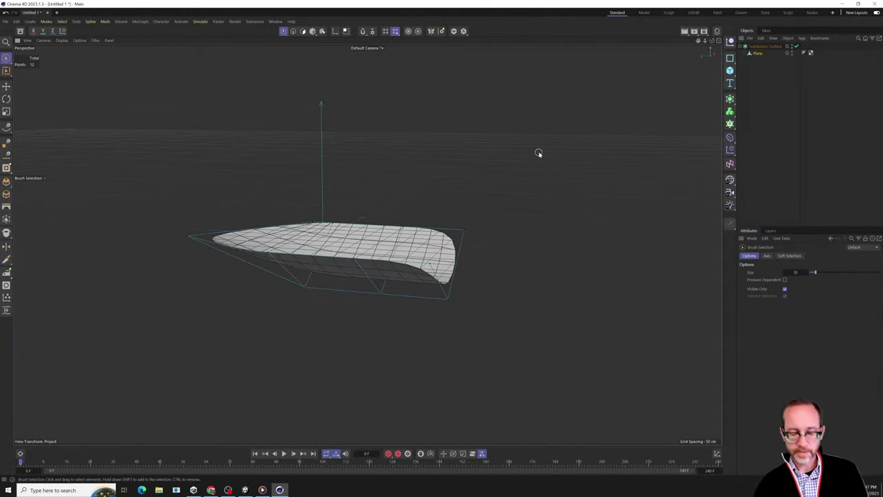
- Add a Cloth Surface generator and nest the Subdivision Surface with its plane inside it
key("shift+c")
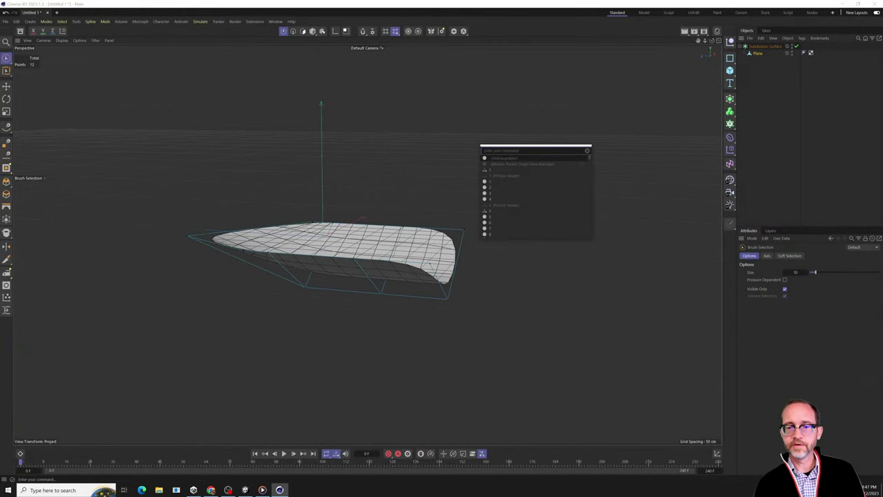
type("cloth")
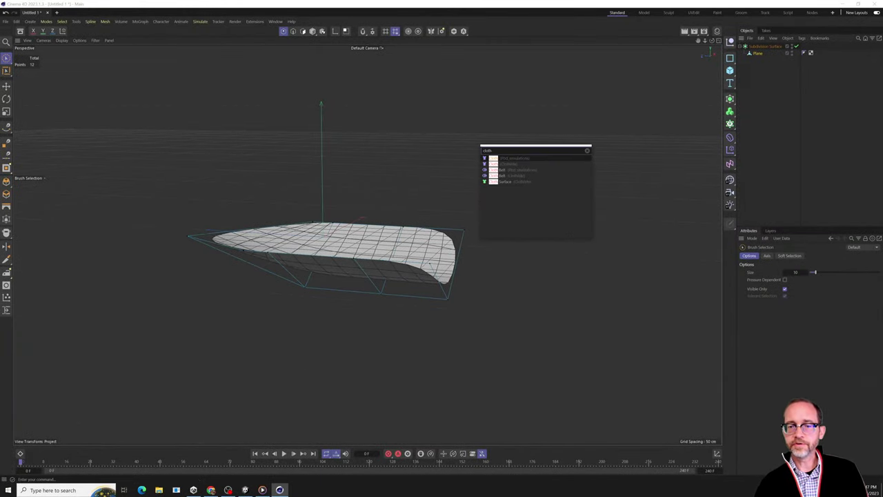
left_click(501, 182)
left_click(772, 82)
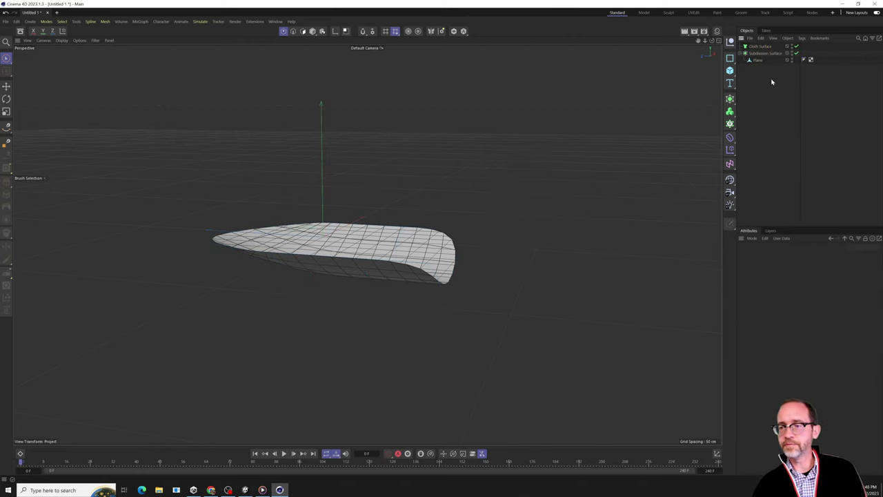
left_click(759, 47)
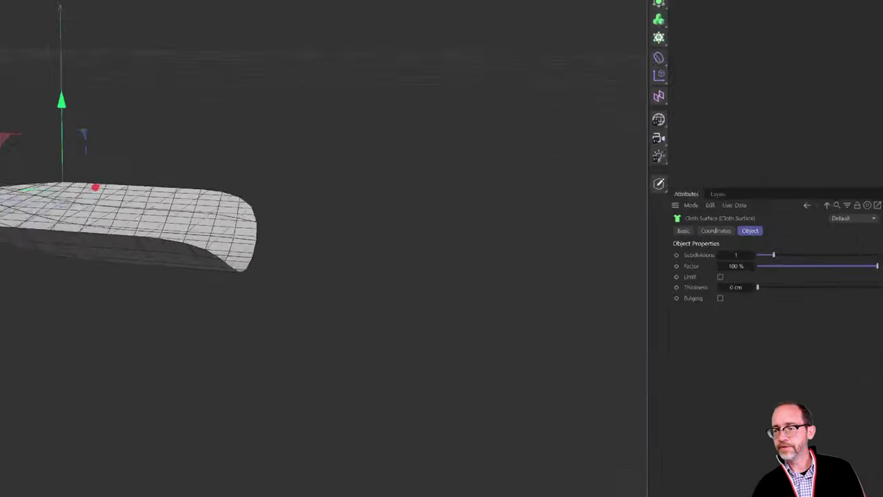
left_click_drag(781, 260, 691, 272)
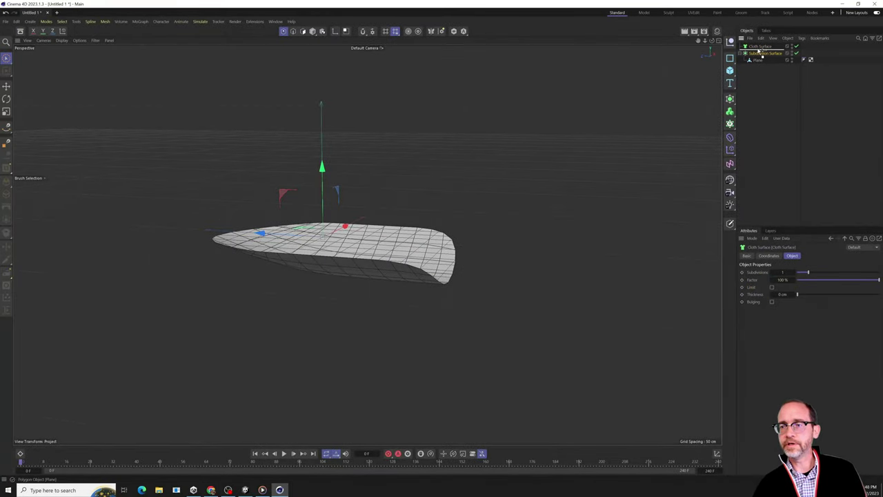
left_click_drag(761, 53, 757, 47)
left_click(757, 47)
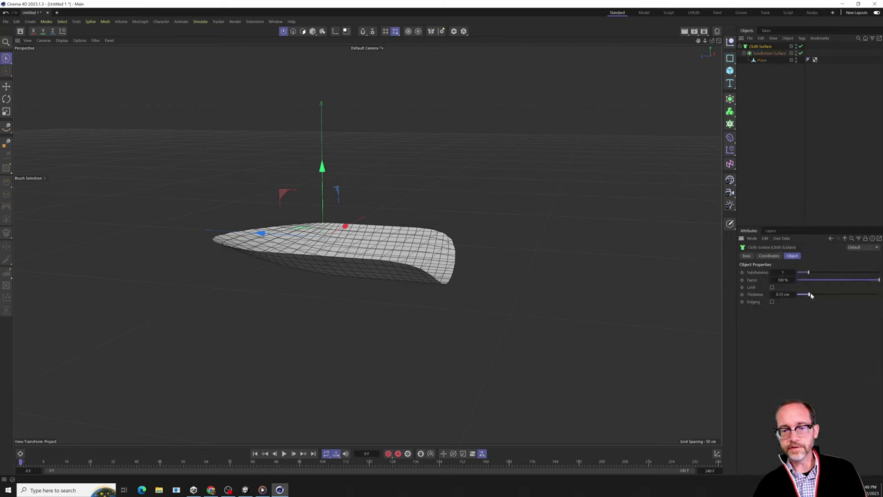
- Set the Cloth Surface's thickness to 12.15 cm and its subdivisions to 0
left_click_drag(828, 293, 876, 293)
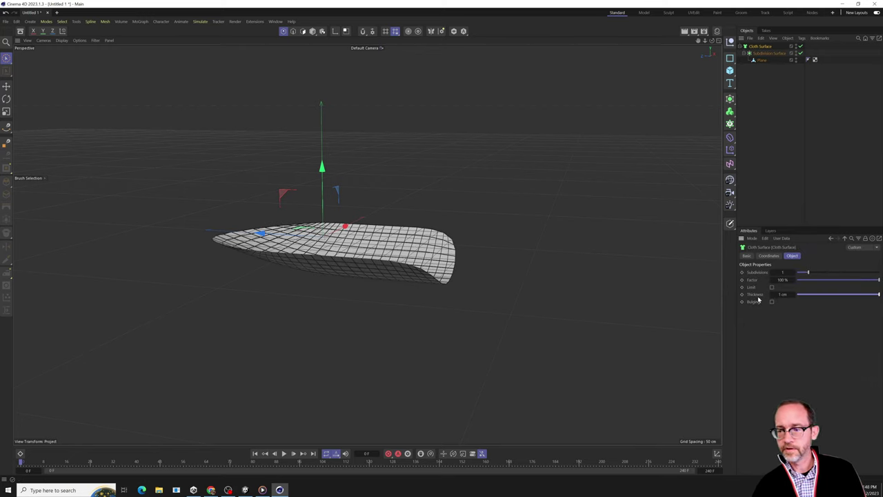
mouse_move(785, 294)
left_mouse_down()
mouse_move(824, 294)
mouse_move(772, 296)
left_mouse_up()
mouse_move(389, 280)
left_mouse_down("alt")
mouse_move(359, 434)
mouse_move(389, 274)
mouse_move(357, 292)
mouse_move(376, 279)
left_mouse_up("alt")
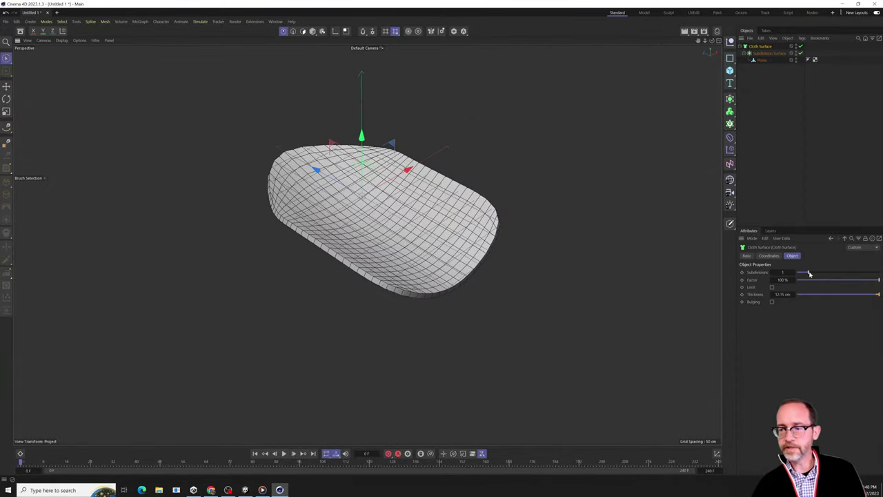
left_click_drag(809, 273, 795, 273)
left_click_drag(367, 246, 457, 282, "alt")
- Add a Tube primitive with +Z orientation and move it about 310 cm along the channel to the open end
left_click(730, 70)
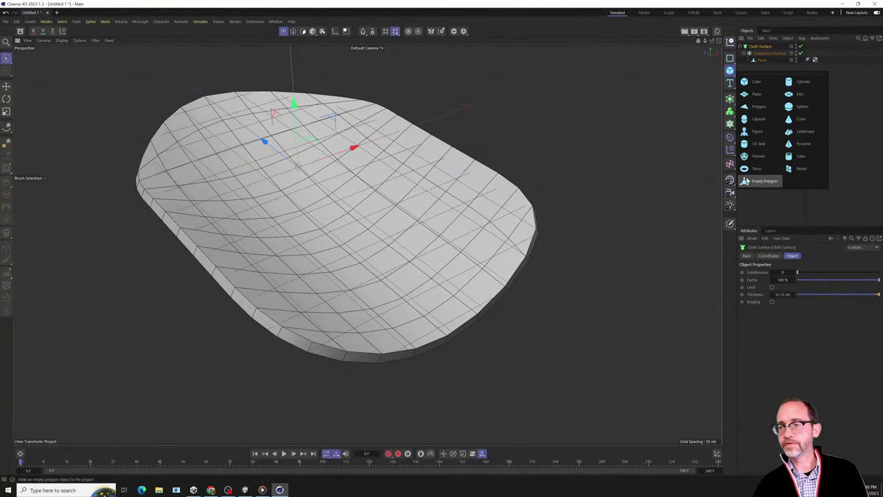
left_click(799, 156)
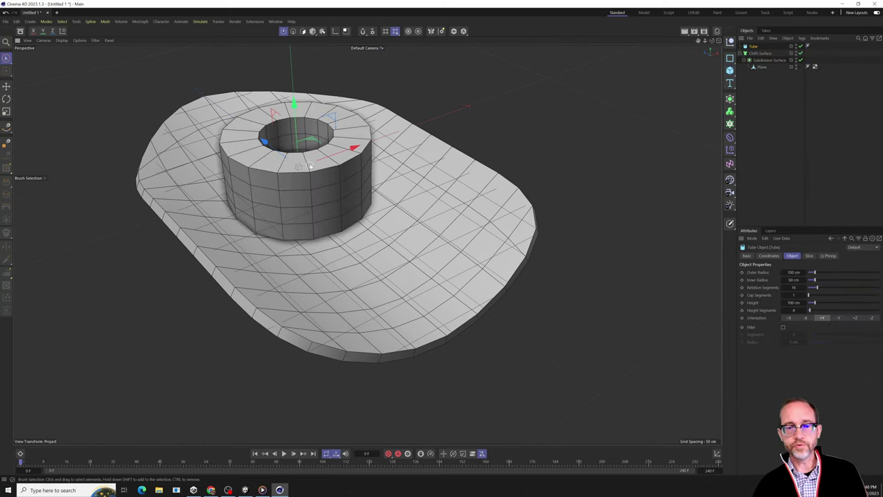
left_click(804, 319)
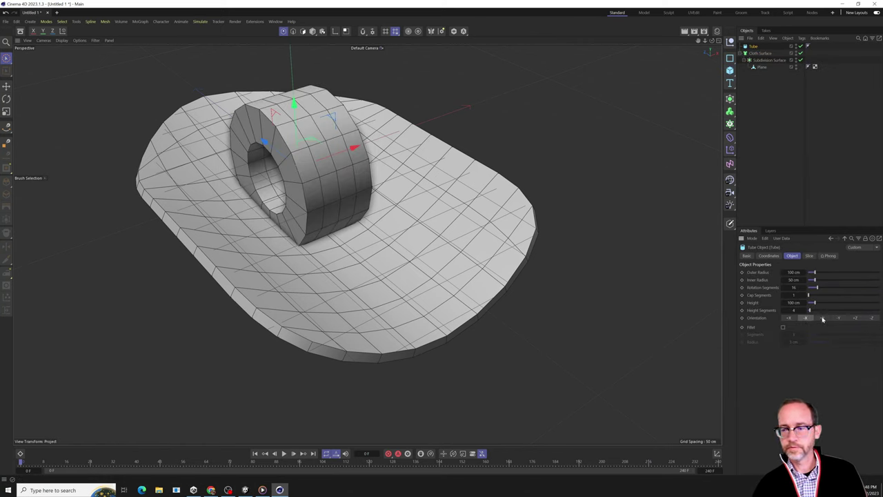
left_click(836, 318)
left_click(854, 318)
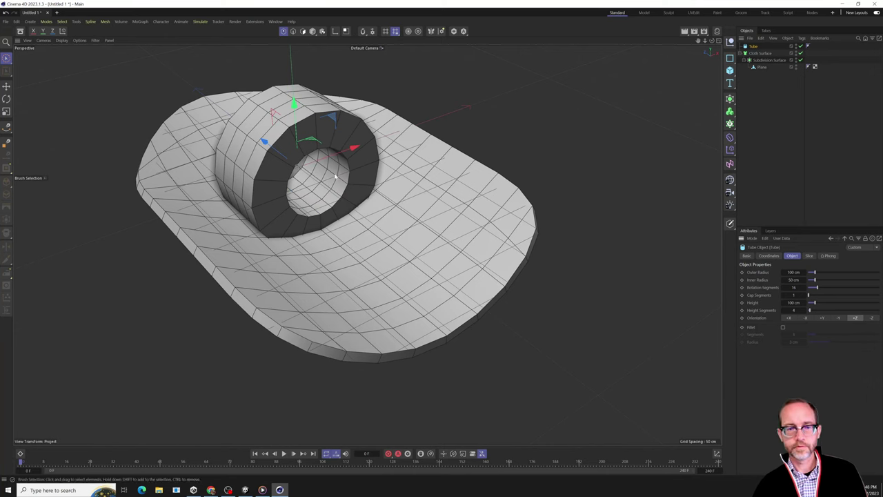
left_click_drag(281, 144, 416, 250)
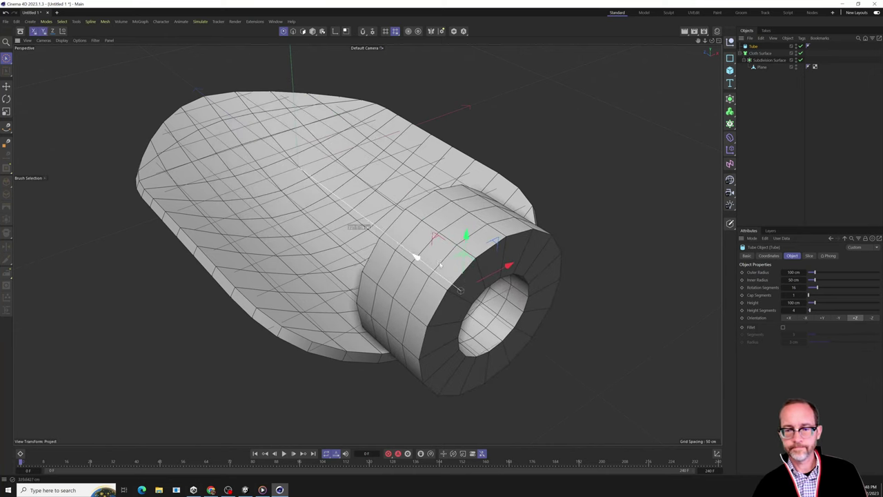
- Set the tube's outer radius to 17 cm and inner radius to 11 cm, and lower it to the slide's open end
mouse_move(815, 274)
left_mouse_down()
mouse_move(810, 282)
mouse_move(811, 274)
left_mouse_up()
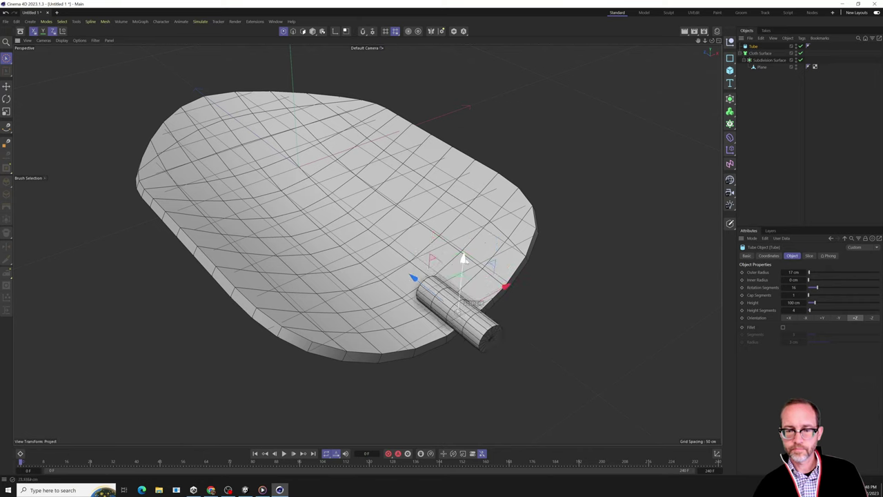
left_click_drag(463, 259, 459, 283)
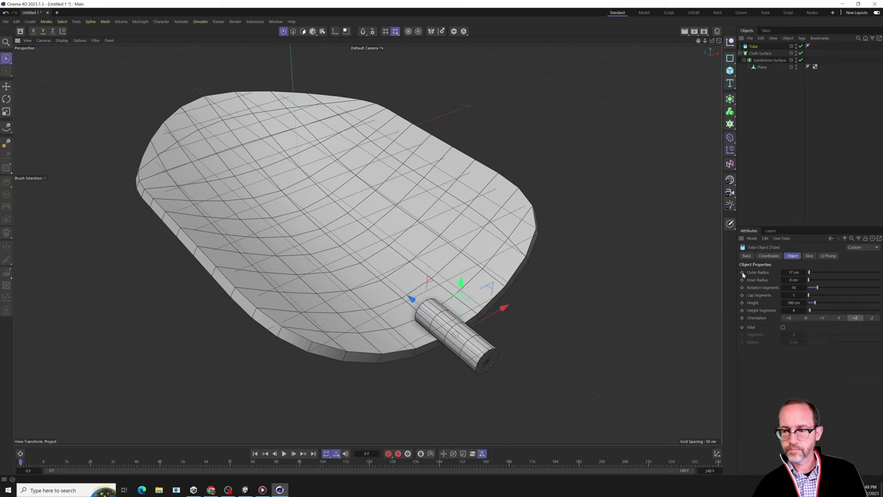
left_click_drag(809, 279, 809, 280)
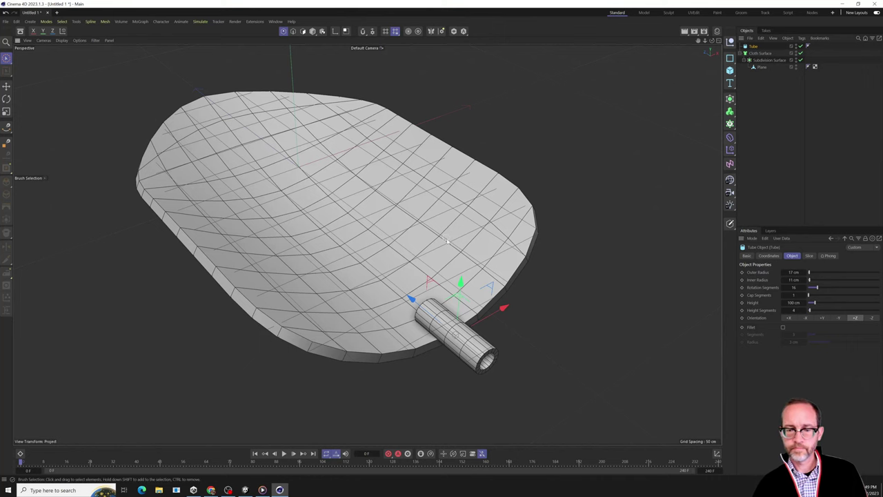
left_click_drag(502, 304, 604, 293, "alt")
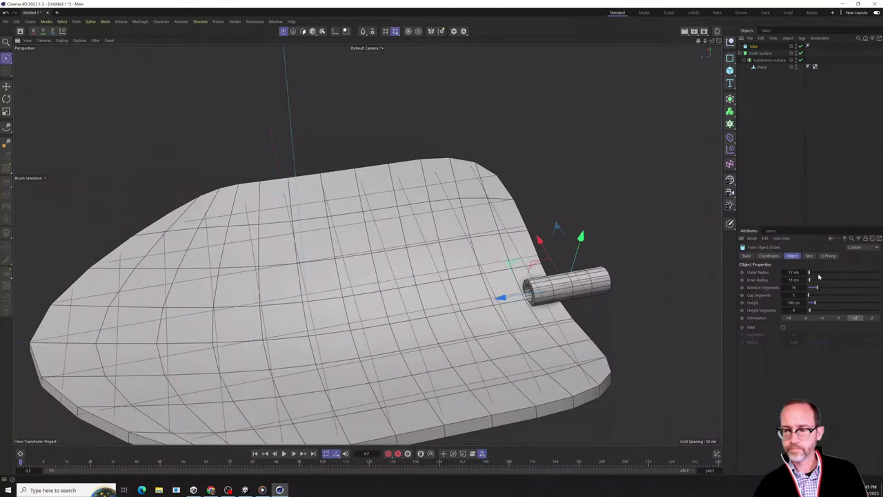
- Enlarge the tube to a 46 cm outer and 32 cm inner radius, 233 cm long, and slide it outward from the blade's end
left_click_drag(810, 273, 812, 282)
left_click_drag(499, 233, 443, 250, "alt")
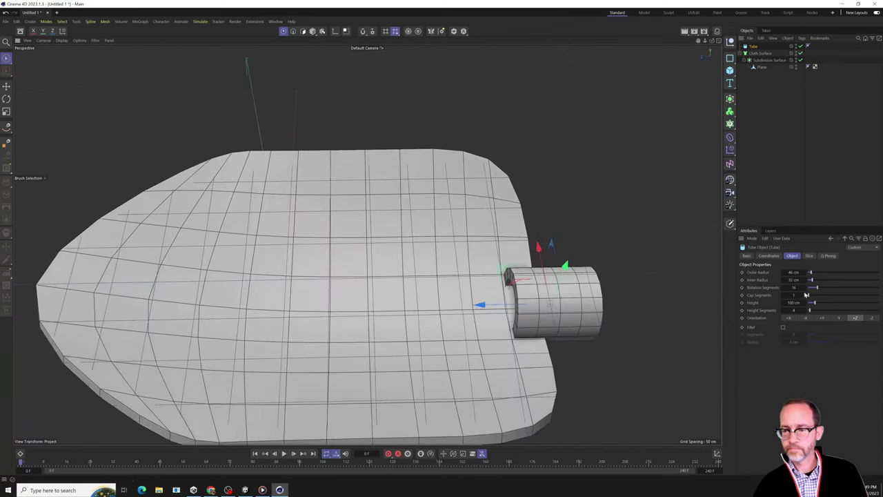
left_click_drag(816, 303, 823, 303)
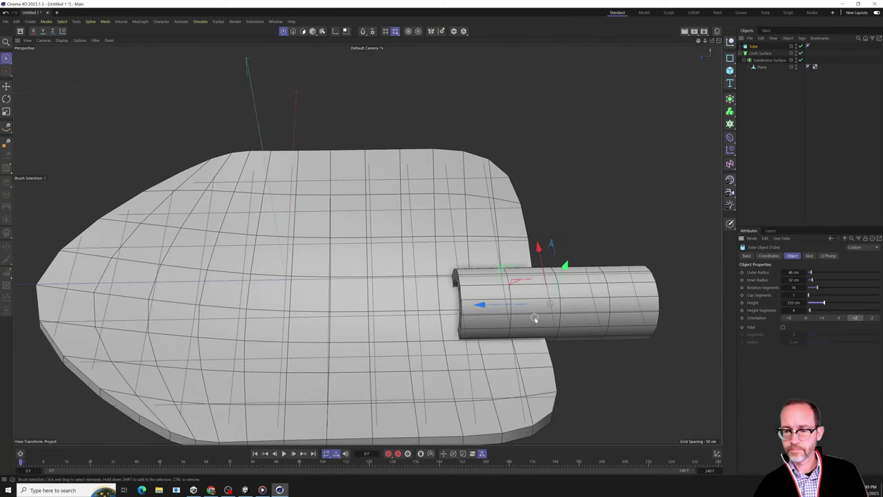
left_click_drag(494, 306, 530, 306)
left_click_drag(409, 252, 499, 297, "alt")
- Add a Cylinder primitive and set its orientation to +Z
left_click(730, 72)
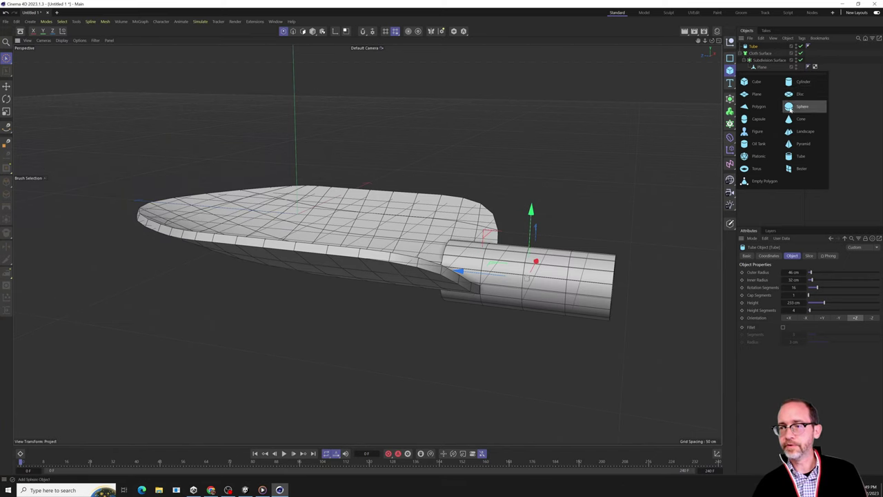
left_click(800, 81)
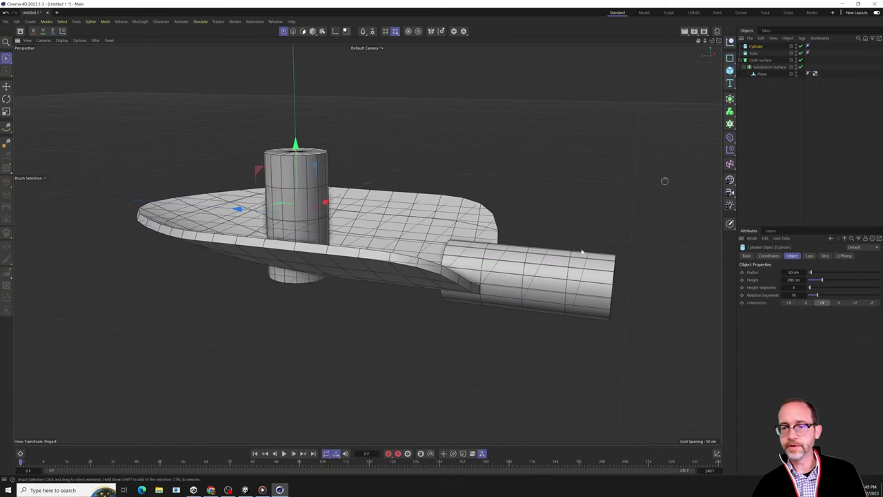
left_click(788, 302)
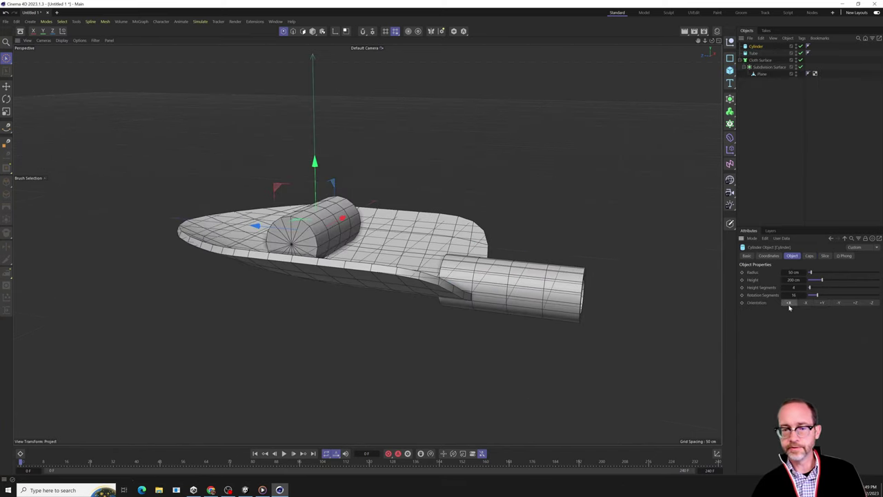
left_click(838, 303)
left_click(855, 304)
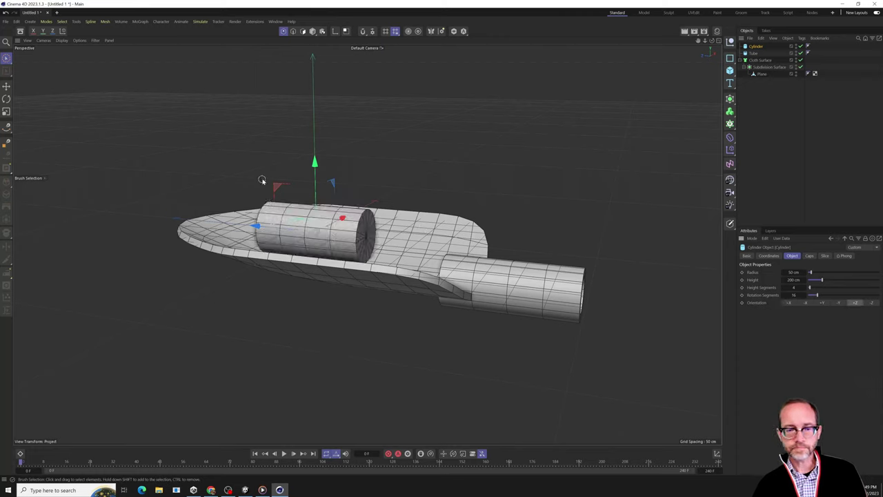
- Nest the cylinder inside the Tube, reset its position to the tube's centre, and move it out past the tube's outer end
left_click_drag(314, 164, 316, 192)
left_click_drag(257, 253, 631, 301)
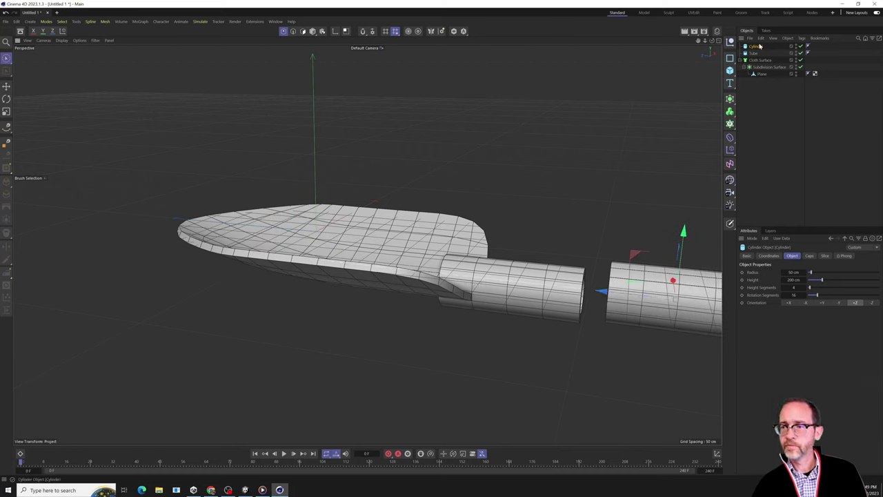
left_click_drag(756, 48, 757, 55)
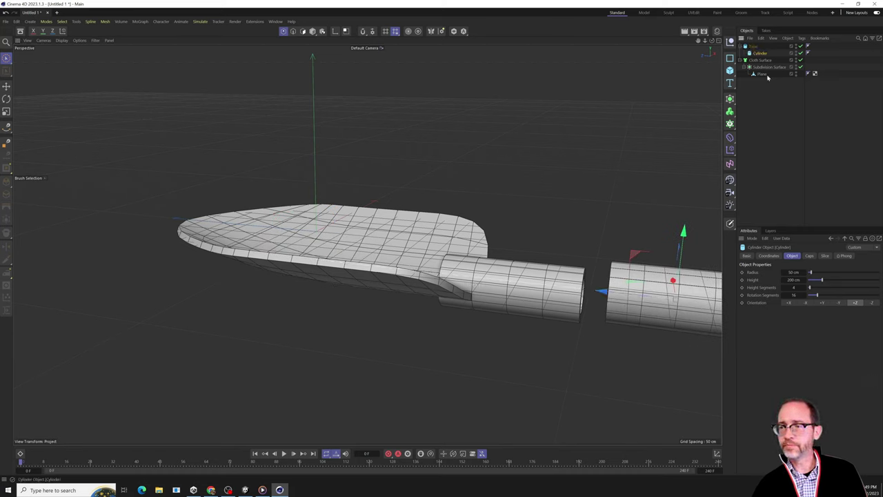
key("alt+0")
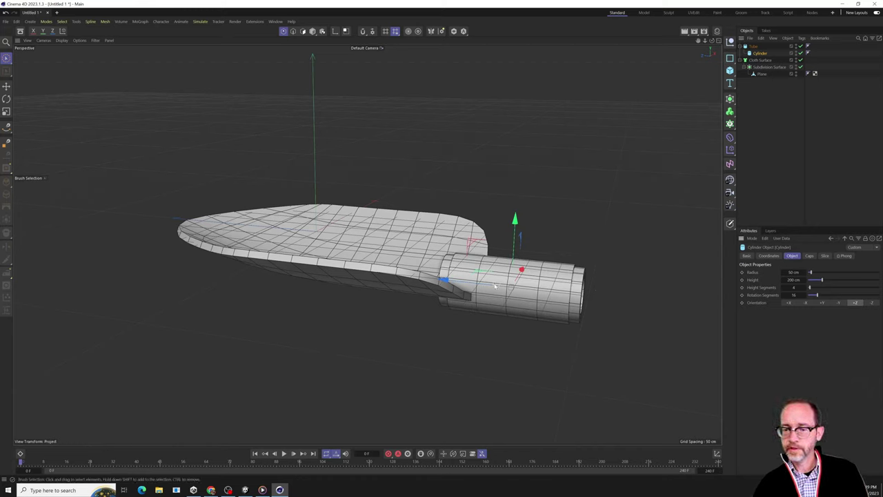
left_click_drag(446, 279, 559, 293)
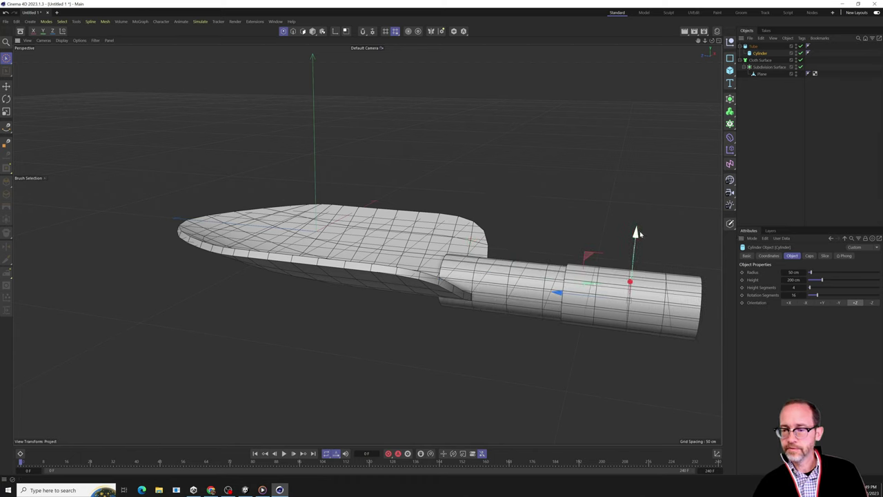
- Set the cylinder's radius to 32.3 cm and height to 1000 cm, and slide it outward along the tube's axis as a handle
left_click_drag(794, 272, 773, 288)
scroll(335, 282, "down", 10)
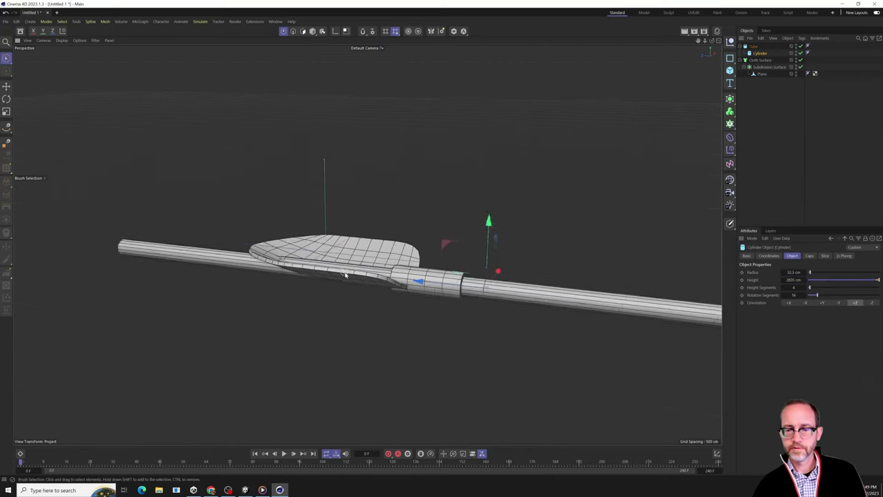
scroll(353, 274, "down", 1)
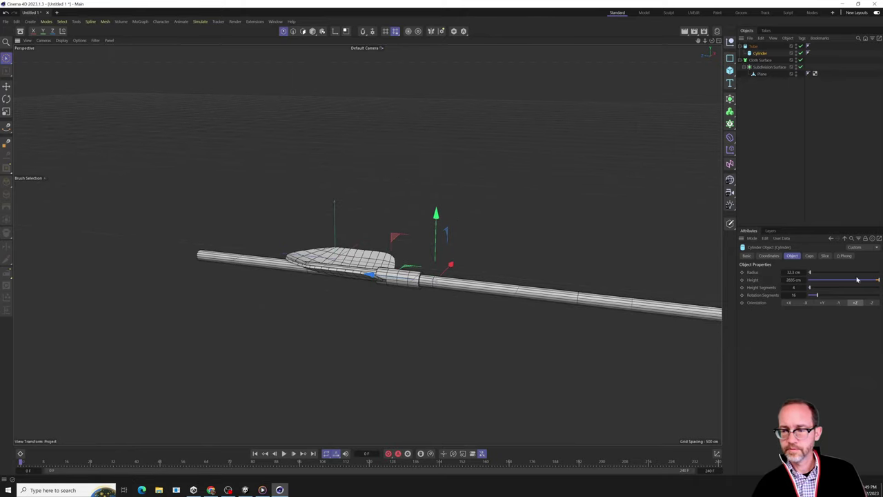
mouse_move(871, 281)
left_mouse_down()
mouse_move(858, 280)
mouse_move(877, 280)
left_mouse_up()
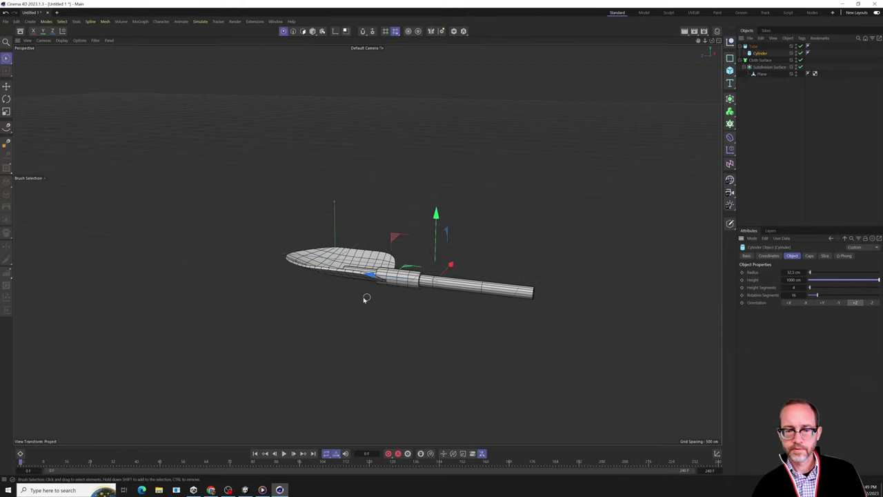
left_click_drag(370, 278, 435, 228, "alt")
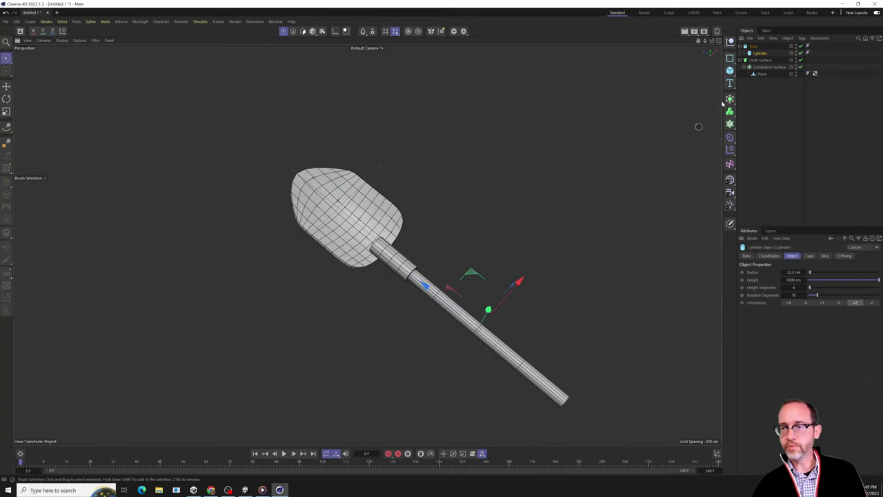
- Show the scene's materials and collapse the Tube and Cloth Surface hierarchies in the object list
left_click(716, 31)
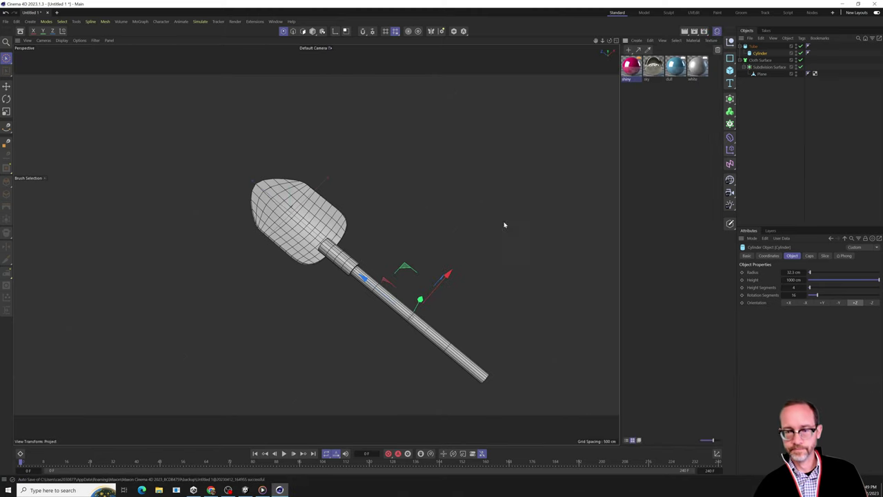
left_click(669, 90)
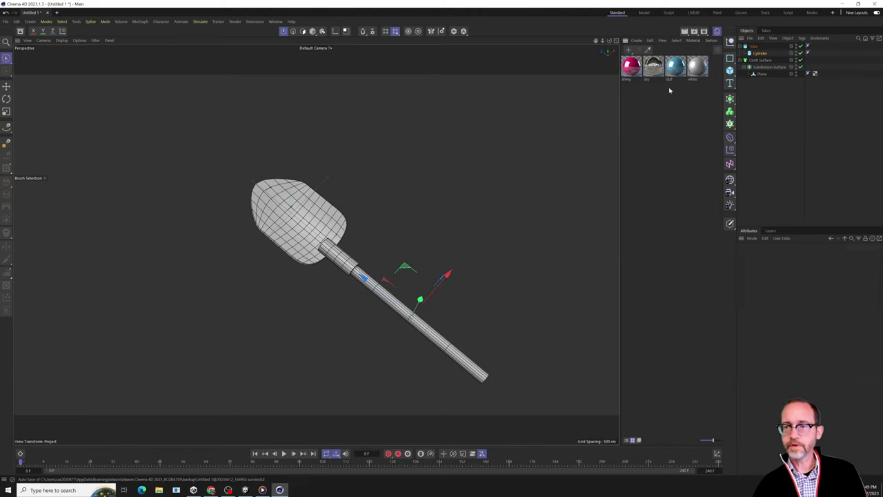
left_click(740, 46)
left_click(740, 53)
left_click(756, 53)
left_click(753, 47)
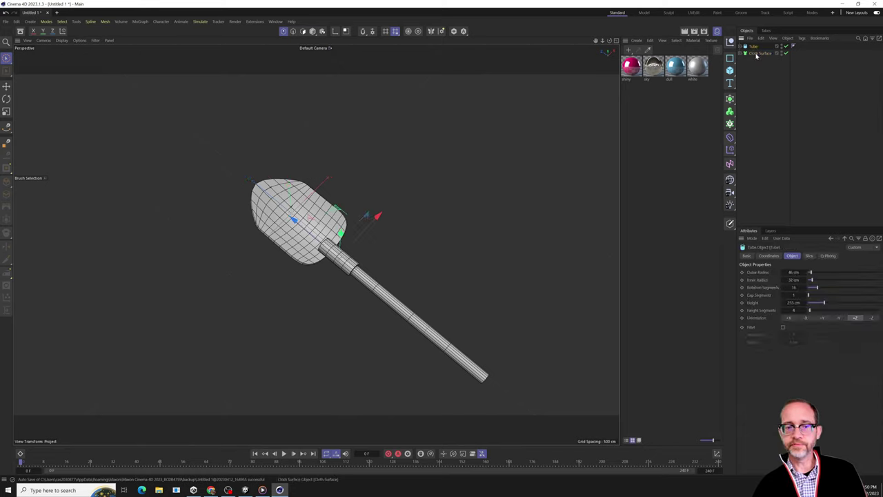
left_click(757, 53)
- Apply the white material to the Tube and Cloth Surface and the shiny material to the Cylinder
left_click(687, 103)
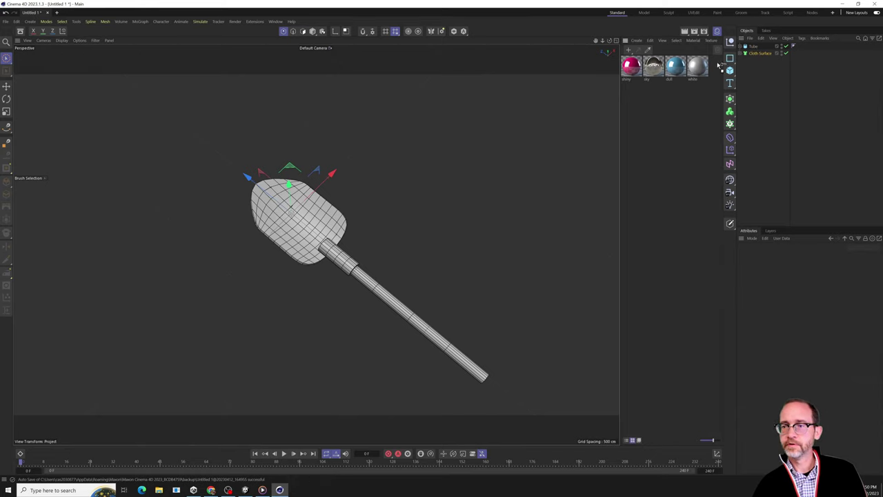
left_click_drag(754, 48, 754, 48)
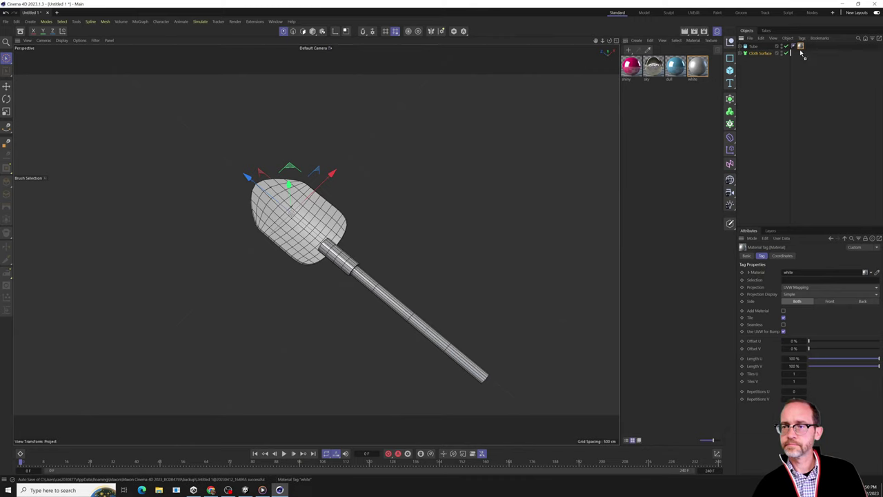
left_click(745, 46)
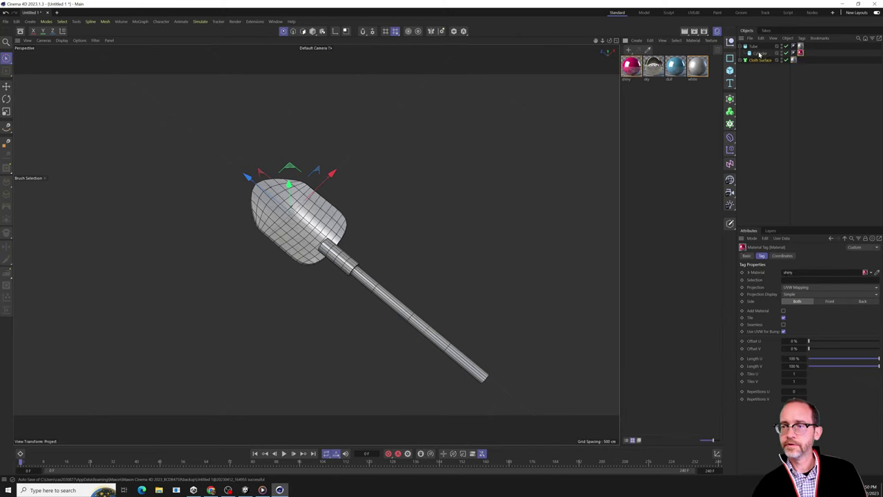
left_click_drag(405, 229, 585, 172, "alt")
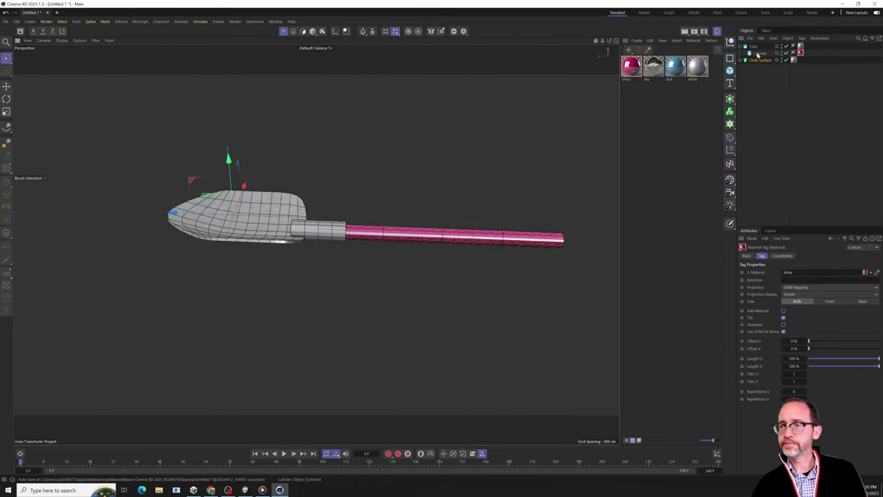
- Group the Tube, Cylinder and Cloth Surface under one null and rename it shovel
left_click(753, 47)
left_click(755, 60, "shift")
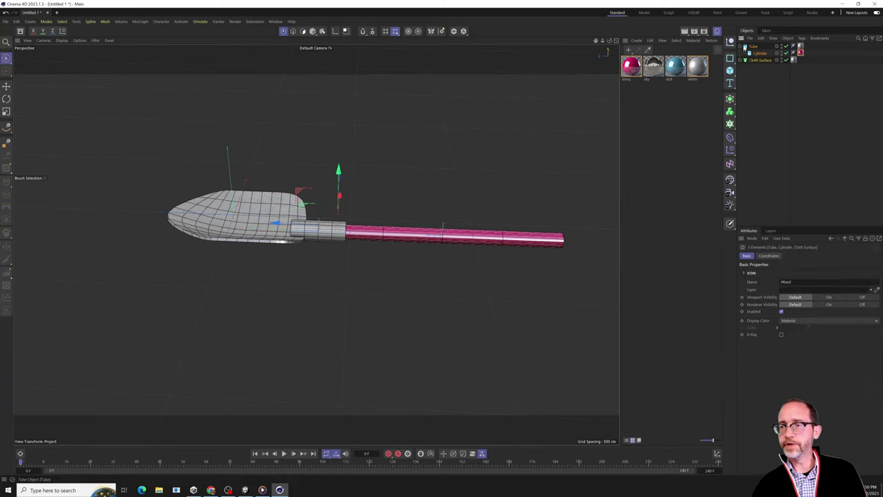
key("alt+g")
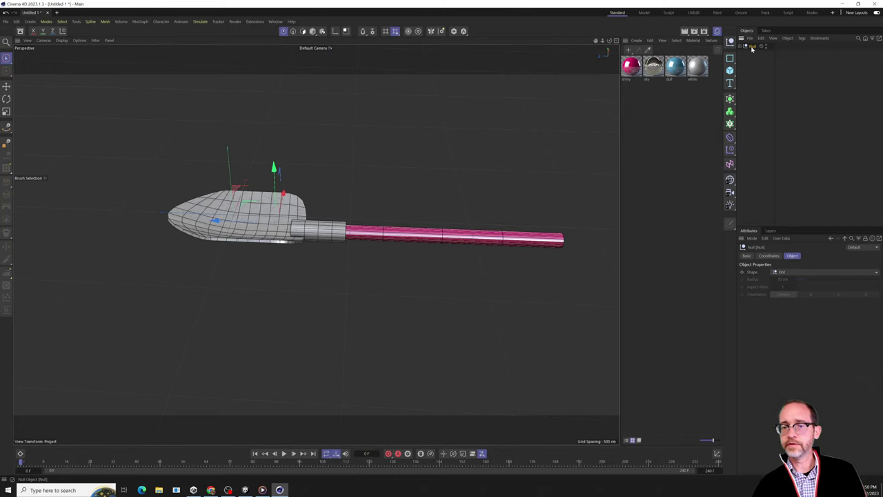
double_click(753, 46)
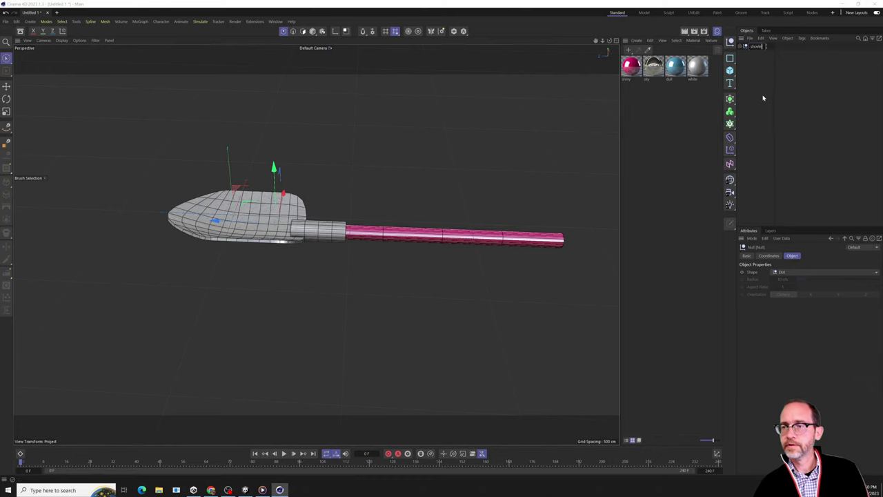
left_click(755, 61)
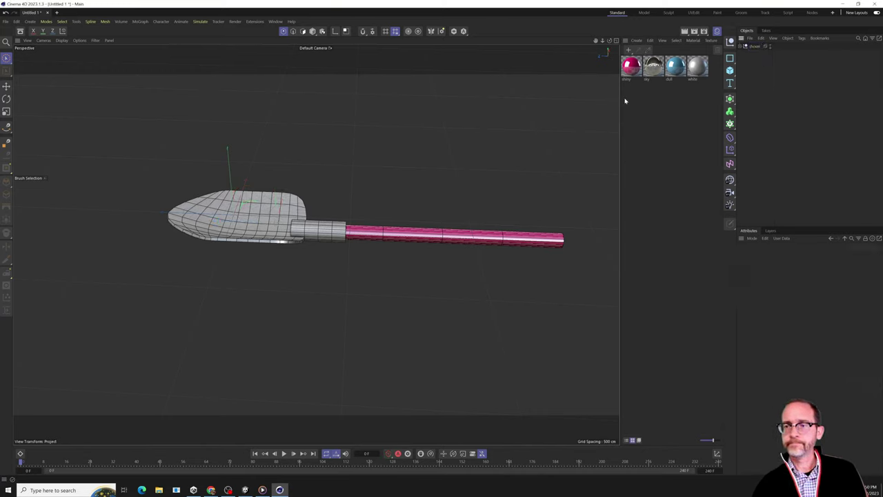
- Connect all parts of the shovel group into a single new polygon object while keeping the original group
left_click_drag(469, 165, 486, 223, "alt")
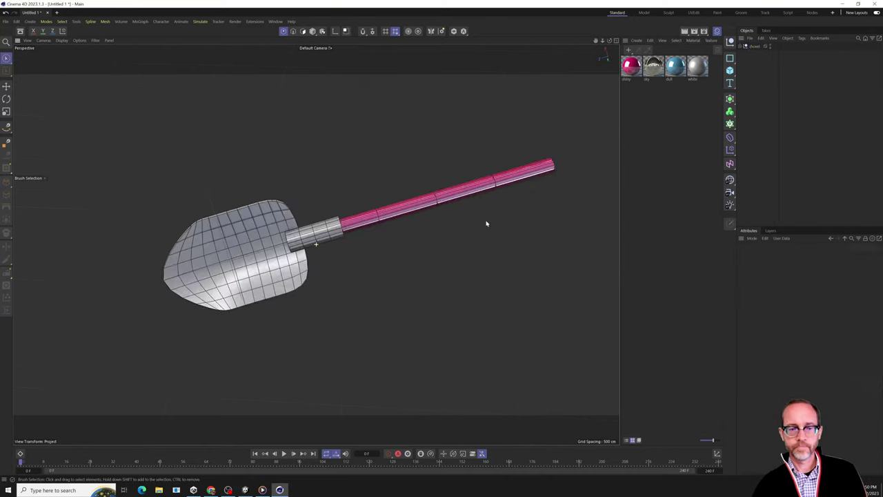
left_click(754, 47)
left_click_drag(327, 199, 407, 179, "alt")
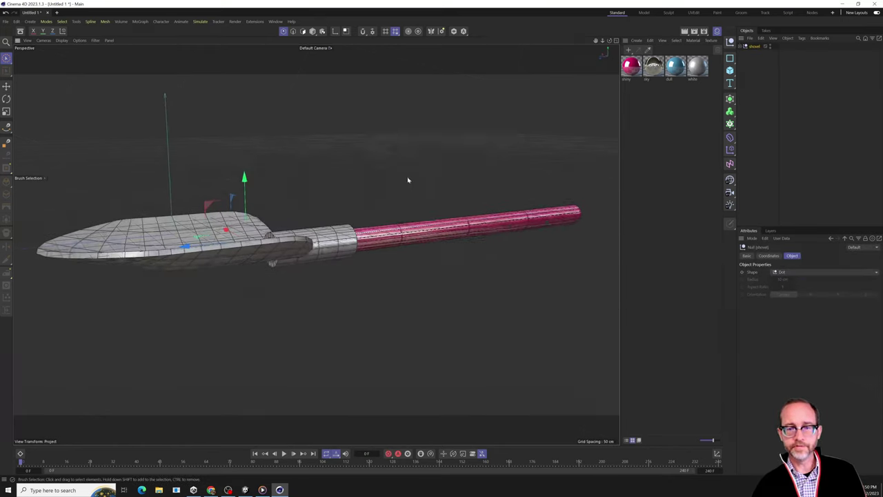
right_click(758, 46)
left_click(810, 265)
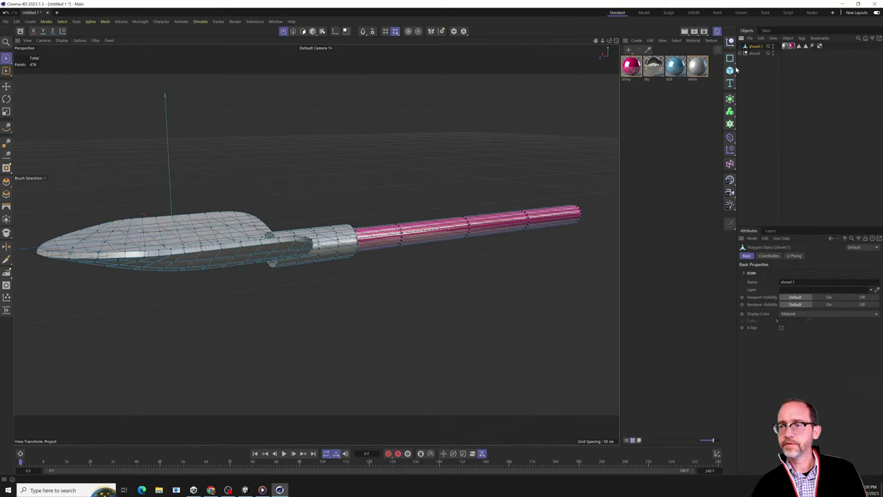
left_click_drag(524, 166, 454, 293, "alt")
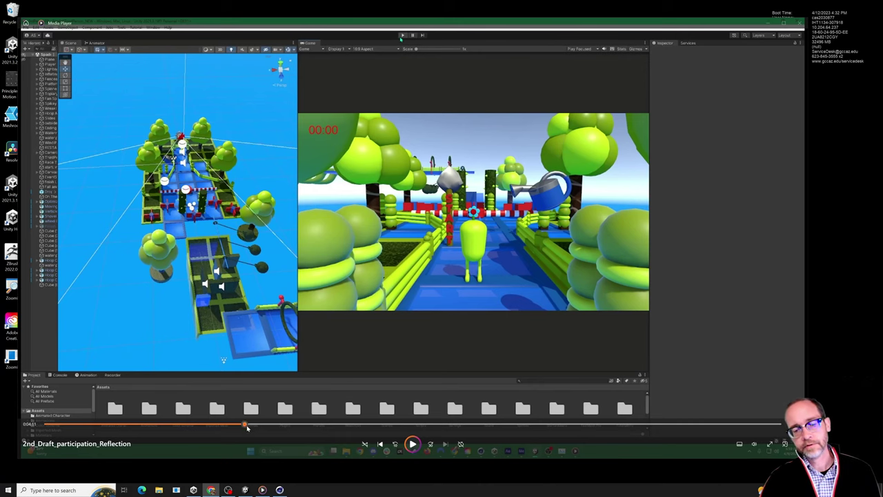
- Switch to Media Player and skip ahead in the 2nd_Draft_participation_Reflection video to the falling water drops
left_click_drag(245, 425, 376, 430)
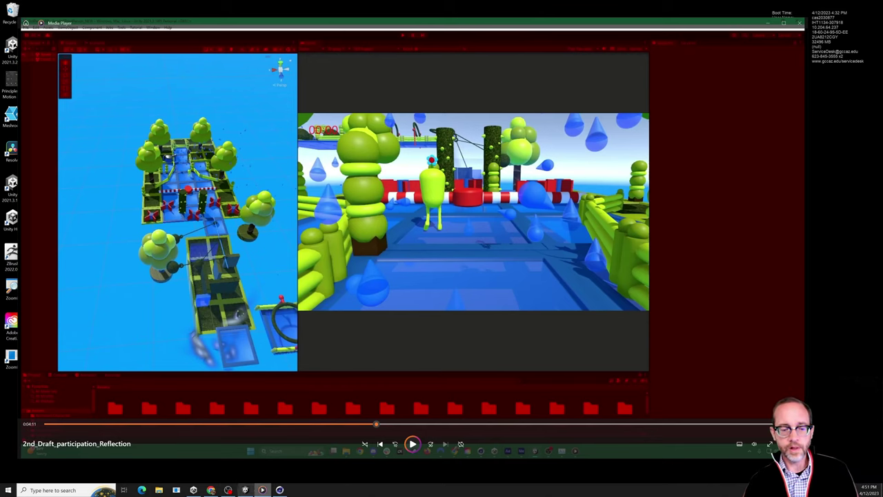
mouse_move(215, 492)
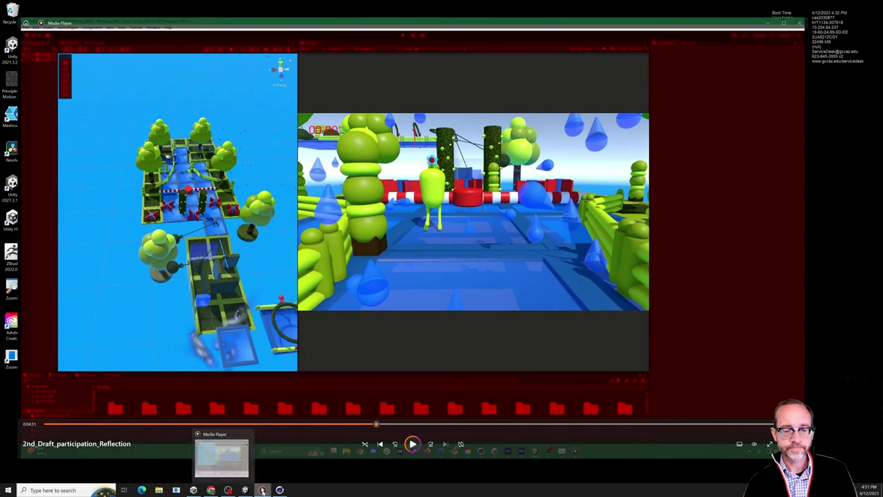
- Search the computer for "ill" and launch Adobe Illustrator 2022
left_click(62, 489)
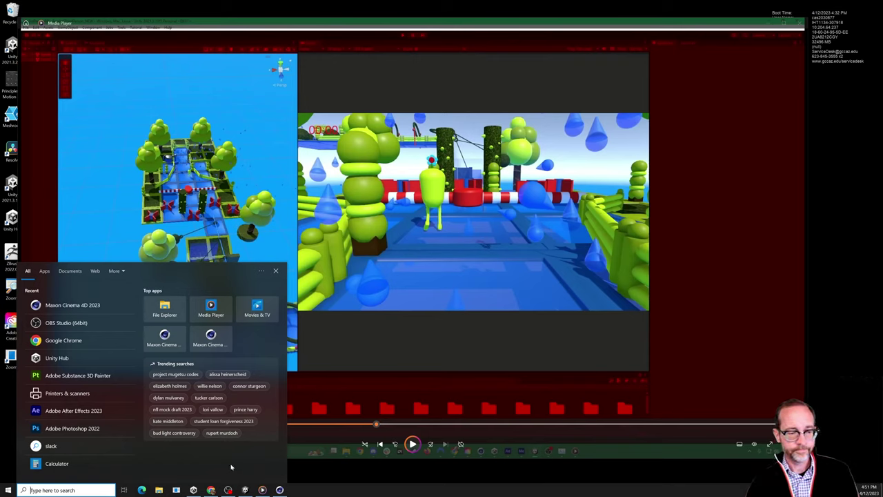
type("ill")
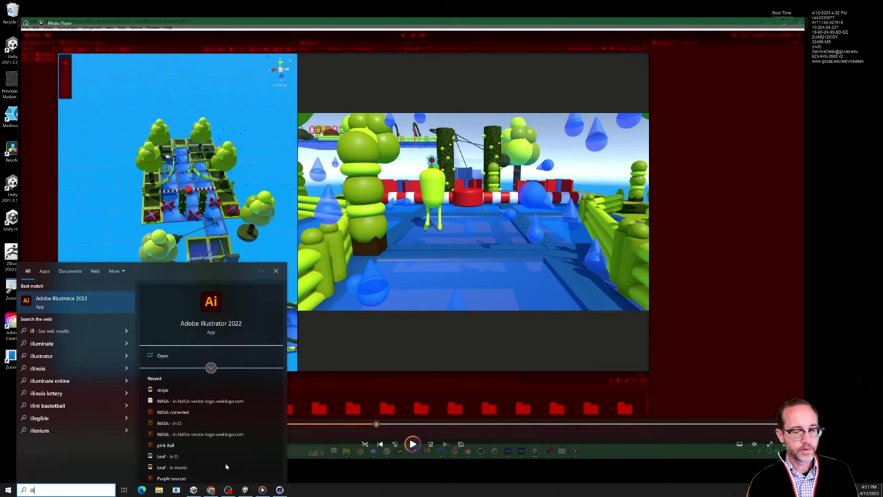
key("Return")
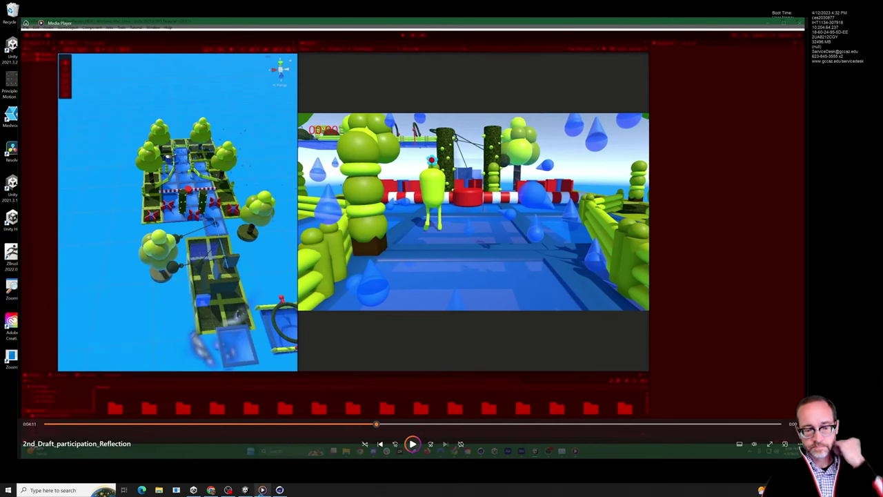
mouse_move(210, 489)
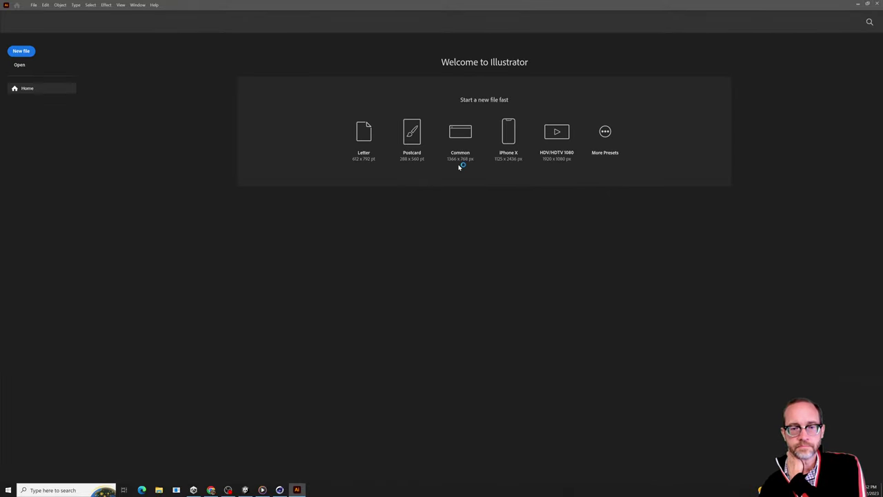
- Start creating a new Illustrator document
left_click(34, 5)
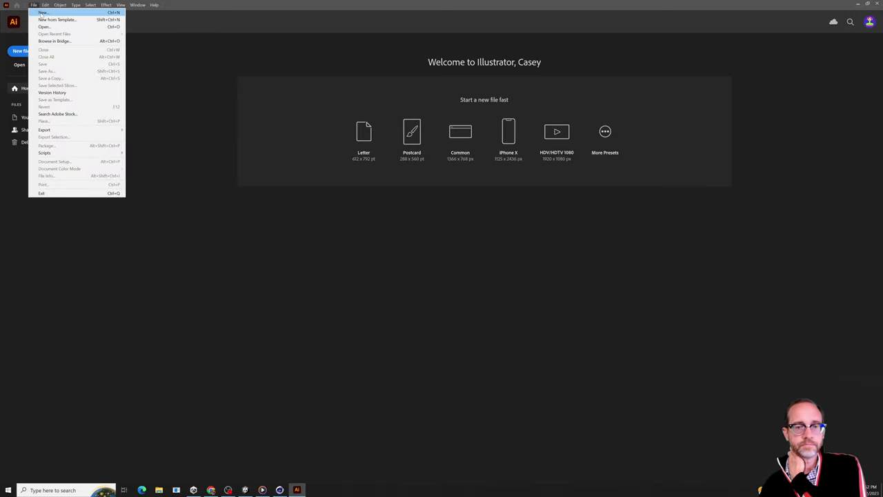
left_click(57, 20)
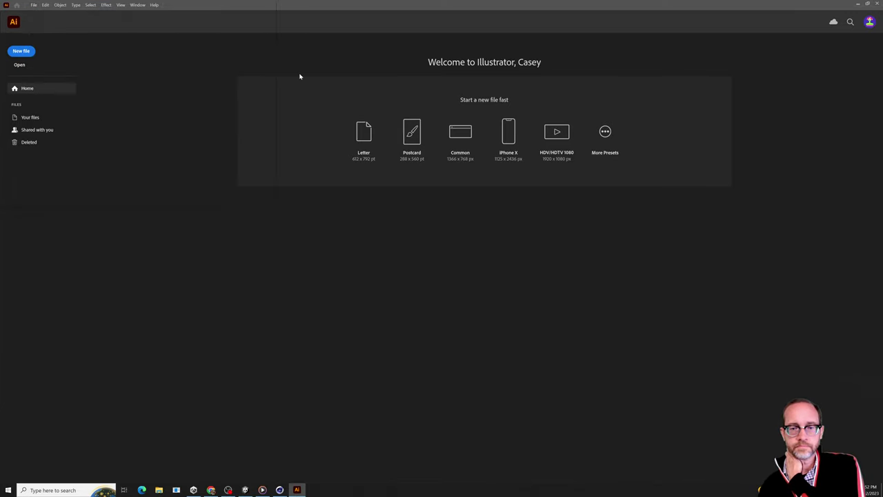
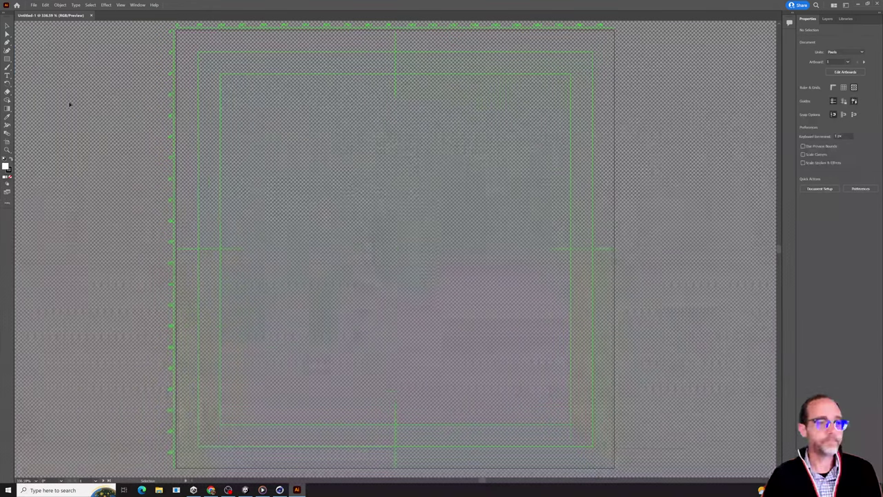
- Draw a circle about 96 px wide in the lower middle of the artboard with the Ellipse tool
left_click(11, 62)
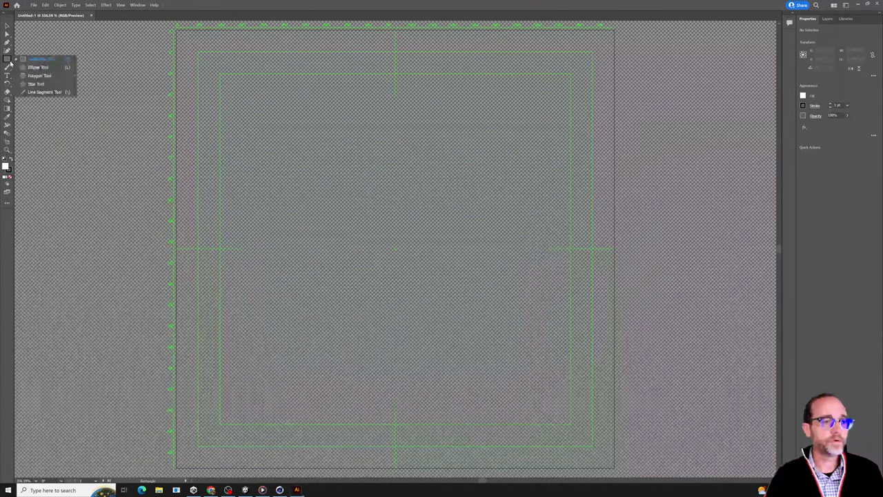
left_click(36, 67)
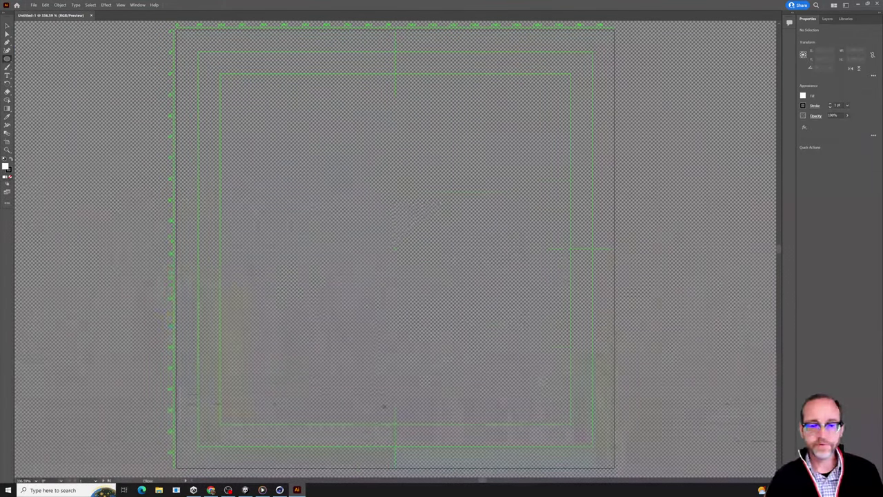
left_click_drag(314, 243, 464, 350)
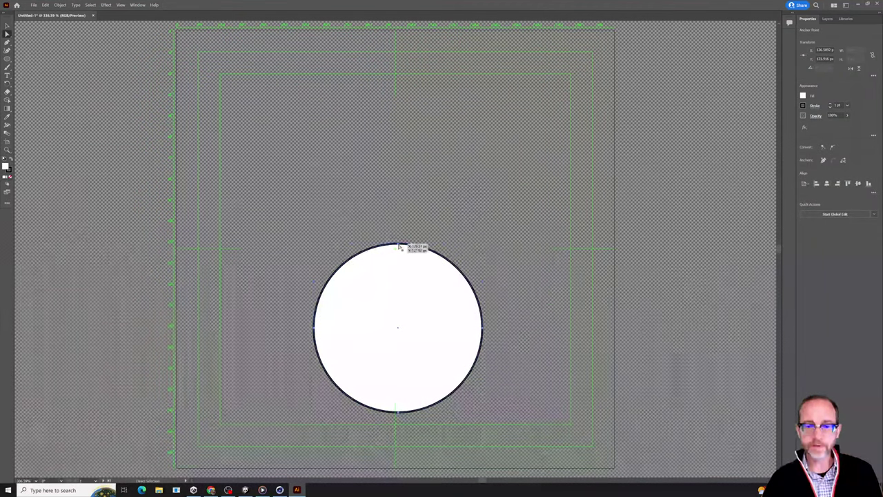
- Raise the circle's top anchor point straight up to stretch it into an egg shape about 191 px tall
left_click_drag(397, 244, 396, 78)
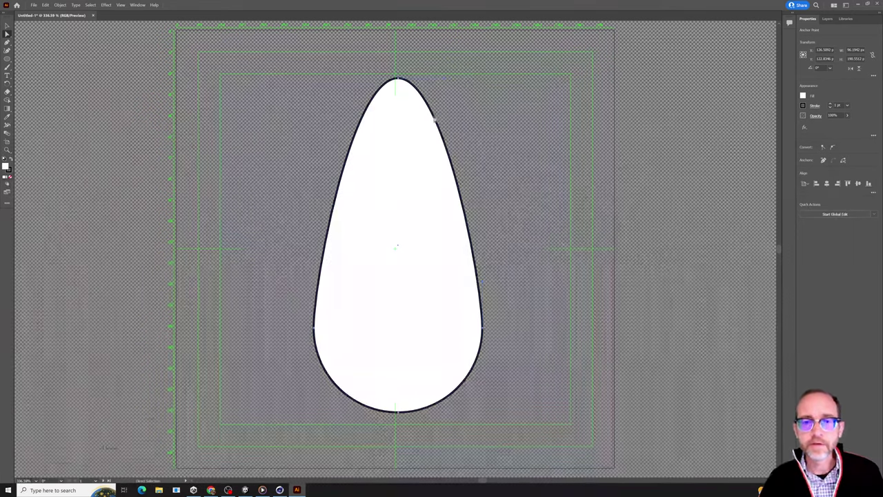
left_click(392, 68)
scroll(410, 86, "up", 2)
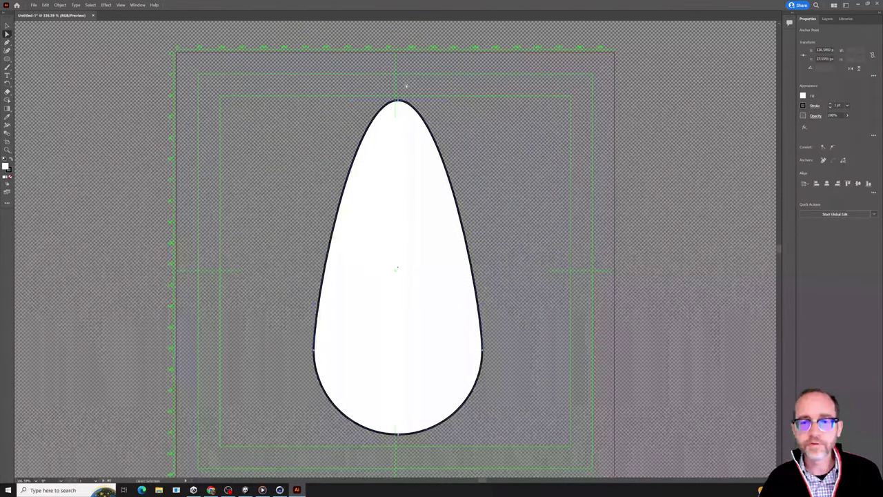
scroll(449, 95, "down", 1)
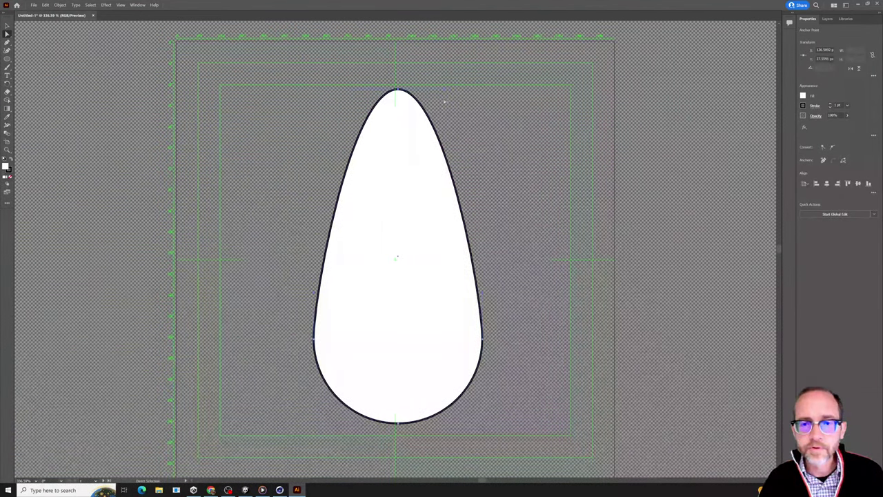
left_click(444, 96)
left_click(398, 89)
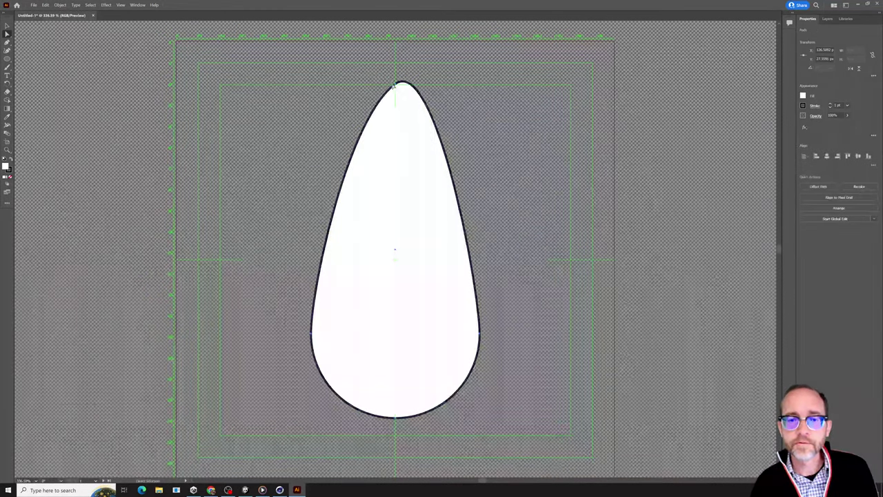
- Sharpen the shape's top anchor and pull both its direction handles down and inward to form a tapered water-drop tip
left_click(396, 85)
left_click_drag(396, 86, 398, 89)
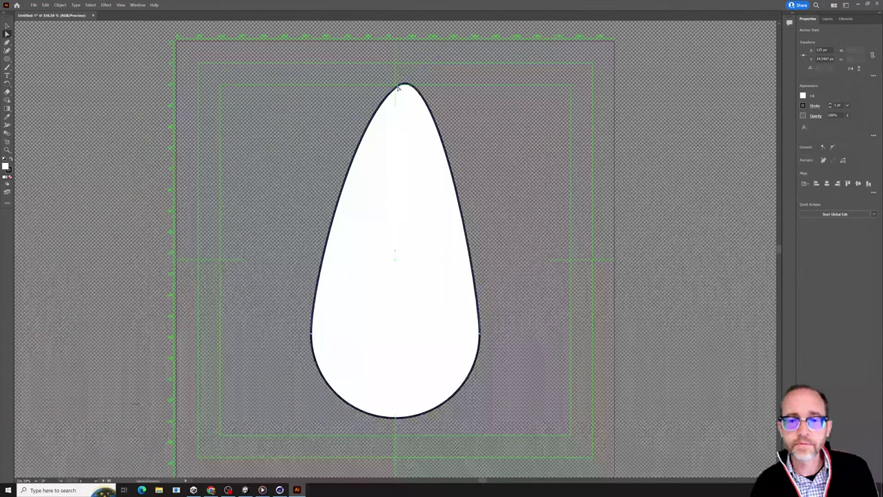
left_click(398, 88)
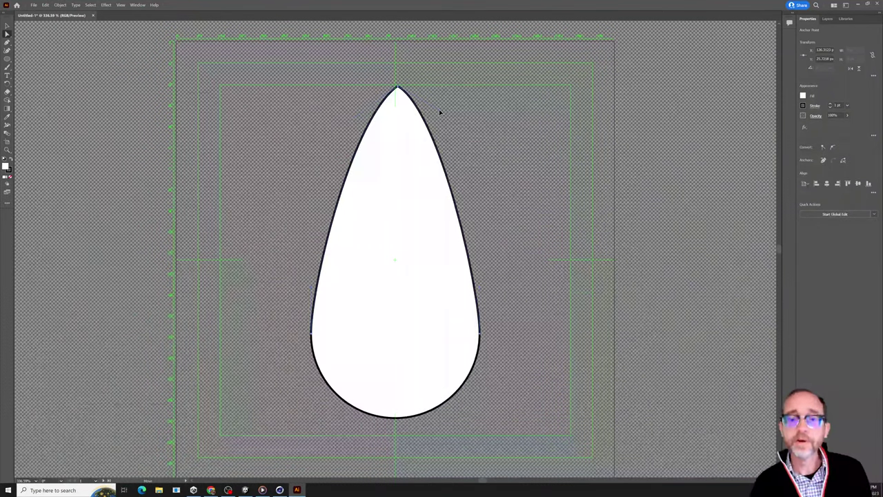
left_click_drag(439, 109, 425, 235)
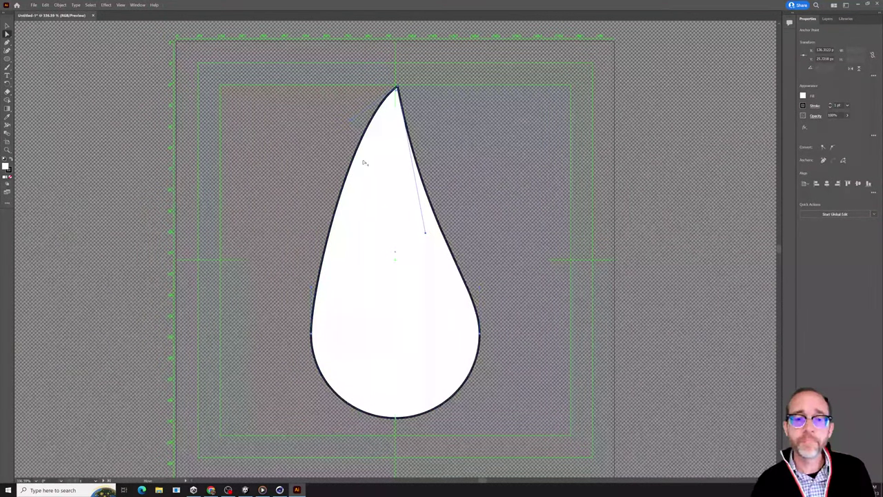
left_click_drag(351, 122, 415, 247)
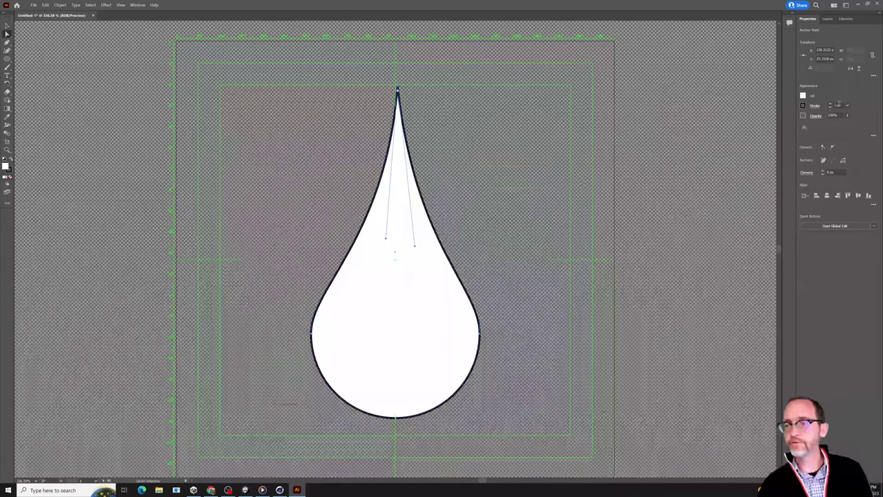
- Set the drop's stroke weight to 0 and its fill to a medium grey swatch
type("0")
key("Return")
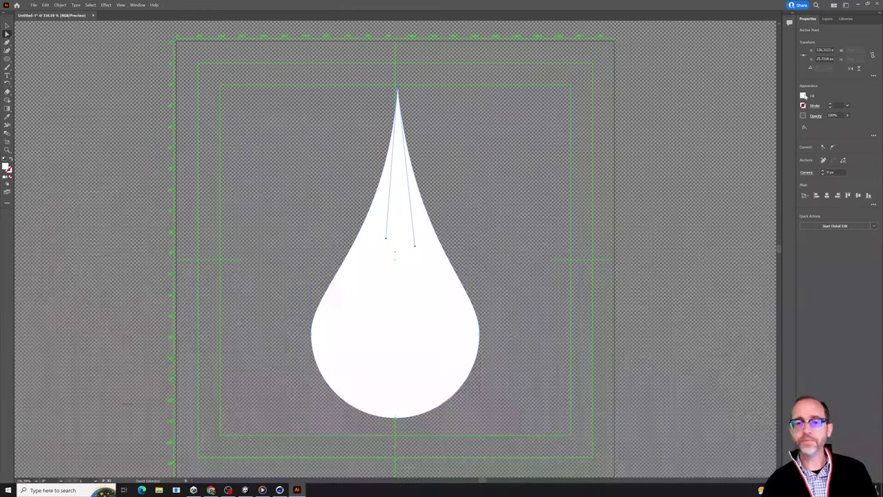
left_click(804, 97)
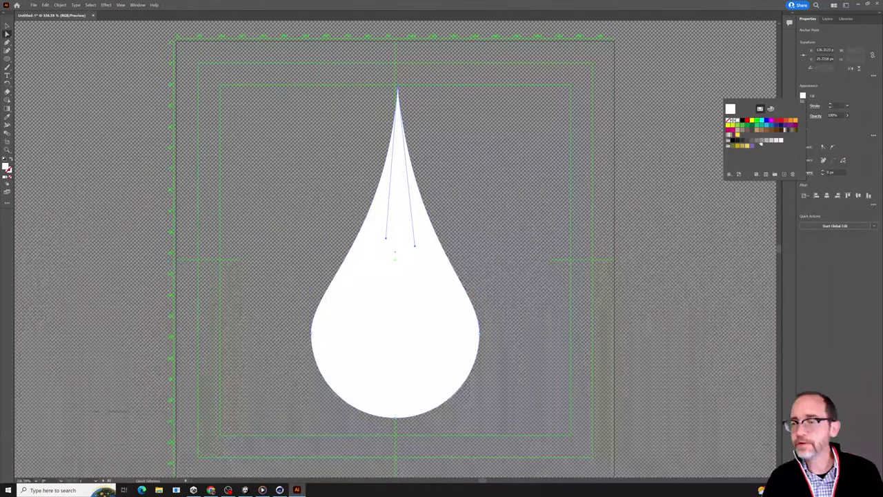
left_click(760, 143)
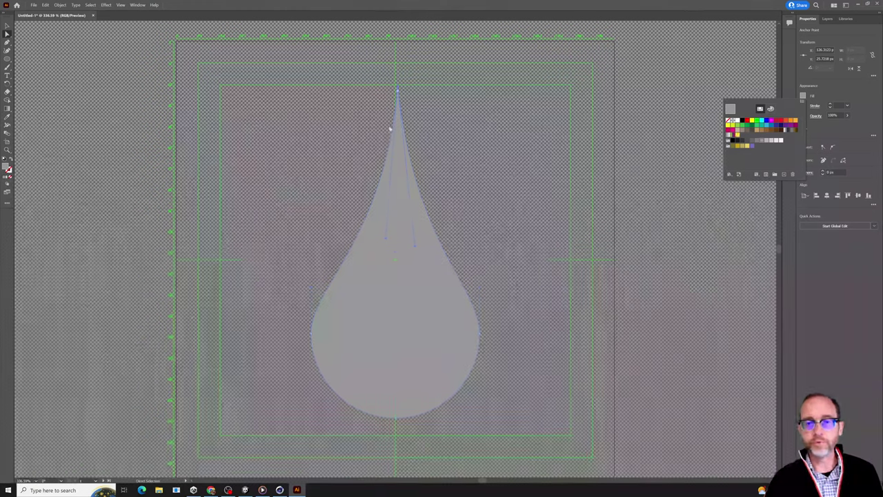
left_click(839, 254)
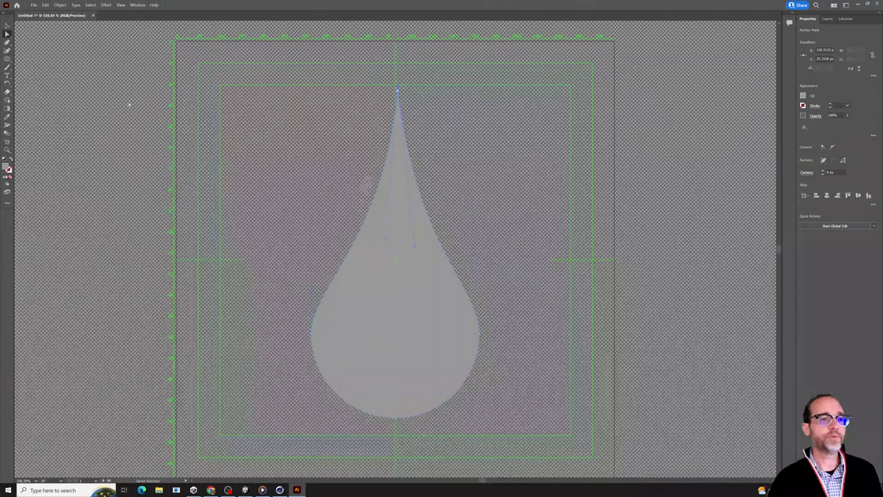
- Export the drop to the Data (D:) drive as a PNG named "water drop" at 72 ppi with a transparent background
left_click(34, 6)
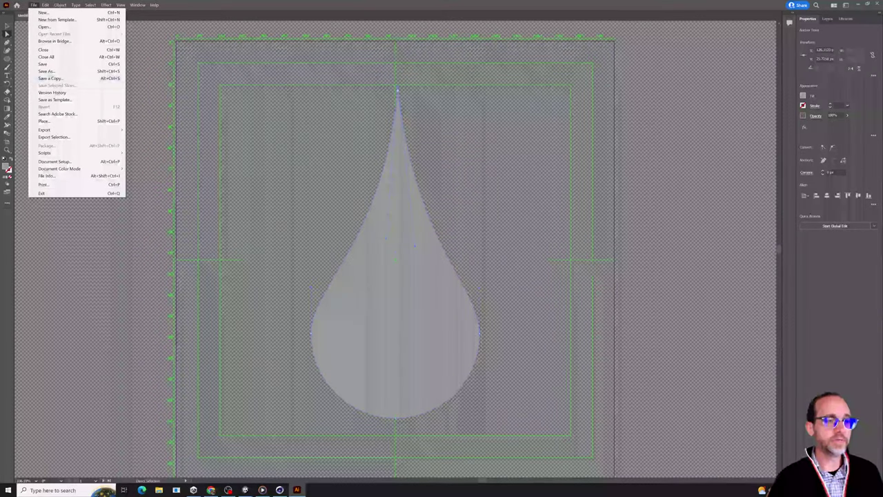
mouse_move(57, 130)
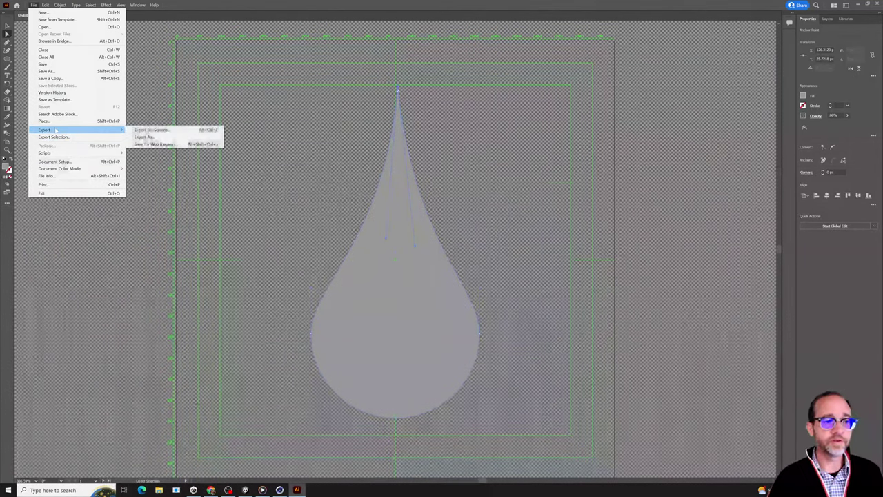
left_click(147, 137)
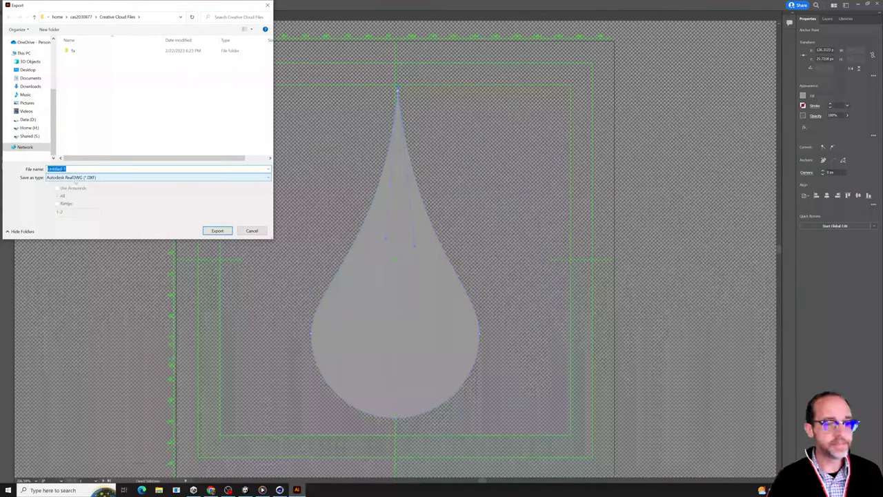
left_click(70, 177)
left_click(74, 219)
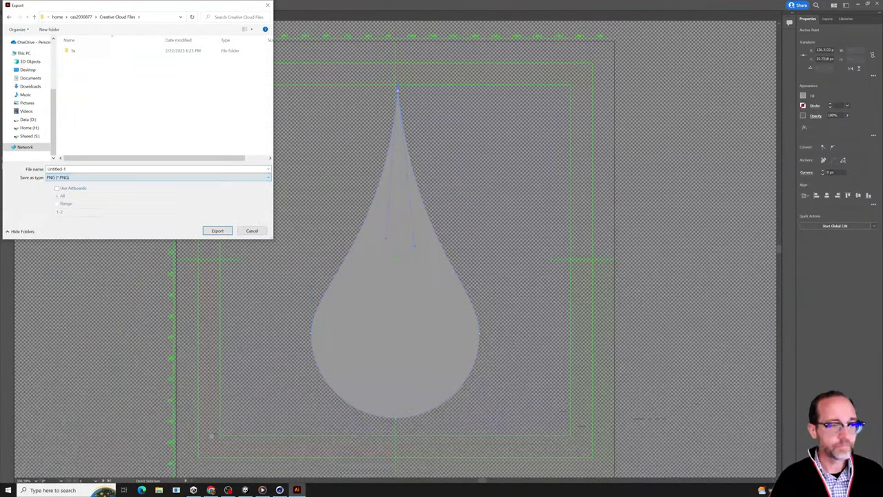
left_click(29, 119)
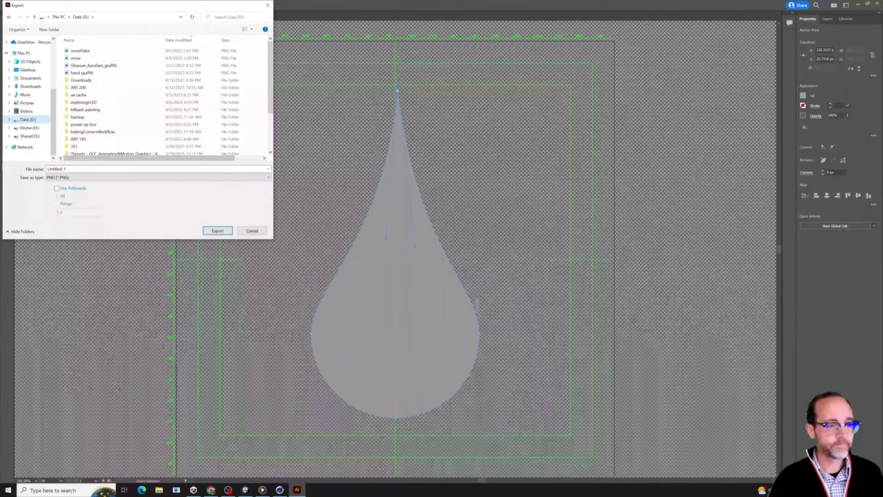
type("water drop")
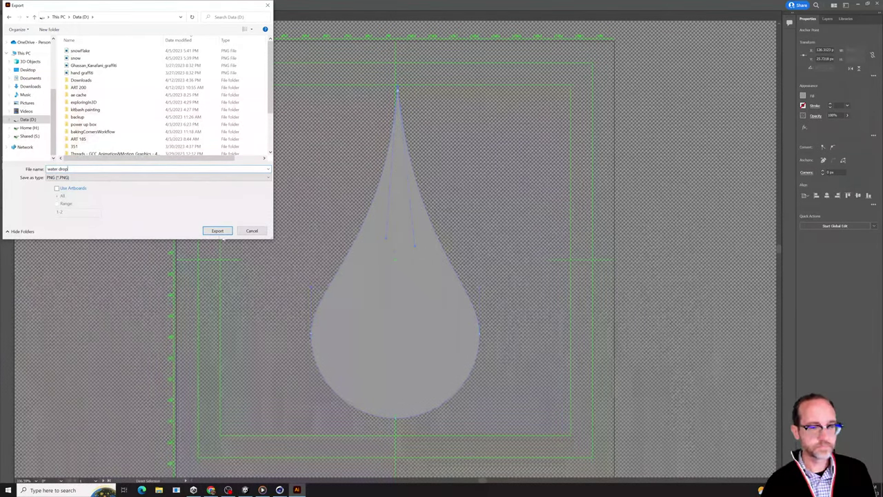
left_click(218, 231)
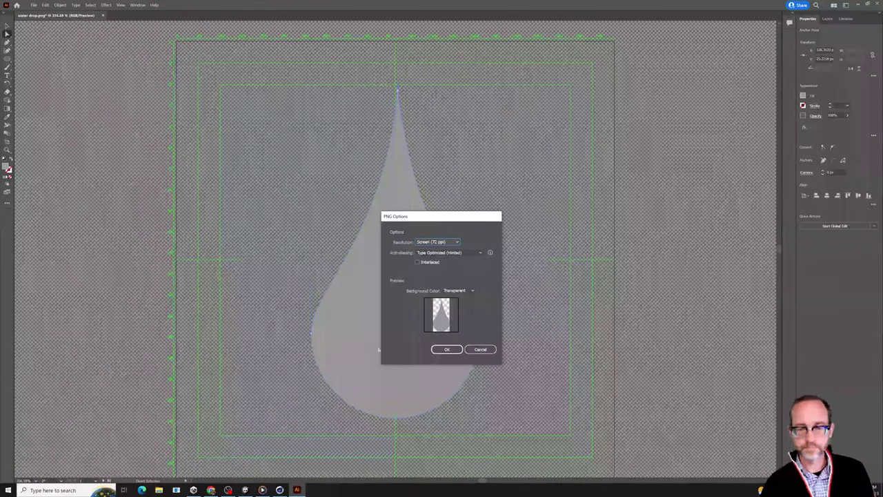
left_click(447, 350)
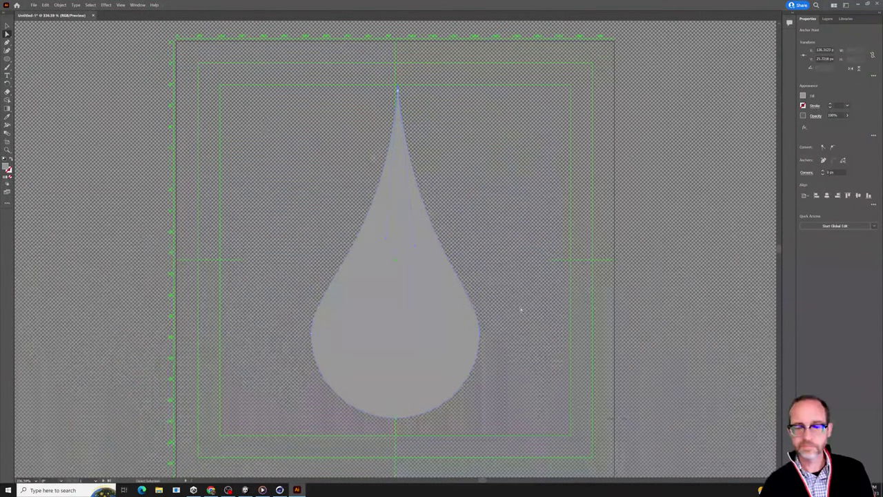
- Switch to the Unity project, dock the Scene view alongside the Animator and blinking graph, and widen it against the Game view
left_click(858, 5)
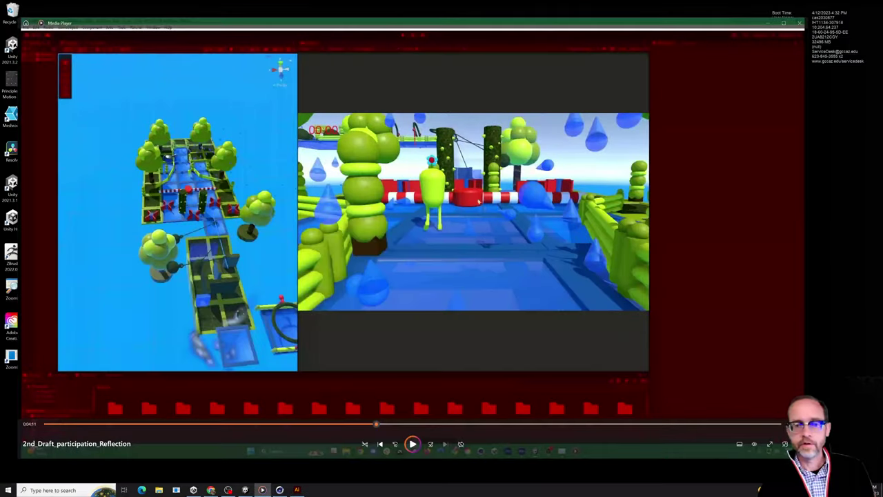
left_click(246, 490)
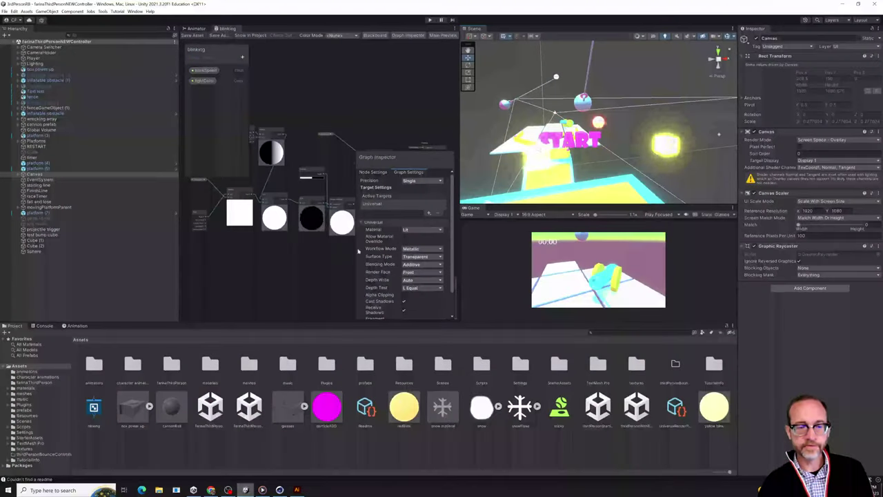
scroll(553, 127, "down", 3)
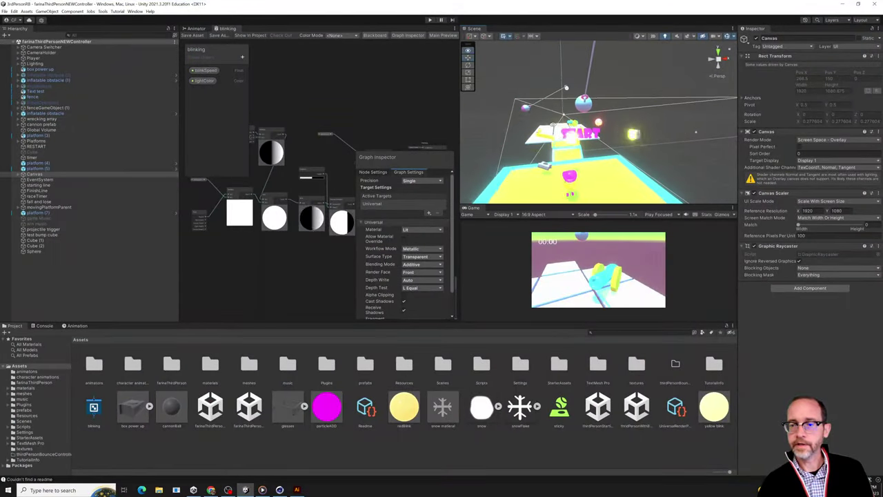
left_click_drag(553, 127, 601, 138, "alt")
scroll(601, 138, "down", 2)
left_click(195, 29)
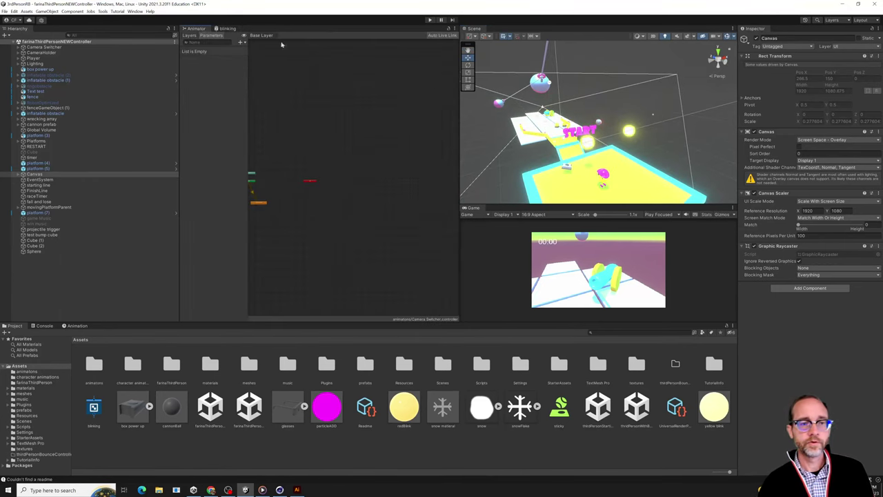
left_click_drag(473, 29, 229, 30)
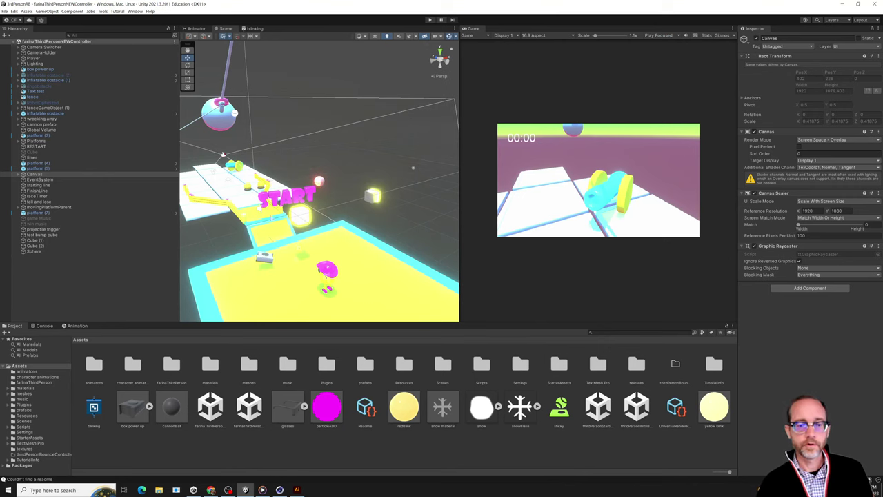
scroll(393, 242, "up", 3)
middle_click_drag(399, 258, 455, 165)
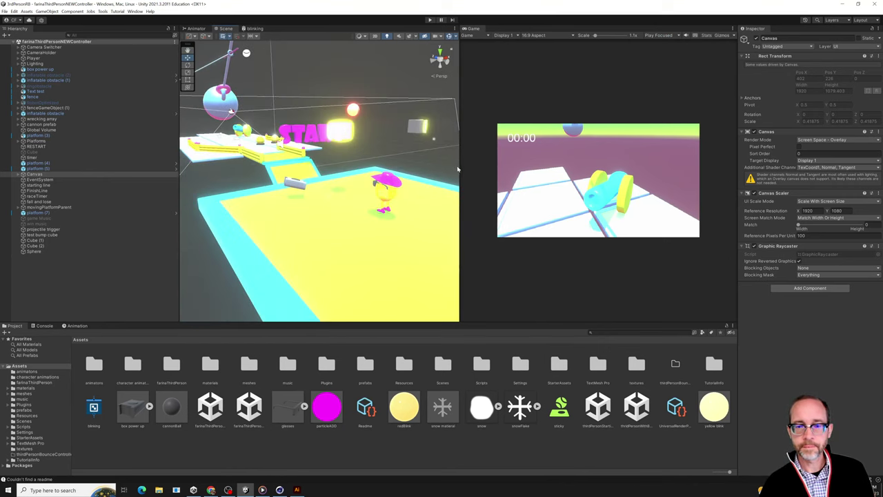
left_click_drag(457, 168, 668, 168)
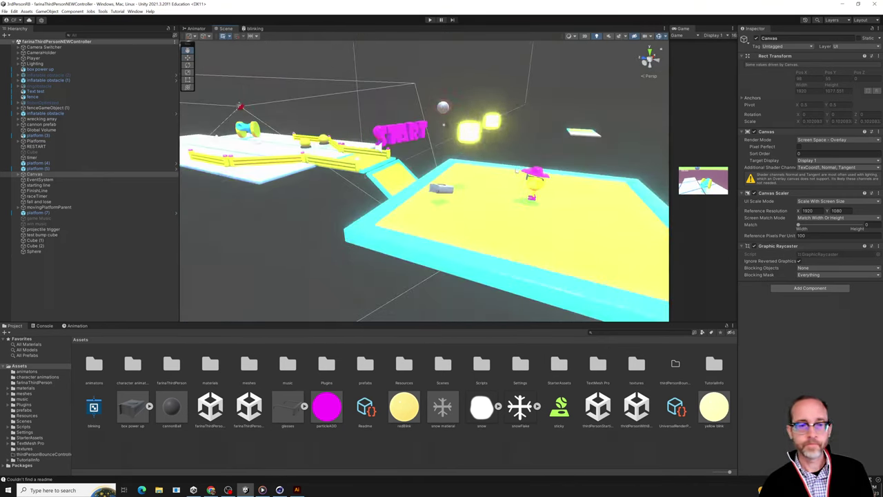
middle_click_drag(517, 170, 381, 199)
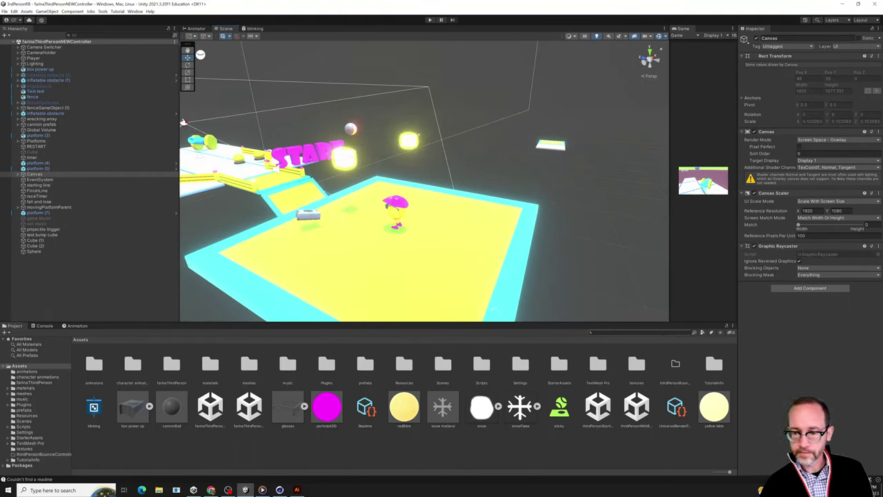
- Search the project assets for "part" and open the particles scene
left_click(619, 332)
type("parti")
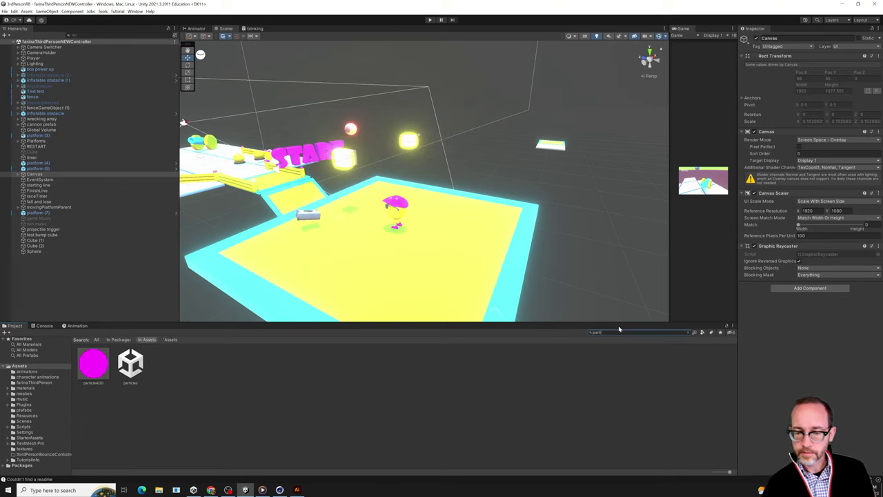
double_click(131, 363)
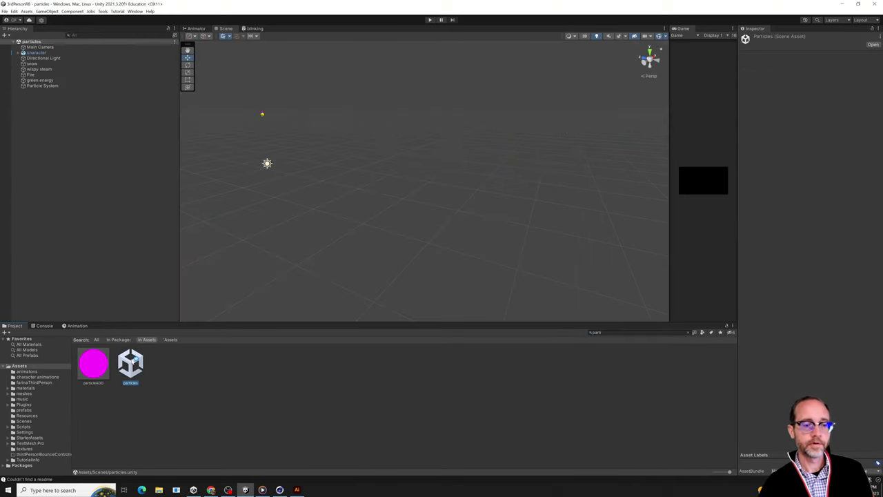
- Add a Particle System to the particles scene and expand its Emission and Shape settings
left_click(5, 35)
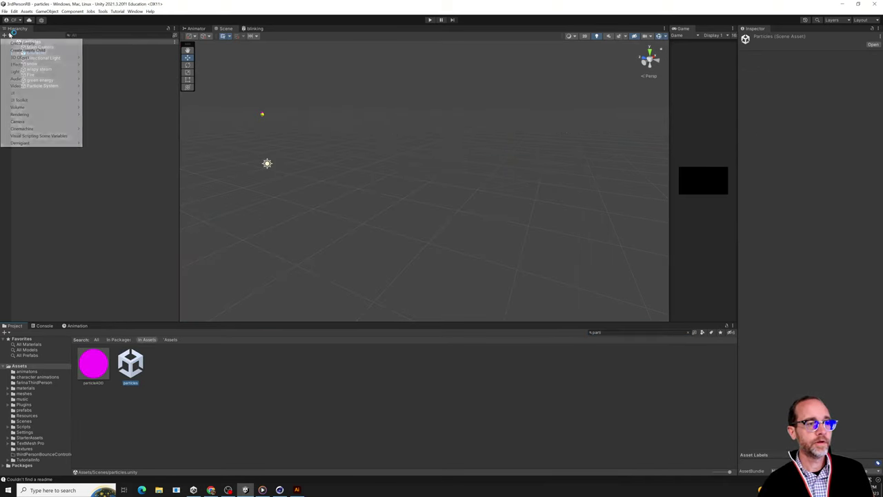
mouse_move(27, 60)
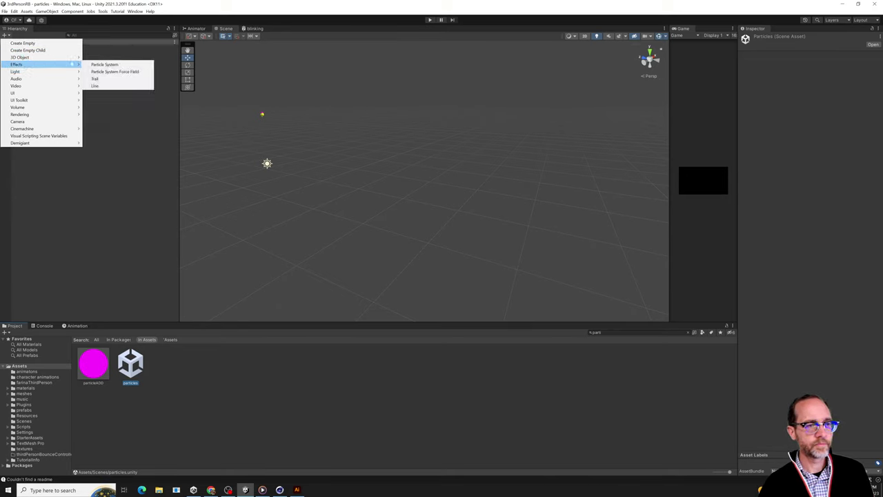
left_click(104, 64)
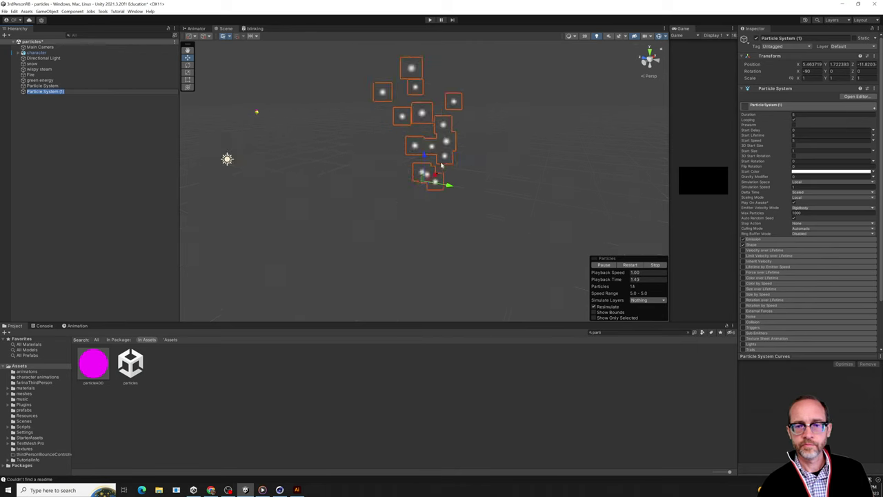
scroll(442, 165, "up", 3)
left_click_drag(442, 165, 414, 191, "alt")
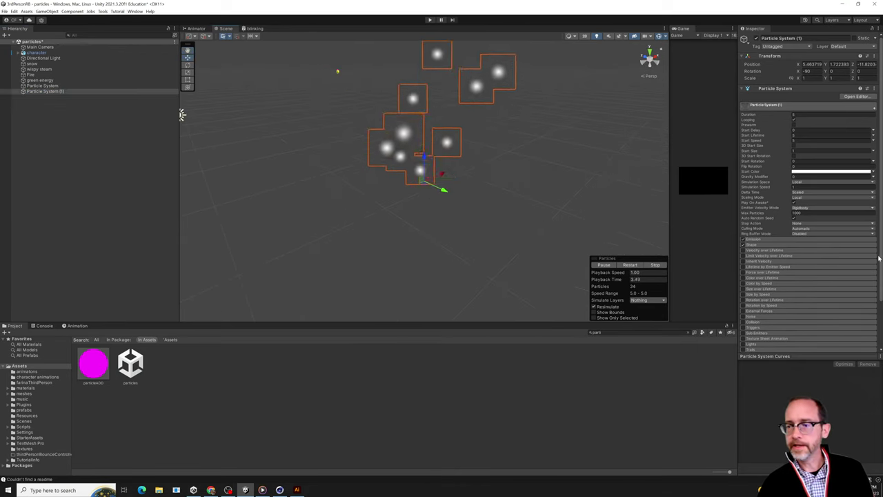
left_click(753, 238)
left_click(752, 287)
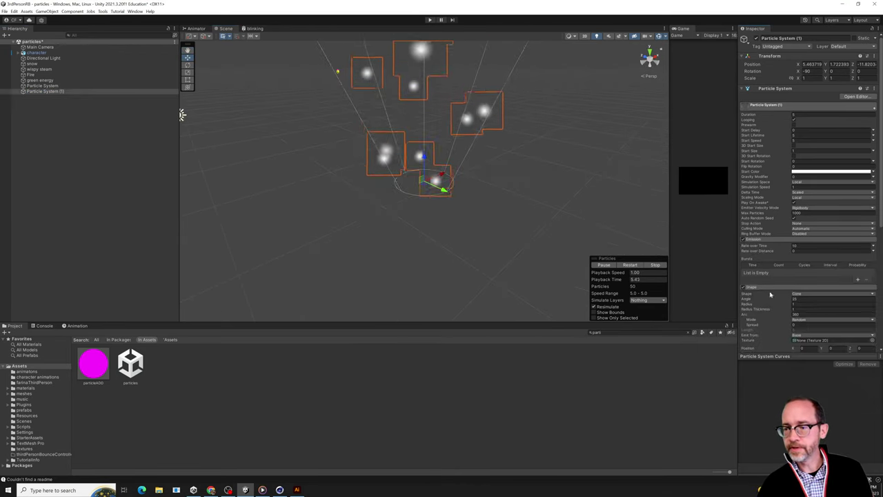
- Rotate the new particle system to about -28 degrees on X so it emits sideways at an upward angle
left_click_drag(477, 227, 423, 177, "alt")
scroll(471, 232, "down", 3)
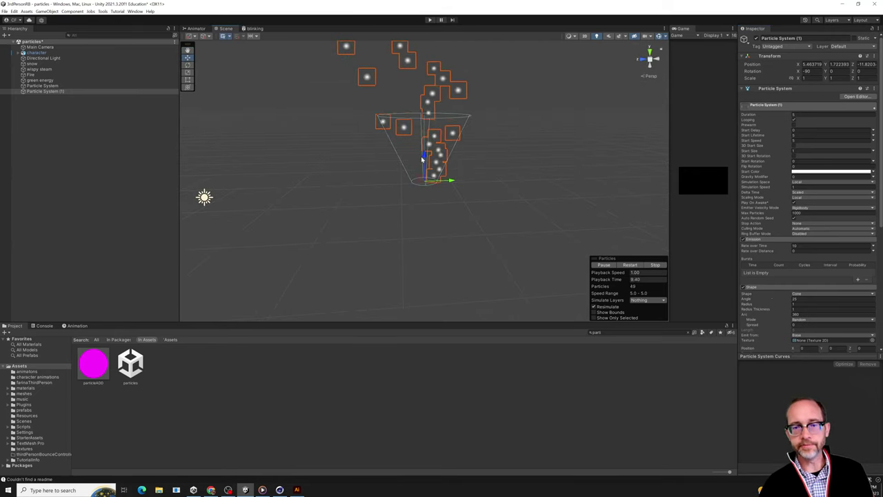
key("e")
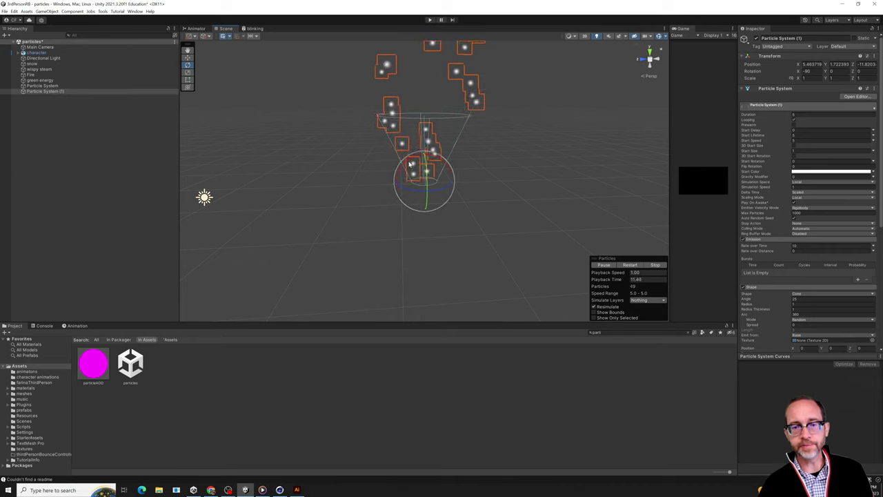
mouse_move(410, 163)
left_mouse_down()
mouse_move(414, 170)
mouse_move(391, 174)
mouse_move(366, 196)
mouse_move(371, 207)
left_mouse_up()
middle_click_drag(369, 207, 453, 224)
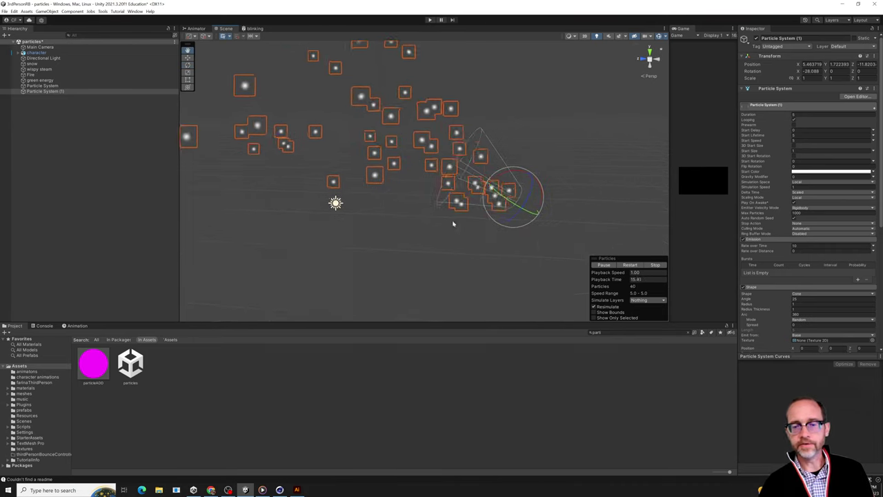
left_click_drag(454, 224, 414, 191, "alt")
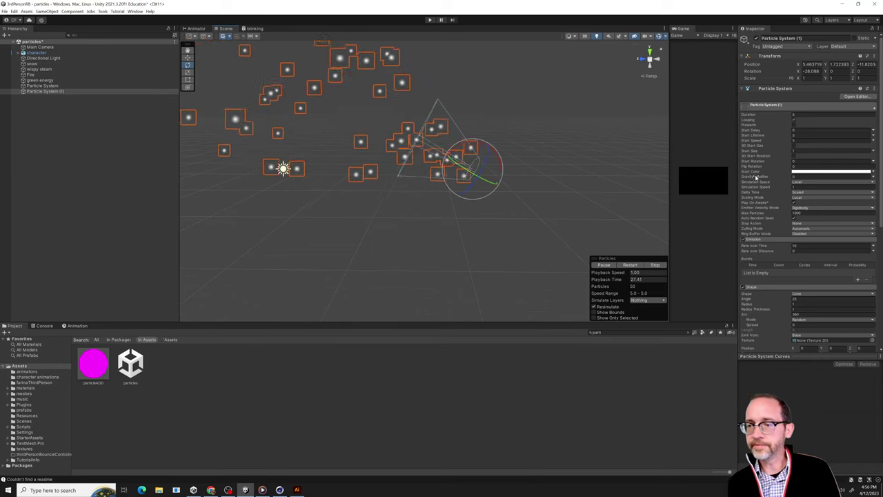
- Set the particle system's gravity modifier to 5.36, start speed to about 18, and emission rate over time to about 16.6
left_click_drag(756, 177, 762, 179)
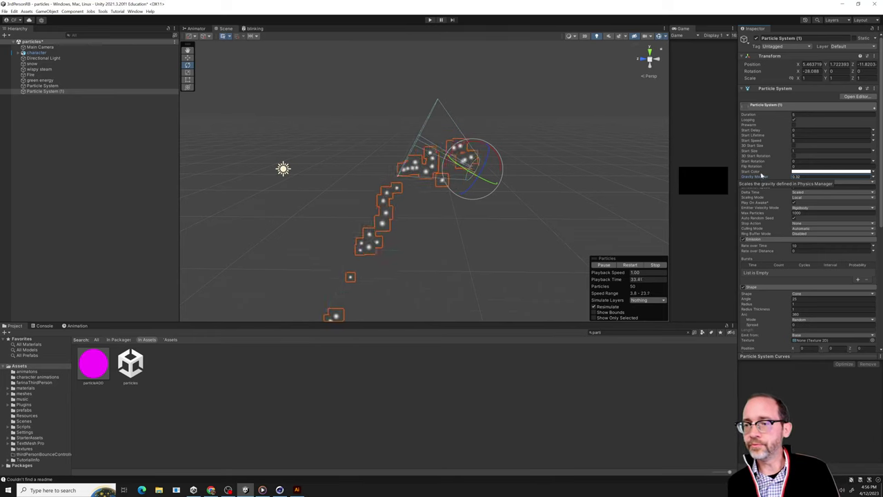
left_click_drag(758, 142, 778, 144)
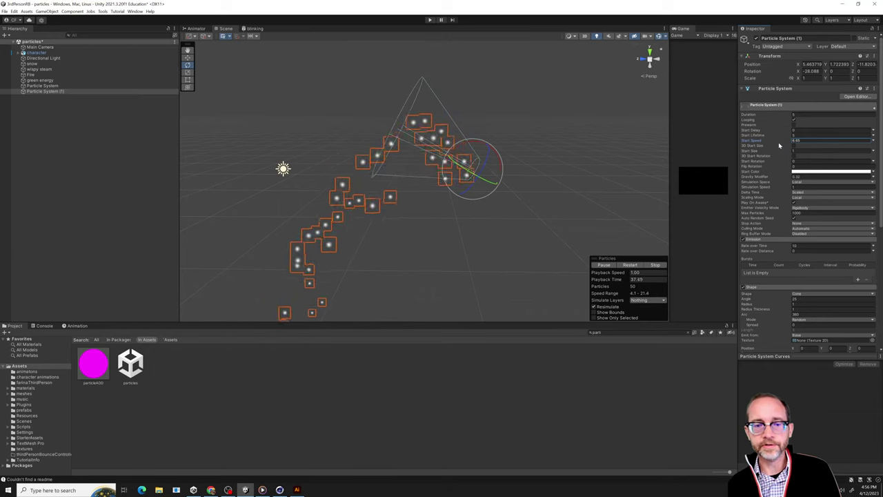
left_click_drag(764, 178, 784, 177)
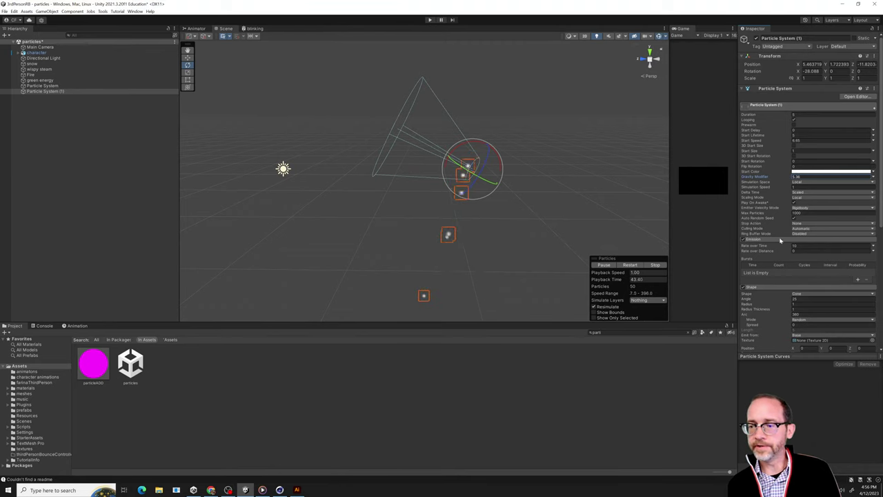
left_click_drag(758, 246, 840, 246)
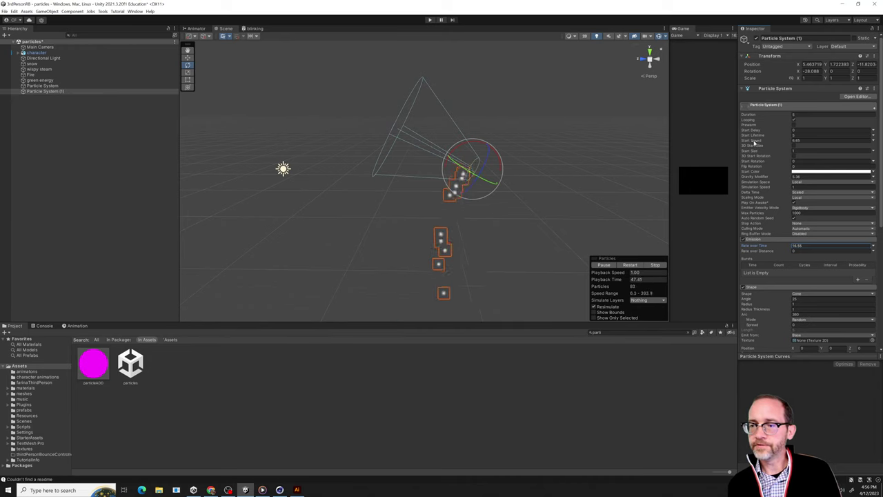
left_click_drag(754, 141, 794, 142)
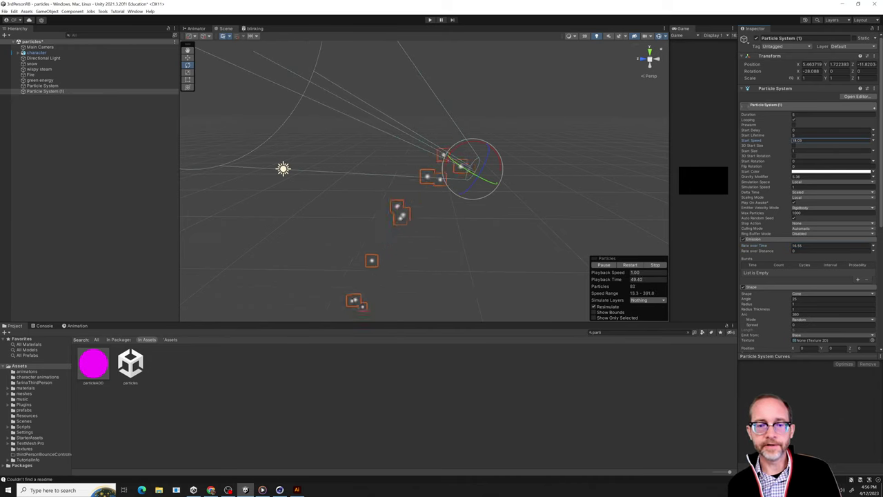
- Set the particle system's duration to 3 and its emission rate over time to 100
left_click_drag(463, 180, 641, 165, "alt")
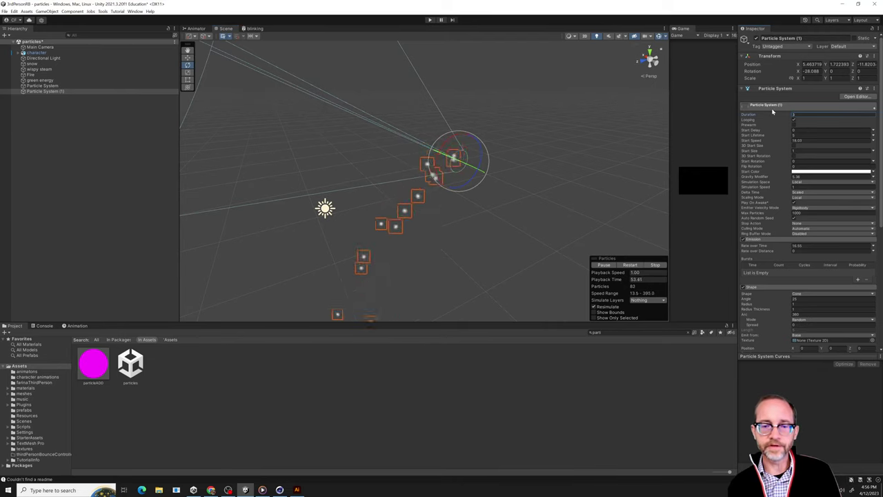
left_click_drag(499, 183, 472, 196, "alt")
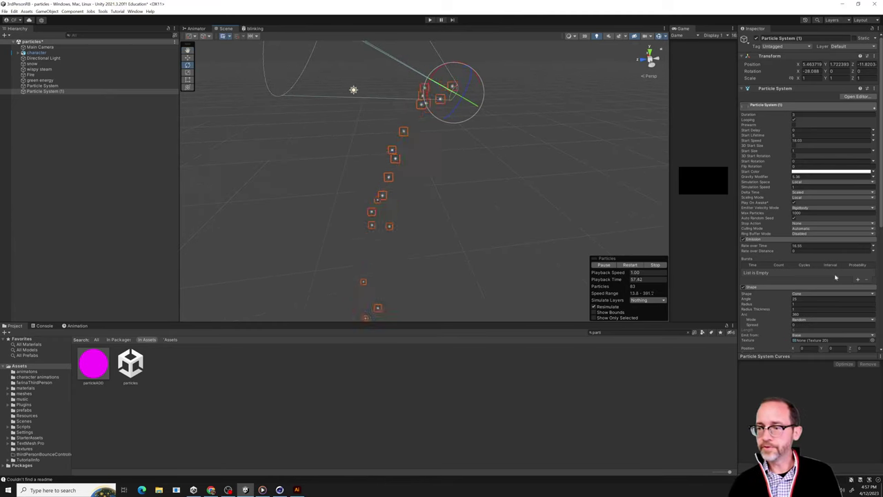
left_click(764, 244)
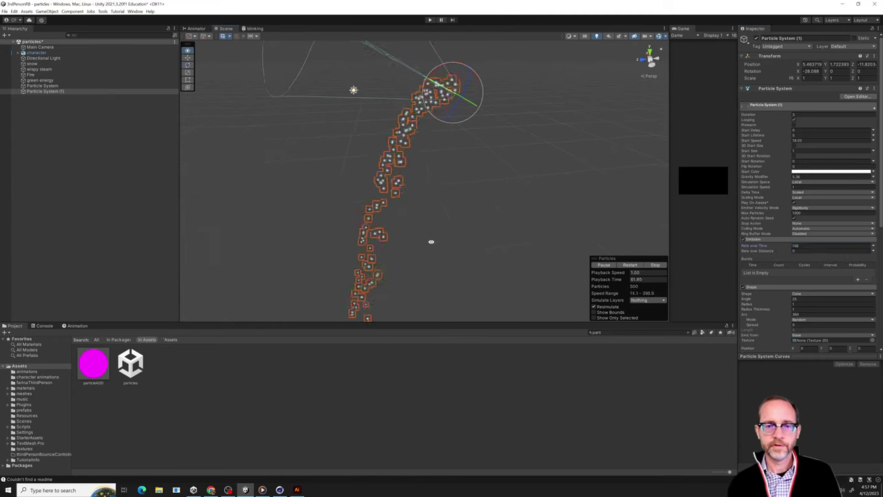
left_click_drag(430, 242, 364, 217, "alt")
- Clear the asset search and import the water drop PNG from the Data (D:) drive into the Assets folder
left_click(30, 368)
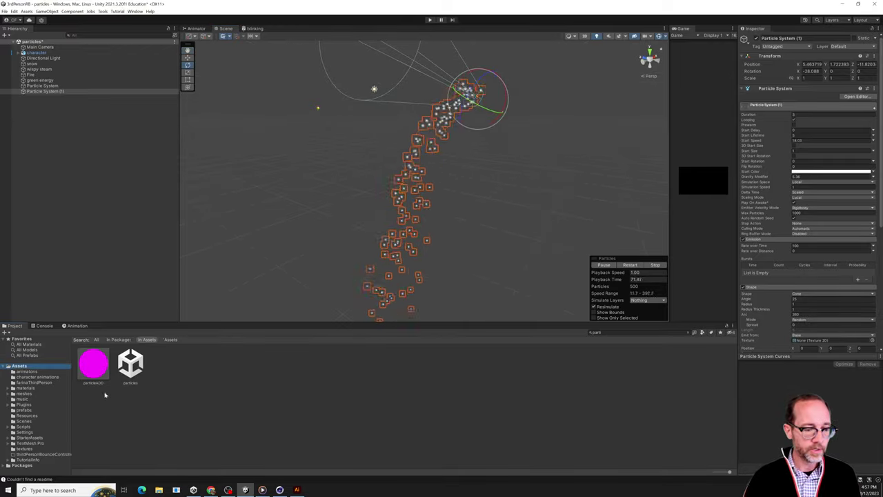
left_click_drag(608, 333, 537, 335)
key("BackSpace")
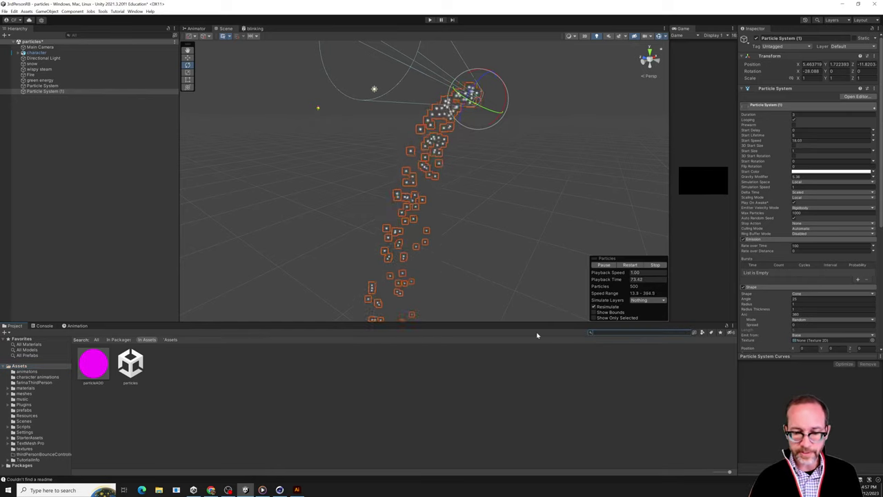
left_click(159, 492)
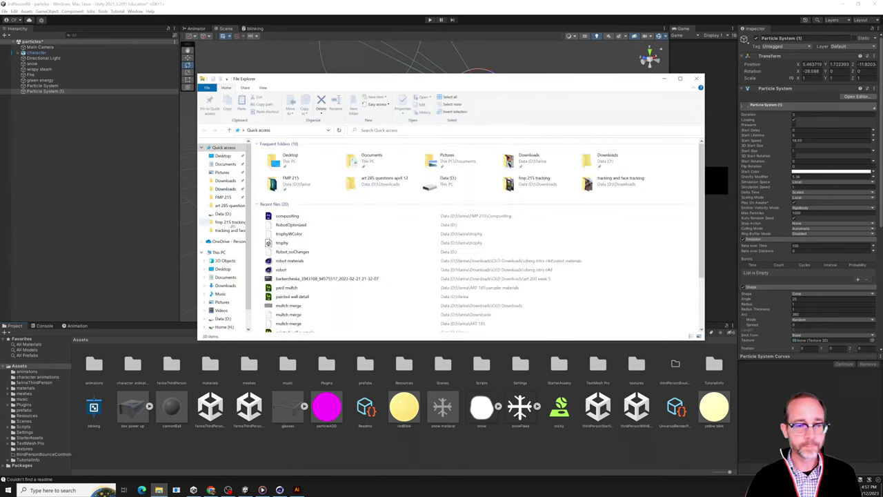
left_click(223, 214)
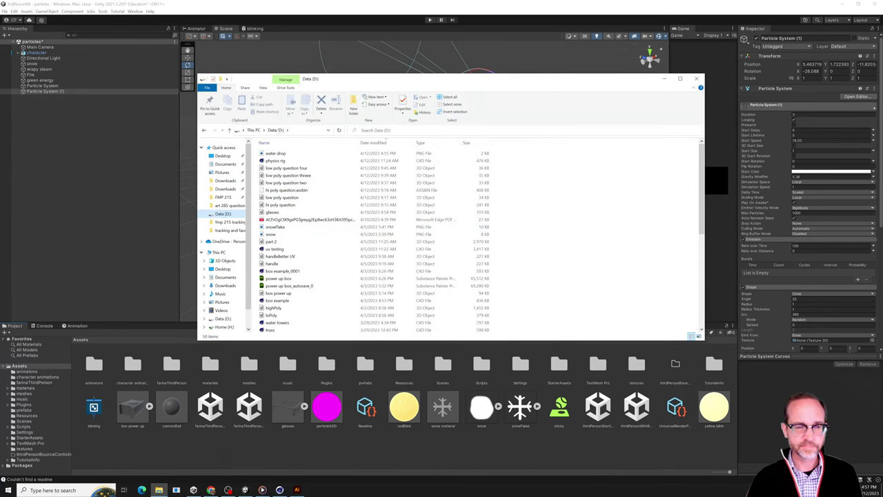
left_click(295, 154)
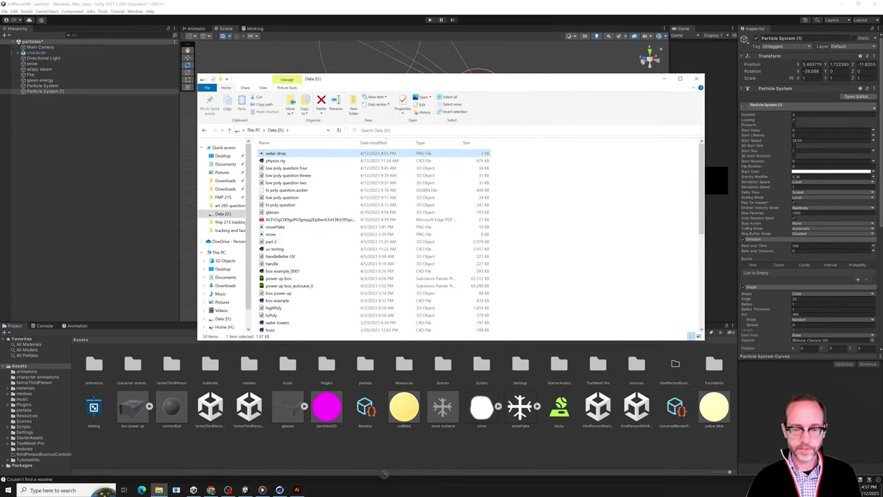
left_click(360, 453)
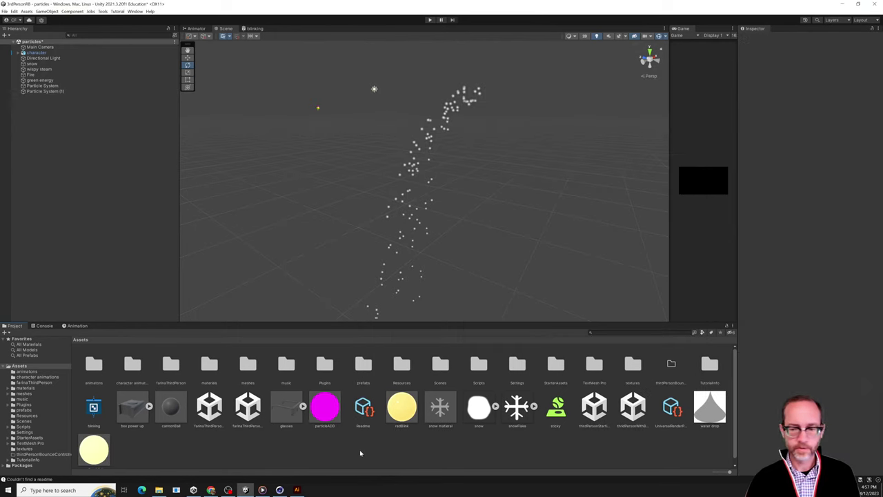
- Change the water drop image's texture type to Sprite (2D and UI) and apply the import setting
left_click(710, 407)
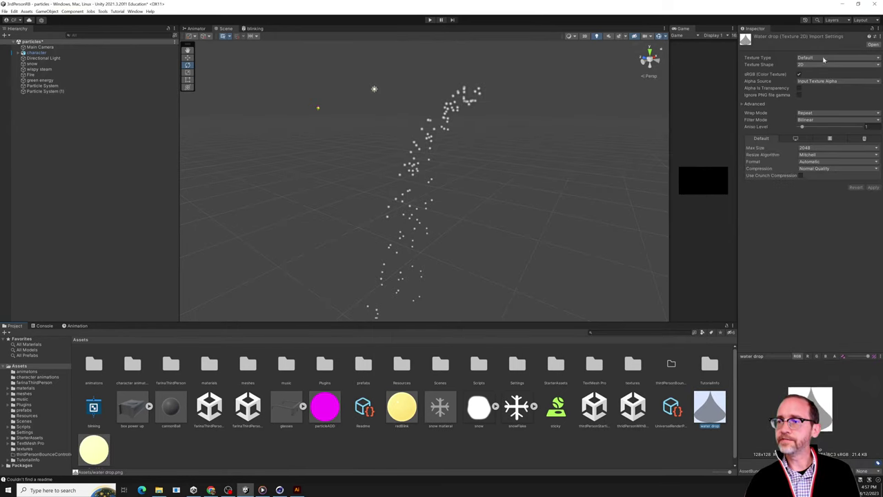
left_click(823, 60)
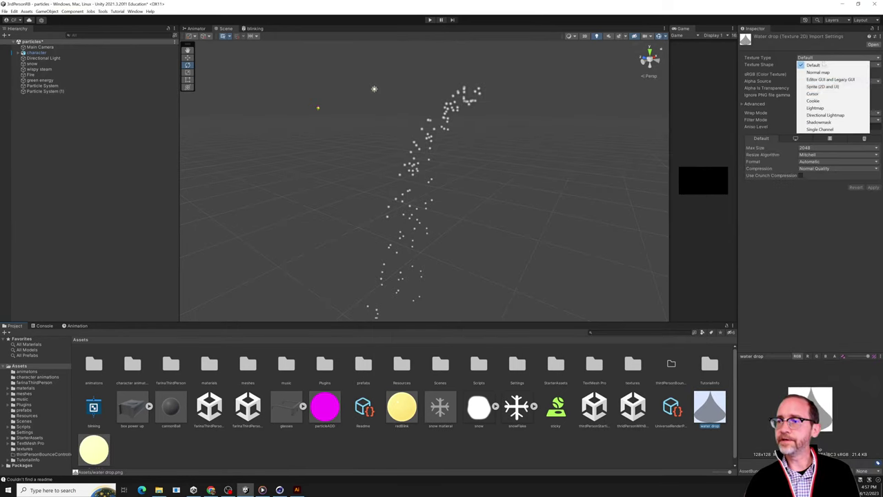
left_click(820, 87)
left_click(873, 215)
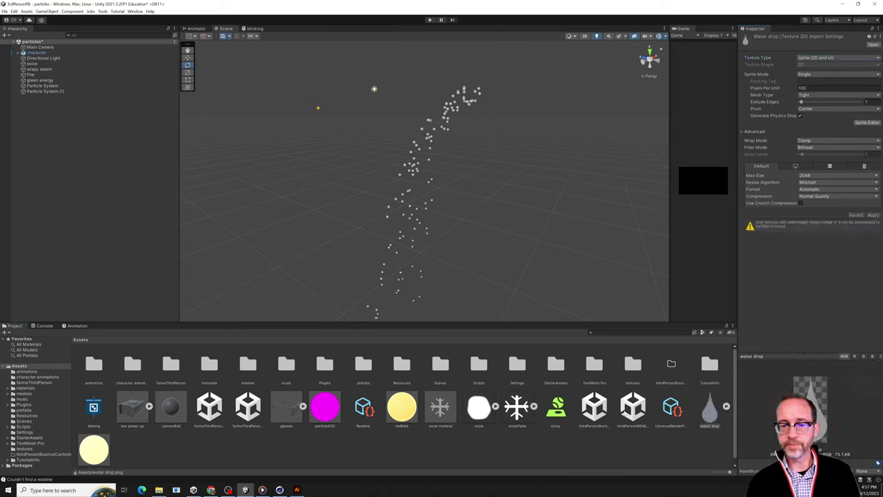
- Create a new material in the Assets folder and name it waterDrop
right_click(451, 460)
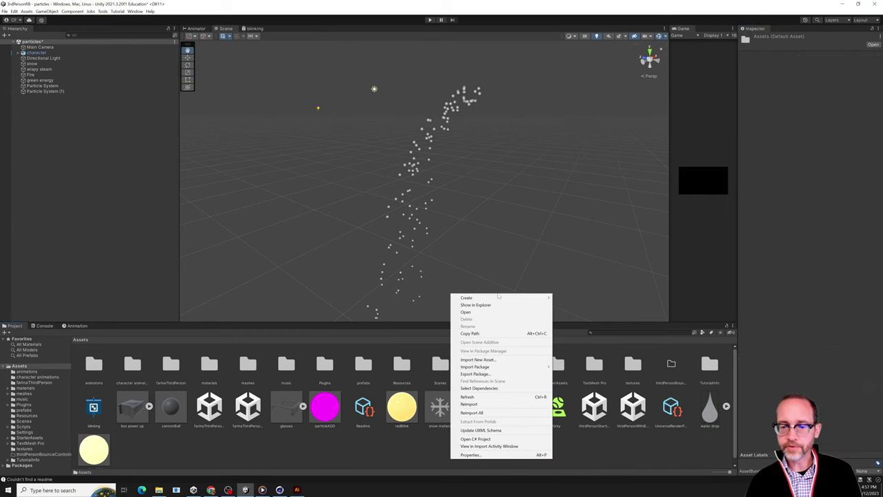
mouse_move(496, 300)
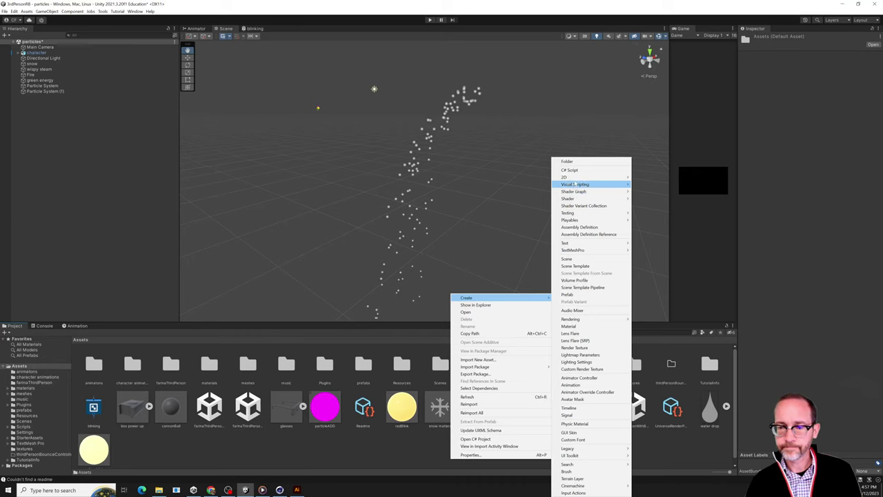
left_click(570, 326)
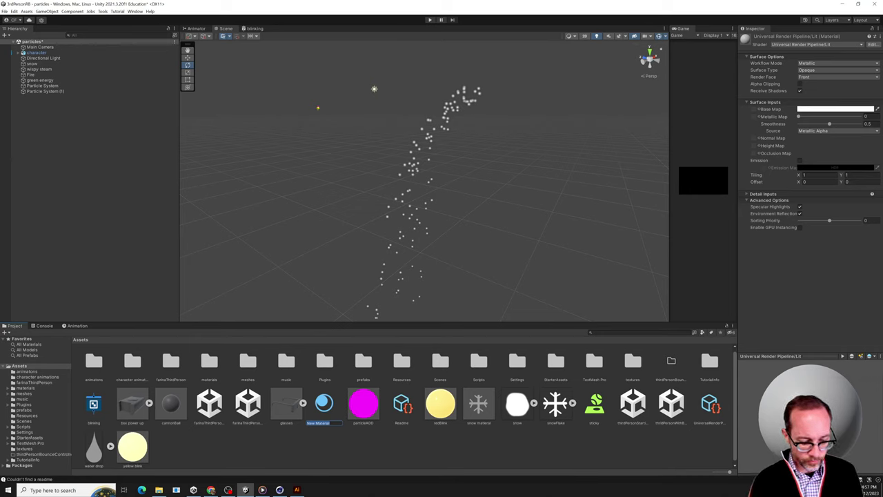
type("waterDrop")
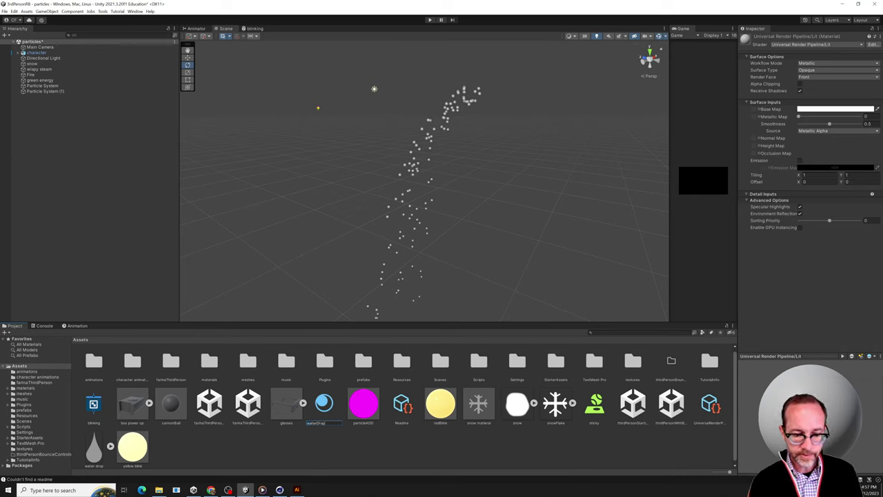
key("Return")
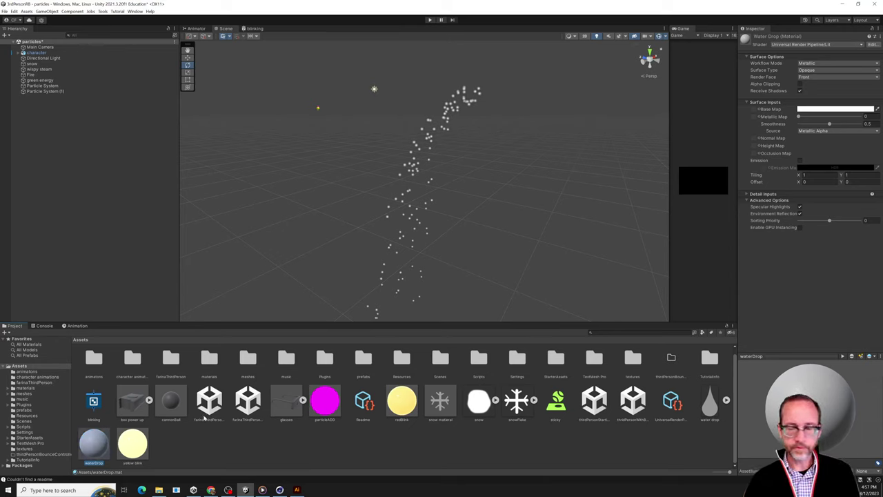
- Assign the Universal Render Pipeline/Particles/Unlit shader to the waterDrop material
left_click(796, 46)
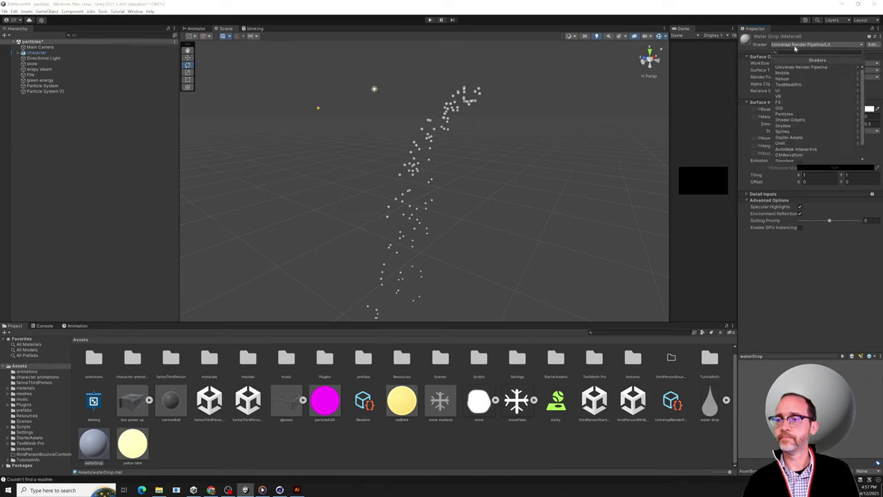
left_click(790, 69)
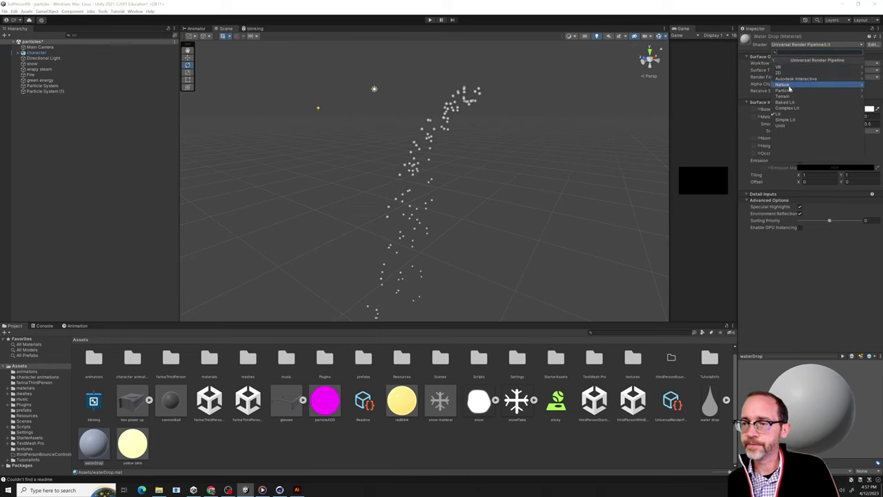
left_click(785, 91)
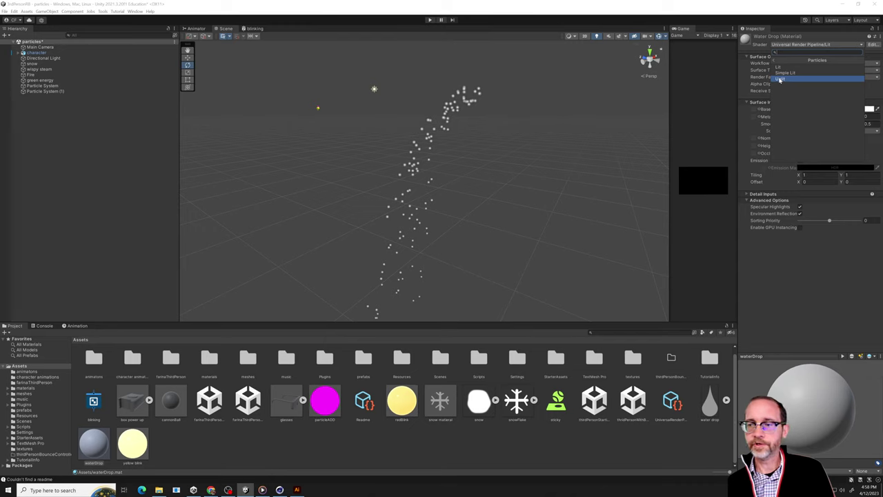
left_click(779, 80)
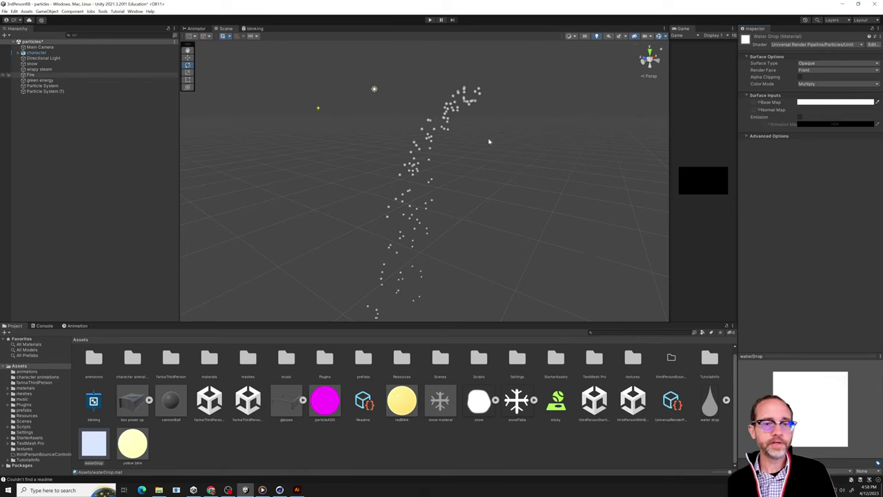
- Rename the Particle System (1) object as watering can
left_click(49, 91)
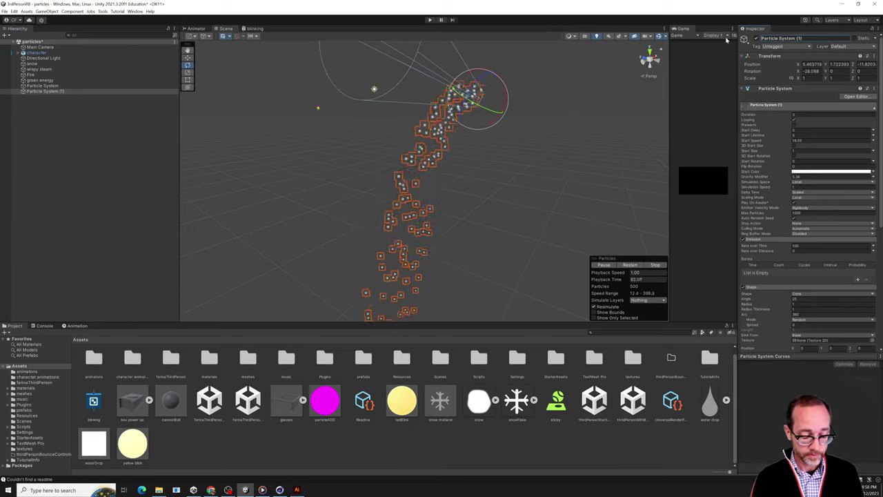
type("wat")
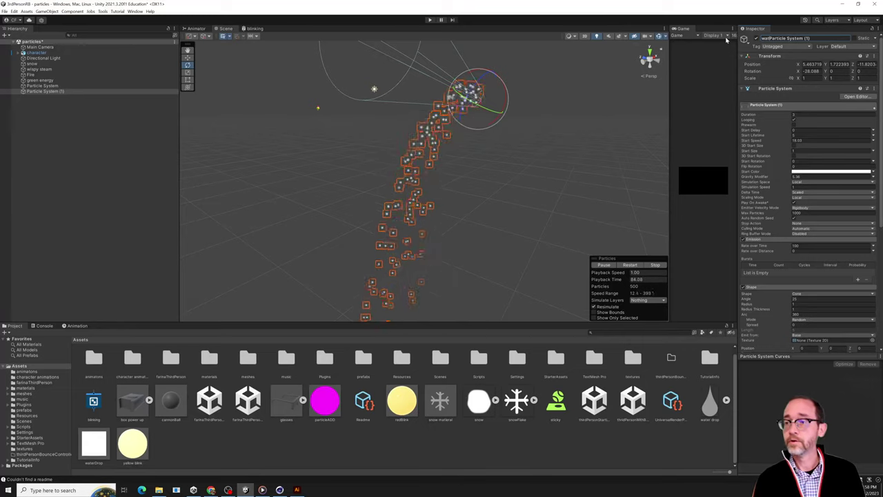
left_click_drag(811, 39, 744, 38)
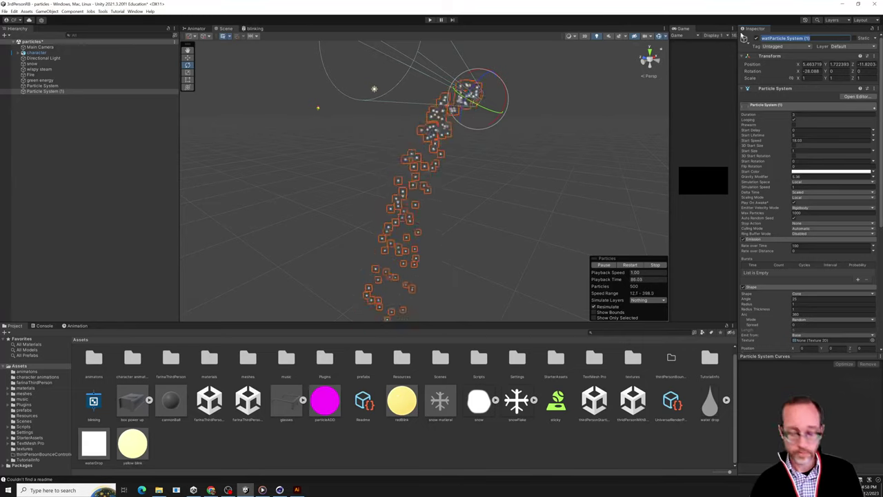
type("watering can")
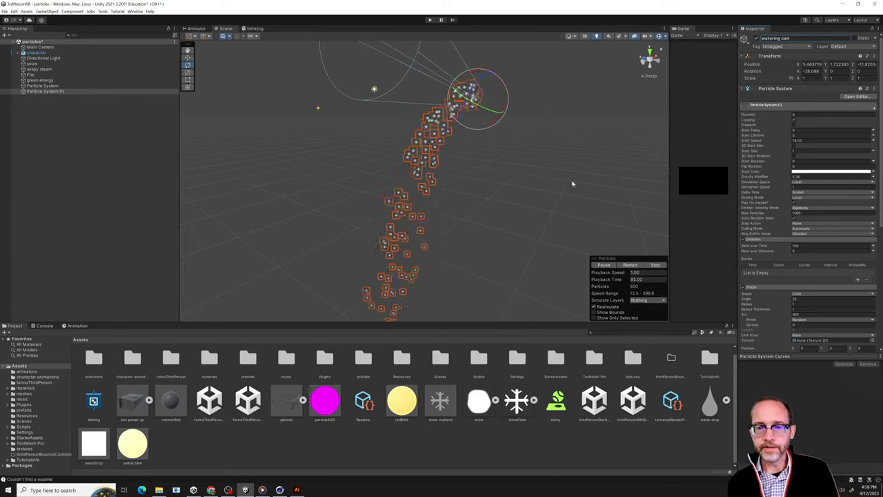
- Assign the waterDrop material to the watering can particle system's renderer
left_click_drag(459, 167, 494, 179, "alt")
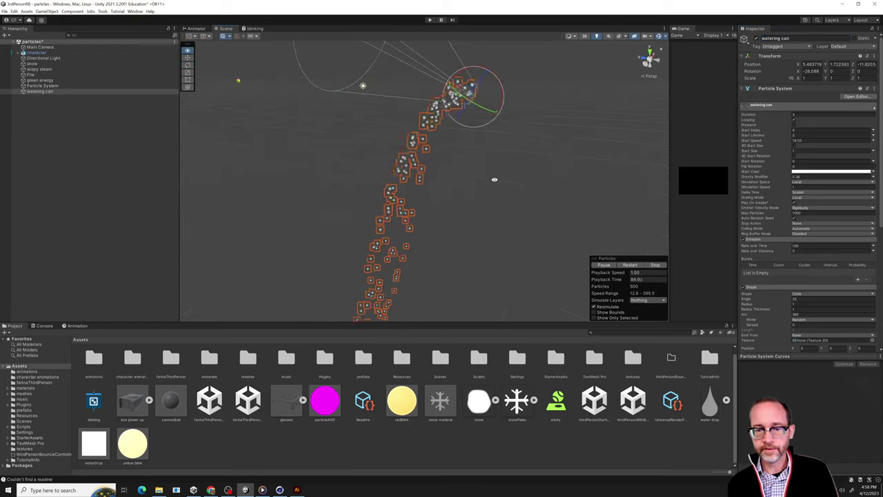
scroll(757, 224, "down", 5)
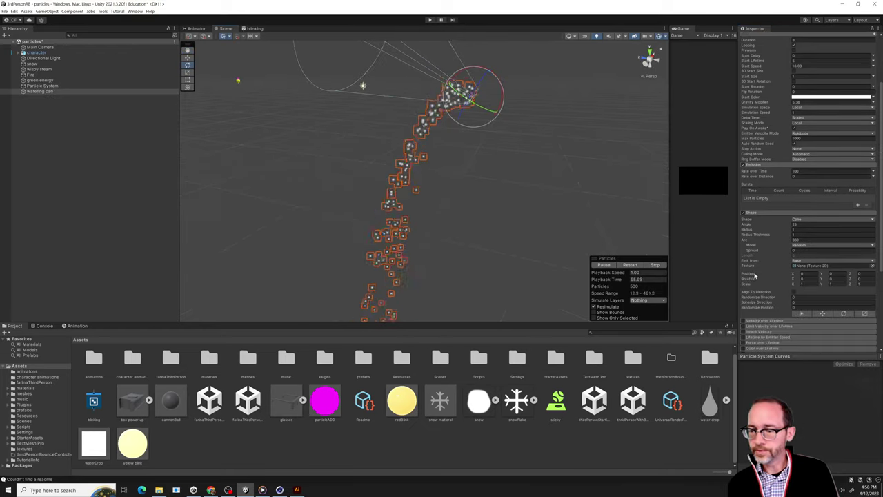
scroll(771, 287, "down", 1)
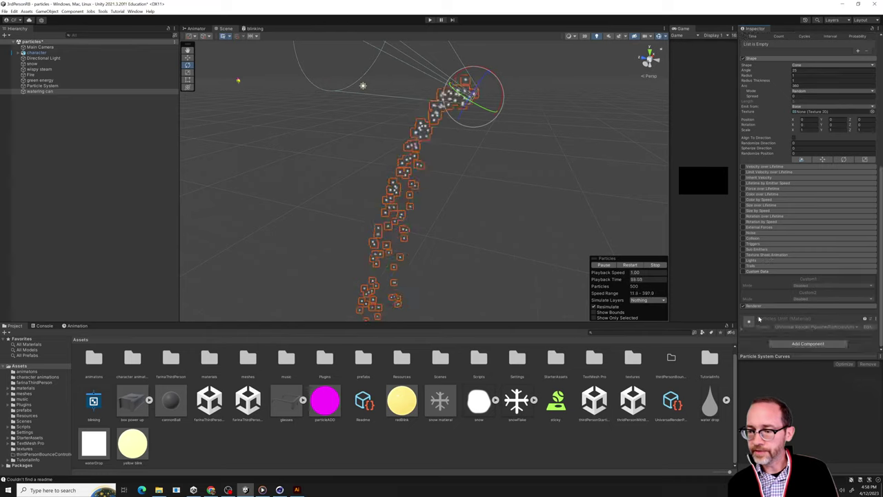
left_click(759, 306)
scroll(786, 263, "down", 3)
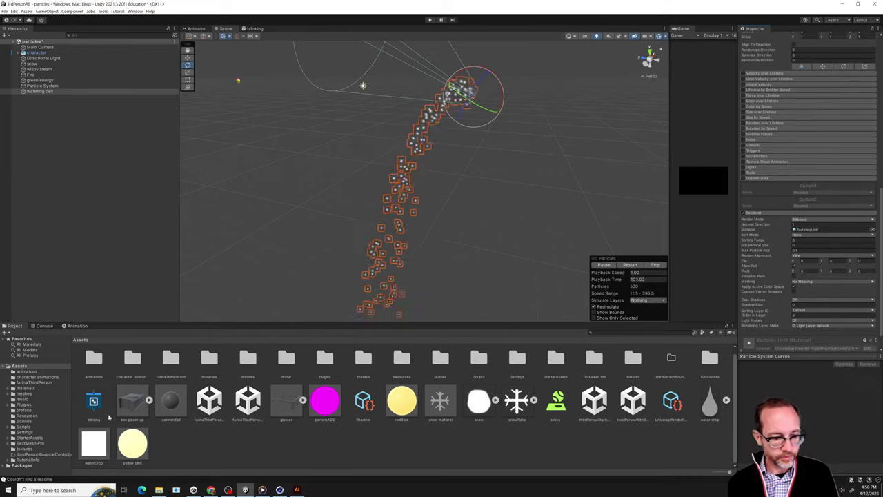
left_click_drag(96, 449, 827, 234)
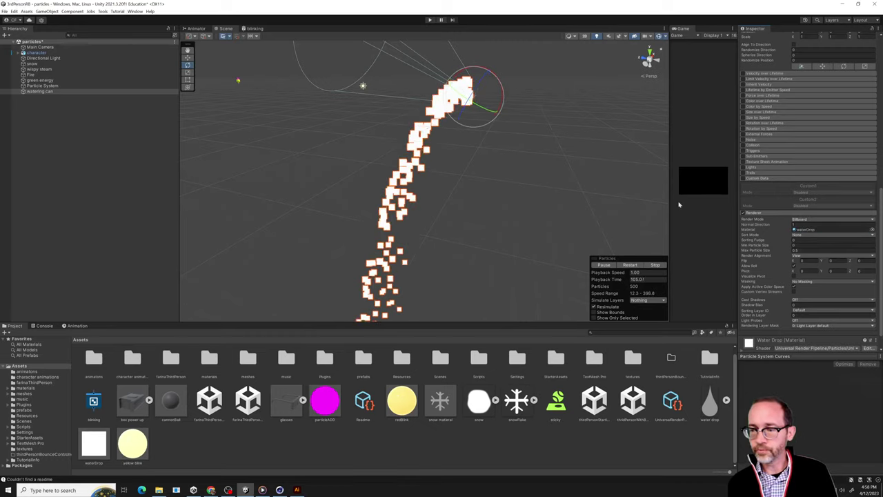
- Set the water drop image as the base map of the waterDrop material
left_click(93, 449)
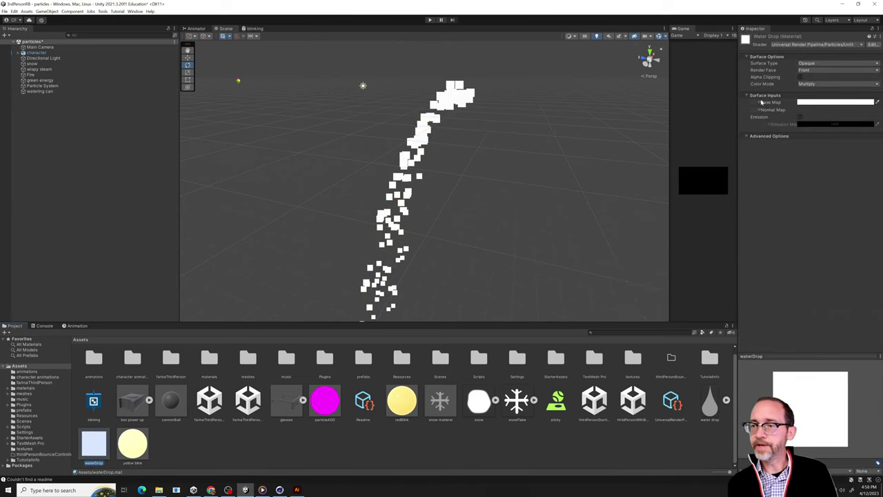
left_click_drag(705, 414, 753, 104)
scroll(474, 132, "up", 5)
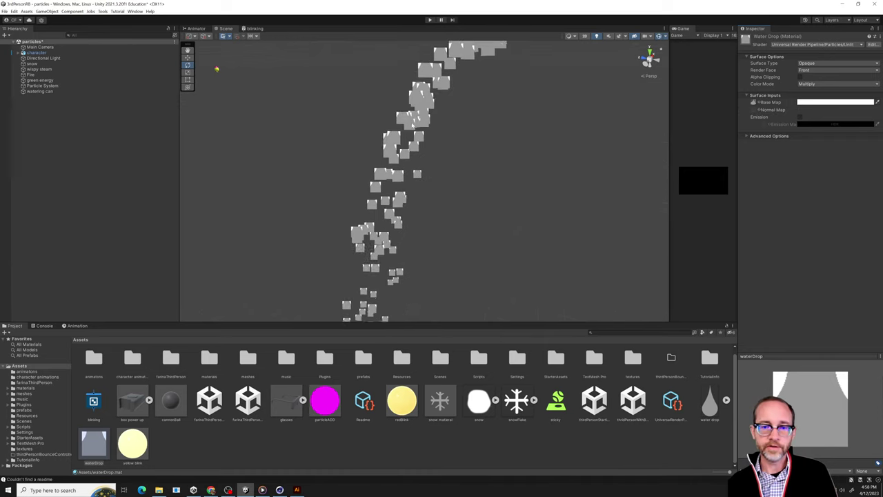
scroll(405, 111, "down", 3)
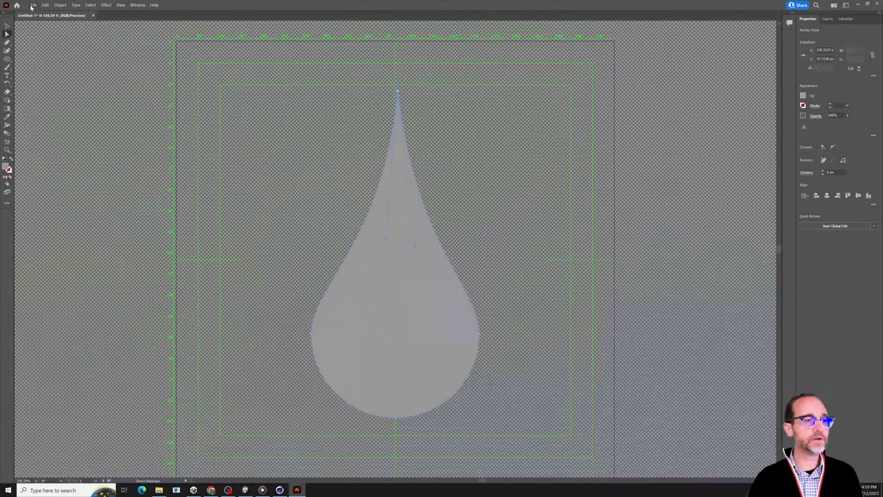
- Switch to Illustrator and export the drop as a PNG named water drop square to Data (D:), using all artboards
left_click(33, 5)
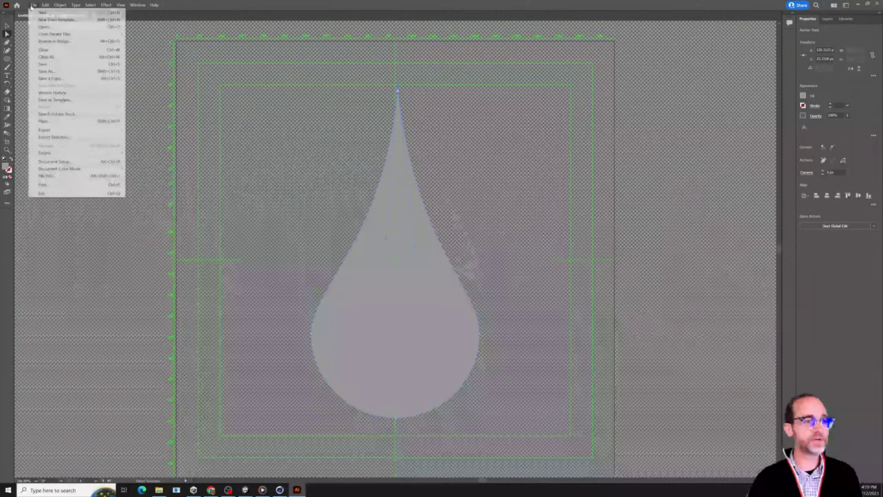
mouse_move(57, 134)
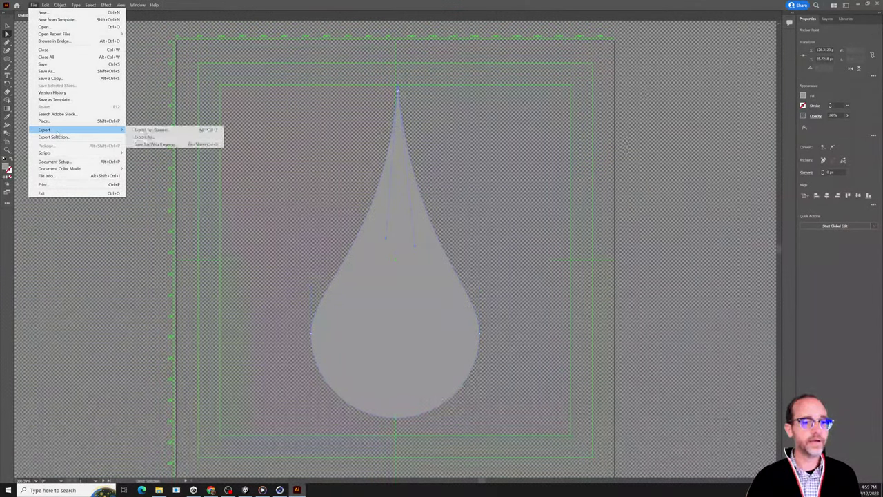
left_click(144, 138)
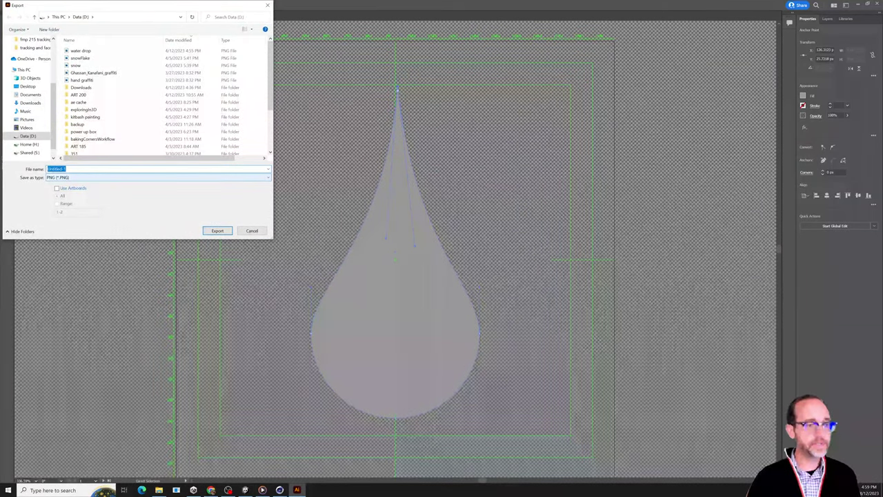
left_click(57, 189)
left_click(69, 169)
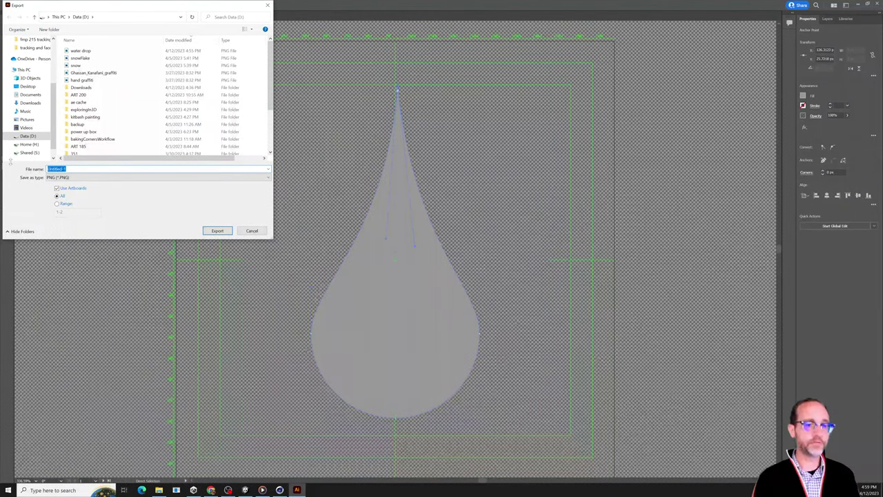
type("water d")
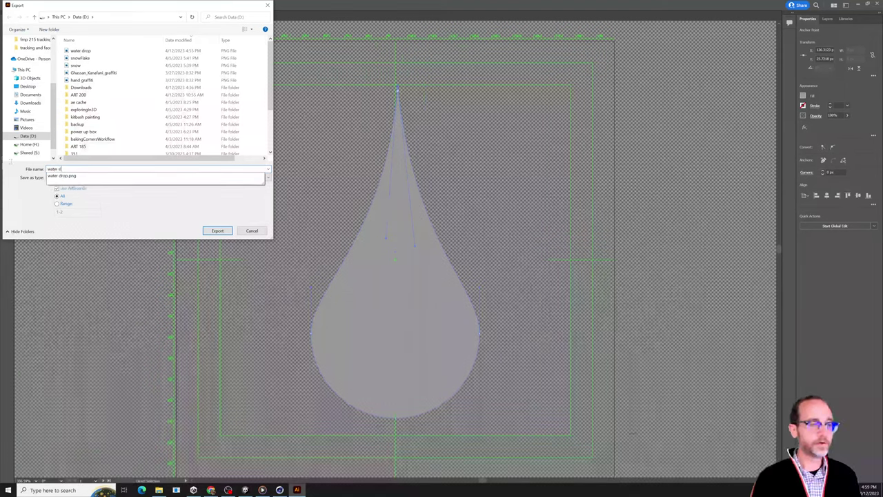
type("rop square")
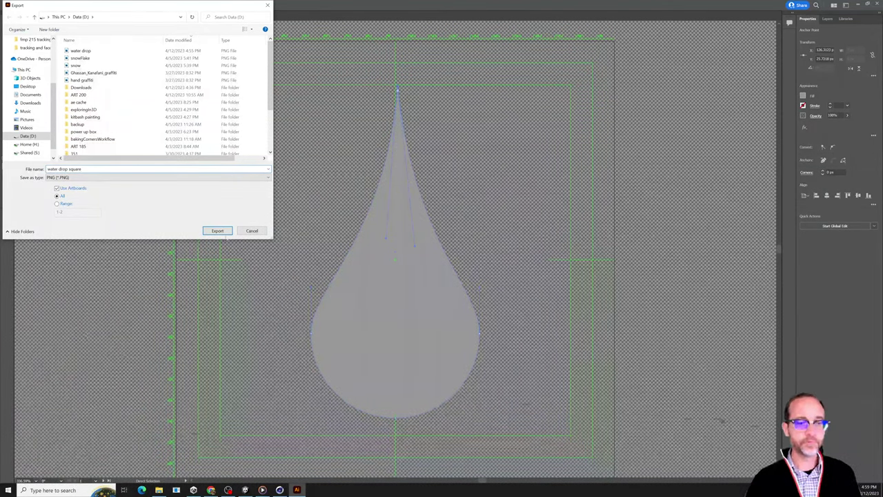
left_click(220, 231)
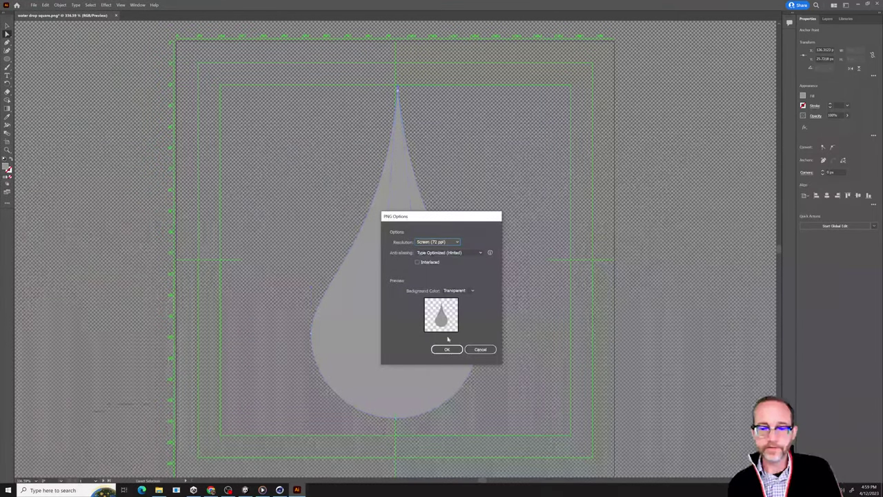
left_click(446, 349)
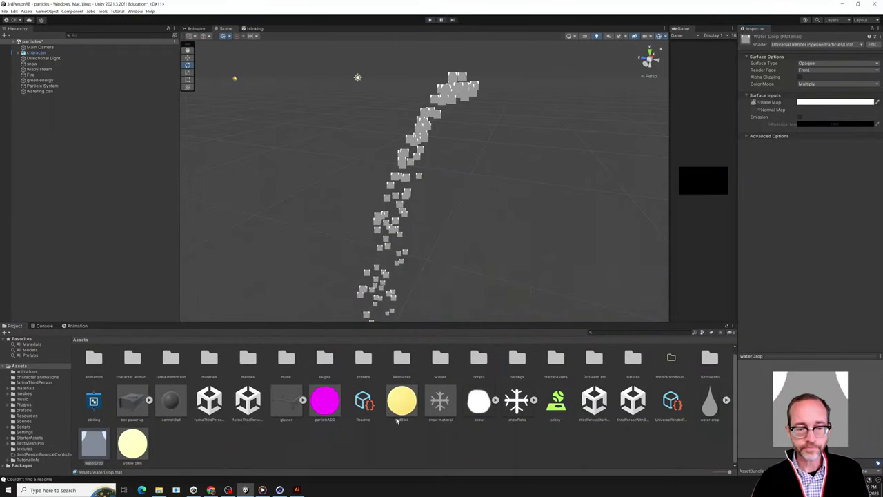
- Import the water drop square-02 PNG from the Data (D:) drive into Unity's Assets folder
left_click(158, 490)
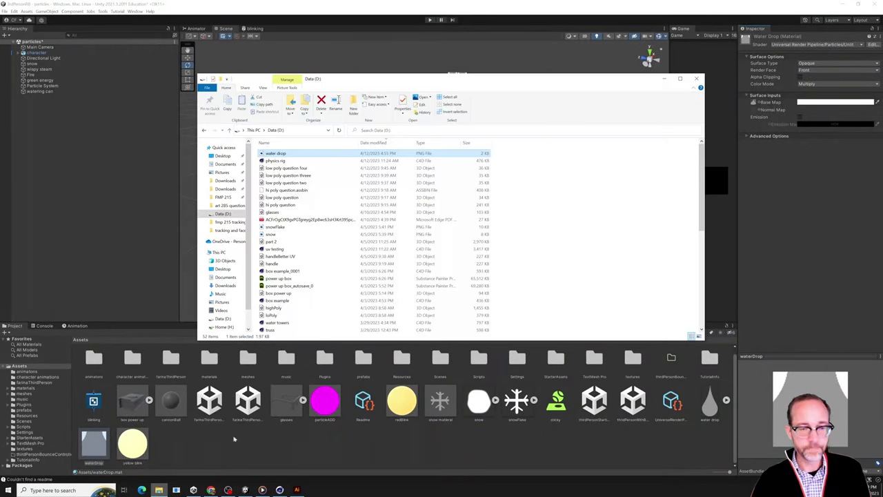
left_click(230, 206)
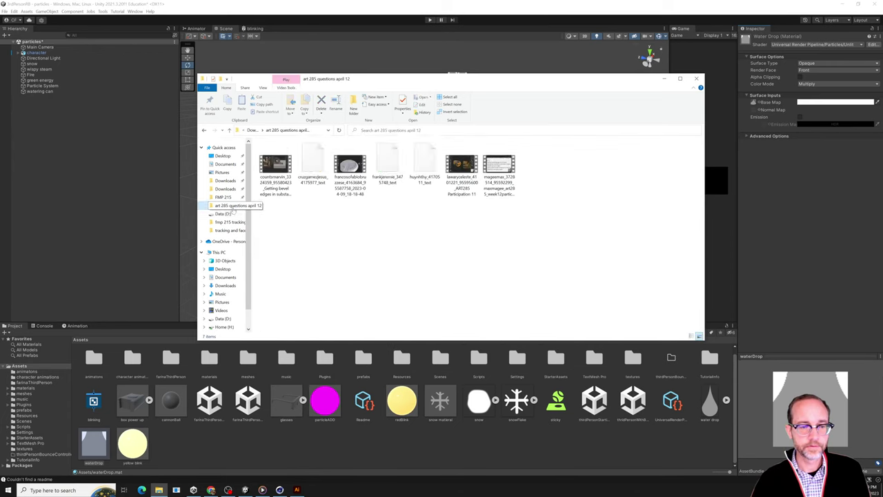
left_click(223, 213)
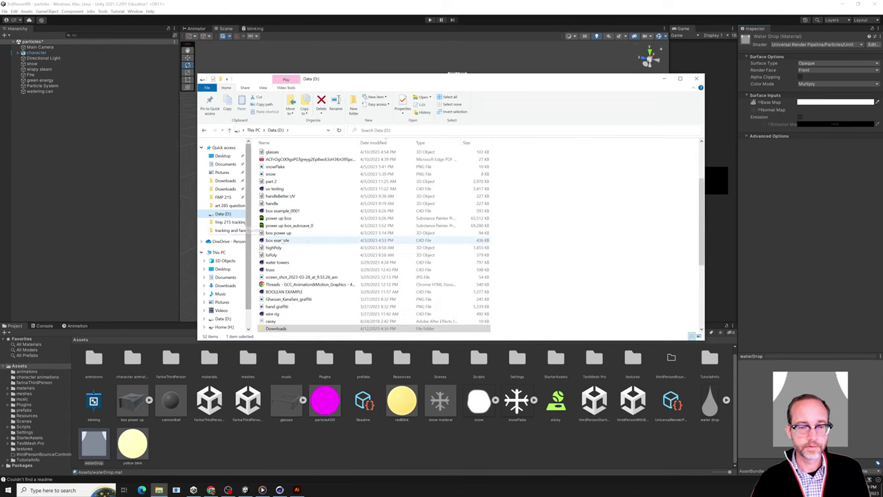
scroll(318, 167, "up", 4)
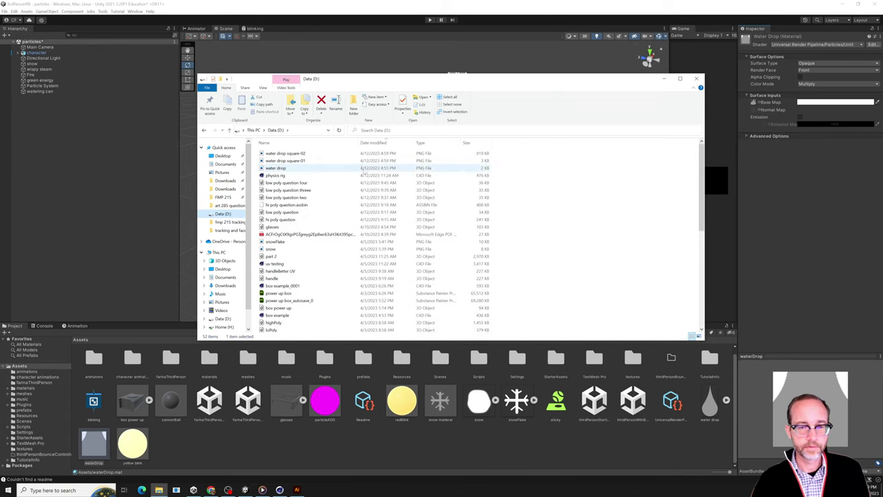
left_click(325, 161)
left_click_drag(326, 154, 290, 449)
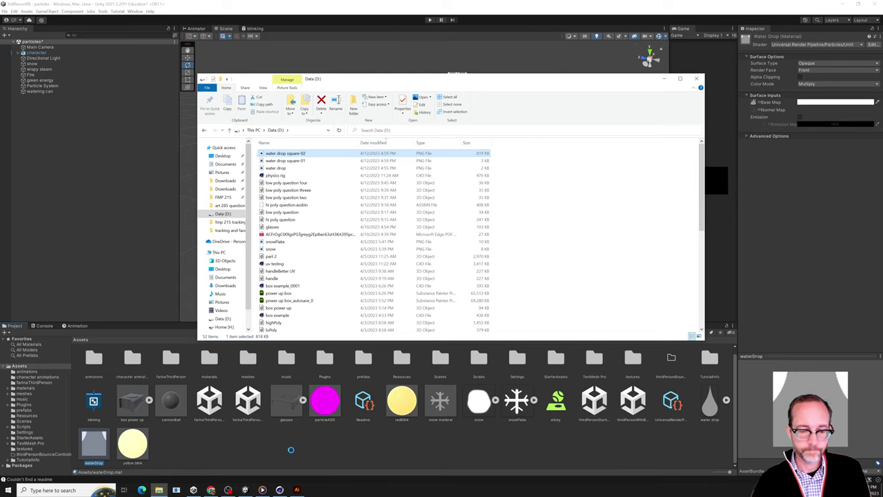
left_click(292, 452)
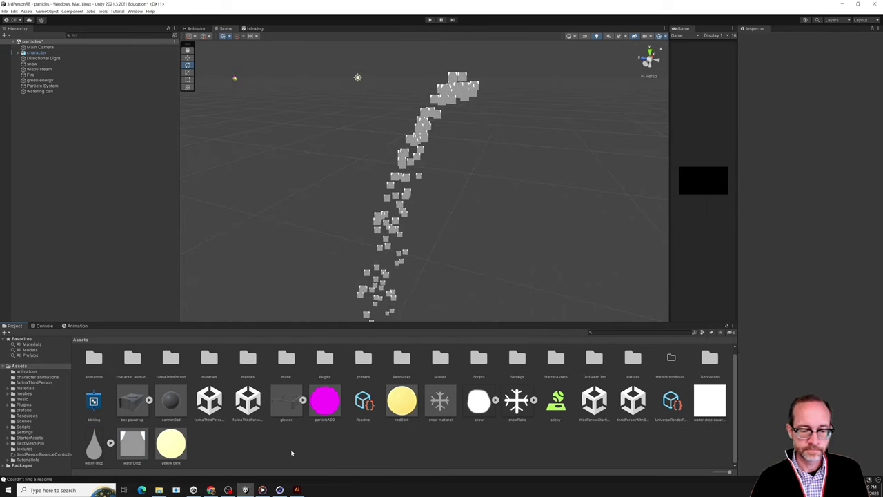
- Change the water drop square-02 image's texture type to Sprite (2D and UI) and apply the import setting
left_click(132, 452)
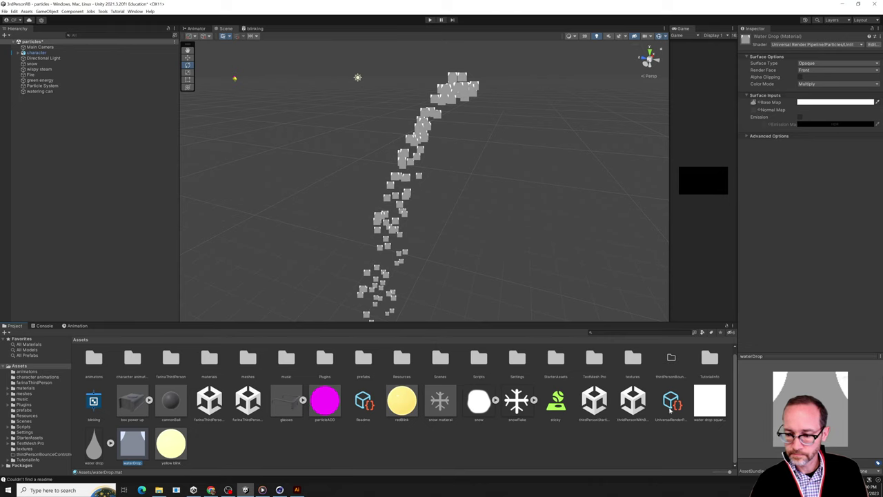
left_click(709, 411)
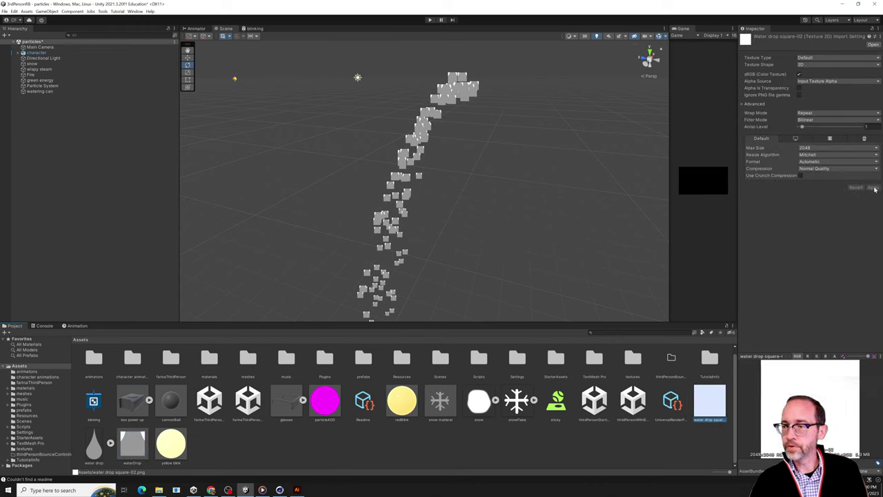
left_click(818, 59)
left_click(819, 87)
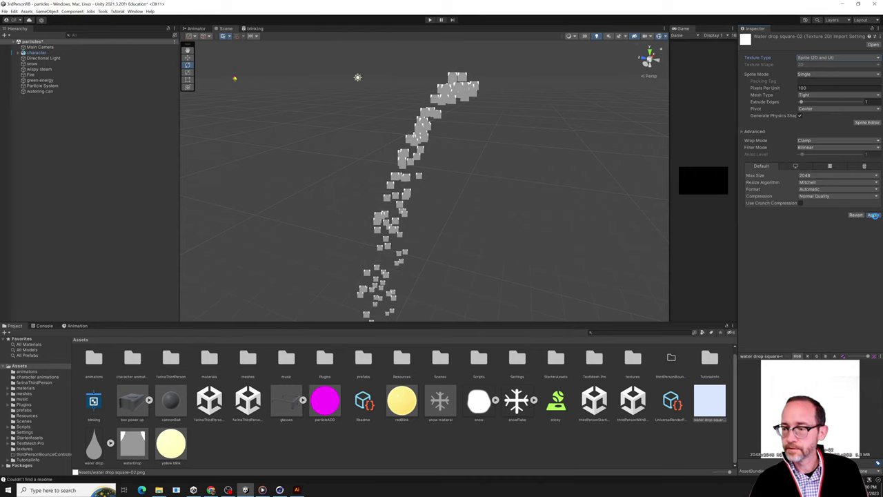
left_click(873, 215)
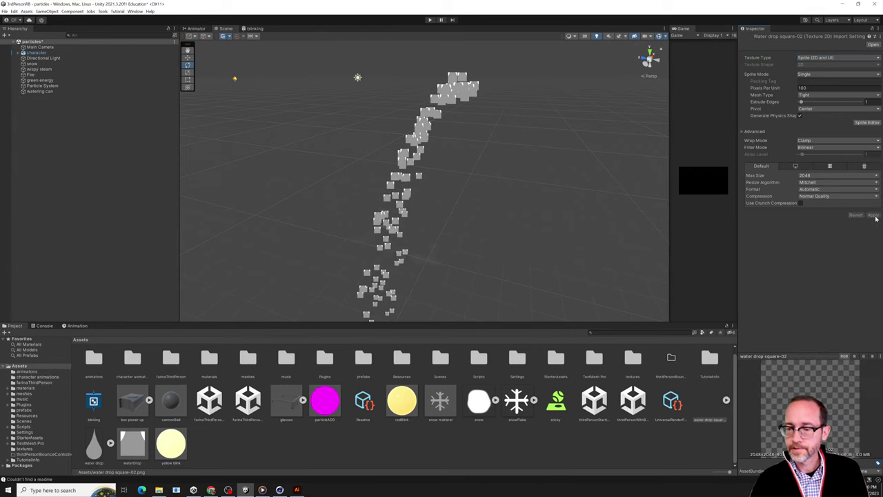
- Import the water drop square-01 PNG from the Data (D:) drive into the Assets folder and close the file browser
left_click(159, 490)
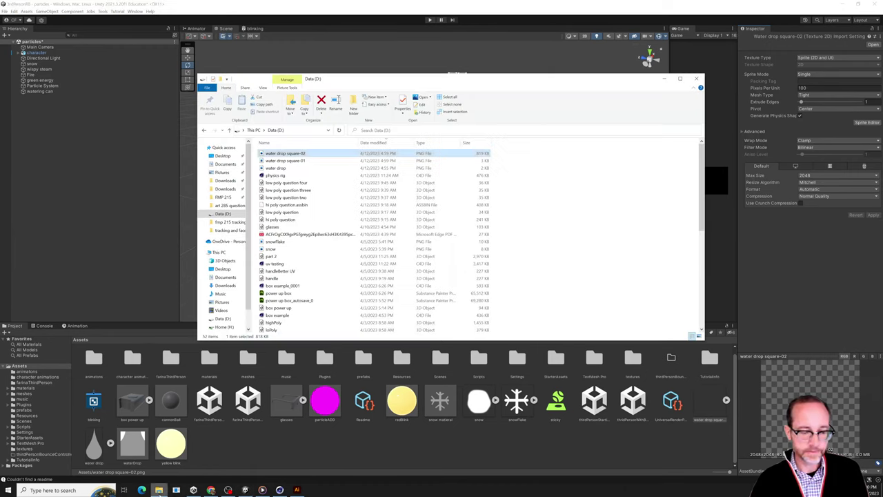
left_click(295, 161)
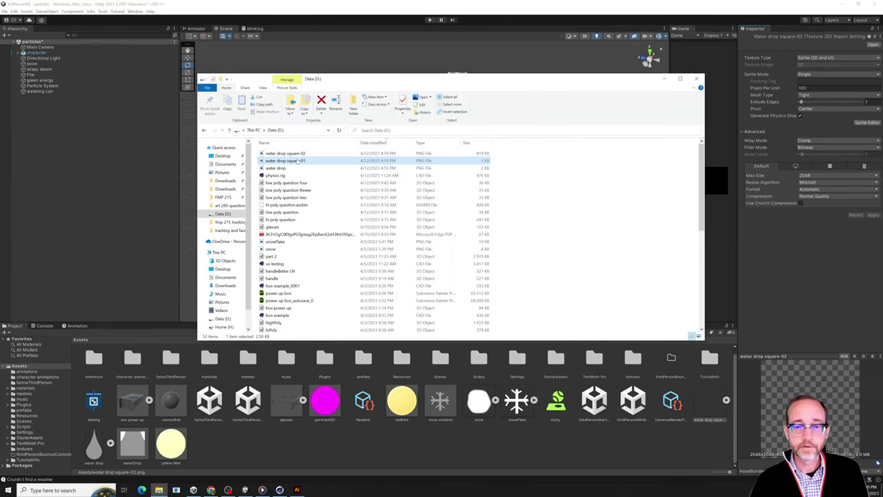
left_click_drag(301, 160, 423, 453)
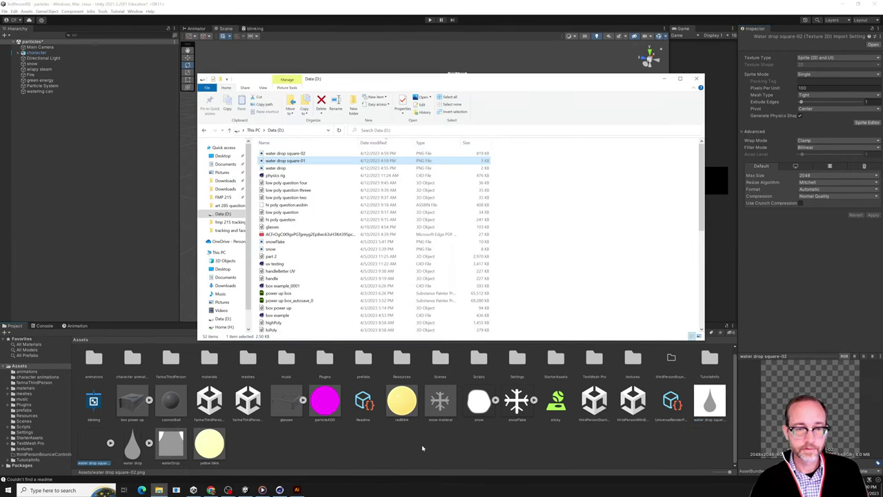
left_click(696, 78)
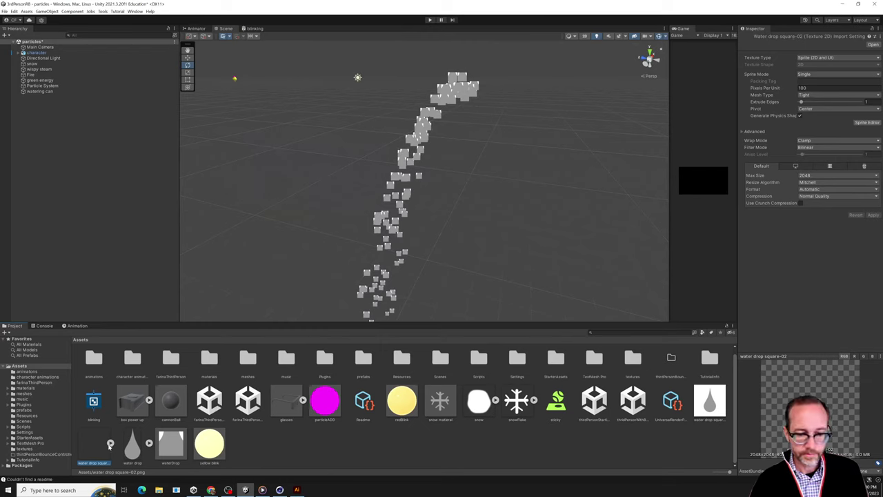
left_click(814, 58)
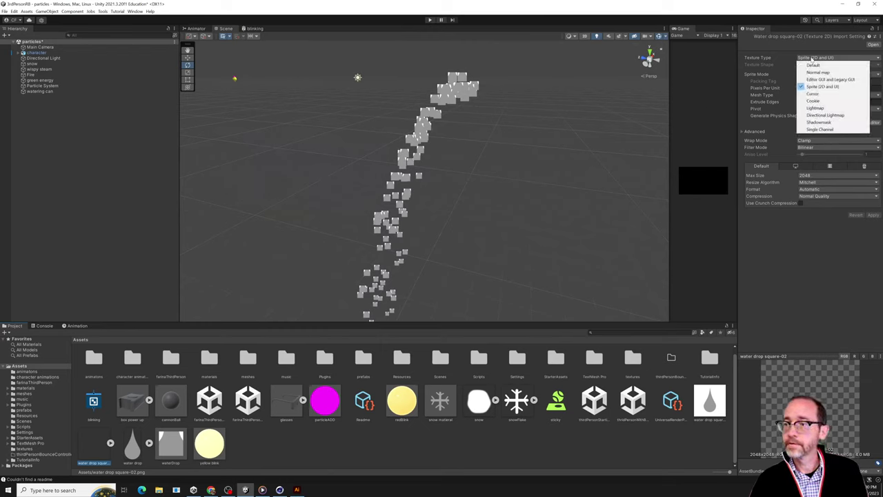
left_click(876, 217)
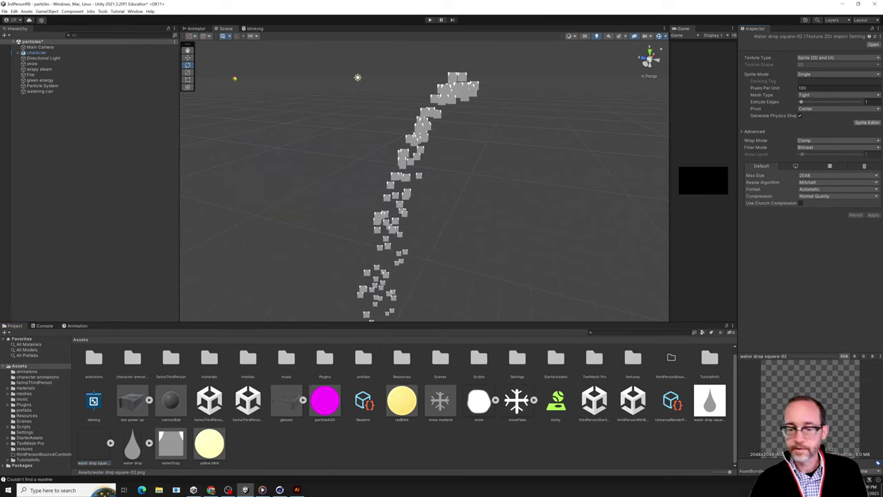
- Switch to Illustrator and set up a PNG export of the water drop to Data (D:), limited to artboard range 1
left_click(297, 490)
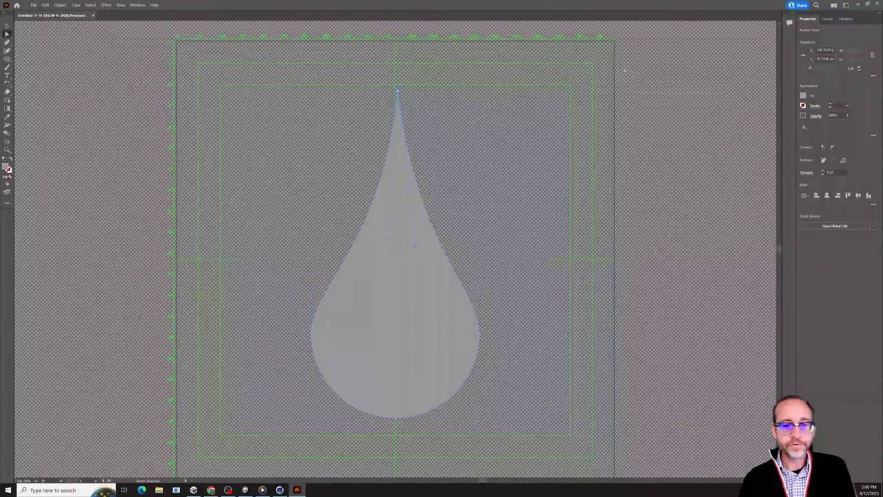
left_click(56, 52)
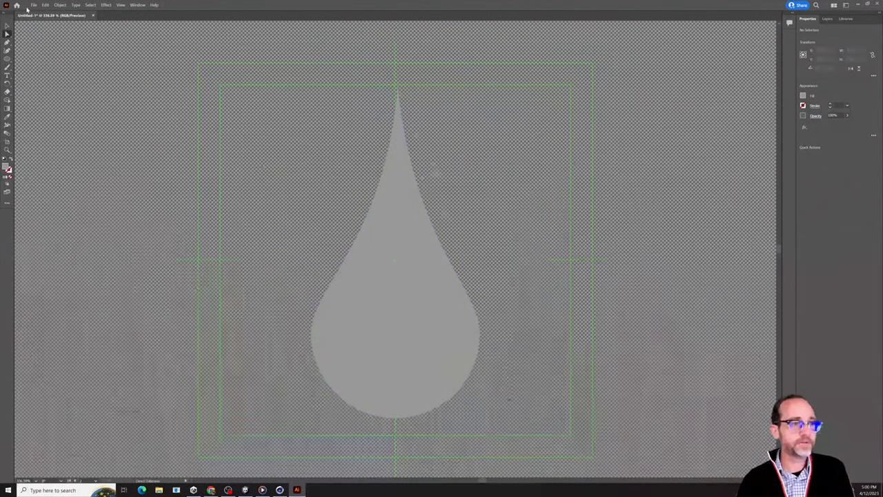
left_click(34, 5)
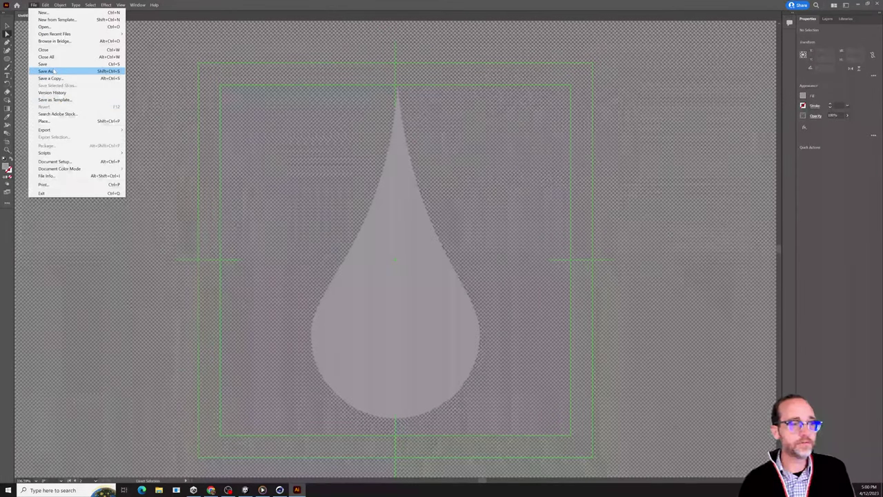
mouse_move(48, 129)
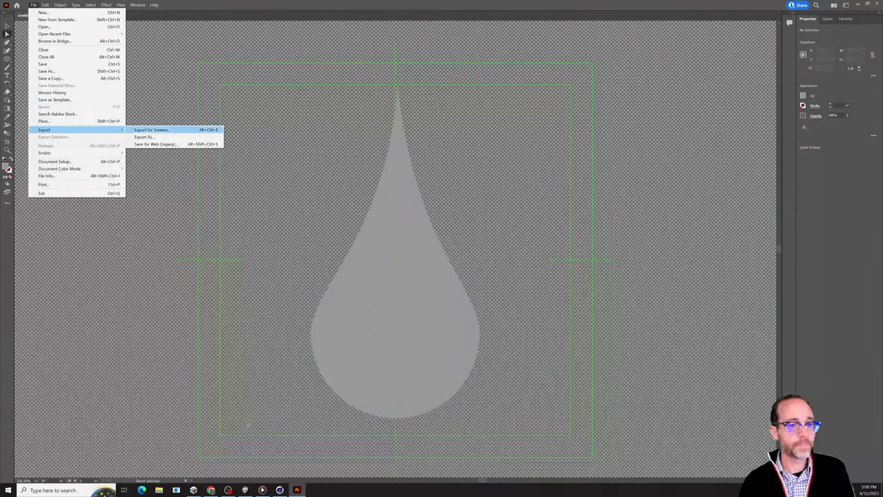
left_click(152, 137)
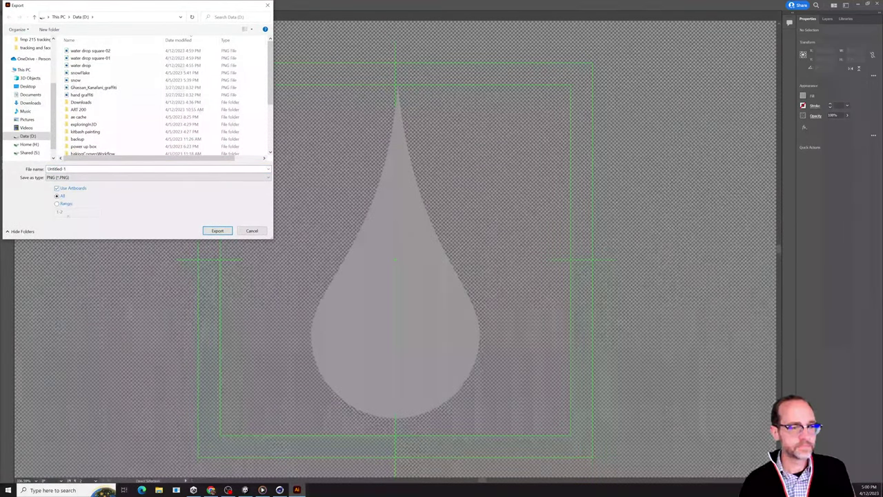
left_click(58, 204)
left_click_drag(68, 213, 51, 216)
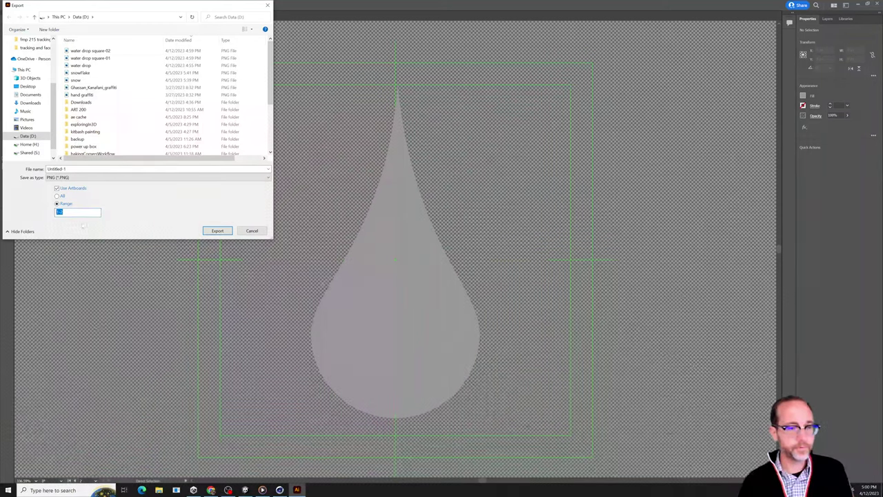
type("1")
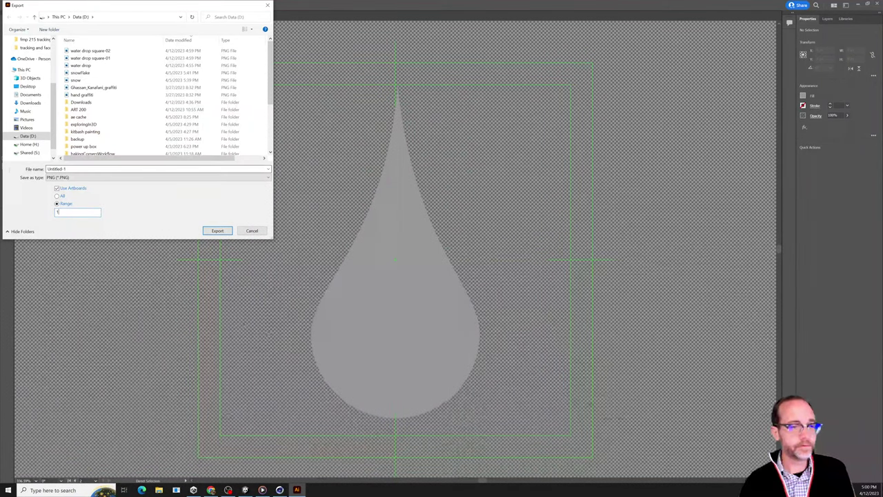
- Name the export water drop square trexture and export the PNG at Screen (72 ppi) with a transparent background
left_click_drag(78, 169, 30, 163)
type("water drop")
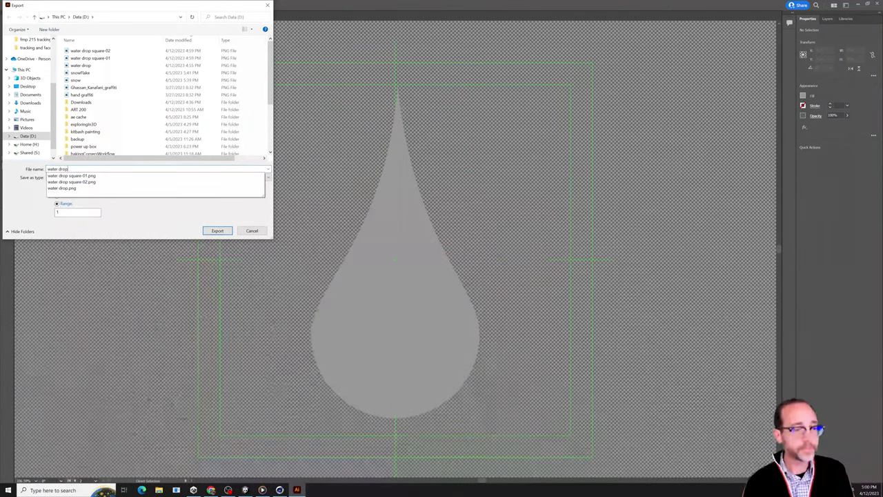
type(" sq")
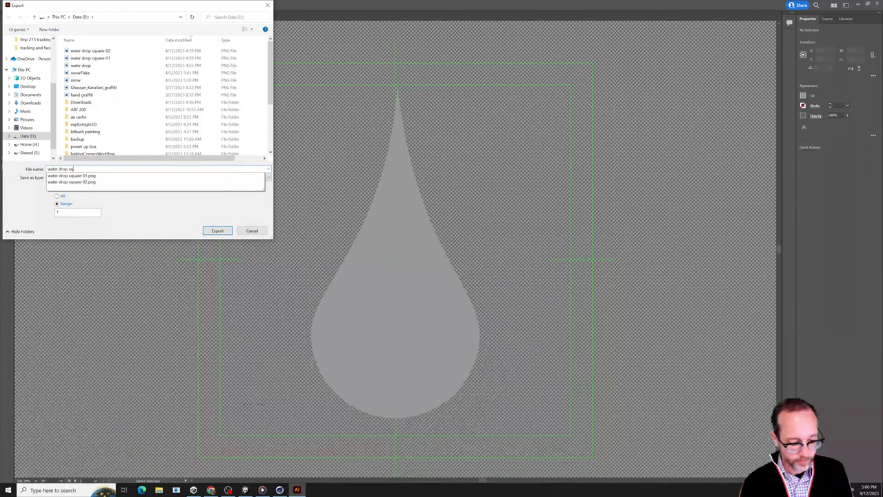
type("aure")
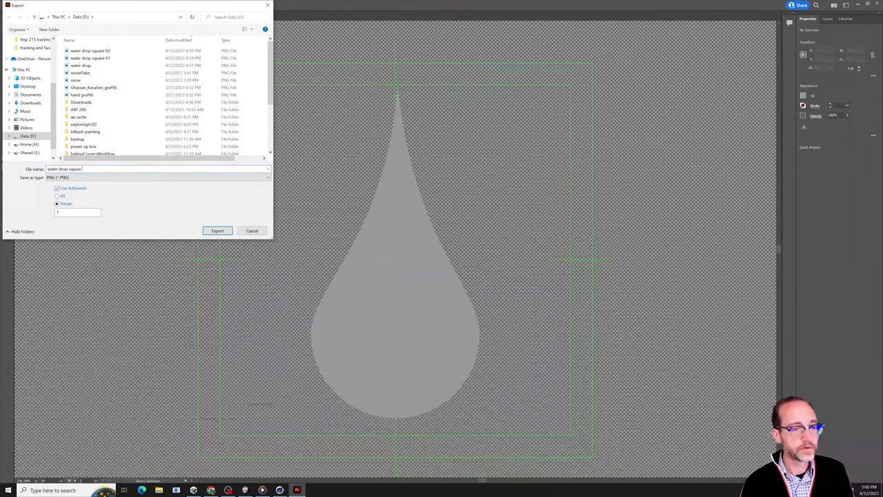
key("BackSpace")
key("BackSpace")
key("BackSpace")
key("BackSpace")
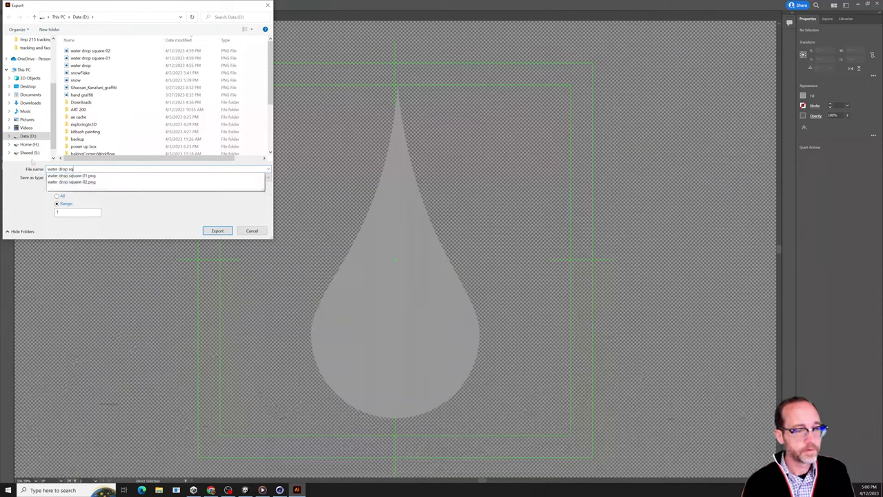
type("quare texture")
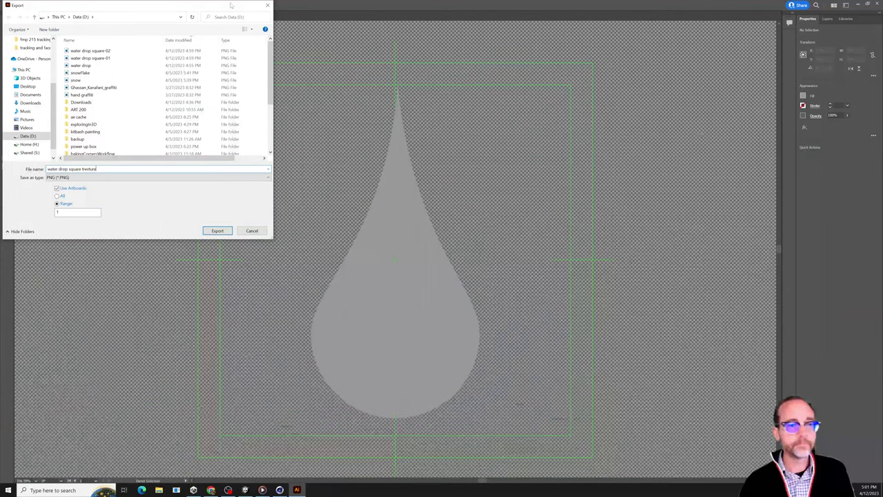
left_click_drag(232, 5, 374, 233)
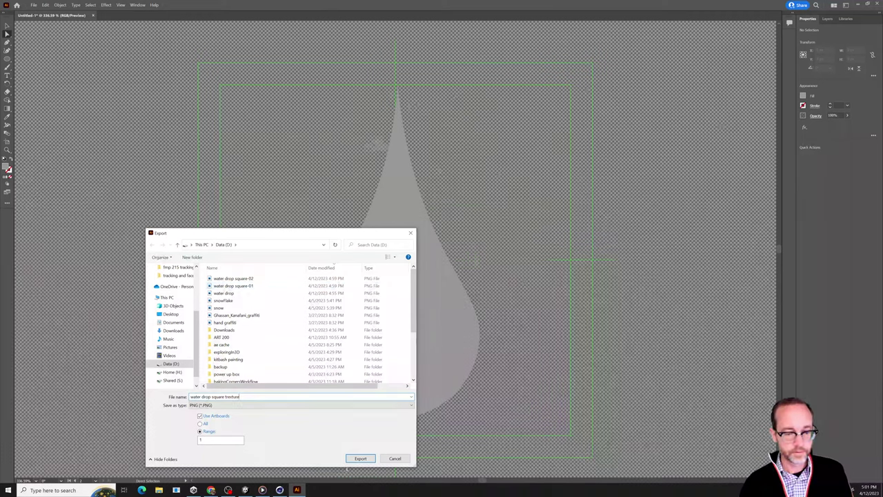
left_click(359, 458)
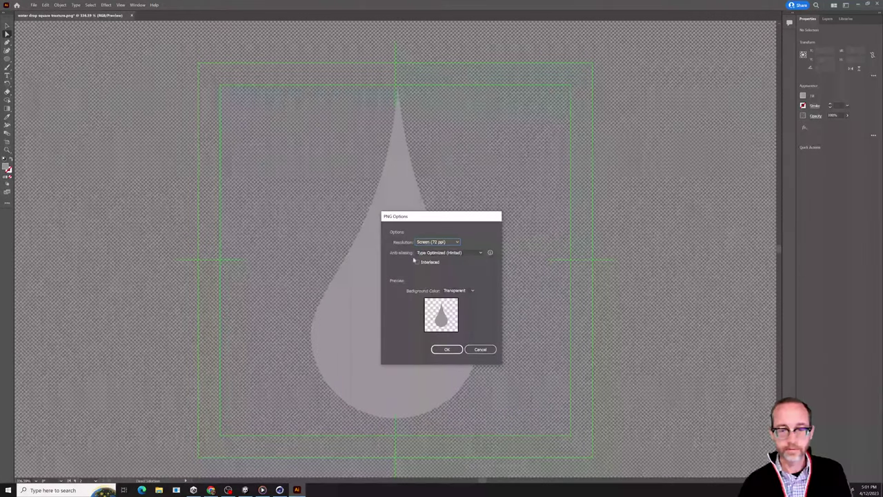
left_click(447, 349)
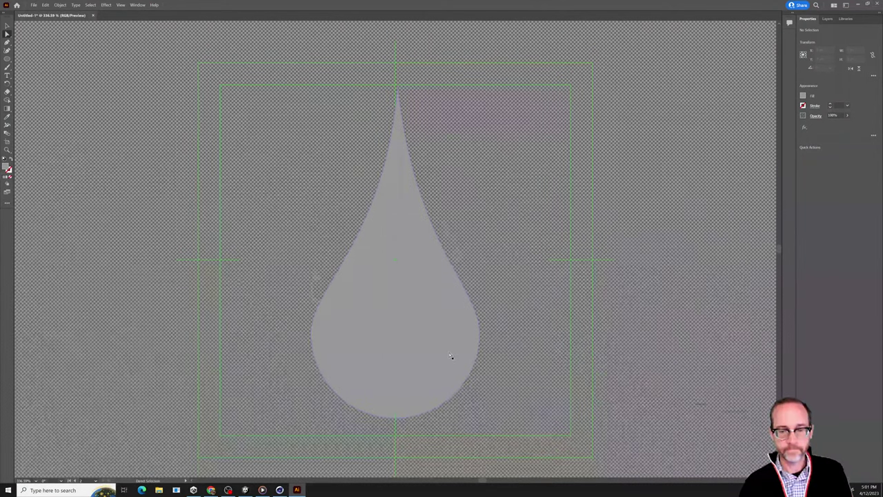
- Return to Unity and delete the water drop, water drop square-01 and water drop square-02 images from the Assets folder
left_click(859, 4)
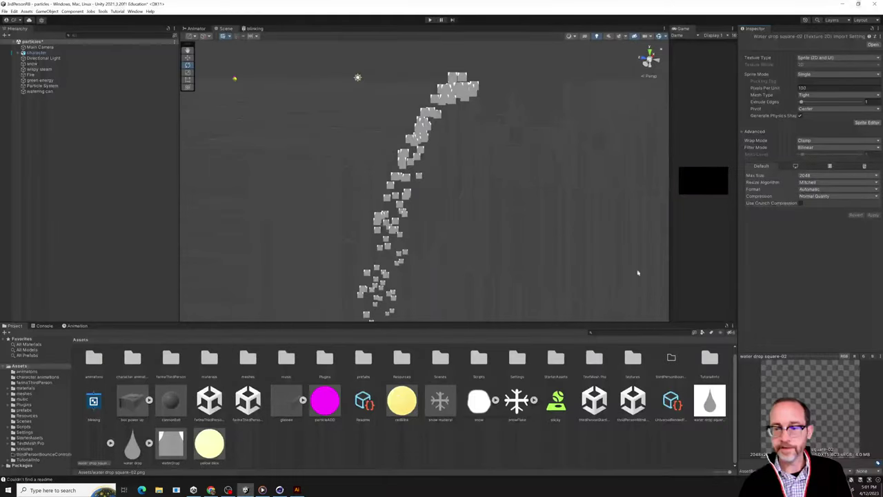
left_click(280, 462)
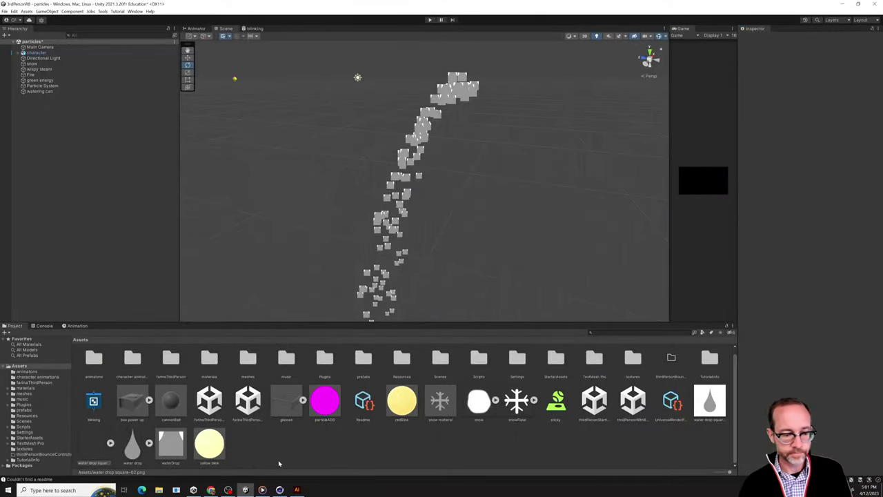
left_click(132, 448)
left_click(97, 453, "ctrl")
left_click(97, 453, "ctrl")
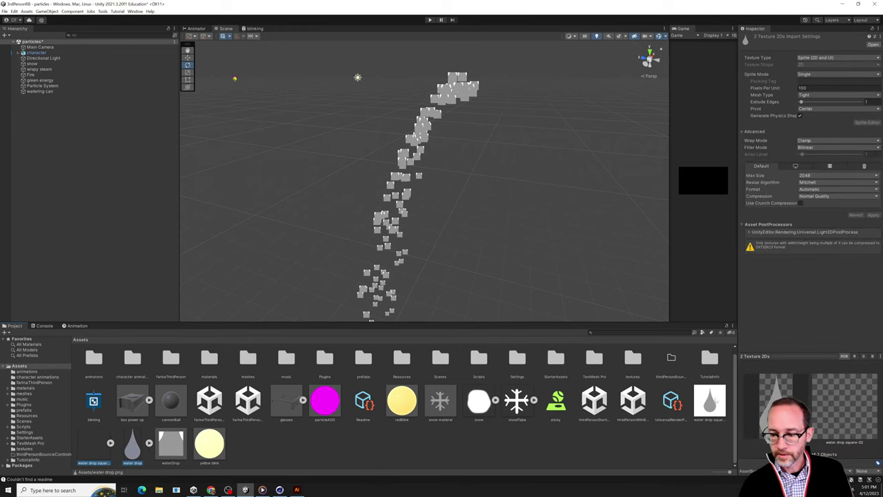
left_click(710, 400, "ctrl")
right_click(710, 399)
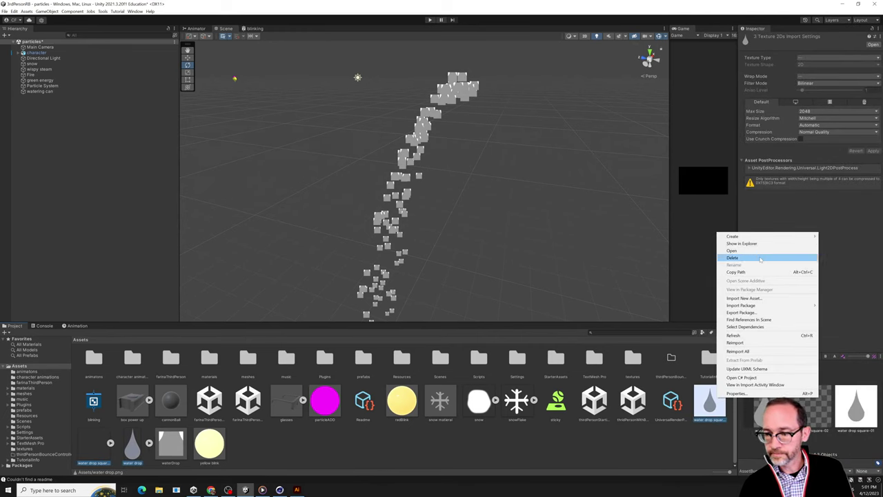
left_click(760, 259)
left_click(462, 260)
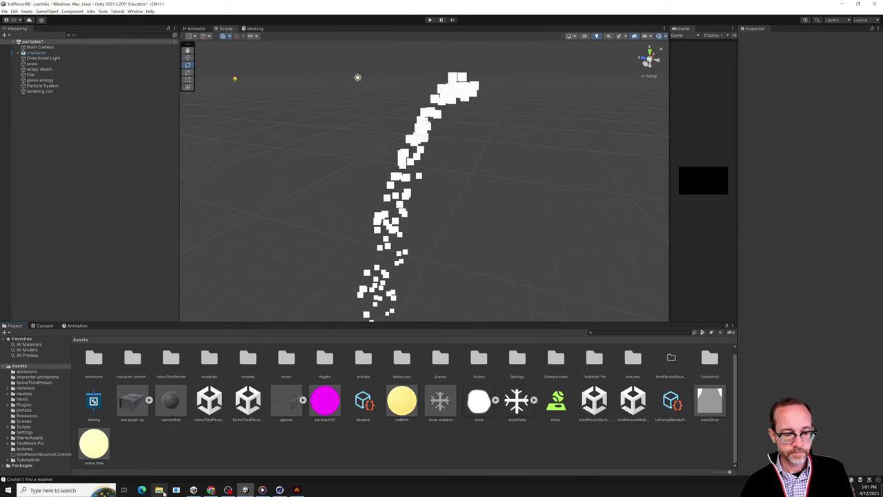
- Import the water drop square trexture PNG from the Data (D:) drive into Unity's Assets folder
left_click(163, 493)
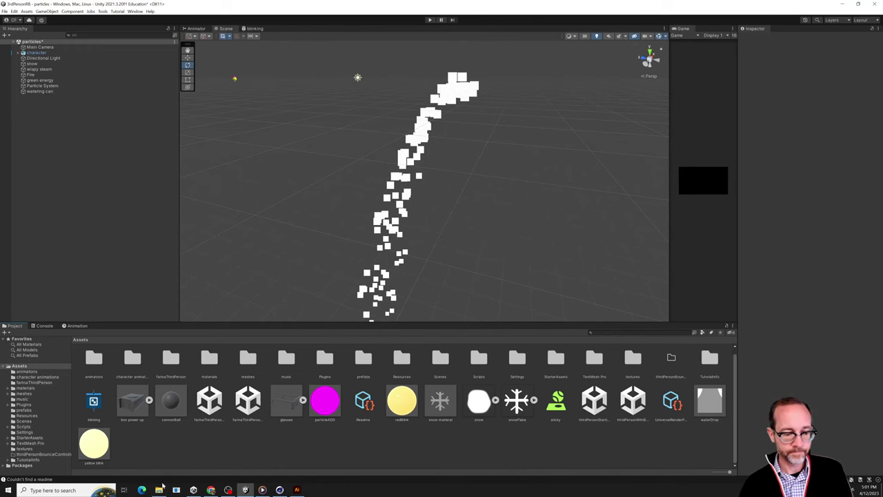
left_click(159, 490)
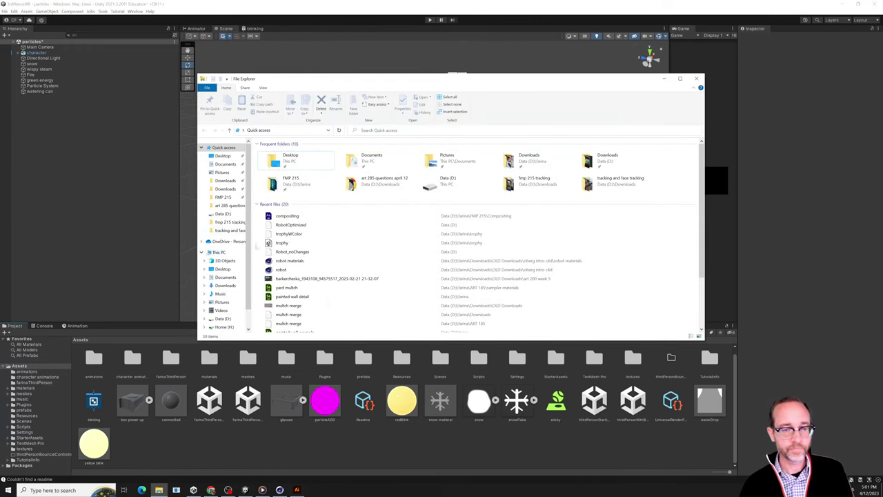
left_click(222, 213)
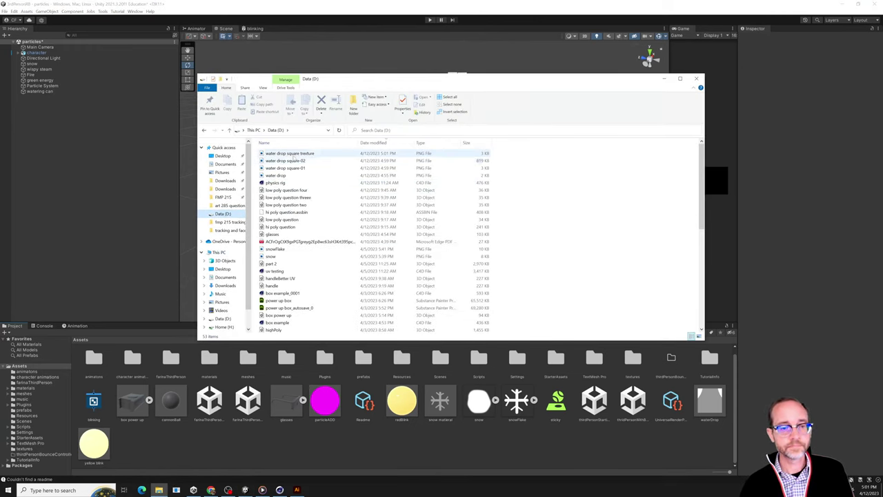
left_click(305, 154)
left_click_drag(306, 153, 557, 448)
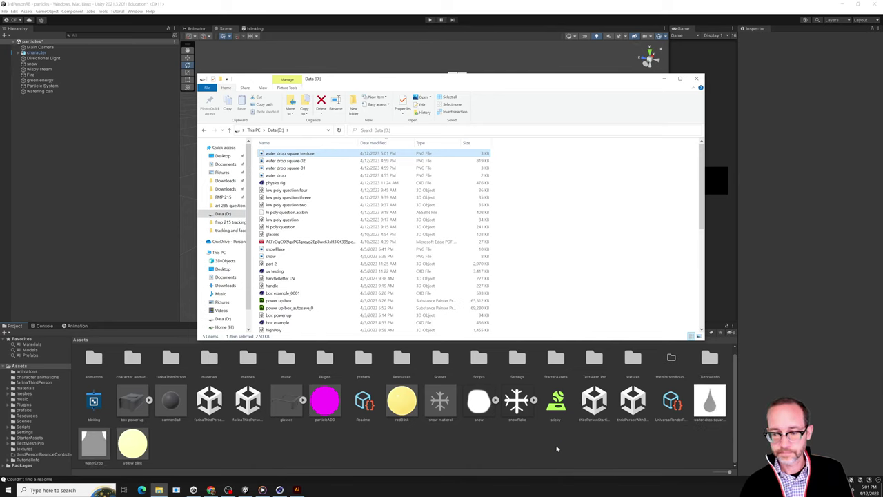
left_click(557, 448)
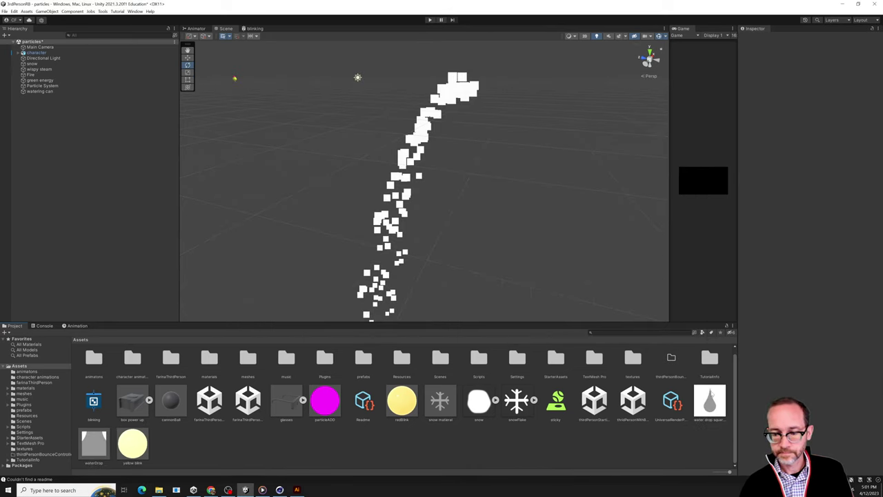
- Change the water drop square trexture image's texture type to Sprite (2D and UI) and apply the import setting
left_click(711, 397)
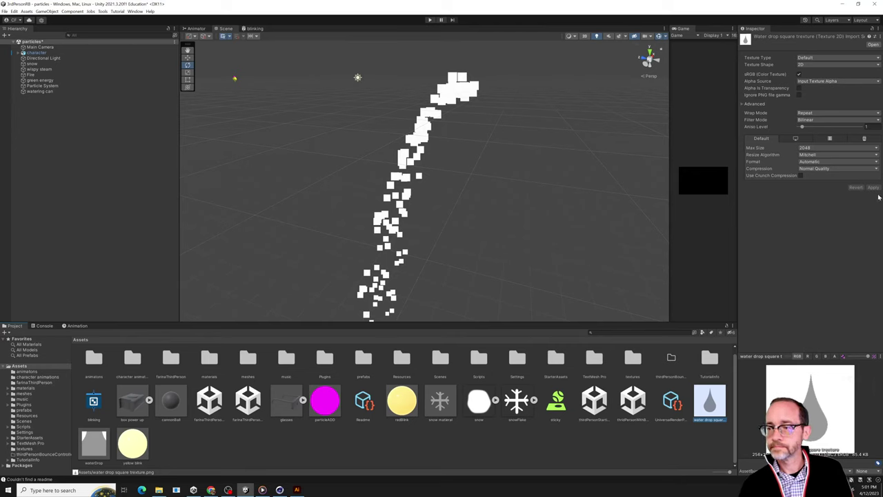
left_click(814, 59)
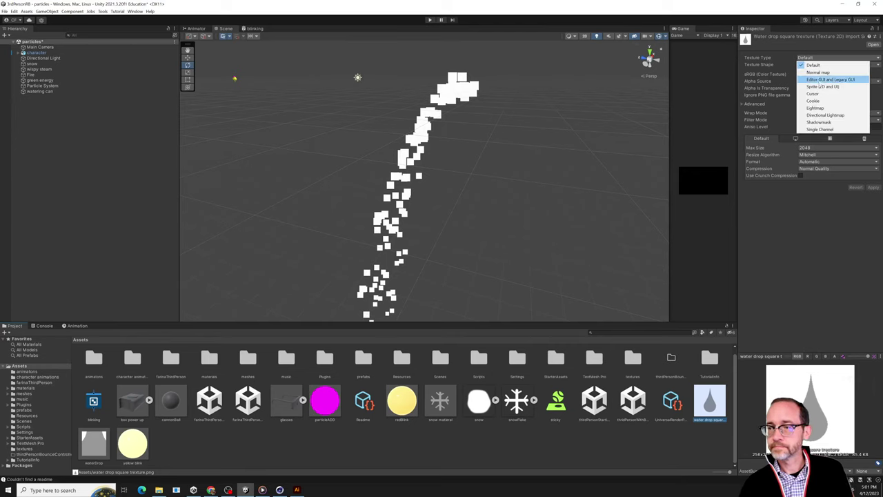
left_click(821, 86)
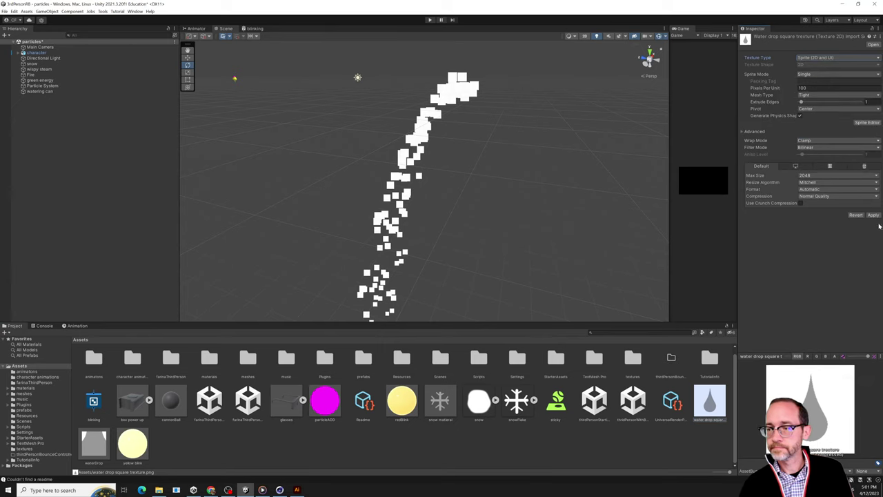
left_click(873, 215)
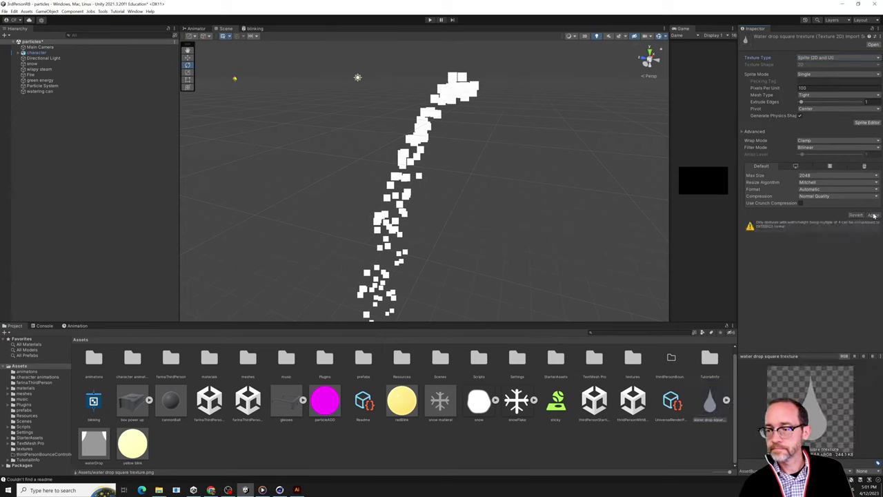
- Assign the water drop square trexture image as the waterDrop material's Base Map and check it on the watering can particles
left_click(95, 444)
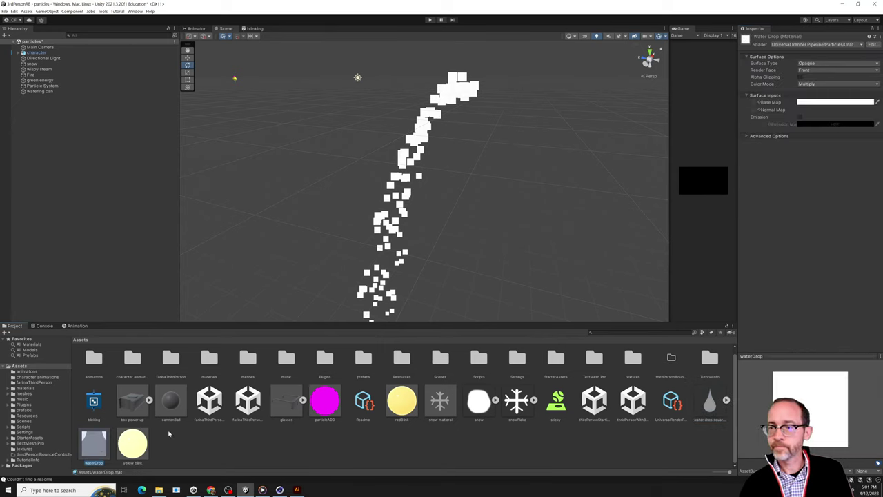
left_click_drag(709, 418, 754, 104)
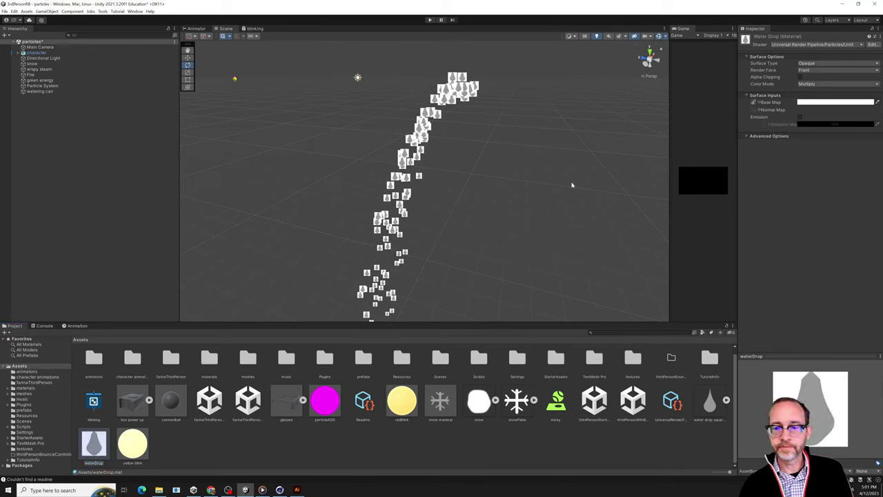
left_click(81, 91)
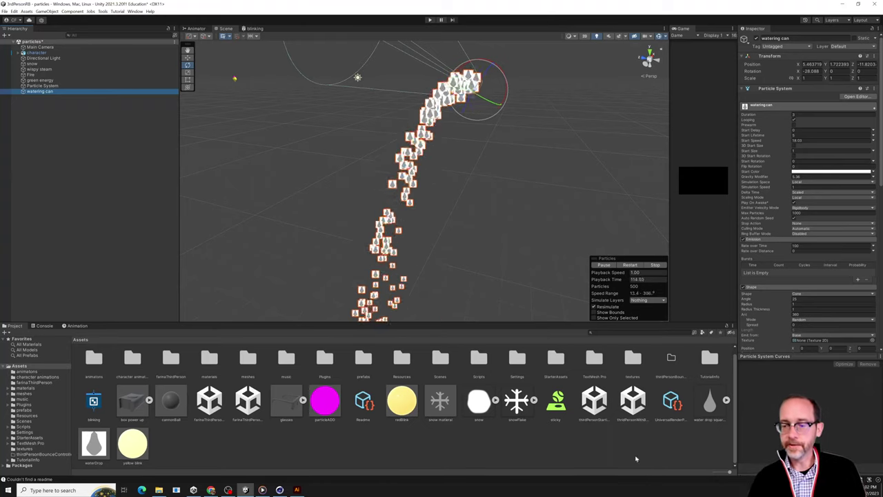
left_click(93, 443)
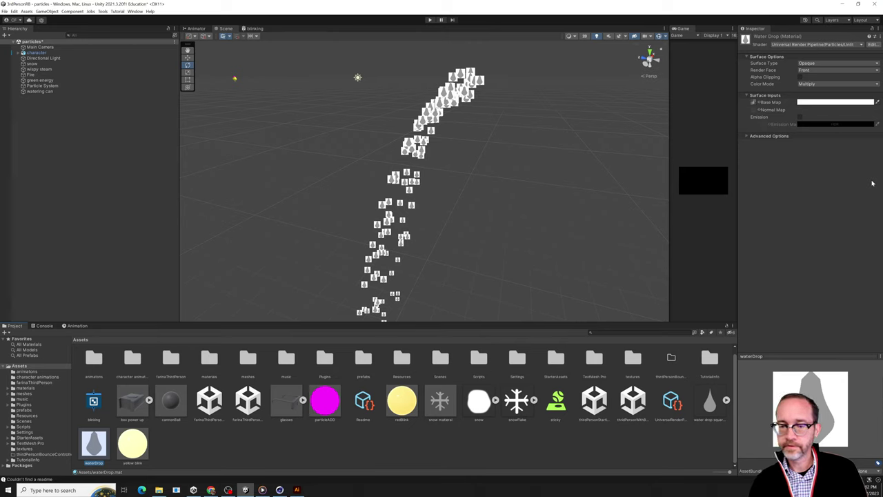
- Examine the water drop particles up close, and switch to Illustrator to check the drop artwork and its export options before returning to Unity
scroll(380, 118, "up", 8)
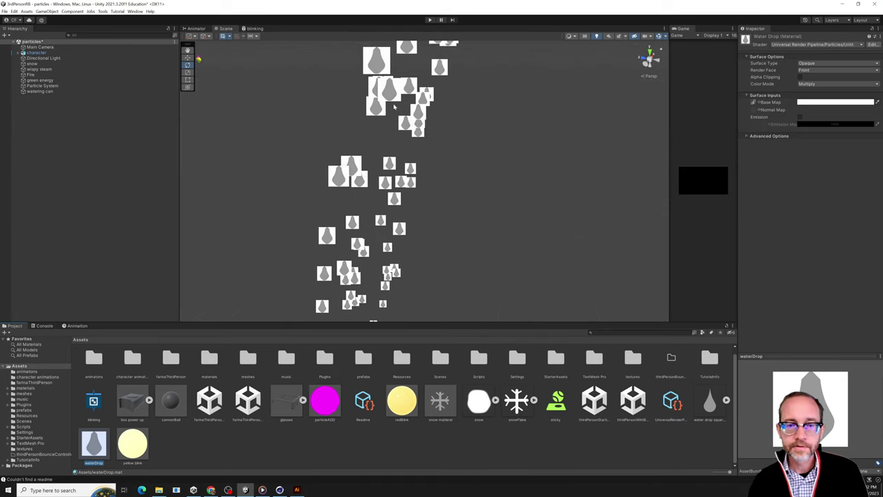
scroll(397, 124, "down", 3)
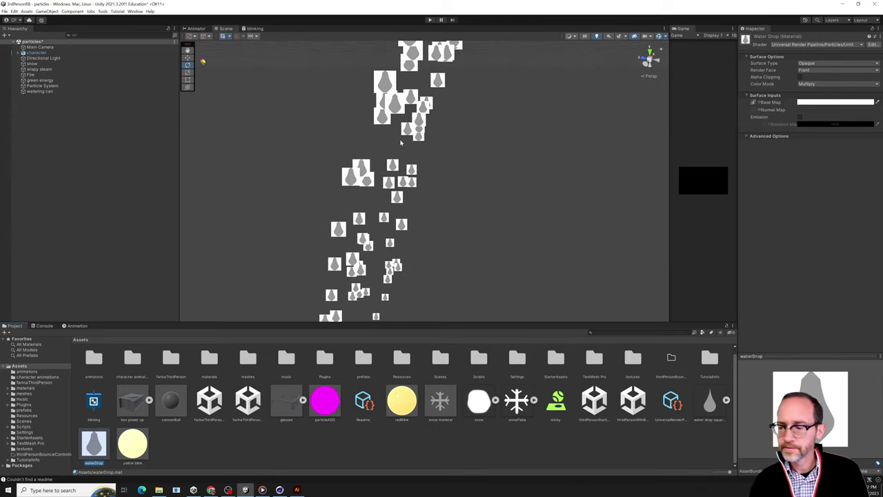
left_click(296, 490)
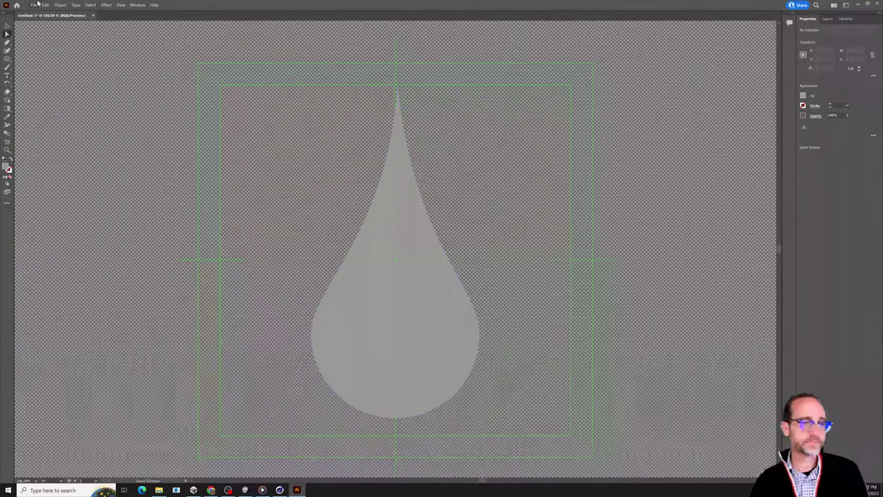
left_click(33, 5)
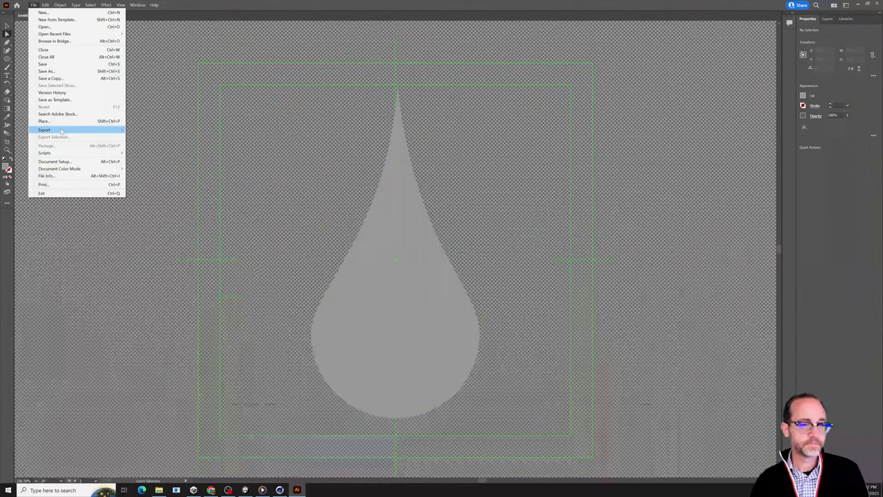
left_click(322, 71)
left_click(858, 6)
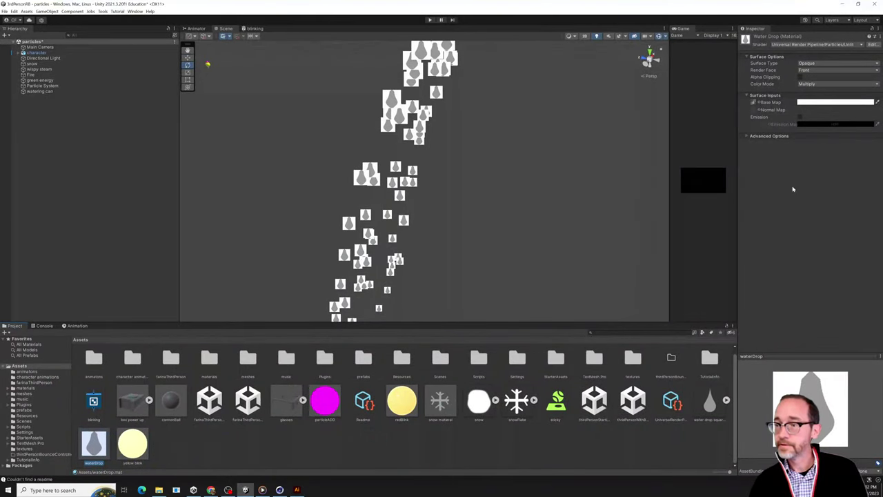
- Reassign the water drop square trexture image as the waterDrop material's Base Map
left_click(756, 102)
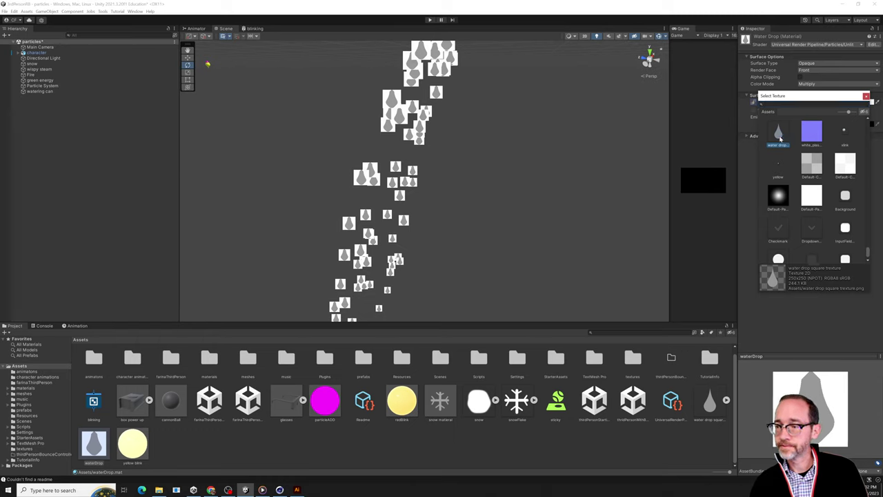
double_click(779, 135)
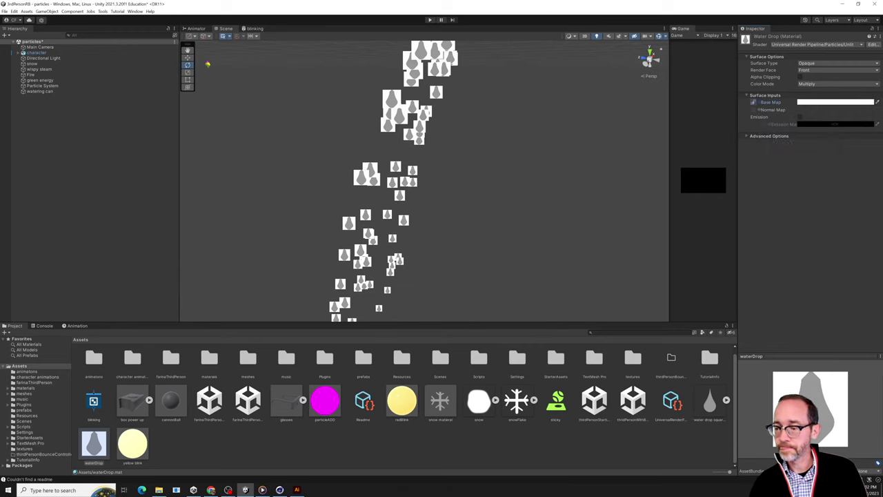
- Review the water drop square trexture image's import settings and view its source PNG from the Data (D:) drive
left_click(709, 401)
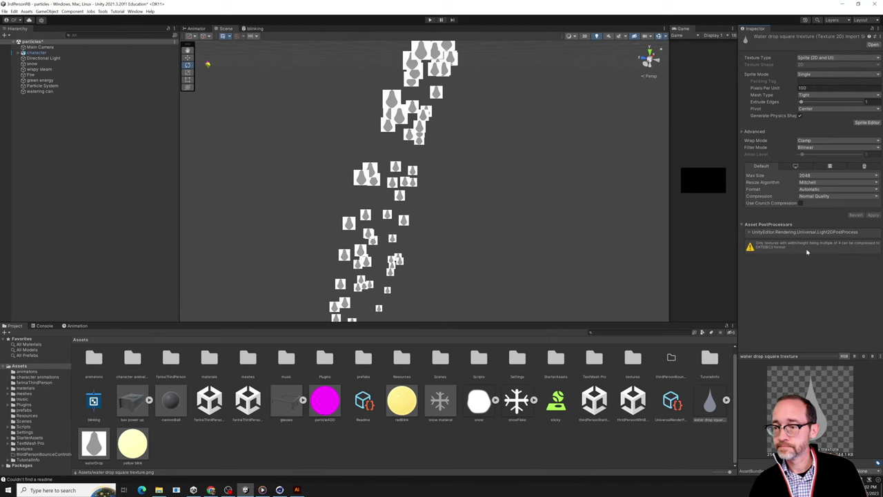
left_click(158, 489)
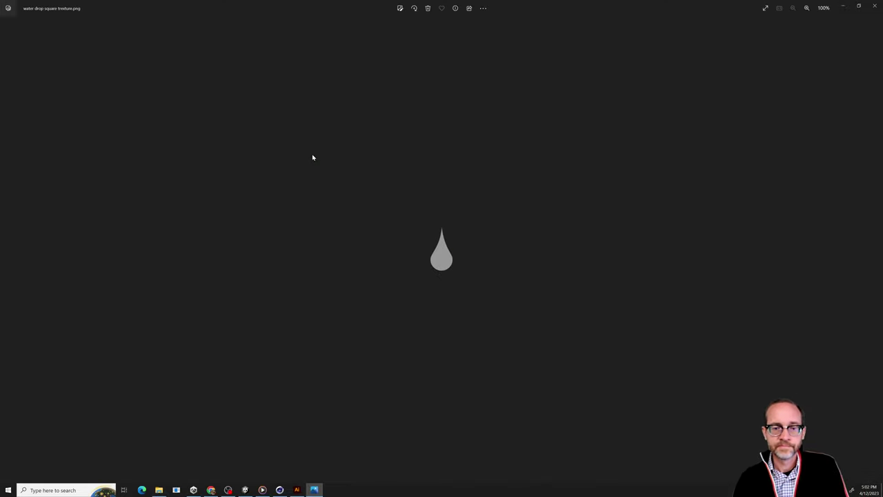
left_click(874, 5)
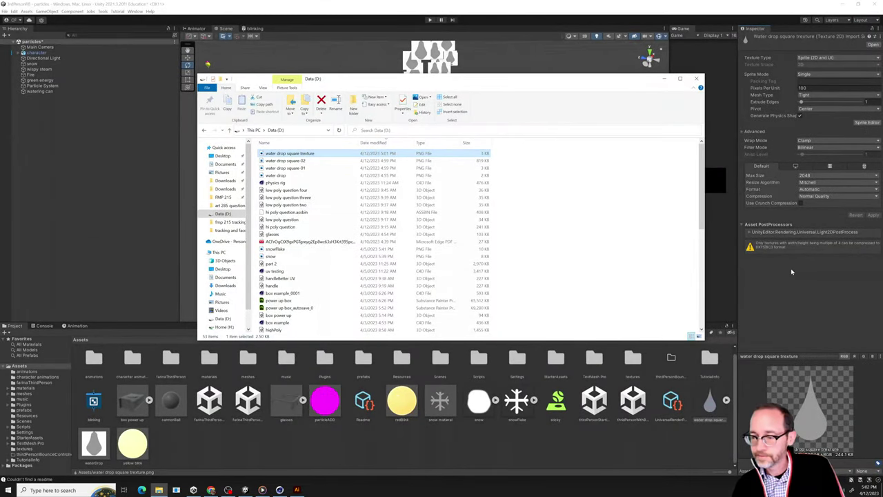
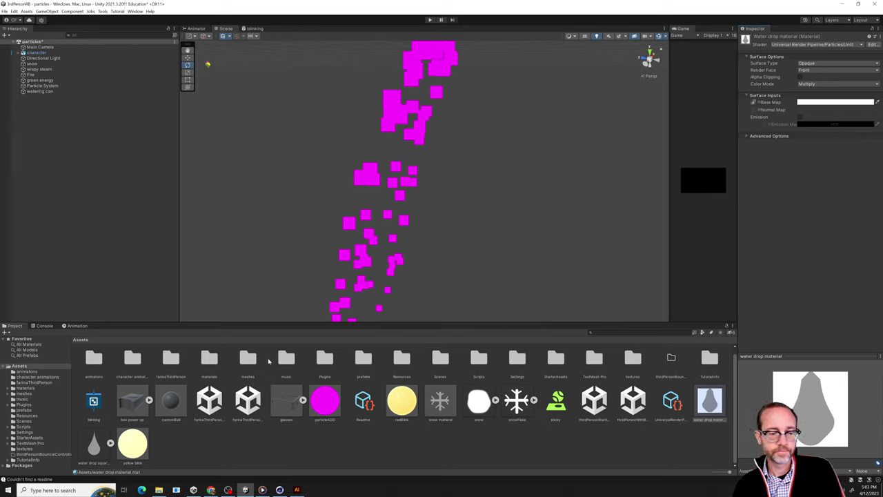
- Assign the water drop material to the watering can particle system's Renderer and check the drops near the emitter
left_click(41, 91)
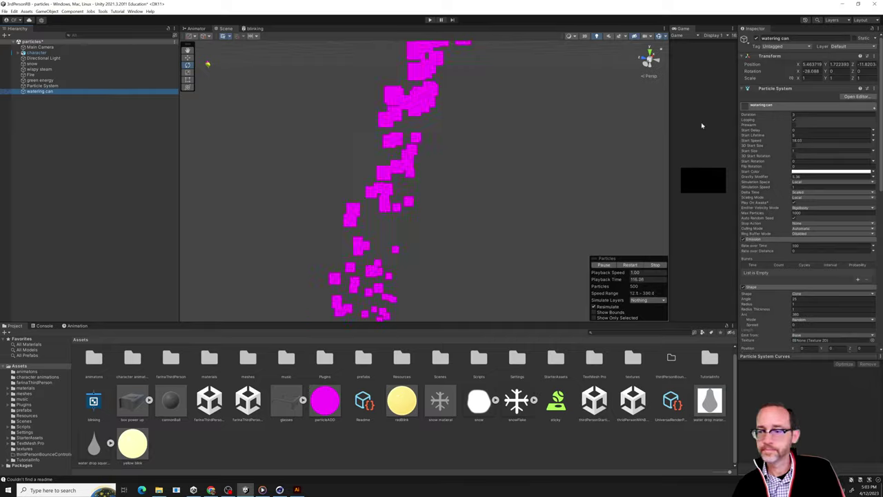
scroll(805, 338, "down", 10)
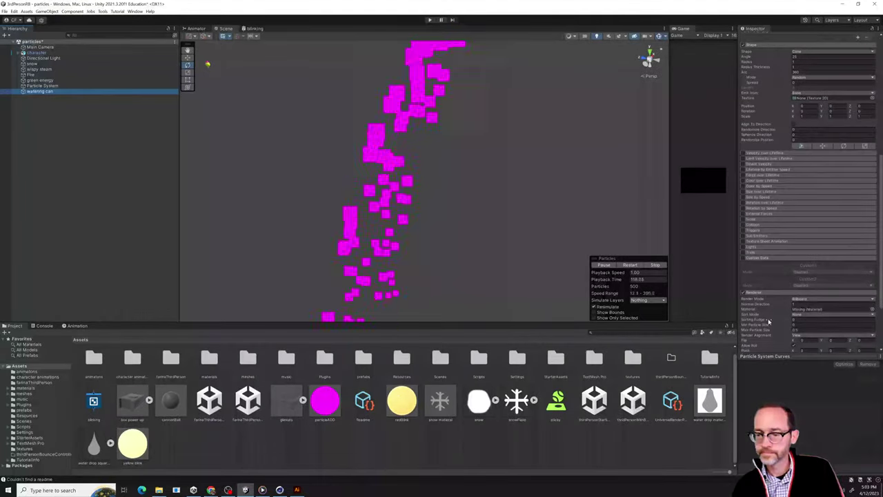
left_click_drag(735, 407, 806, 312)
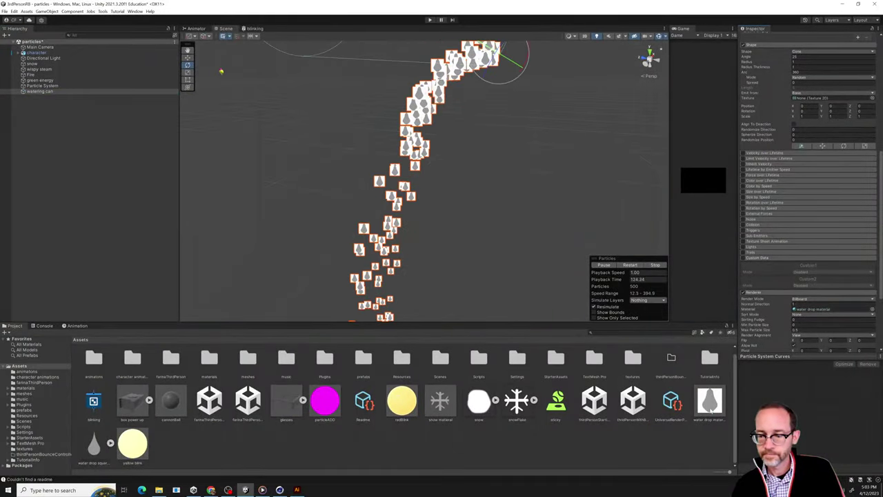
scroll(613, 202, "down", 3)
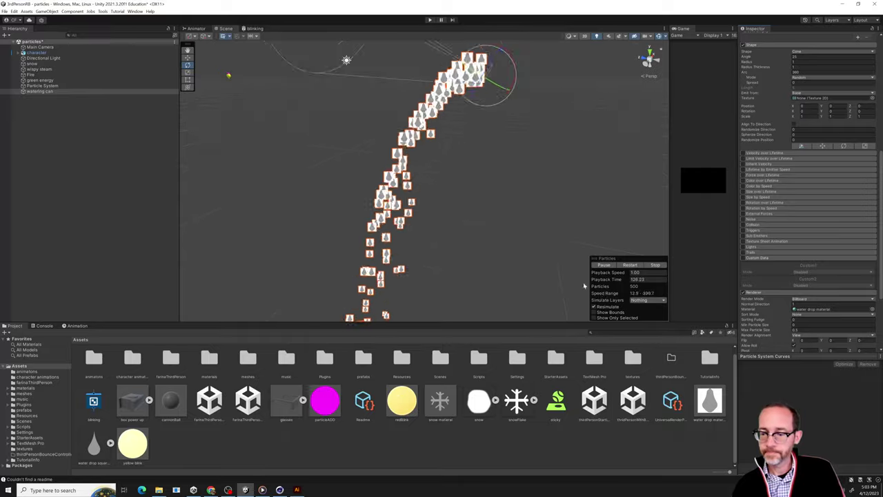
scroll(479, 122, "up", 4)
middle_click_drag(474, 79, 432, 205)
scroll(455, 206, "up", 4)
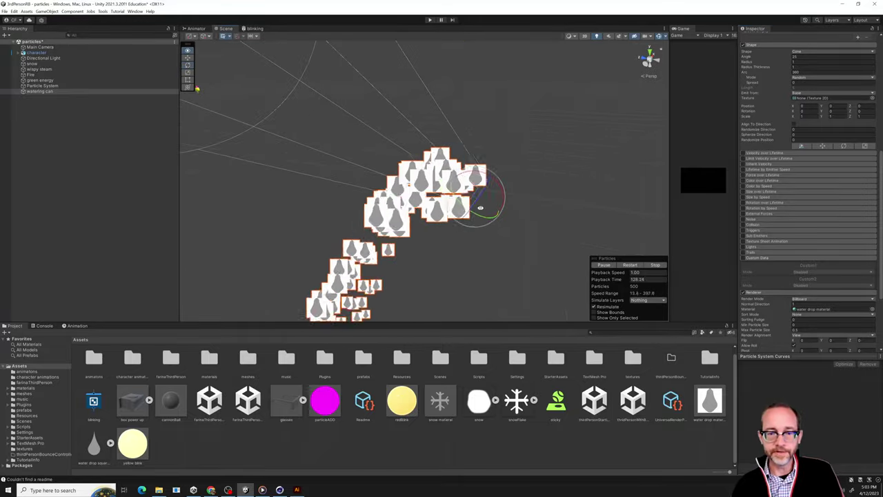
left_click_drag(479, 207, 449, 223, "alt")
middle_click_drag(449, 223, 472, 163)
left_click_drag(472, 163, 481, 153, "alt")
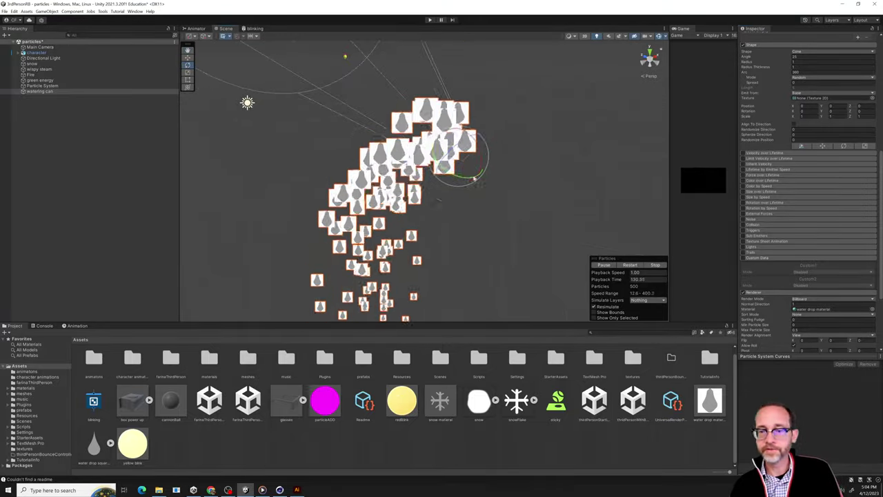
- Set the water drop material's Surface Type to Transparent
left_click(709, 400)
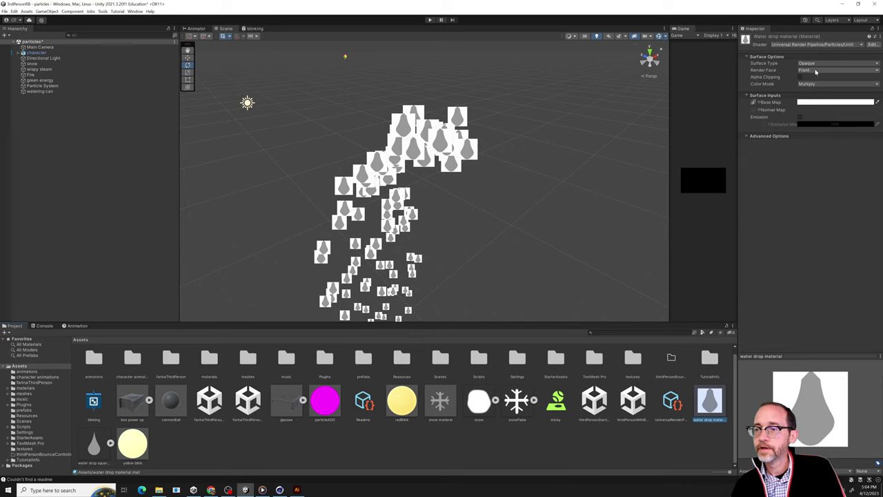
left_click(814, 64)
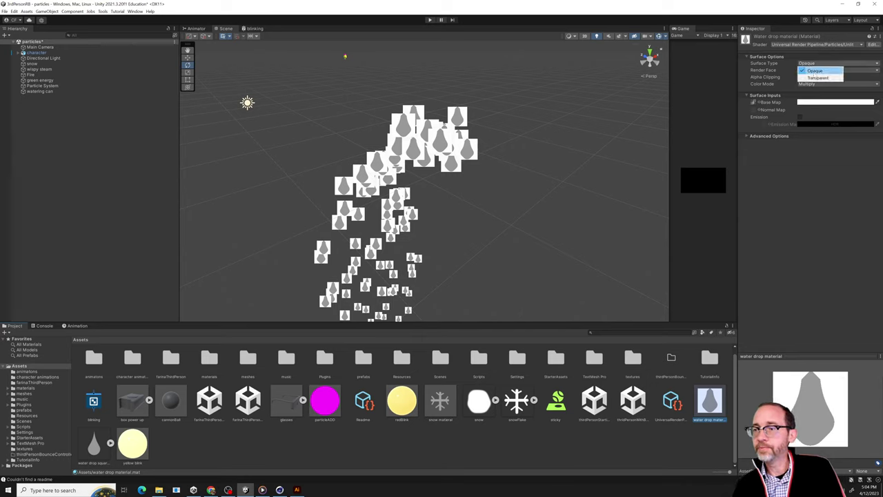
left_click(816, 77)
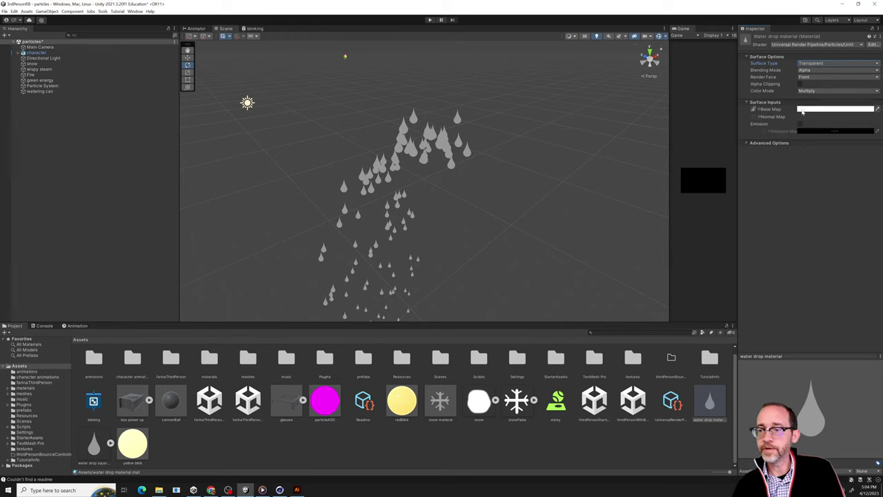
- Tint the water drop material's Base Map blue with hue 221, saturation 55 and value 100
left_click(801, 110)
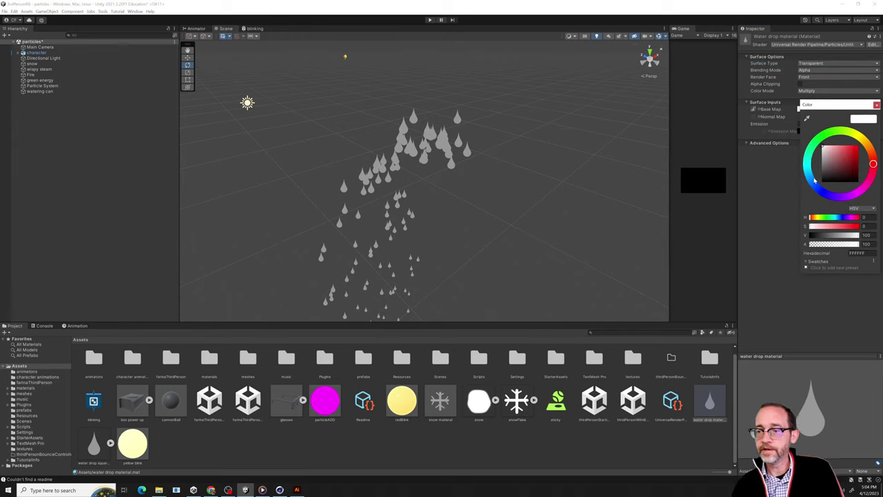
left_click(814, 181)
left_click(845, 136)
left_click_drag(845, 135, 838, 135)
mouse_move(811, 179)
left_mouse_down()
mouse_move(814, 169)
mouse_move(826, 181)
left_mouse_up()
mouse_move(841, 149)
left_mouse_down()
mouse_move(824, 134)
mouse_move(842, 110)
left_mouse_up()
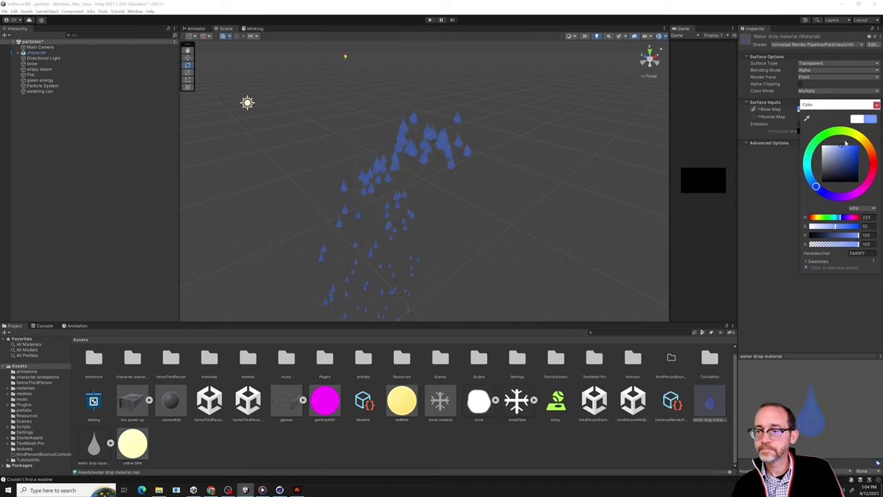
left_click_drag(842, 147, 833, 142)
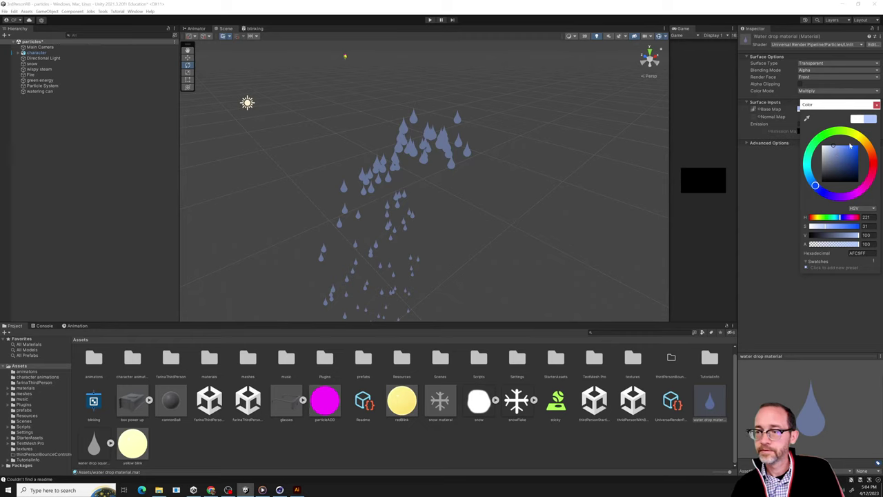
left_click_drag(843, 148, 841, 151)
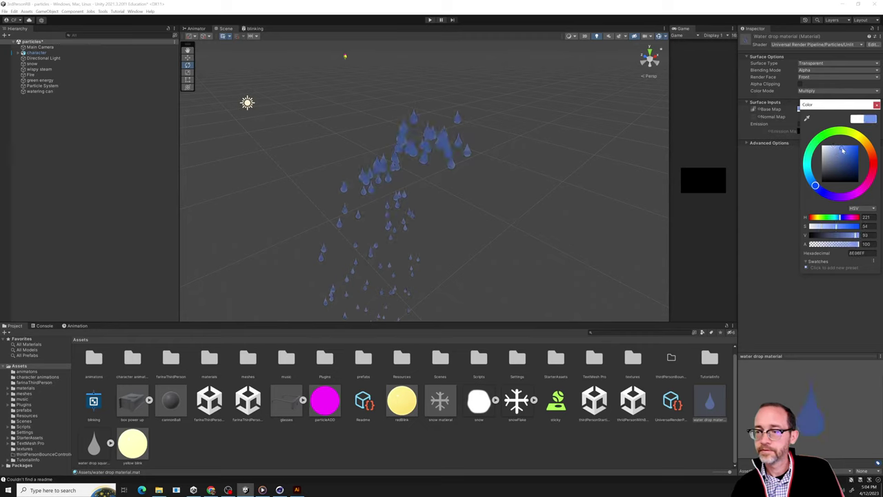
left_click(876, 104)
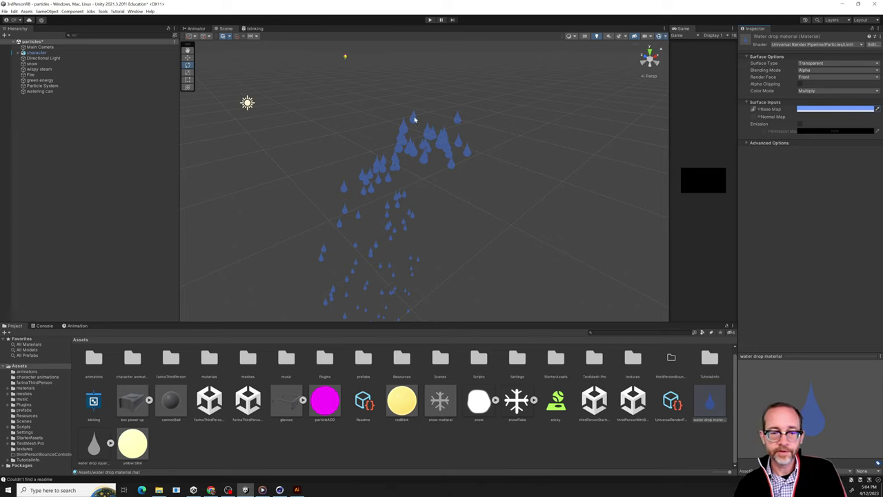
- Examine the blue water drop particles in the scene from different distances and angles
scroll(412, 191, "down", 5)
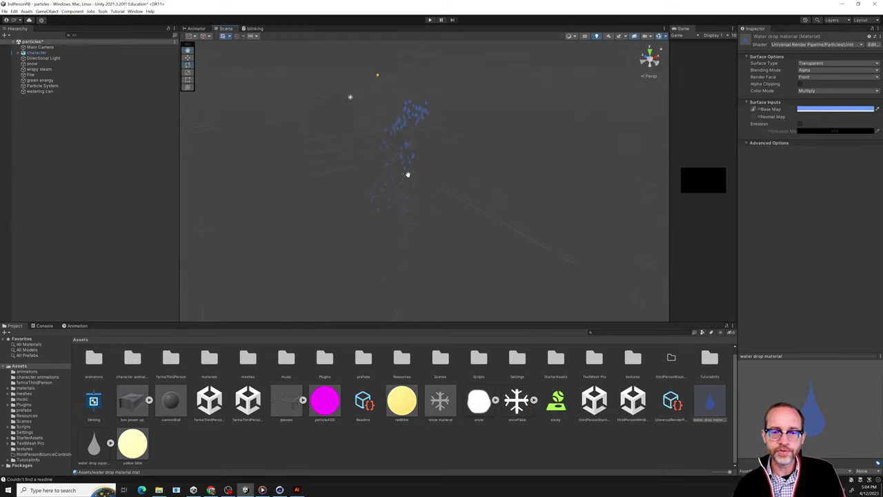
scroll(407, 175, "up", 4)
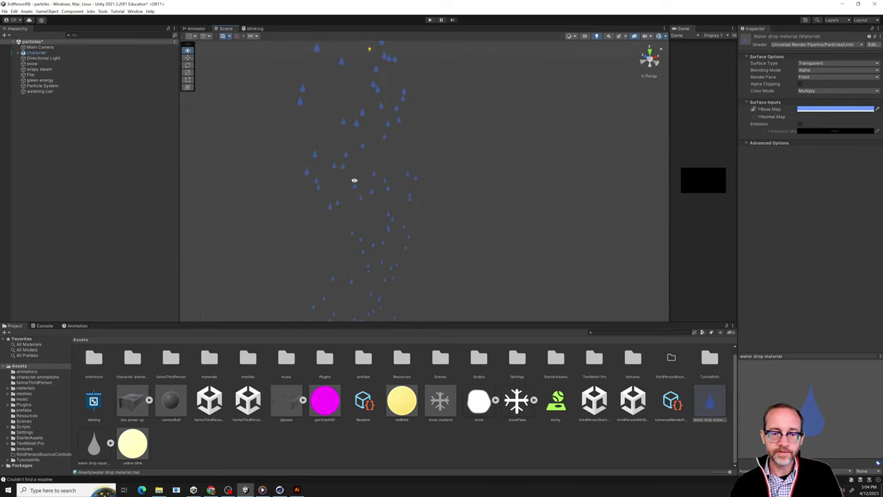
left_click_drag(354, 180, 354, 156, "alt")
scroll(356, 138, "down", 5)
scroll(534, 365, "up", 1)
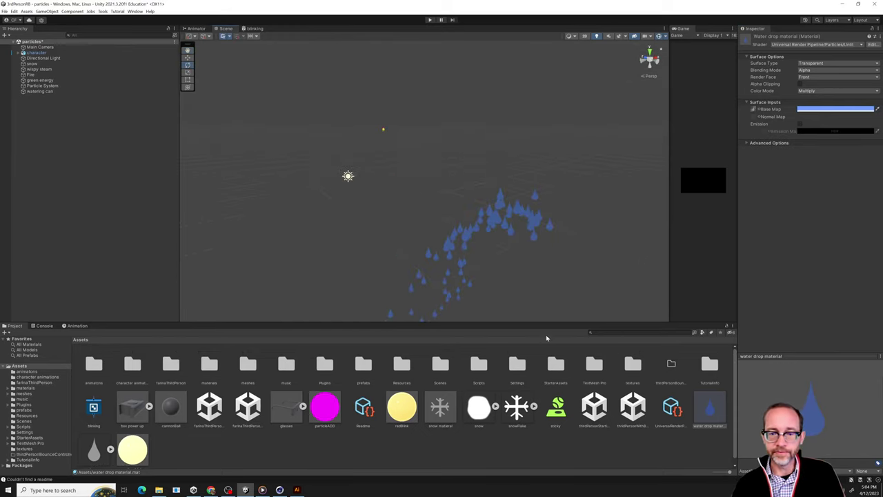
left_click_drag(546, 338, 529, 242, "alt")
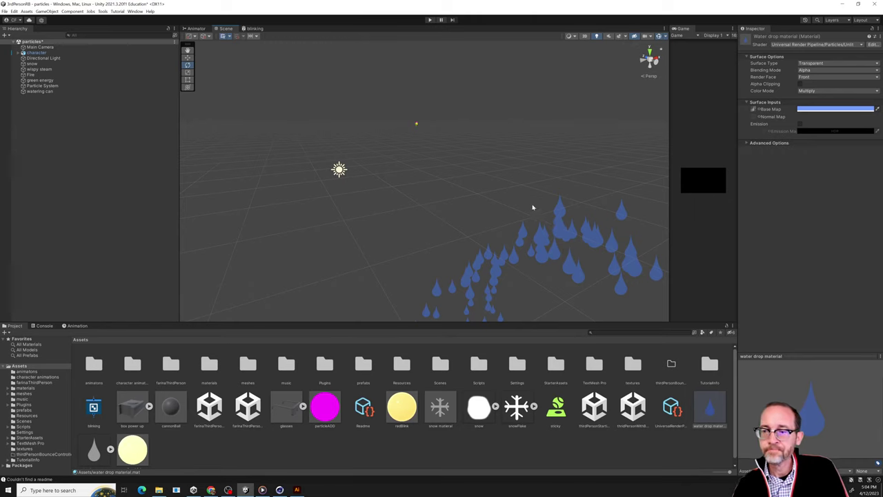
scroll(532, 207, "down", 2)
middle_click_drag(533, 210, 502, 176)
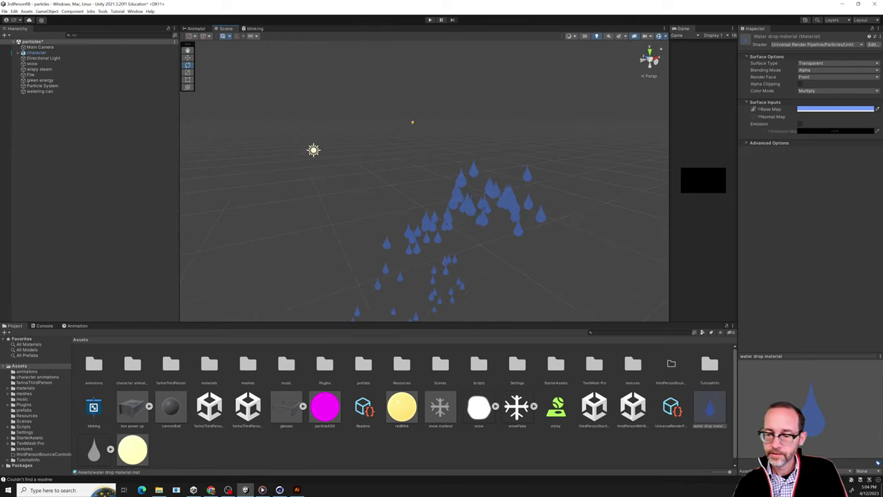
- Set the watering can particle system's Render Alignment to Velocity in its Renderer settings
left_click(66, 92)
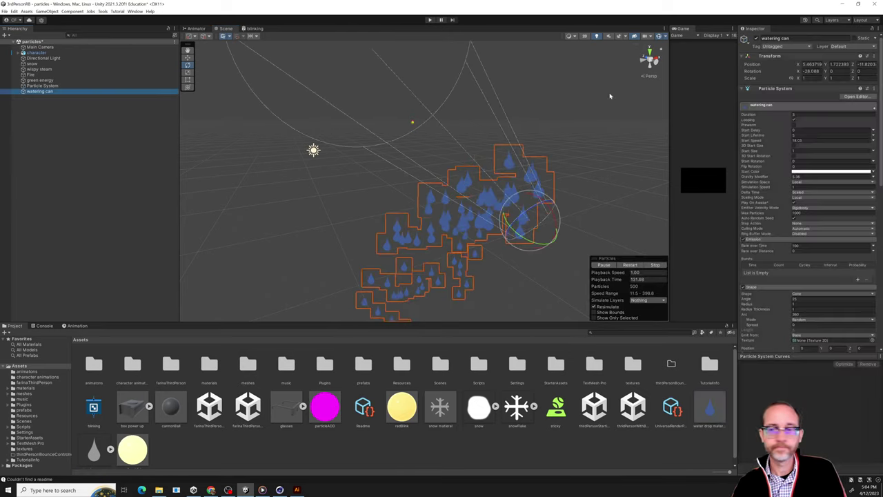
scroll(752, 206, "down", 10)
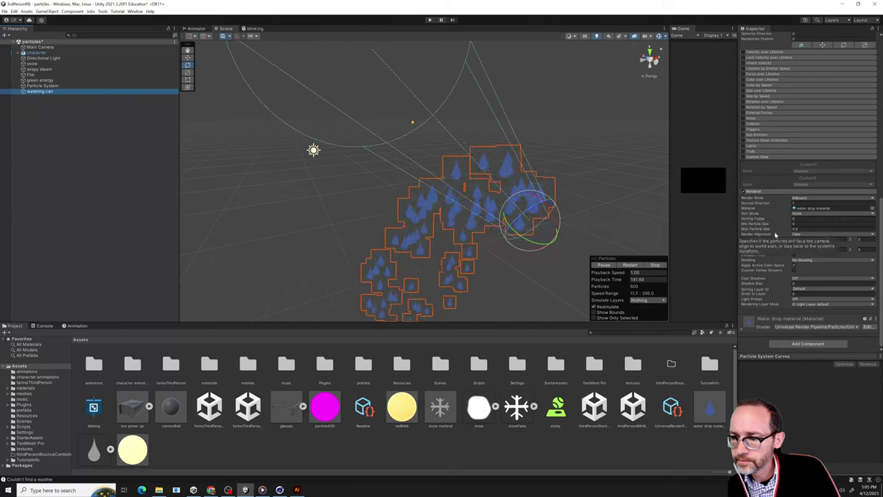
left_click(803, 235)
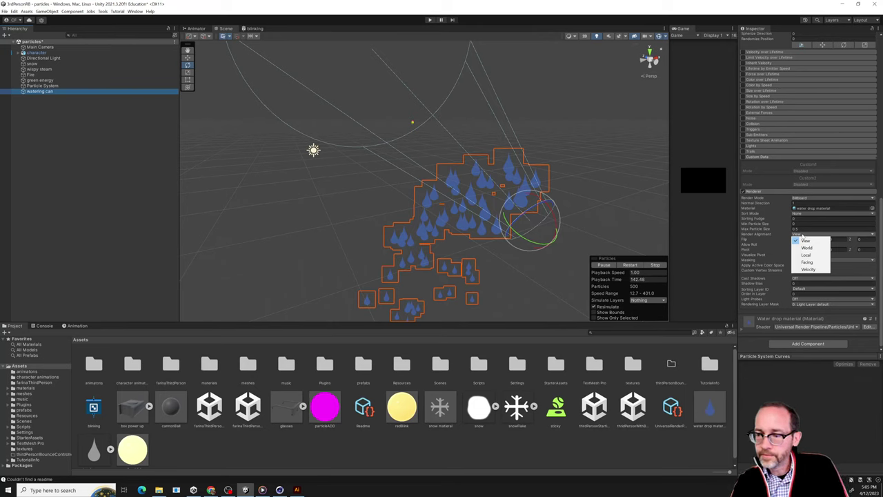
left_click(808, 269)
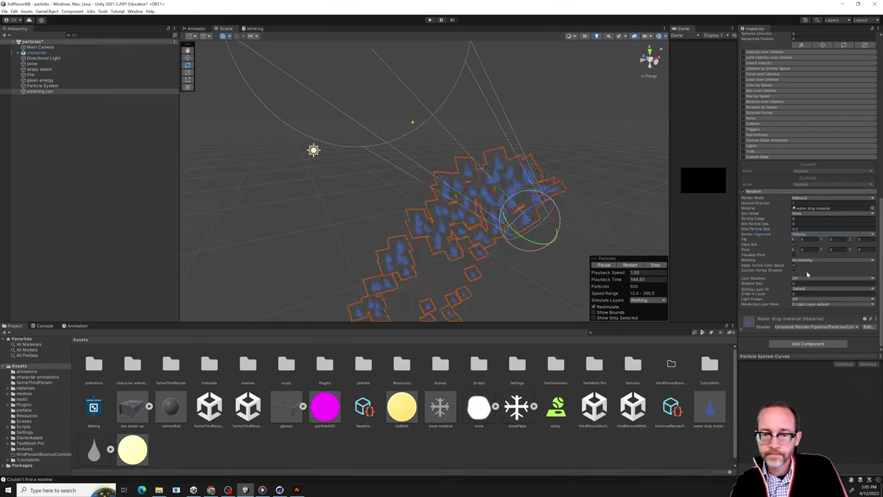
left_click(796, 234)
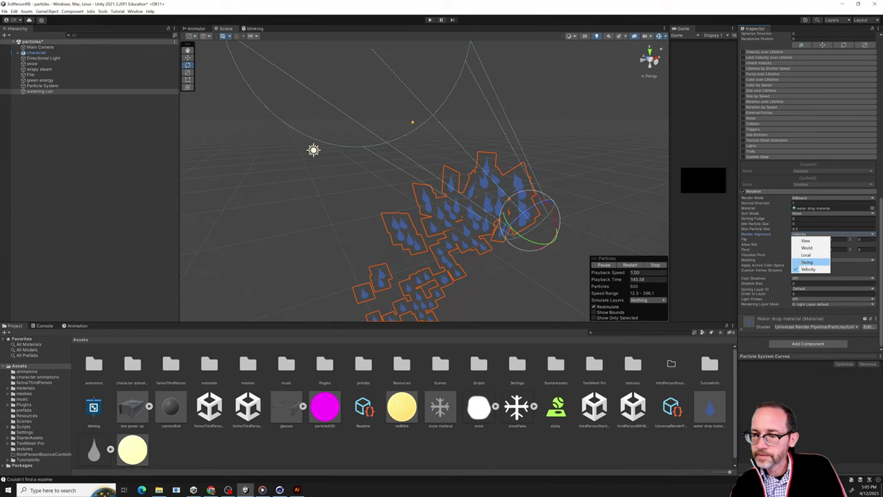
left_click(770, 235)
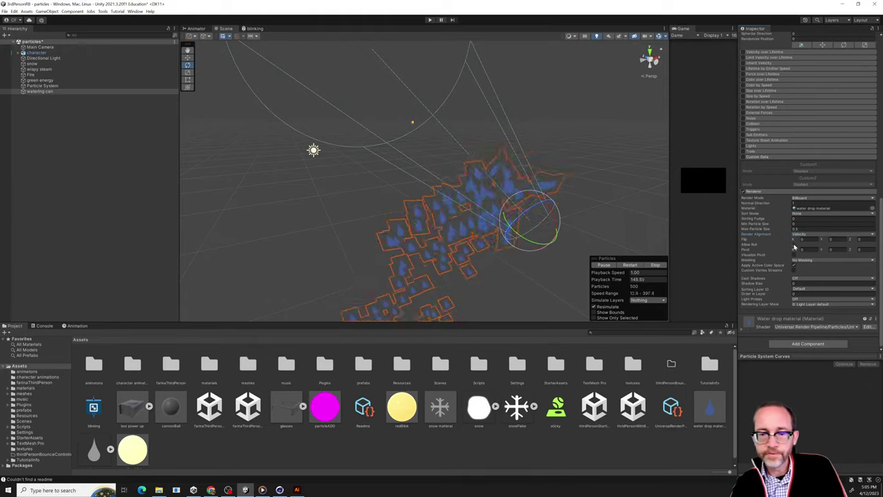
- Turn off Allow Roll for the watering can's particles and check how the drops are oriented
left_click(793, 245)
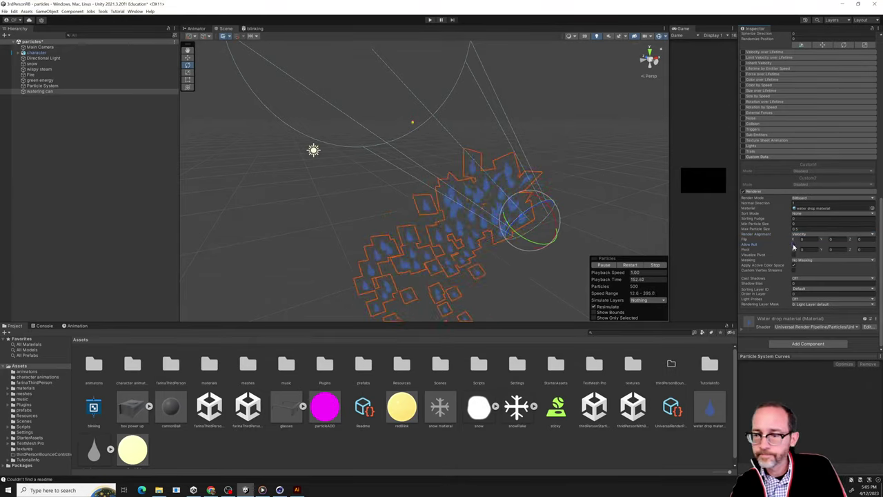
scroll(475, 252, "down", 1)
scroll(468, 254, "up", 2)
middle_click_drag(475, 260, 459, 244)
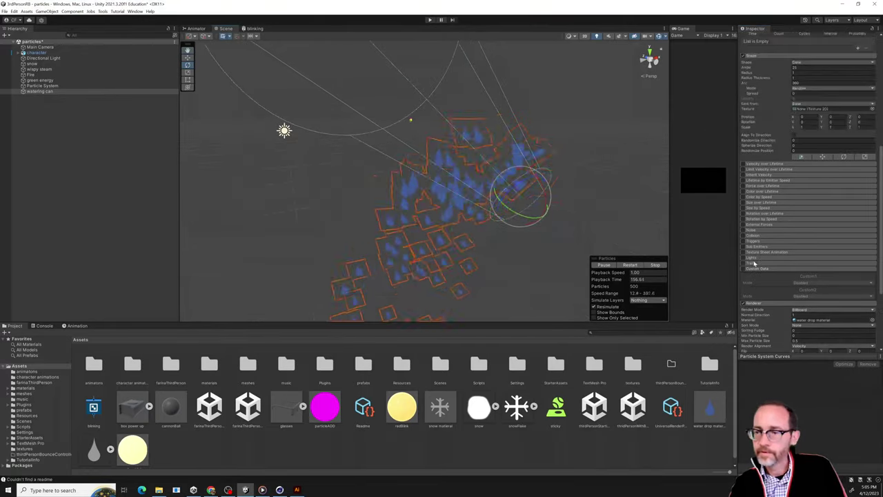
- Lighten the water drop material's Base Map tint to pale blue D3E1FF with saturation 17
left_click(95, 468)
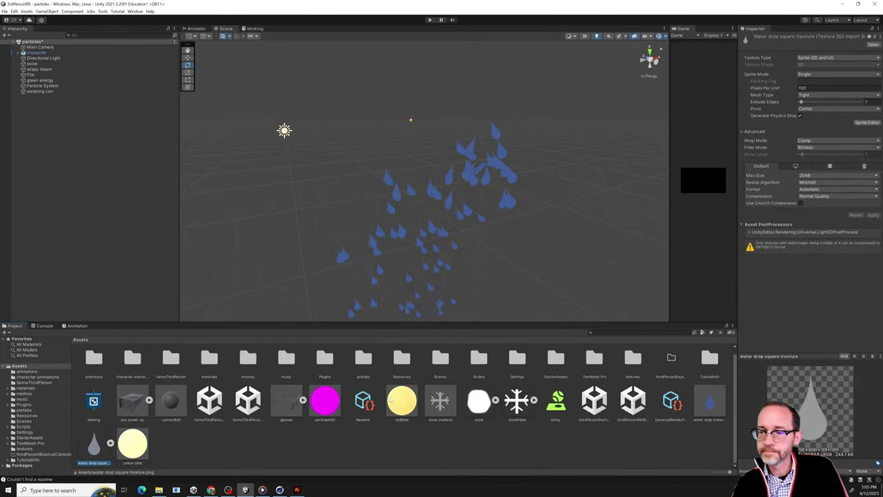
left_click(709, 403)
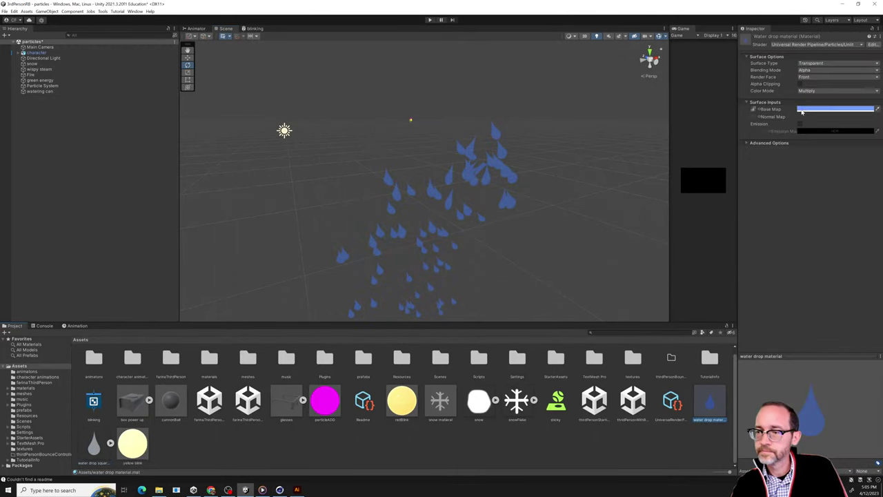
left_click(802, 109)
left_click_drag(831, 152, 828, 146)
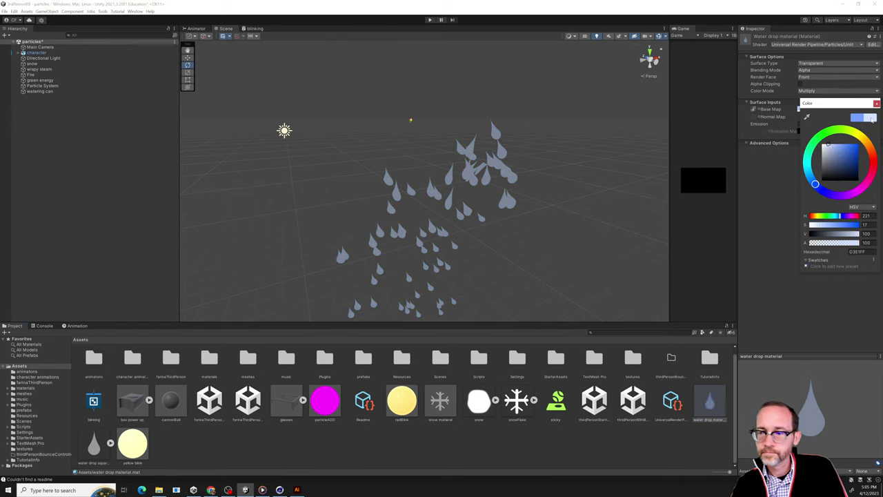
left_click(876, 104)
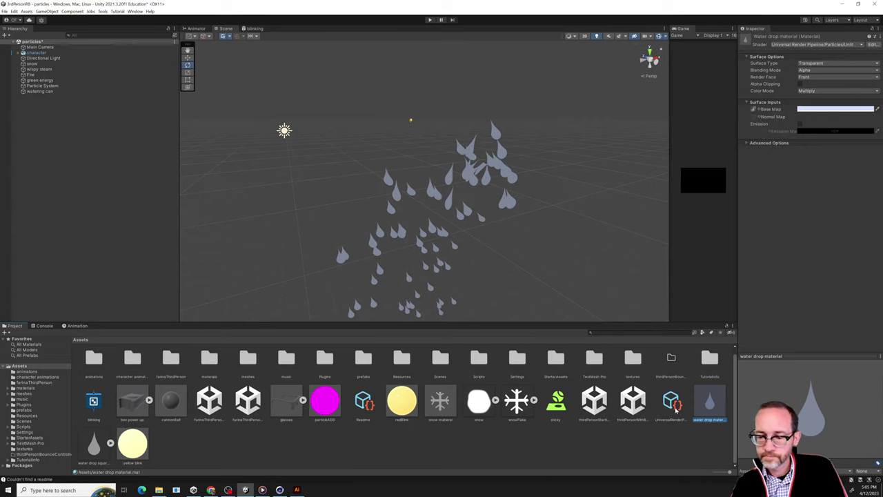
- Select the watering can particle system and bring up its Renderer settings
left_click(66, 91)
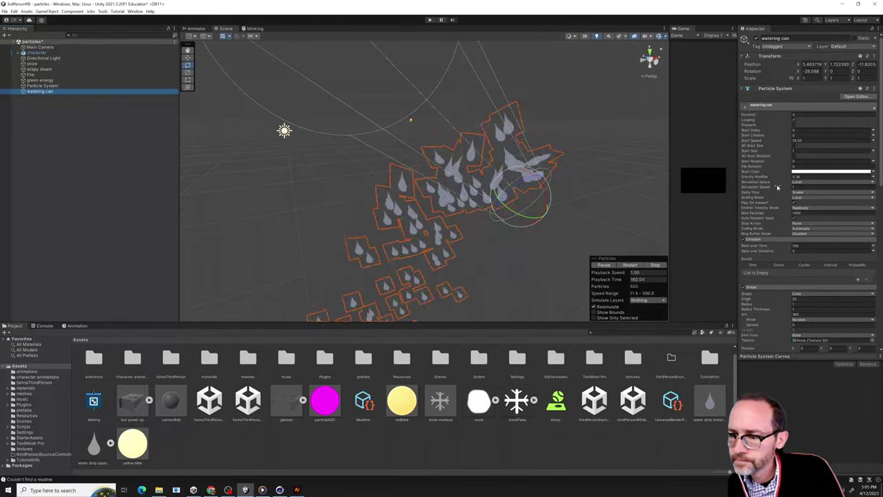
scroll(779, 175, "down", 5)
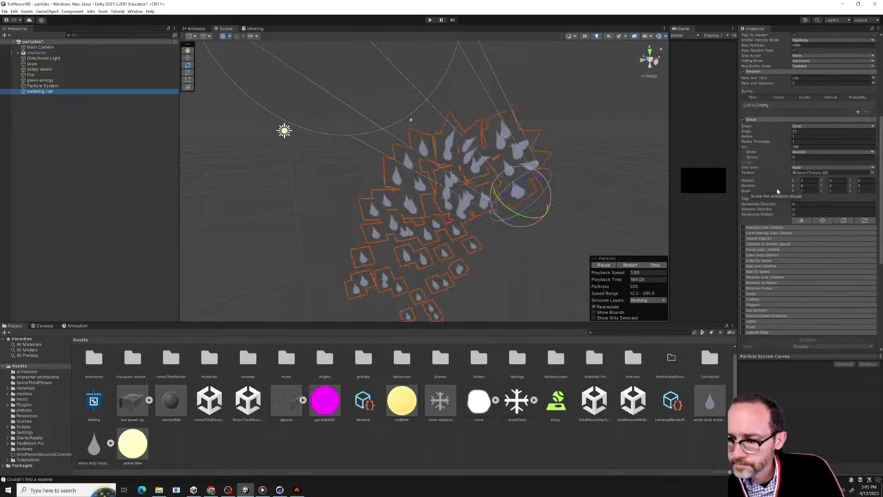
scroll(780, 221, "down", 3)
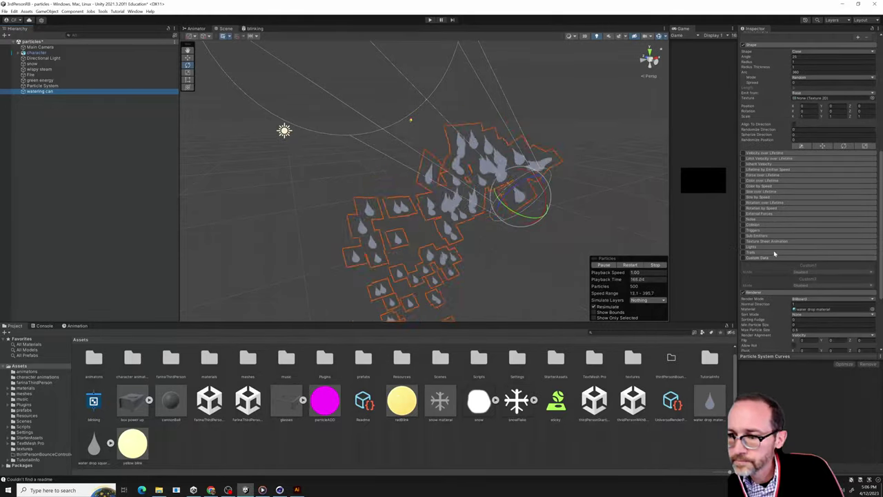
scroll(763, 175, "down", 2)
scroll(764, 174, "down", 2)
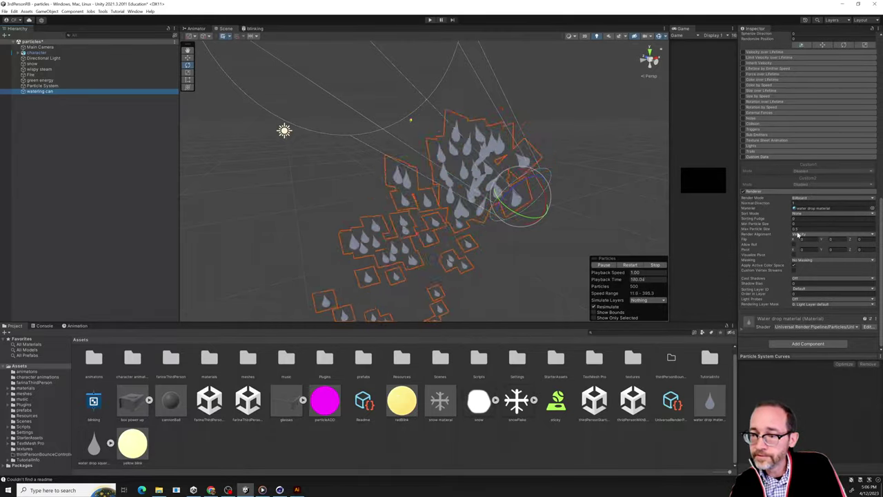
- Try the Facing, Local and World options for the Render Alignment, then return it to Velocity
left_click(800, 234)
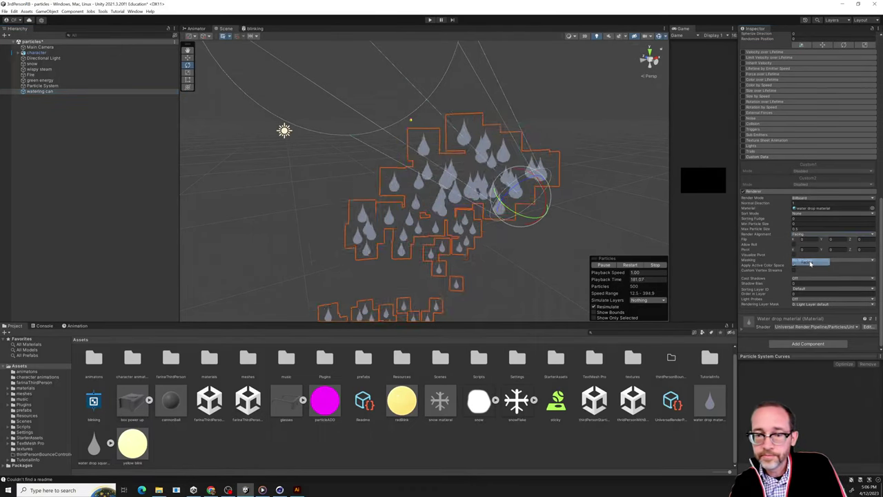
left_click(806, 262)
left_click(807, 238)
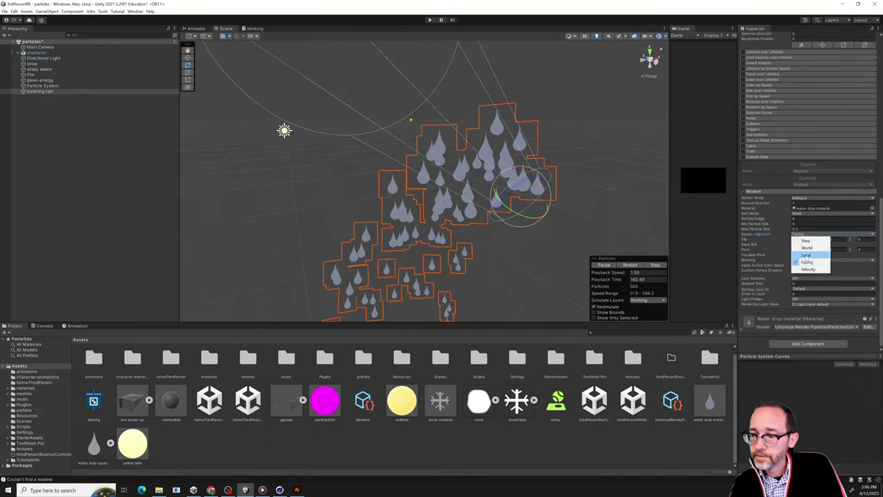
left_click(807, 254)
left_click(804, 237)
left_click(807, 247)
left_click(806, 238)
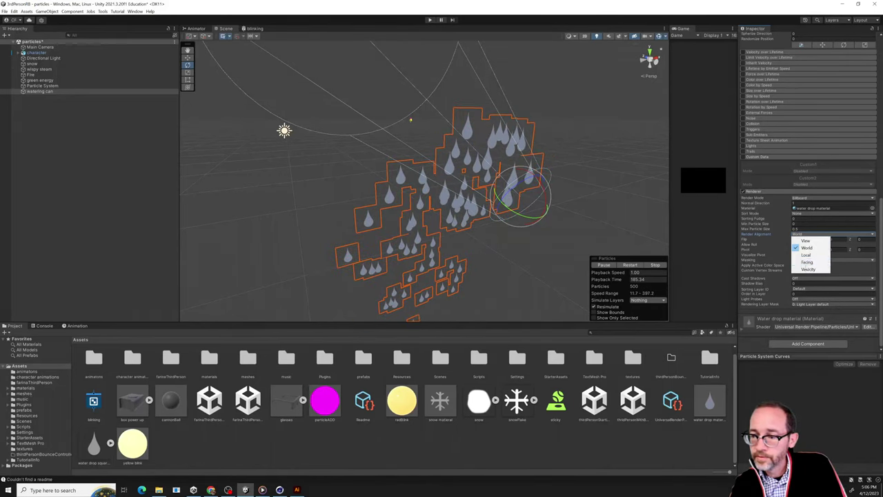
left_click(807, 270)
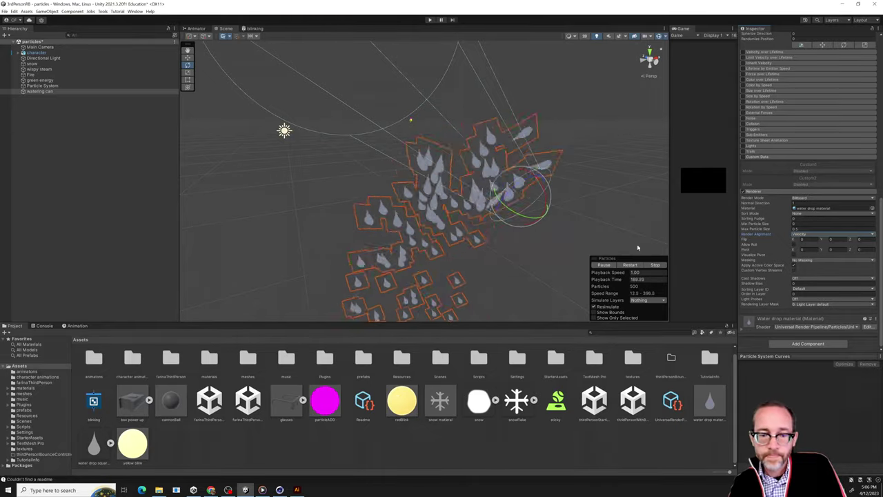
- Try Flip 1 on all axes, Allow Roll on, and a Pivot of 1, 1, 90 for the watering can's particles
scroll(497, 252, "down", 3)
left_click_drag(516, 273, 524, 237, "alt")
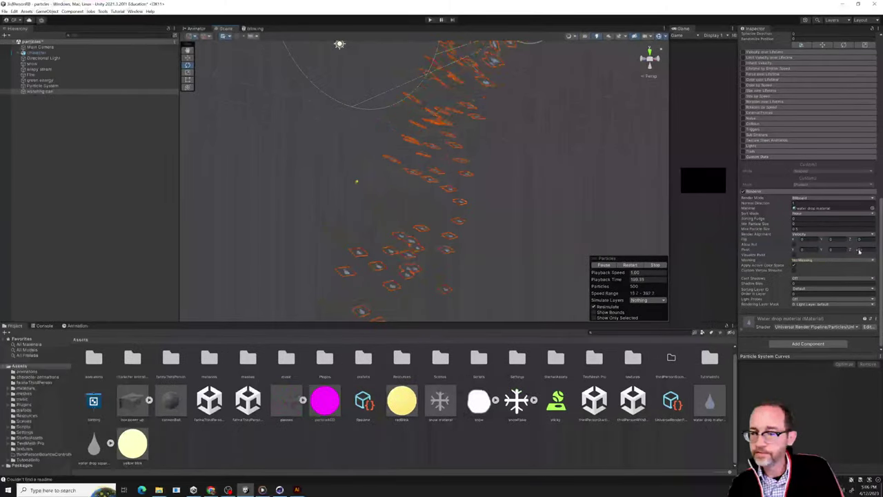
left_click_drag(860, 250, 849, 251)
type("1")
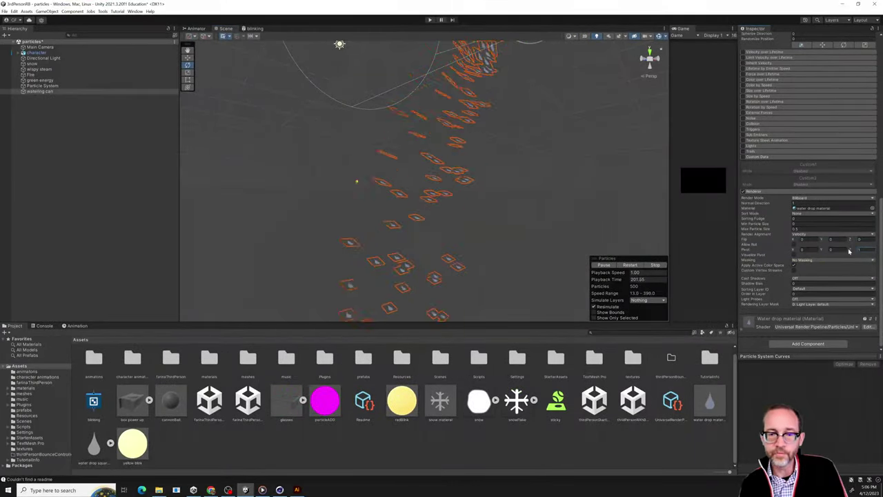
type("1")
key("Return")
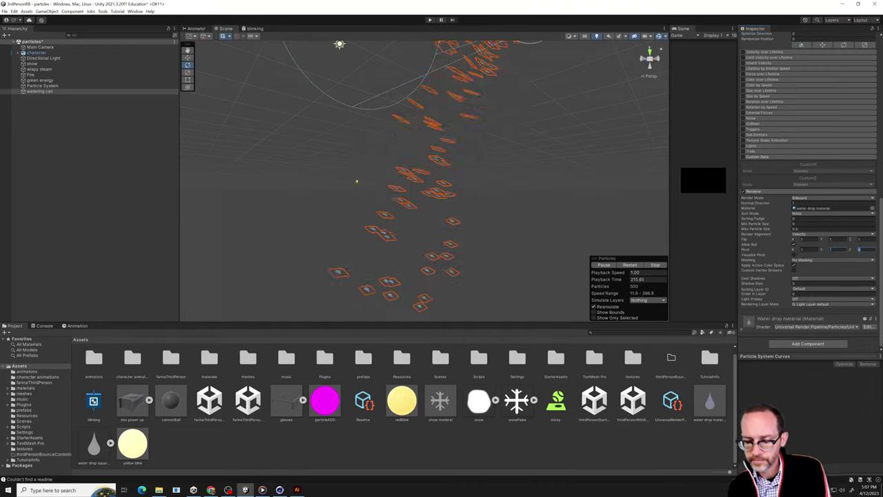
type("90")
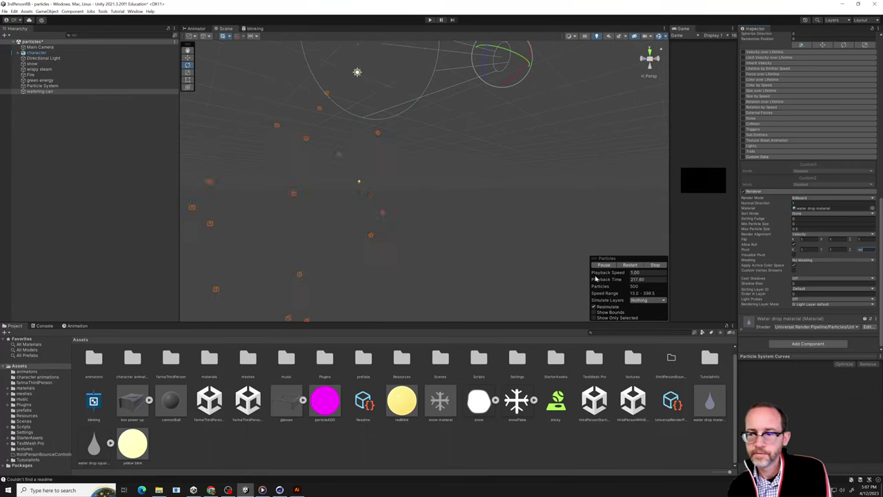
- Reset Flip Y, Flip Z and all Pivot values to 0 and turn Allow Roll off
left_click(861, 239)
type("0")
left_click(832, 240)
left_click(862, 249)
type("0")
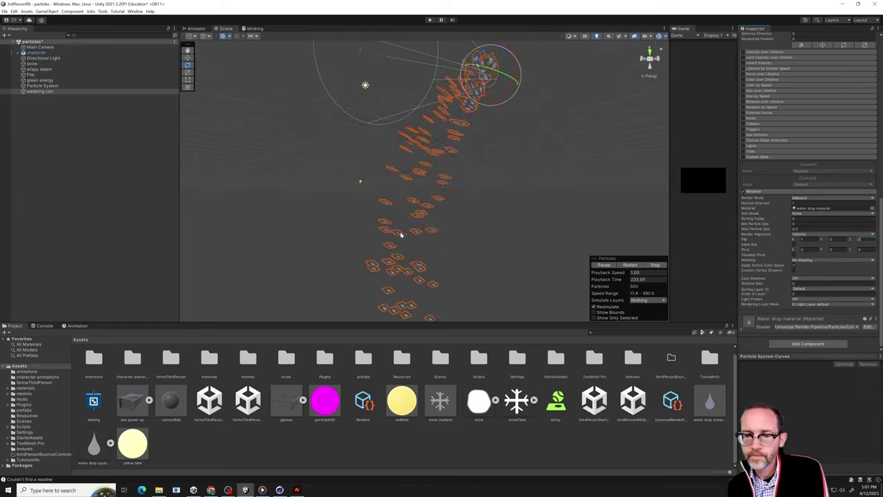
- Try the Vertical Billboard render mode for the watering can's particles
left_click_drag(450, 237, 561, 124, "alt")
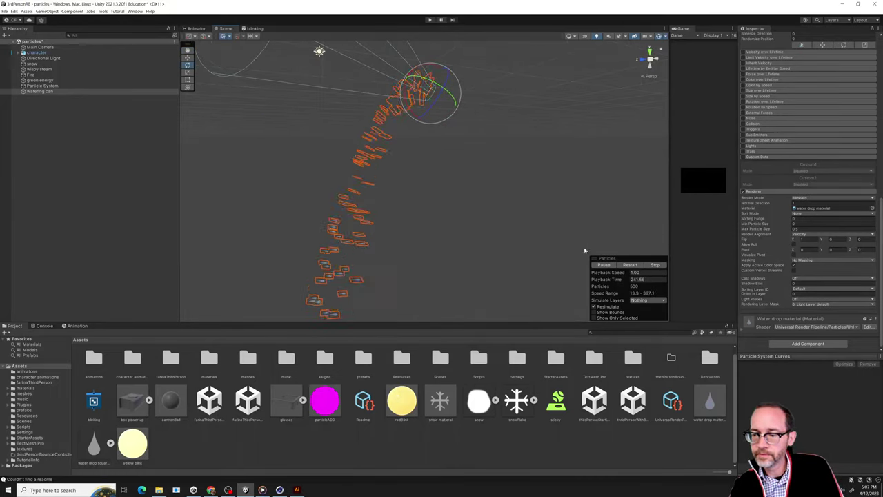
left_click_drag(586, 250, 446, 185, "alt")
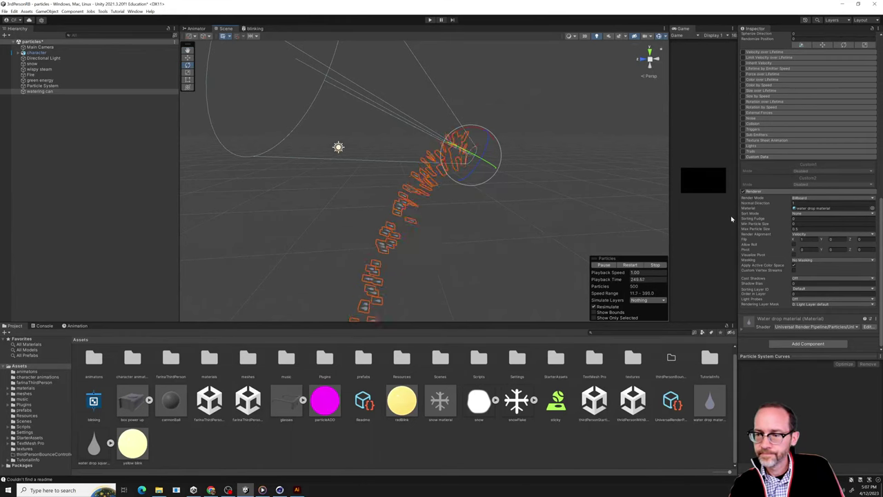
left_click(821, 198)
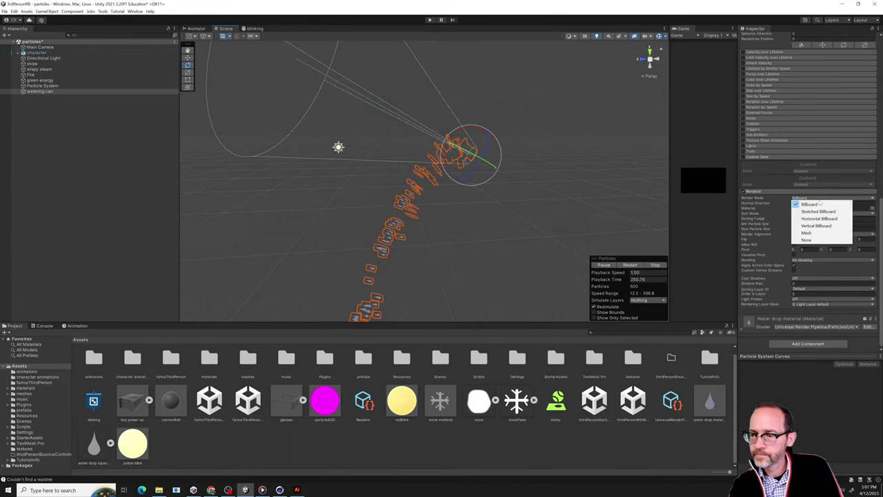
left_click(808, 204)
left_click(814, 213)
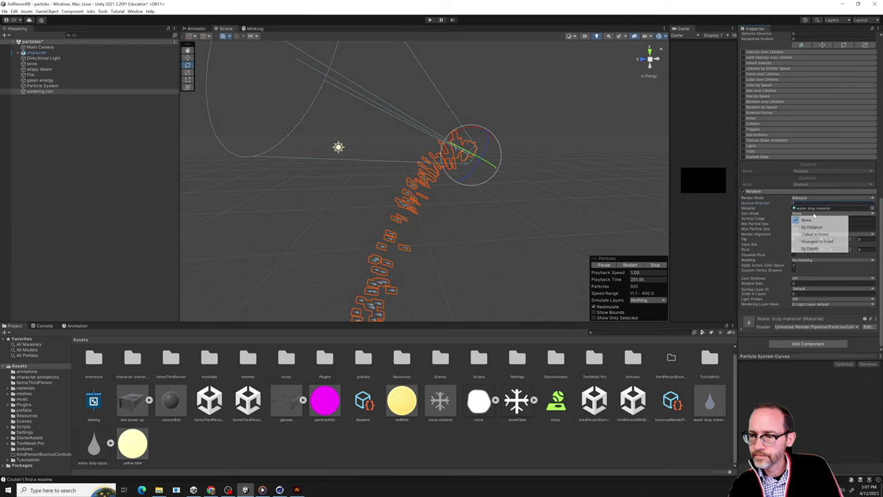
left_click(786, 215)
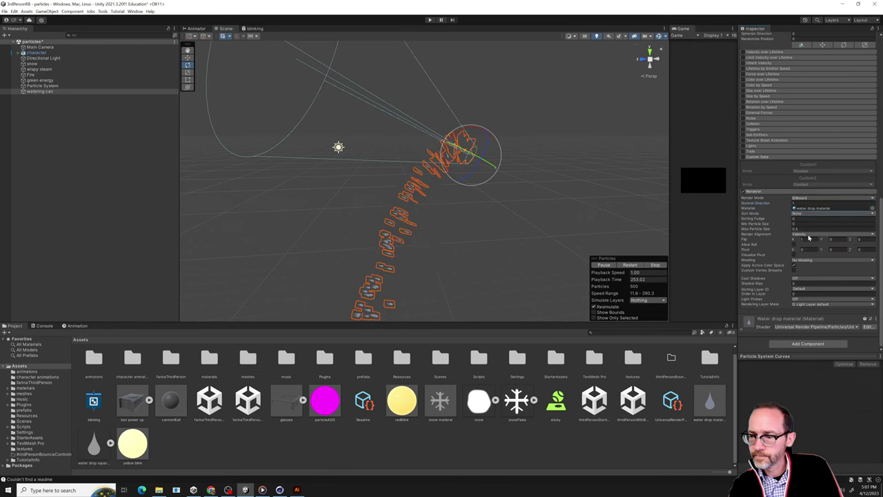
left_click(808, 199)
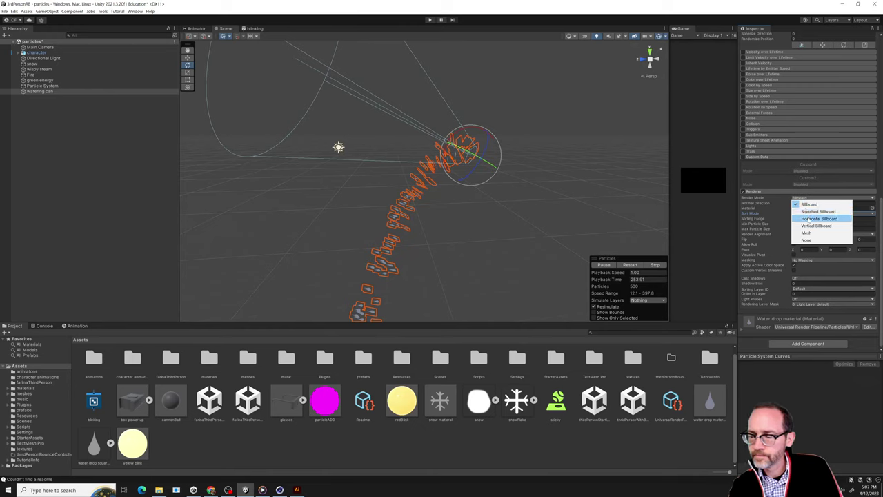
left_click(811, 226)
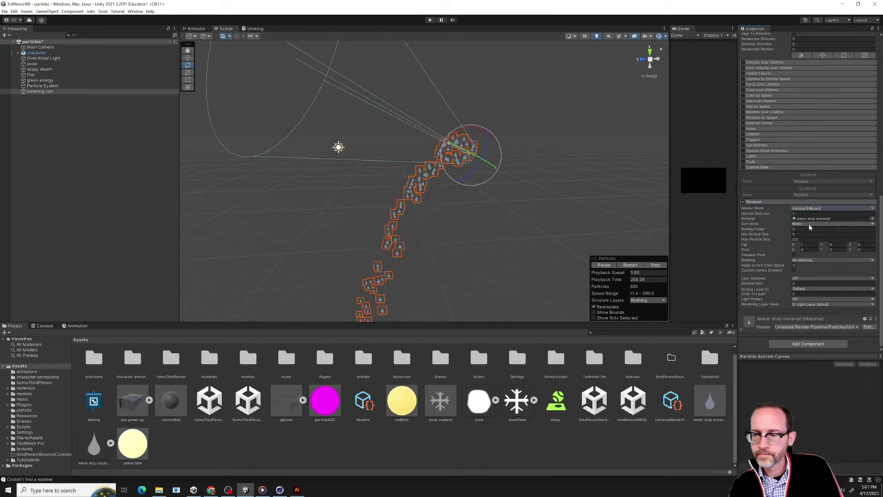
- Set the watering can's Render Mode to Mesh and check the drops from several angles
left_click(821, 208)
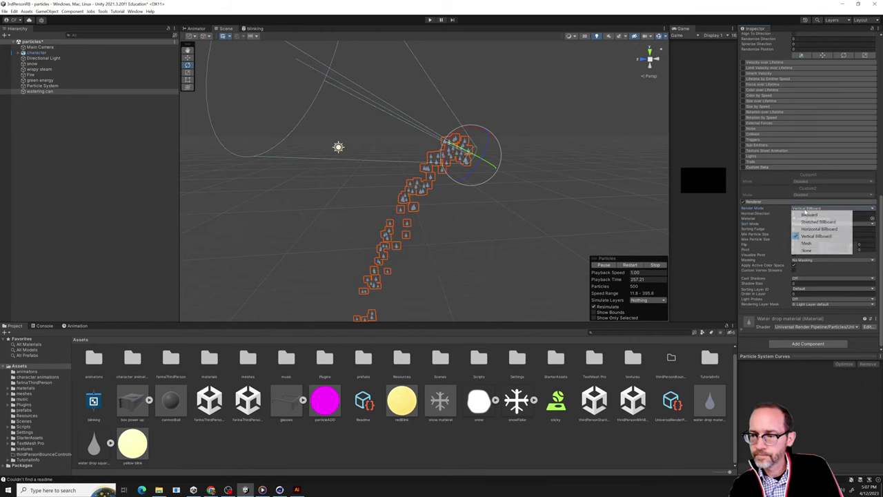
left_click(812, 245)
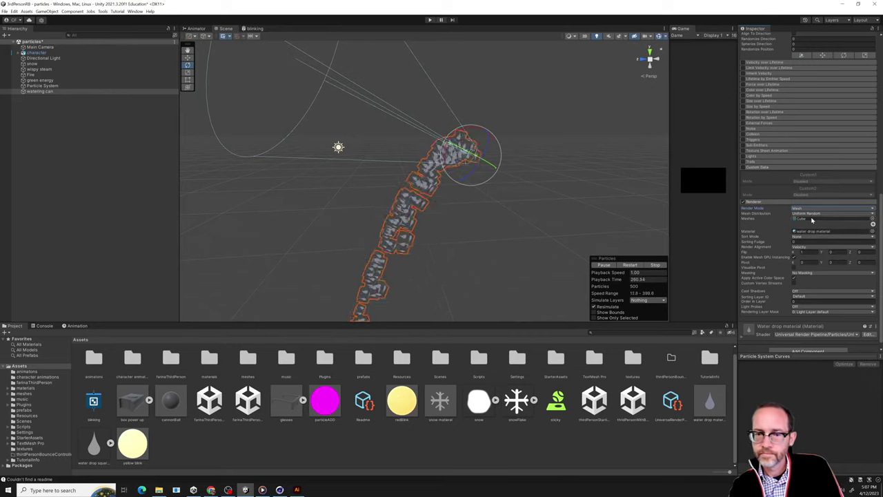
left_click_drag(562, 217, 611, 225, "alt")
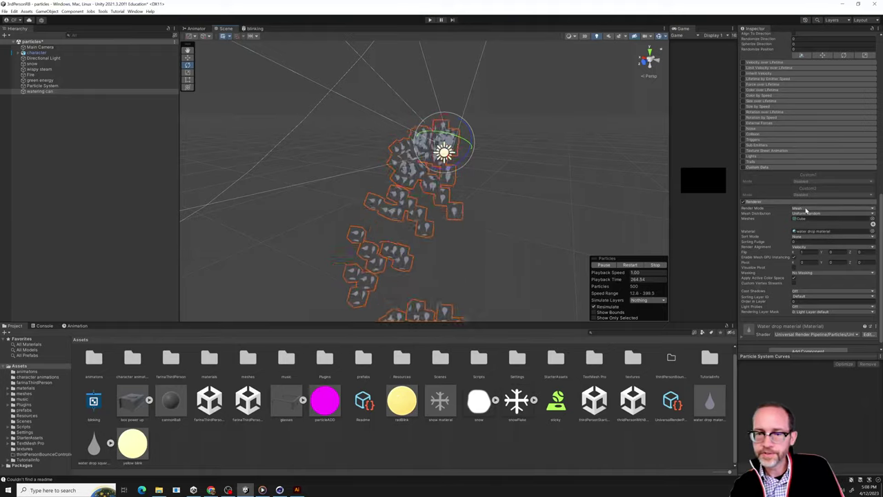
left_click_drag(499, 179, 553, 181, "alt")
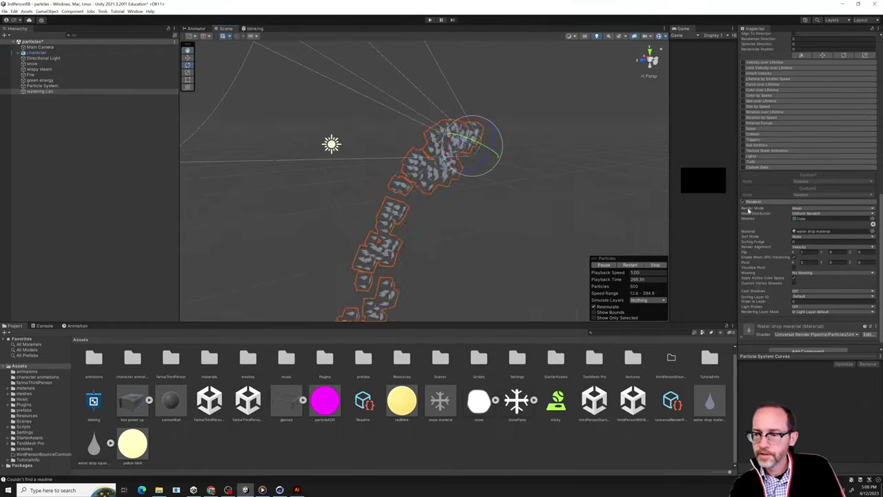
- Replace the Cube particle mesh with the Plane mesh
left_click(872, 224)
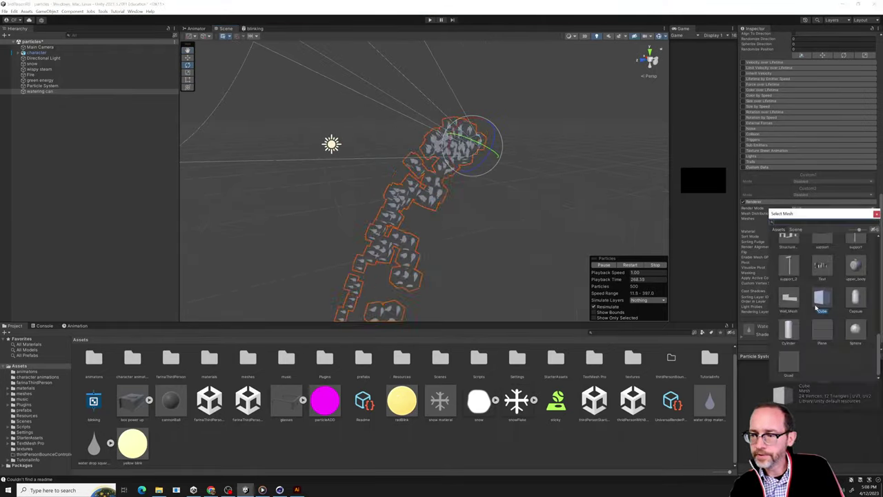
scroll(817, 307, "up", 10)
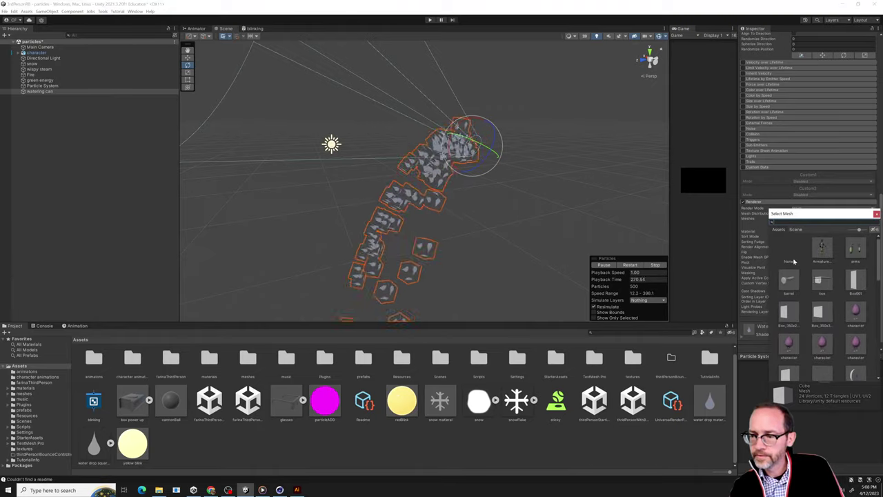
scroll(800, 266, "down", 10)
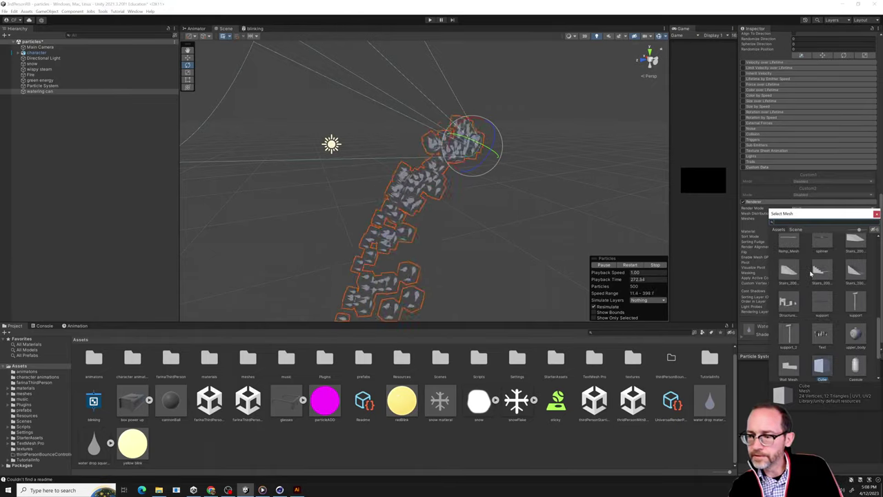
scroll(811, 274, "down", 2)
double_click(822, 336)
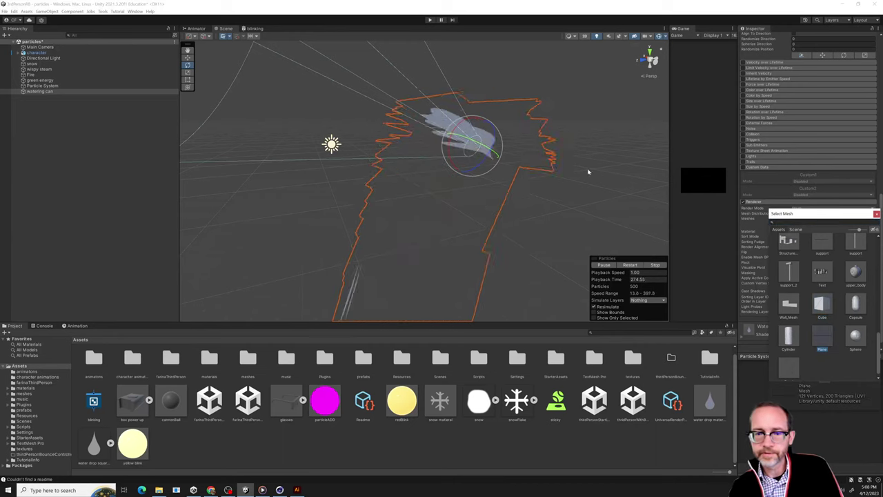
- Examine the plane-mesh drops from several sides and set the Renderer's Flip X to 0
scroll(526, 186, "down", 4)
middle_click_drag(513, 221, 503, 110)
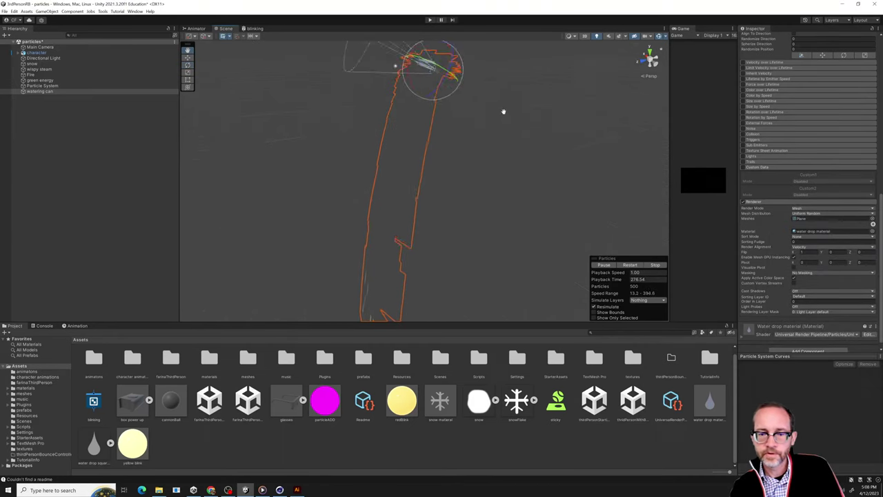
left_click_drag(547, 121, 437, 142, "alt")
middle_click_drag(438, 142, 536, 331)
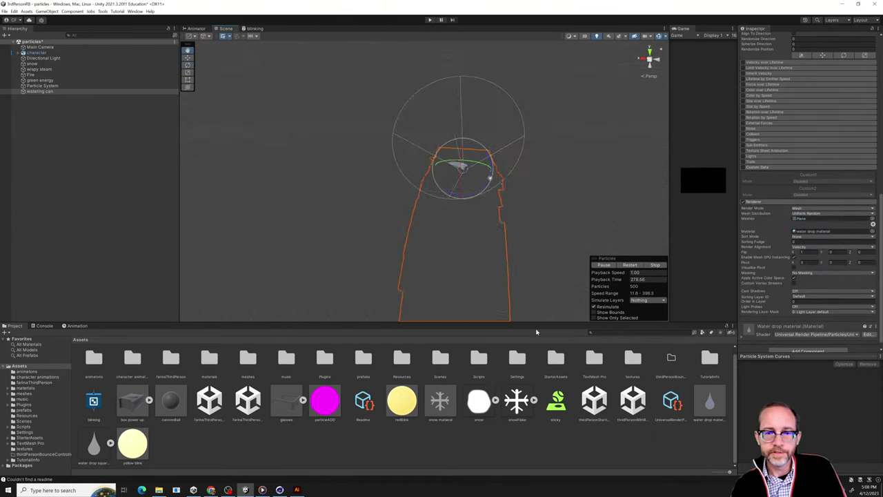
left_click_drag(541, 214, 453, 211, "alt")
scroll(557, 221, "up", 3)
right_click_drag(557, 221, 519, 214)
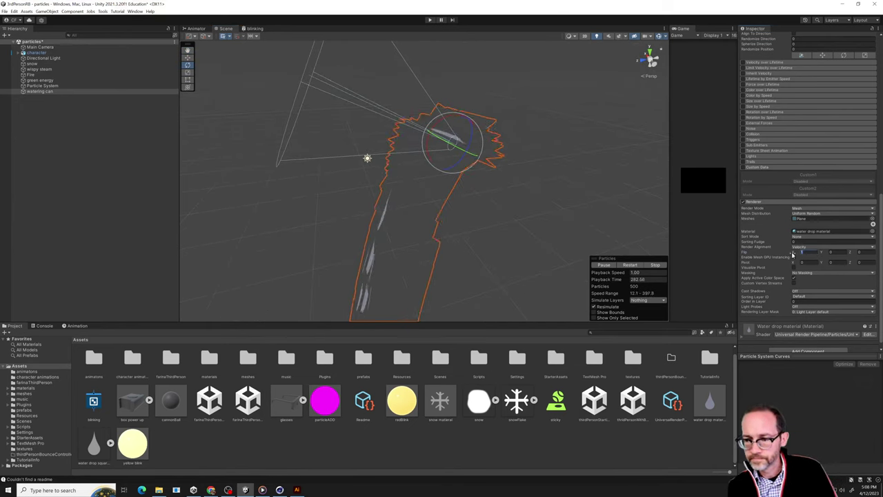
right_click_drag(646, 228, 627, 218)
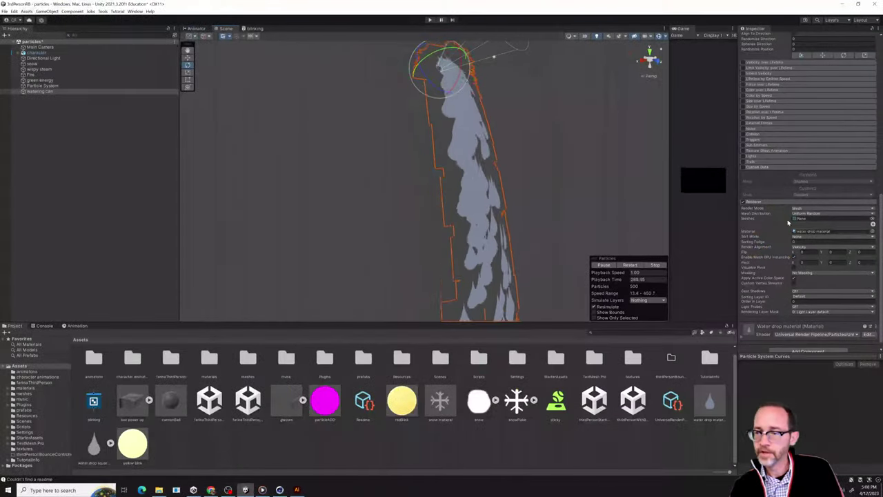
- Check the drop stream from other angles and go back to the watering can's main particle settings
left_click_drag(544, 82, 558, 122, "alt")
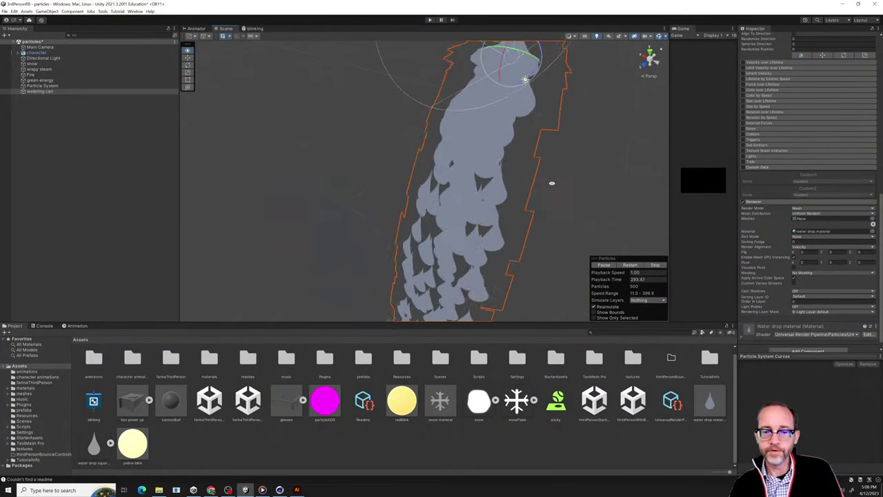
scroll(778, 107, "up", 15)
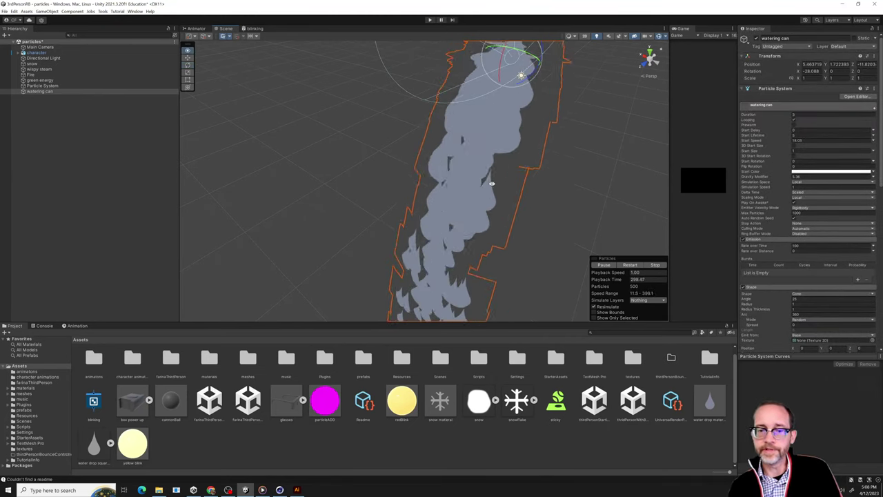
mouse_move(491, 183)
left_mouse_down("alt")
mouse_move(522, 182)
mouse_move(550, 161)
mouse_move(483, 190)
left_mouse_up("alt")
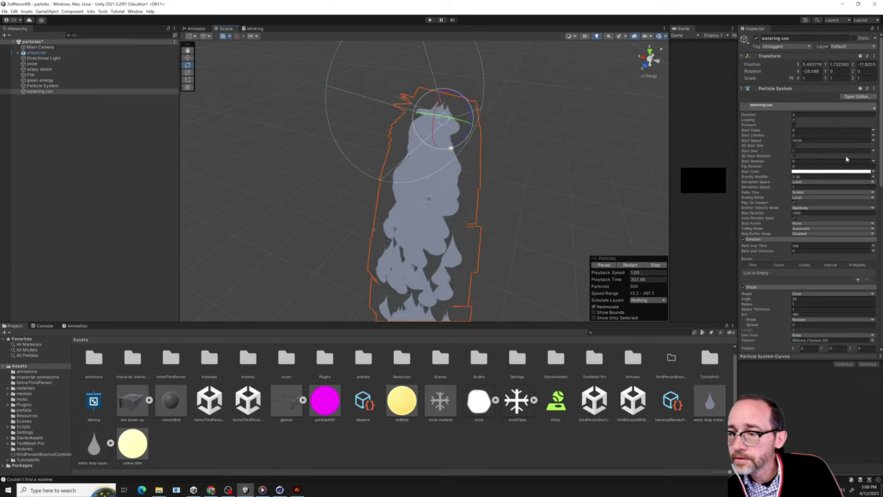
- Make the watering can's Start Size random between the constants 0.1 and 0.3, and check the smaller drops from the side
left_click(872, 150)
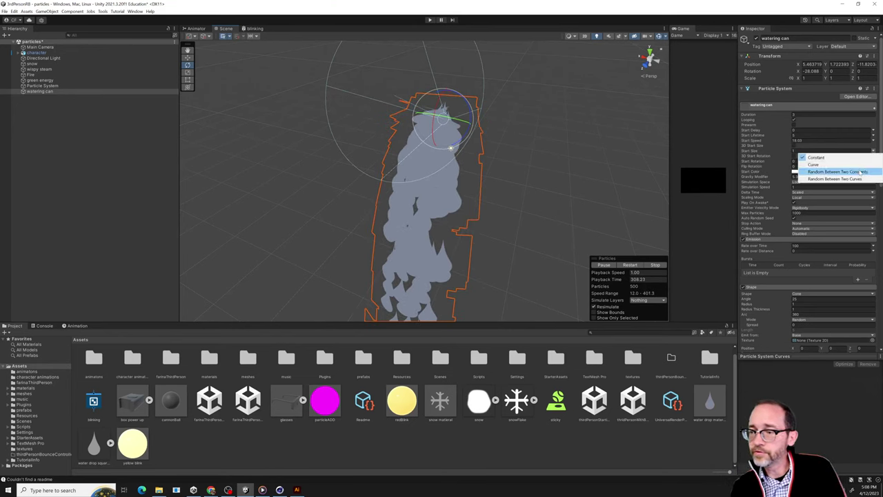
left_click(860, 172)
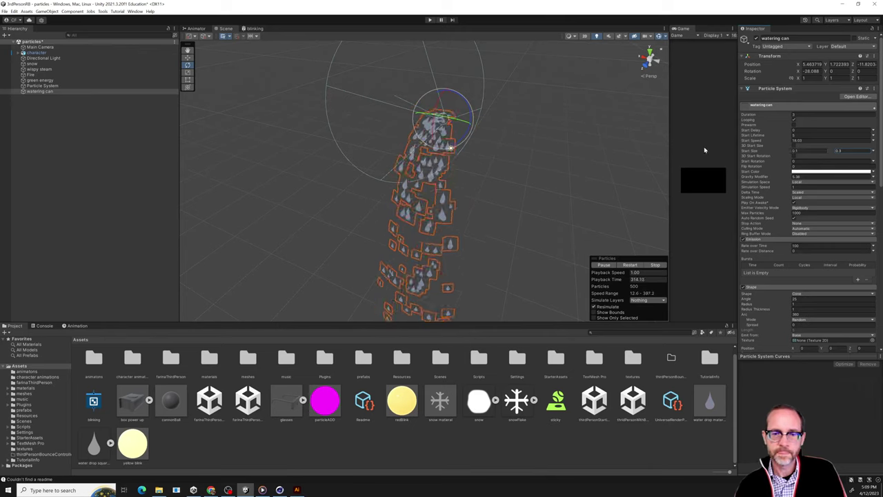
left_click_drag(463, 166, 619, 173, "alt")
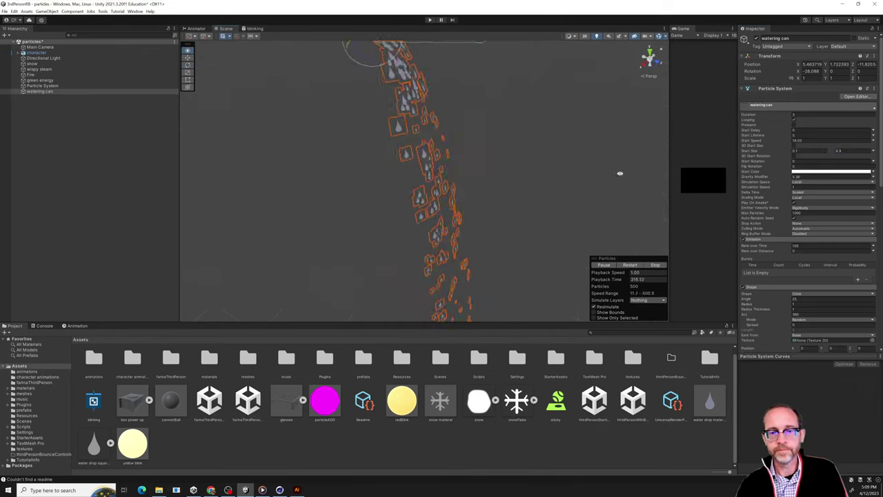
right_click_drag(619, 173, 469, 207)
- Add a 3D cube to the scene and set its scale to 30 on X, Y and Z
left_click(6, 35)
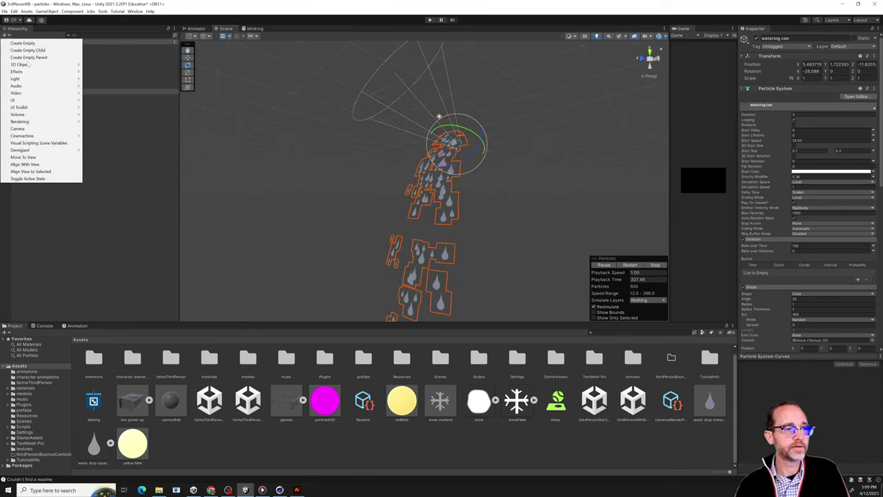
mouse_move(31, 64)
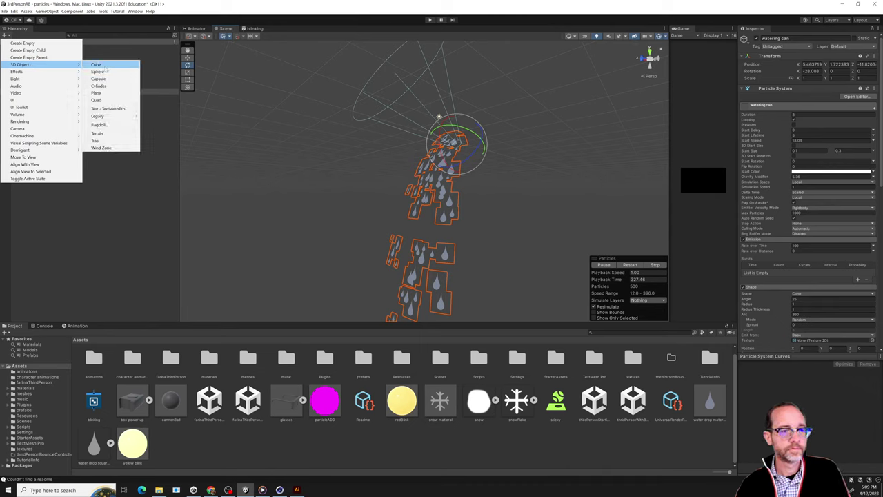
left_click(96, 65)
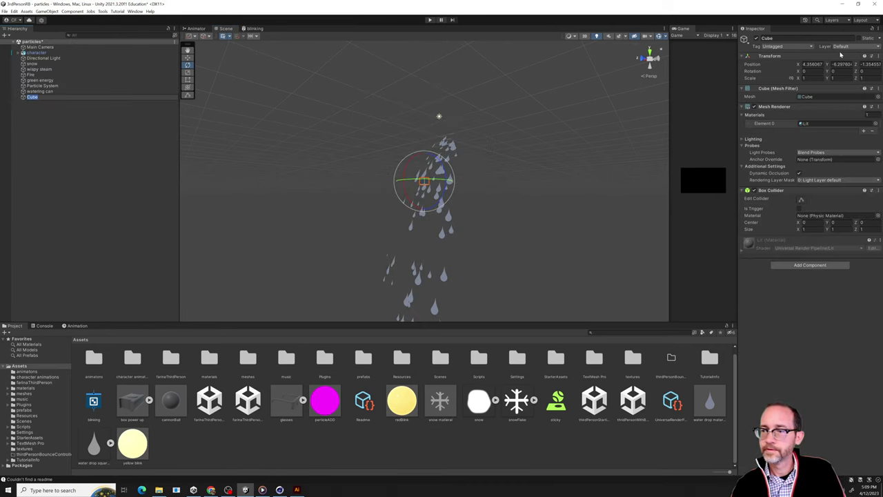
left_click(804, 78)
type("30")
key("Tab")
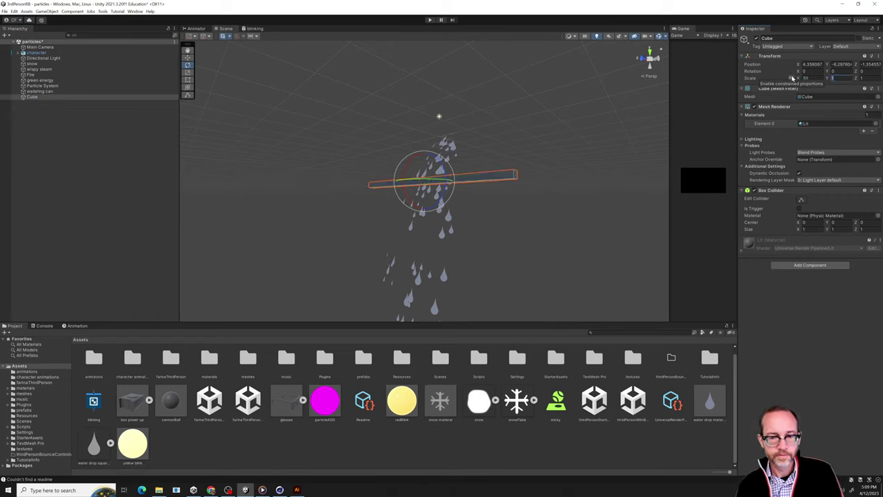
type("30")
key("Tab")
type("30")
key("Return")
left_click_drag(382, 73, 474, 245, "alt")
- Try the redBlink material on the cube, and replace it with the check material from the materials folder
left_click_drag(402, 400, 419, 212)
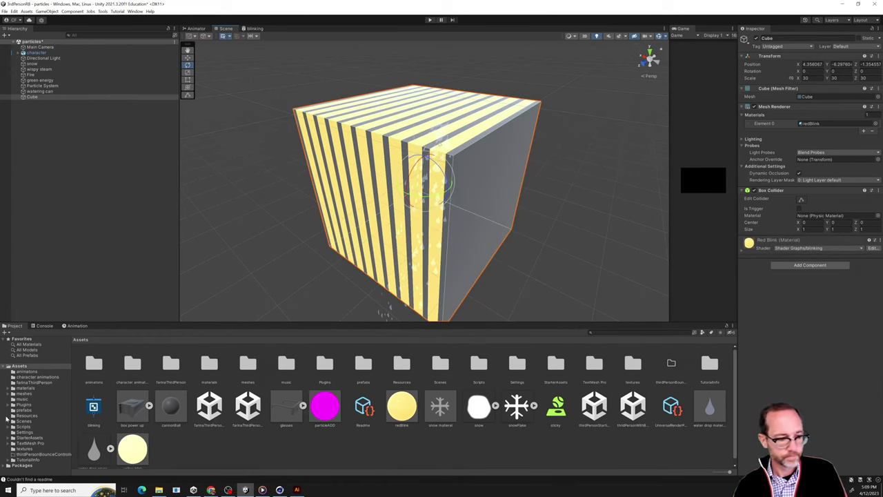
left_click(25, 387)
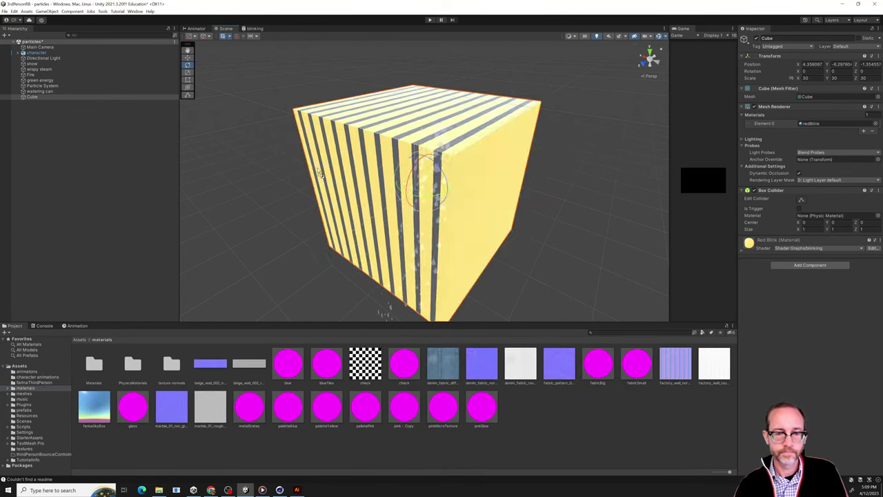
left_click_drag(320, 175, 319, 178)
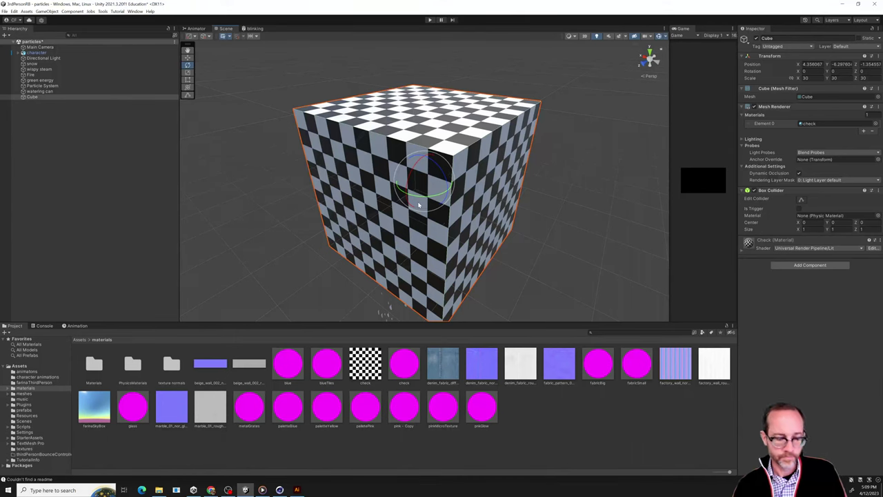
- Move the checkered cube back along Z so that it stands behind the stream of drops
scroll(418, 198, "down", 2)
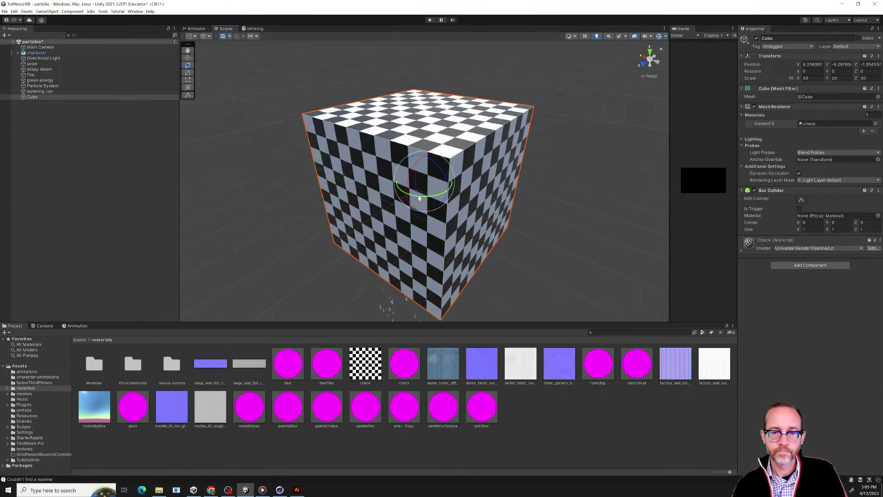
key("w")
left_click_drag(417, 188, 475, 151)
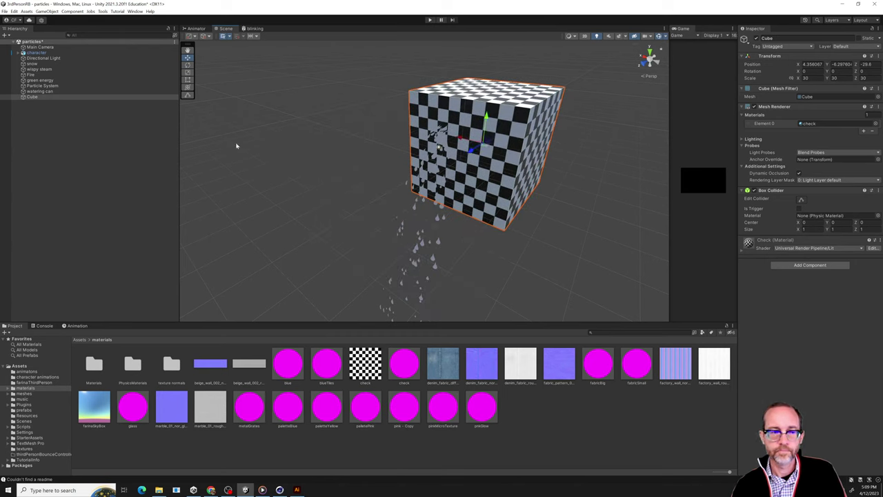
- Change the water drop material's Base Map color to dark blue
left_click(50, 93)
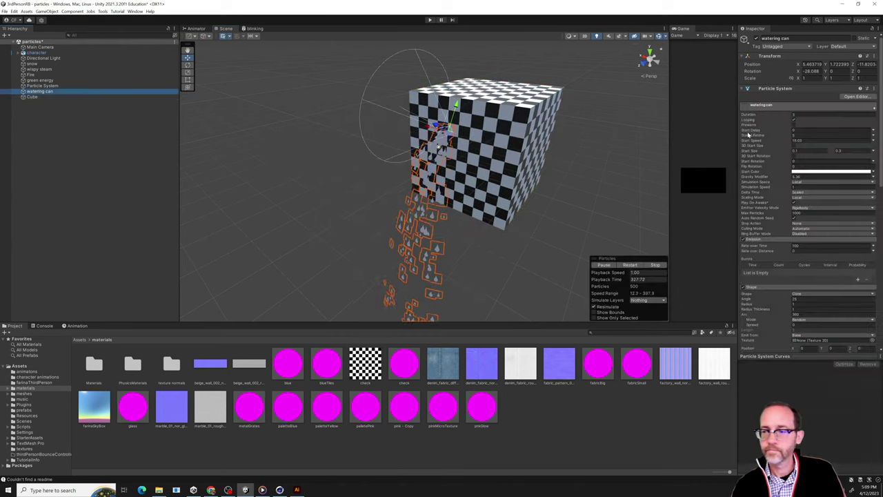
left_click(22, 366)
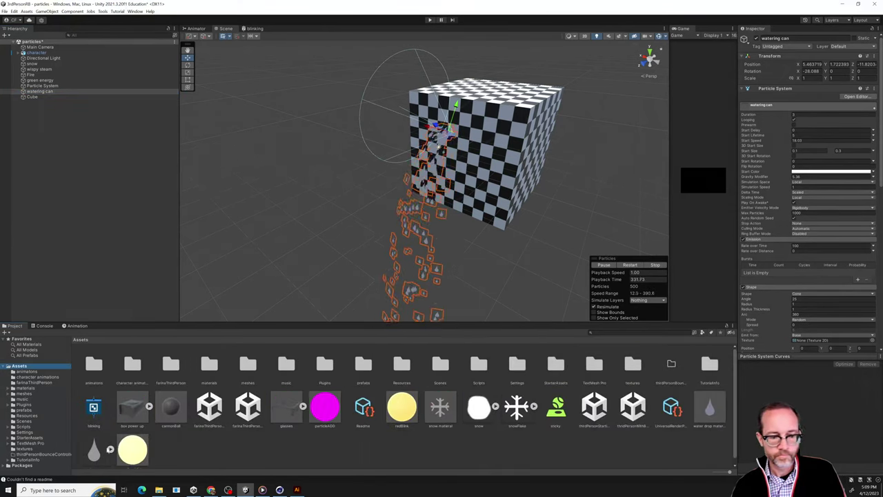
left_click(700, 408)
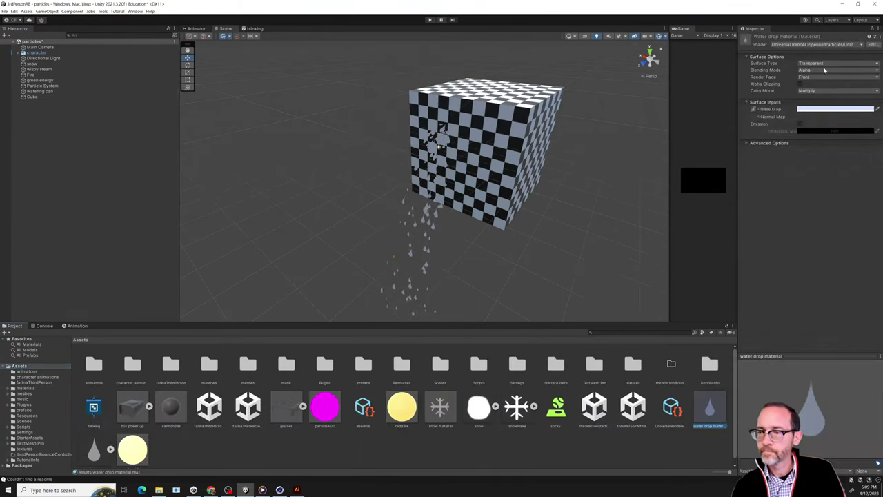
left_click(828, 111)
left_click_drag(836, 153, 865, 134)
- Examine the watering can's blue drops against the checkered cube from several sides and close up
left_click_drag(456, 158, 545, 124, "alt")
scroll(387, 180, "up", 4)
left_click_drag(396, 164, 484, 148, "alt")
right_click_drag(484, 149, 477, 147)
left_click(40, 91)
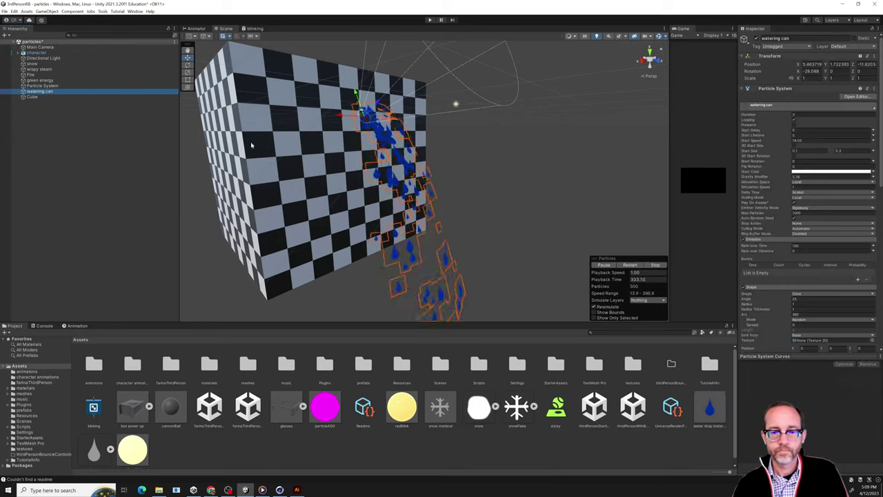
left_click(262, 162)
key("space")
left_click(354, 159)
left_click(76, 93)
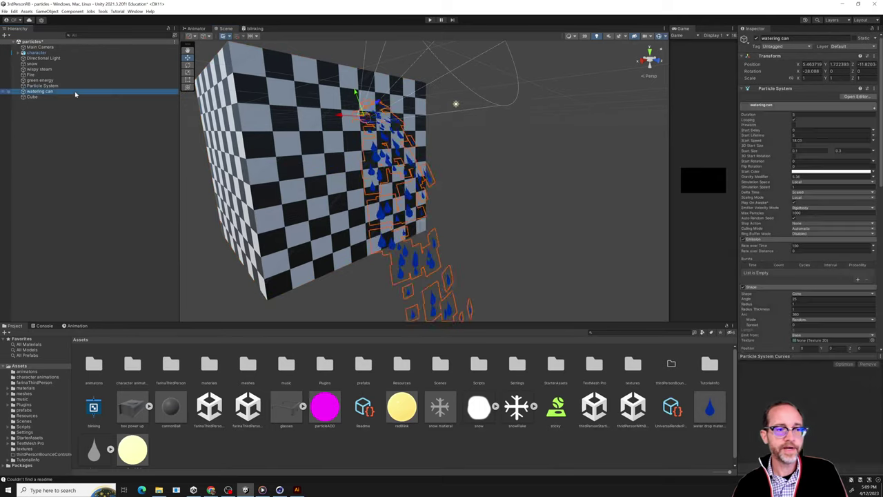
left_click_drag(378, 137, 186, 132, "alt")
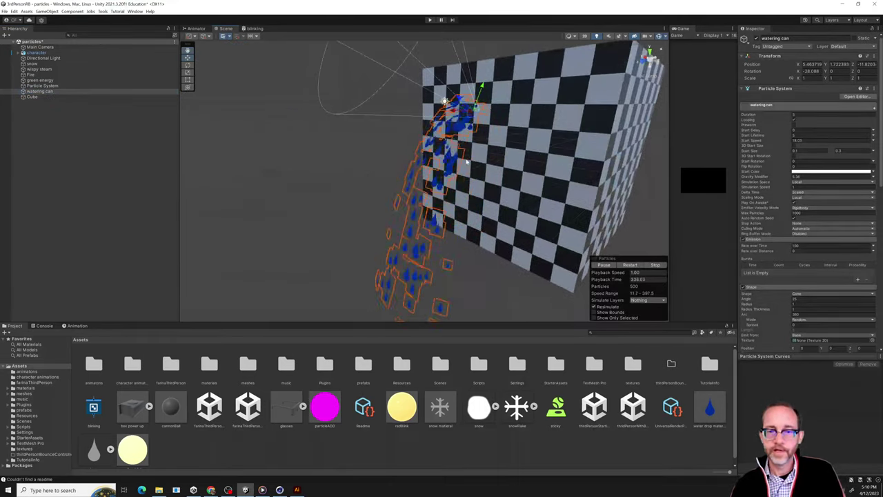
right_click_drag(465, 162, 439, 171)
left_click_drag(450, 169, 469, 172, "alt")
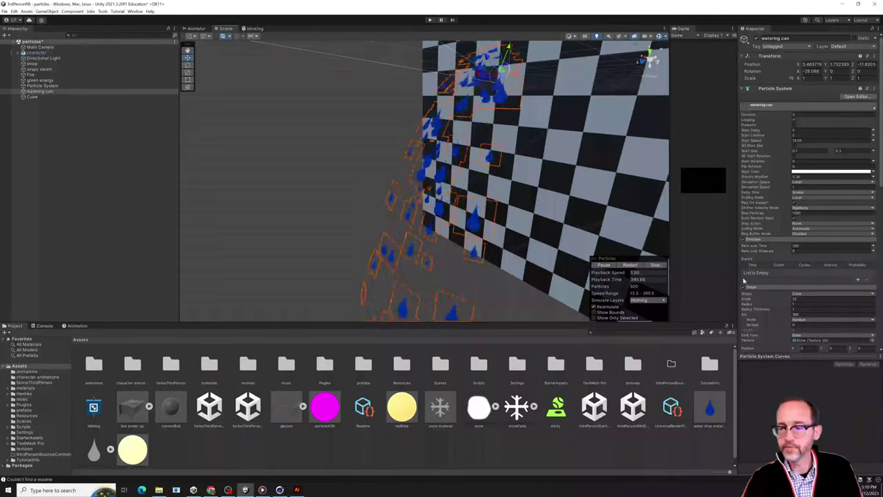
- Try World and Local as the drops' Render Alignment, return it to Velocity and check the stream from the side
scroll(784, 278, "down", 3)
scroll(750, 234, "down", 2)
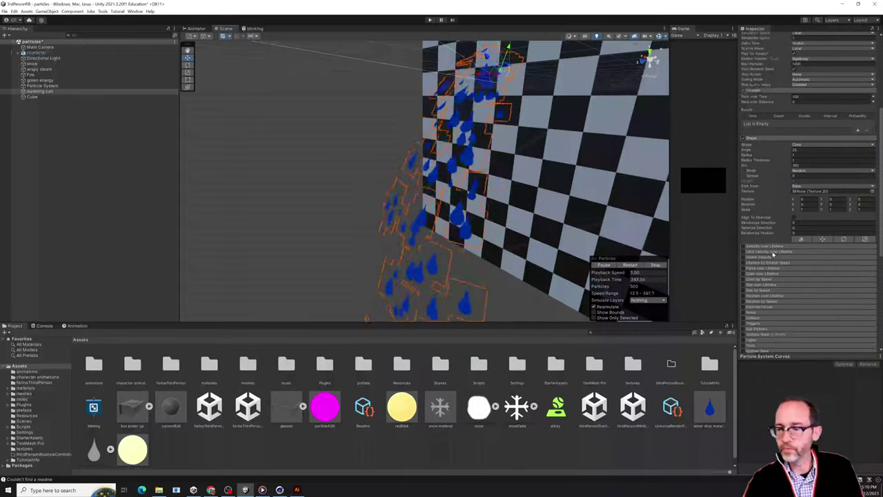
left_click(801, 164)
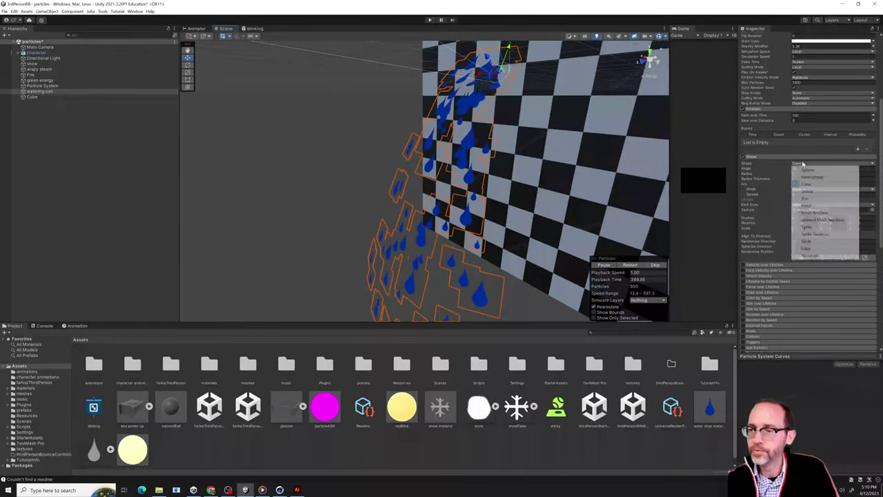
left_click(785, 303)
scroll(785, 300, "down", 2)
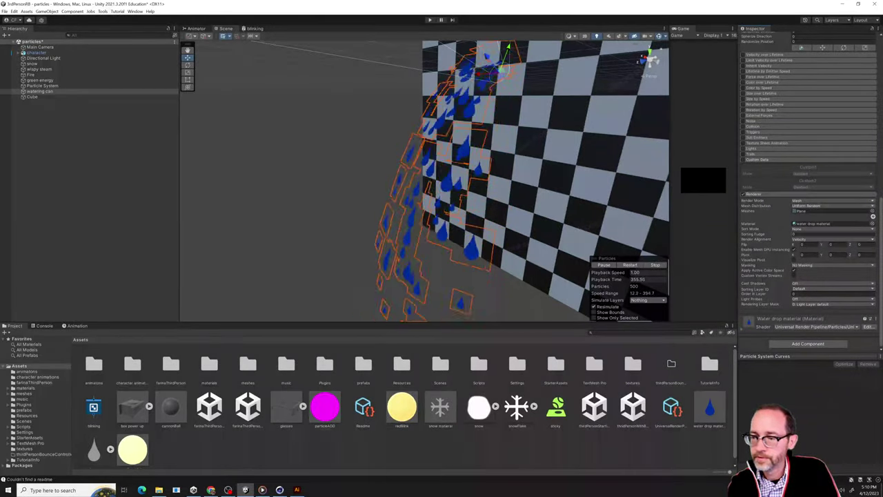
left_click(798, 240)
left_click(805, 253)
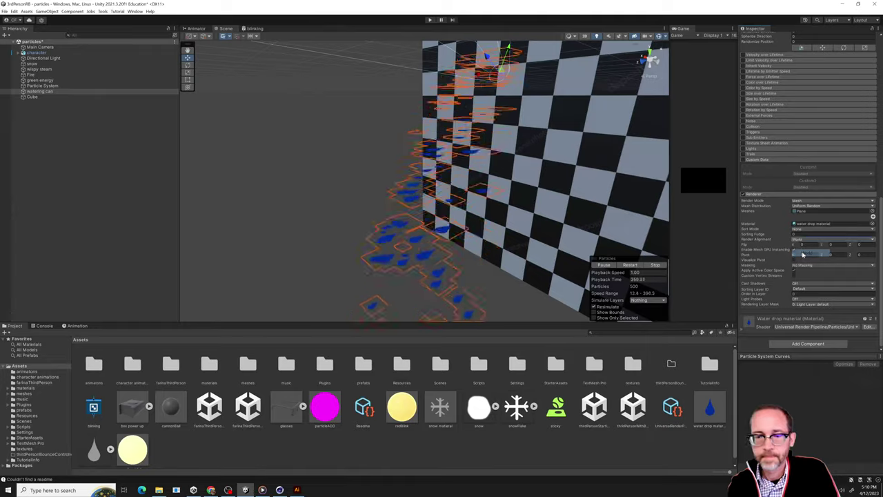
left_click(800, 240)
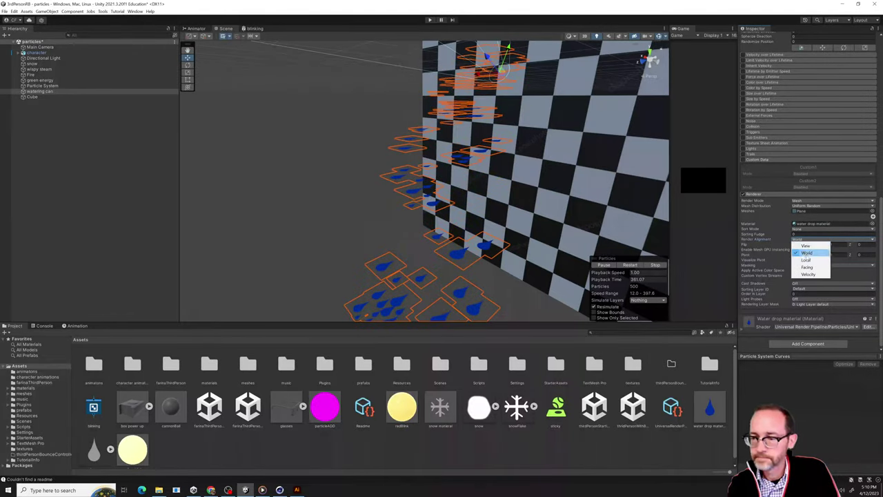
left_click(804, 258)
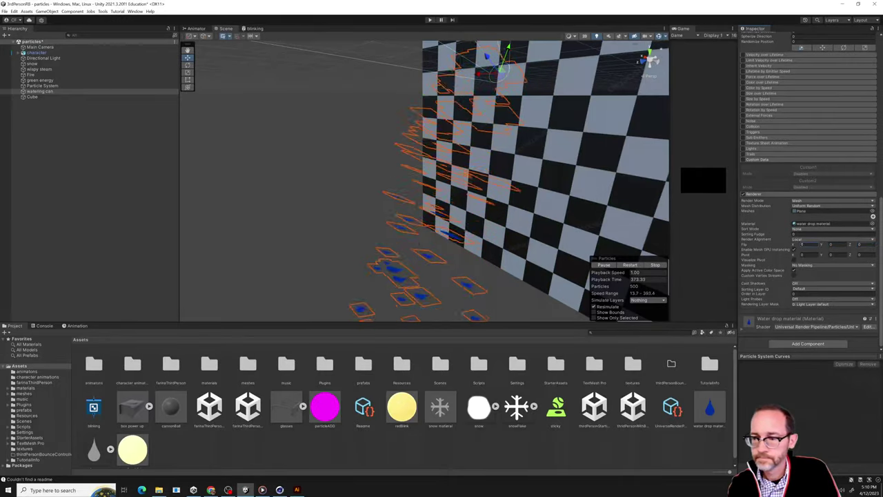
left_click(843, 241)
left_click(814, 274)
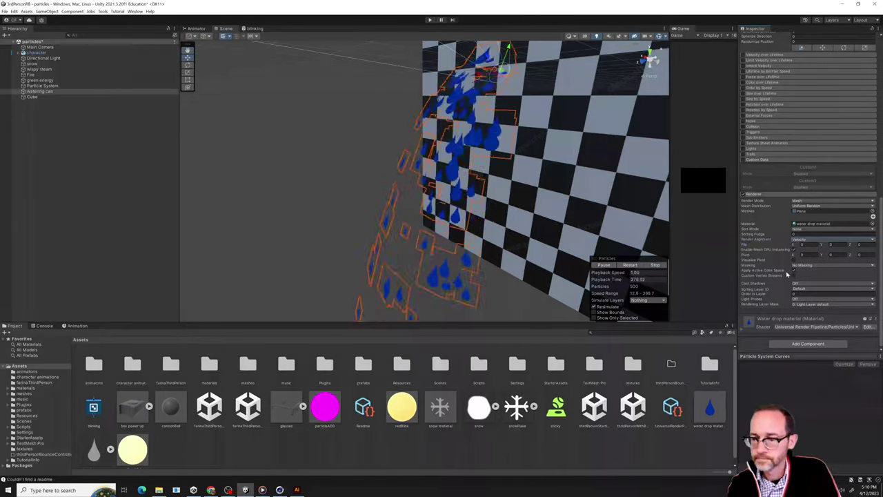
left_click_drag(446, 217, 549, 201, "alt")
left_click_drag(384, 163, 470, 179, "alt")
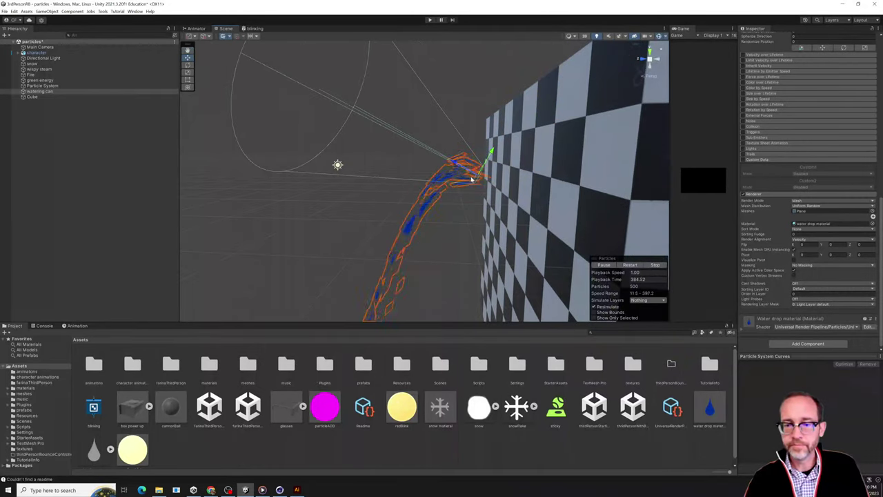
- Make the watering can's Start Speed random between two constants and set the first constant to 40
scroll(781, 164, "up", 5)
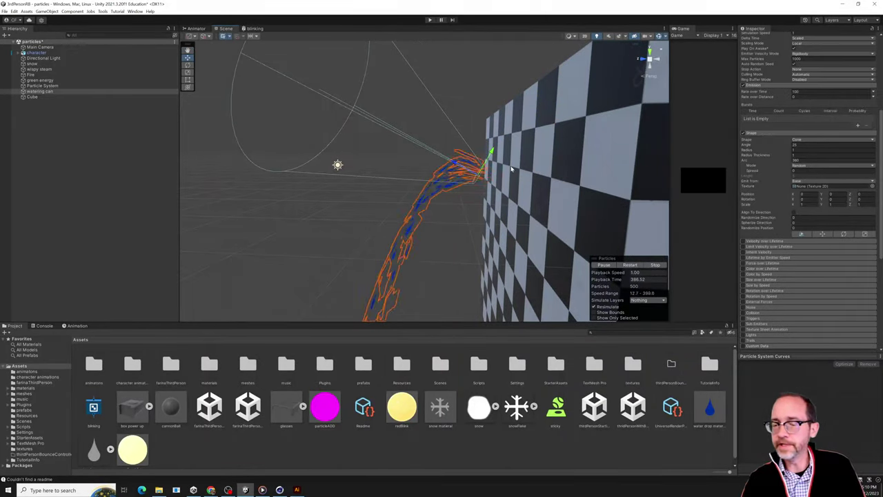
left_click_drag(465, 237, 482, 236, "alt")
scroll(752, 150, "up", 7)
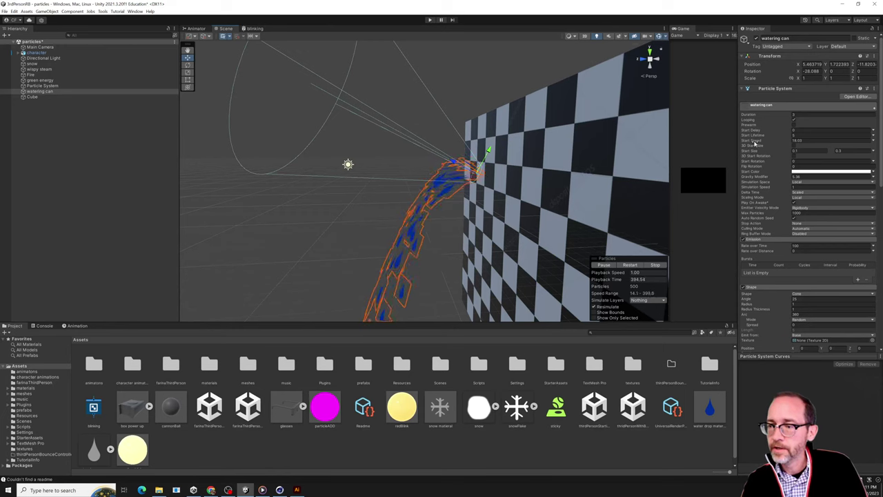
left_click(873, 141)
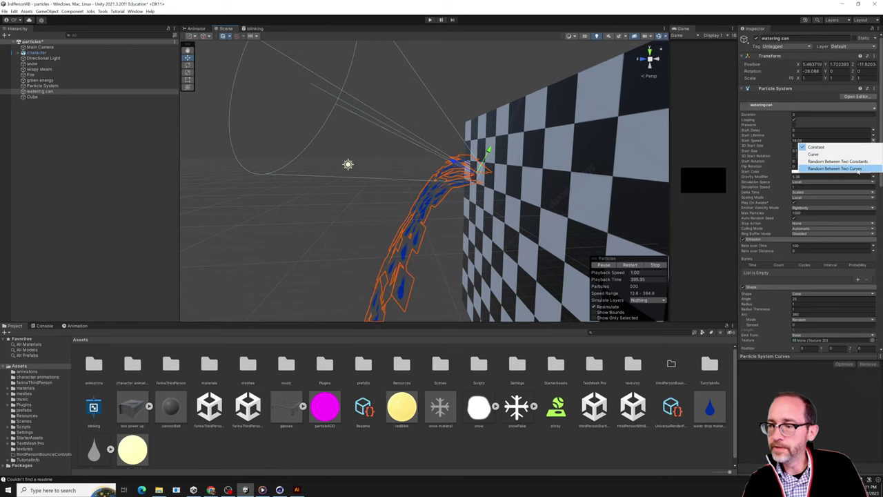
left_click(831, 164)
left_click_drag(816, 141, 793, 141)
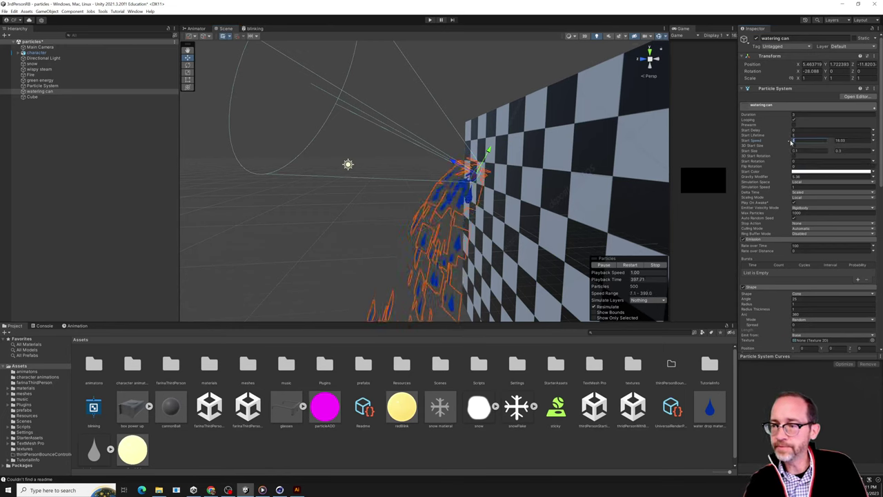
type("40")
- Check the wider spray from several angles and adjust the emission Rate over Time to about 106
mouse_move(434, 196)
left_mouse_down("alt")
mouse_move(491, 185)
mouse_move(524, 212)
left_mouse_up("alt")
middle_click_drag(525, 212, 515, 132)
scroll(558, 163, "down", 3)
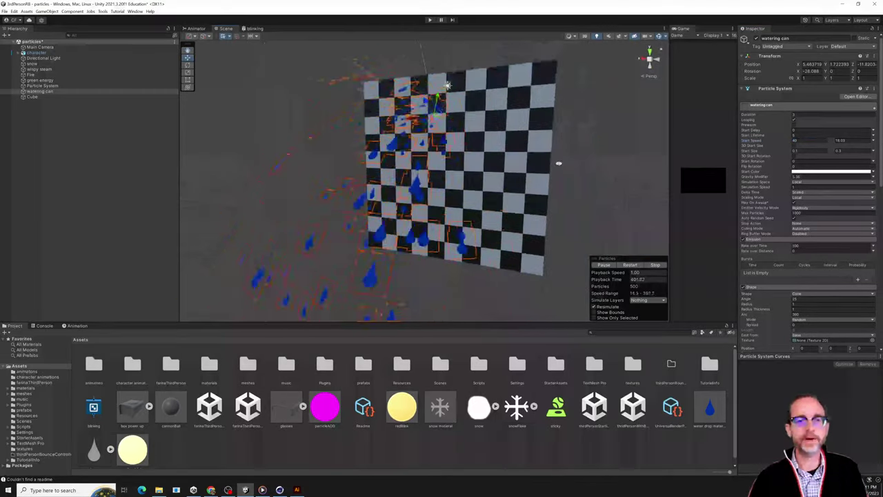
left_click_drag(509, 211, 509, 244, "alt")
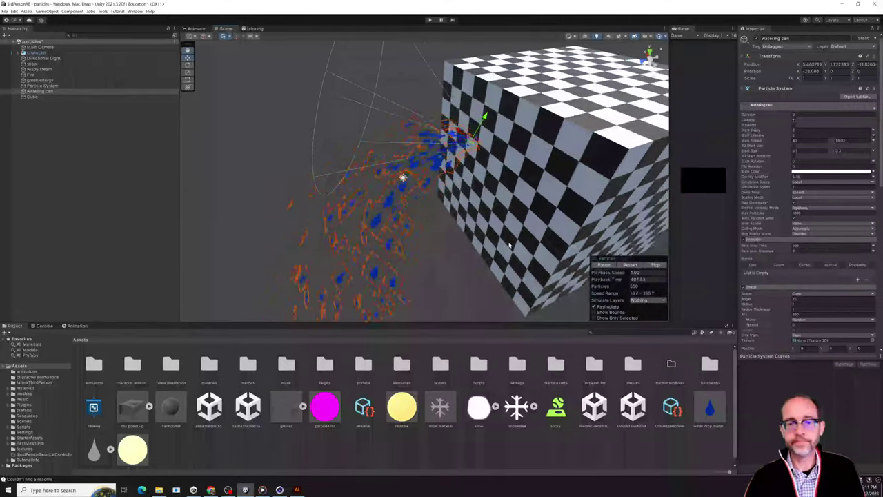
left_click_drag(429, 235, 482, 224, "alt")
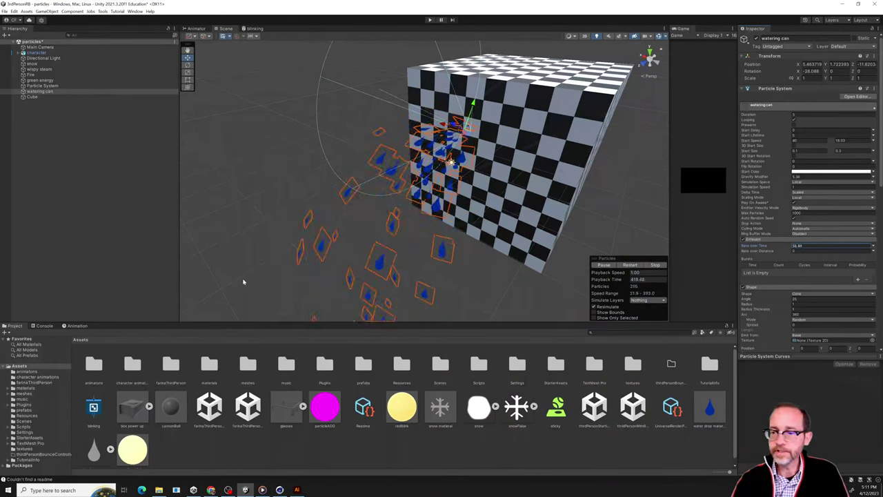
left_click_drag(612, 286, 815, 260)
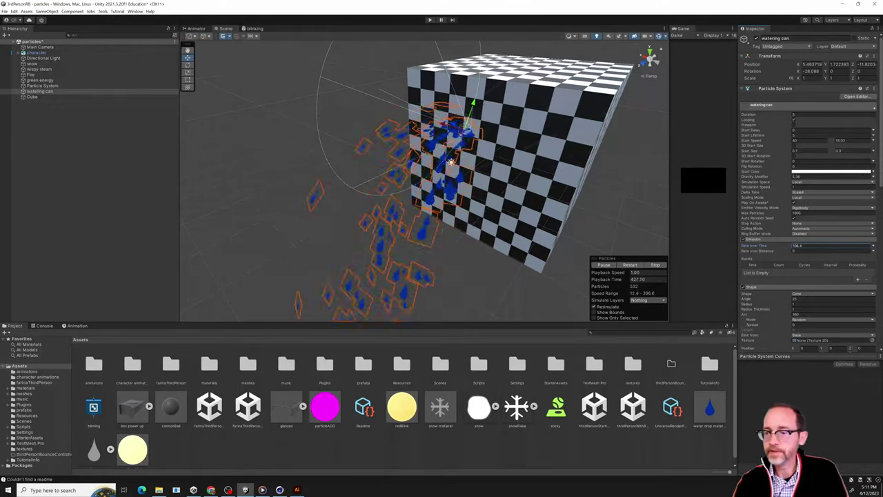
- Make the emission Rate over Time a curve that rises from zero to a peak near the middle and falls back to zero
left_click(873, 247)
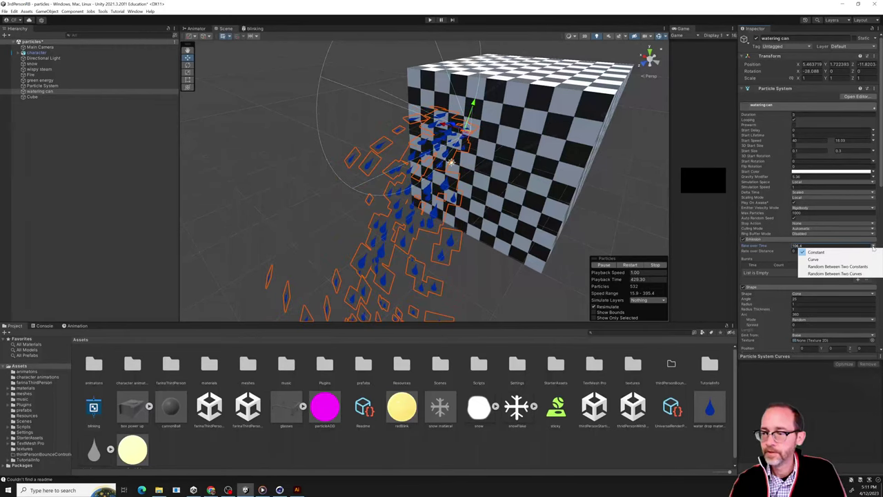
left_click(842, 260)
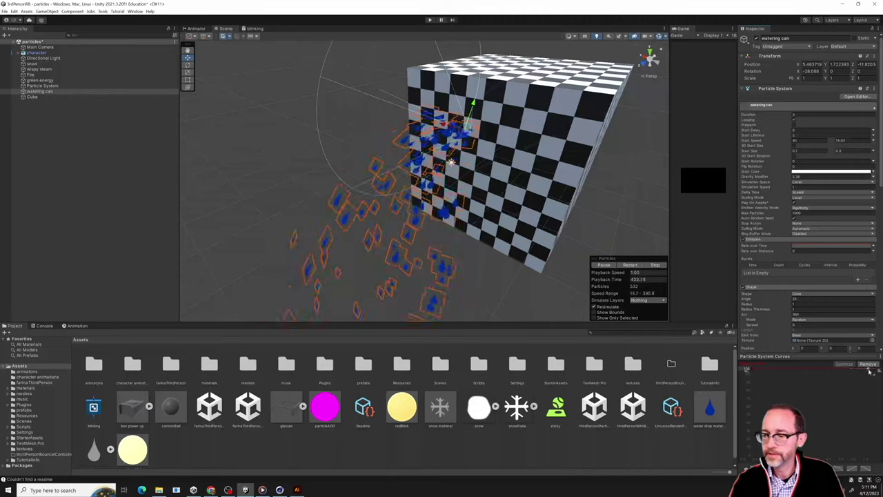
left_click_drag(873, 368, 874, 454)
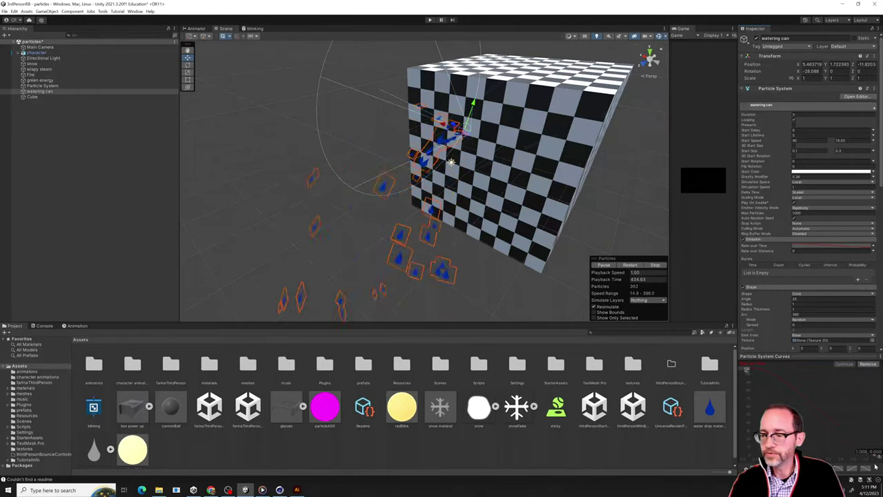
double_click(813, 413)
left_click_drag(814, 412, 755, 443)
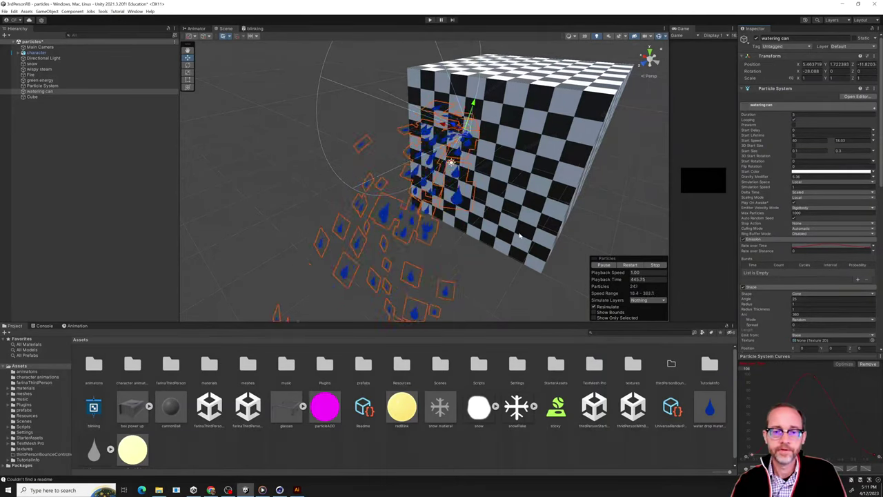
- Duplicate the checkered cube and place the copy below and in front of the original, under the falling drops
left_click_drag(325, 134, 496, 165, "alt")
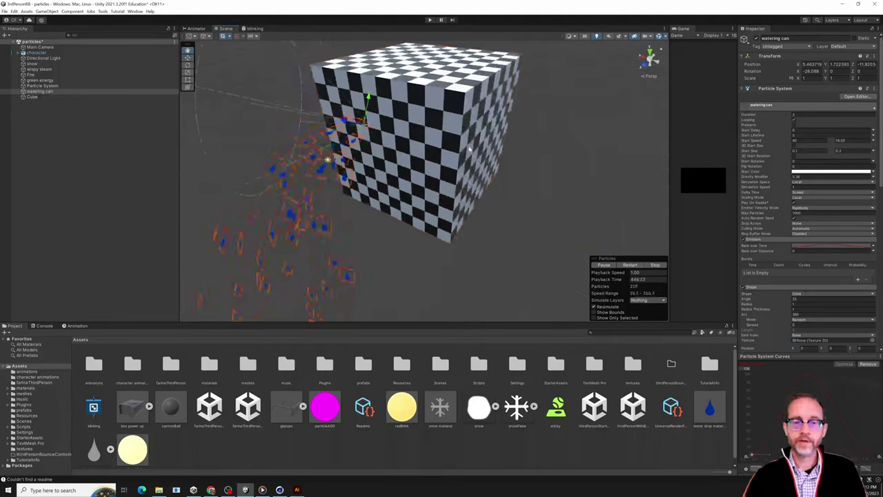
left_click(414, 131)
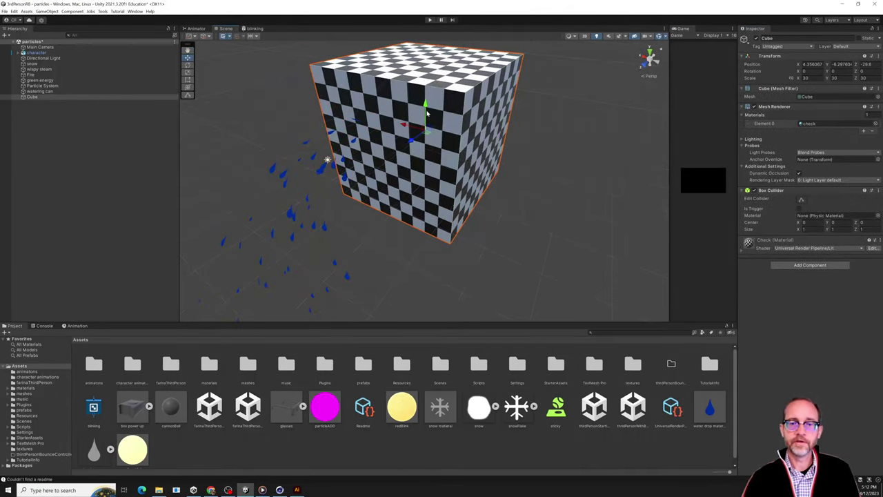
left_click_drag(425, 114, 236, 296)
key("ctrl+d")
left_click_drag(299, 243, 521, 196, "alt")
- Enable Collision on the watering can's particles and set its Type to World
left_click(119, 93)
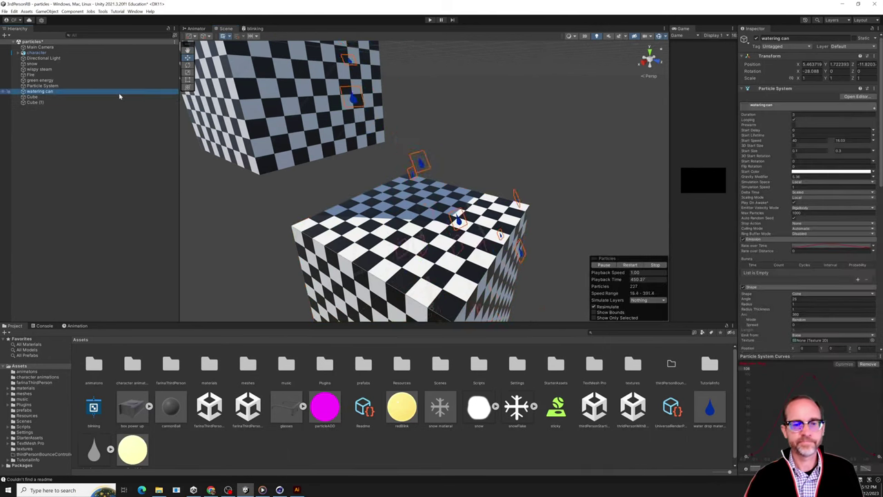
middle_click_drag(372, 187, 430, 207, "alt")
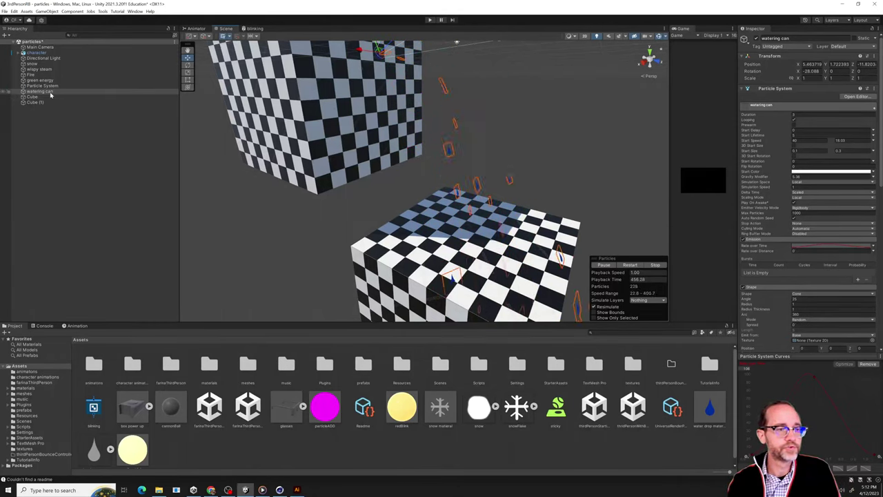
left_click(51, 91)
scroll(774, 232, "down", 3)
scroll(775, 233, "down", 5)
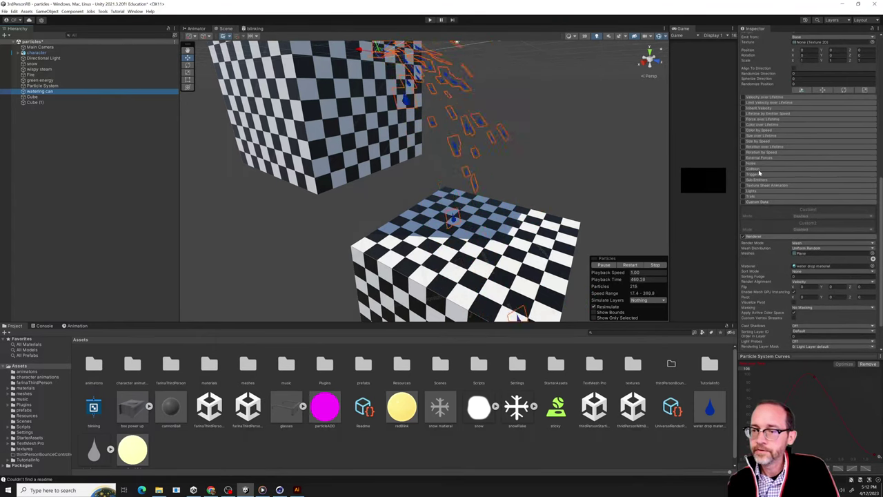
left_click(759, 169)
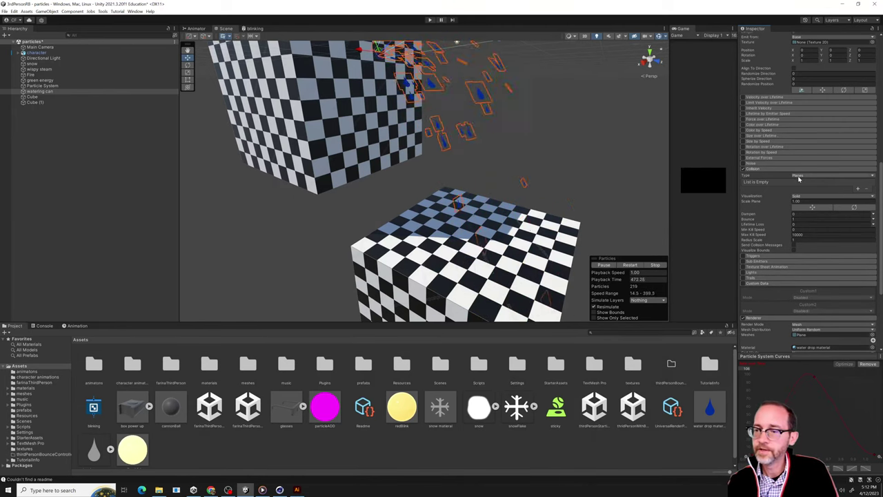
left_click(796, 176)
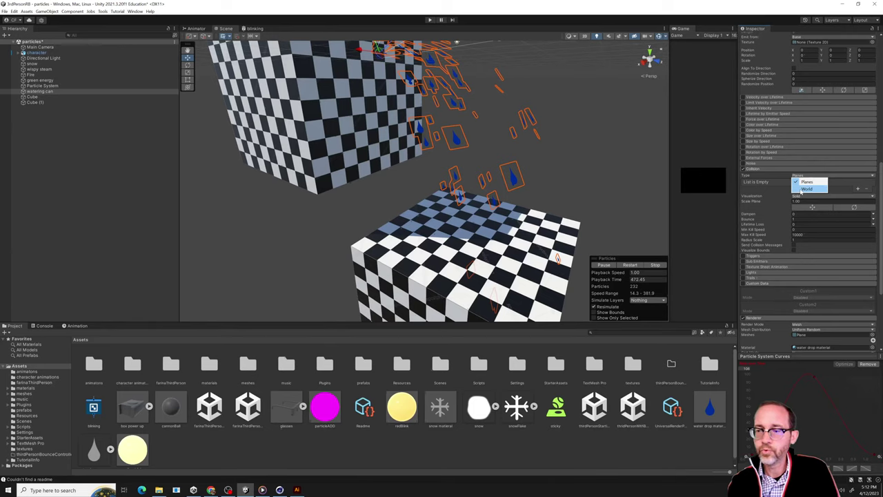
left_click(806, 188)
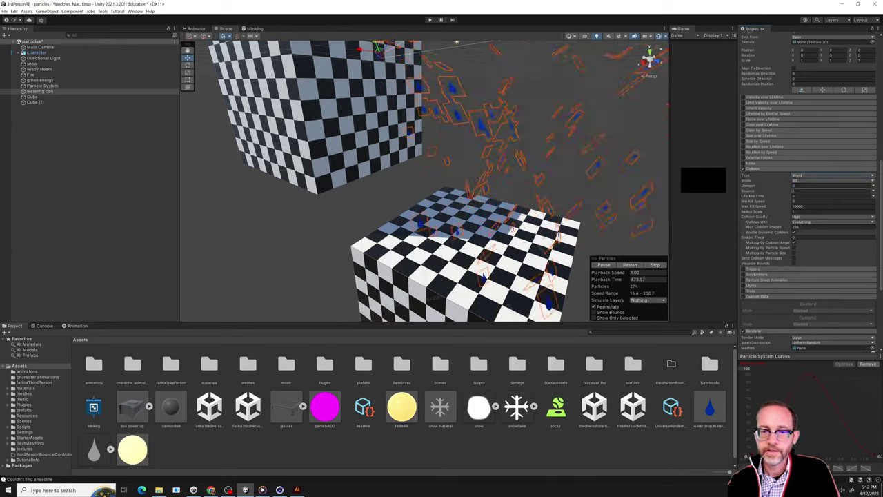
- Set the collision Bounce to 0.3 and check how the drops hit the lower cube
scroll(509, 205, "down", 3)
left_click_drag(572, 197, 419, 225, "alt")
scroll(365, 207, "up", 4)
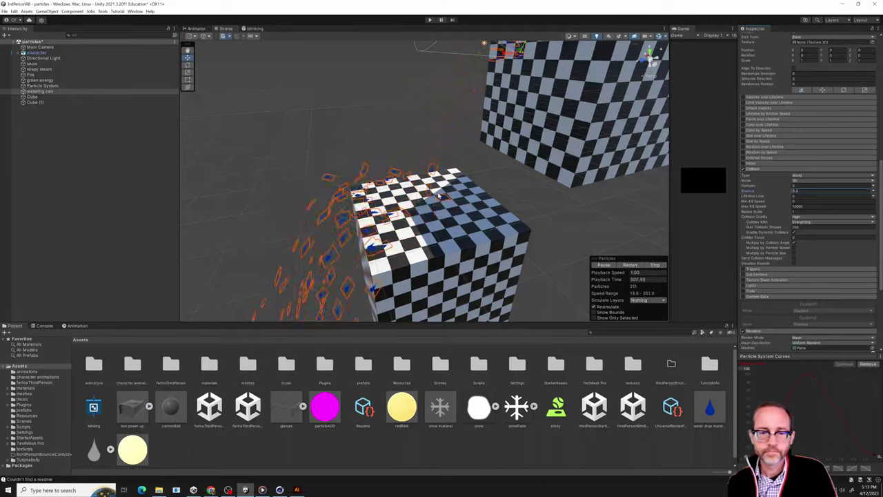
- Set the watering can's Start Lifetime to 2 and check the stream over both cubes from several sides
scroll(419, 219, "down", 5)
left_click_drag(418, 219, 589, 207, "alt")
left_click_drag(405, 196, 429, 195, "alt")
left_click_drag(589, 207, 496, 191, "alt")
scroll(796, 123, "up", 15)
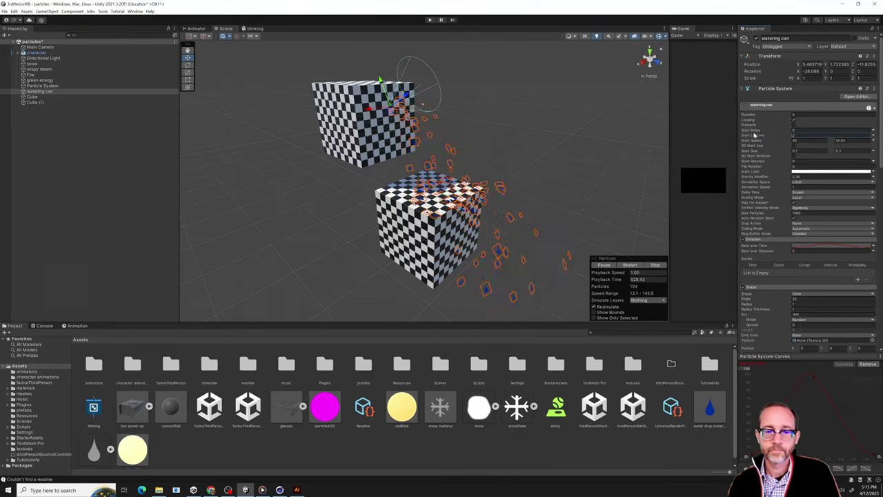
left_click_drag(533, 147, 612, 159, "alt")
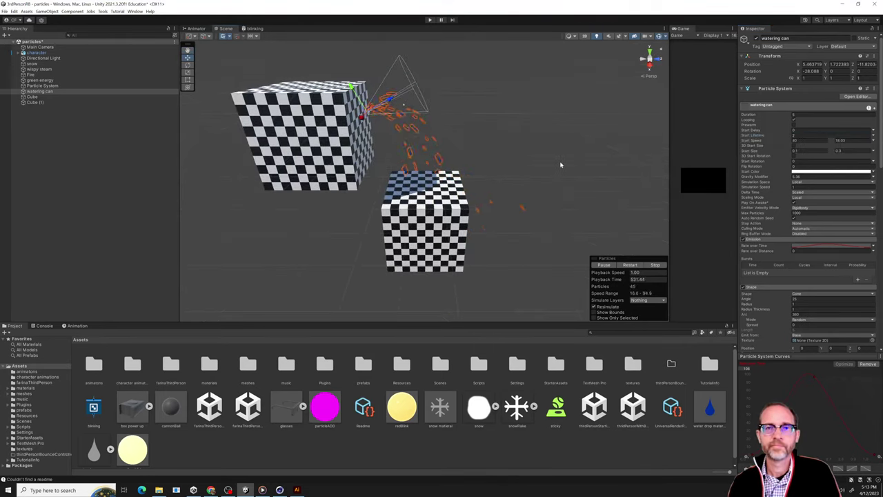
right_click_drag(557, 163, 405, 145)
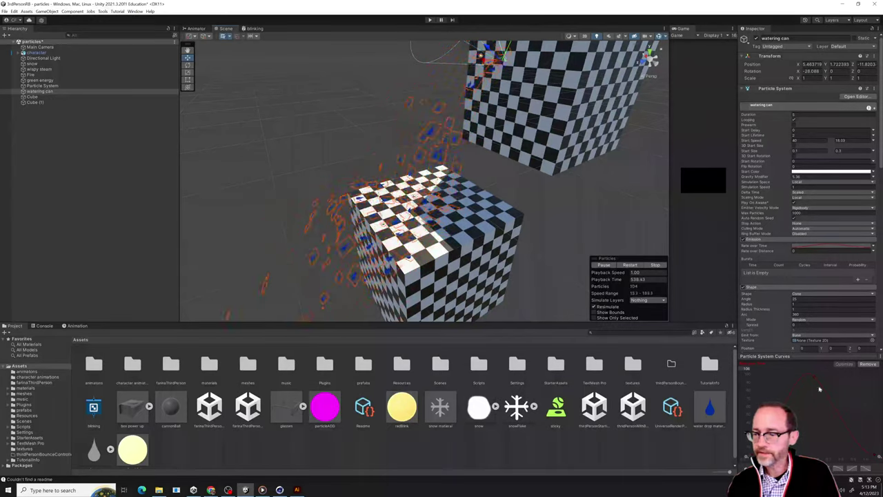
- Set the middle key of the Rate over Time curve to a value of 1
left_click_drag(793, 376, 791, 375)
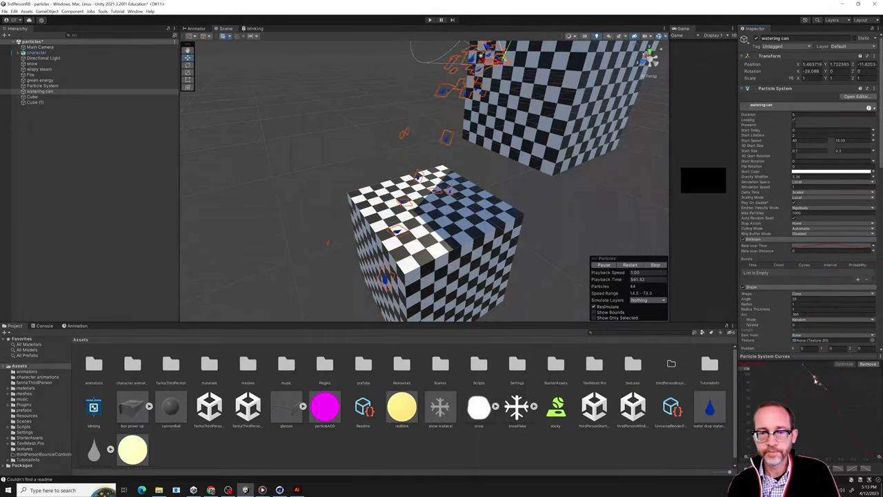
right_click(815, 378)
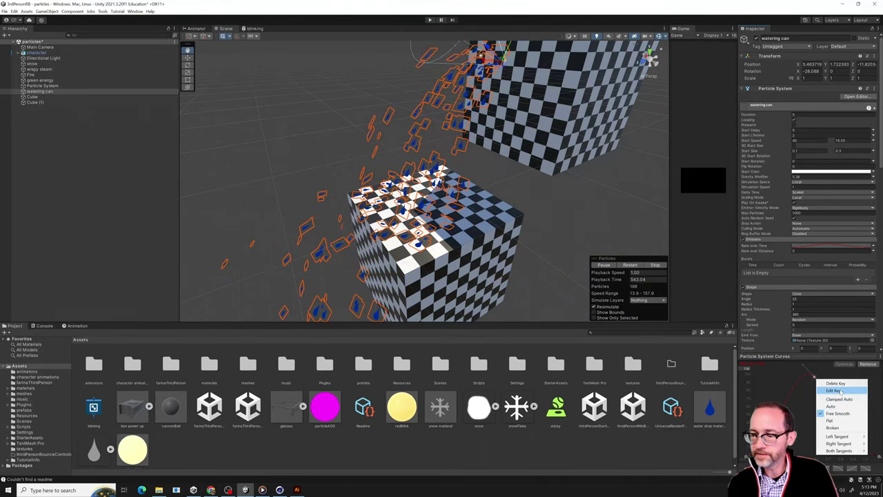
left_click(834, 390)
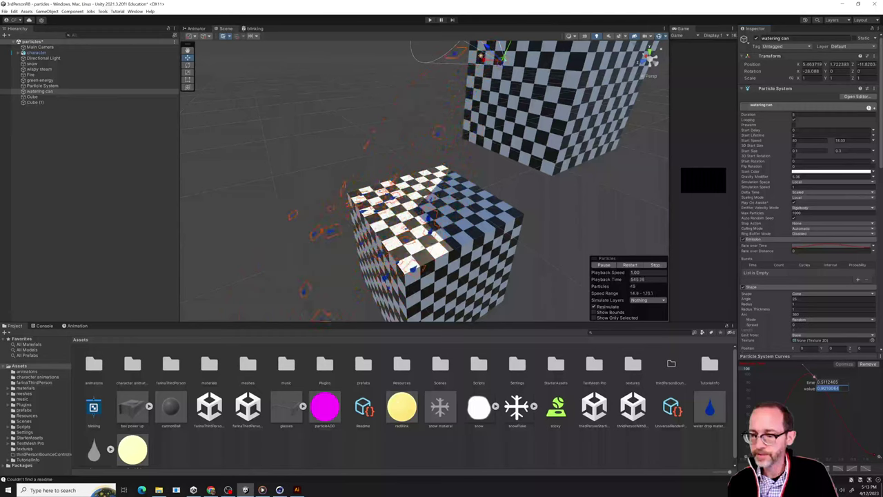
type("1")
key("Return")
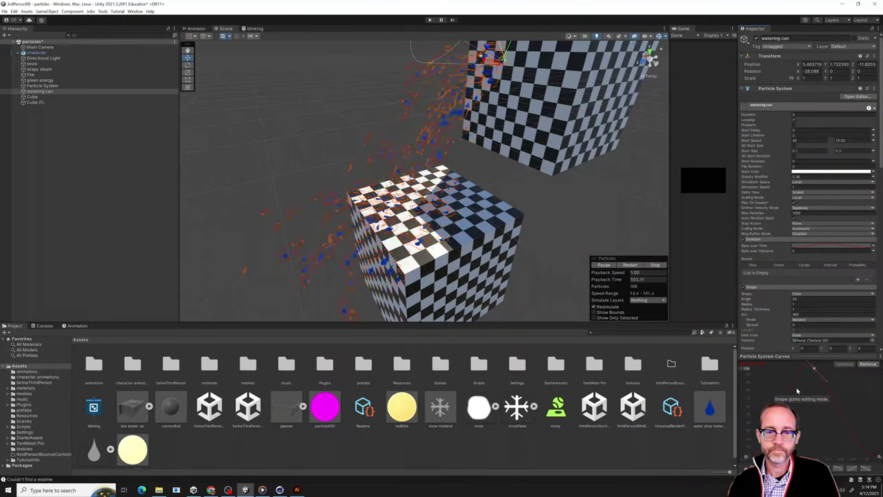
- Check the bouncing drops from the side and try Planes as the collision Type
scroll(787, 289, "down", 10)
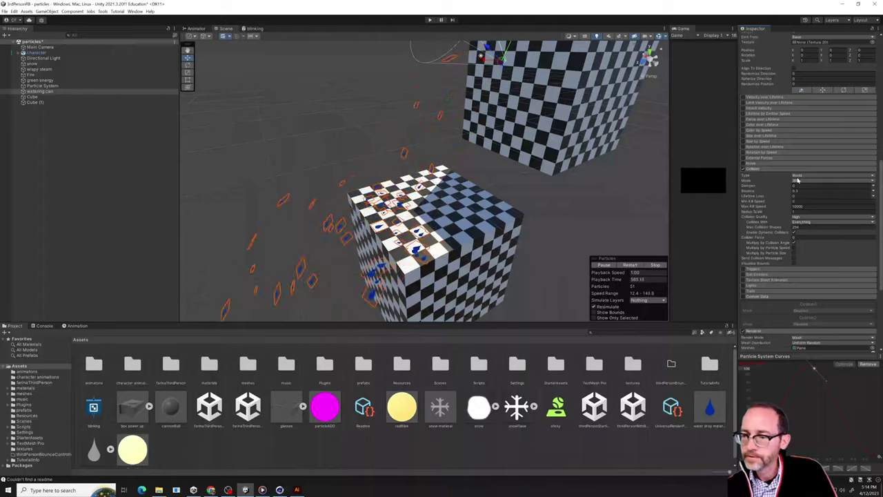
left_click_drag(409, 219, 683, 204, "alt")
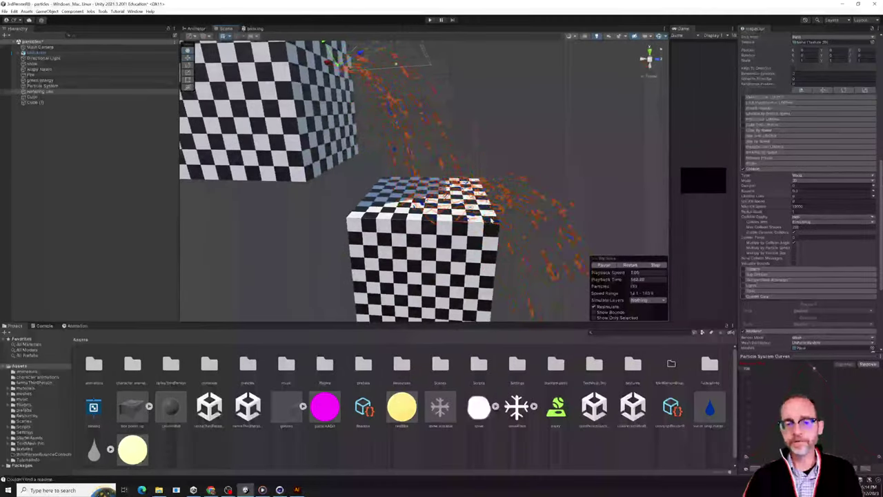
left_click_drag(493, 216, 516, 254, "alt")
right_click_drag(635, 193, 620, 190)
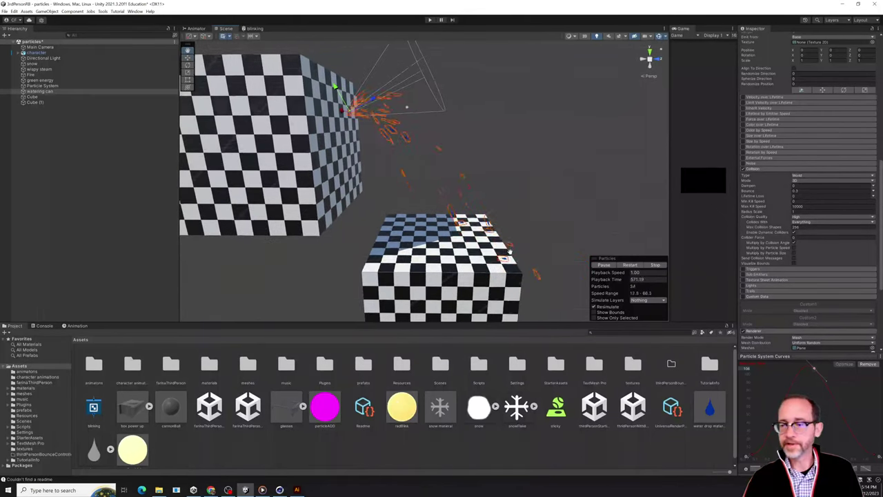
left_click(811, 176)
left_click(809, 182)
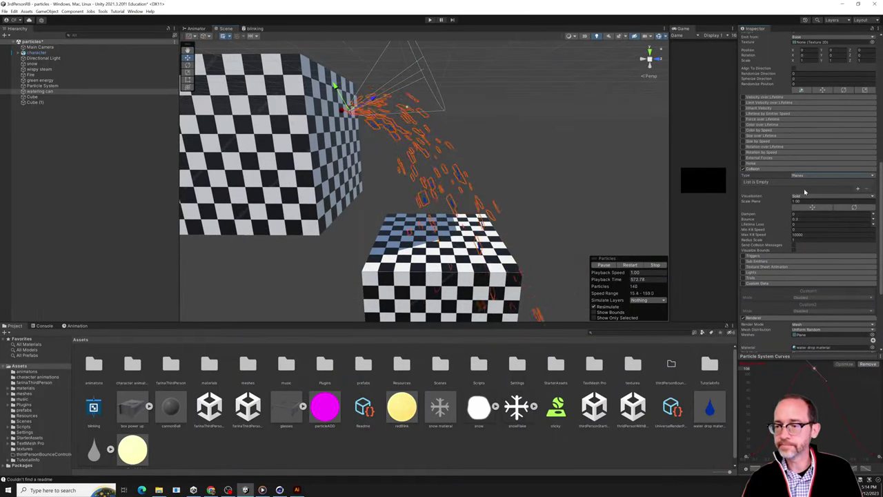
right_click_drag(549, 244, 459, 148)
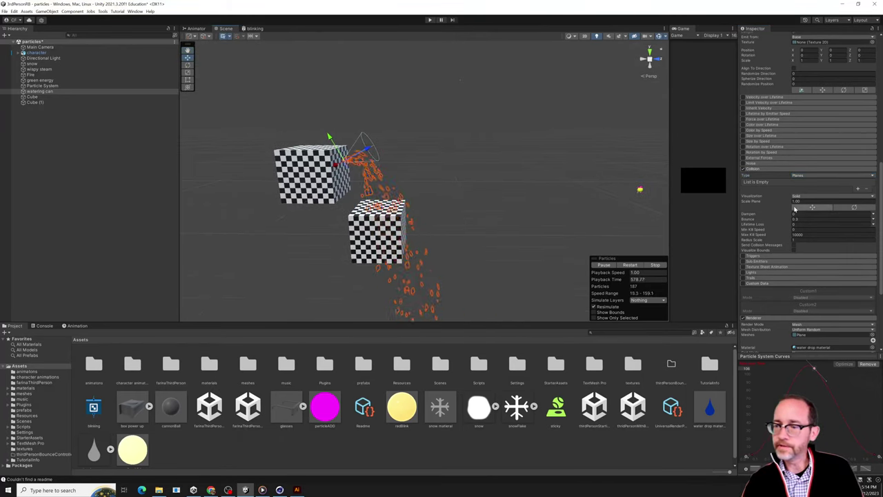
left_click(7, 35)
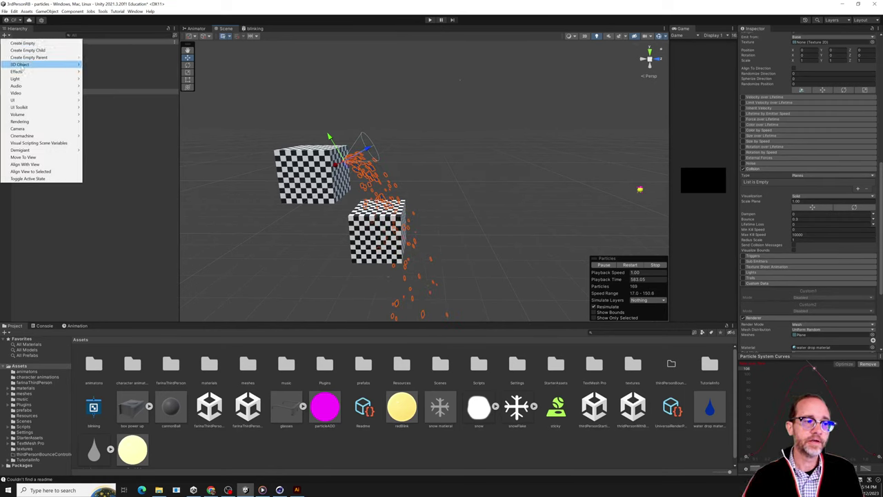
mouse_move(24, 65)
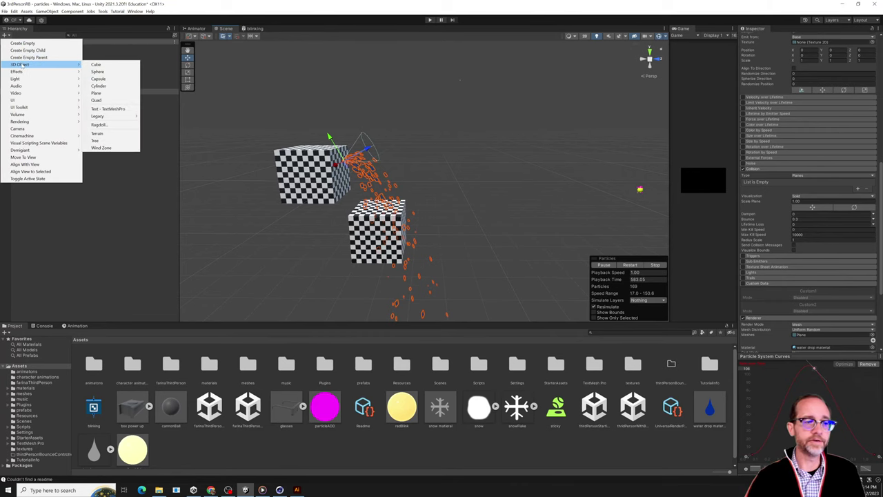
left_click(77, 37)
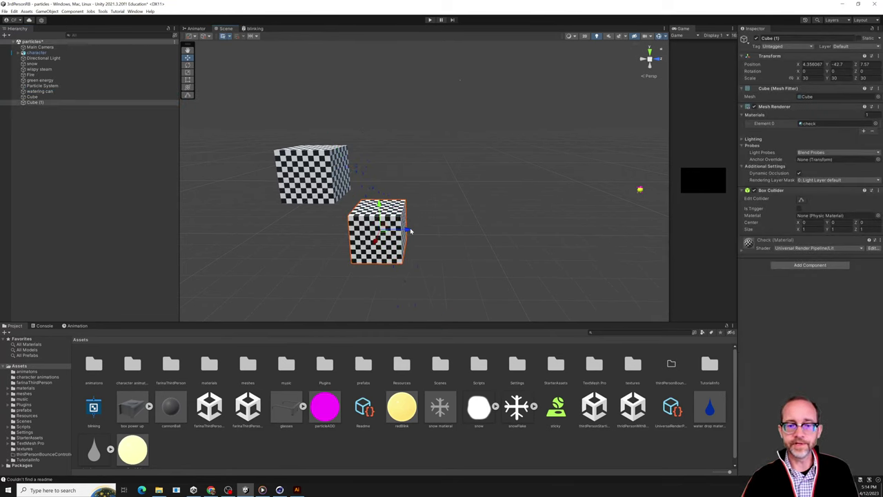
- Duplicate the lower cube and move the copy along Z to 44.9, leaving a gap between the two
key("ctrl+d")
left_click_drag(408, 232, 466, 236)
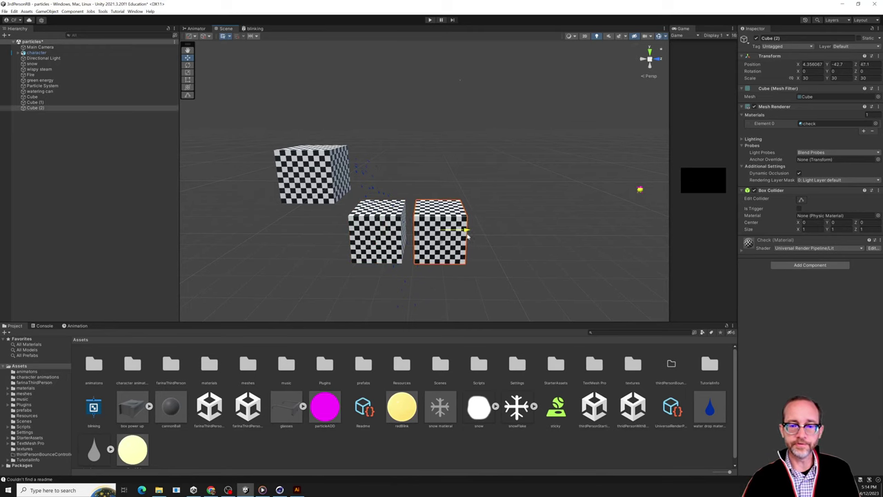
- Set the watering can's collision Type back to World and check the drops on the two lower cubes
left_click(40, 91)
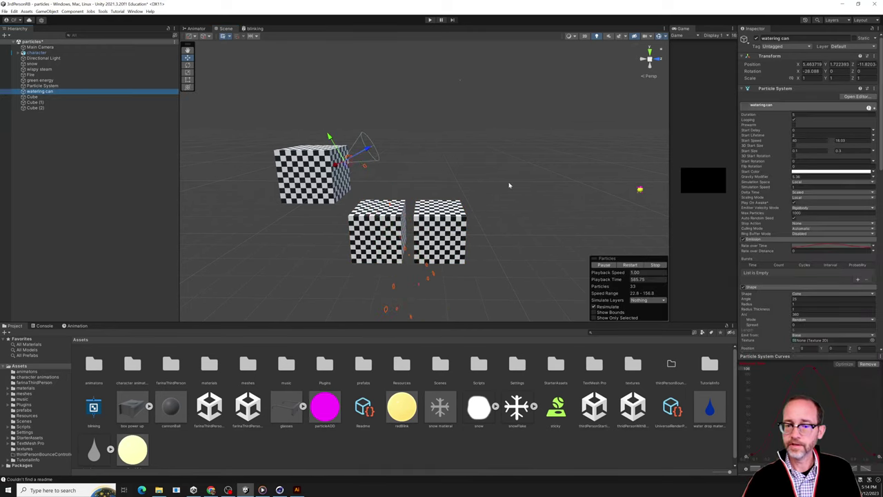
scroll(780, 295, "down", 6)
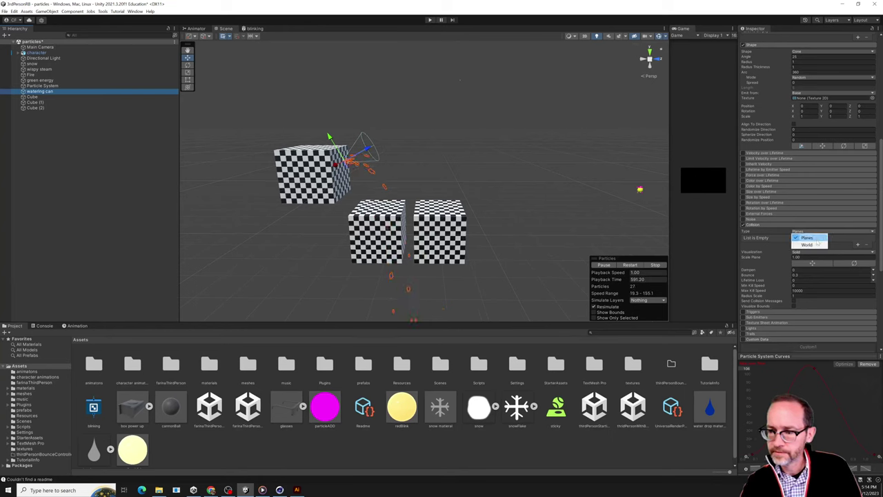
left_click(807, 245)
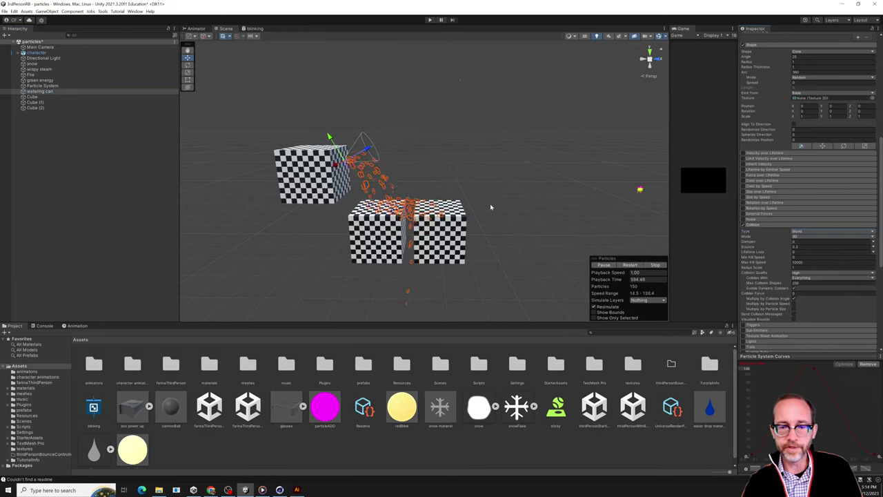
left_click_drag(491, 205, 423, 243, "alt")
scroll(421, 180, "up", 5)
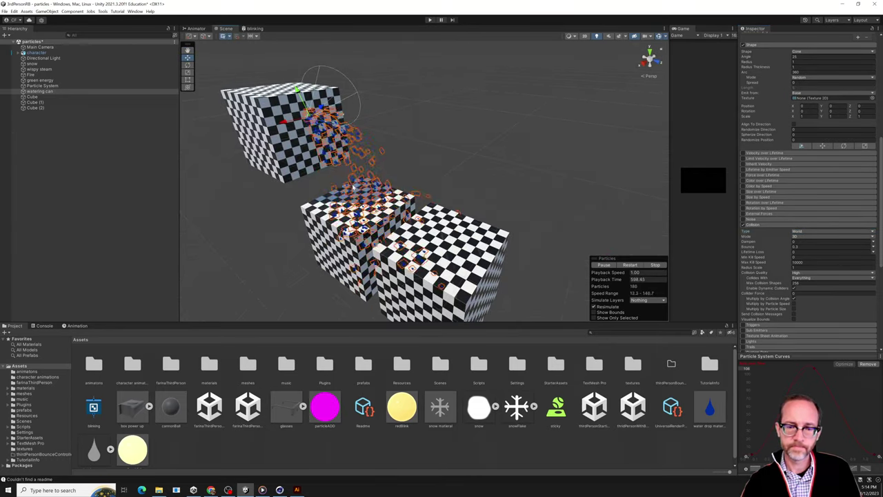
- Switch the watering can's collision Type to Planes and add an empty entry to its plane list
left_click(813, 231)
left_click(816, 240)
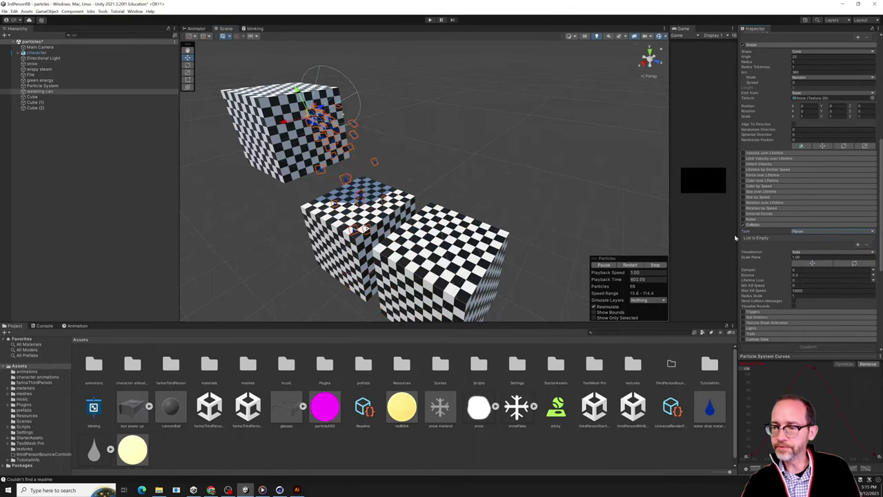
left_click(857, 244)
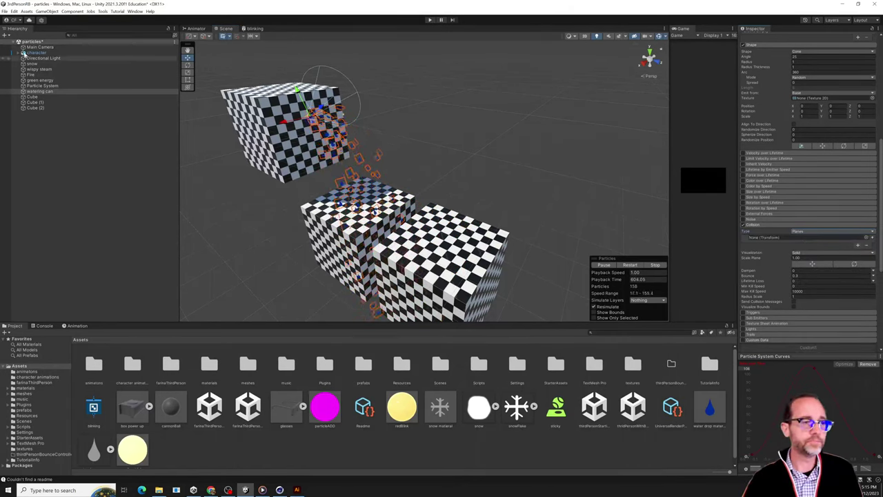
- Create a Plane and move it onto the cube below the drops, at about X 17.42, Y -14.04, Z 23.87
left_click(6, 34)
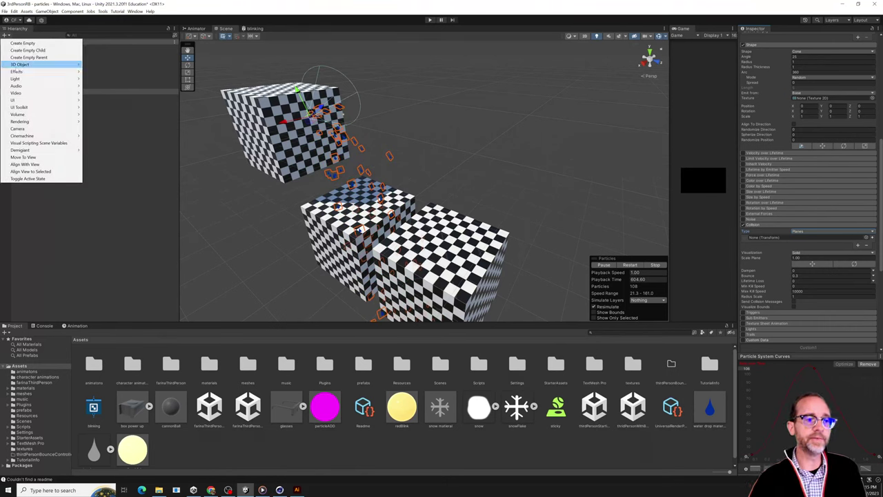
mouse_move(19, 67)
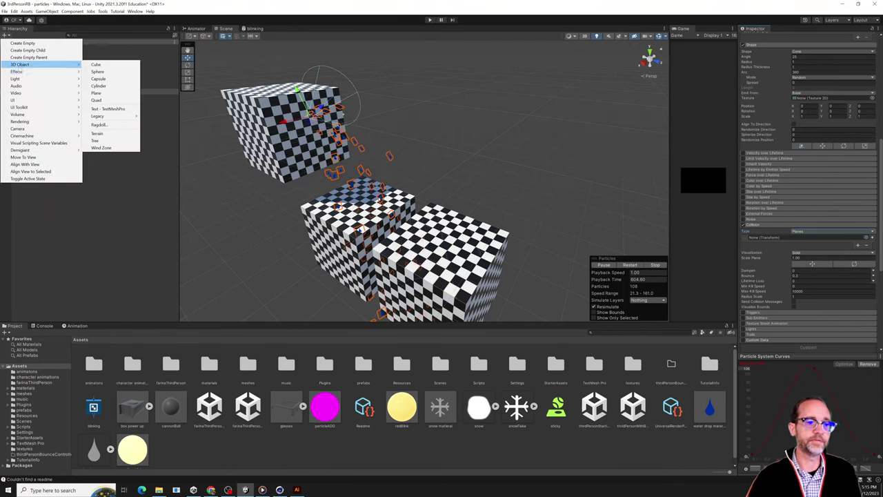
left_click(96, 92)
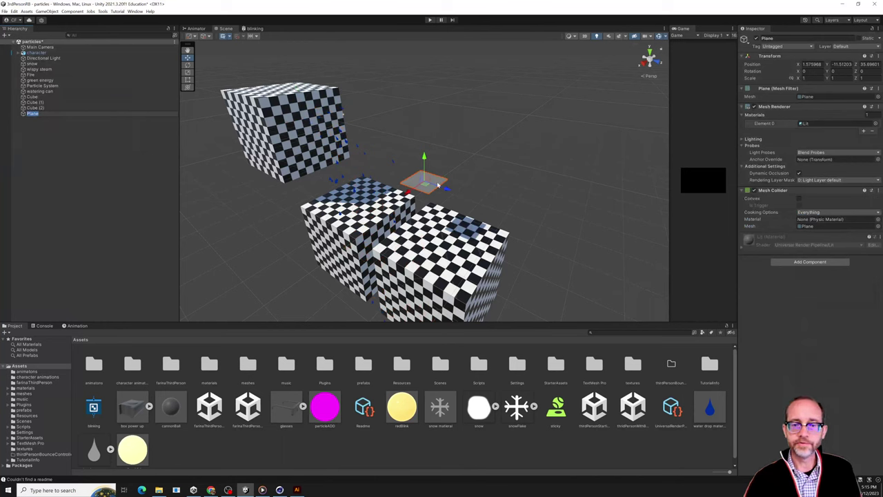
left_click_drag(428, 187, 353, 178)
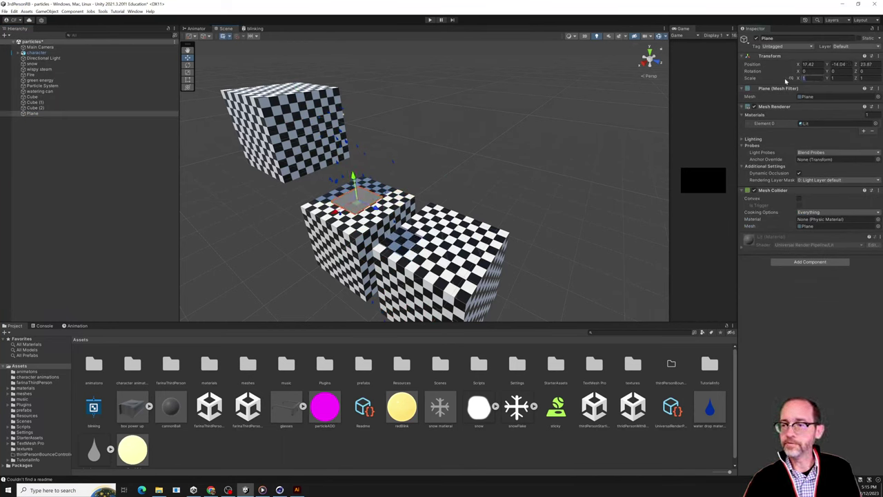
- Scale the plane to 5 in X and Z
type("5")
key("Tab")
key("Tab")
type("5")
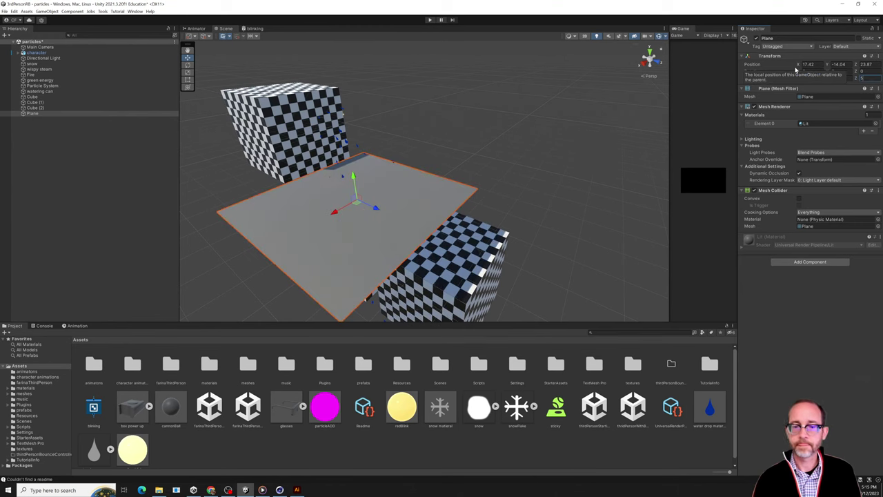
left_click_drag(442, 148, 456, 142, "alt")
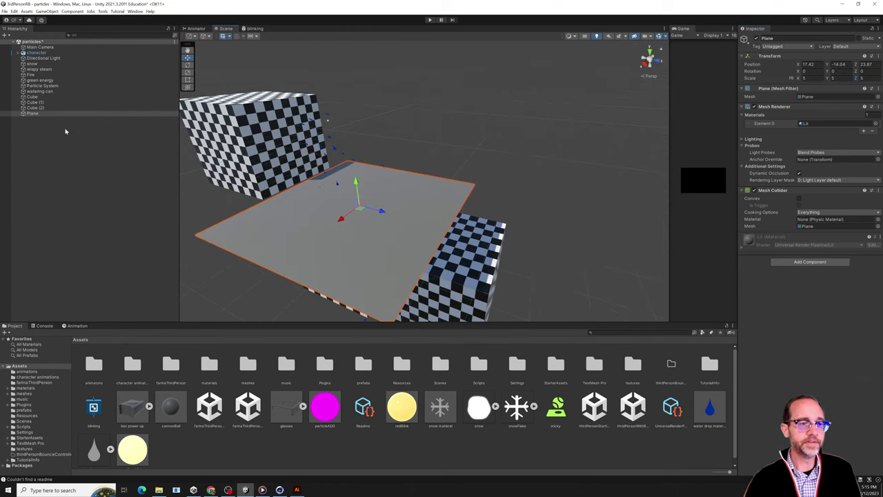
- Assign the new Plane as the watering can's collision plane and check the drops landing on it
left_click(41, 91)
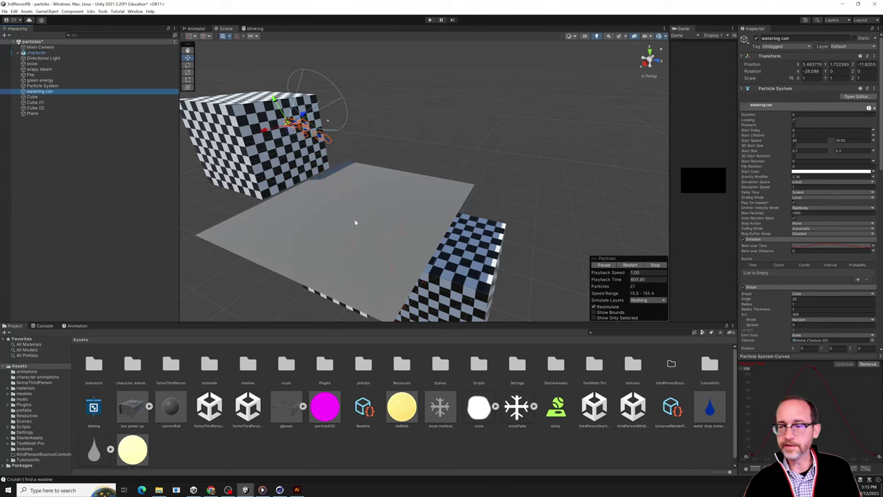
scroll(759, 195, "down", 10)
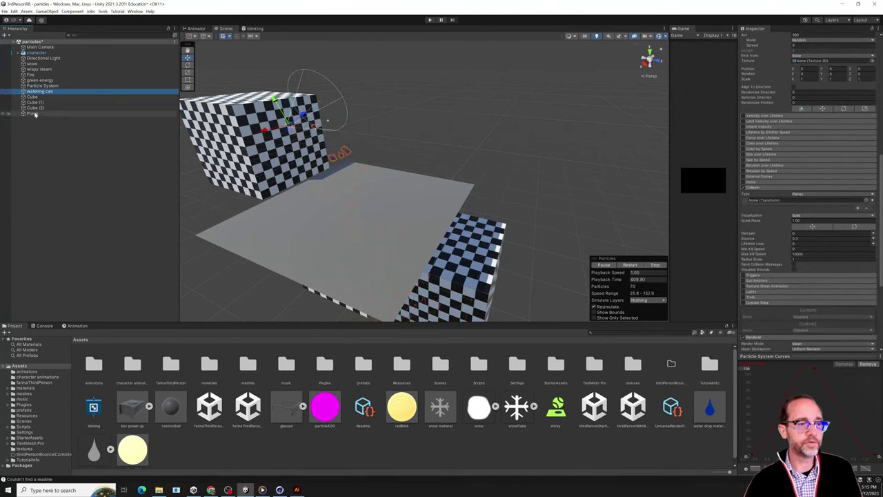
left_click_drag(750, 193, 767, 202)
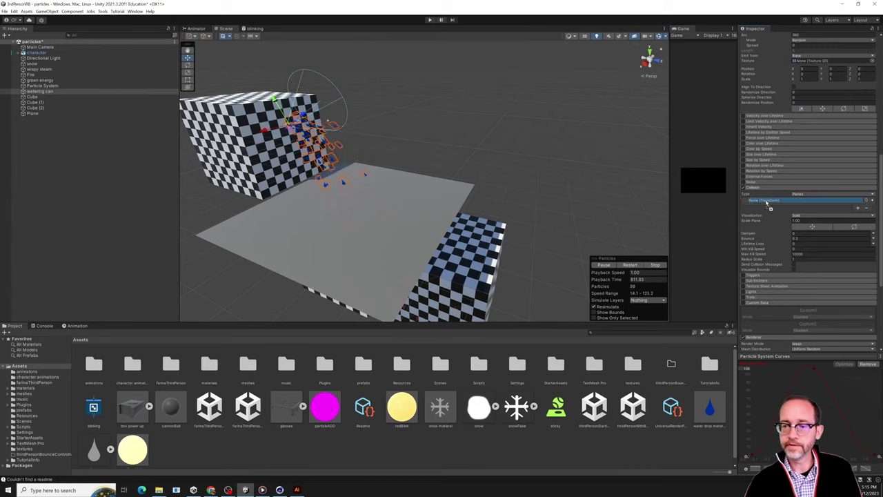
left_click_drag(391, 197, 436, 134, "alt")
scroll(509, 123, "up", 4)
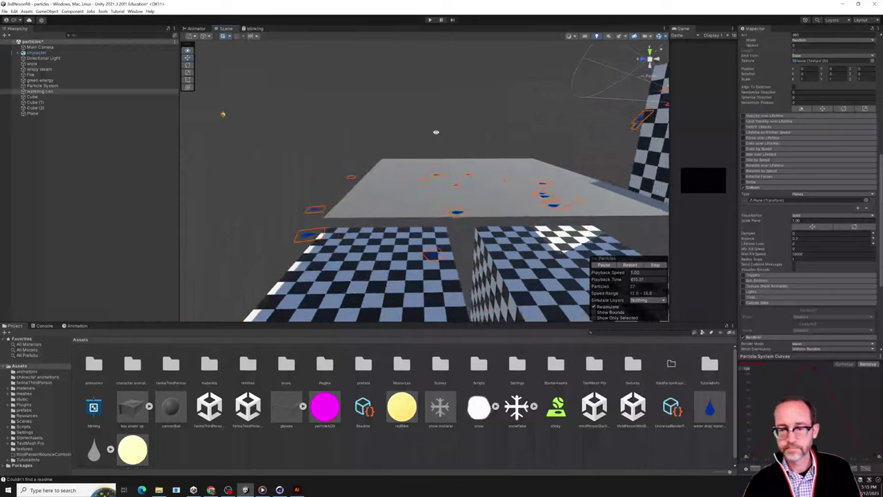
left_click_drag(524, 151, 459, 189, "alt")
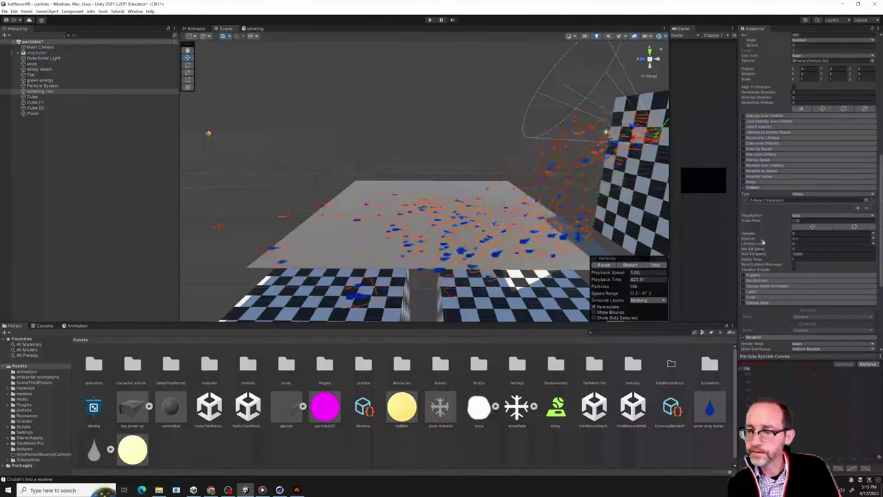
- Set the collision Bounce to 0.8 and Lifetime Loss to 0.5, and check the drops from several sides
left_click_drag(782, 240, 789, 240)
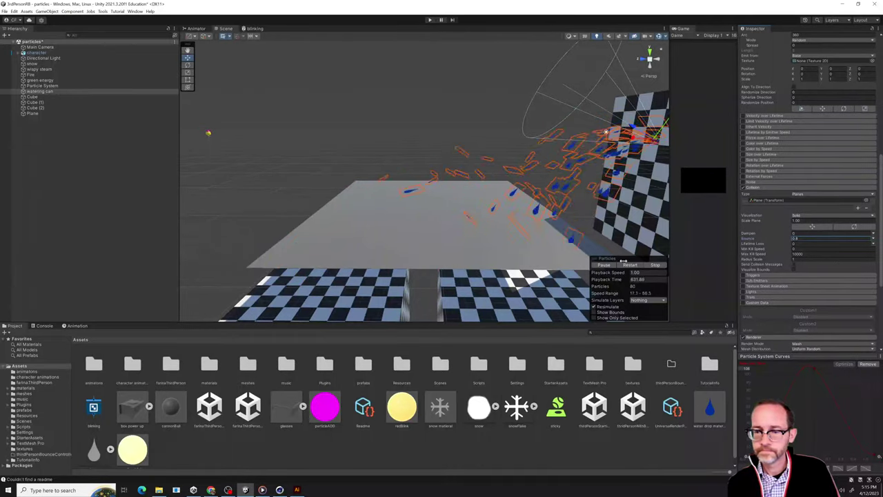
left_click_drag(408, 232, 434, 201, "alt")
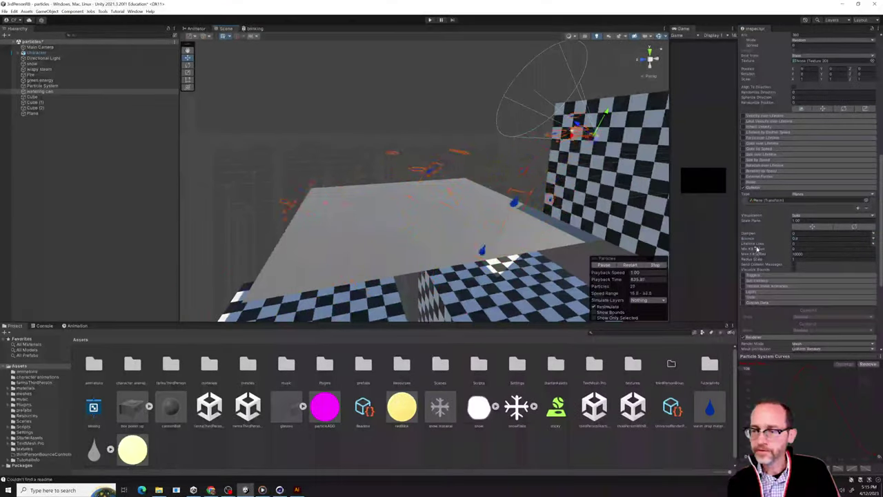
type("1")
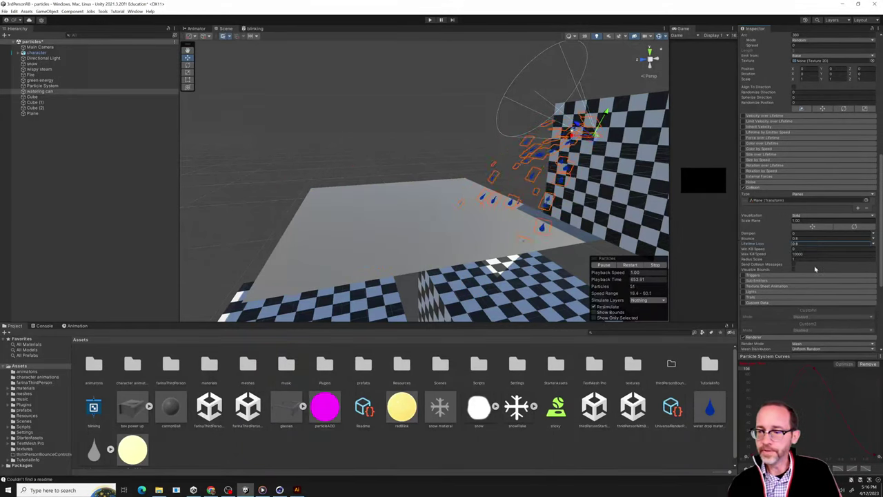
type("0.5")
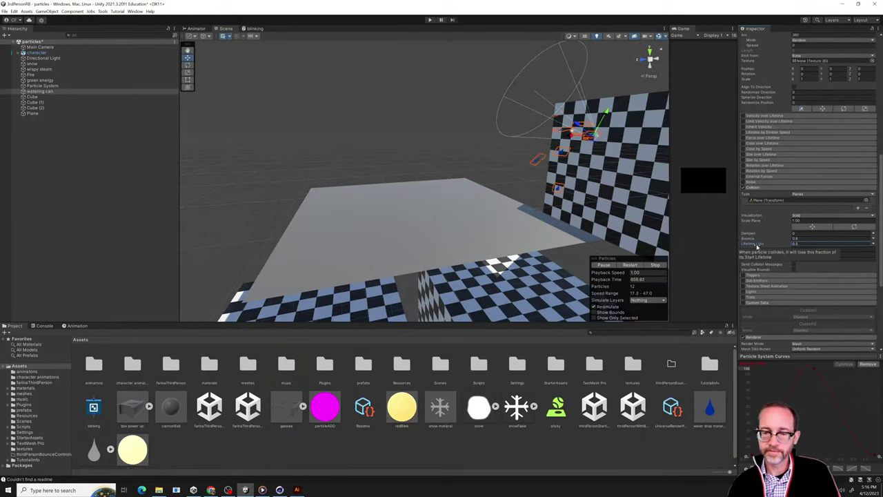
left_click_drag(455, 194, 868, 246, "alt")
right_click_drag(867, 245, 6, 240)
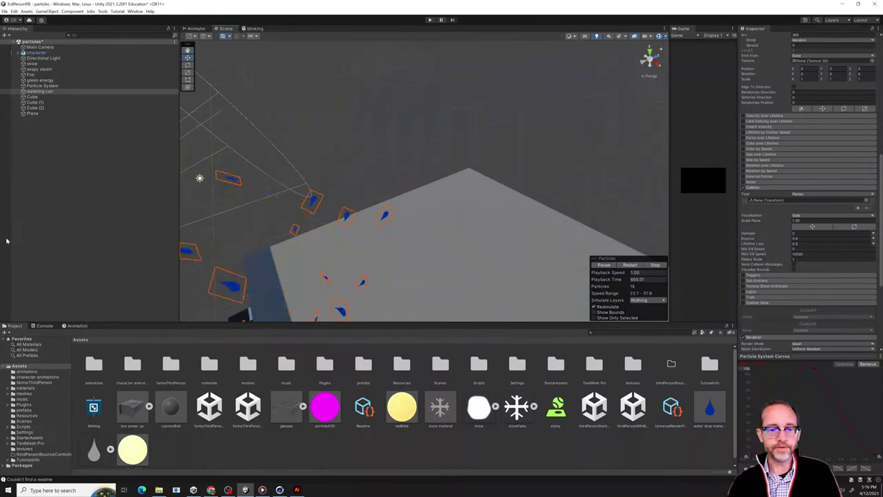
left_click_drag(460, 227, 213, 204, "alt")
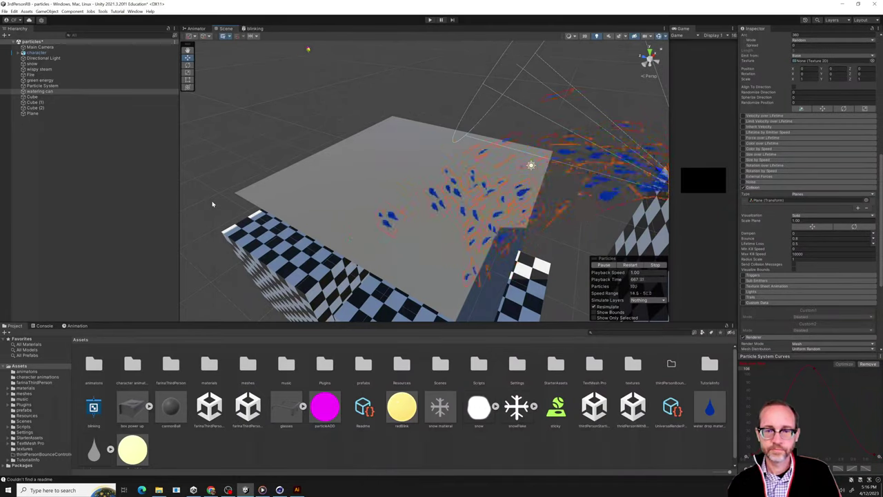
right_click_drag(292, 191, 386, 186)
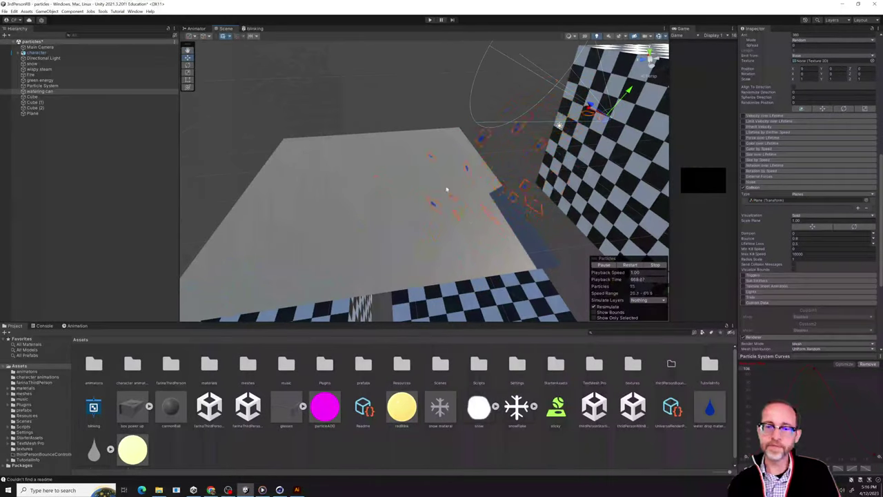
right_click_drag(447, 191, 493, 205)
right_click(814, 371)
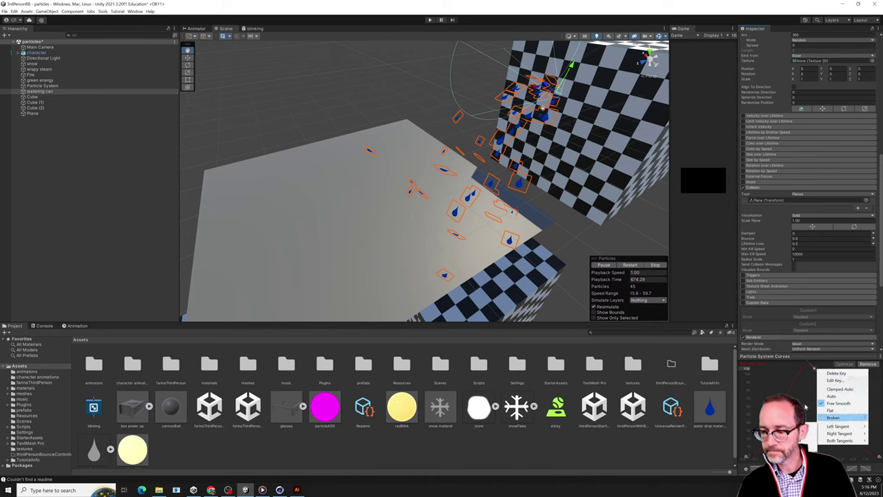
left_click(833, 381)
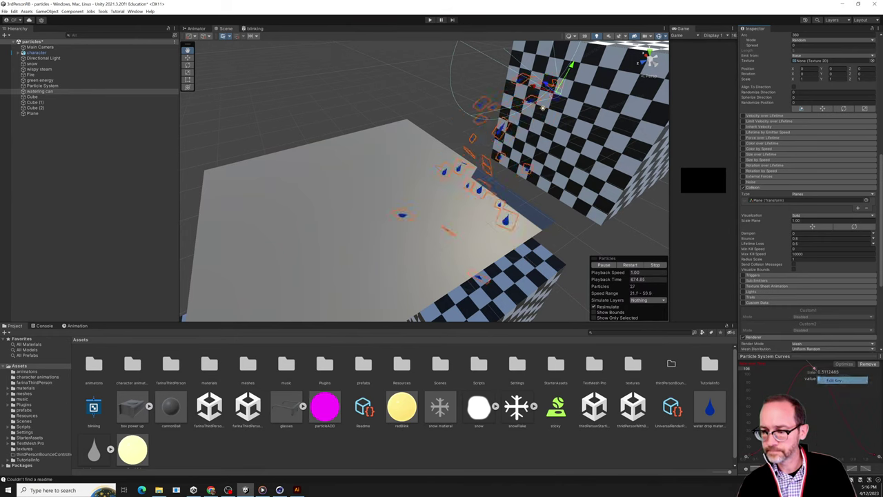
left_click(771, 371)
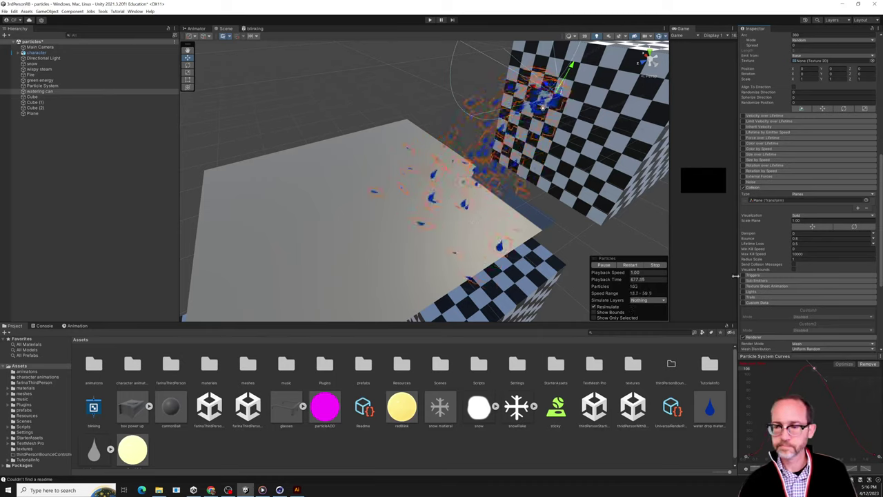
- Change the watering can's emission Rate over Time from a curve to a constant and check the steady stream
scroll(792, 169, "up", 5)
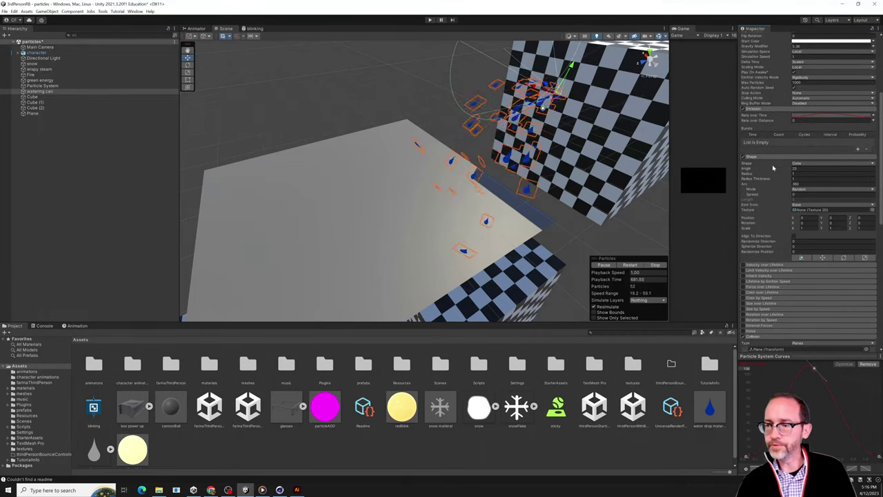
scroll(766, 144, "up", 1)
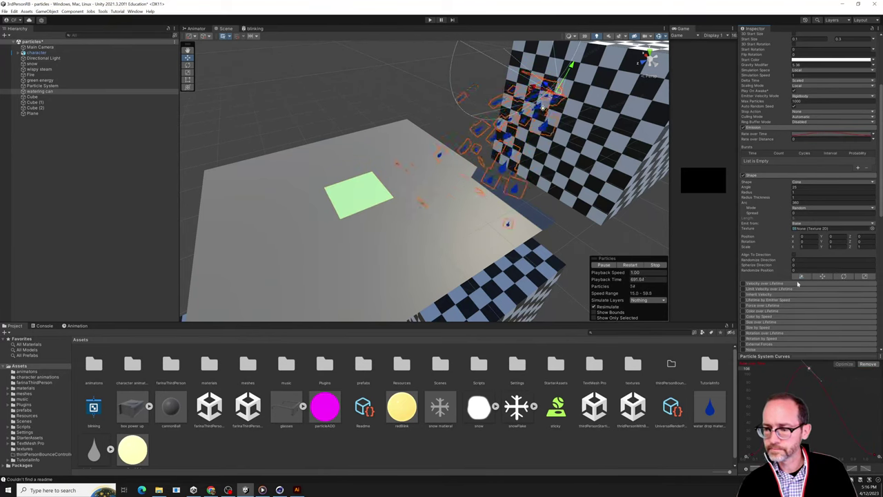
left_click(875, 135)
left_click(815, 142)
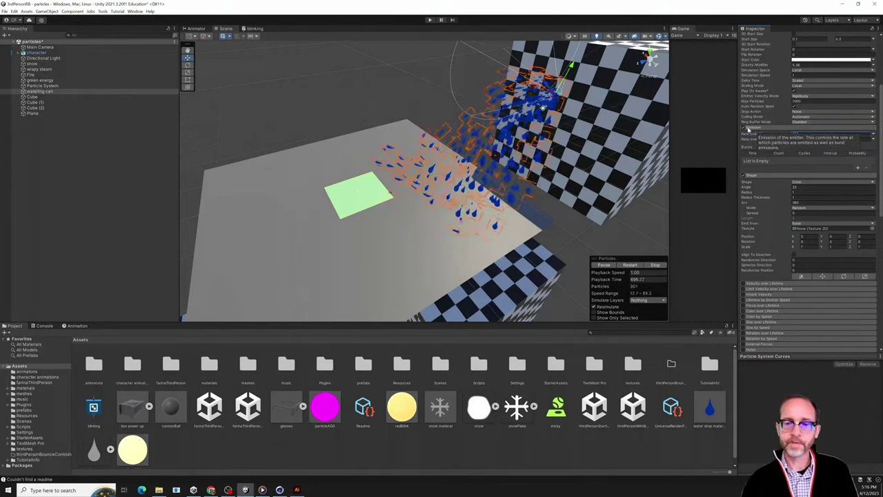
left_click_drag(614, 228, 352, 181, "alt")
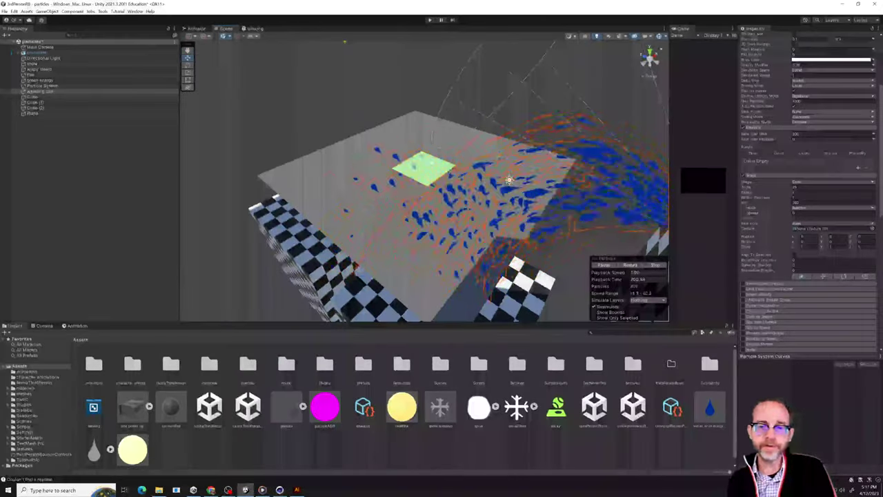
- Enable Size over Lifetime with a descending curve and check the shrinking drops on the plane
scroll(766, 255, "down", 5)
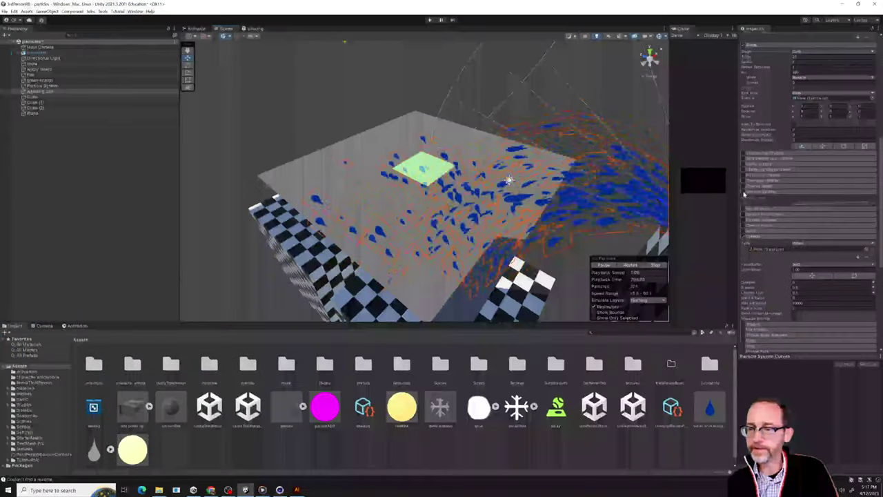
left_click(743, 191)
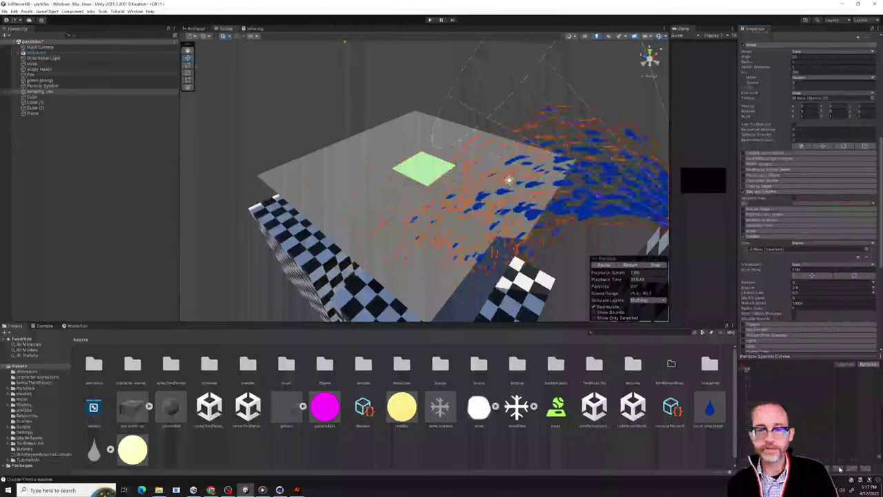
left_click_drag(462, 273, 593, 231, "alt")
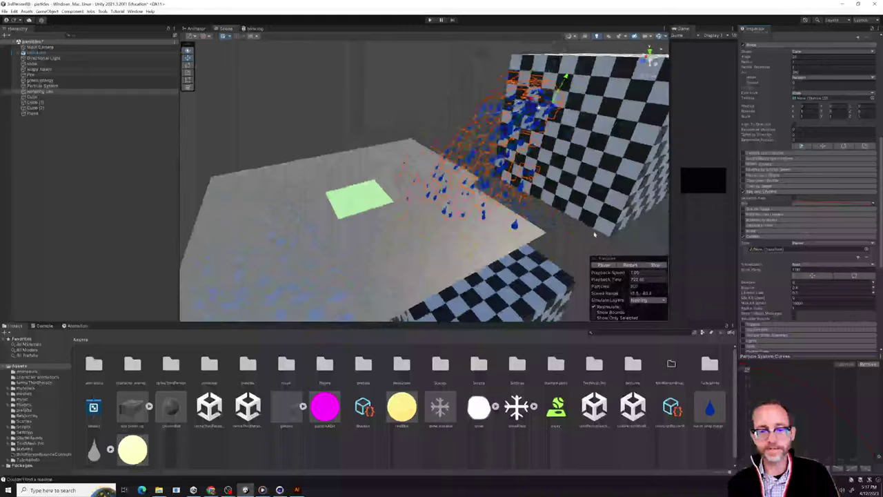
- Add a key to the Size over Lifetime curve and raise it so the drops shrink mainly near the end of their life
left_click(845, 418)
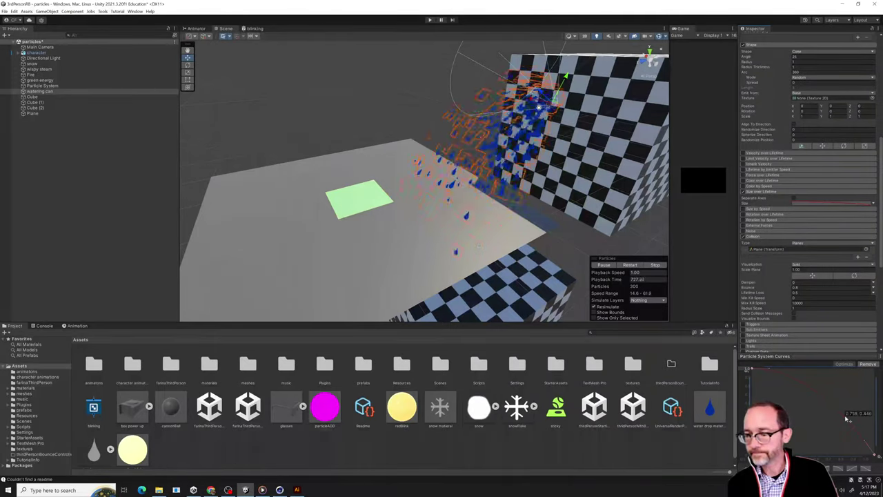
left_click_drag(846, 418, 845, 418)
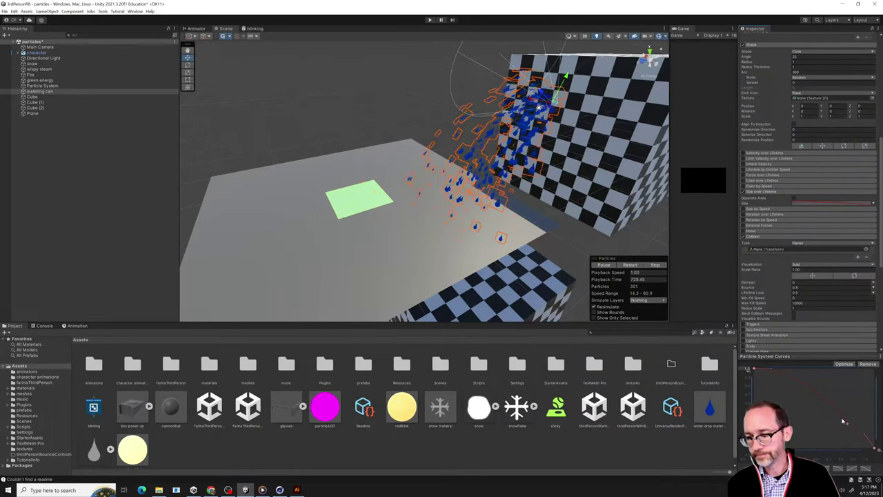
left_click(849, 431)
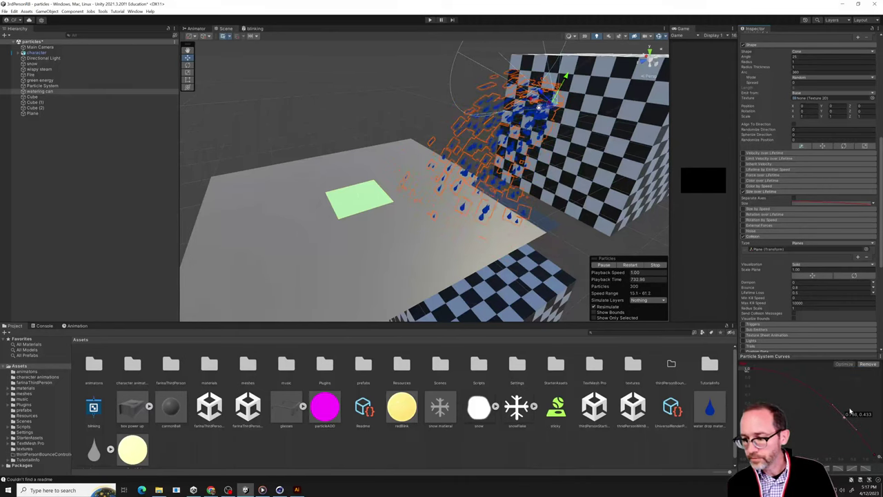
left_click_drag(850, 412, 861, 398)
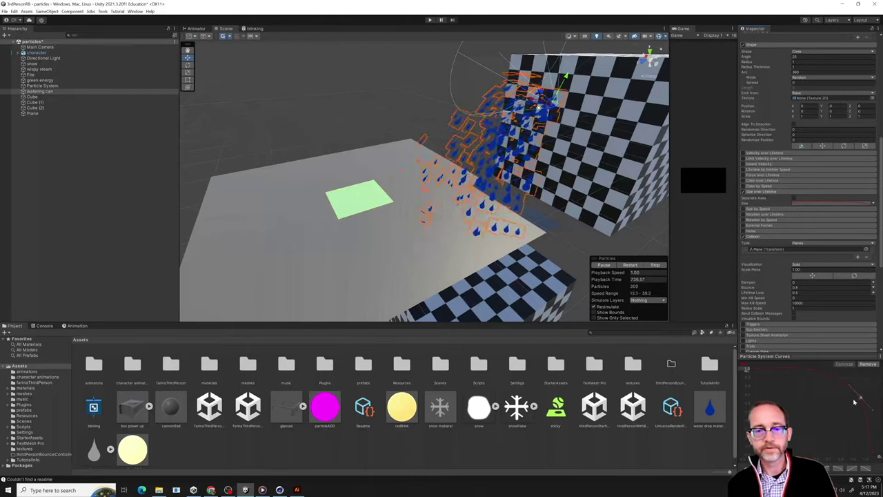
left_click_drag(501, 196, 403, 211, "alt")
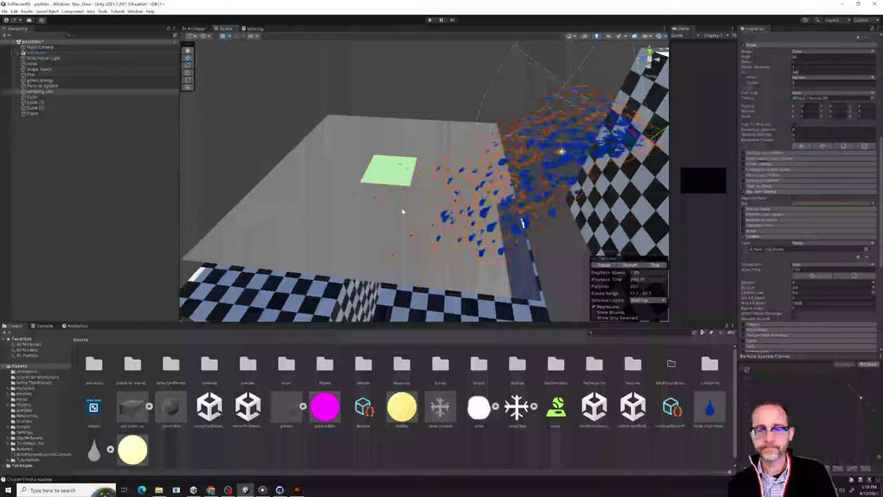
- Set the watering can particle system's collision Type to World
left_click_drag(402, 211, 383, 183, "alt")
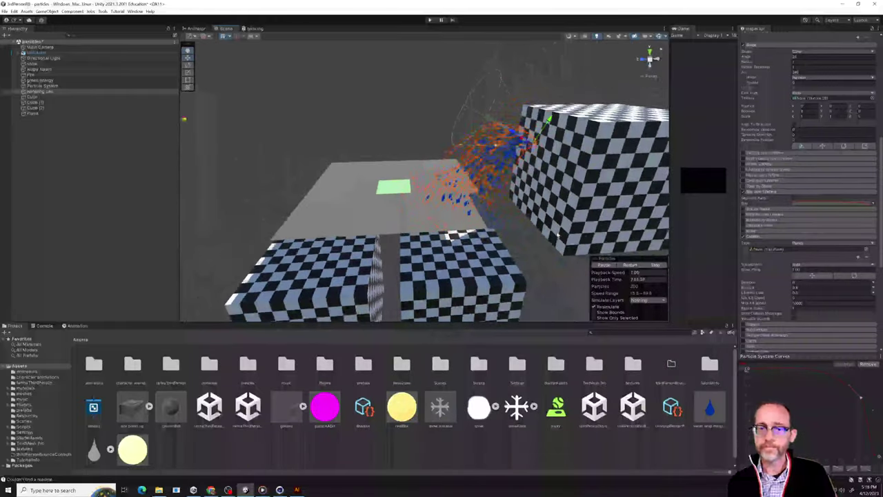
left_click(795, 243)
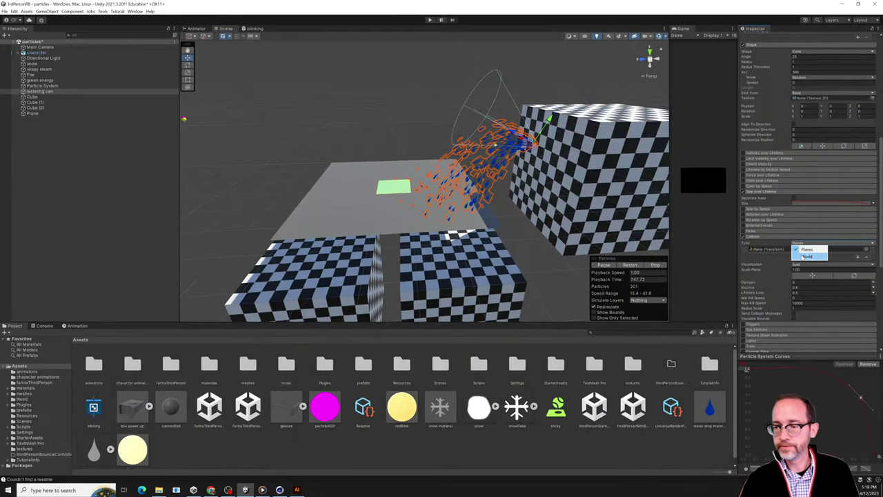
left_click(800, 255)
- Move the plane along Z away from beneath the water stream, and reselect the watering can to check the falling drops
left_click(385, 215)
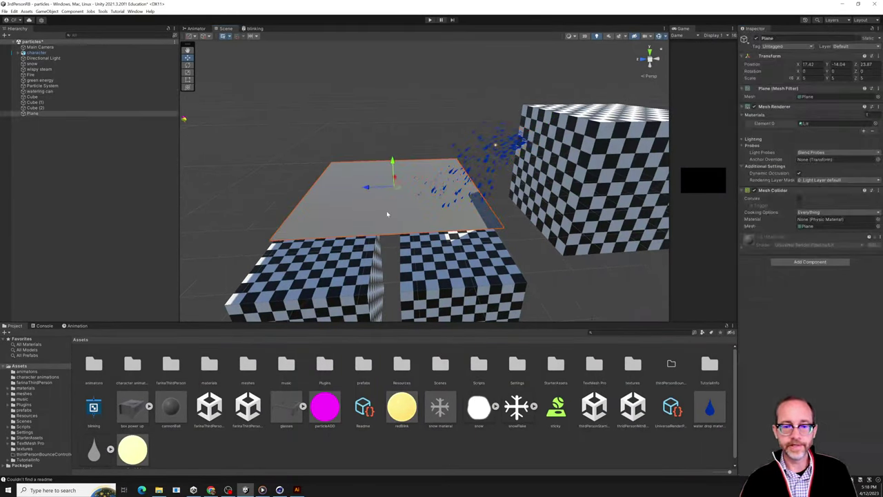
left_click_drag(369, 187, 320, 214)
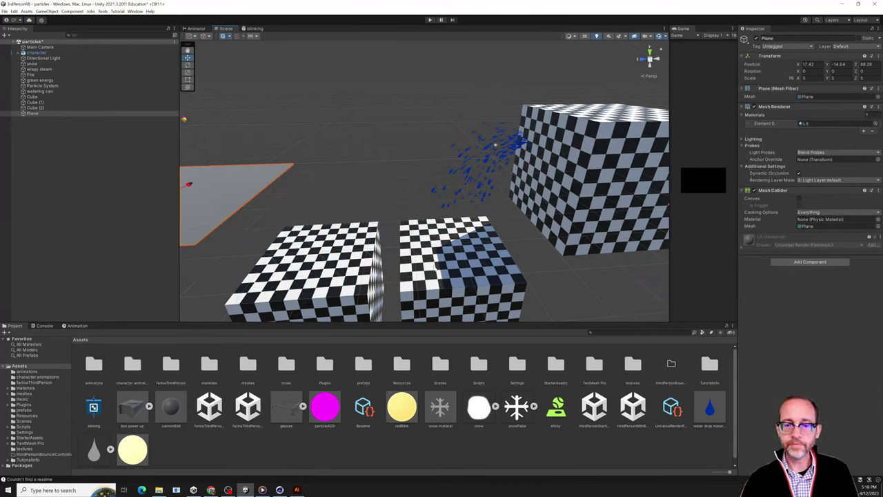
left_click(435, 267)
left_click(41, 85)
left_click(40, 91, "ctrl")
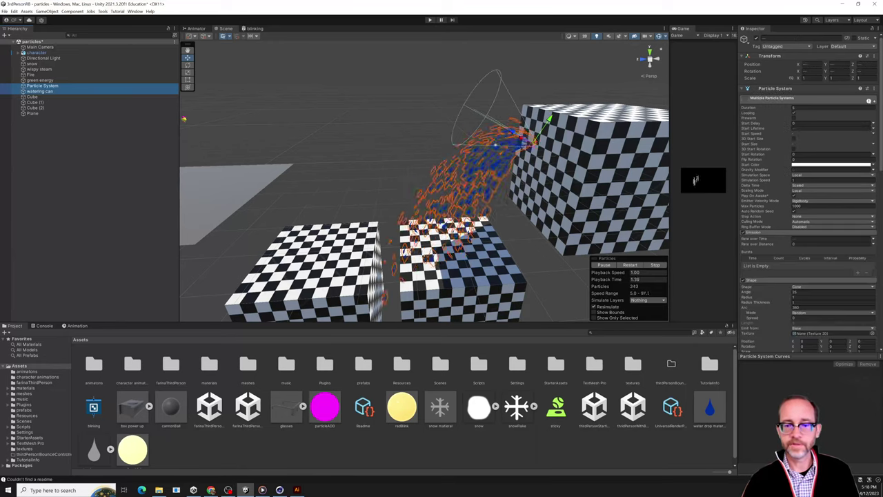
left_click(40, 91)
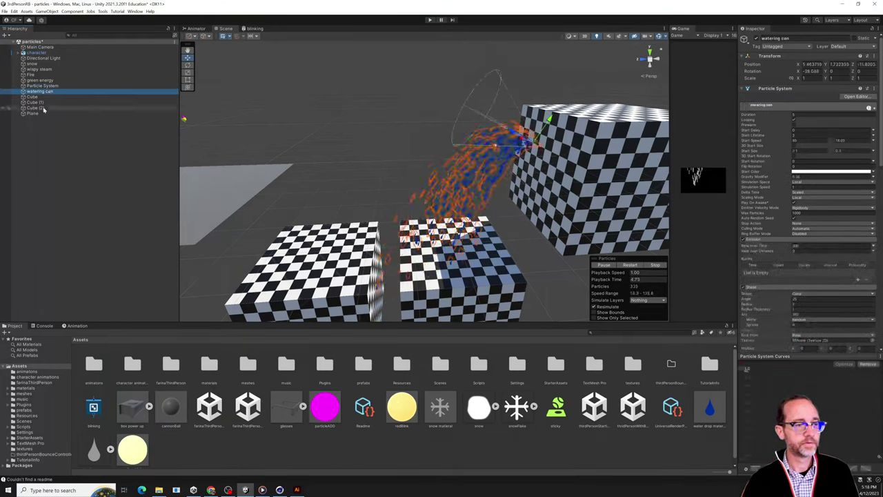
- Raise Cube (1) beneath the water stream so that its top face catches the drops
left_click(40, 102, "ctrl")
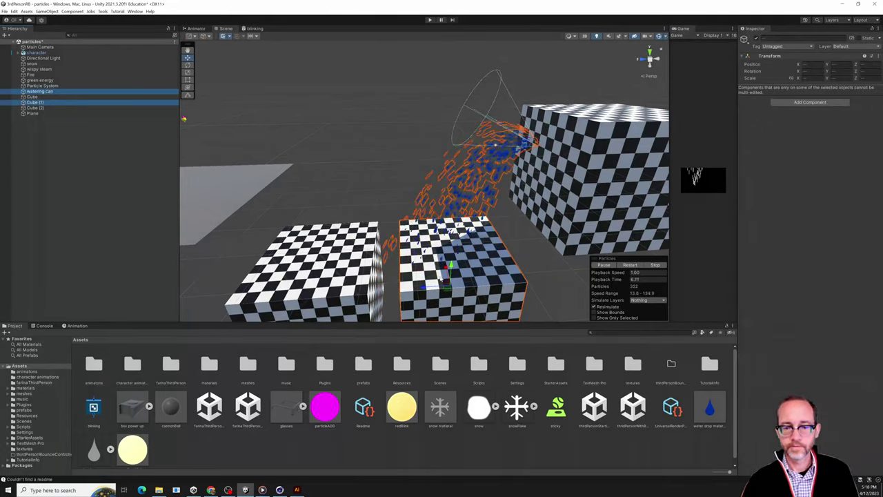
left_click_drag(451, 266, 531, 257)
left_click(422, 243)
left_click_drag(450, 249, 449, 211)
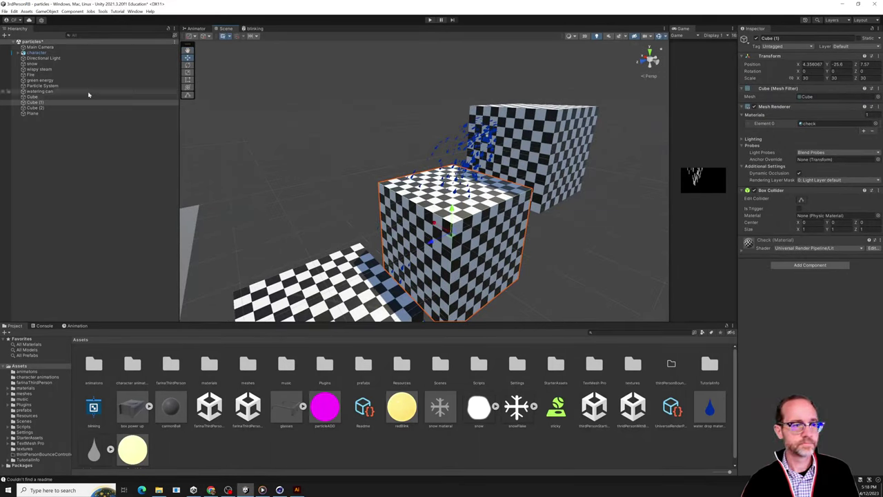
- Examine from several sides how the watering can's drops collide with the raised cube, checking the cubes involved
left_click(41, 91)
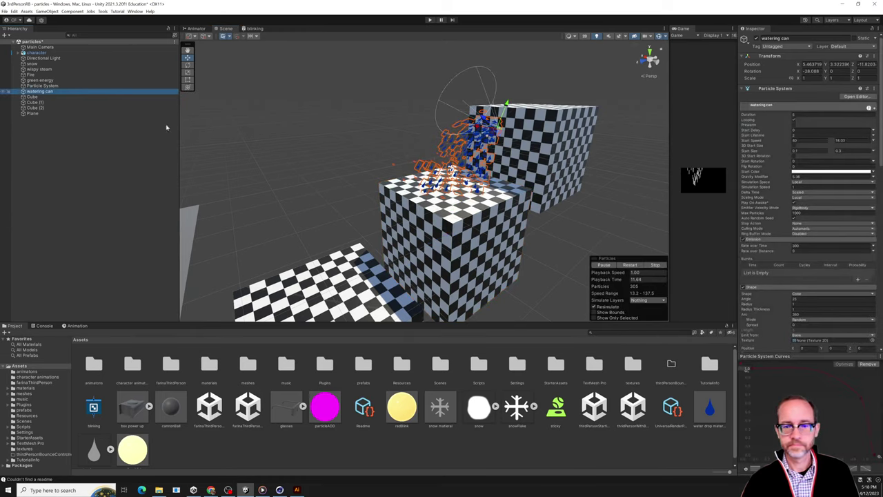
left_click_drag(315, 134, 351, 178, "alt")
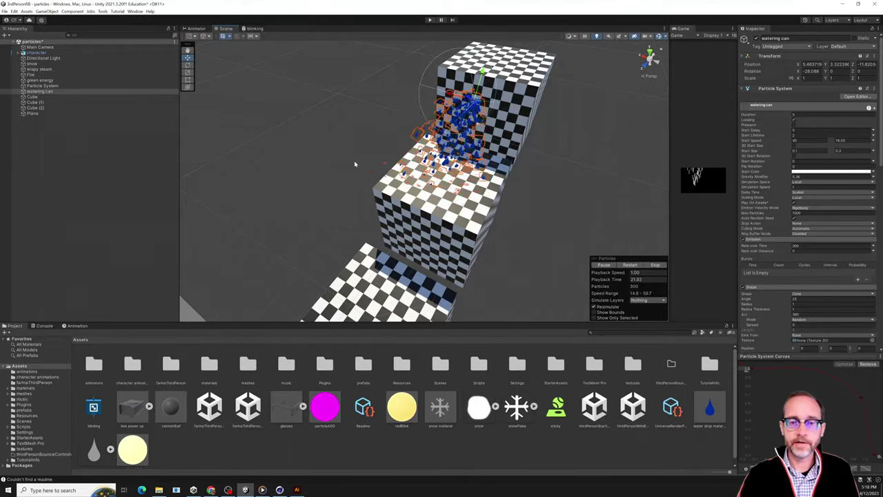
left_click_drag(407, 166, 298, 132, "alt")
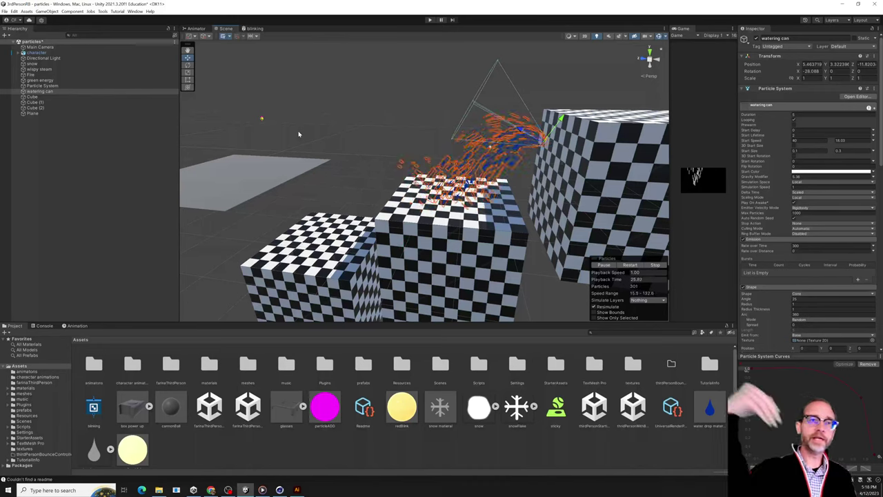
left_click(217, 209)
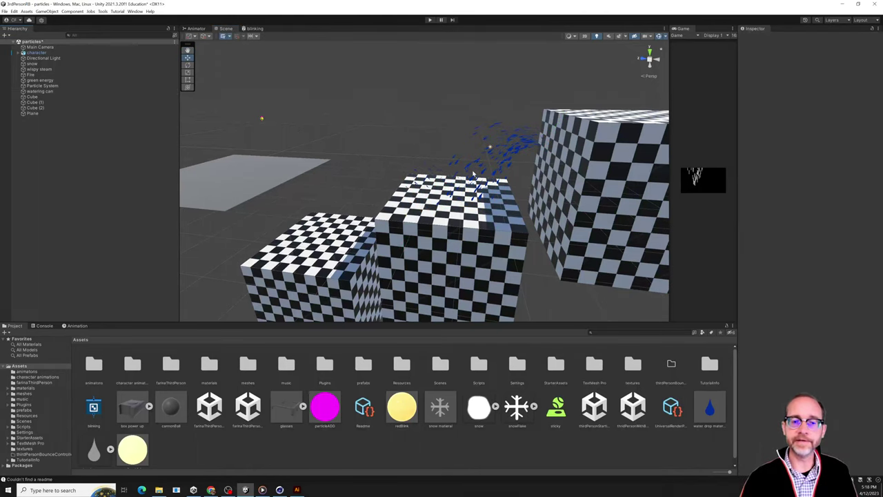
left_click(452, 203)
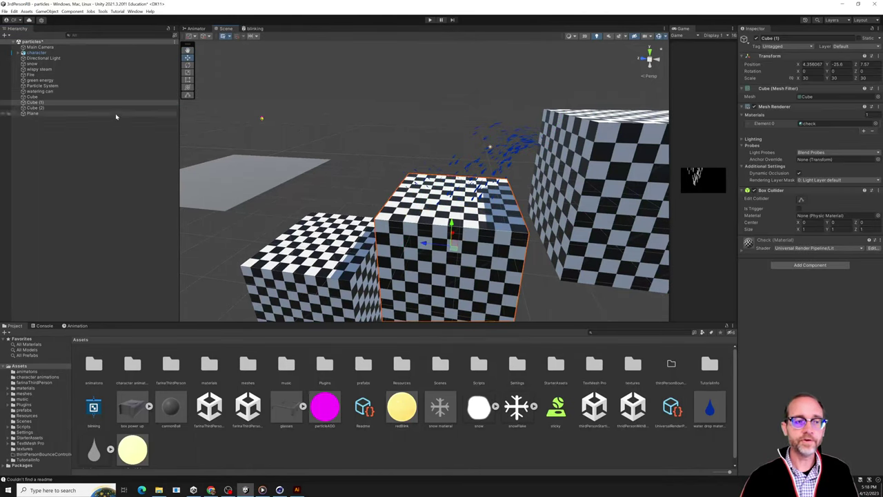
left_click(69, 97)
left_click_drag(307, 158, 443, 182, "alt")
left_click(65, 87)
left_click(65, 97)
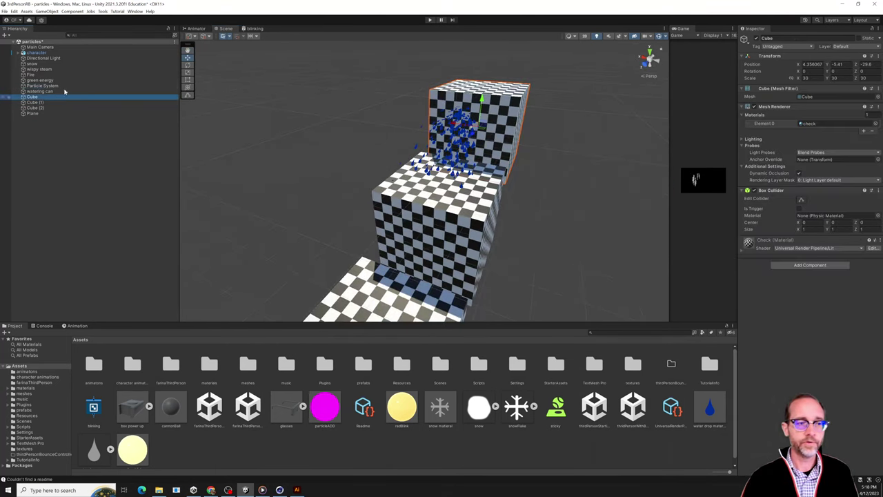
left_click(65, 86)
left_click(63, 91)
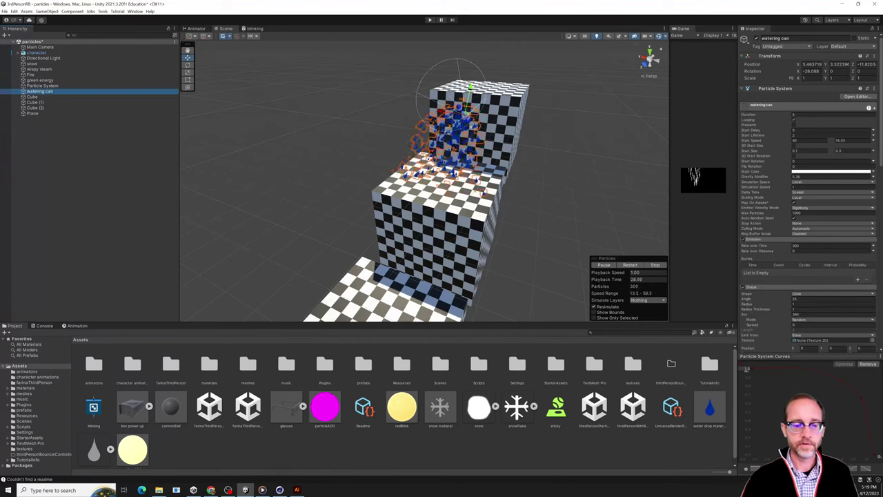
- Switch to Cinema 4D, create a new project and delete its default camera, light and target objects
left_click(280, 490)
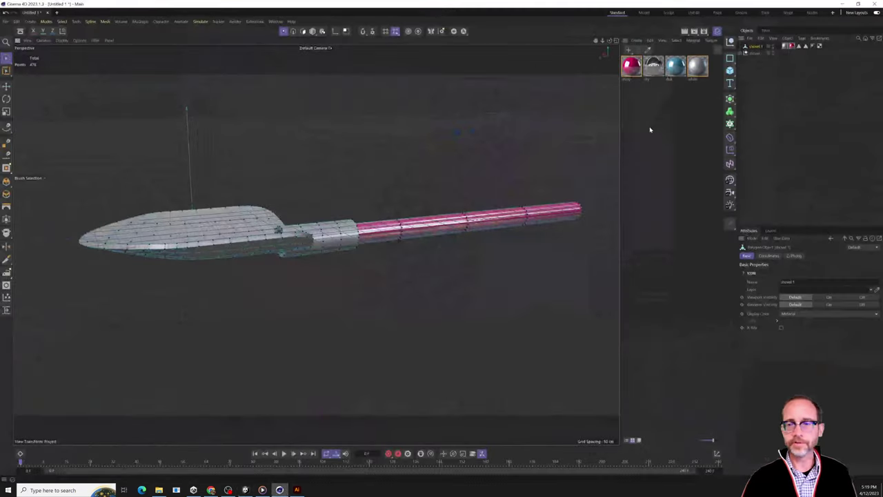
key("ctrl+n")
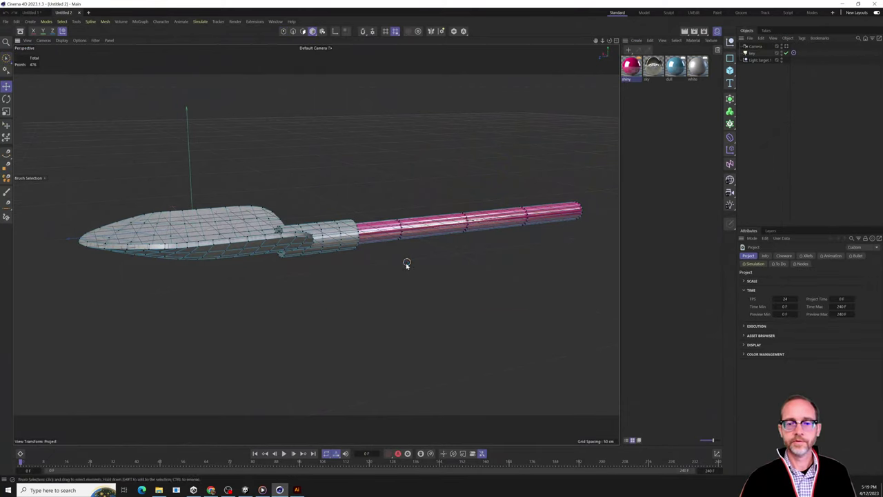
left_click_drag(761, 82, 754, 44)
key("Delete")
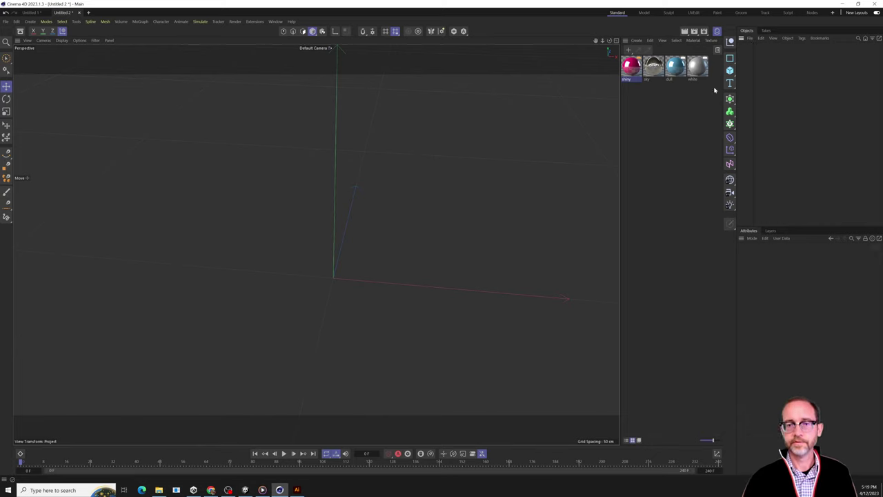
- Draw an open five-point S-shaped Bezier path in the Front view with the Spline Pen
left_click_drag(272, 265, 276, 263, "alt")
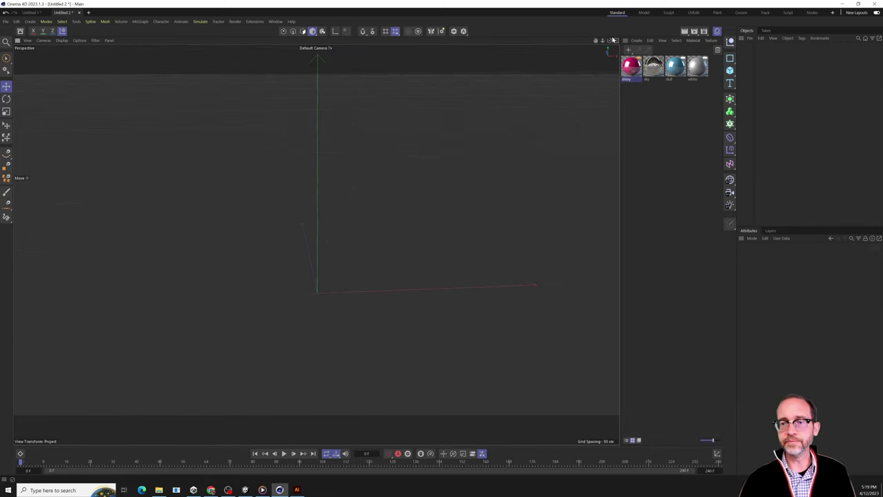
left_click(616, 40)
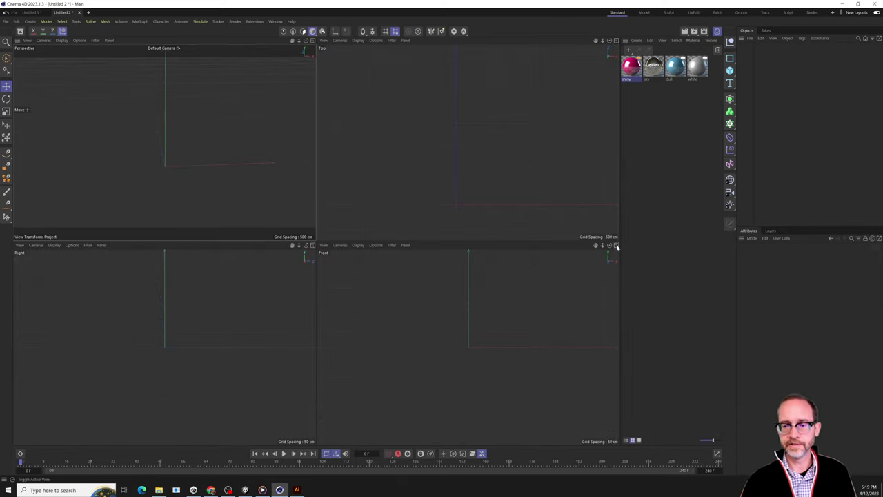
left_click(616, 246)
scroll(338, 195, "down", 5)
mouse_move(354, 199)
middle_mouse_down("alt")
mouse_move(354, 213)
mouse_move(329, 235)
middle_mouse_up("alt")
scroll(330, 234, "up", 1)
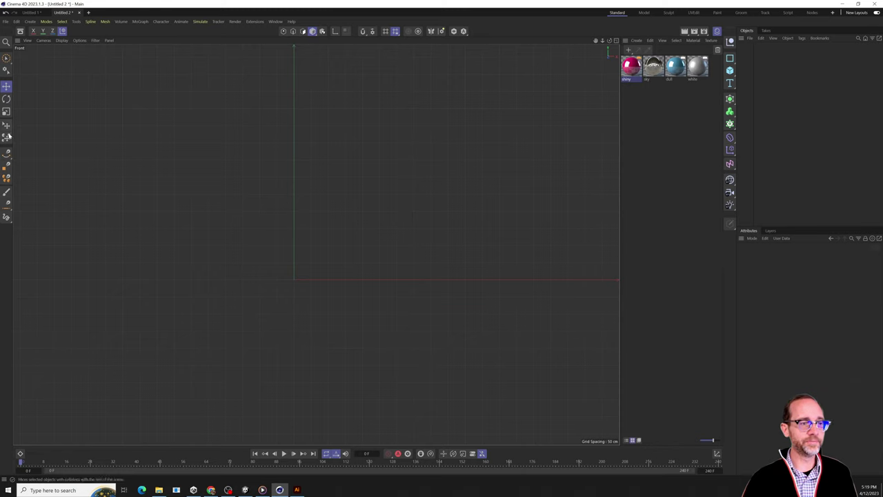
left_click(9, 155)
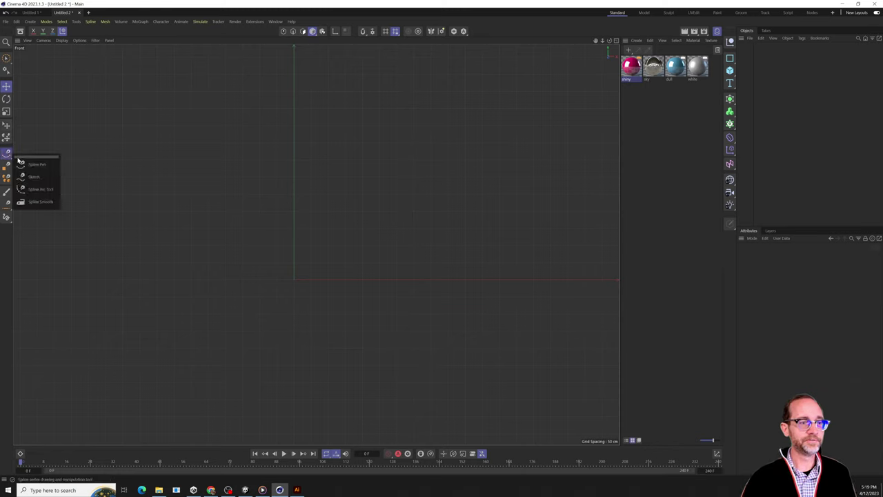
left_click(36, 164)
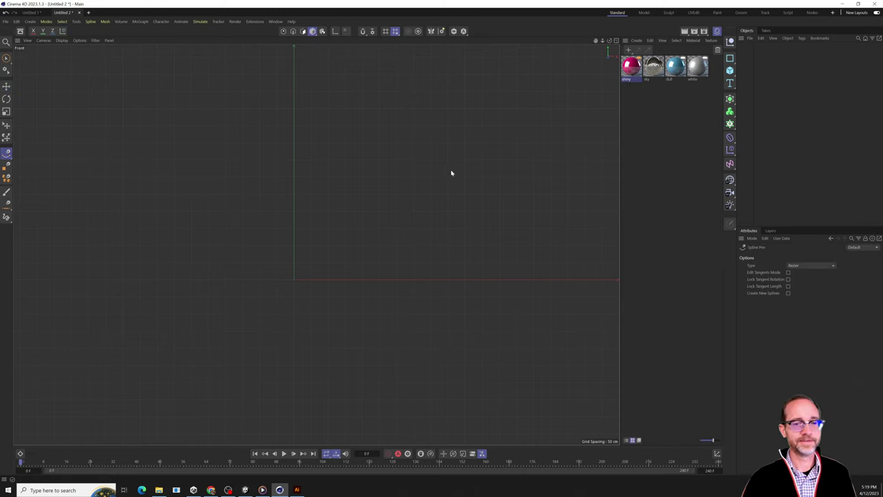
left_click(506, 131)
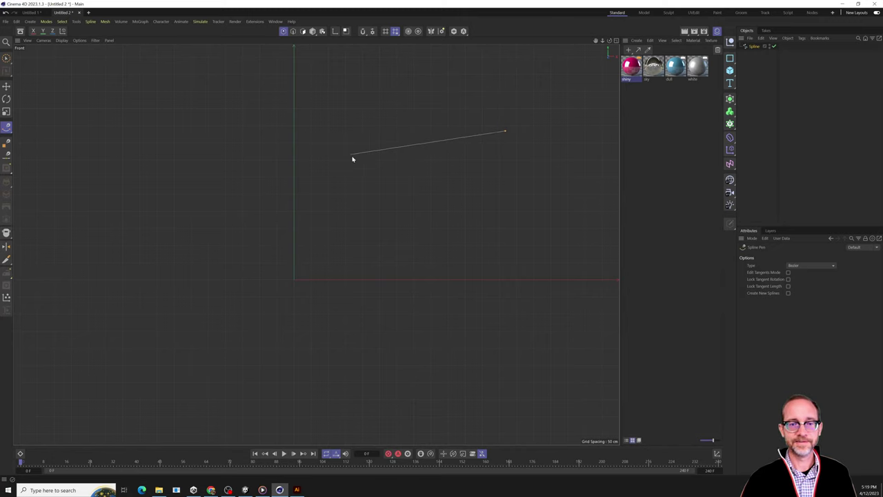
left_click_drag(351, 161, 328, 188)
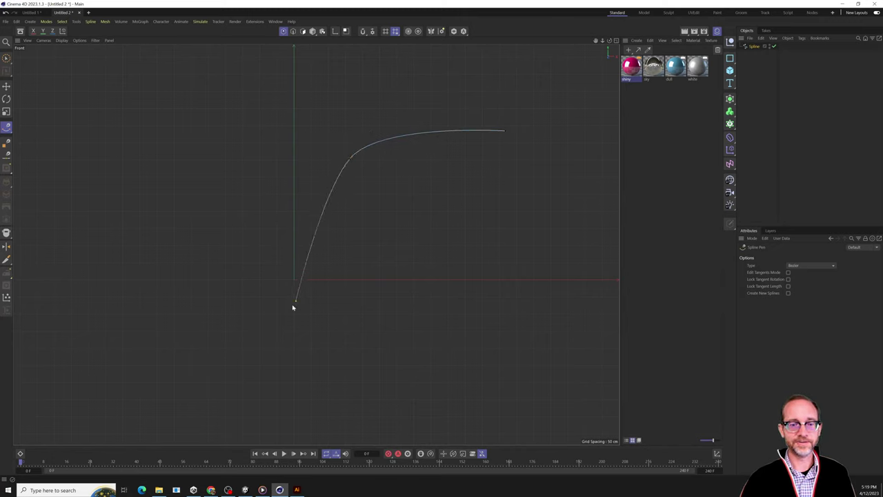
left_click_drag(297, 301, 282, 310)
left_click_drag(175, 340, 150, 321)
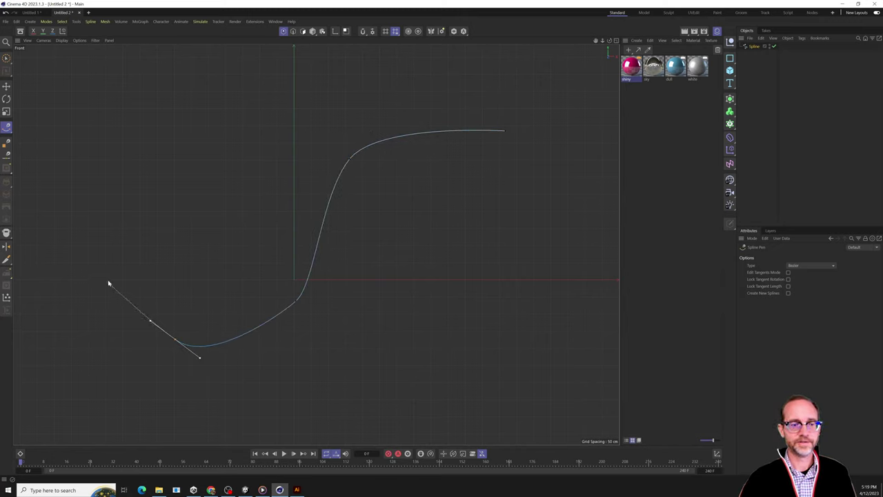
left_click_drag(109, 283, 116, 273)
left_click(754, 60)
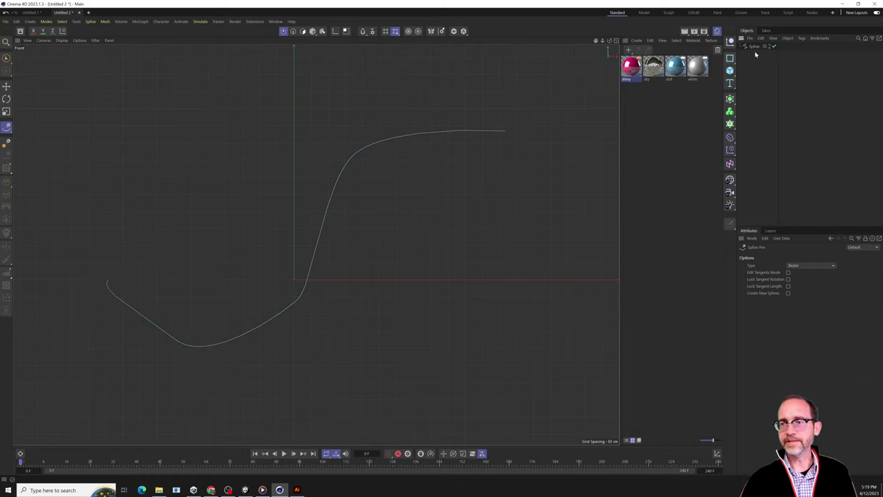
- Add an Arc spline object as the cross-section for the drawn path
left_click(753, 46)
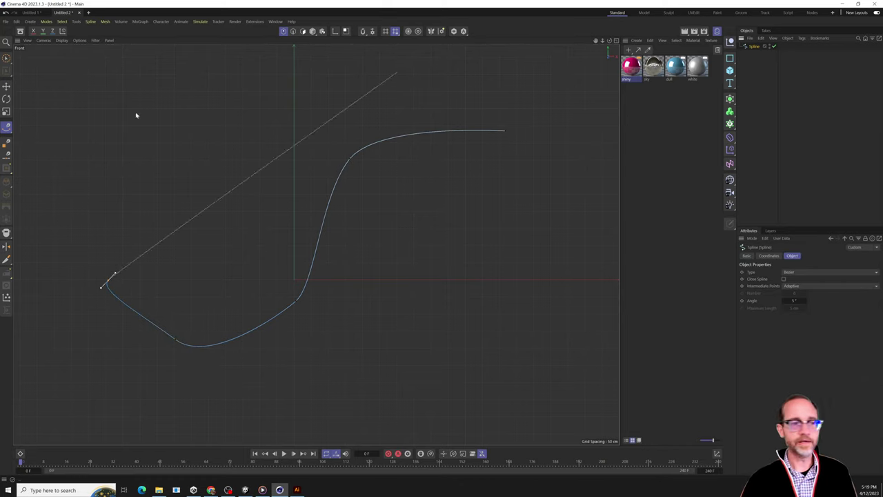
left_click(728, 60)
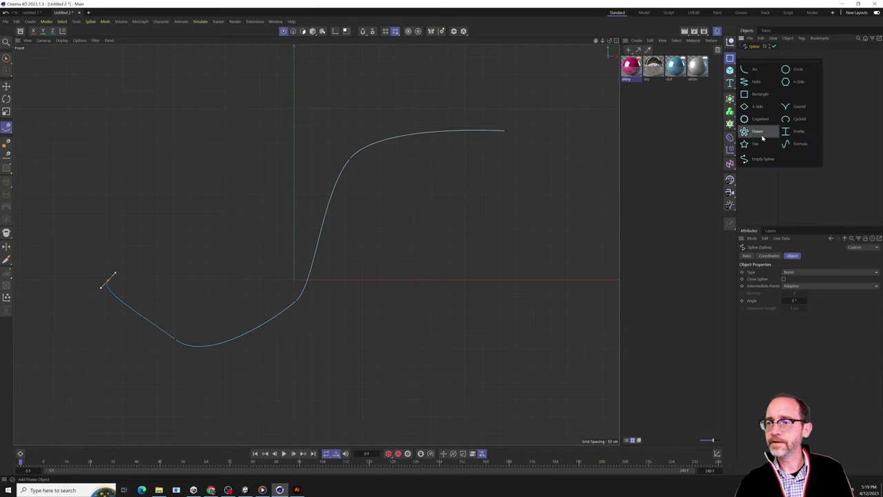
left_click(758, 71)
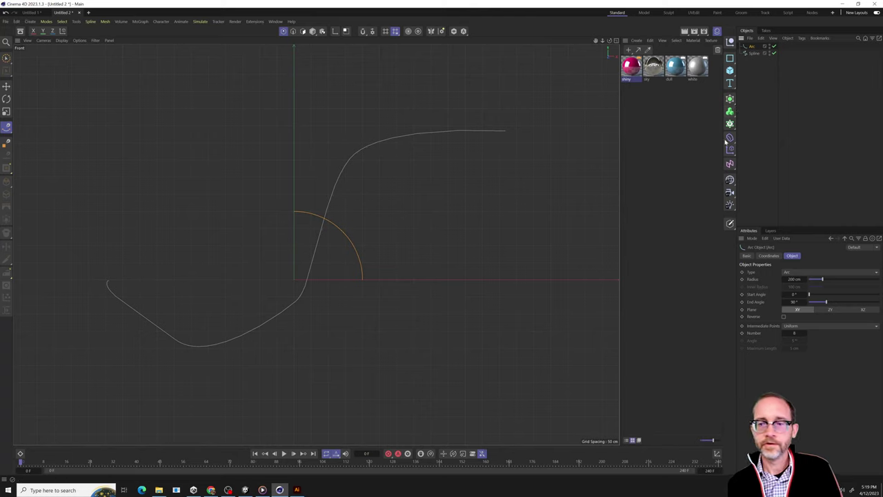
- Add a Sweep generator and nest the arc and the path spline inside it
left_click(730, 102)
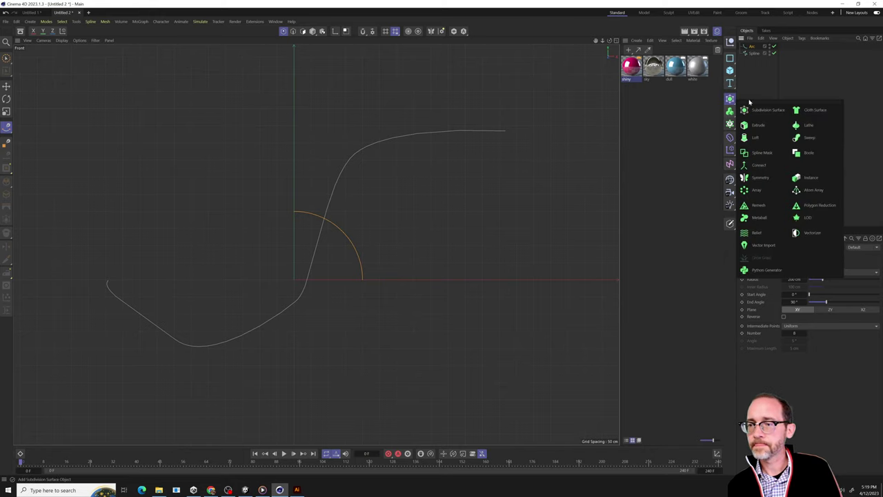
left_click(808, 138)
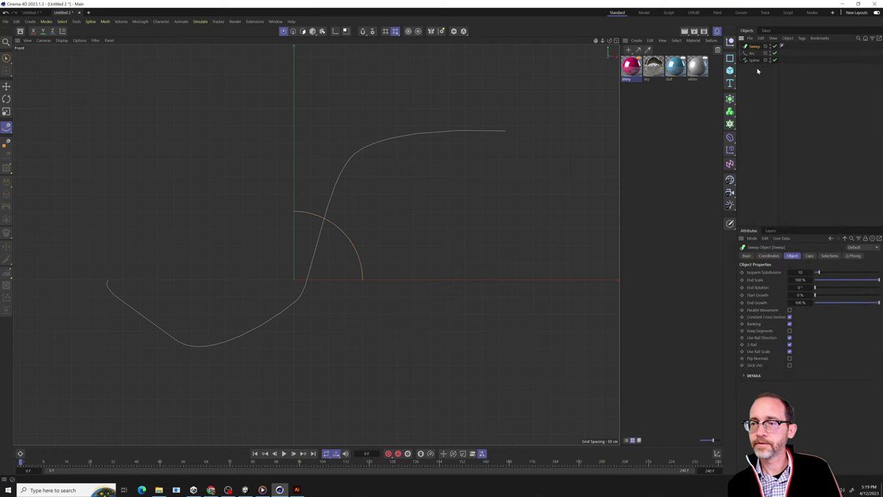
left_click(752, 54)
left_click(753, 60, "shift")
left_click_drag(753, 59, 756, 47)
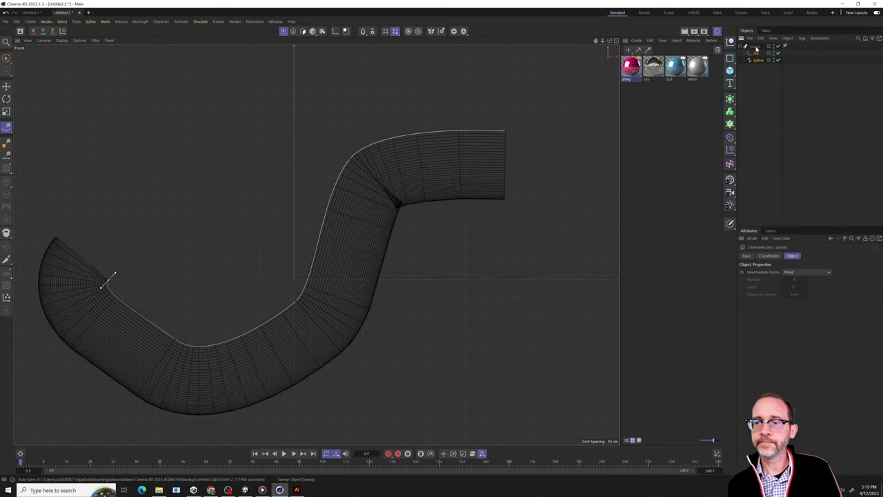
- Show the swept surface in the maximized Perspective view, shaded with its polygon lines, and inspect its shape
left_click(617, 40)
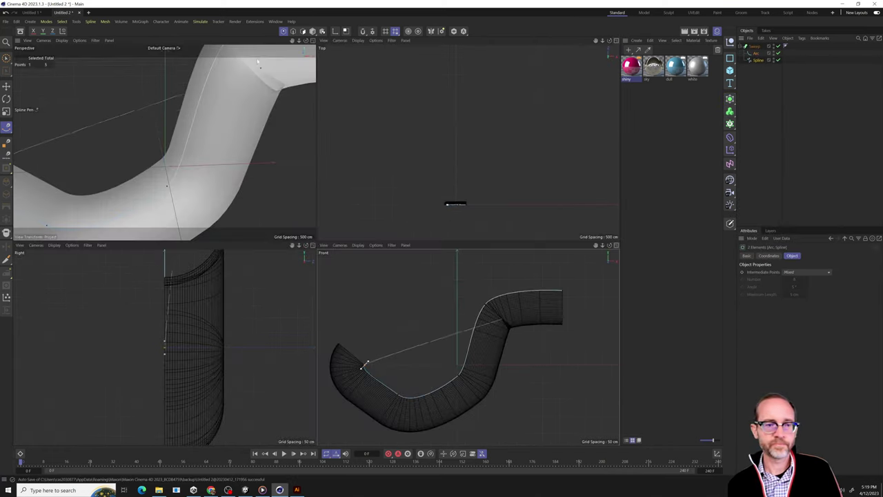
left_click(314, 42)
key("n")
key("b")
mouse_move(285, 302)
left_mouse_down("alt")
mouse_move(379, 310)
mouse_move(394, 284)
mouse_move(315, 244)
mouse_move(373, 267)
mouse_move(483, 265)
left_mouse_up("alt")
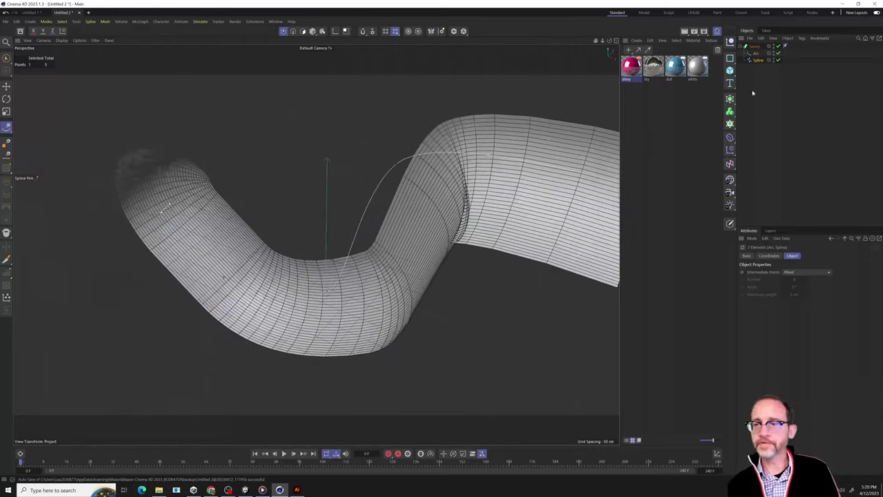
- Reduce the arc's radius to 41 cm and try the Segment type as the slide's cross-section
left_click(756, 53)
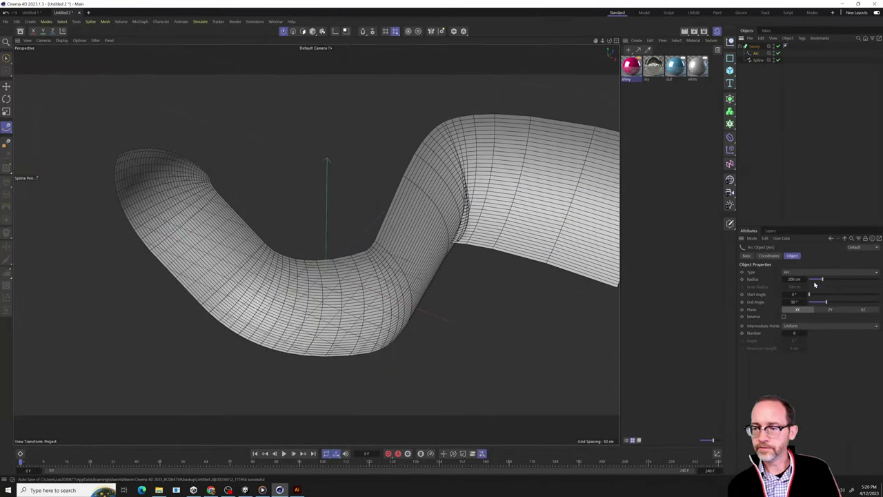
left_click_drag(819, 281, 811, 281)
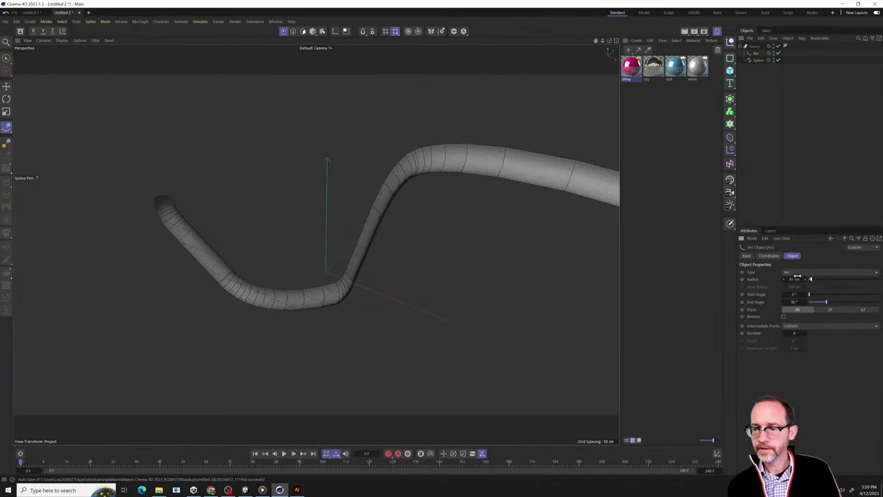
left_click(796, 273)
left_click(796, 295)
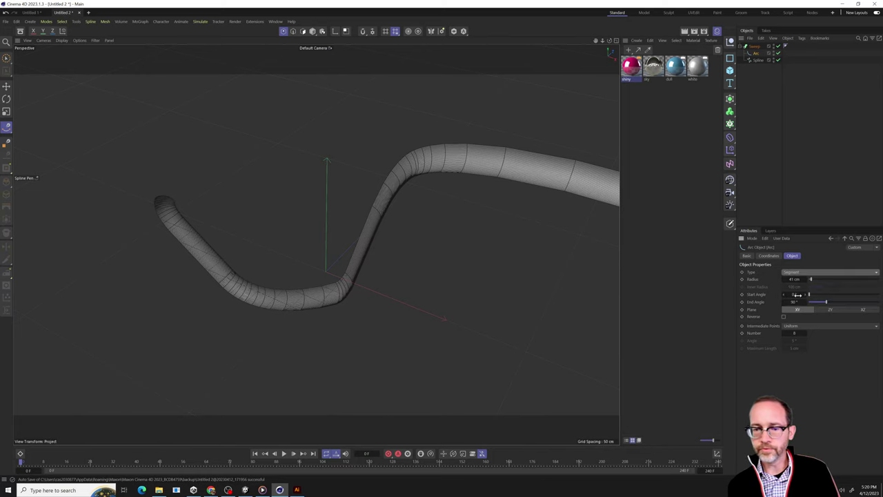
left_click_drag(513, 161, 497, 219, "alt")
- Make the arc a Ring with 57 cm inner radius, -96° start angle and 86° end angle to form an open trough
left_click(787, 274)
left_click(793, 304)
left_click_drag(571, 333, 491, 237, "alt")
left_click_drag(816, 288, 787, 295)
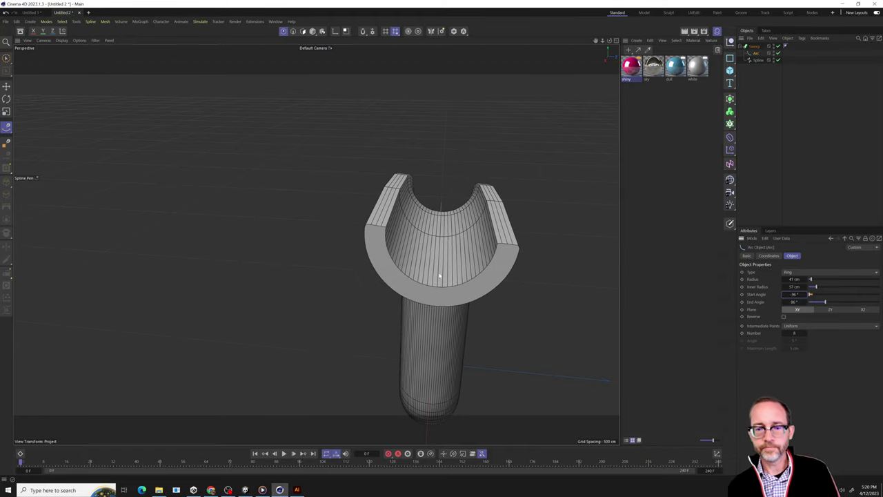
left_click_drag(439, 275, 593, 290, "alt")
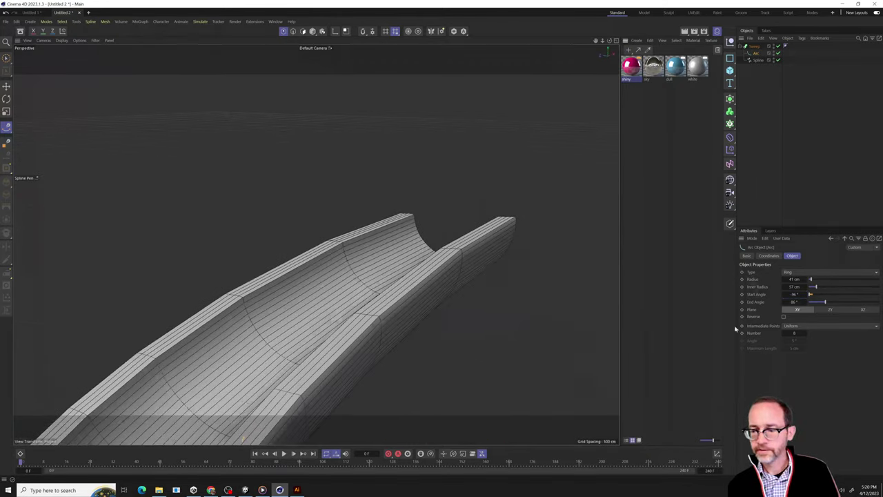
- Lower the arc's number of intermediate points to 3 and inspect the simplified slide mesh
left_click(783, 334)
left_click(783, 334)
left_click(784, 334)
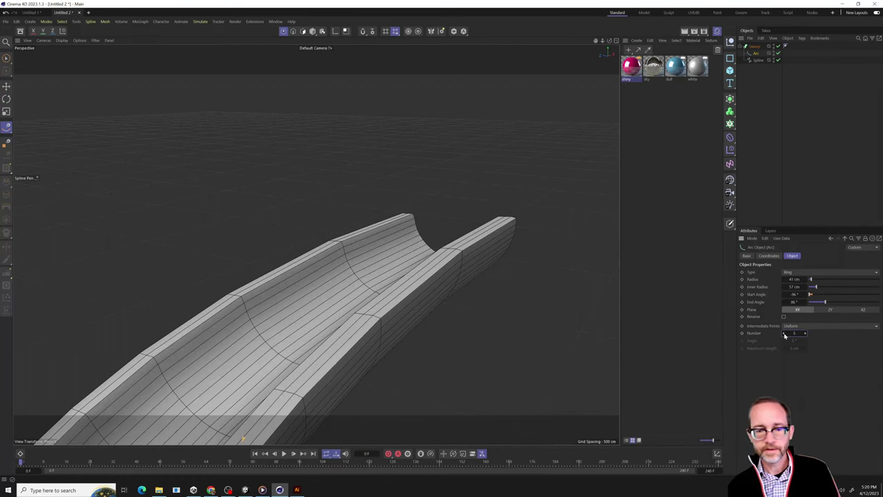
left_click(784, 334)
left_click(784, 334)
left_click_drag(337, 272, 414, 288, "alt")
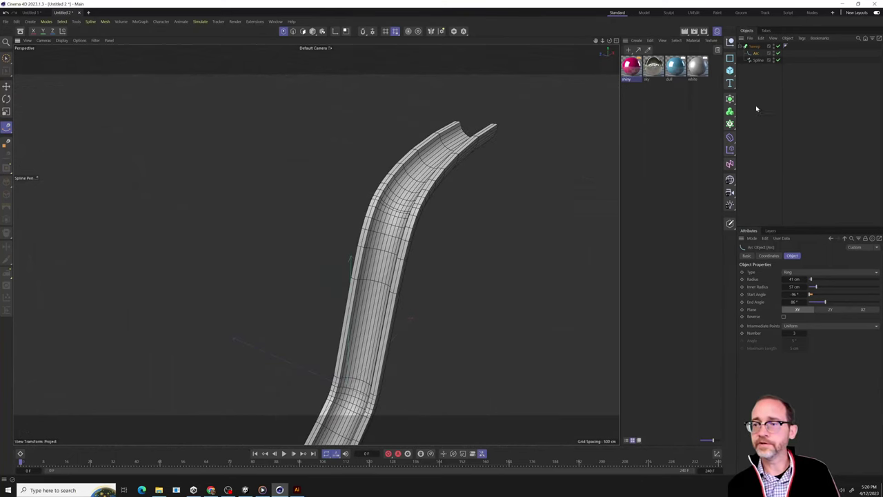
- Export the Sweep object as an FBX file named "water slide" to the Data (D:) drive with the default export settings
left_click(756, 105)
left_click(752, 47)
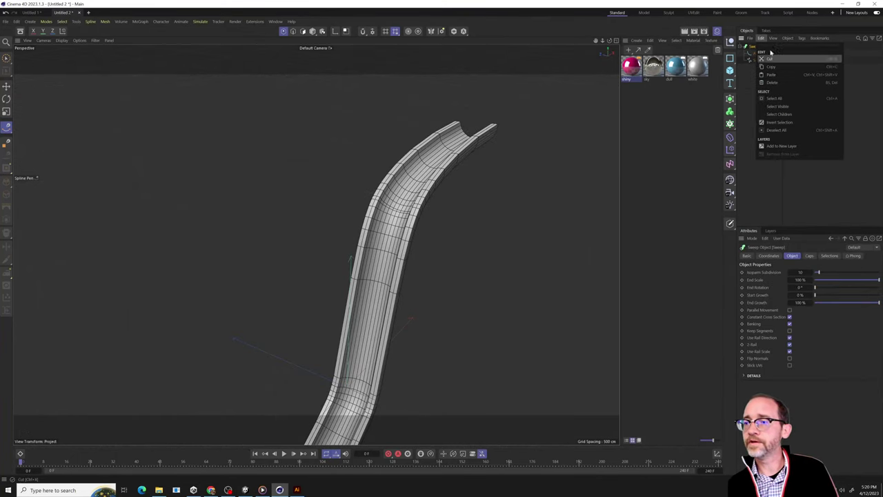
left_click(750, 40)
mouse_move(780, 82)
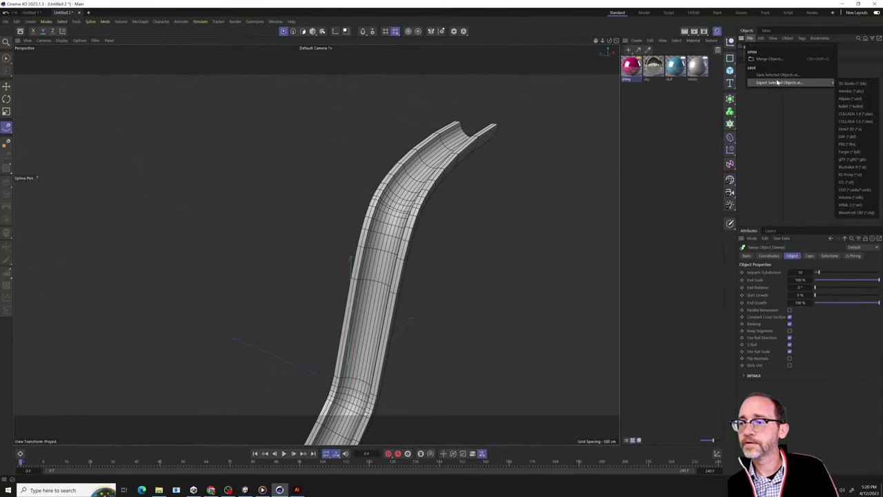
left_click(851, 144)
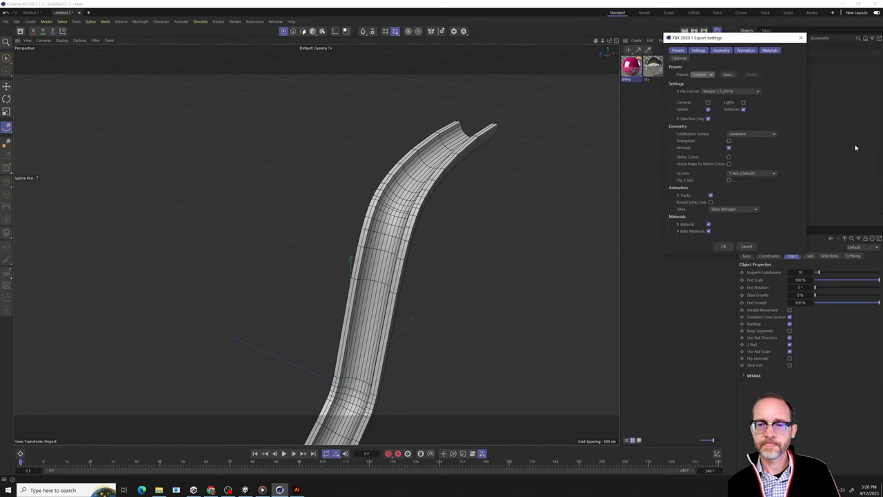
left_click(725, 246)
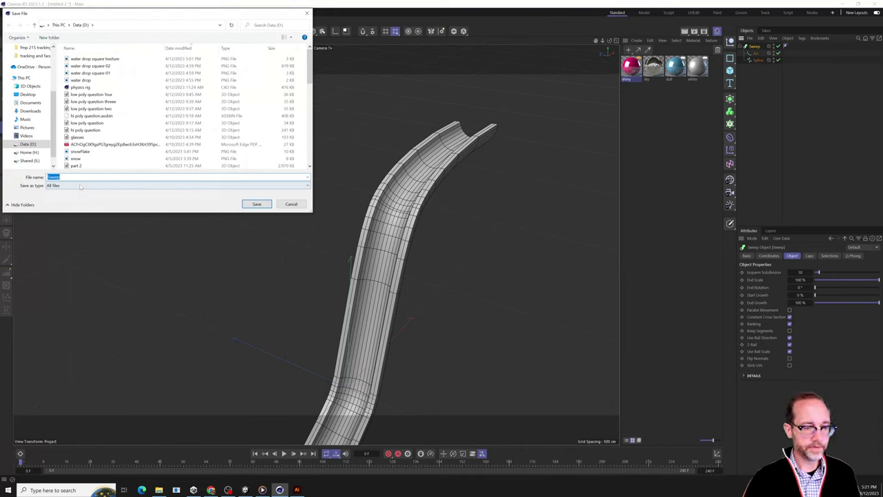
type("water slid")
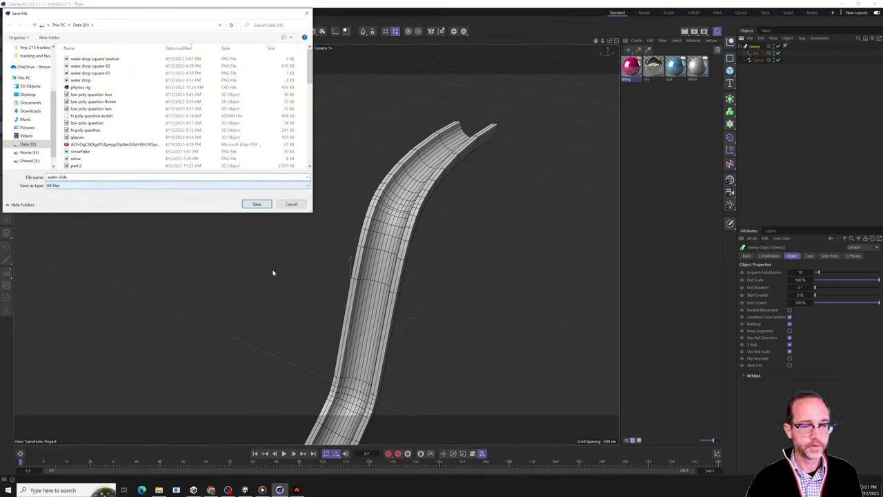
left_click(257, 204)
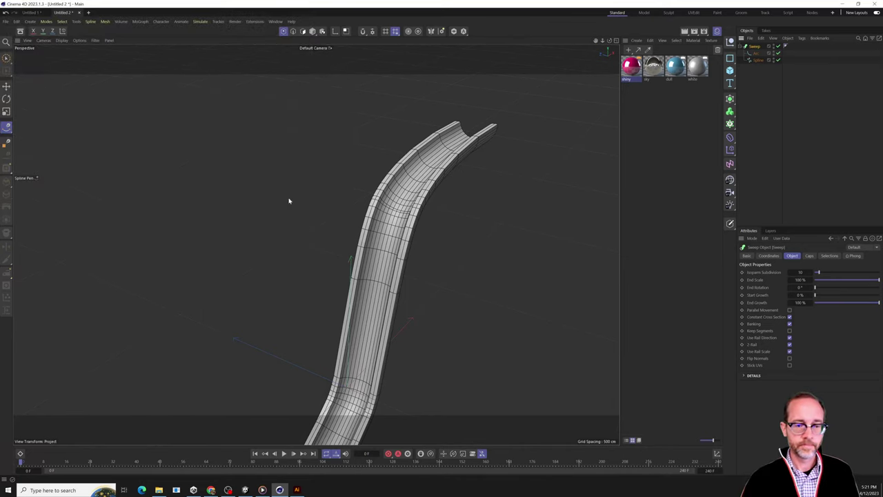
- Switch to Unity, import the water slide file from the Data (D:) drive into Assets and place it in the scene
left_click(842, 4)
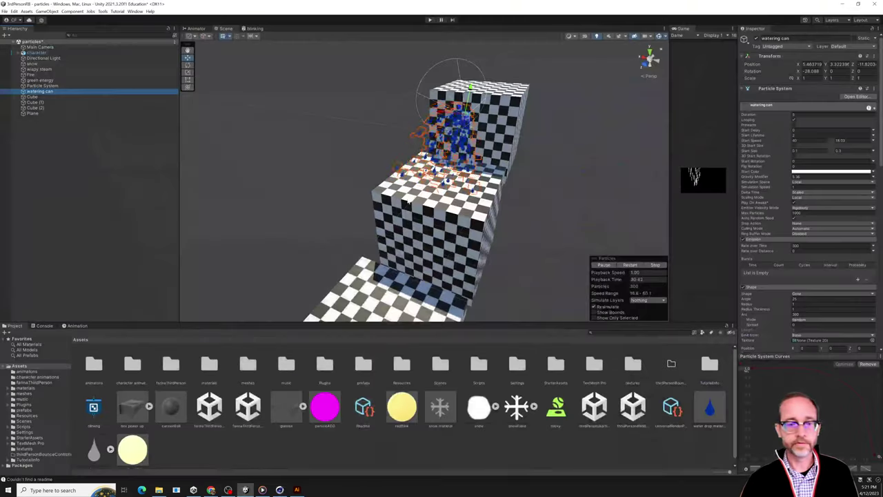
left_click(160, 490)
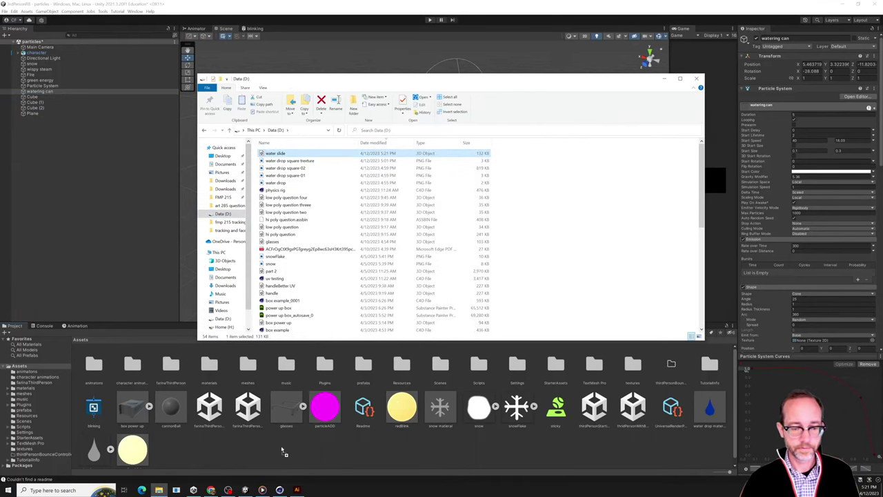
left_click_drag(281, 451, 282, 450)
left_click(133, 445)
left_click_drag(133, 445, 349, 248)
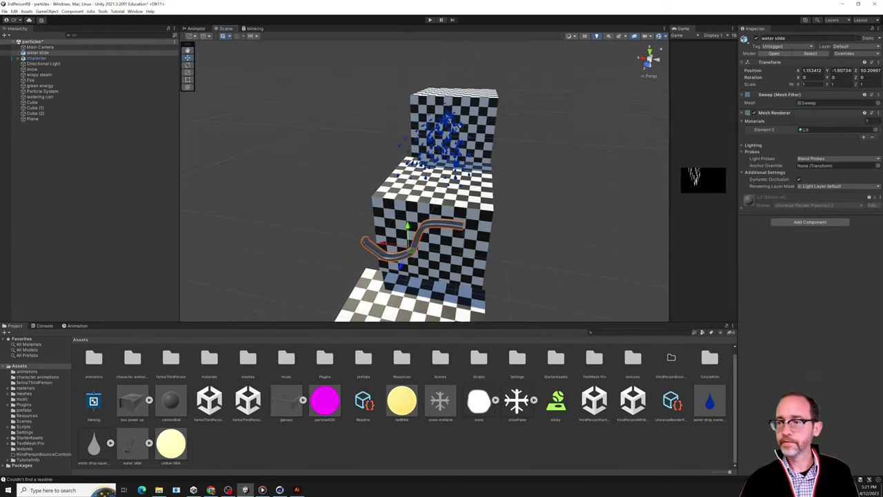
- Scale the water slide to 4 on all axes and move it to about X 14.5, Y -9.2, Z 54.8
type("4")
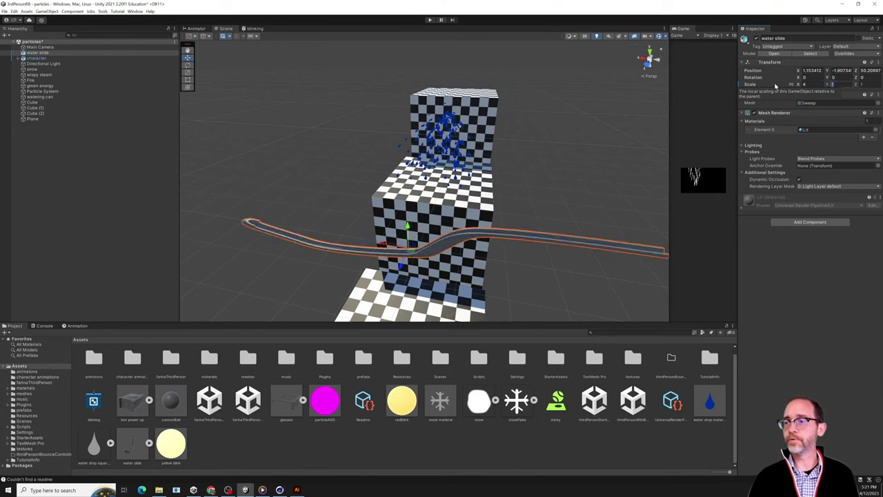
key("Return")
left_click_drag(452, 203, 505, 221, "alt")
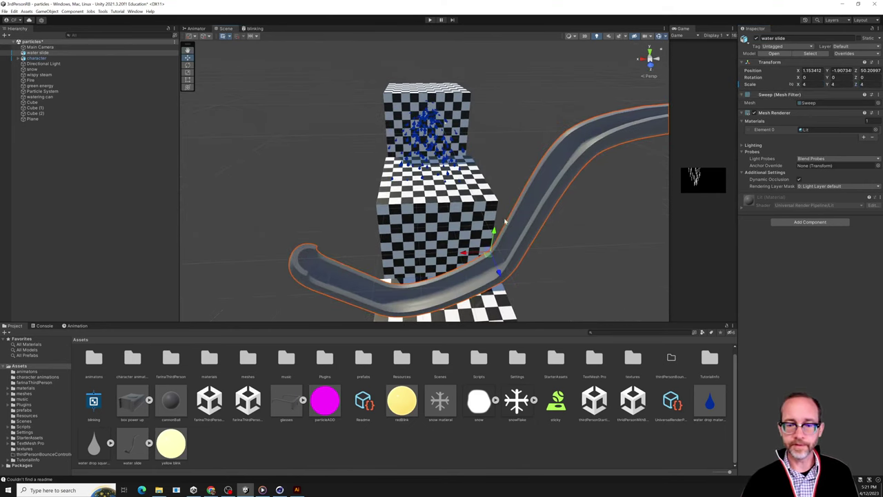
left_click_drag(493, 255, 381, 329)
scroll(404, 265, "down", 8)
middle_click_drag(404, 257, 379, 248)
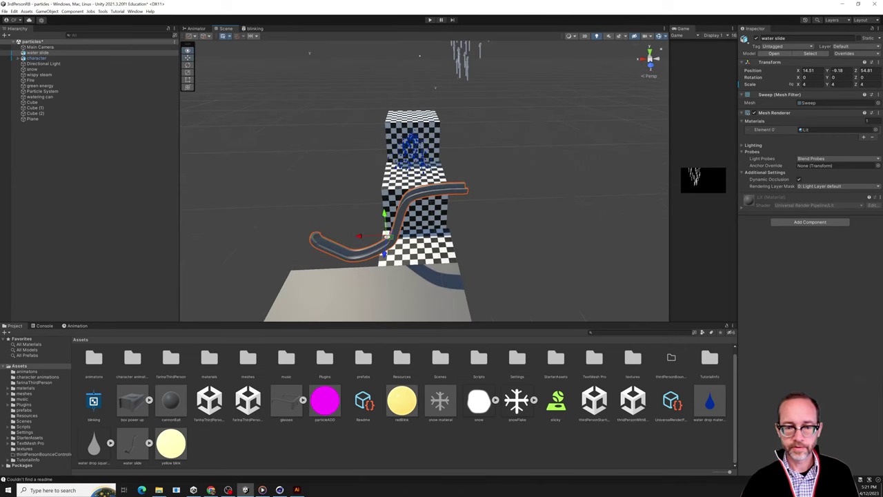
scroll(379, 240, "up", 5)
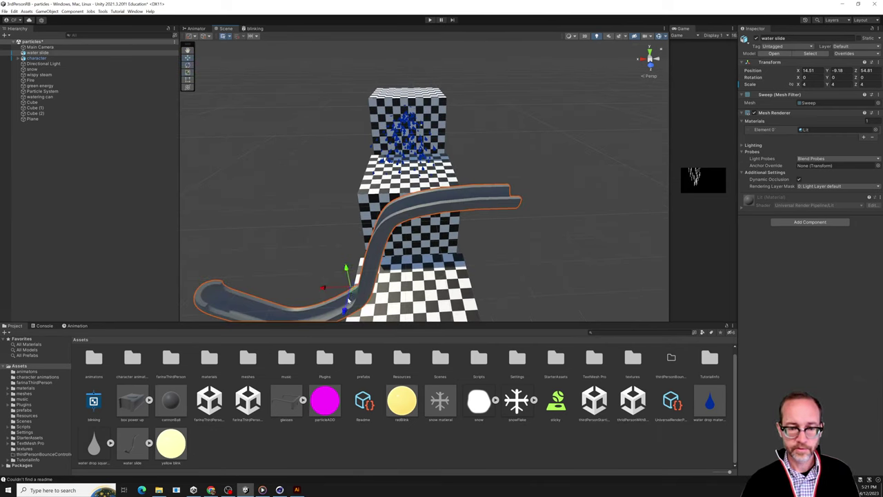
- Rotate the slide to about -85° around Y and move it over the checkered cubes, at about X 3.2, Y -18.7, Z 24.9
key("e")
left_click_drag(353, 311, 442, 284)
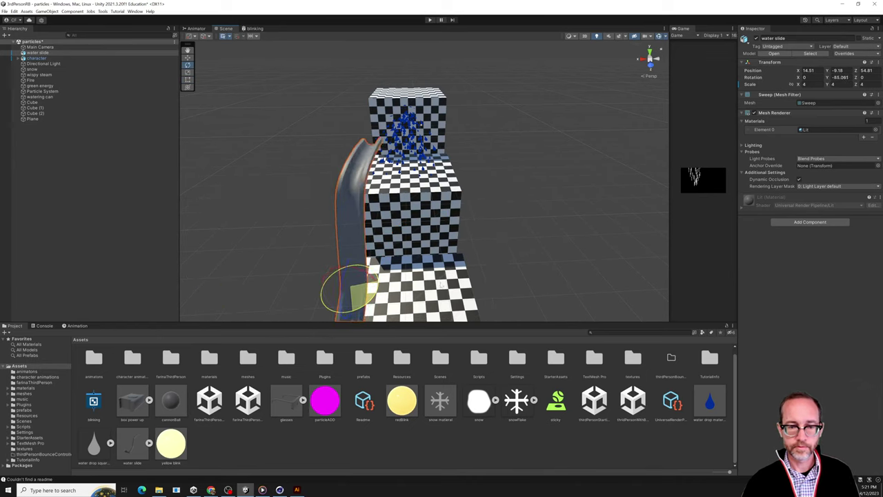
key("w")
left_click_drag(374, 289, 290, 204)
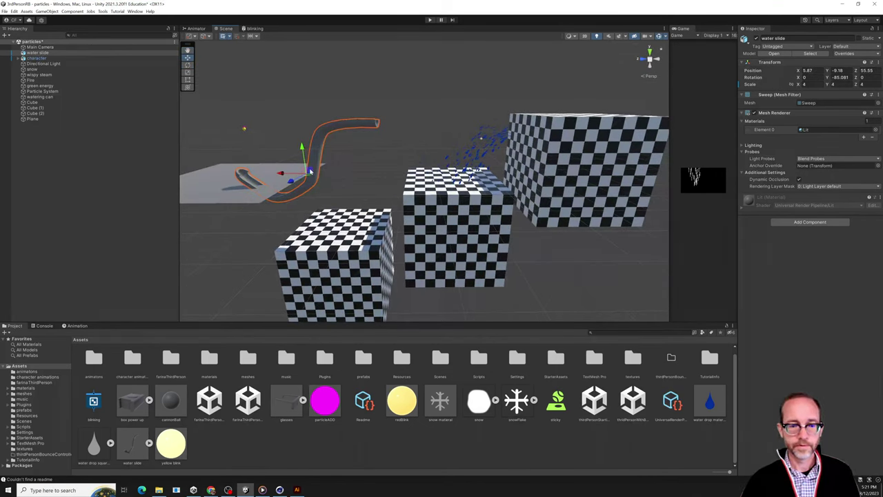
left_click_drag(310, 171, 403, 213)
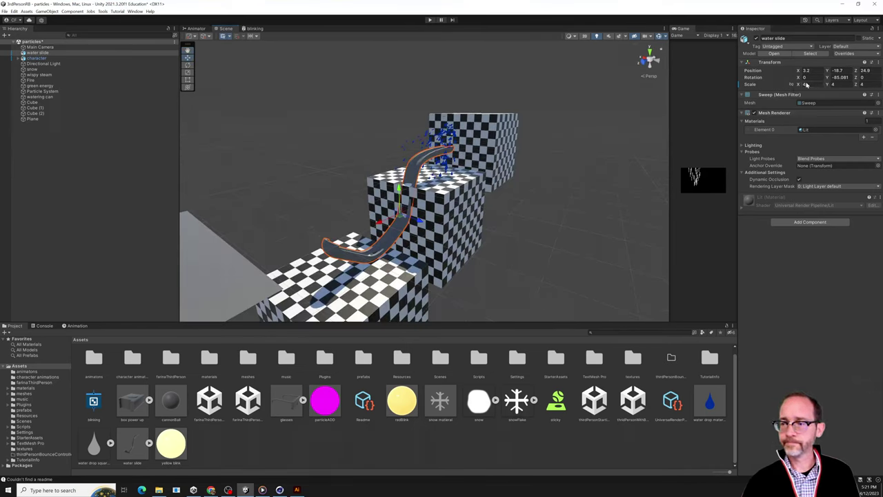
- Enlarge the slide to scale 6 on all axes and reposition it at about X 4, Y -26.5, Z 34.4
type("6")
key("Tab")
type("6")
key("Tab")
type("6")
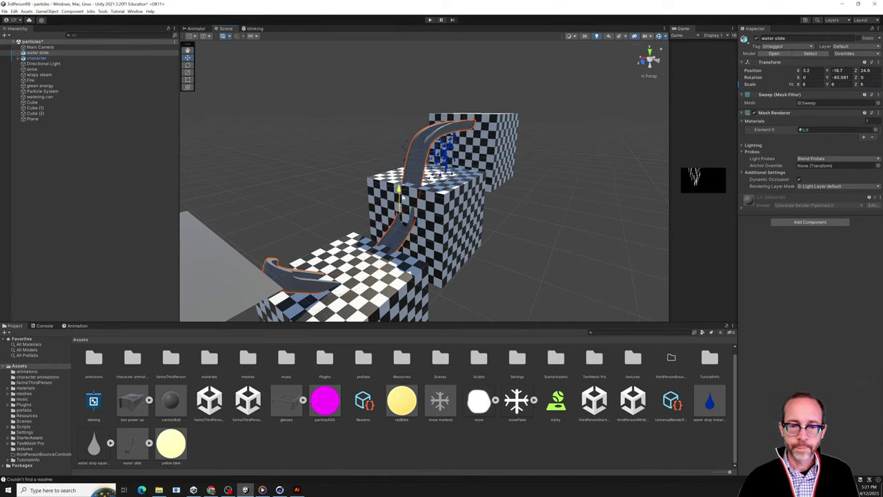
left_click_drag(400, 192, 404, 218)
left_click_drag(386, 250, 361, 262)
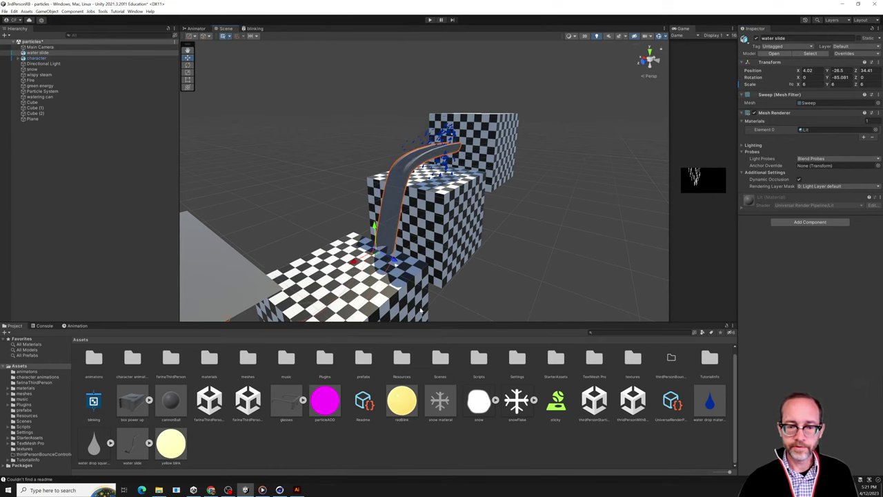
- Delete the two lower checkered cubes, keeping only the top cube behind the slide
left_click(437, 305)
left_click(412, 306)
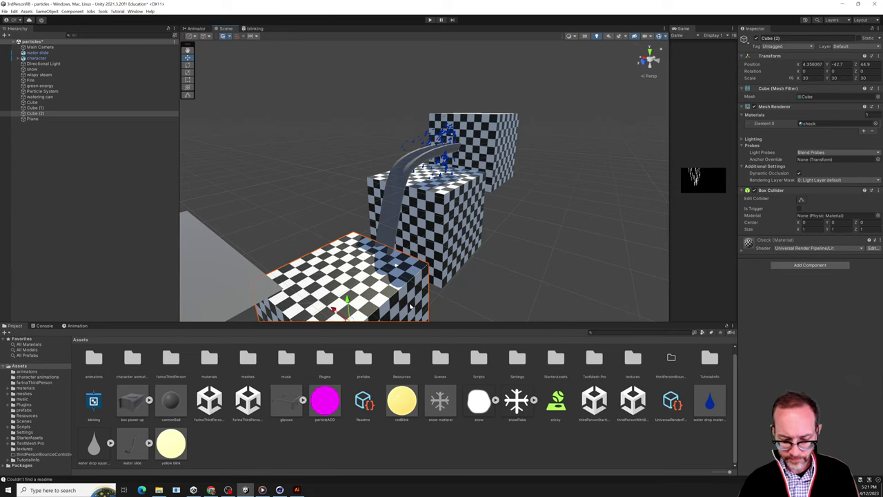
key("Delete")
left_click(414, 228)
key("Delete")
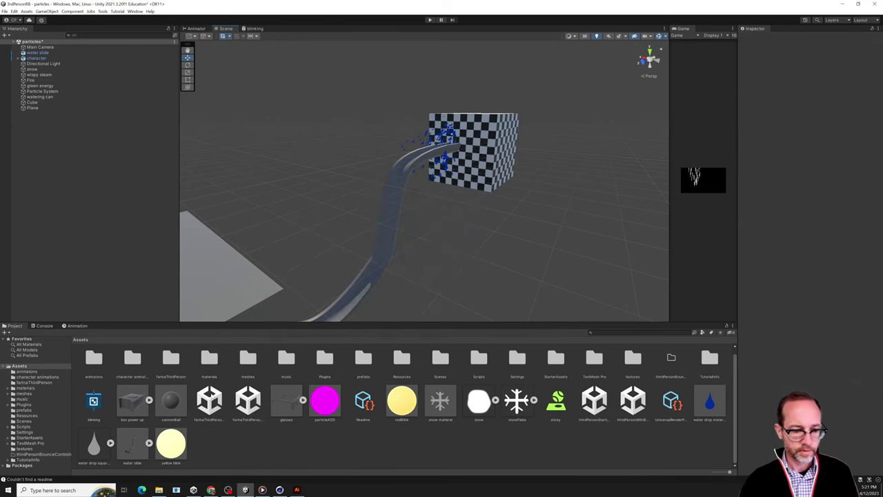
- Apply the check texture from the materials folder to the water slide
left_click(31, 388)
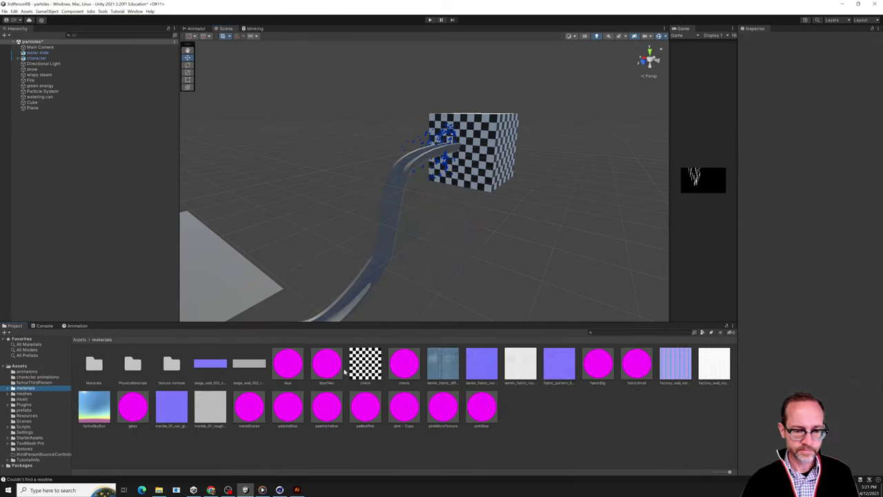
left_click_drag(369, 359, 354, 302)
mouse_move(433, 177)
left_mouse_down("alt")
mouse_move(382, 244)
mouse_move(463, 165)
mouse_move(552, 192)
mouse_move(443, 187)
mouse_move(454, 183)
mouse_move(445, 177)
left_mouse_up("alt")
scroll(465, 165, "up", 4)
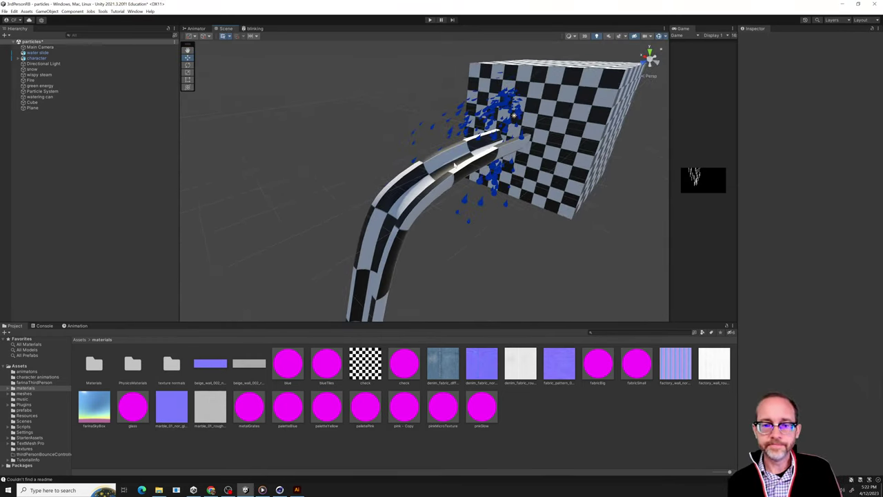
- Add a Mesh Collider component to the water slide
left_click(445, 178)
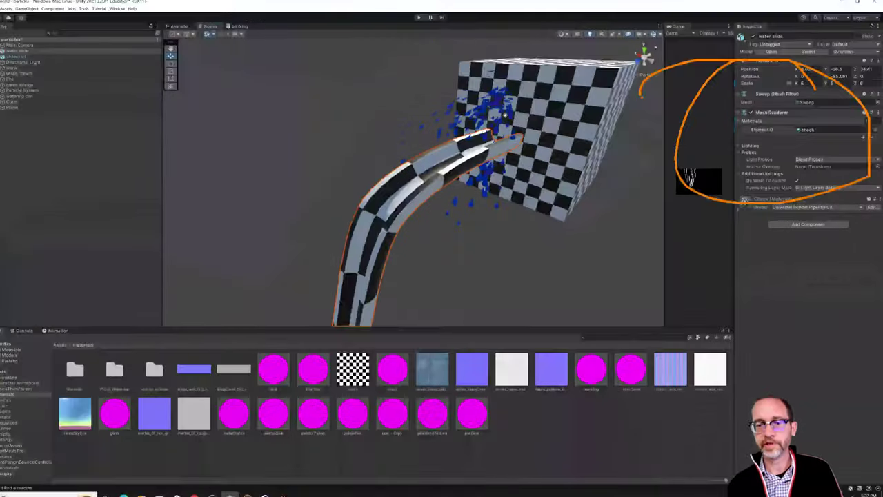
left_click_drag(452, 197, 560, 191, "alt")
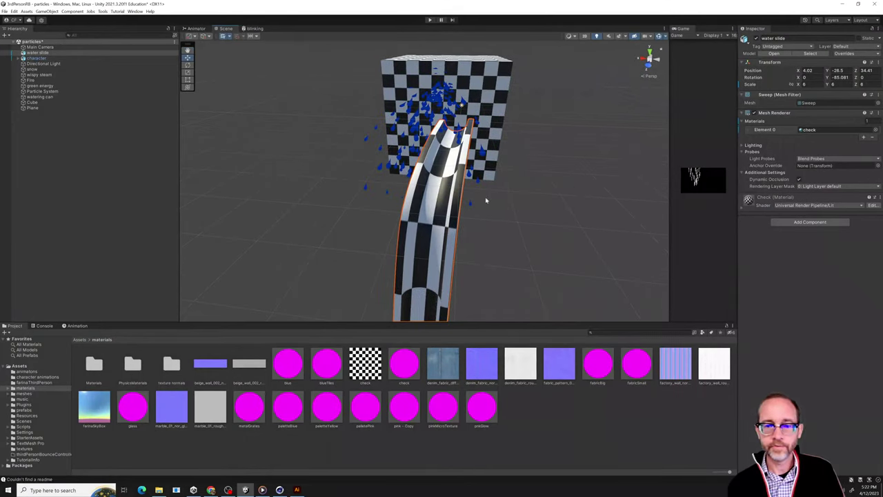
left_click(798, 224)
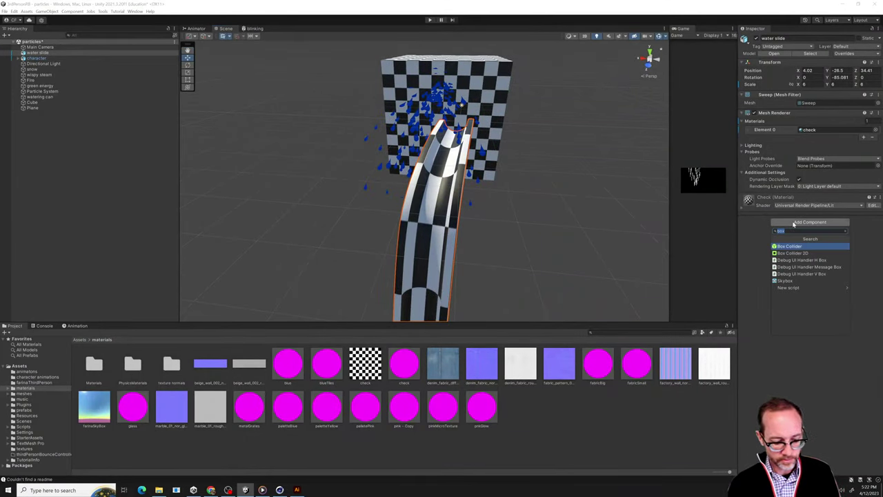
type("col")
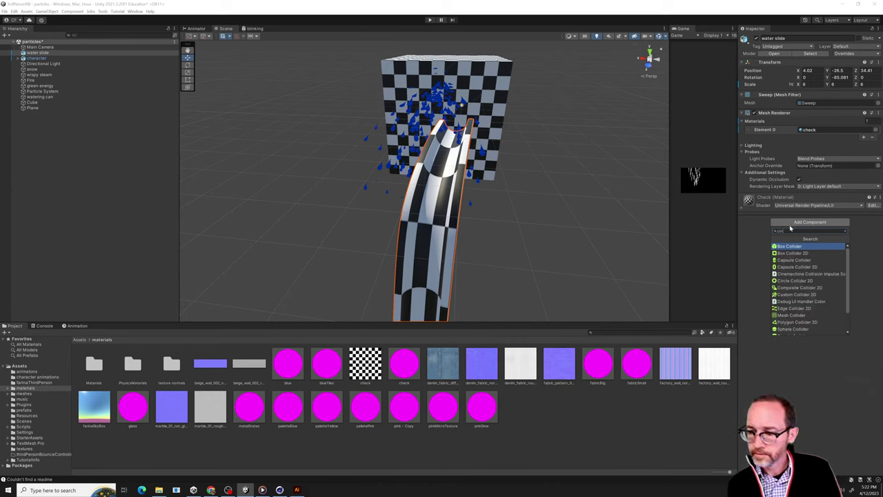
scroll(804, 275, "down", 2)
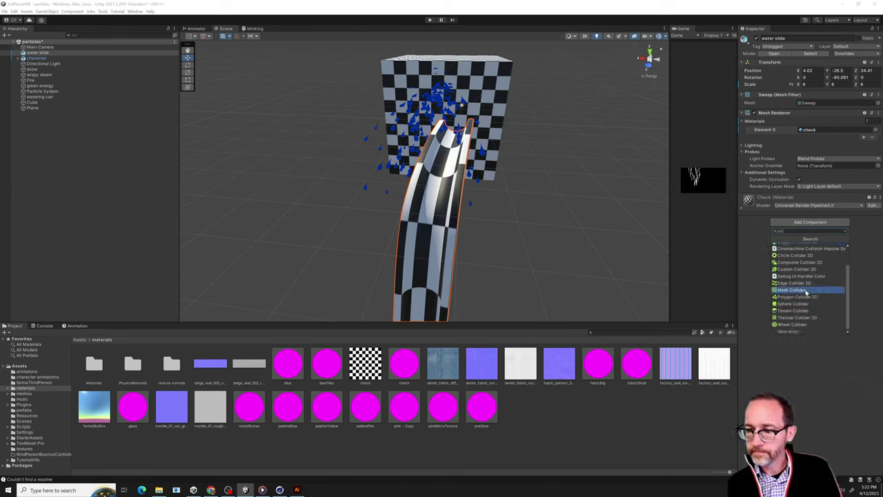
left_click(805, 290)
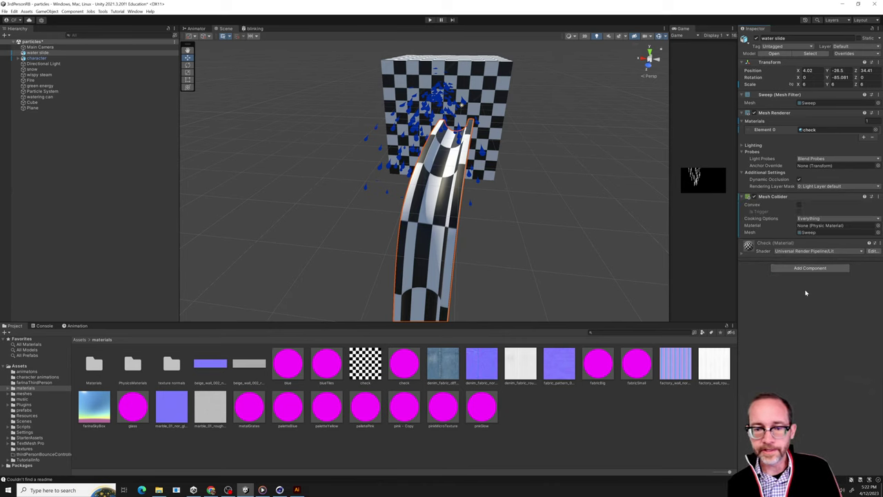
- Try the Convex option on the water slide's Mesh Collider and turn it back off
left_click(798, 205)
left_click_drag(384, 154, 426, 120, "alt")
left_click(798, 205)
- Lower and shift the water slide to about X 3.8, Y -34.7, Z 32 in front of the checkered cube
left_click_drag(398, 196, 476, 203, "alt")
scroll(476, 203, "up", 3)
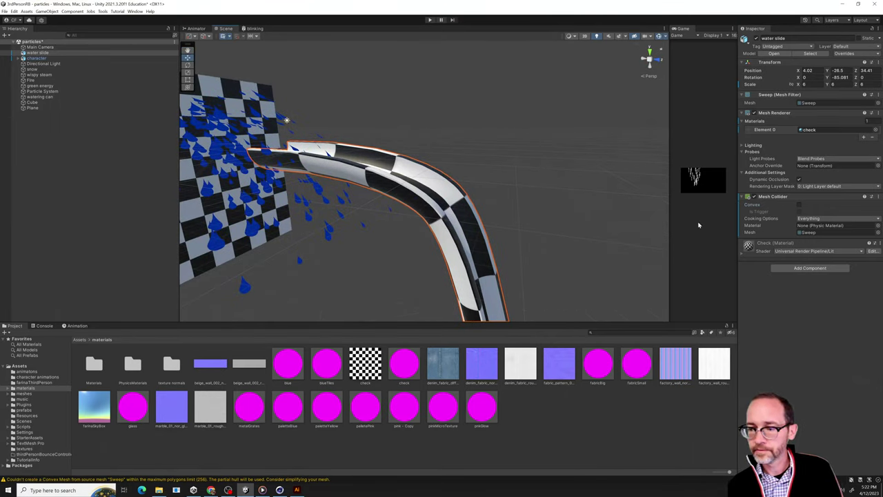
scroll(396, 179, "down", 3)
scroll(338, 224, "down", 5)
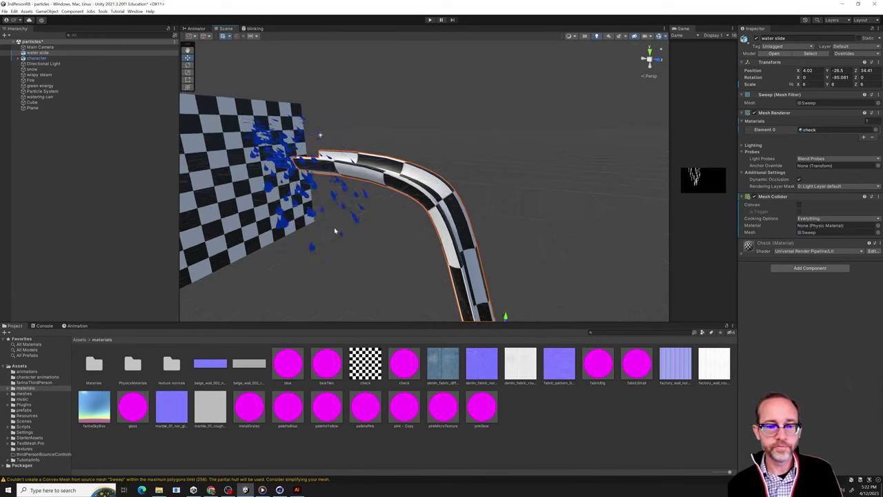
middle_click_drag(506, 269, 479, 209)
left_click_drag(458, 236, 446, 268)
left_click_drag(421, 148, 441, 151, "alt")
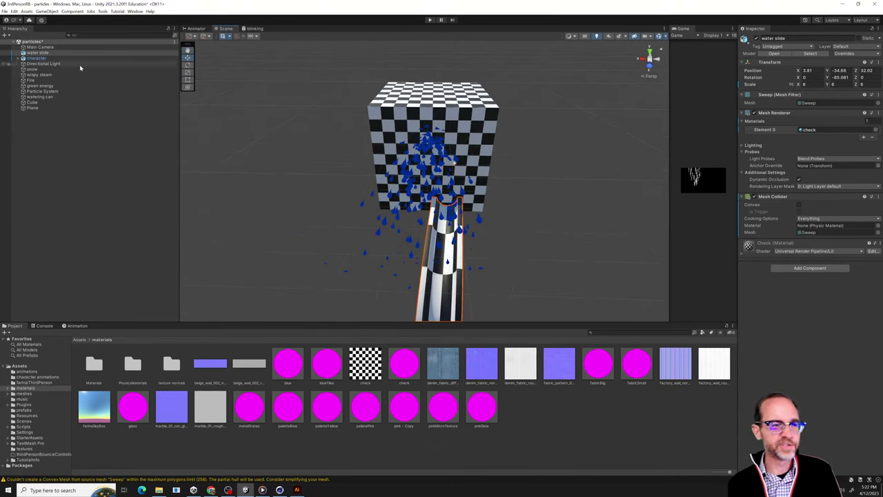
- Narrow the watering can particle system's cone by setting its Shape angle to 10
left_click(73, 93)
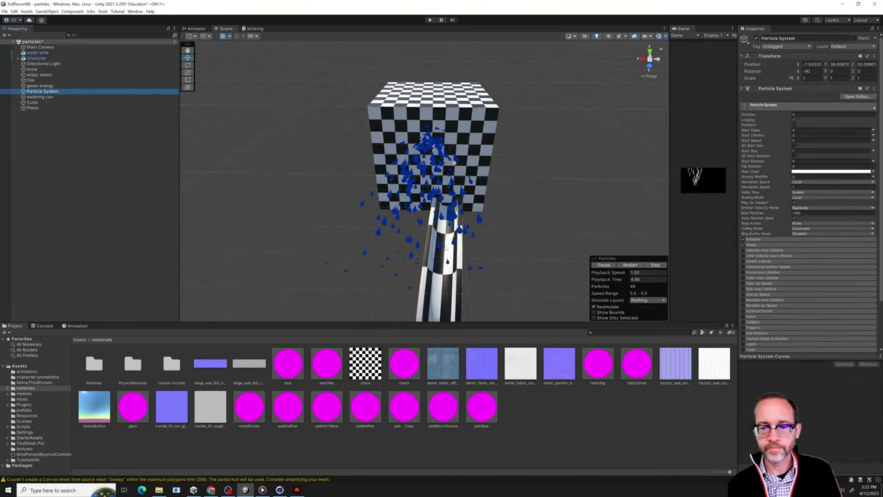
left_click(67, 98)
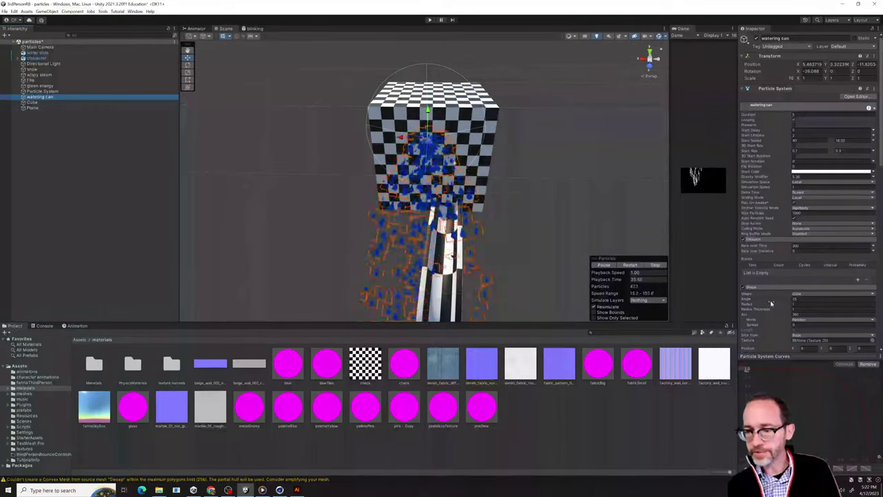
left_click_drag(775, 299, 37, 305)
mouse_move(158, 308)
left_mouse_down()
mouse_move(375, 306)
mouse_move(745, 273)
left_mouse_up()
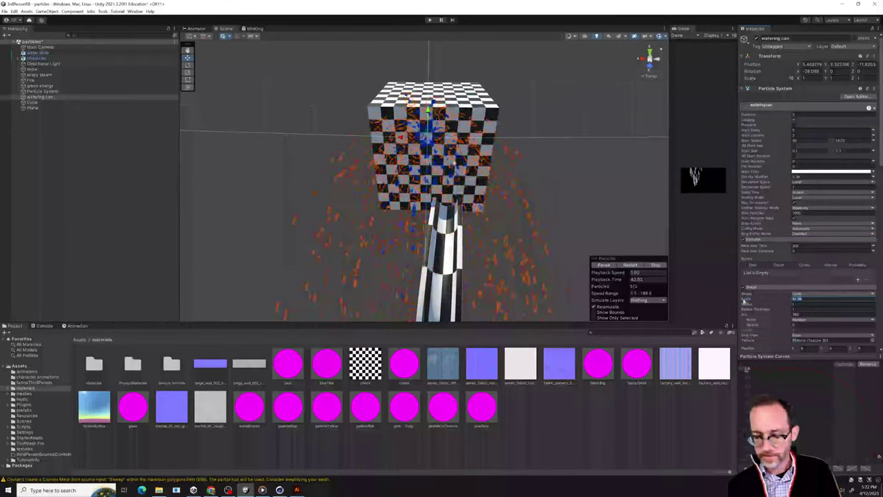
type("10")
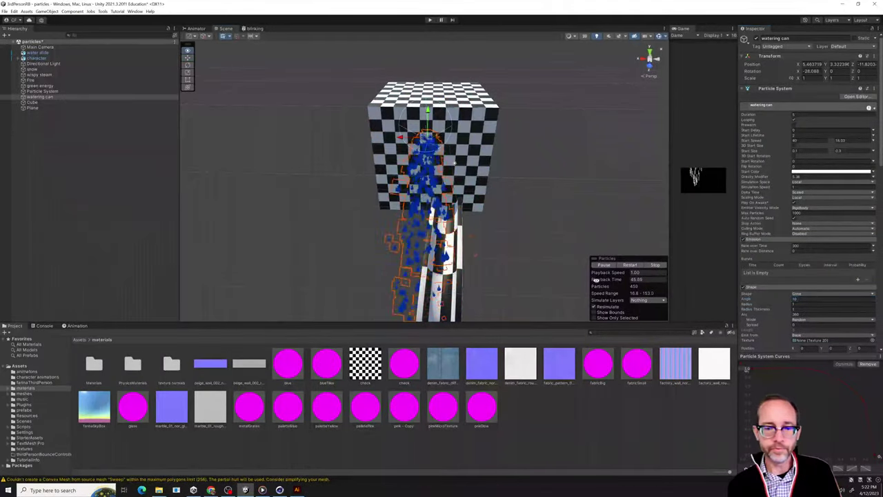
- Reposition the watering can emitter over the slide's upper end, at about X 1.6, Y -10, Z 1.8
mouse_move(483, 231)
left_mouse_down("alt")
mouse_move(340, 224)
mouse_move(300, 161)
mouse_move(305, 139)
mouse_move(480, 195)
mouse_move(549, 205)
mouse_move(613, 197)
mouse_move(548, 201)
left_mouse_up("alt")
scroll(764, 265, "down", 7)
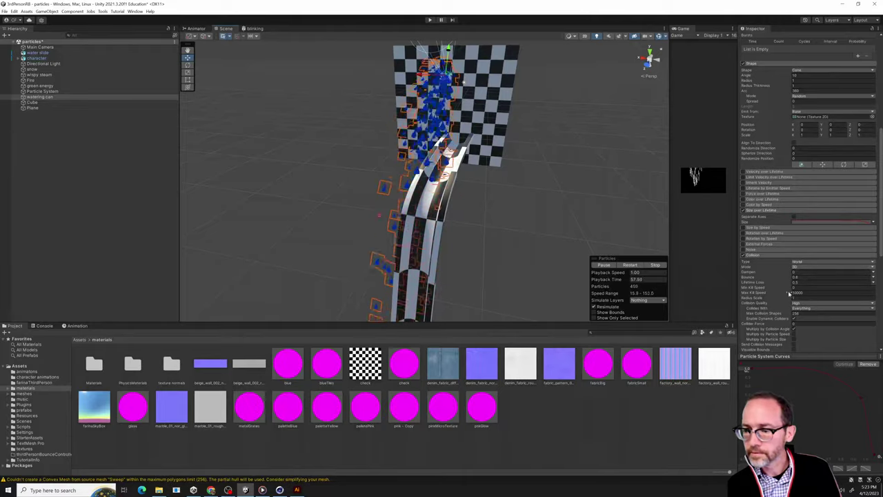
scroll(765, 182, "up", 5)
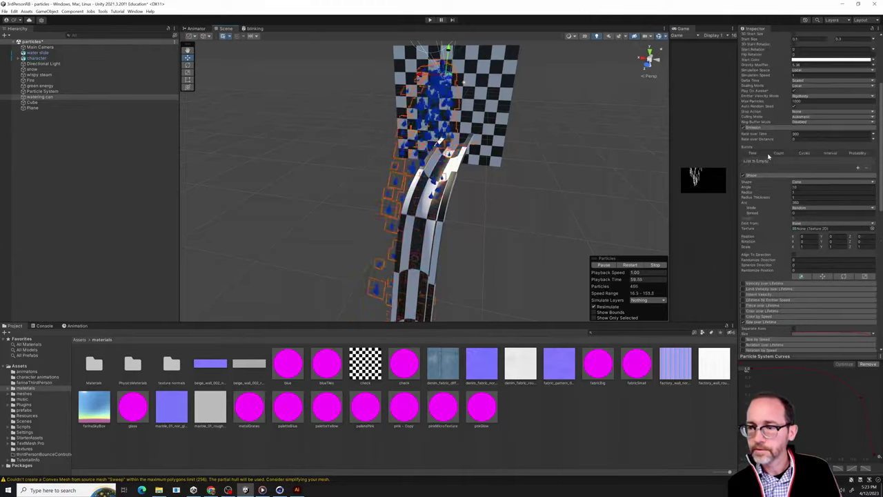
left_click_drag(404, 164, 398, 107, "alt")
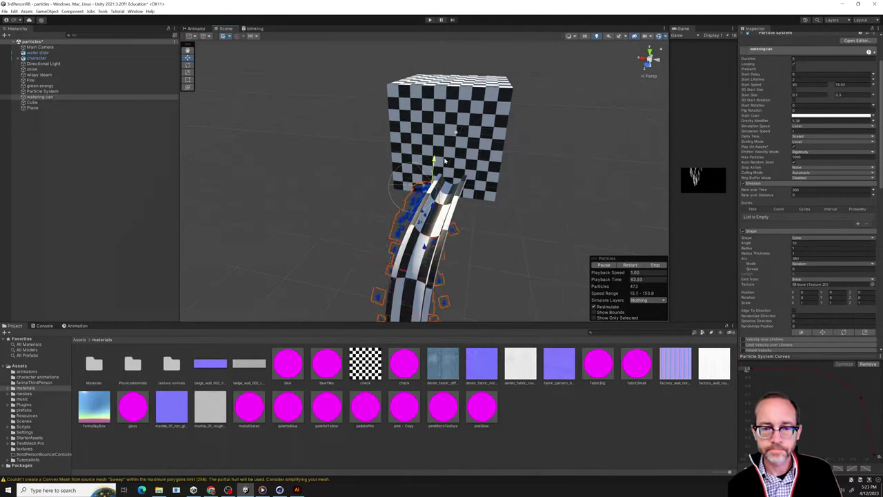
left_click_drag(446, 169, 614, 181, "alt")
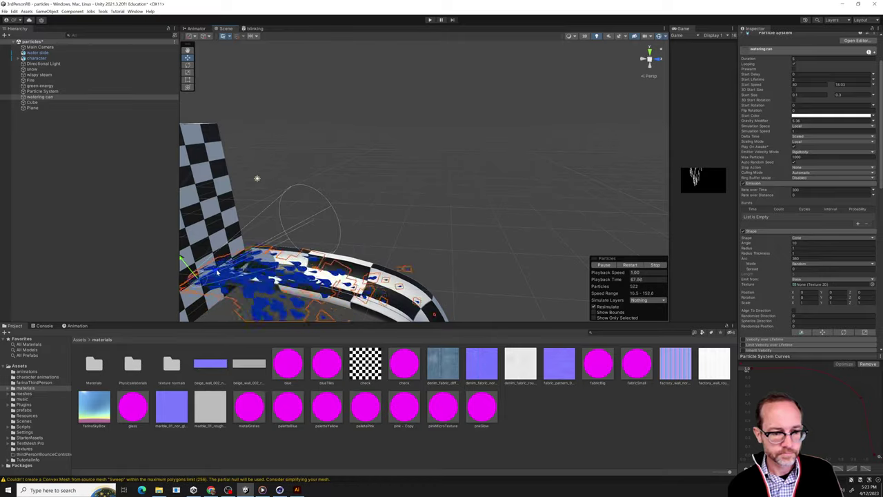
left_click_drag(231, 262, 324, 271)
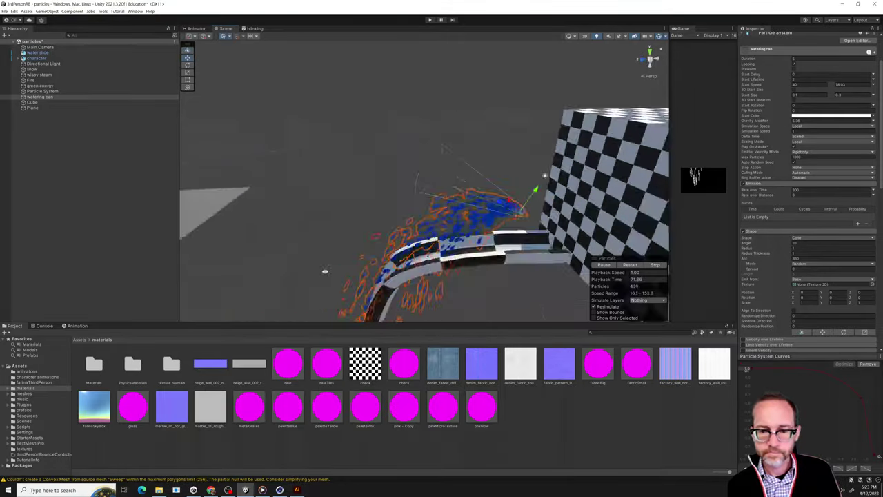
left_click_drag(532, 195, 414, 238)
mouse_move(585, 269)
left_mouse_down("alt")
mouse_move(442, 221)
mouse_move(394, 224)
mouse_move(513, 237)
mouse_move(583, 260)
left_mouse_up("alt")
middle_click_drag(582, 260, 692, 113)
middle_click_drag(607, 186, 402, 226)
left_click_drag(402, 225, 495, 243, "alt")
- Set the watering can's Start Lifetime to 5 and check how the drops travel along the slide
scroll(439, 241, "down", 4)
scroll(772, 107, "up", 2)
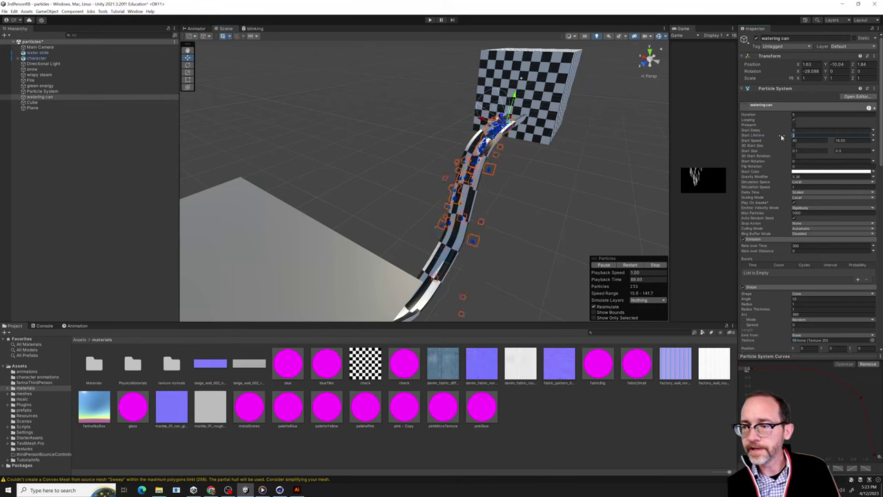
type("5")
left_click_drag(599, 194, 528, 153, "alt")
scroll(399, 206, "up", 4)
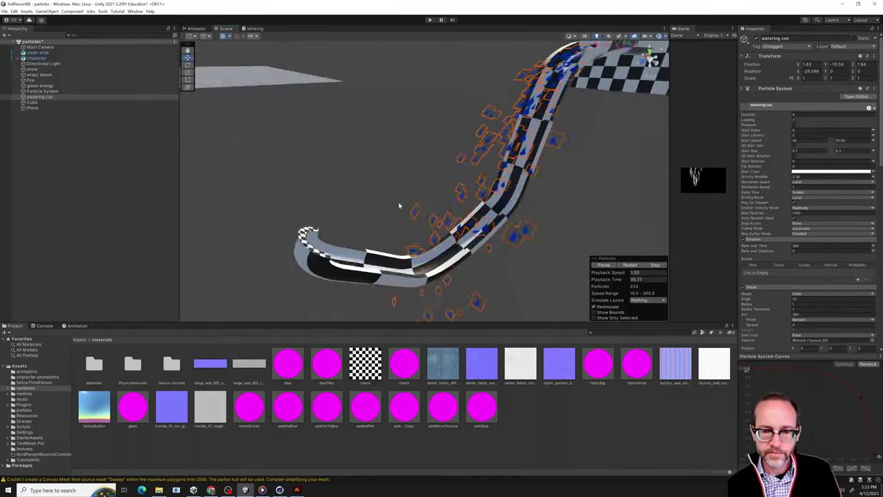
left_click_drag(398, 206, 606, 179, "alt")
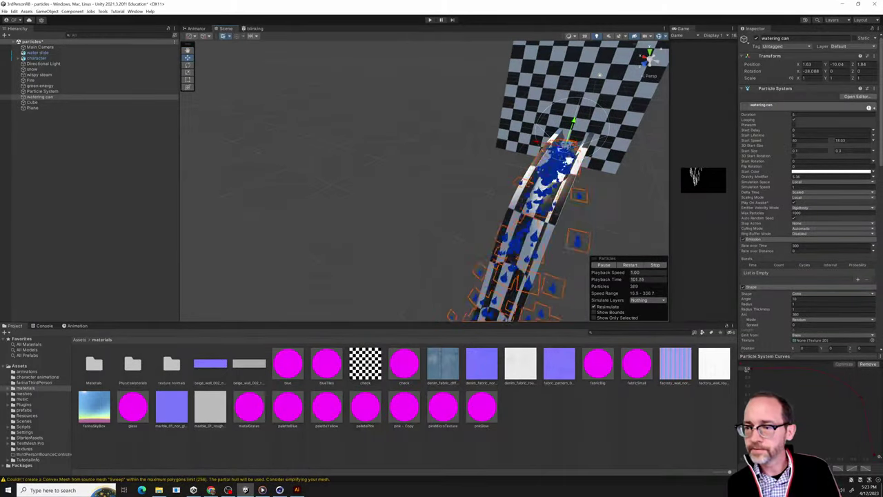
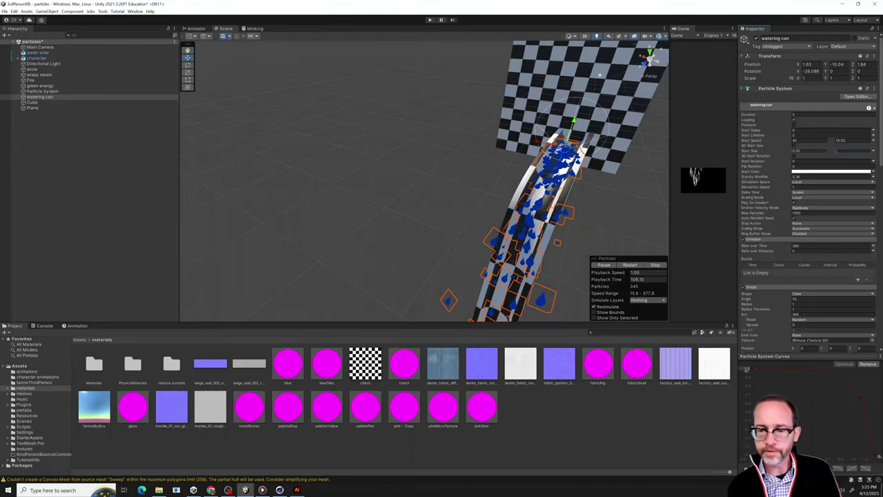
- Set the watering can's upper Start Size to 0.1 and its Shape angle to 2, and view the drops on the slide
left_click_drag(568, 200, 552, 220, "alt")
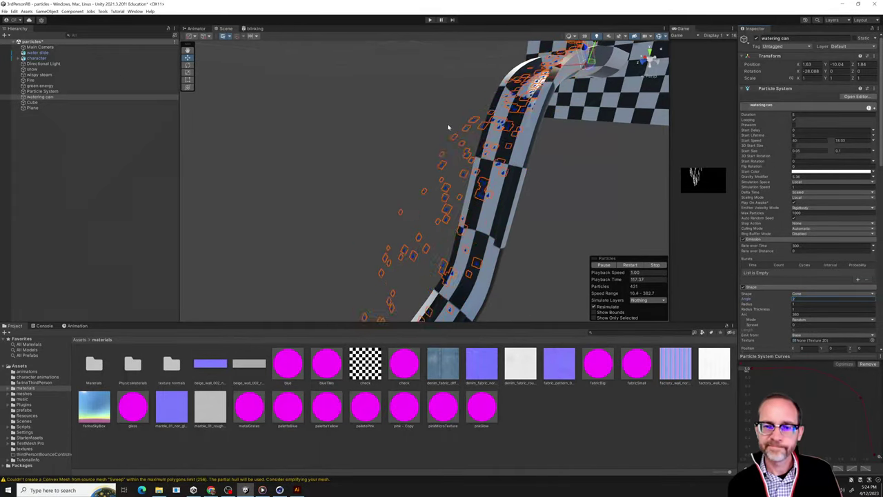
left_click_drag(449, 131, 563, 169, "alt")
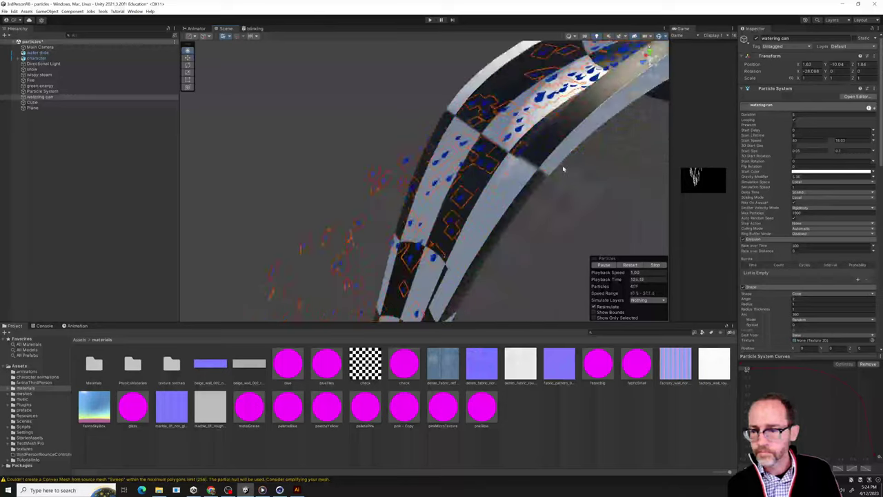
left_click(72, 102)
left_click(69, 92)
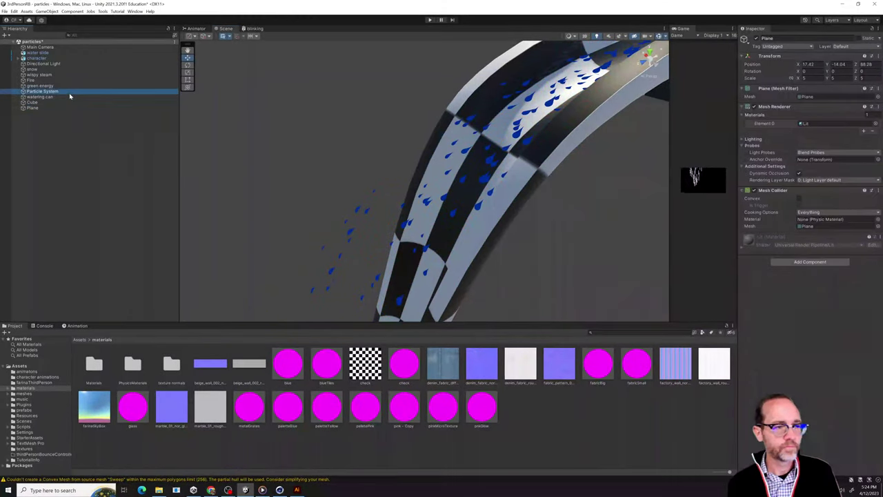
left_click(69, 97)
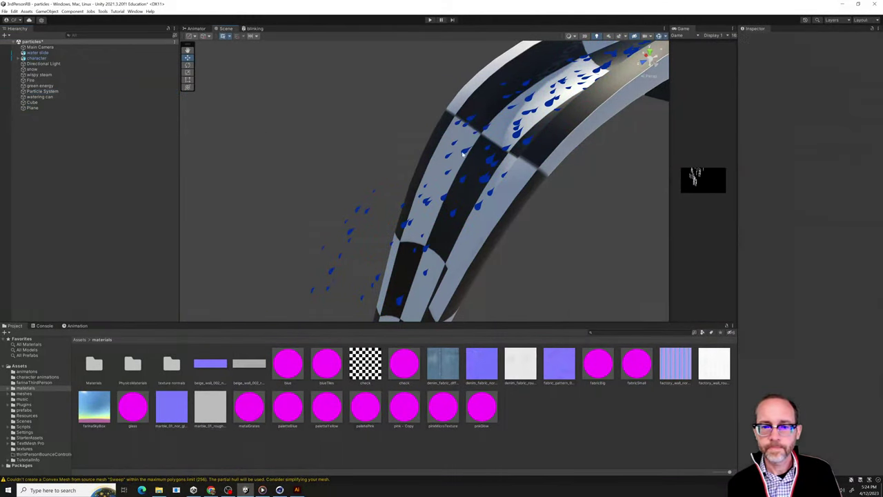
scroll(500, 157, "down", 5)
- Set Bounce to 0 in the watering can particle system's Collision module
left_click(522, 137)
left_click(513, 131)
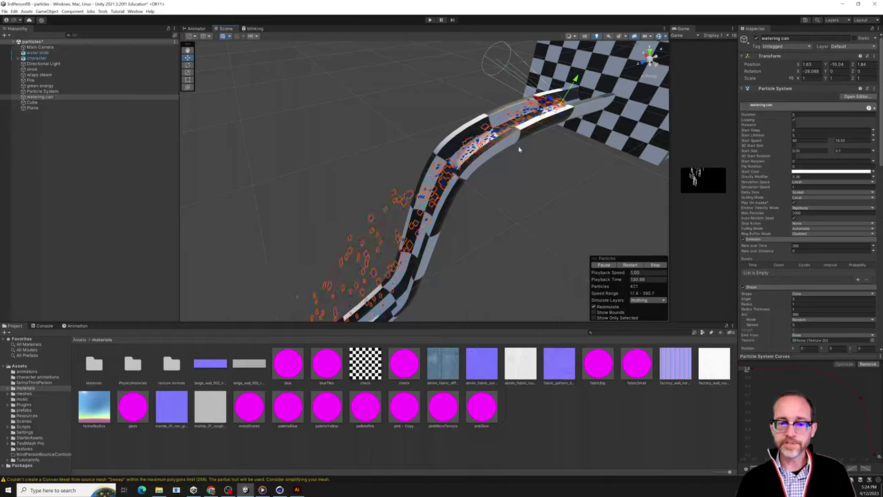
scroll(530, 161, "down", 4)
scroll(767, 273, "down", 8)
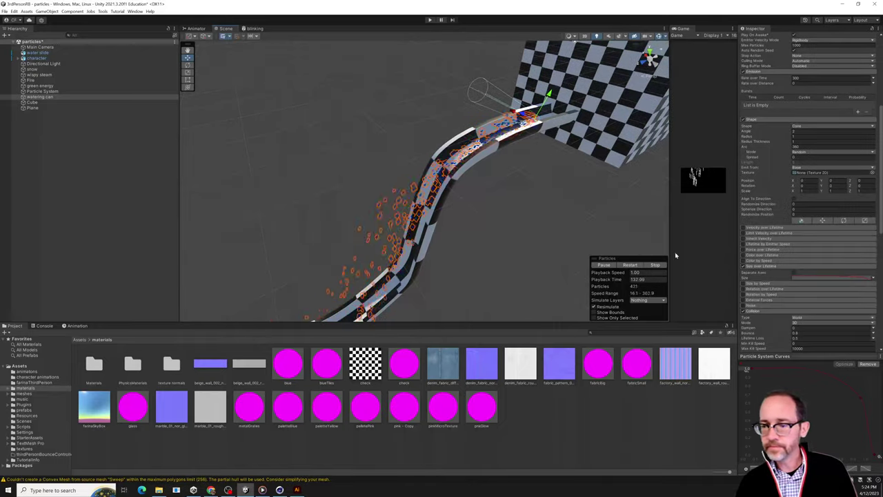
scroll(762, 237, "down", 4)
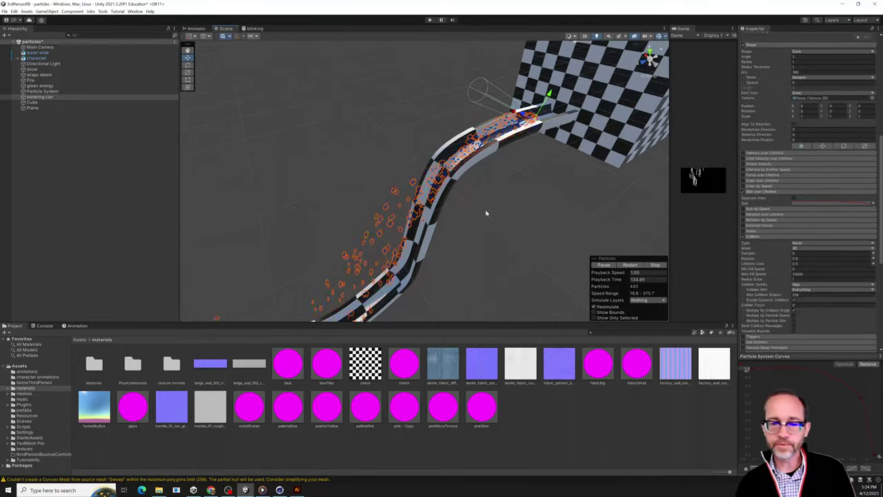
left_click_drag(485, 213, 610, 233, "alt")
scroll(773, 247, "down", 2)
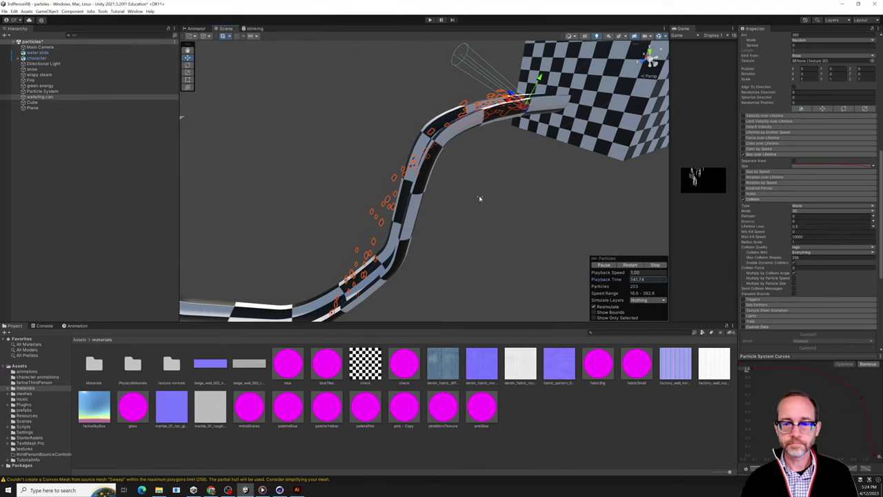
- Inspect the drops along the water slide and set the watering can's collision Lifetime Loss to 0
left_click(420, 195)
key("f")
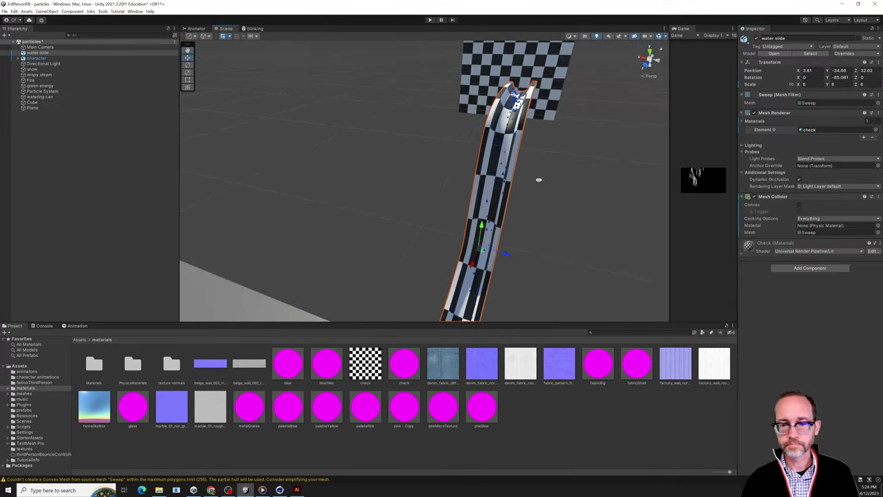
left_click(518, 104)
left_click_drag(344, 146, 424, 256, "alt")
scroll(499, 164, "up", 3)
scroll(499, 164, "up", 3)
scroll(770, 276, "down", 3)
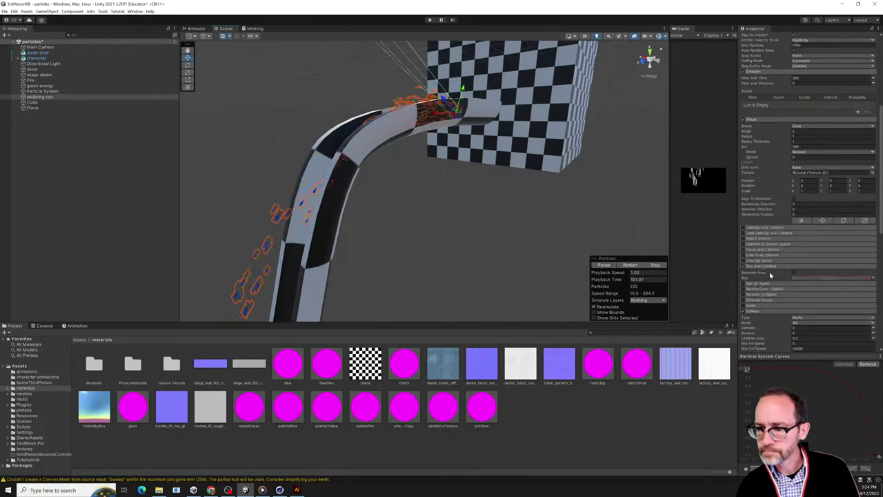
scroll(770, 295, "down", 3)
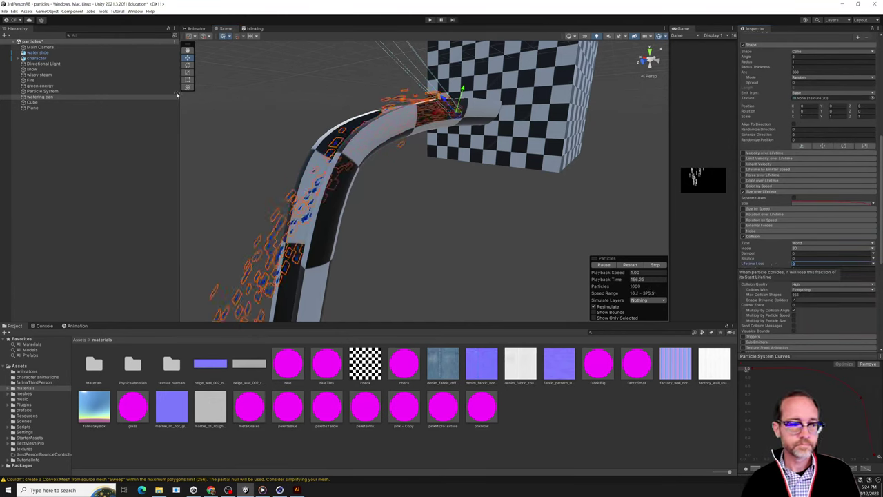
- Tilt the water slide to about 8° on Z and shift it to about X 4.2, Y -34, Z 36.8
right_click_drag(261, 184, 400, 288)
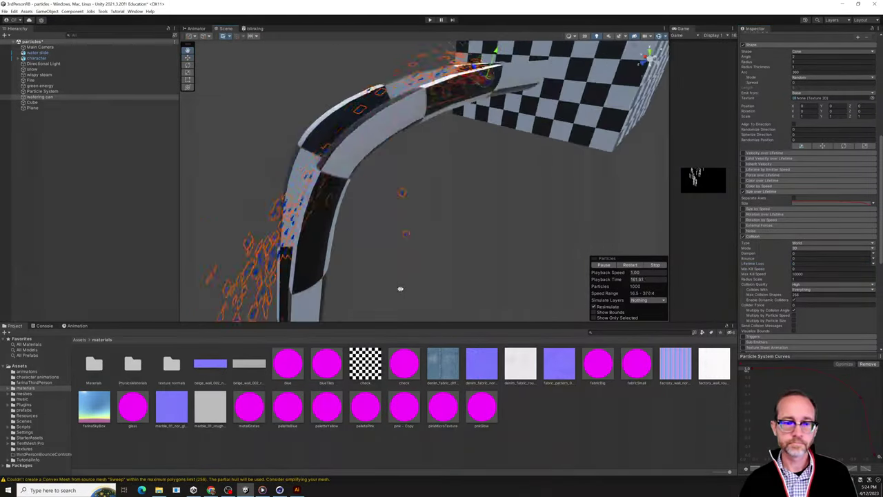
left_click(511, 76)
scroll(366, 230, "down", 5)
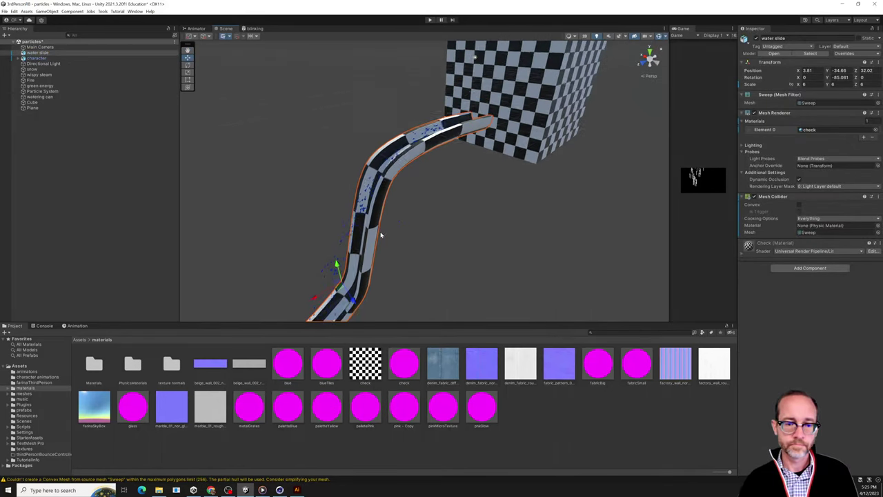
middle_click_drag(383, 235, 370, 182)
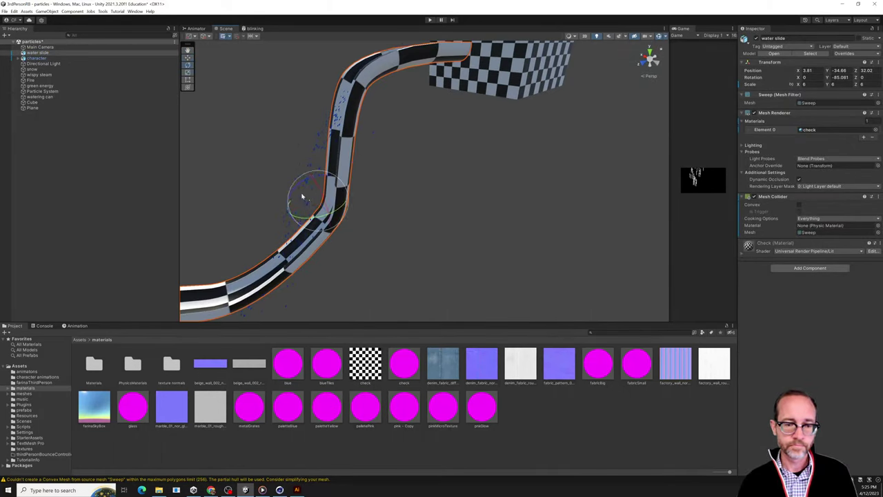
left_click_drag(296, 190, 301, 182)
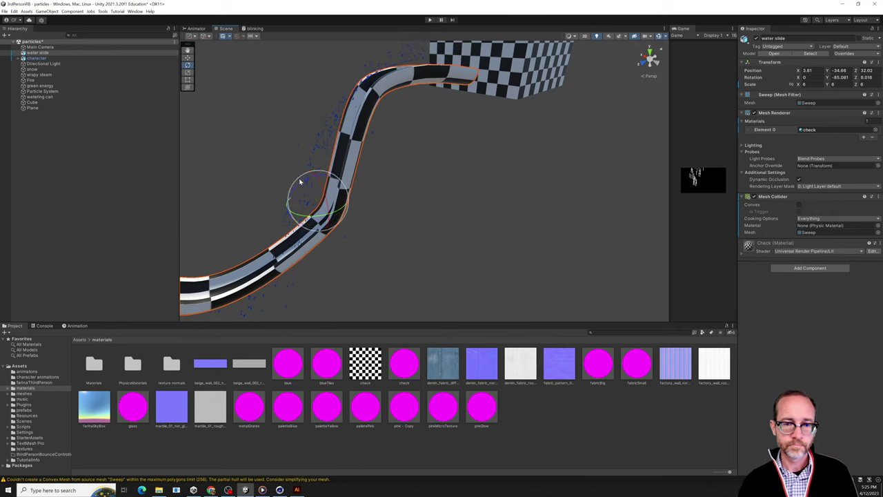
left_click(297, 207)
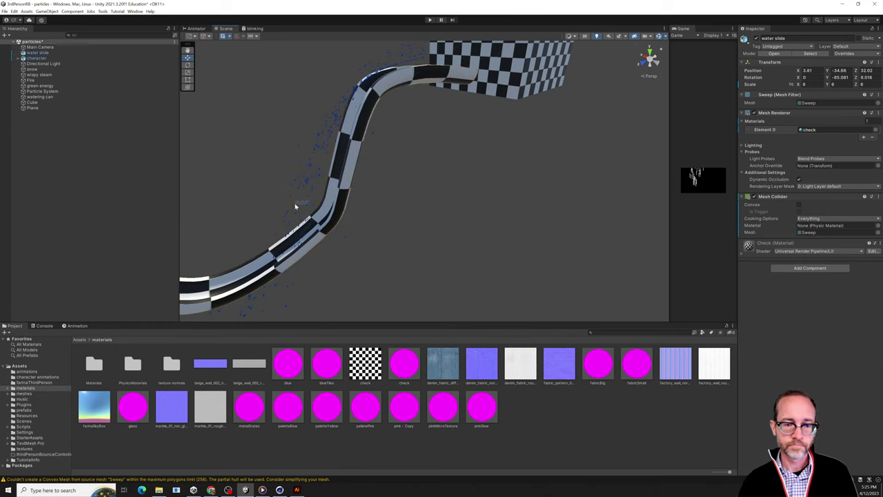
left_click(333, 205)
left_click_drag(294, 207, 261, 214)
- Lower the watering can emitter onto the slide's upper end, at about Y -14 and Z 3.9
left_click(43, 91)
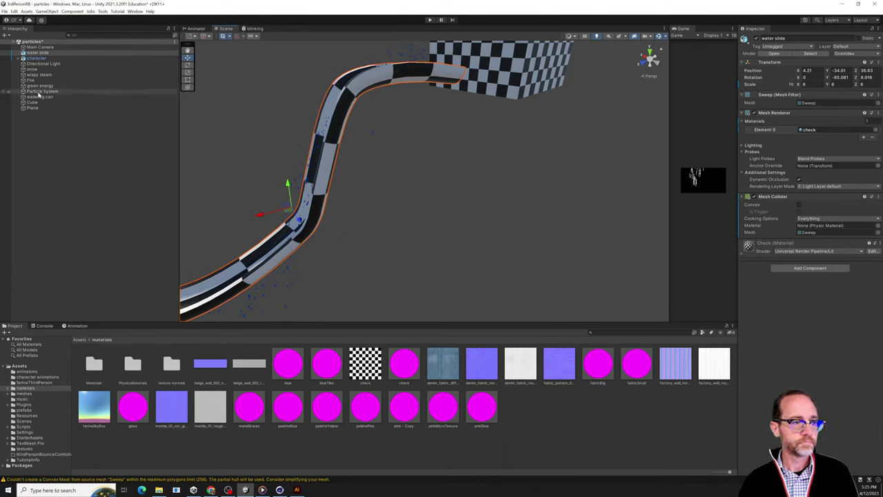
left_click(41, 97)
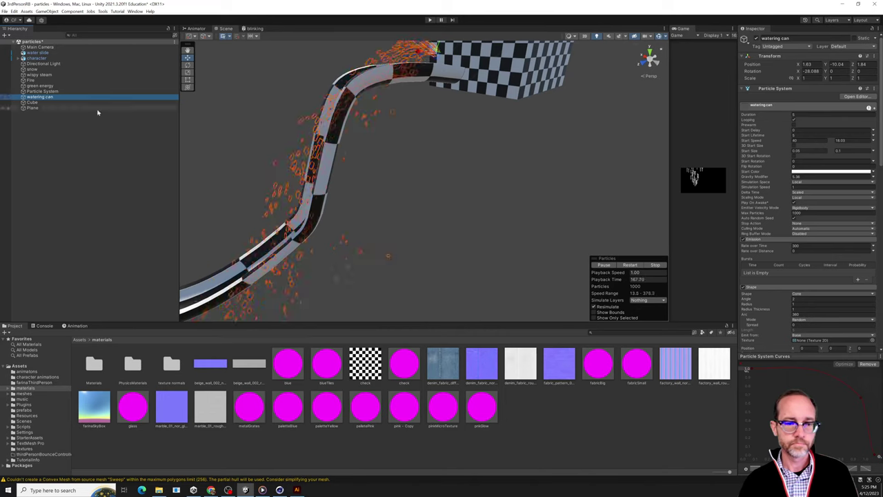
left_click(131, 132)
left_click(45, 98)
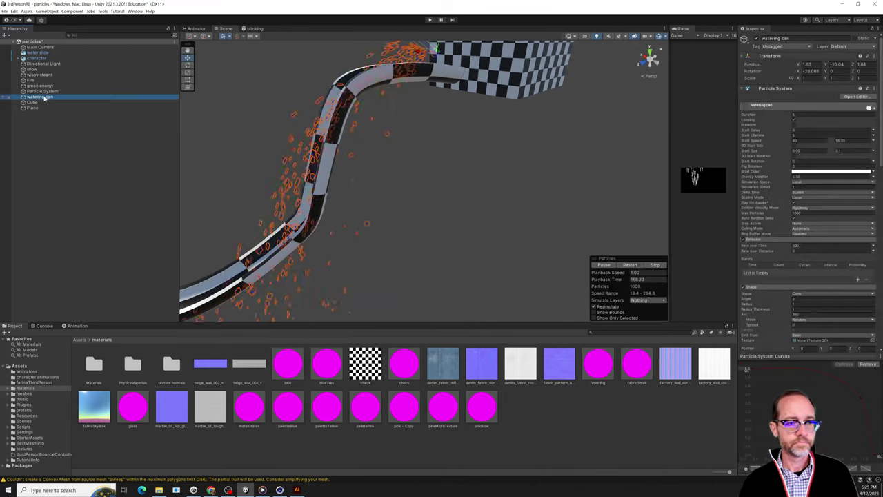
left_click_drag(379, 76, 441, 94, "alt")
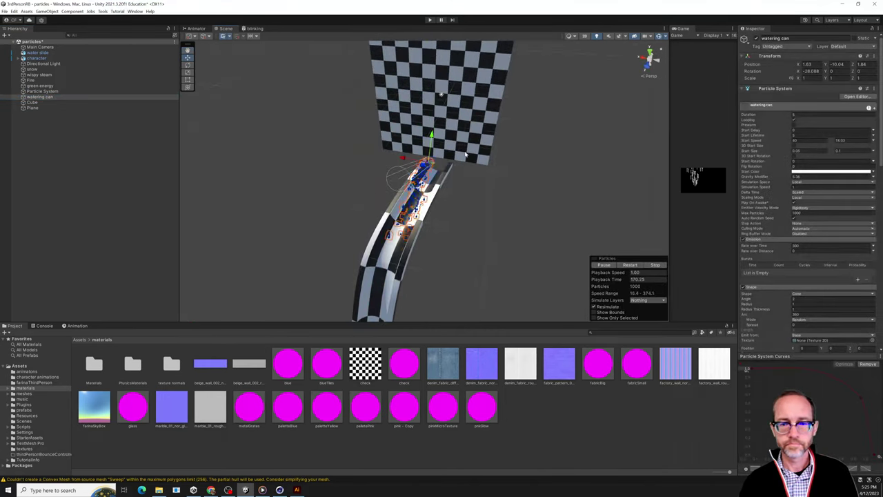
left_click_drag(430, 137, 501, 152)
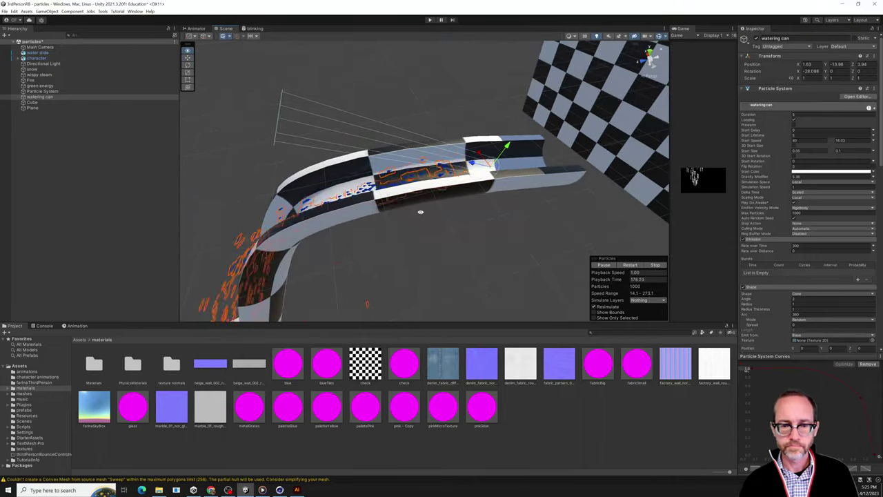
- Examine how far the drops follow the slide and review the watering can's Bounce, Collision Quality and Radius Scale settings
left_click_drag(418, 211, 270, 241, "alt")
scroll(338, 249, "up", 6)
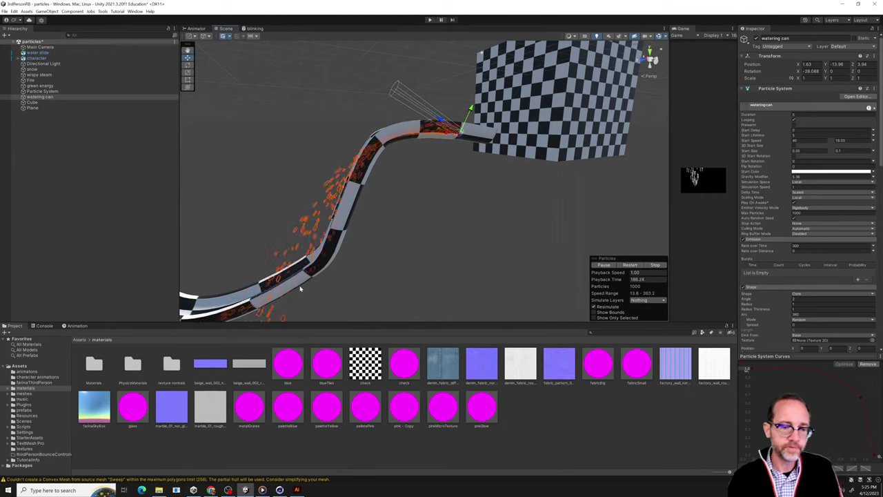
left_click_drag(291, 289, 185, 336, "alt")
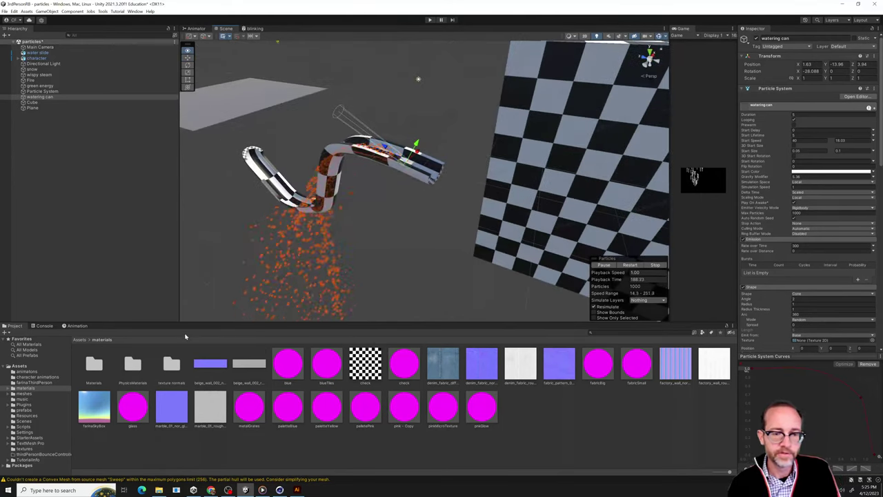
scroll(839, 272, "down", 3)
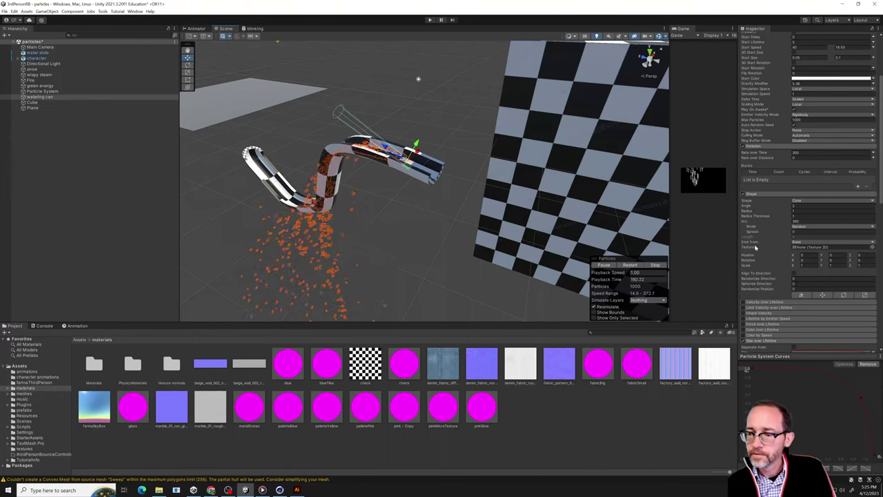
scroll(757, 256, "down", 5)
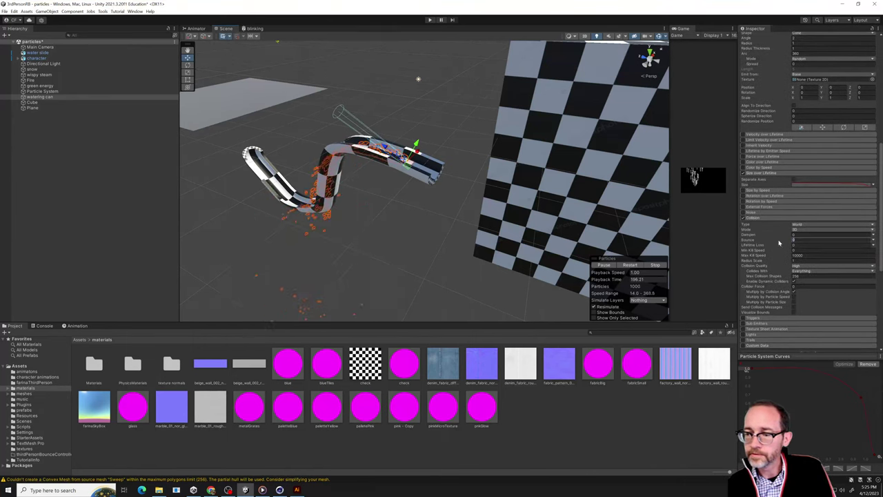
mouse_move(772, 242)
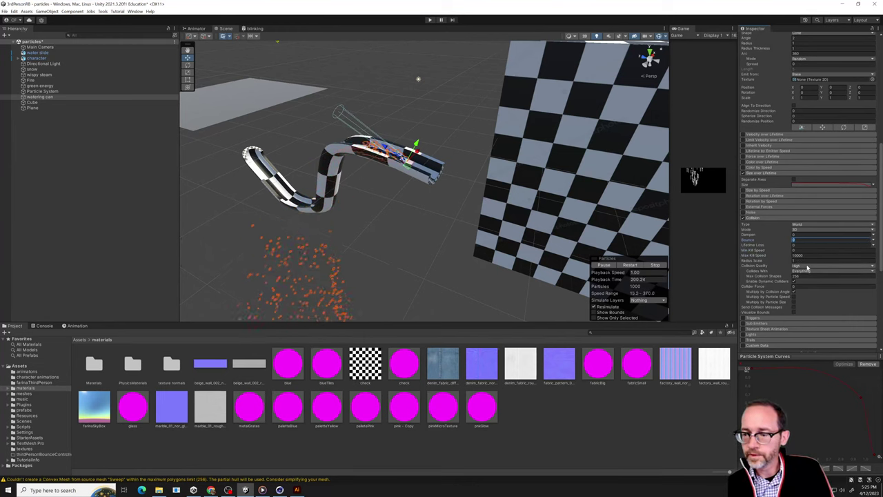
left_click(807, 266)
left_click(767, 268)
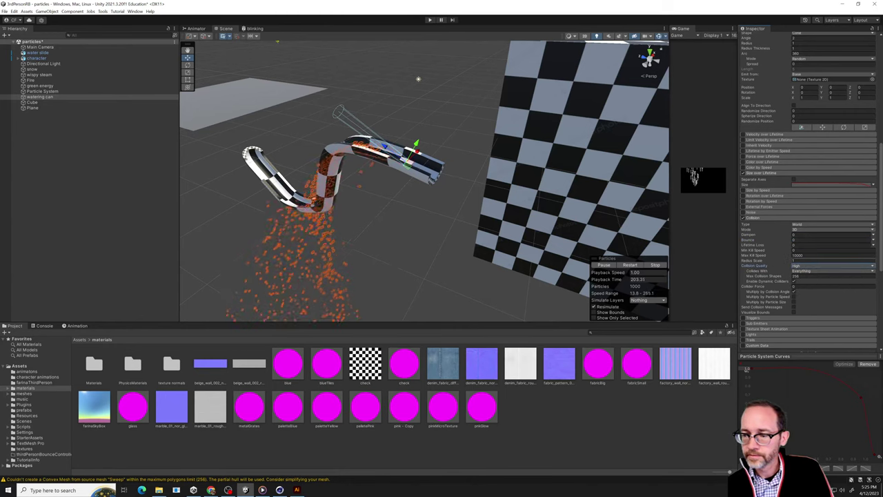
scroll(352, 171, "up", 5)
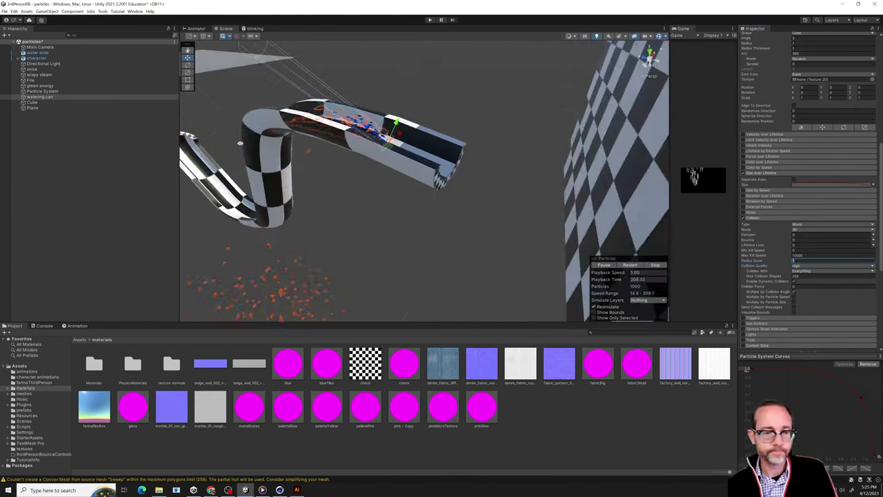
left_click_drag(239, 142, 337, 150, "alt")
middle_click_drag(338, 149, 478, 147)
right_click_drag(478, 146, 2, 90)
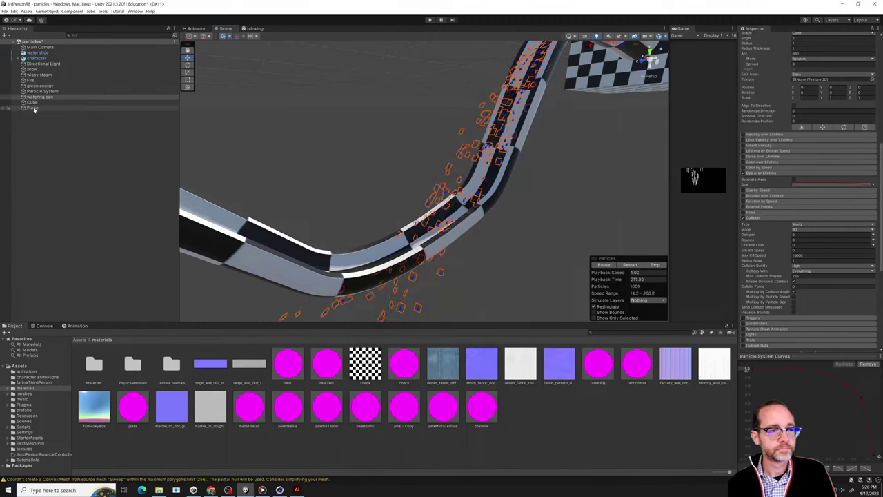
- Toggle Convex on the water slide's Mesh Collider to compare the collision shapes, and leave it off
left_click(260, 250)
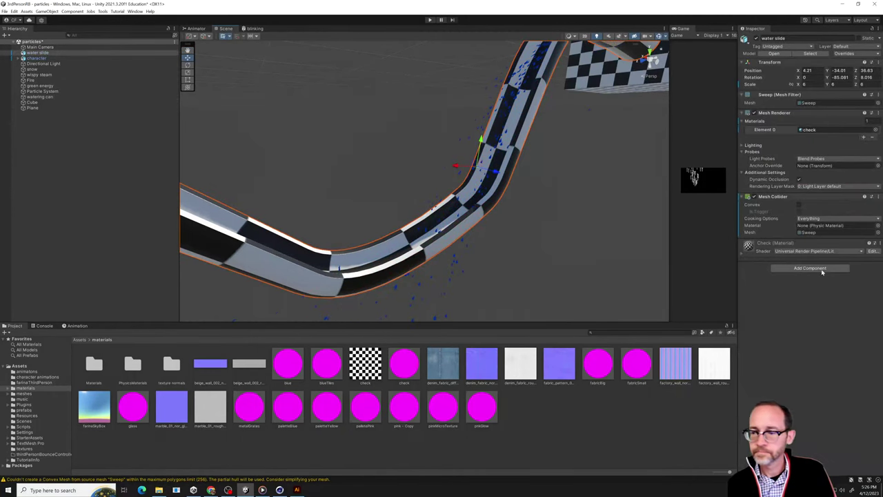
left_click(799, 204)
scroll(514, 258, "down", 5)
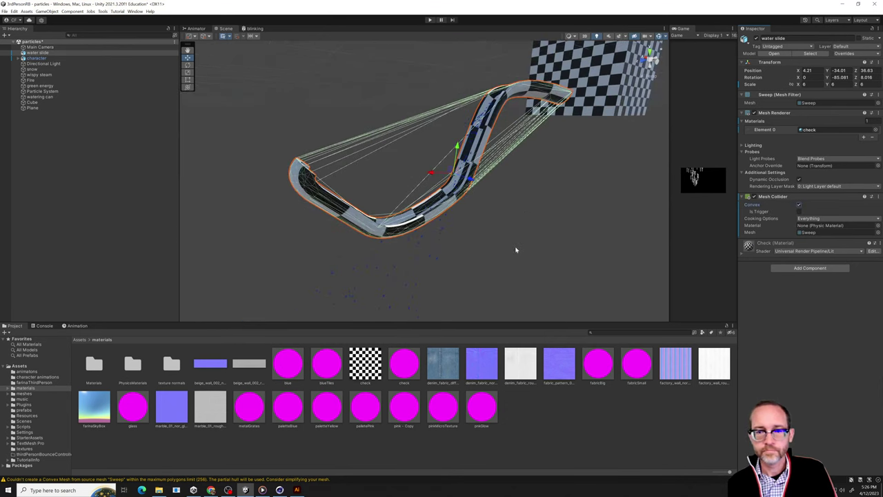
left_click_drag(529, 225, 524, 283, "alt")
mouse_move(462, 246)
left_mouse_down("alt")
mouse_move(494, 250)
mouse_move(473, 254)
left_mouse_up("alt")
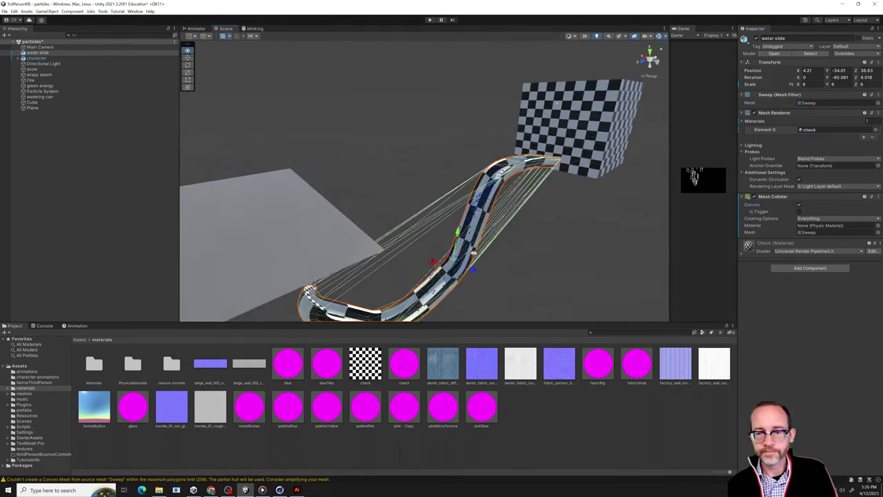
left_click(799, 205)
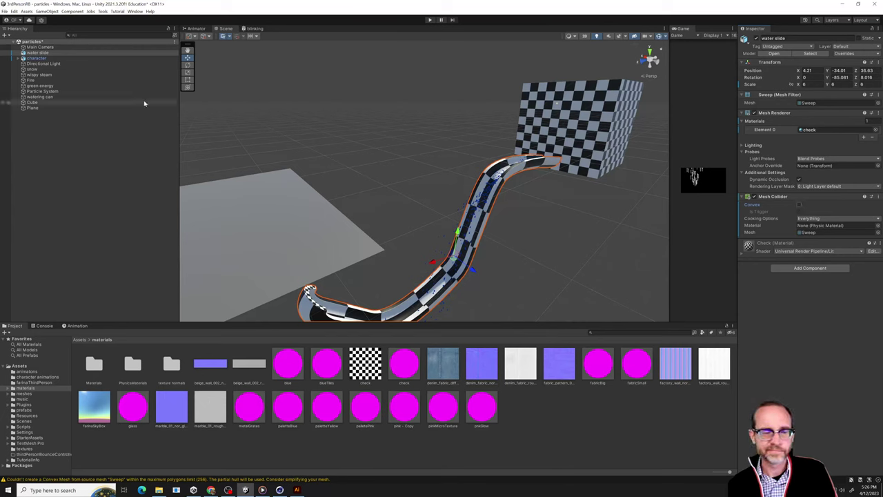
left_click(799, 205)
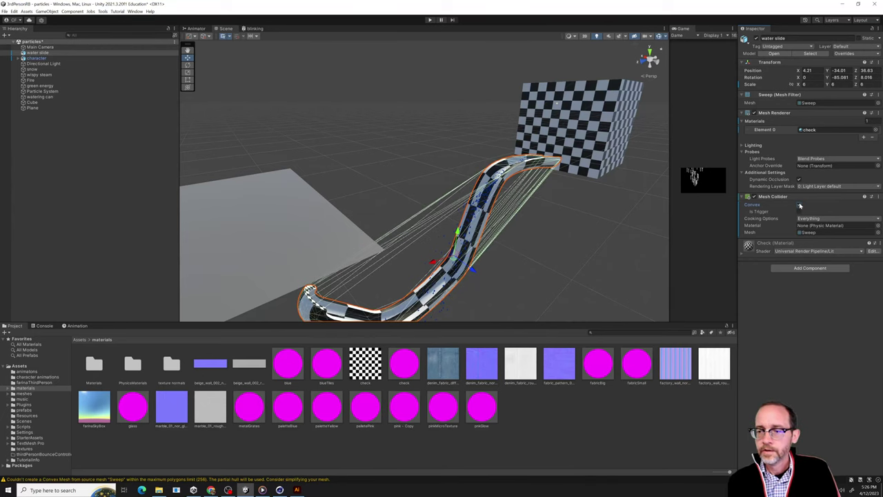
left_click(798, 205)
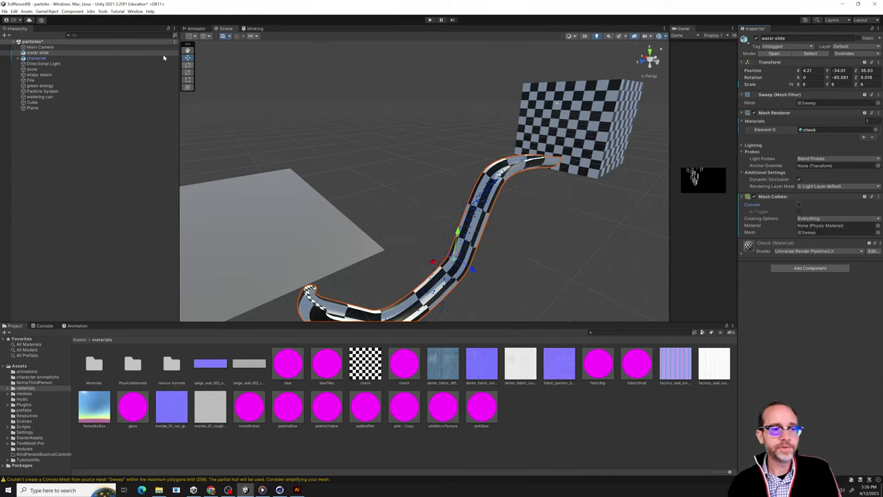
- Set the watering can particle system's emission Rate over Time to 100
left_click(43, 91)
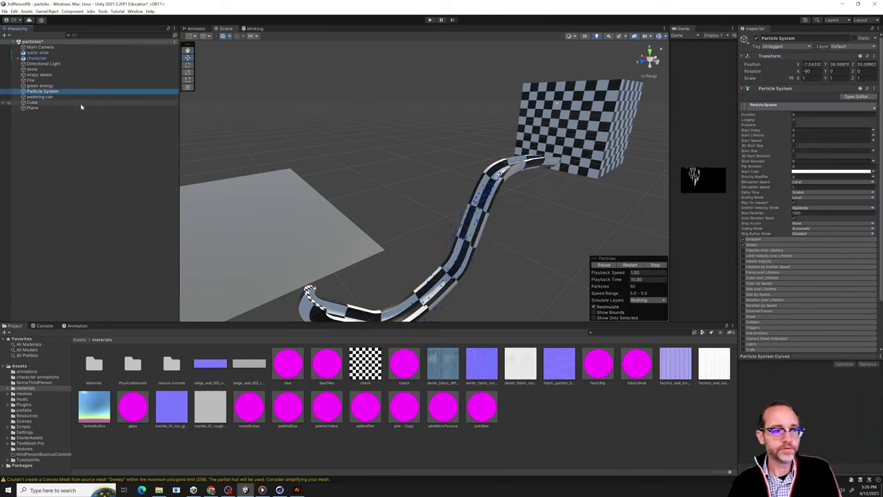
left_click(41, 96)
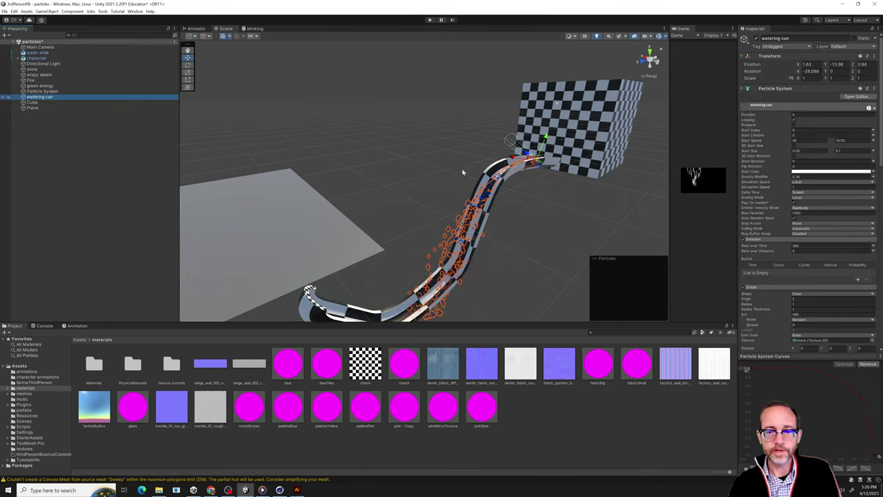
left_click(42, 91)
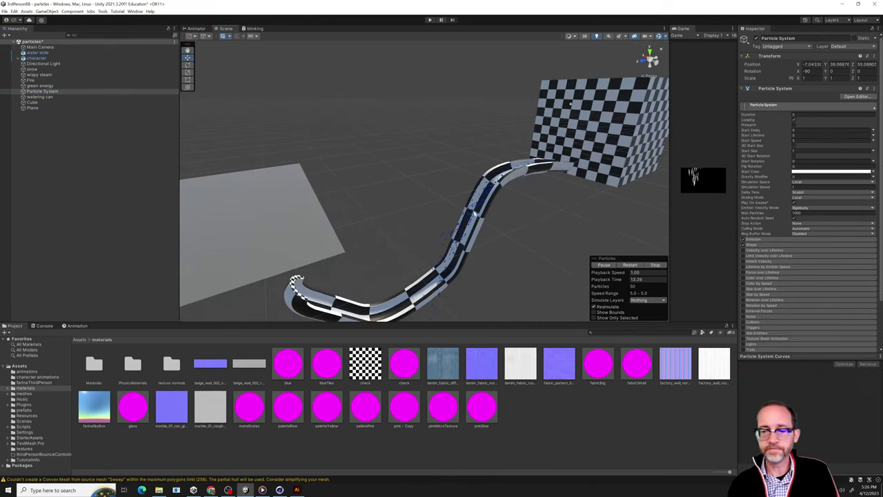
left_click(76, 98)
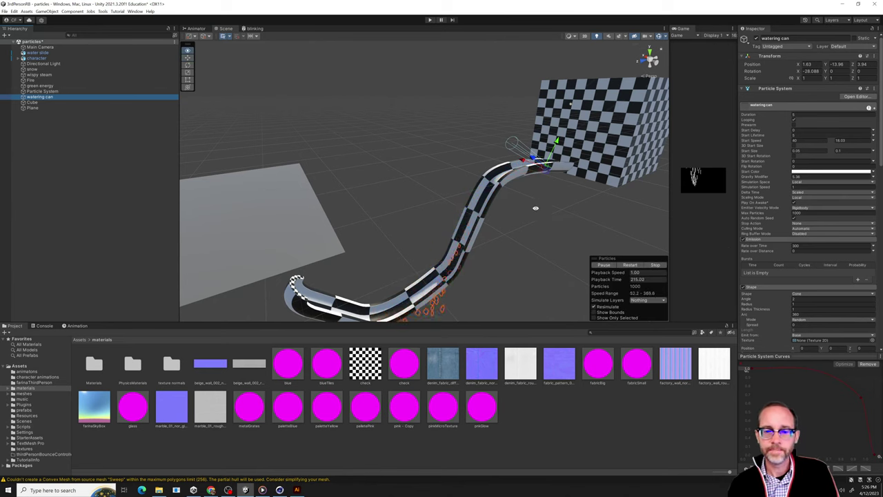
left_click_drag(535, 207, 489, 232, "alt")
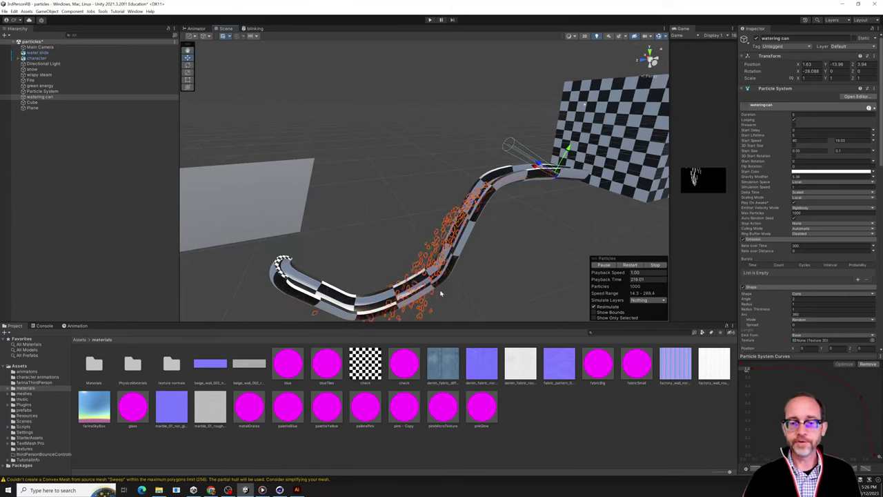
left_click(802, 245)
type("50")
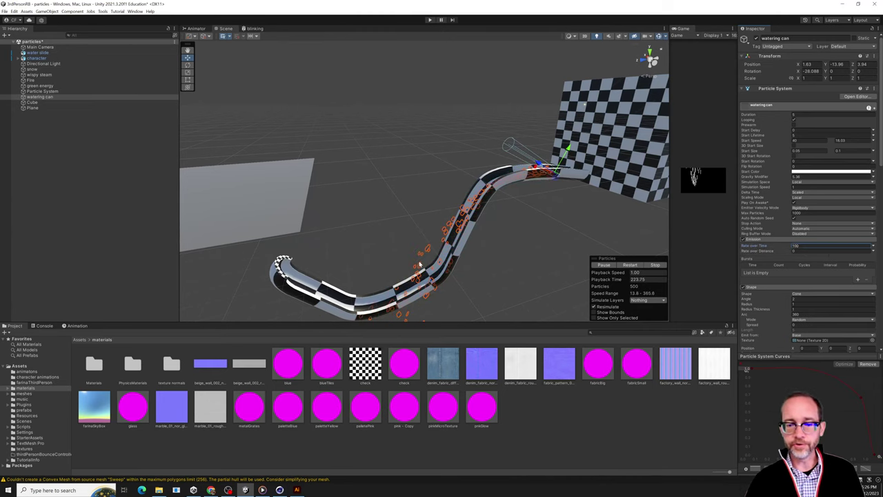
- Duplicate the watering can emitter and move the copy down the slide to the lower bend, at about Y -31.5 and Z 33
left_click_drag(419, 264, 467, 269, "alt")
left_click_drag(562, 189, 578, 198, "alt")
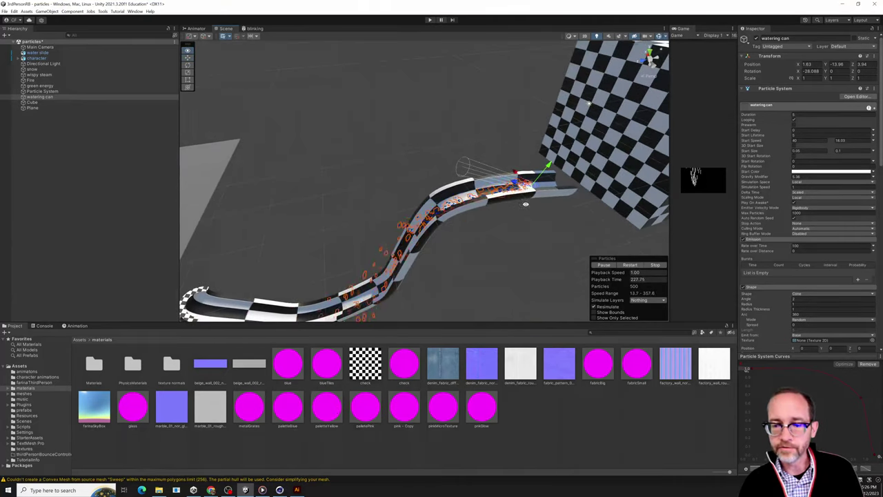
left_click_drag(526, 204, 548, 184, "alt")
key("ctrl+d")
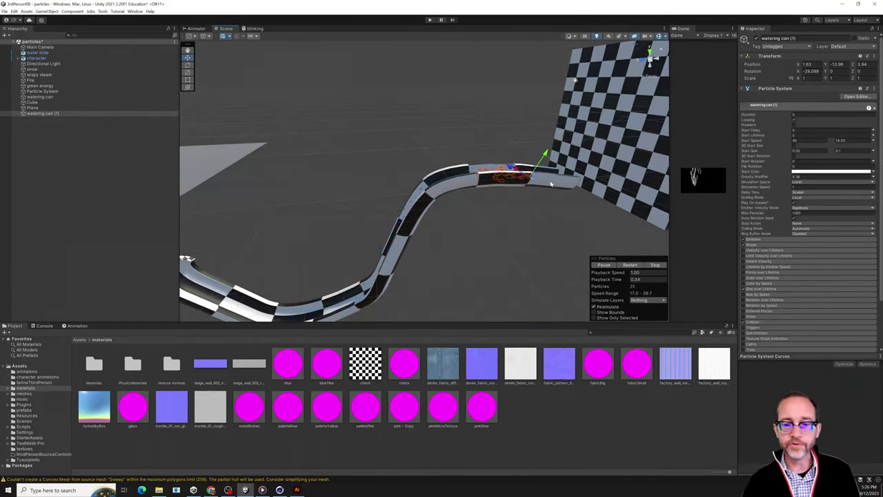
left_click_drag(533, 177, 378, 265)
- Select both watering can emitters together and examine how their drops travel through the slide's lower bend
left_click(39, 96, "ctrl")
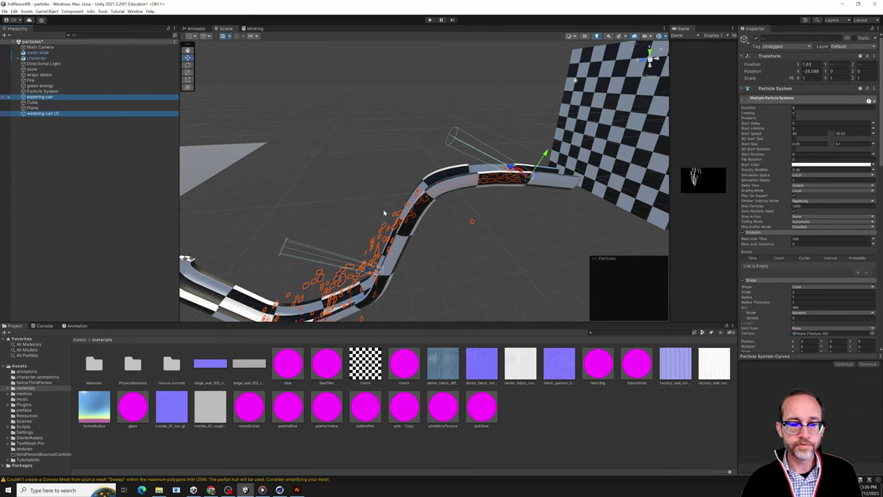
left_click_drag(384, 213, 408, 195, "alt")
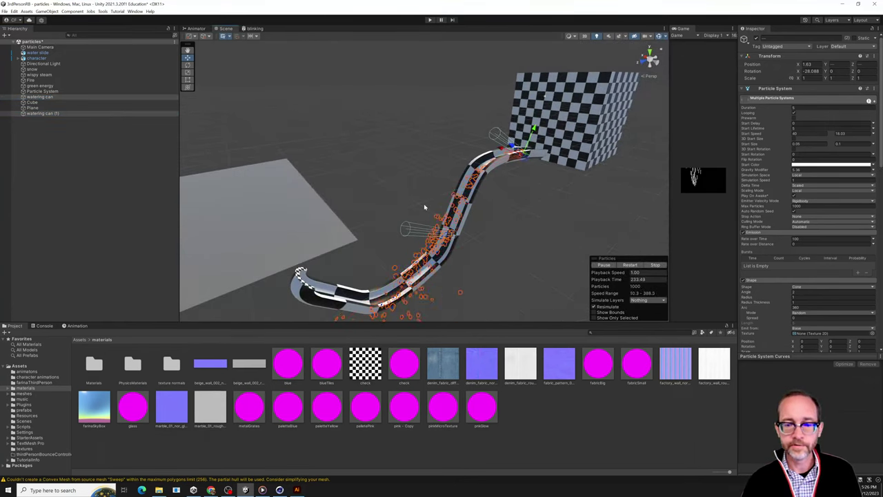
left_click_drag(485, 218, 376, 269, "alt")
scroll(393, 207, "up", 3, "alt")
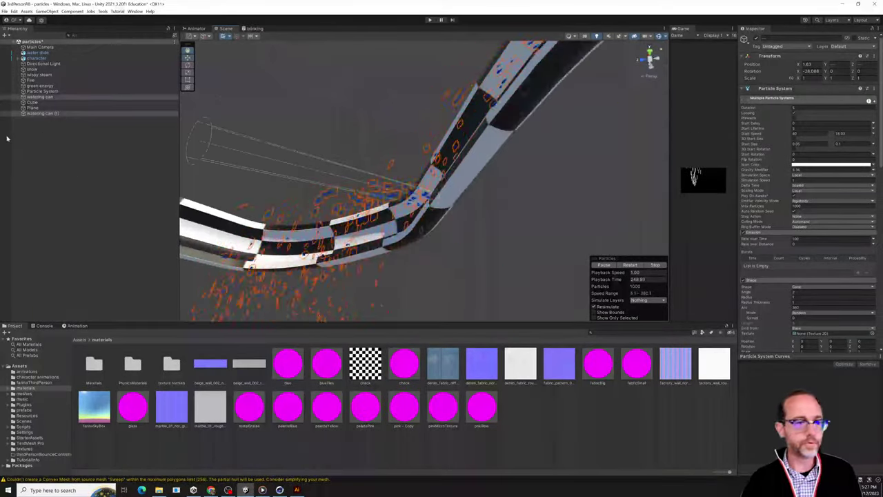
- Shift the duplicated watering can emitter sideways to about X 2.76 over the slide's channel
left_click(44, 114)
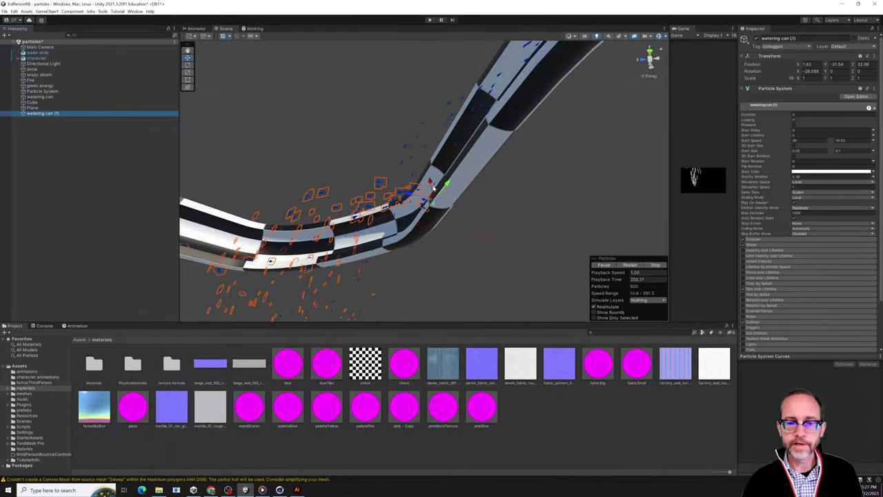
left_click_drag(430, 182, 428, 172)
left_click_drag(383, 208, 482, 138, "alt")
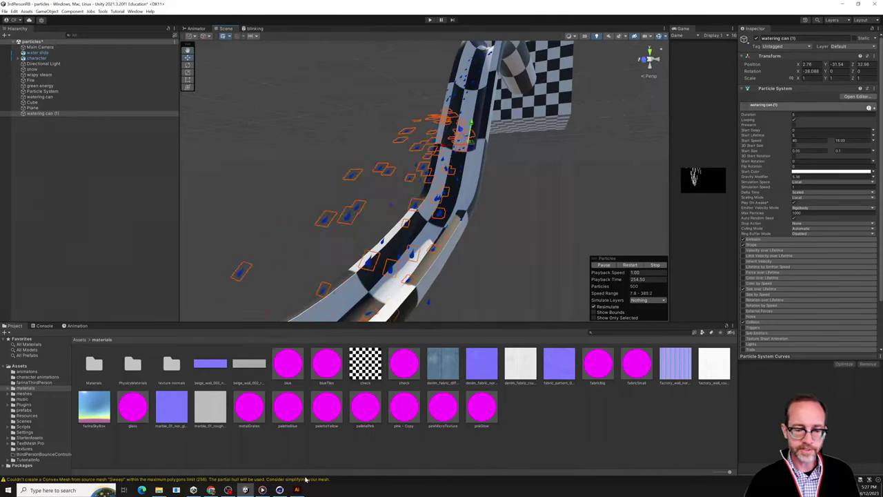
- Switch to Cinema 4D and convert the slide's Sweep object into an editable polygon object
left_click(280, 490)
left_click_drag(420, 262, 423, 254, "alt")
left_click(767, 71)
left_click(755, 53)
left_click(754, 46)
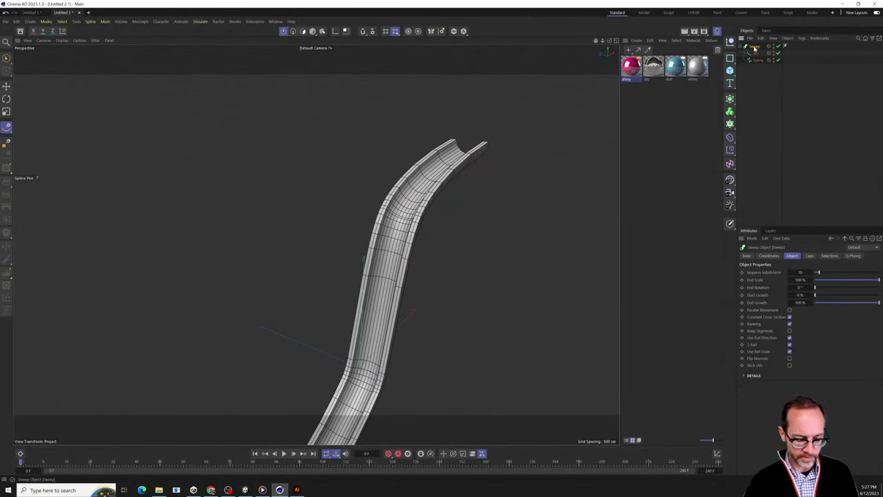
key("c")
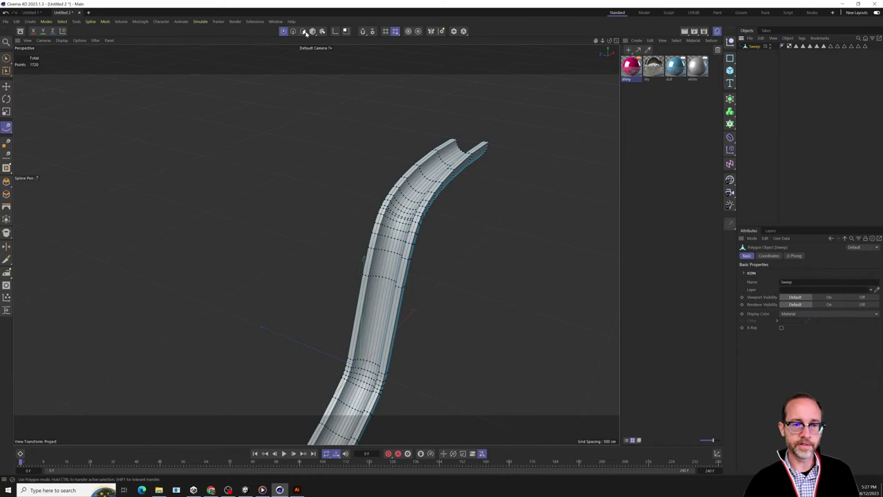
- Select all polygons of the Sweep mesh, inspect its face orientation from several sides, and return to Unity
left_click(303, 32)
key("ctrl+a")
left_click_drag(490, 275, 370, 286, "alt")
scroll(105, 334, "up", 8)
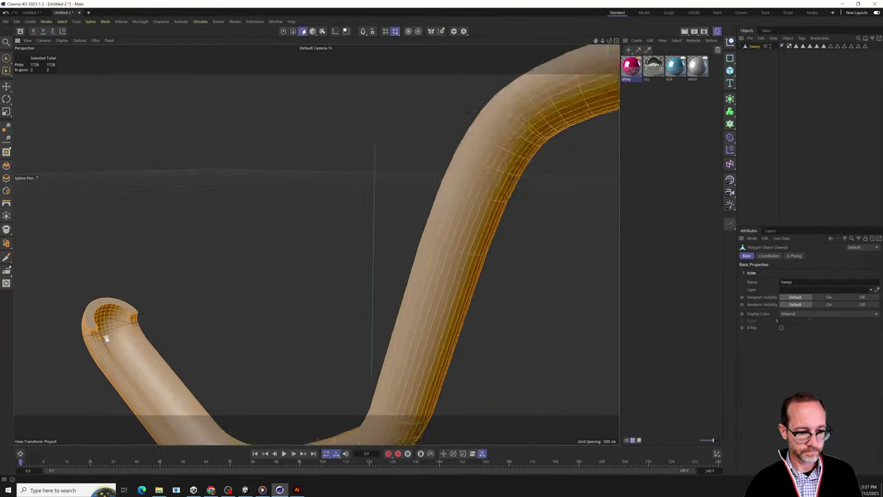
left_click_drag(149, 335, 681, 125, "alt")
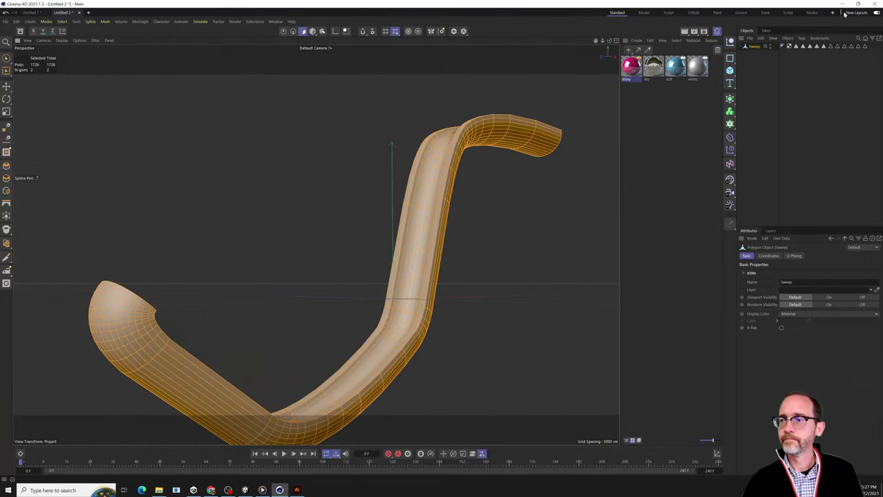
left_click(840, 4)
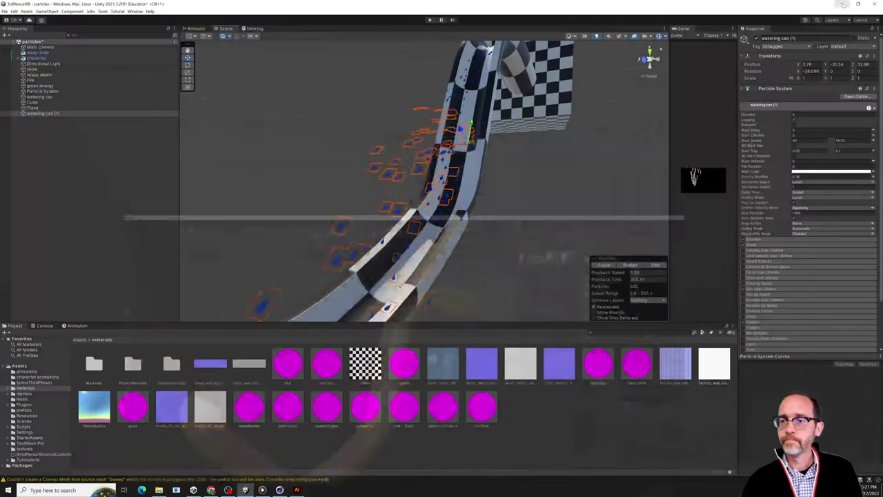
- Compare the water slide's Mesh Collider with Convex on and off, leave it off, and review its Cooking Options
left_click(171, 108)
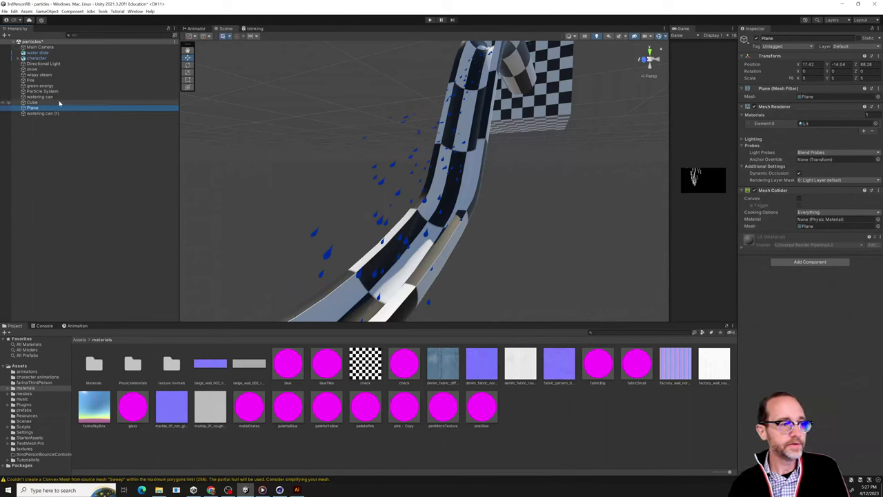
left_click(440, 243)
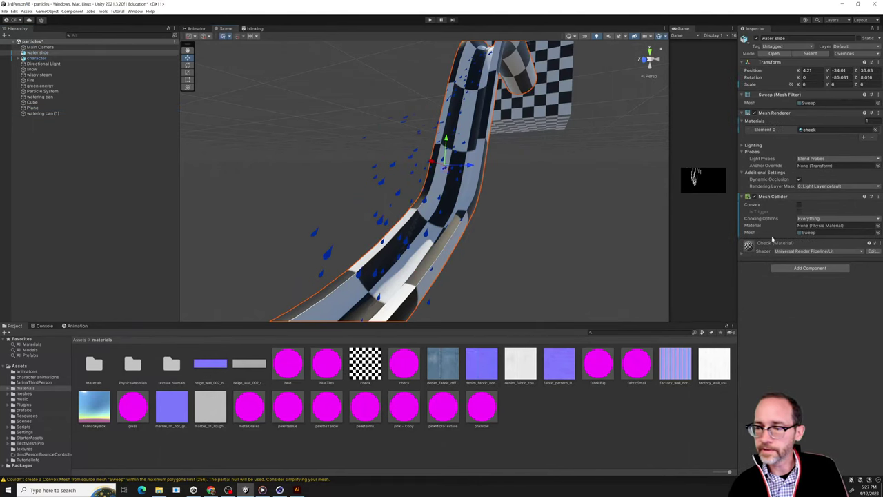
left_click(799, 205)
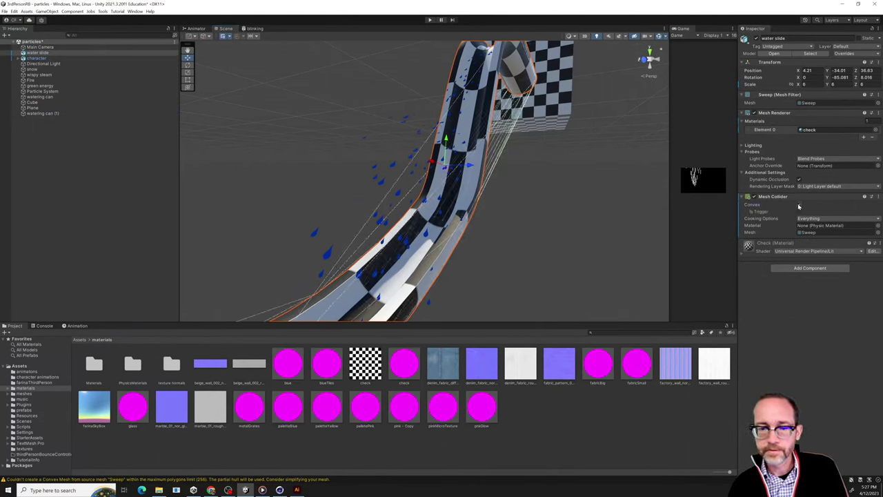
left_click(799, 206)
left_click(798, 206)
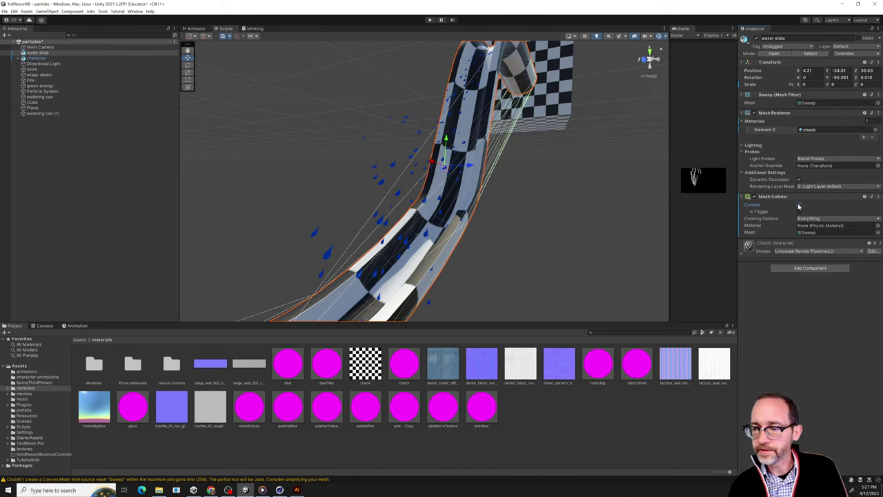
left_click(799, 206)
left_click(799, 206)
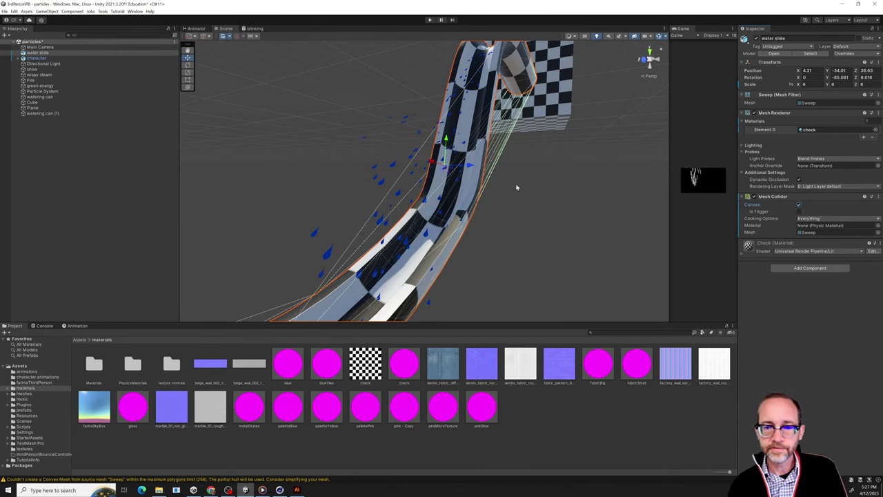
left_click_drag(512, 187, 414, 273, "alt")
left_click(799, 206)
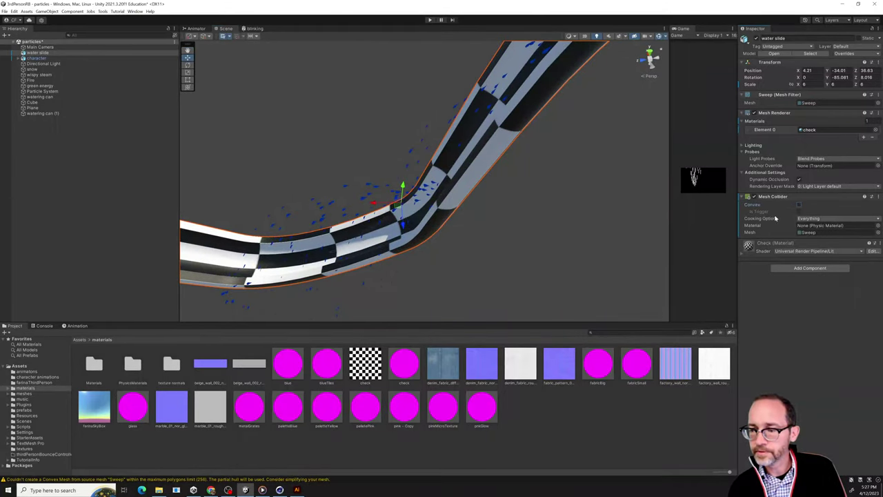
left_click(811, 218)
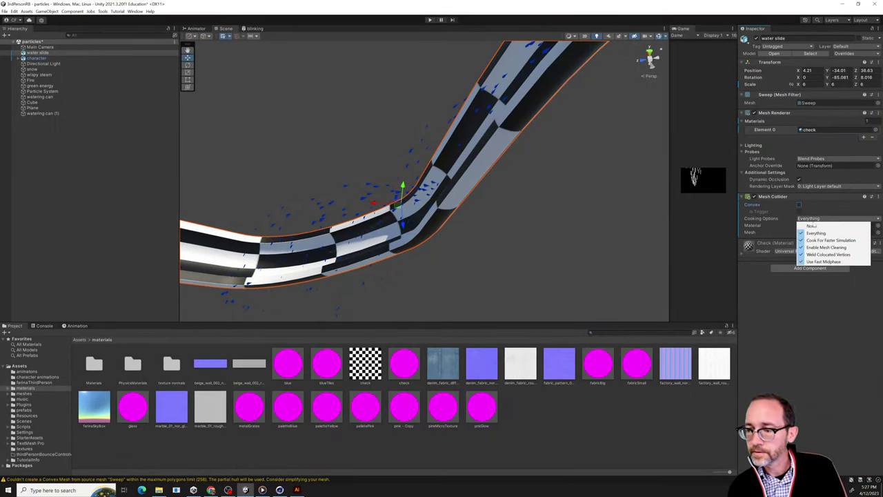
left_click(777, 219)
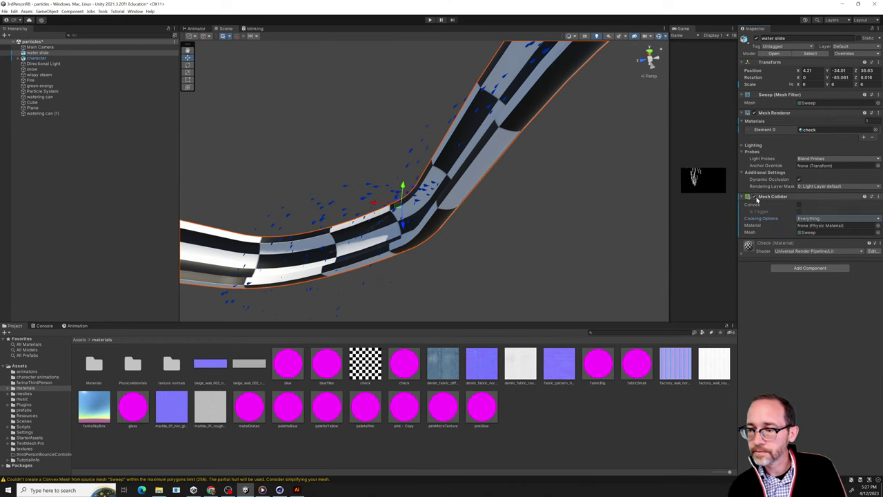
- Examine the slide from several angles, with the upper watering can emitter selected, to check where its drops leave the channel
scroll(410, 235, "down", 5)
left_click_drag(409, 235, 488, 182, "alt")
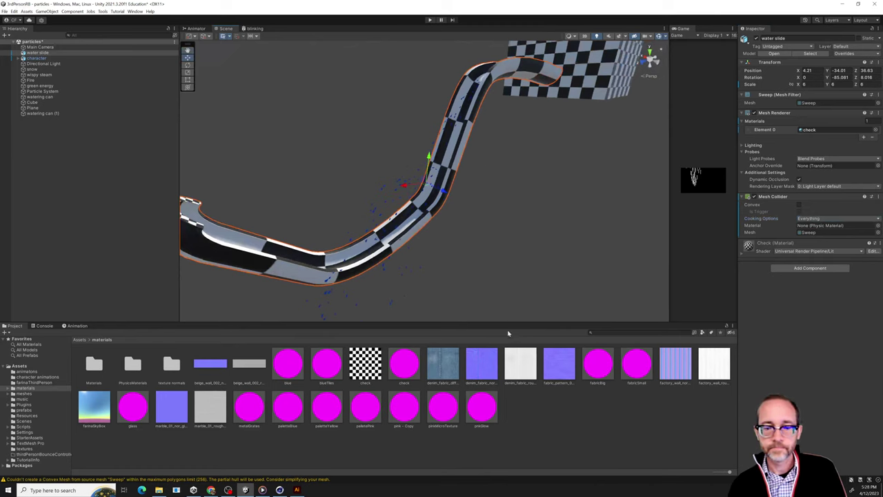
middle_click_drag(501, 202, 532, 299)
left_click_drag(533, 299, 509, 234, "alt")
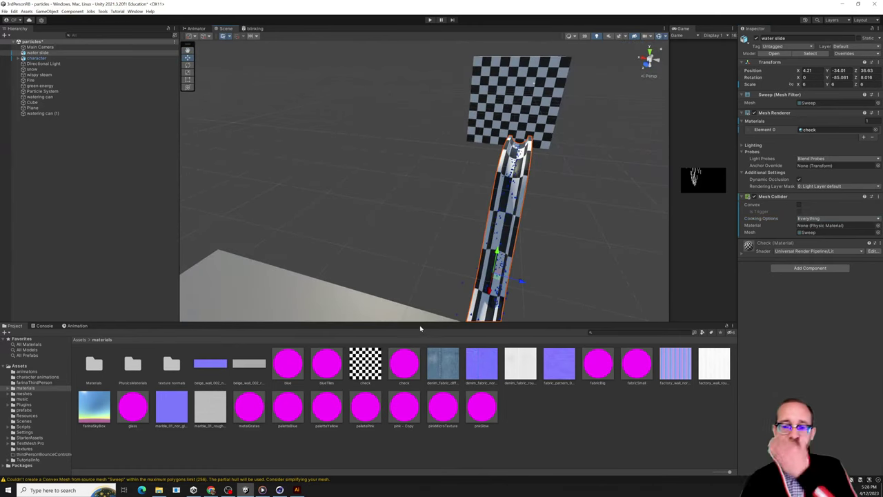
left_click(62, 91)
left_click(72, 98)
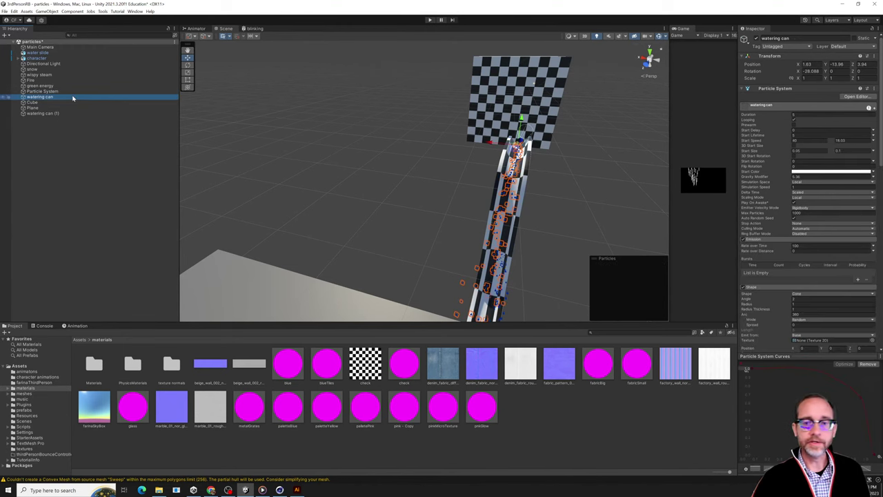
scroll(526, 201, "up", 3)
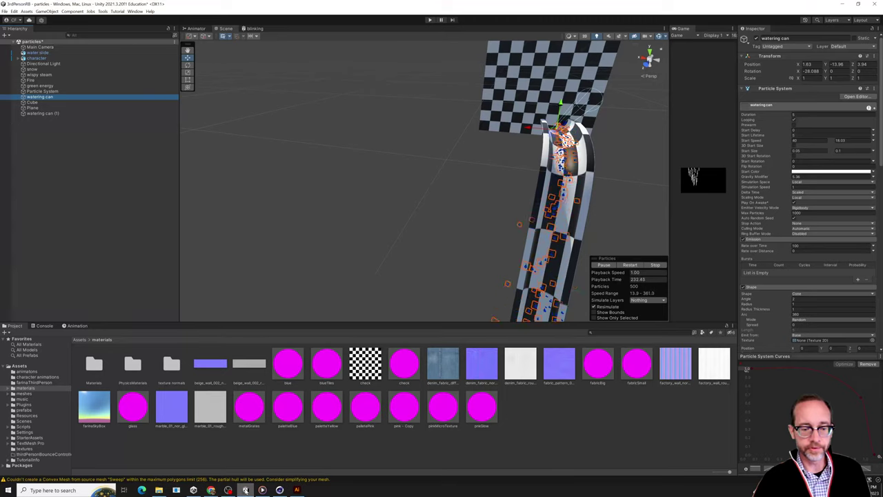
- Switch to the Media Player, review the obstacle course scenes in the 2nd_Draft_participation_Reflection video, and return to the Unity particles scene
left_click(269, 491)
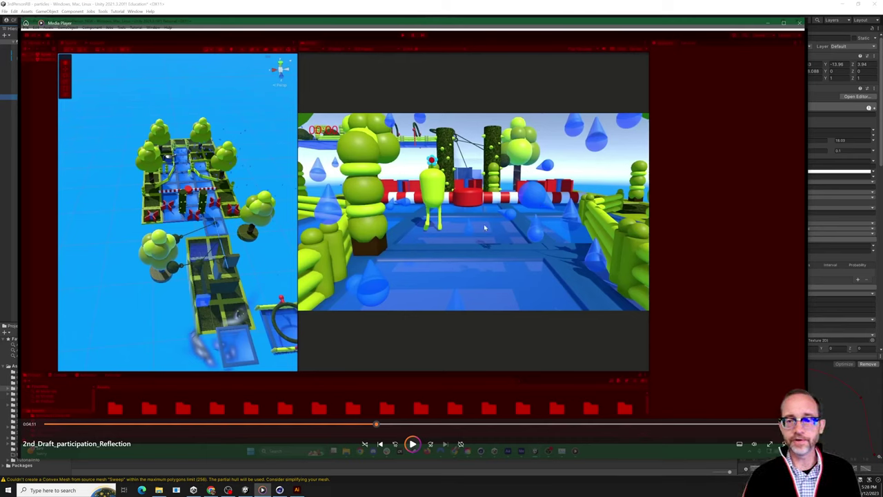
left_click_drag(463, 424, 259, 441)
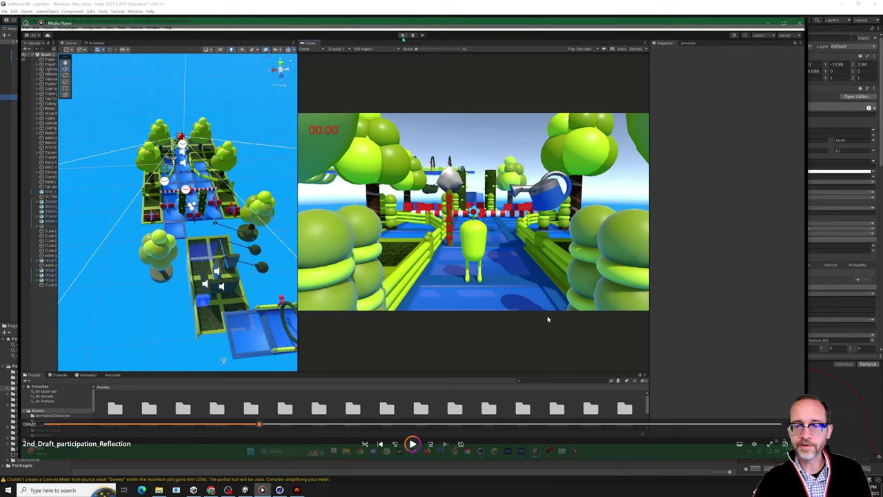
left_click_drag(351, 425, 405, 425)
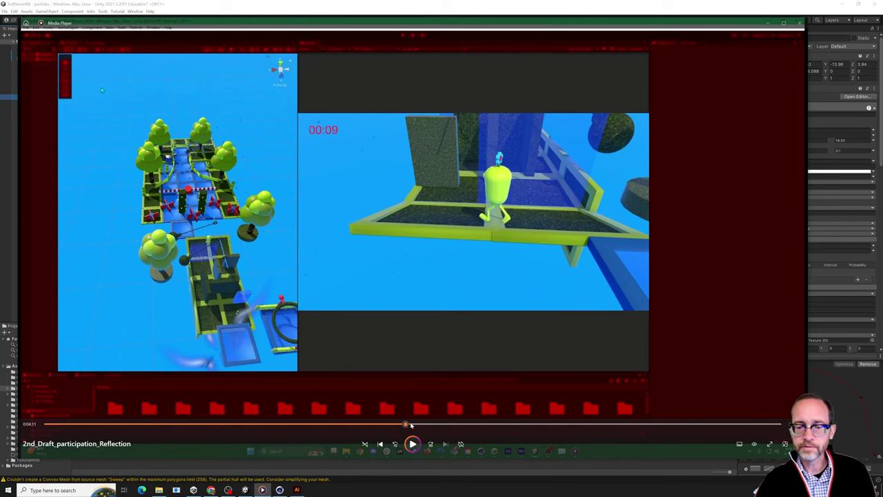
left_click_drag(411, 426, 603, 433)
left_click(767, 24)
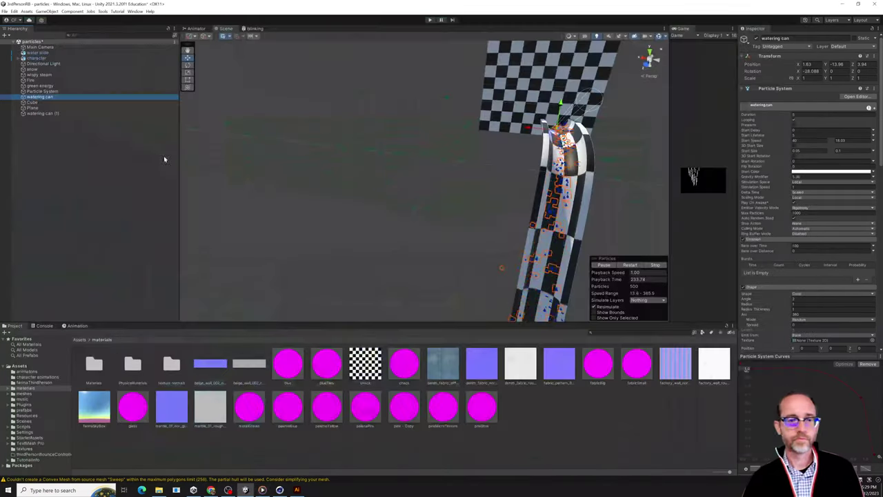
scroll(518, 161, "down", 4)
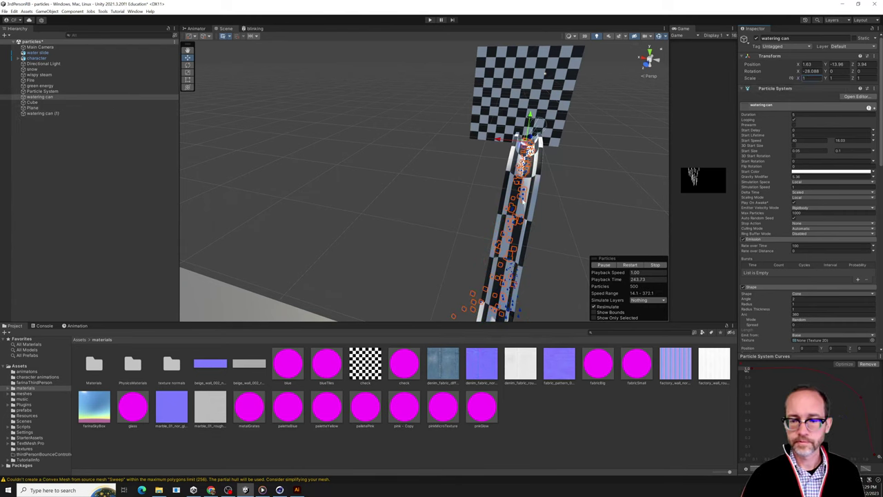
- Widen the water slide by setting its Z scale to 21.61, and inspect how the upper watering can's drops run down it
left_click(537, 196)
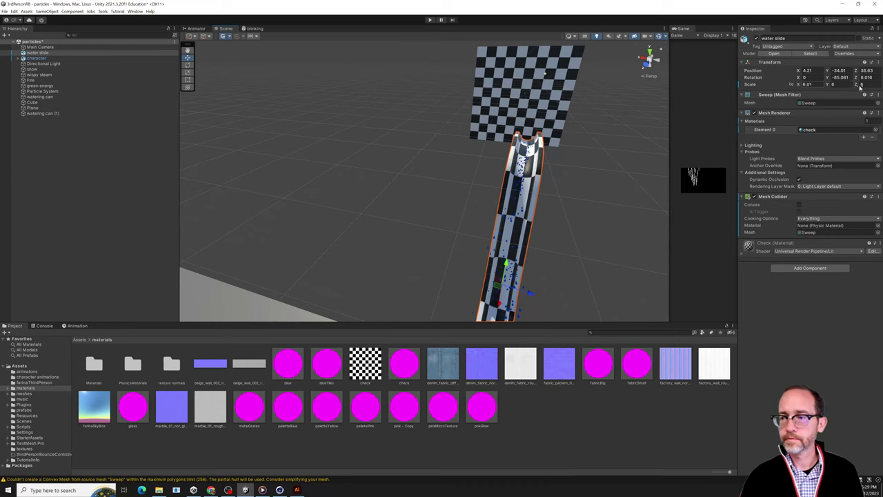
left_click_drag(870, 86, 35, 40)
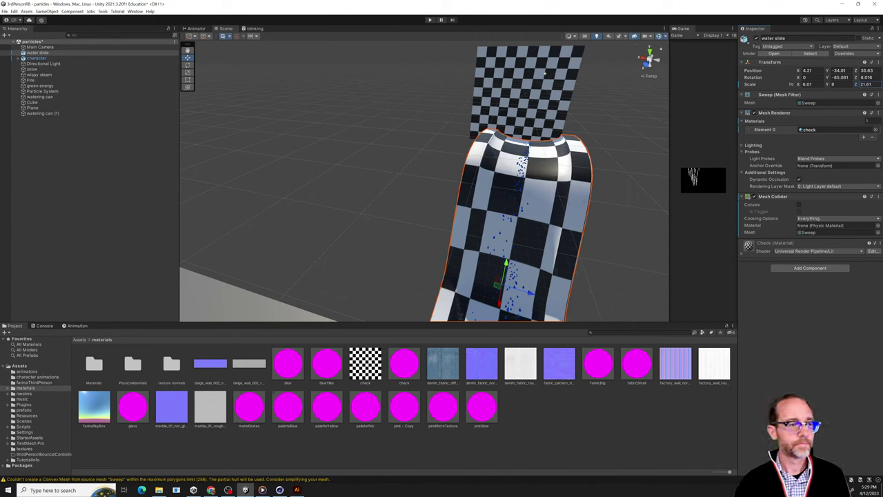
left_click(65, 97)
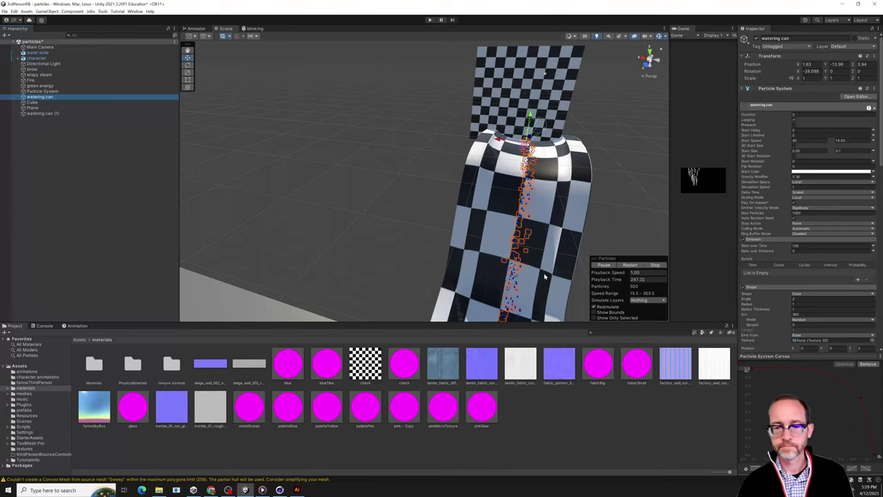
right_click_drag(542, 278, 485, 207)
- Set the Lifetime Loss in the upper watering can's particle Collision module to 1
scroll(767, 301, "down", 5)
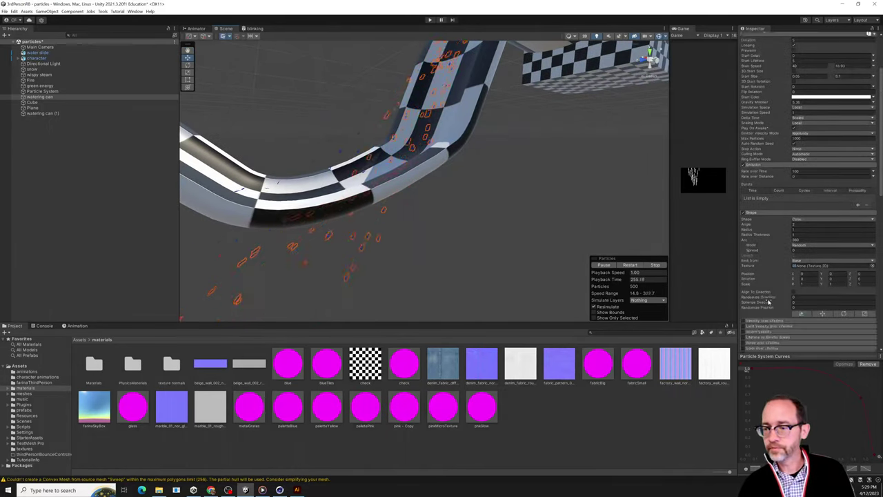
scroll(768, 301, "down", 3)
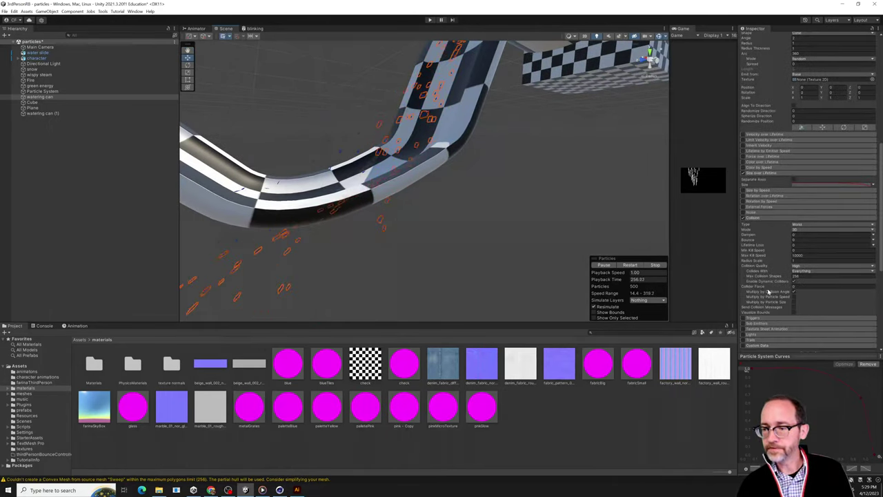
left_click(749, 245)
type("1")
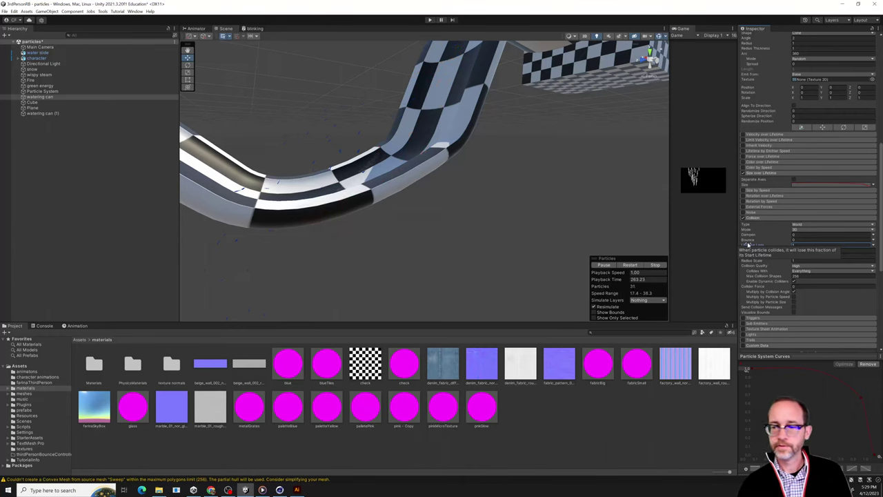
scroll(595, 193, "down", 6)
- Rotate the upper watering can emitter slightly above the start of the slide and examine its drops from several angles
left_click_drag(595, 193, 476, 214, "alt")
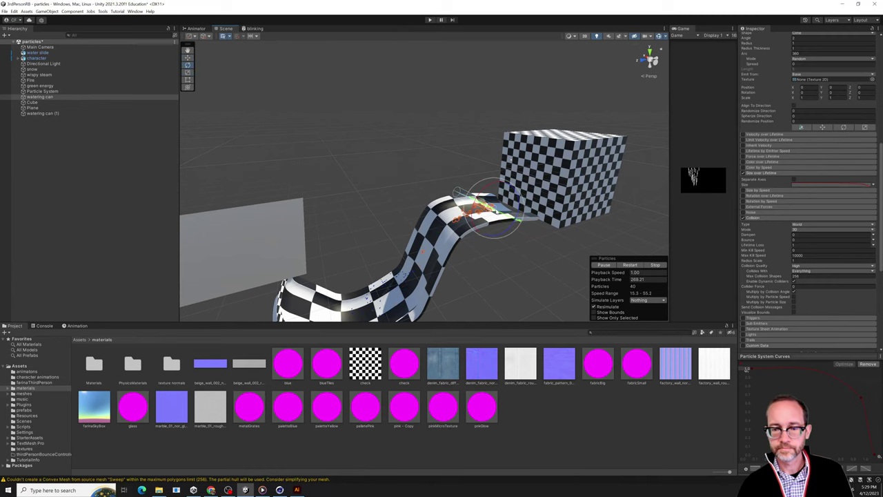
left_click_drag(481, 195, 485, 189)
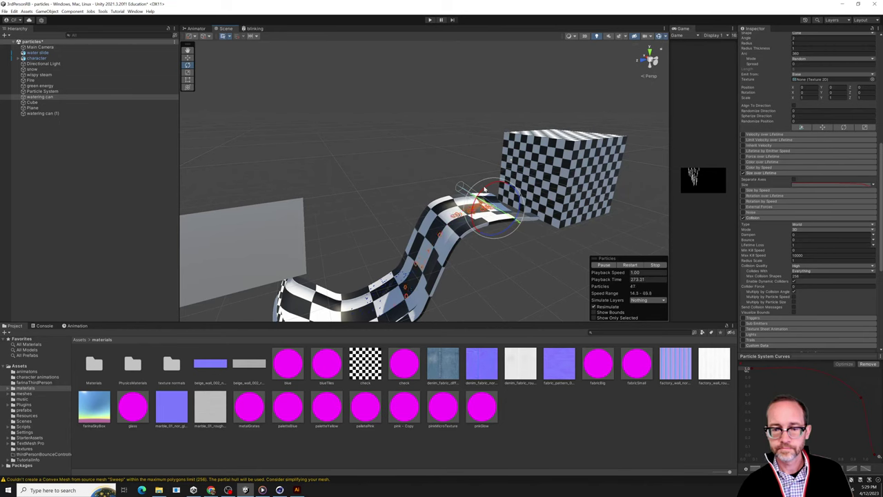
left_click_drag(496, 214, 596, 256, "alt")
scroll(494, 226, "up", 5)
scroll(609, 239, "up", 5)
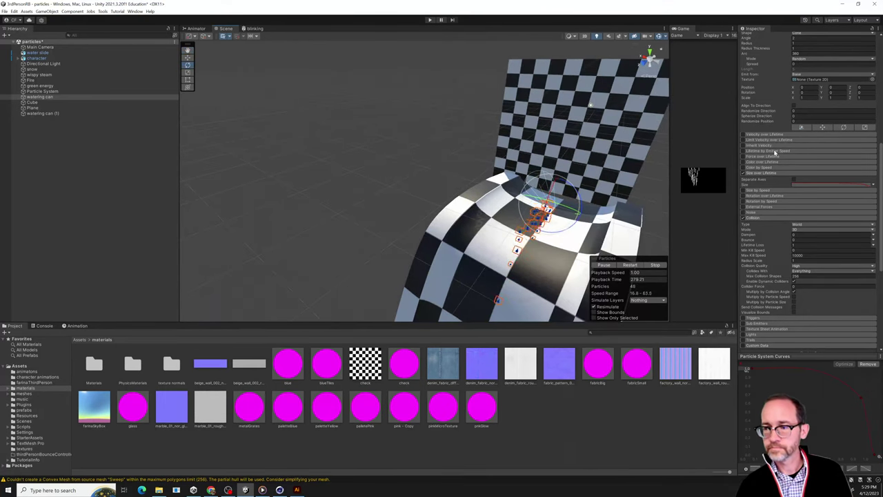
scroll(775, 152, "up", 4)
left_click_drag(525, 221, 479, 228, "alt")
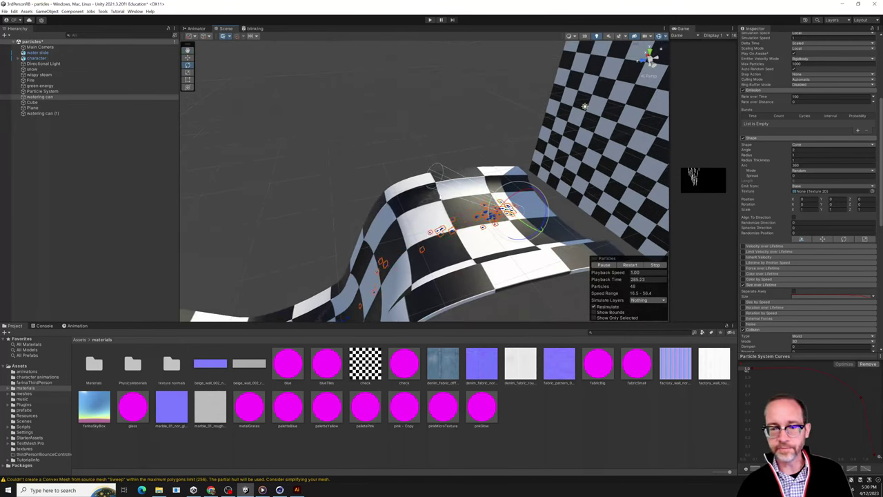
left_click_drag(345, 315, 331, 267, "alt")
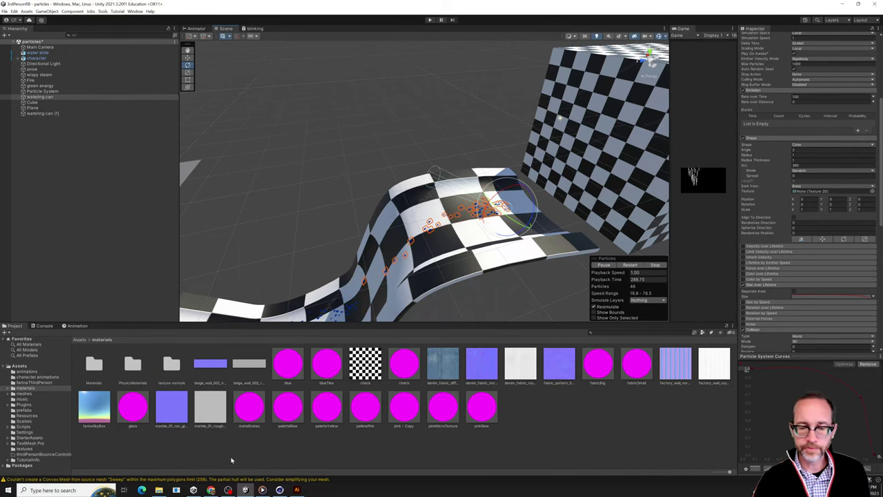
- Switch to the Media Player, skim the 2nd_Draft_participation_Reflection video up to the YOU DID IT! finish, and close the player
left_click(262, 489)
left_click_drag(407, 423, 661, 433)
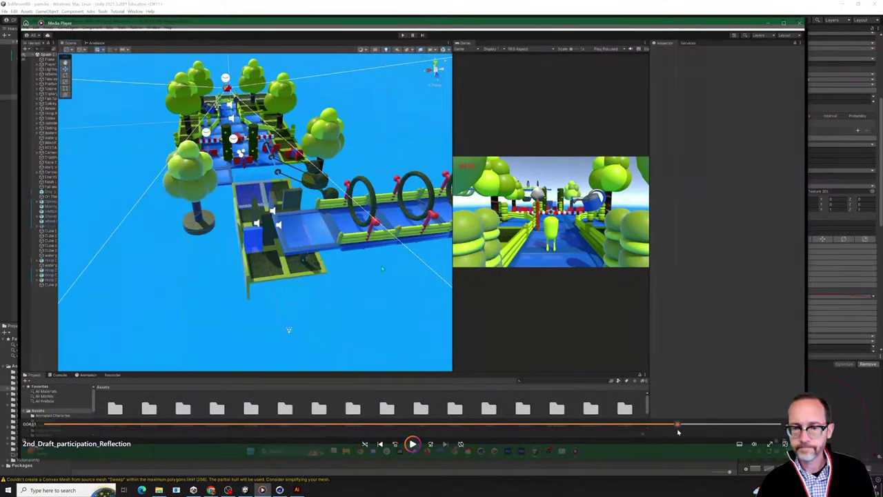
left_click_drag(678, 431, 416, 414)
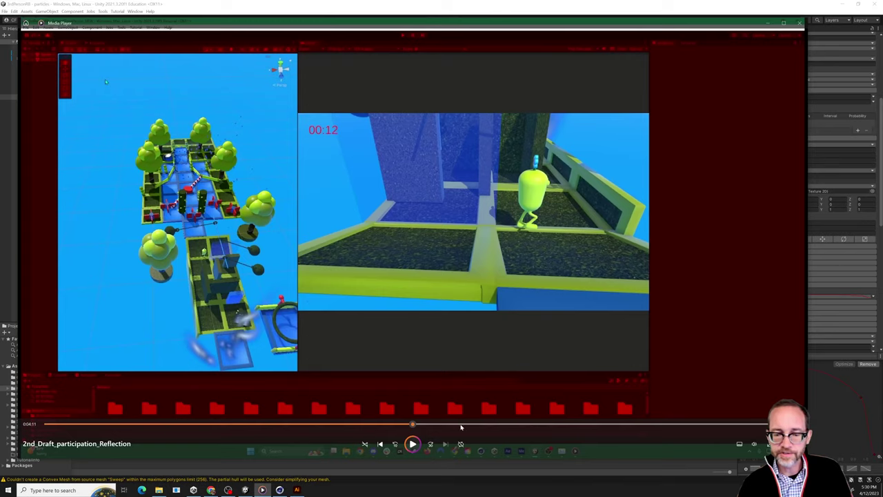
left_click_drag(464, 424, 508, 424)
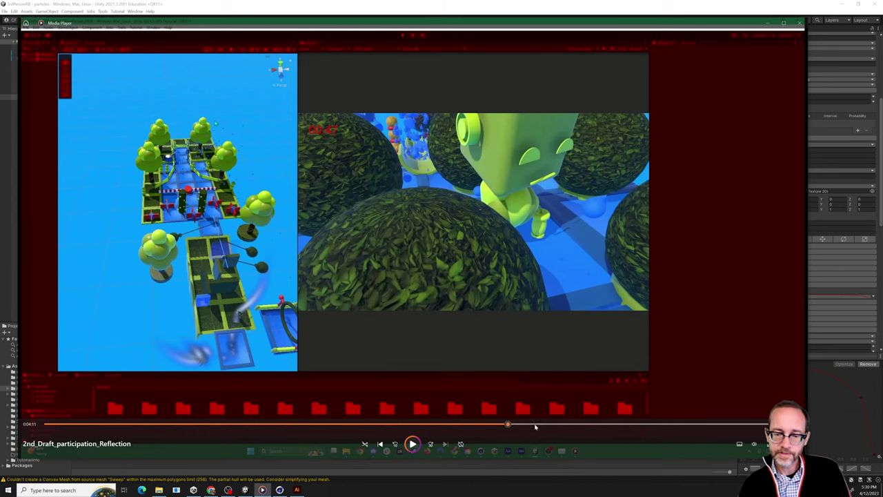
left_click_drag(532, 425, 565, 425)
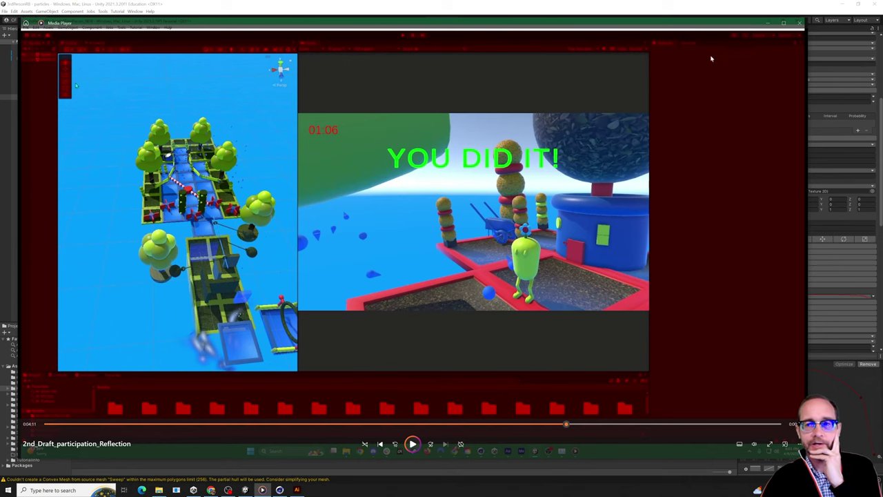
left_click(798, 22)
- Sort the Downloads folder in File Explorer by modification date, look through its files for the next submission, and switch to Chrome
left_click(159, 490)
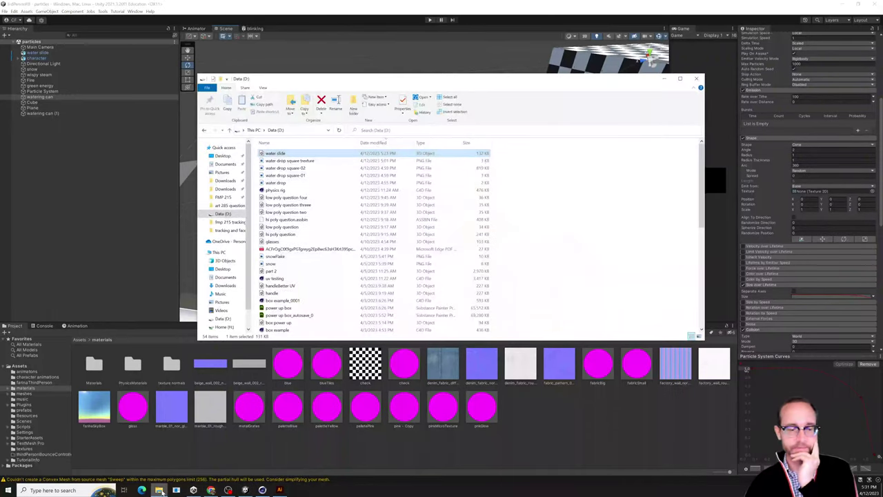
left_click(225, 180)
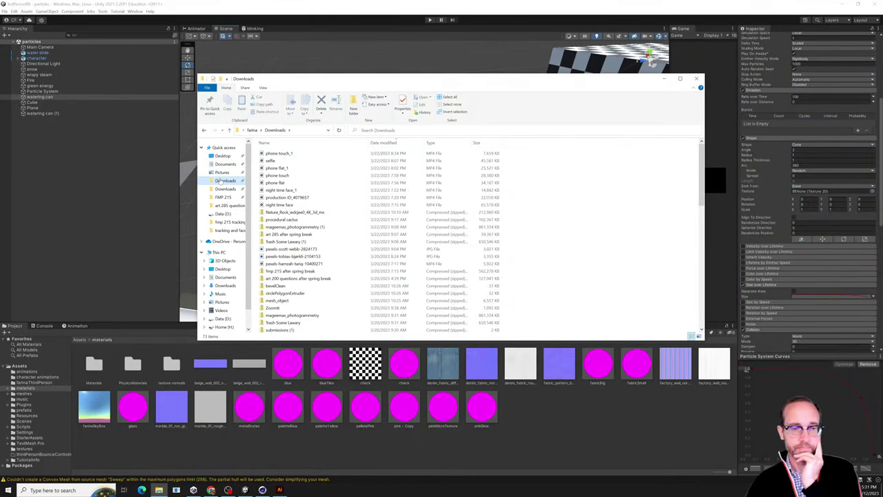
left_click(384, 143)
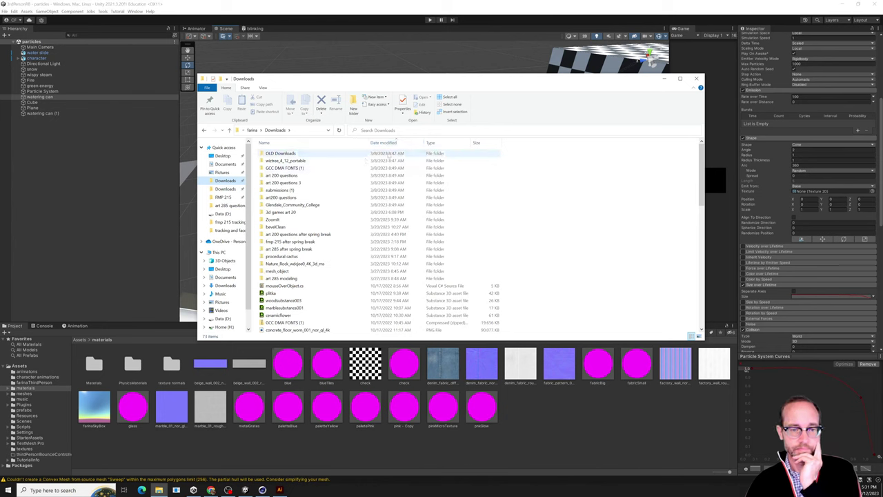
left_click(384, 142)
scroll(346, 188, "down", 10)
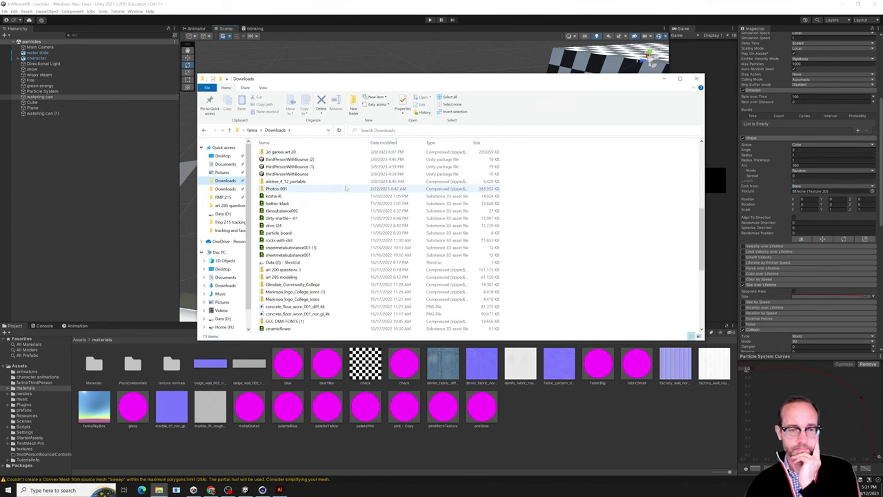
scroll(346, 187, "down", 3)
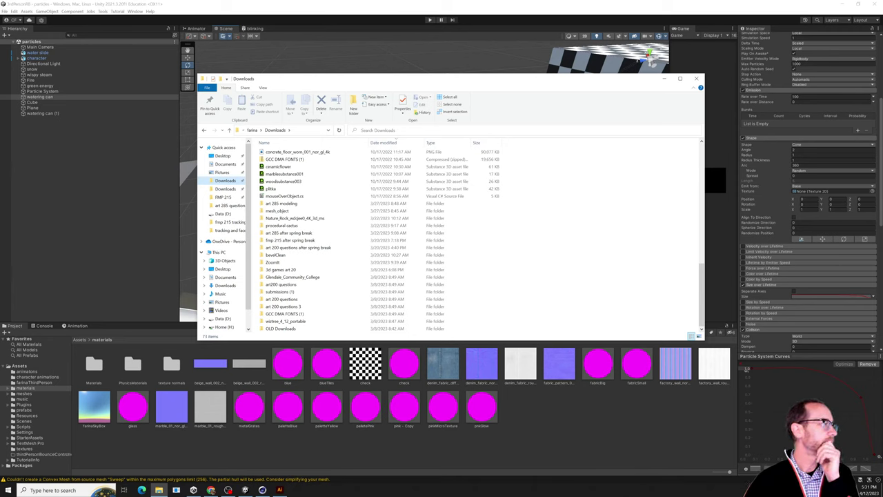
left_click(211, 490)
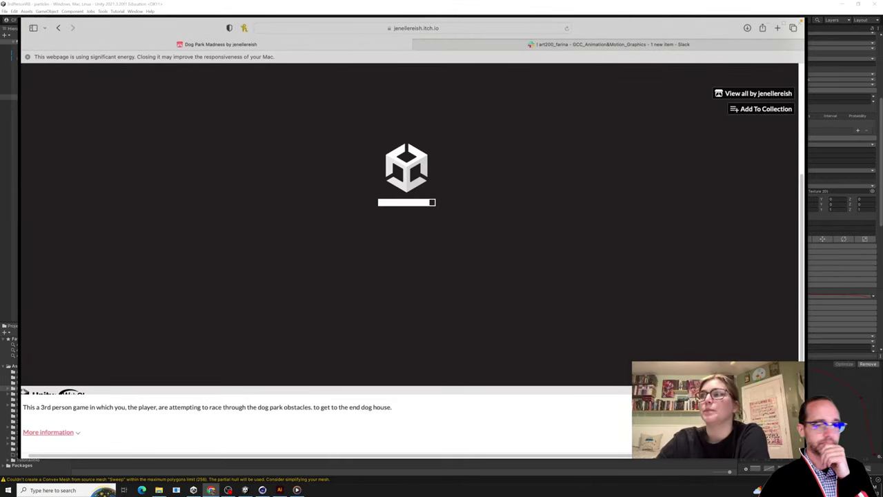
- Play the next student's Art200 Q11 video through the game's start area and pause it at 1:01
mouse_move(233, 172)
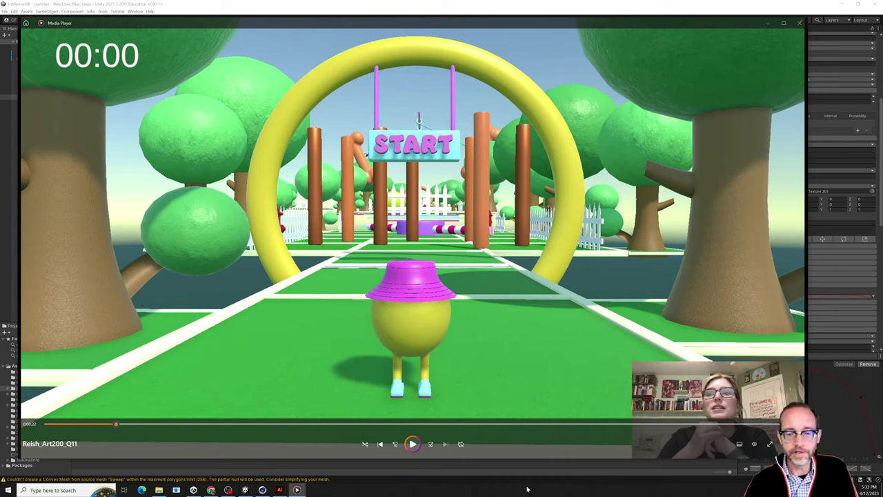
left_click(414, 444)
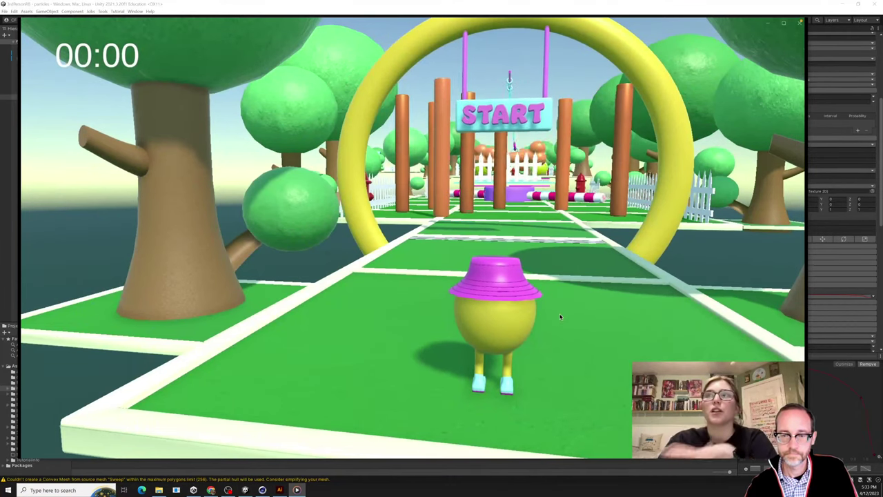
mouse_move(528, 315)
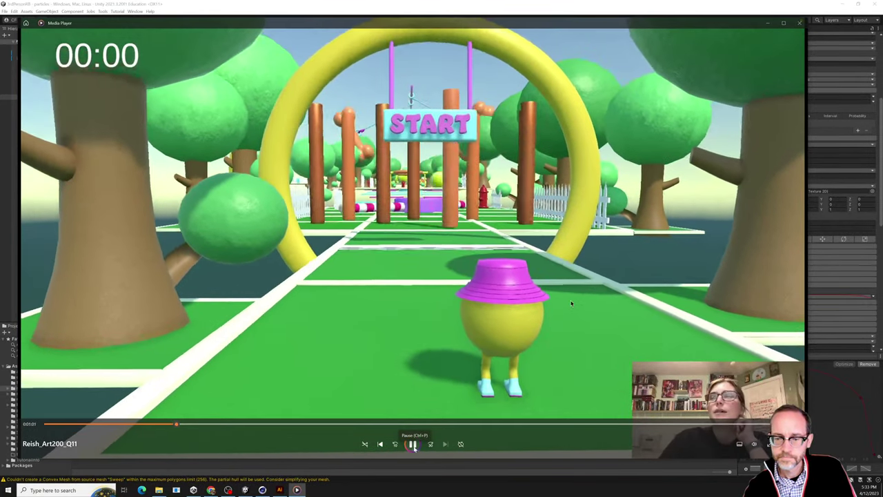
left_click(412, 445)
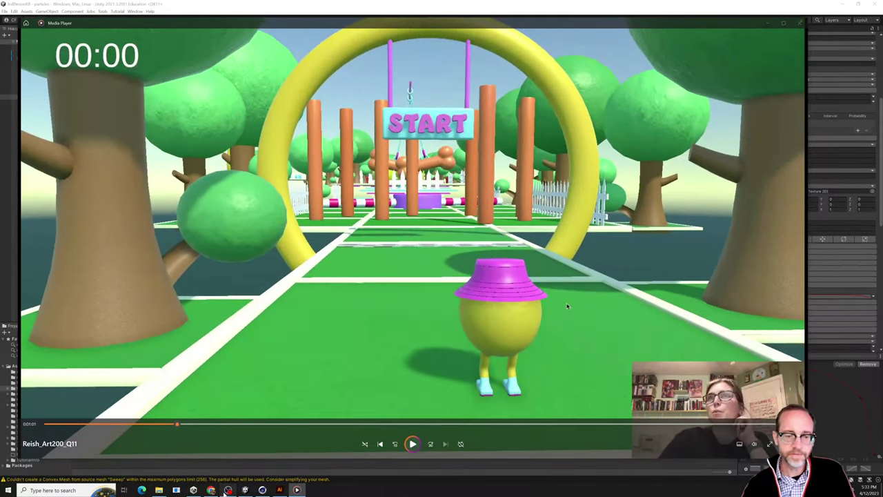
- Switch to OBS, point out the Desktop Audio level in the Audio Mixer with a drawn circle and arrow, and return to the video
left_click_drag(0, 21, 881, 1)
key("ctrl+1")
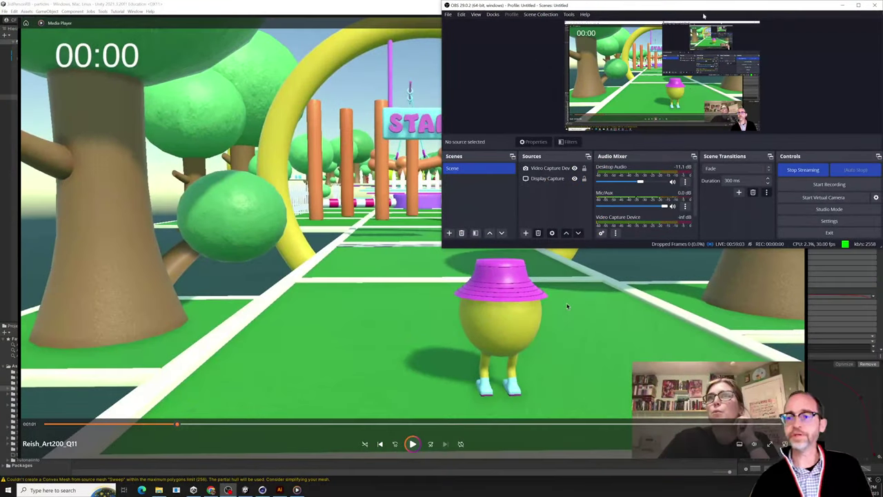
left_click_drag(704, 14, 0, 107)
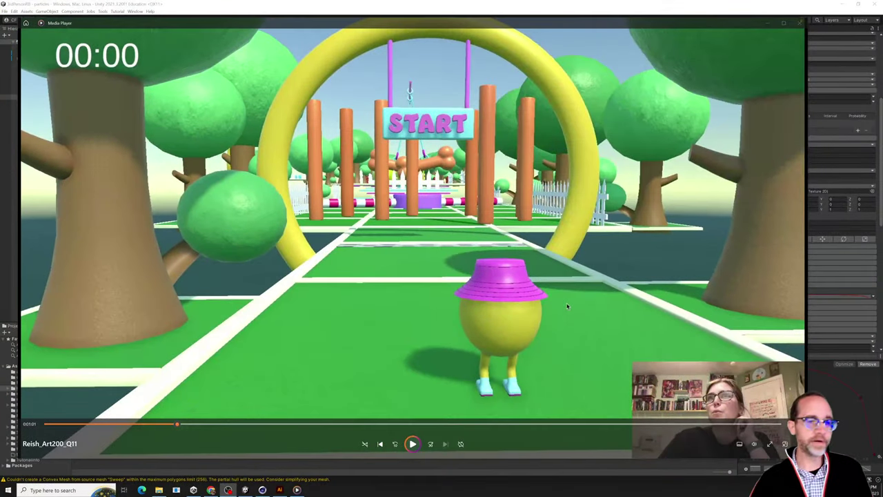
- Review more of the student's dog-park game video, pausing at 1:46, 2:20 and 2:39, and again beside the giant tennis balls
left_click(412, 443)
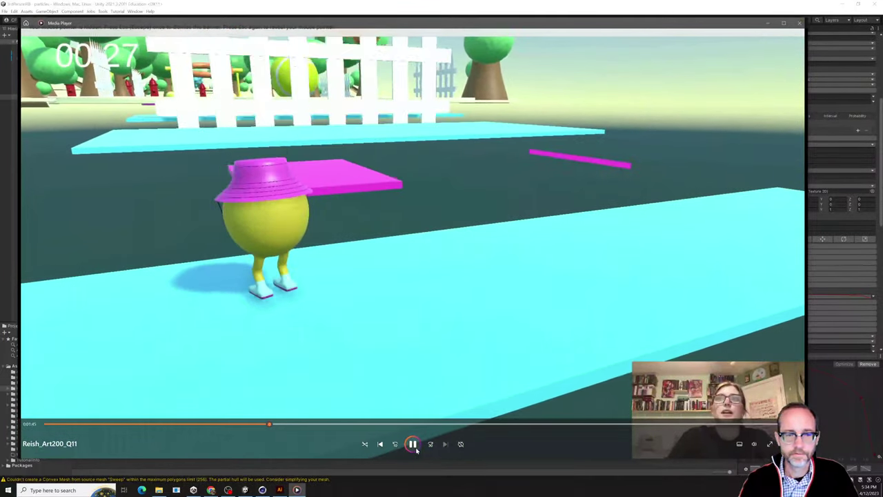
left_click(415, 448)
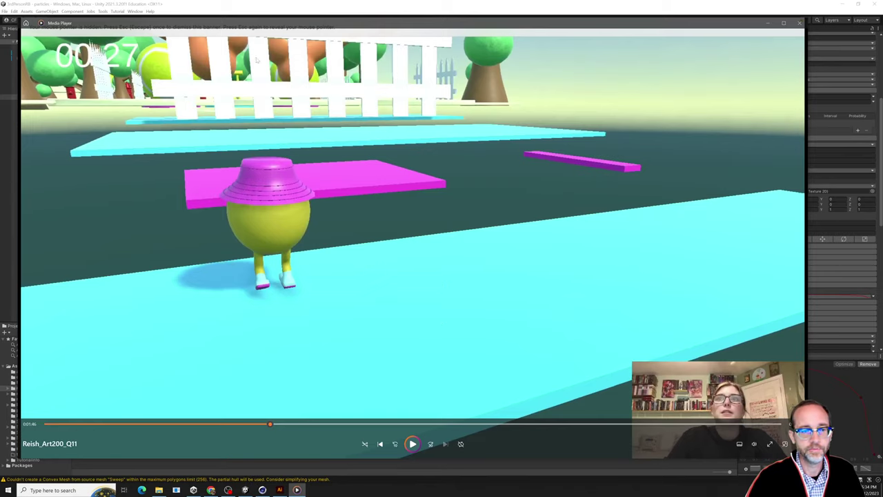
left_click(412, 443)
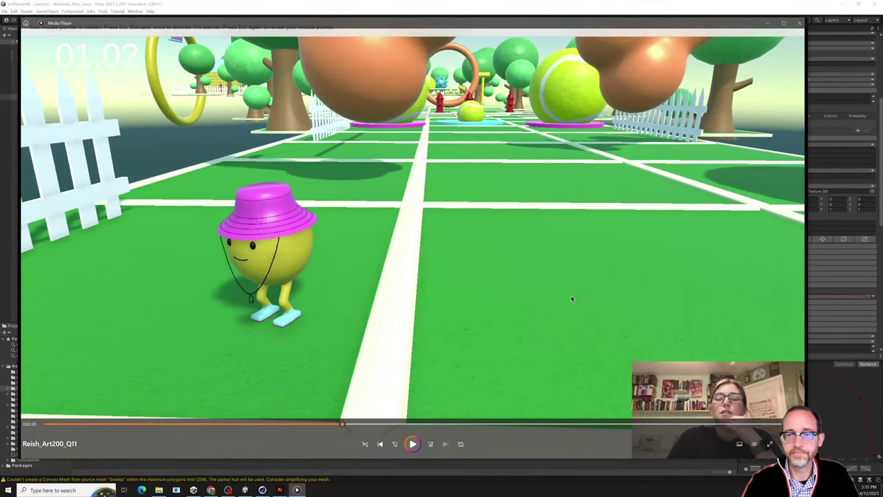
left_click(413, 444)
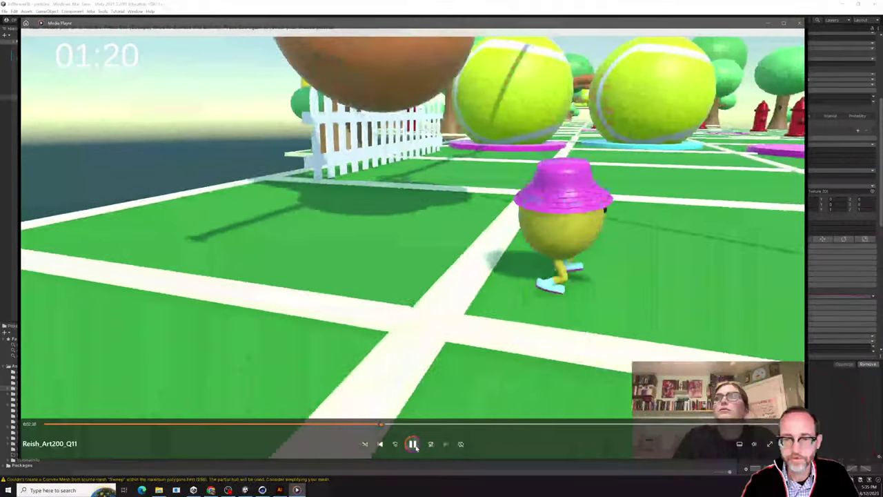
left_click(413, 444)
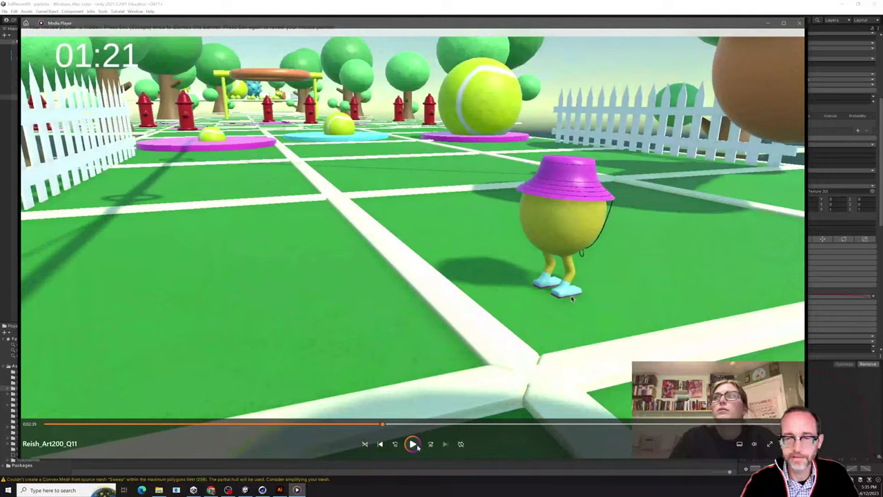
left_click(413, 444)
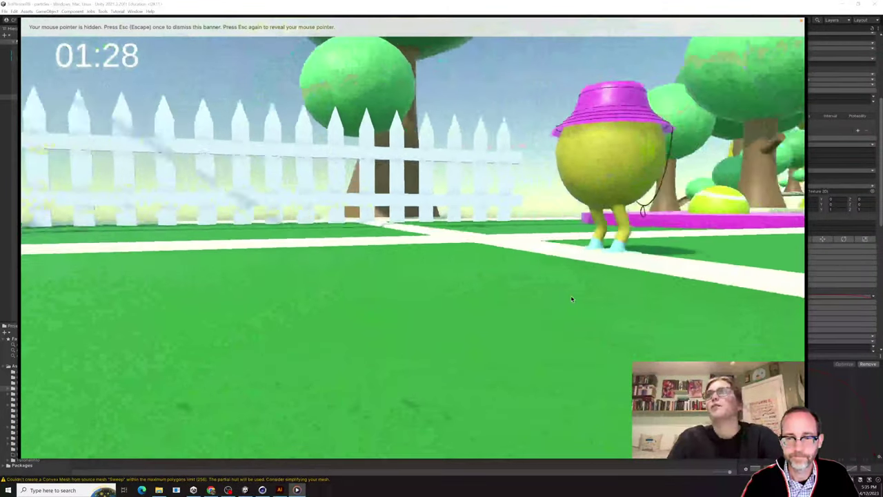
left_click(415, 443)
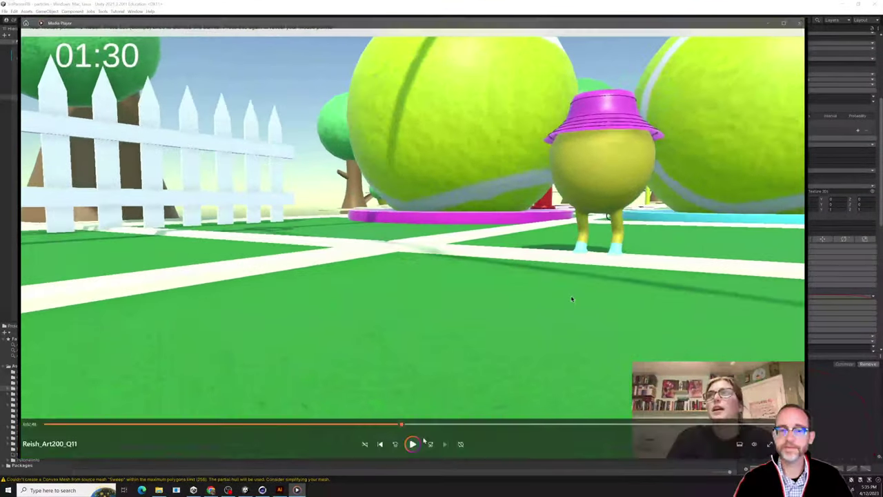
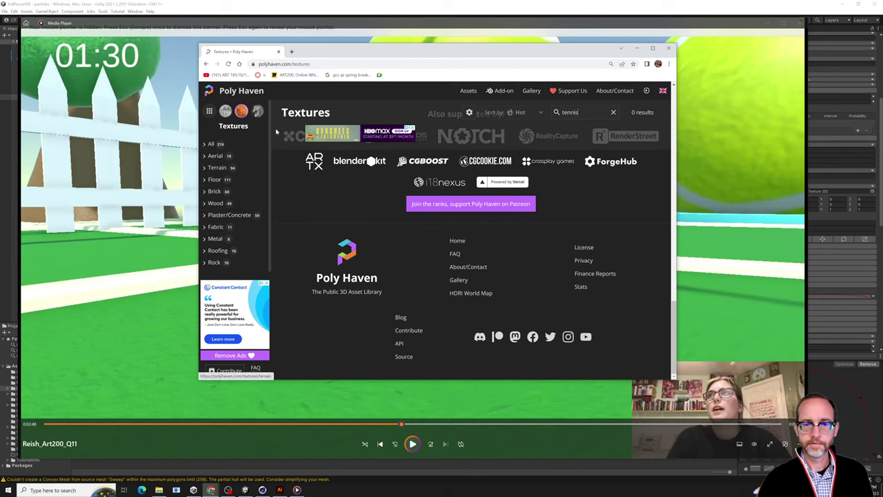
- Go to the Poly Haven home page and browse its library of 3D models
left_click(221, 93)
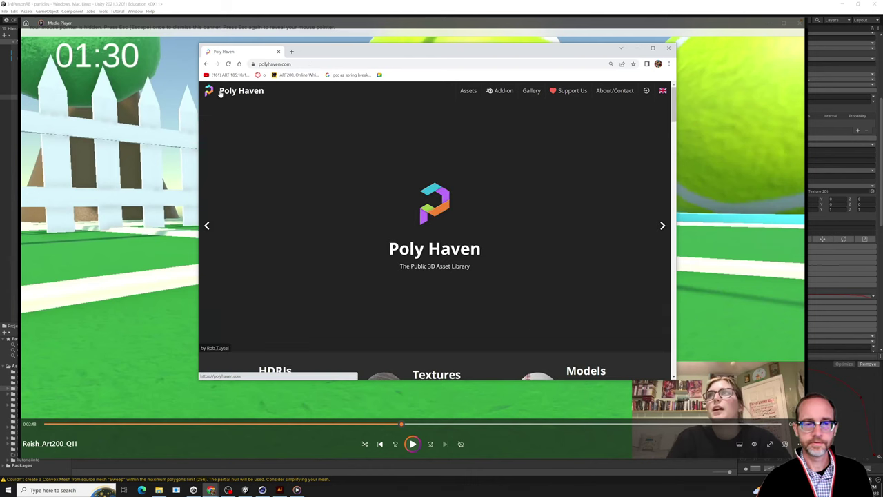
scroll(253, 223, "down", 3)
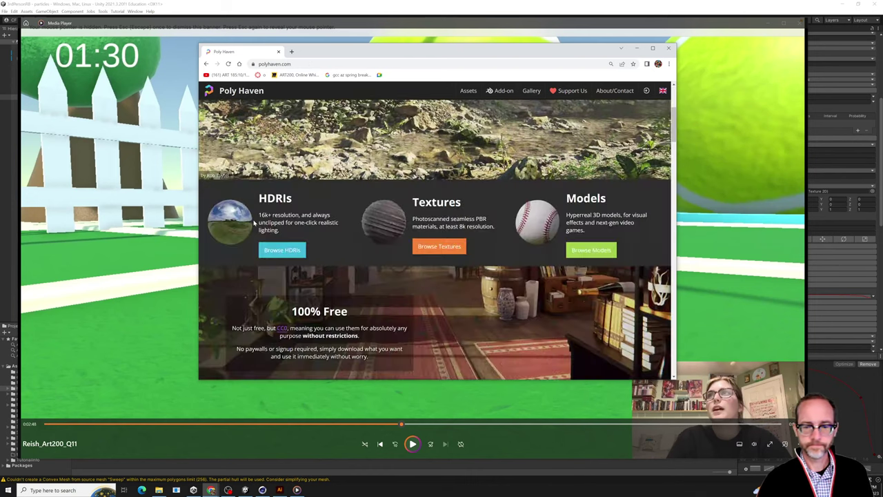
left_click(590, 252)
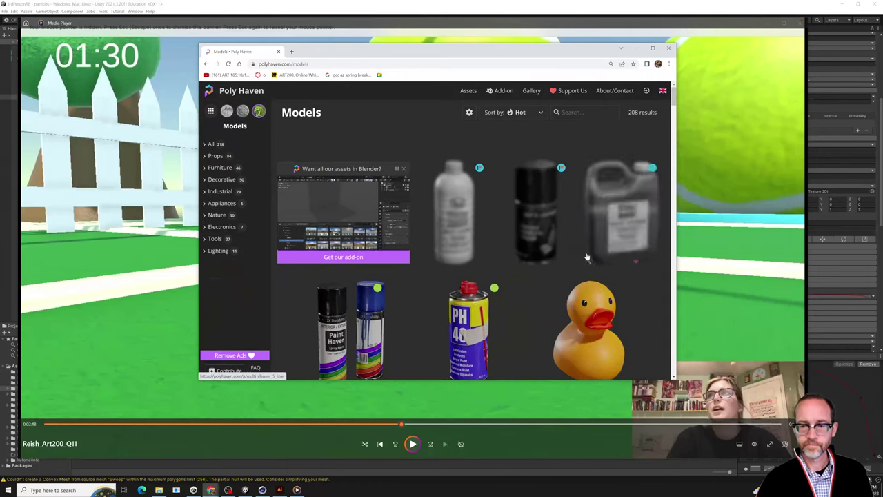
scroll(475, 235, "down", 2)
scroll(475, 235, "up", 1)
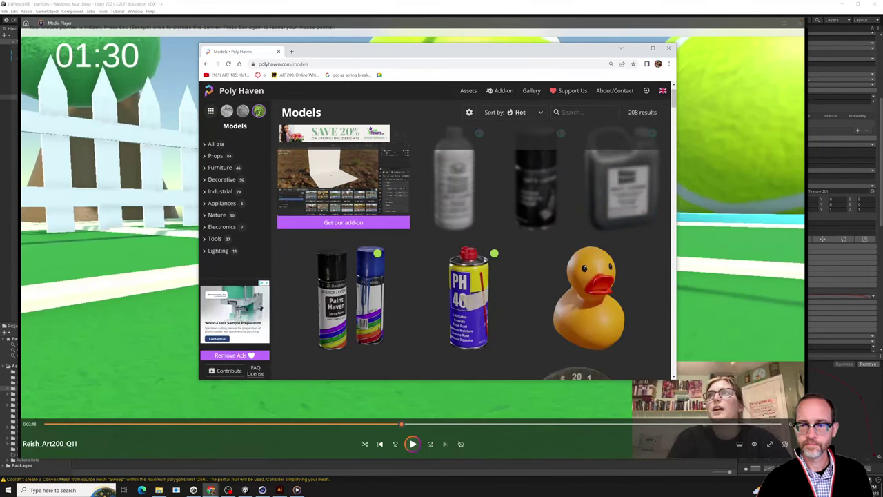
- Search the Poly Haven models for "tenni" and "ball", and look through the matches
type("te")
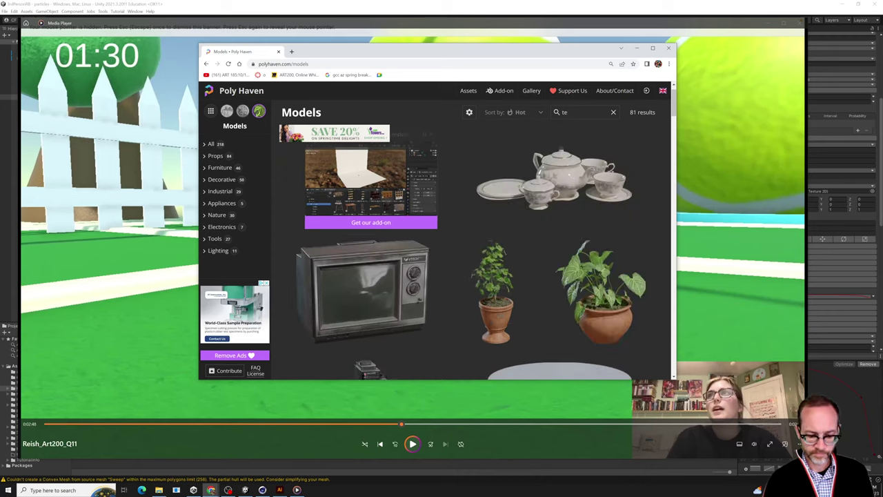
type("nni")
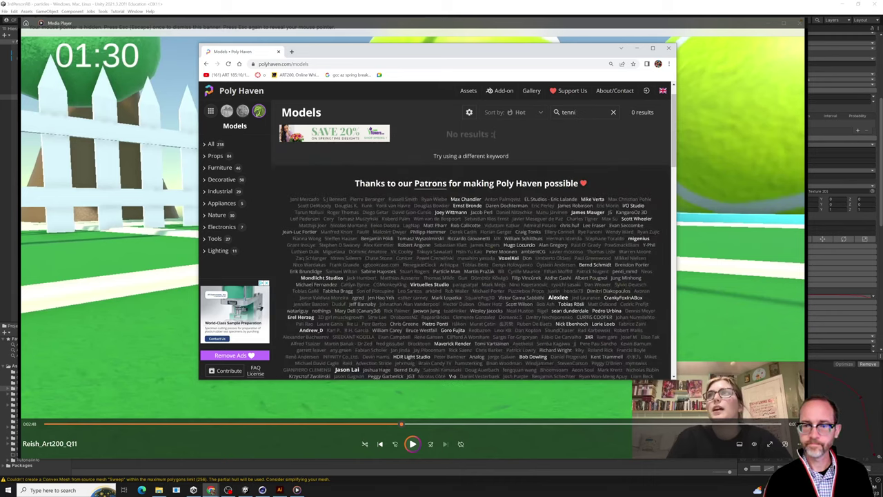
key("BackSpace")
key("BackSpace")
key("BackSpace")
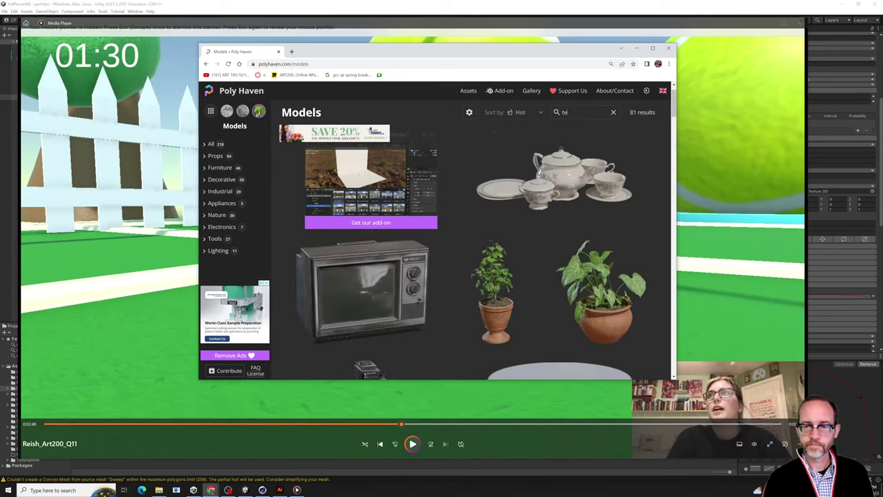
type("ball")
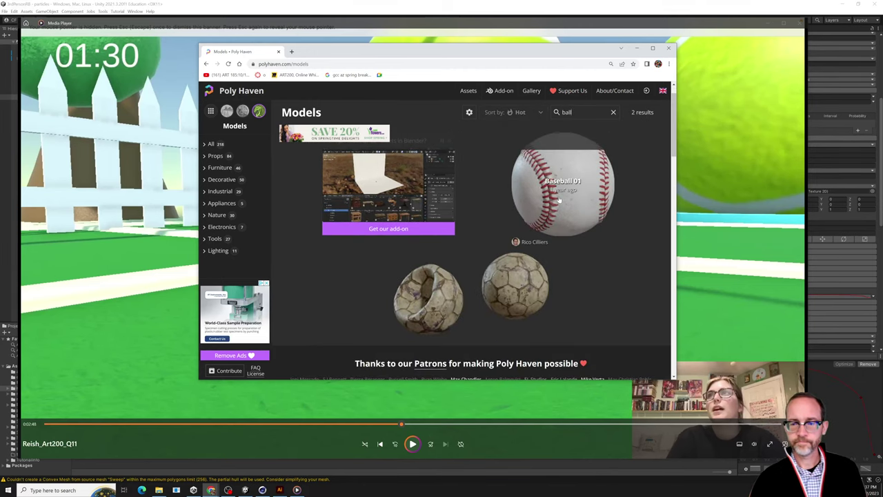
scroll(511, 235, "down", 1)
scroll(510, 233, "up", 2)
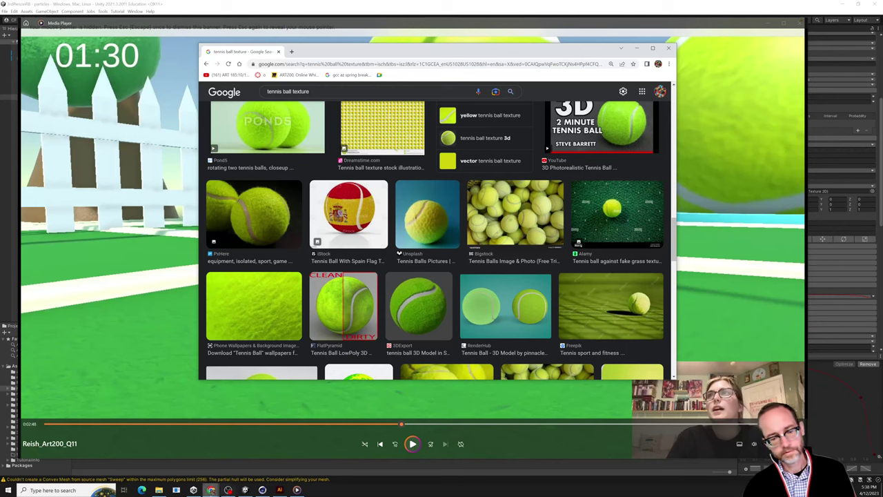
- Switch to Cinema 4D, search the Asset Browser for "ten", and add the Ball - Tennis object to the slide scene
left_click(262, 489)
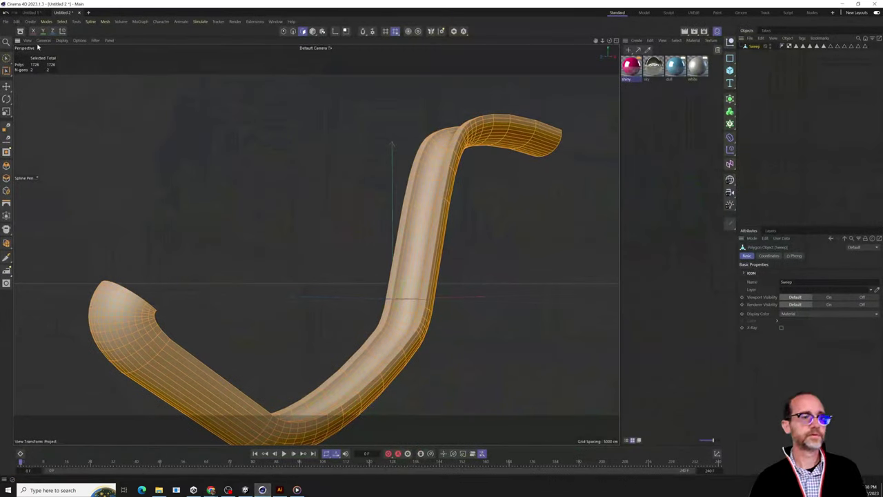
left_click(20, 31)
left_click(25, 64)
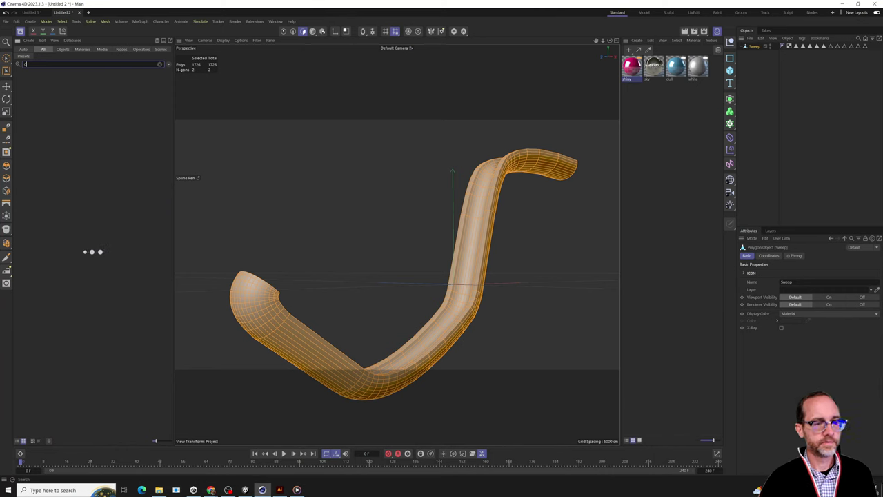
type("ten")
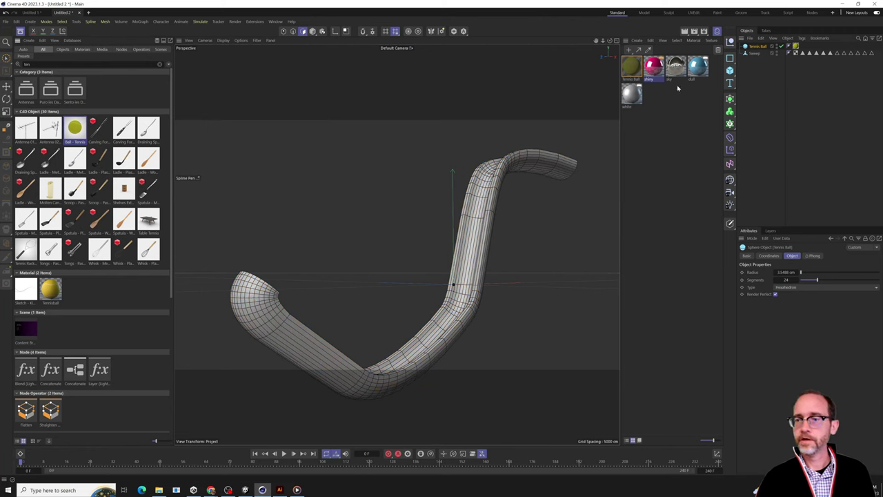
left_click(20, 31)
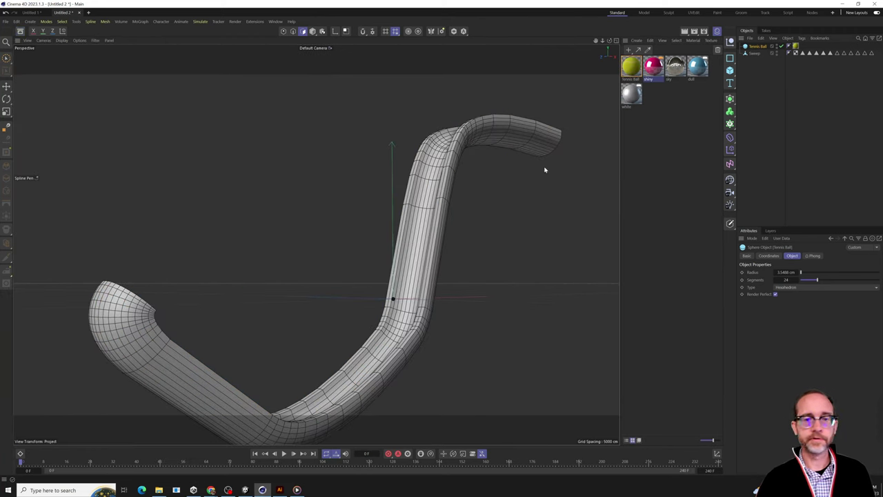
- Inspect the Tennis Ball material's Color channel settings and point them out with a drawn circle
double_click(631, 67)
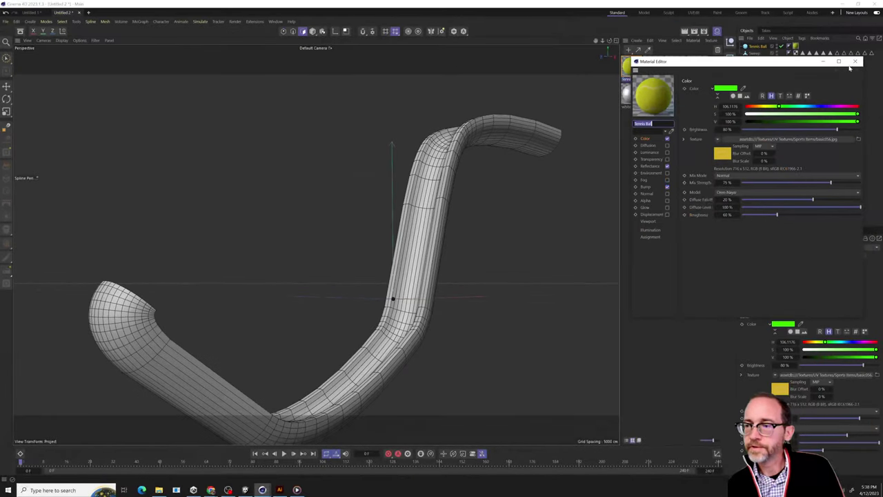
left_click(854, 62)
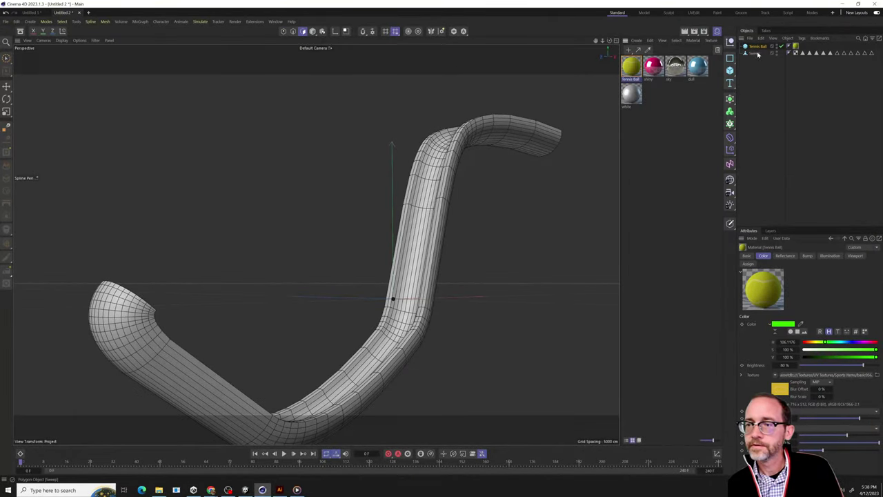
- Select the Tennis Ball sphere and examine it up close against the slide surface
left_click(757, 46)
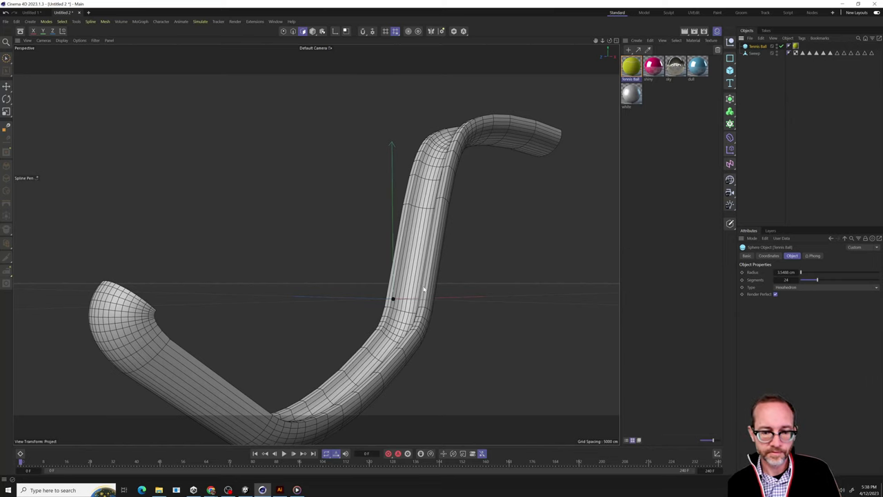
left_click(393, 302)
left_click(761, 70)
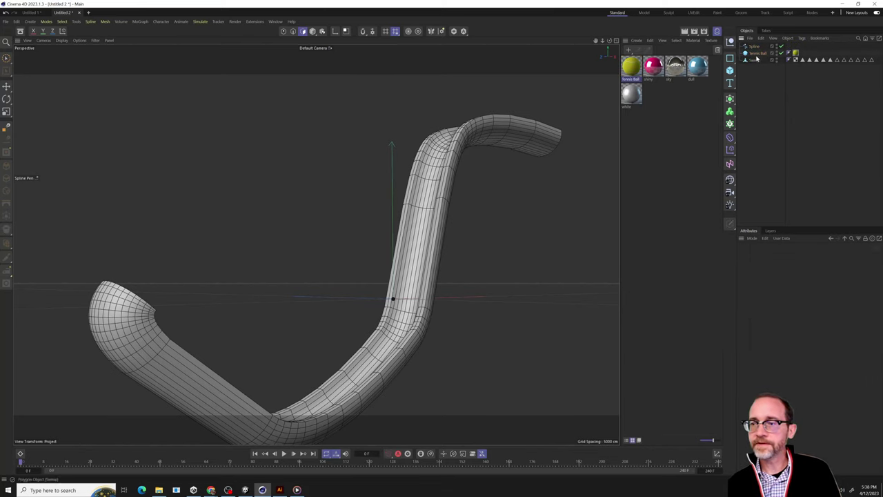
left_click(758, 53)
scroll(378, 323, "up", 6)
scroll(376, 327, "up", 5)
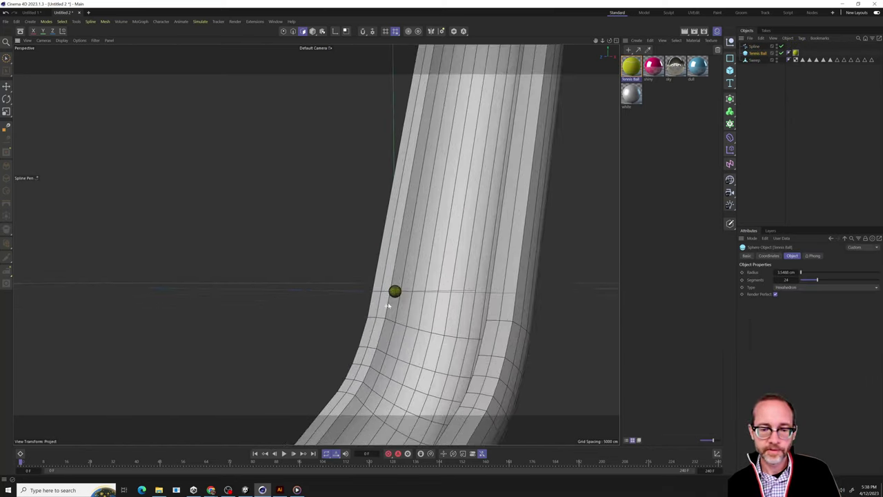
scroll(401, 267, "up", 8)
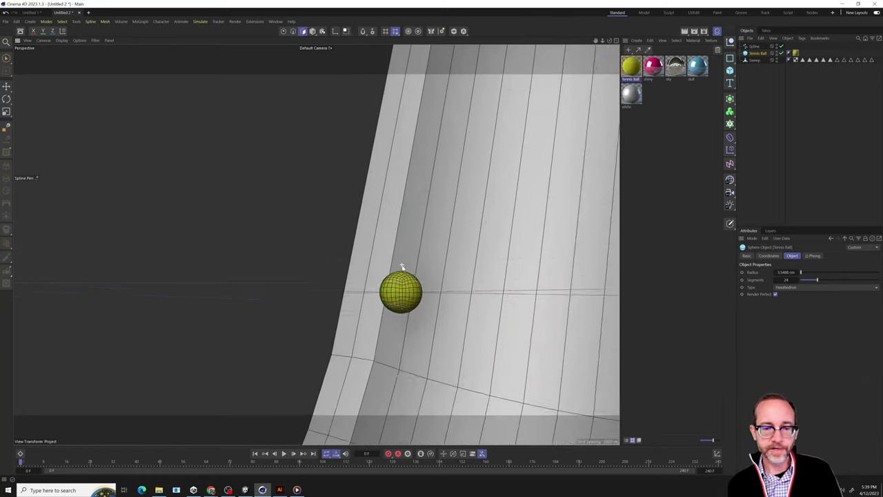
left_click_drag(432, 308, 423, 334, "alt")
scroll(425, 333, "up", 3)
scroll(425, 334, "up", 2)
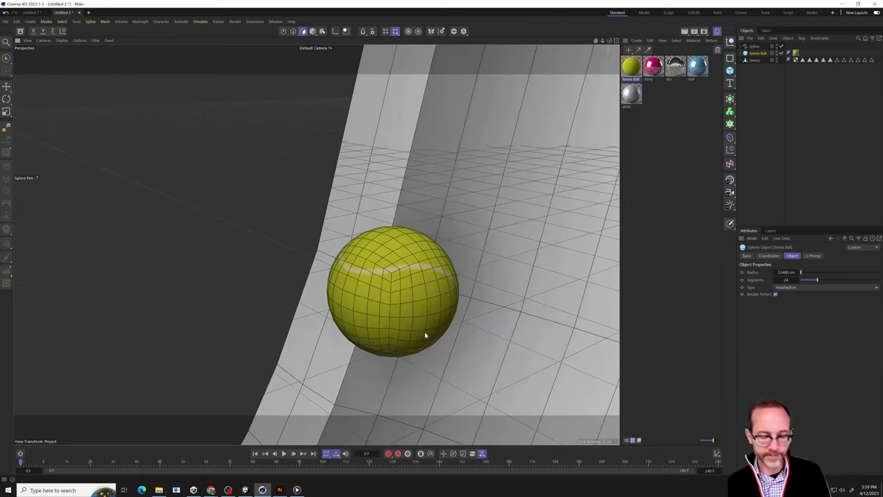
left_click(412, 303)
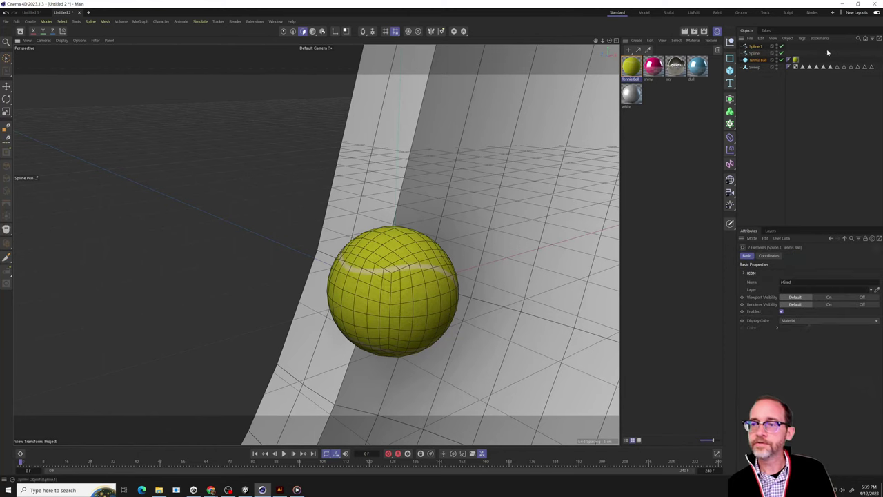
- Select the tennis ball's material tag and render the viewport from two angles to examine its felt texture and seams
left_click(795, 60)
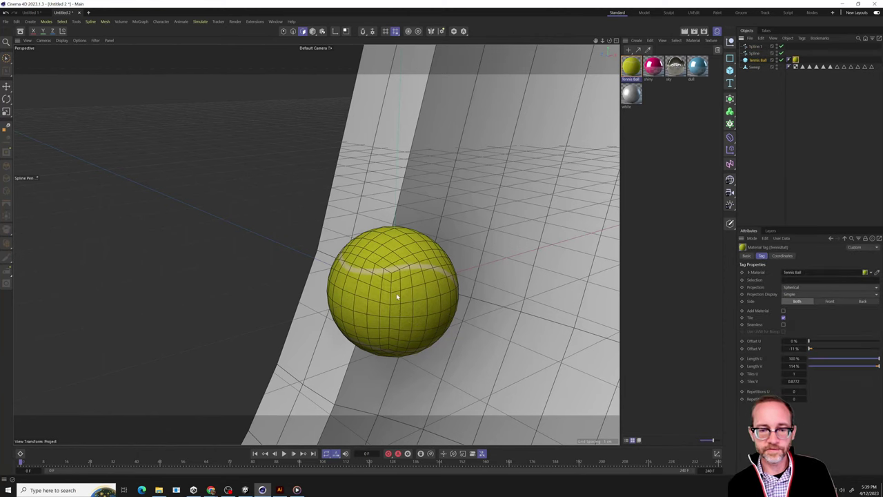
scroll(397, 296, "up", 3)
key("ctrl+r")
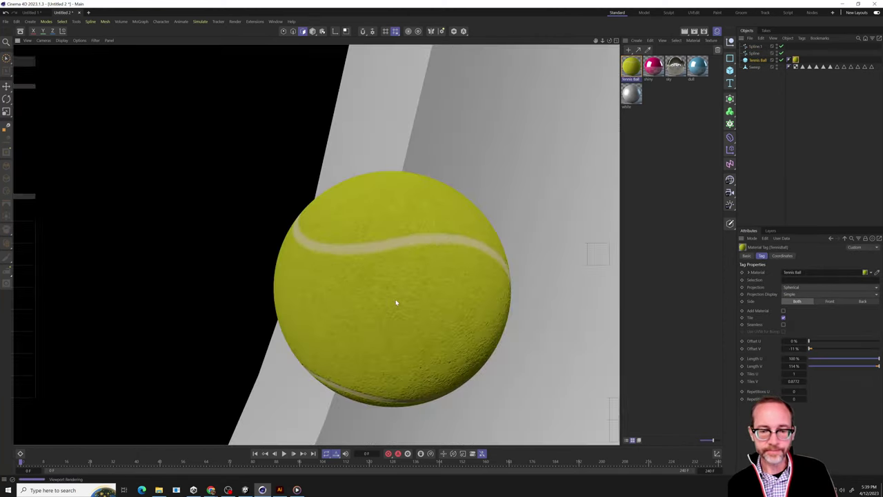
scroll(396, 301, "down", 3)
scroll(397, 304, "up", 3)
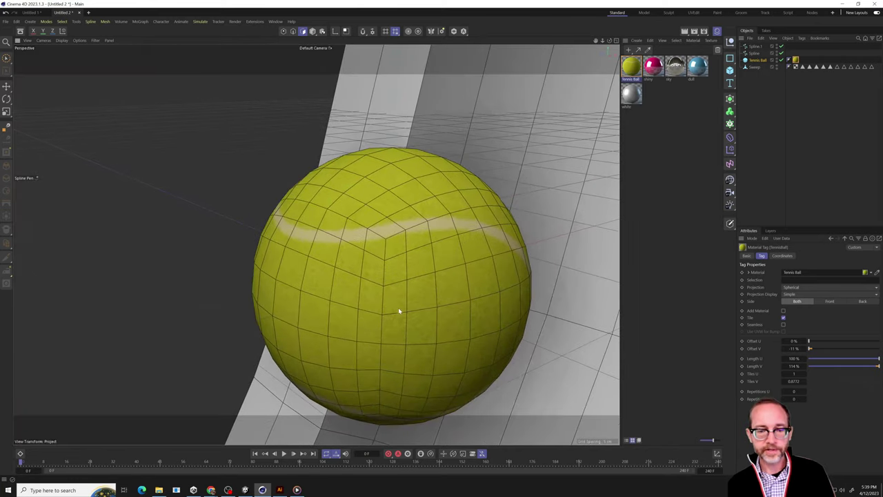
left_click_drag(351, 239, 349, 298, "alt")
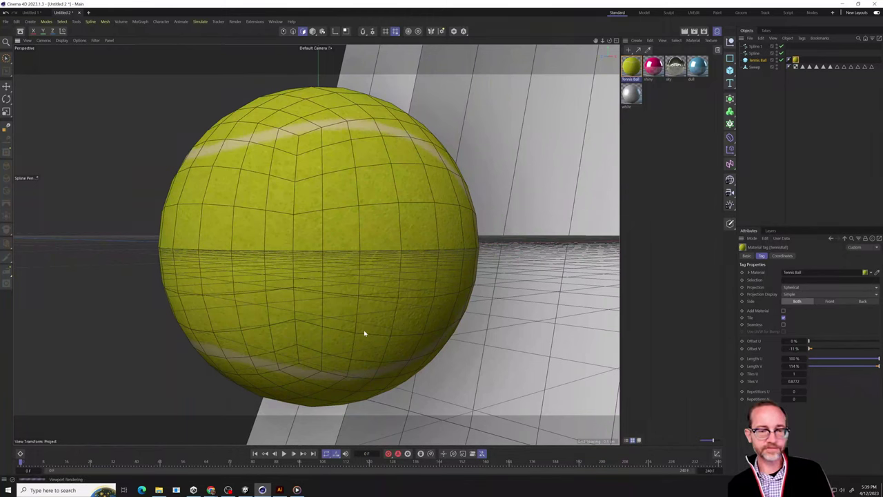
key("ctrl+r")
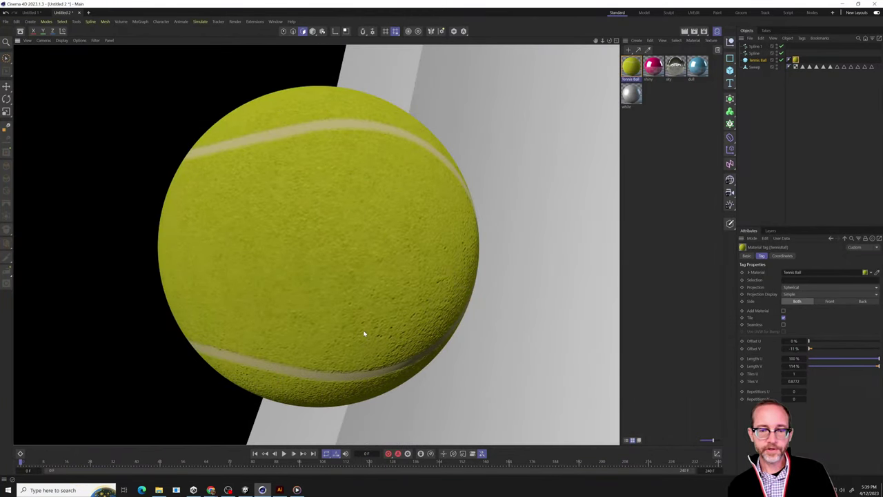
left_click_drag(348, 326, 315, 315, "alt")
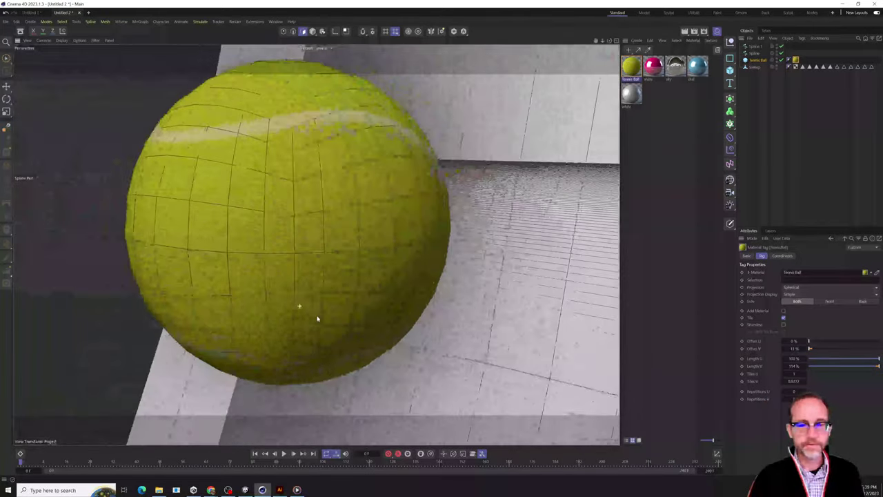
- Switch to Media Player to compare the student's giant tennis balls, return to Cinema 4D, and select the Tennis Ball object
left_click(297, 490)
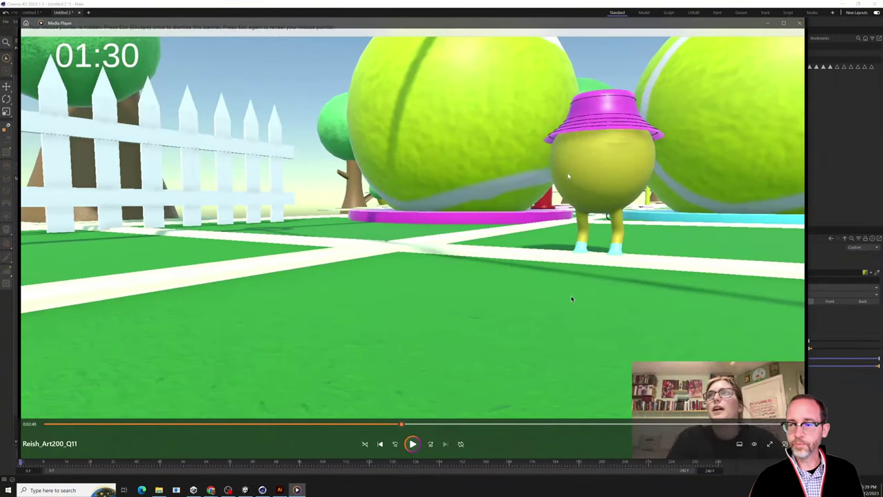
left_click(768, 24)
left_click(758, 60)
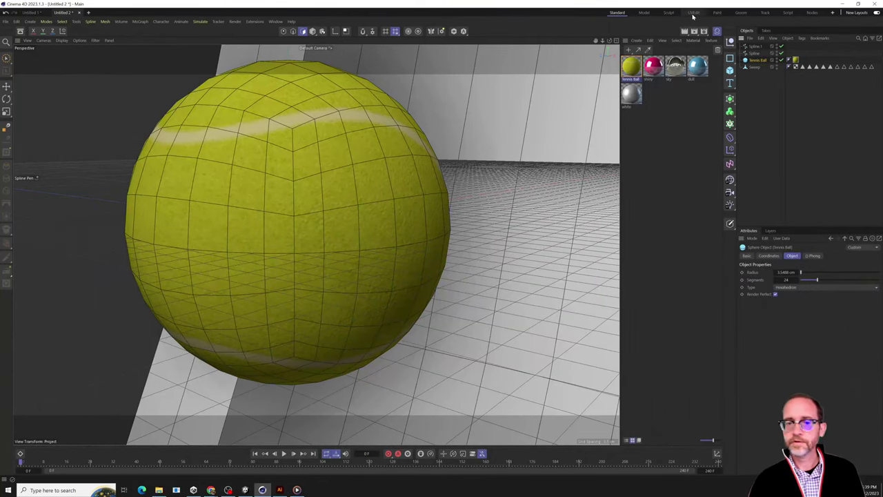
- View the tennis ball in the UVEdit layout, circle it with an annotation, and return to the Standard layout
left_click(693, 13)
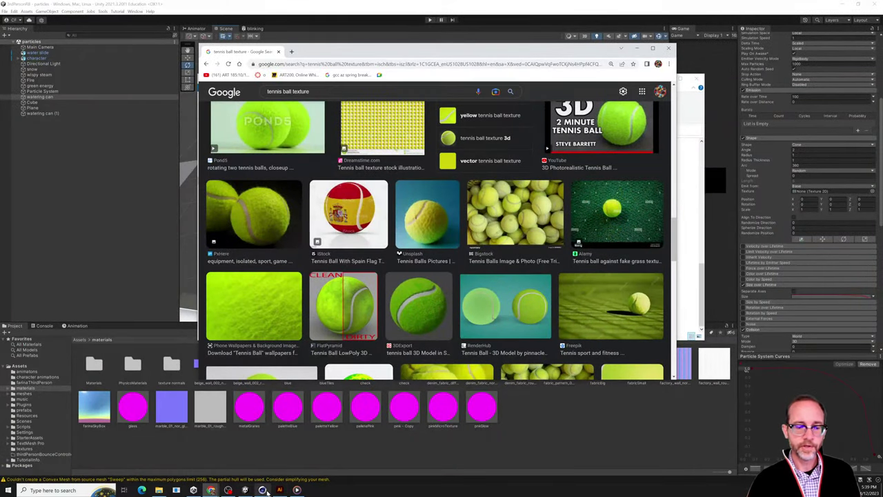
mouse_move(262, 489)
left_click(264, 461)
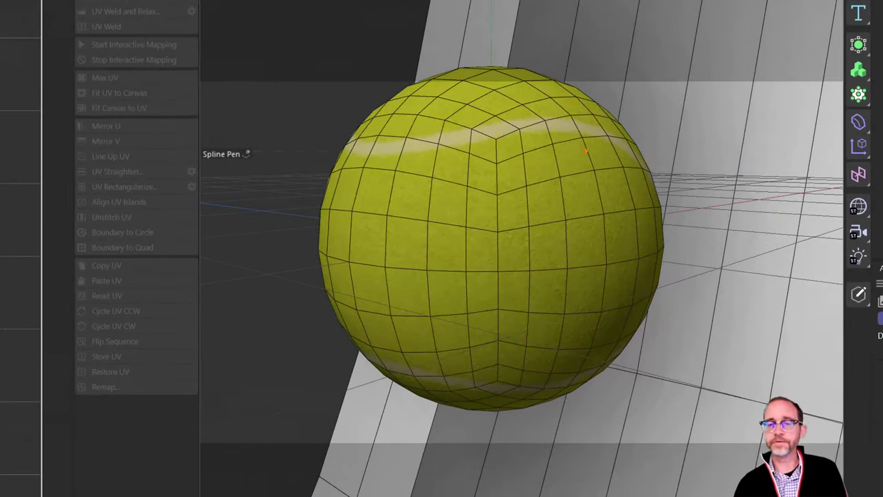
mouse_move(547, 72)
left_mouse_down()
mouse_move(489, 68)
mouse_move(600, 366)
mouse_move(378, 283)
mouse_move(708, 157)
left_mouse_up()
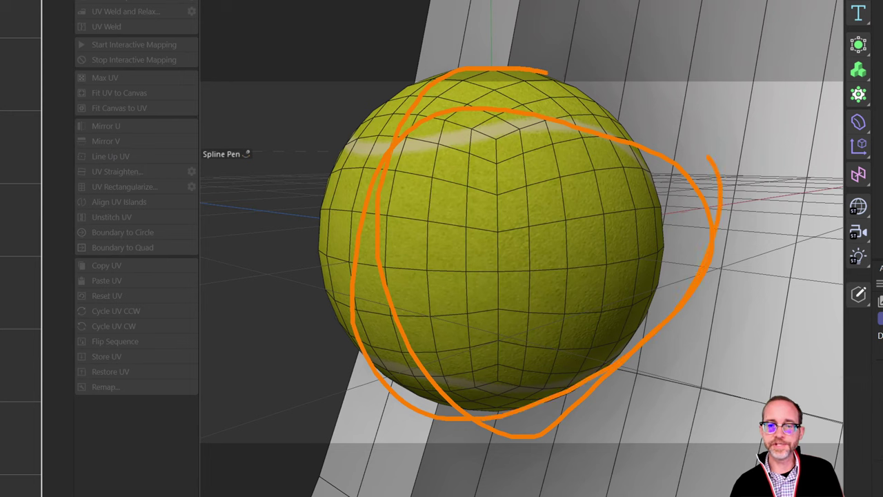
key("Escape")
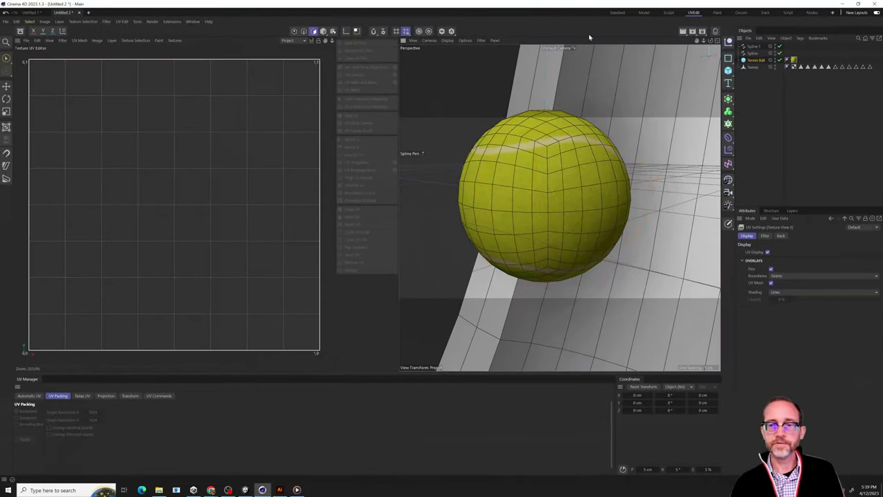
left_click(614, 14)
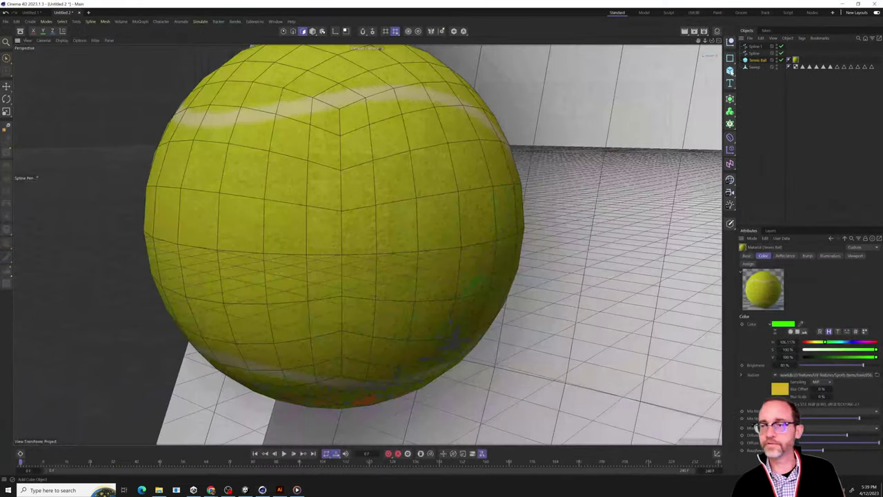
- Add a Sphere primitive to the scene alongside the tennis ball
left_click(731, 73)
left_click(798, 107)
scroll(389, 364, "down", 2)
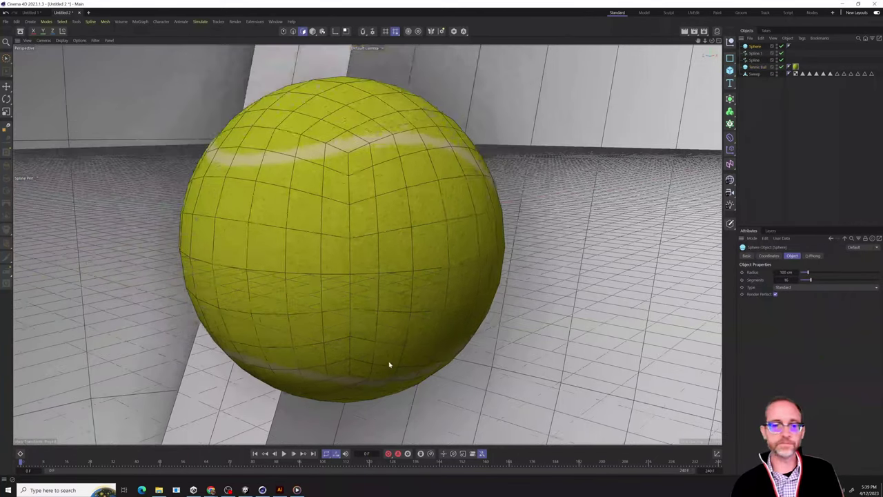
- Reduce the new sphere's radius to 20 cm
scroll(391, 358, "down", 10)
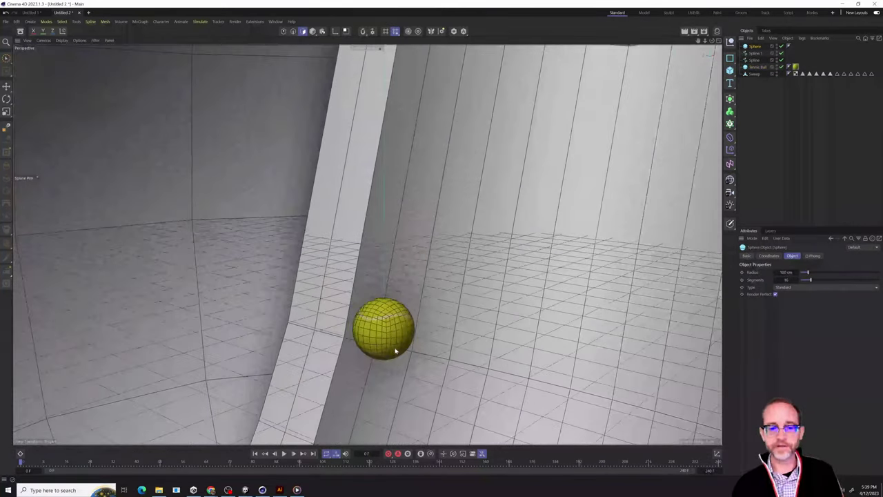
scroll(395, 351, "down", 3)
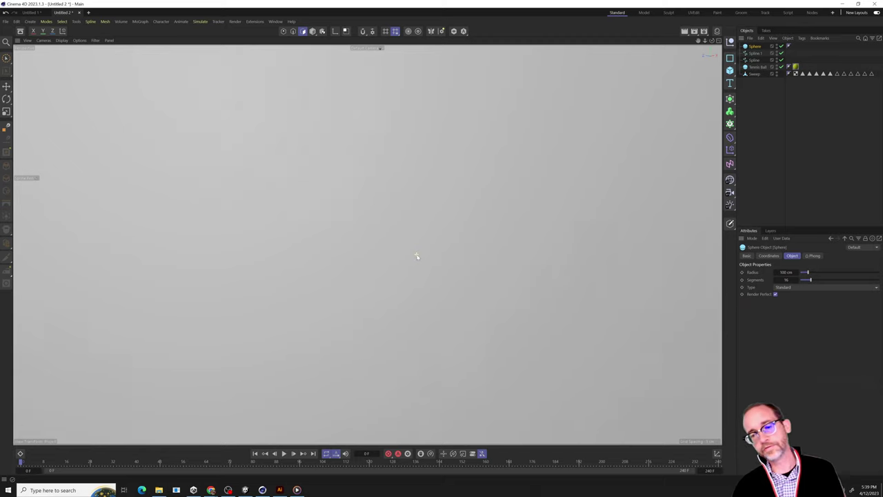
scroll(416, 256, "down", 4)
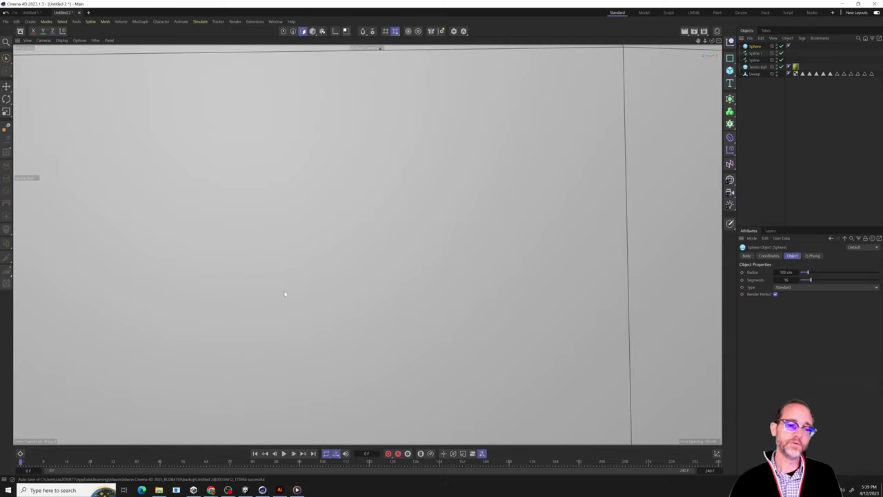
scroll(284, 294, "down", 8)
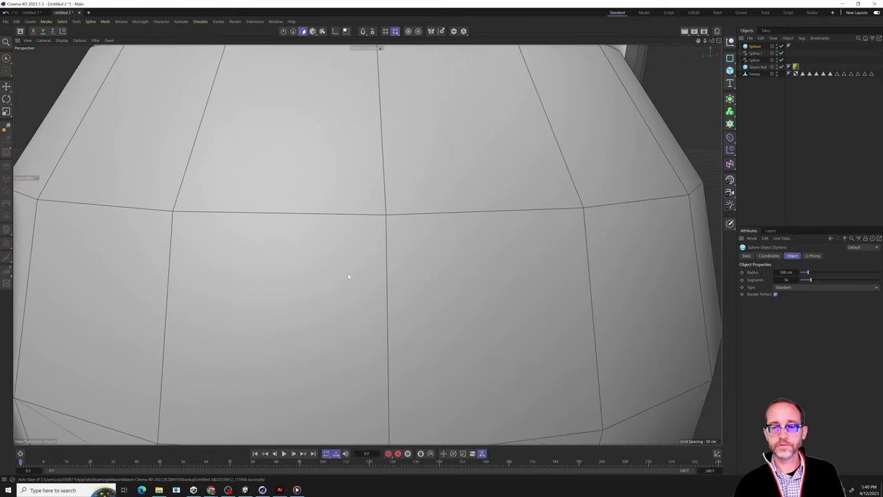
scroll(348, 276, "down", 6)
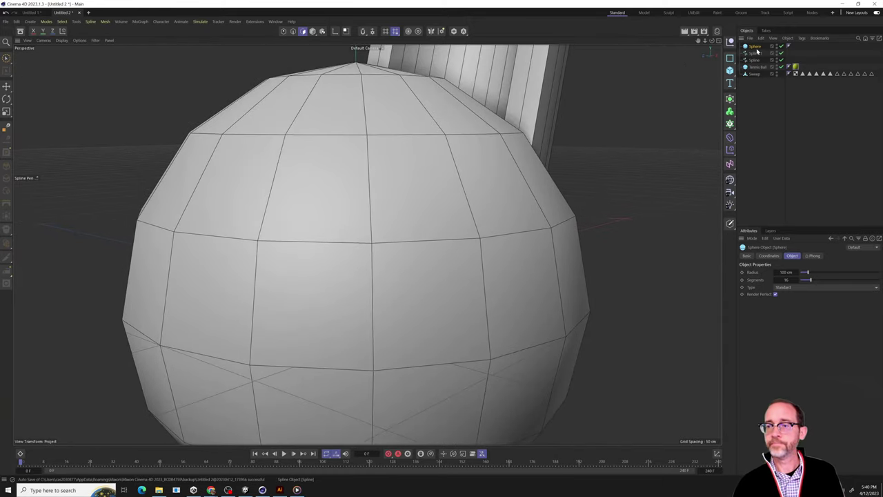
left_click_drag(808, 277, 803, 274)
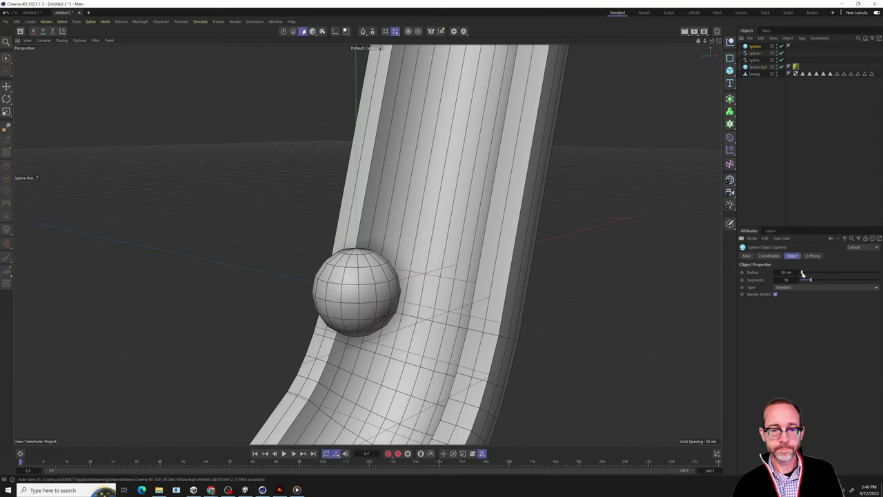
- Move the new sphere off the tennis ball so the two sit side by side
key("e")
left_click_drag(392, 284, 365, 299)
scroll(353, 300, "up", 8)
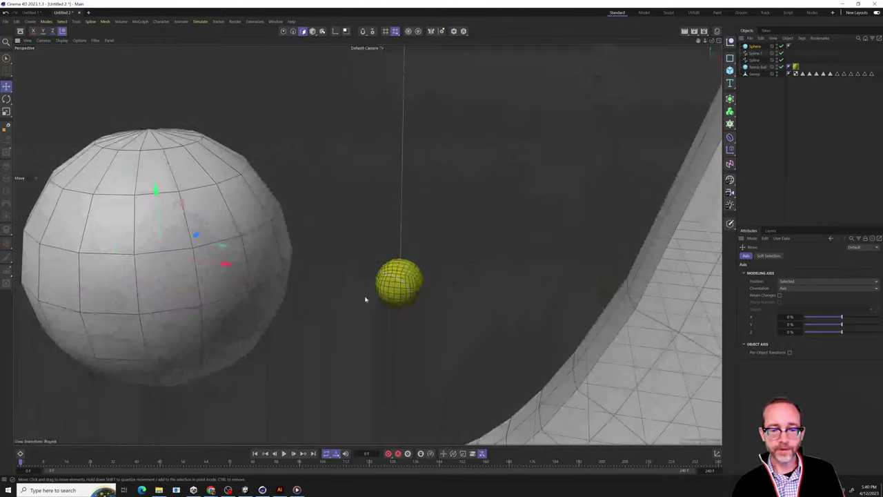
scroll(388, 285, "up", 6)
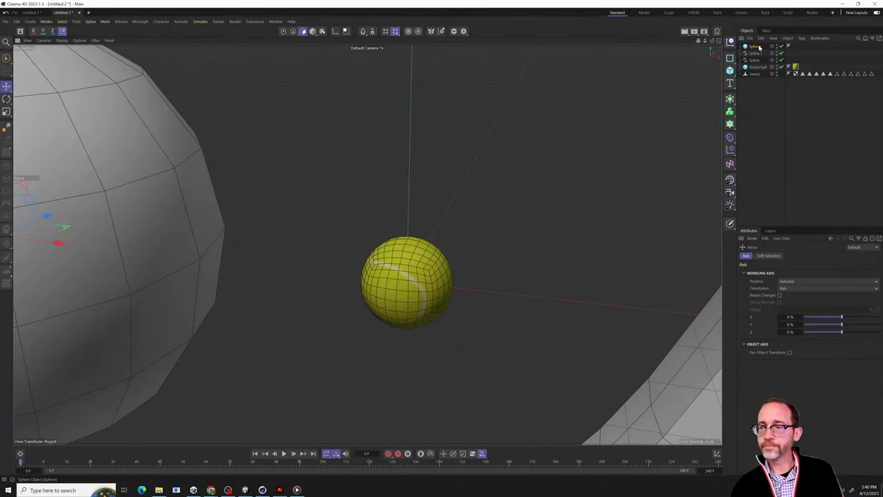
- Set the new sphere's type to Hexahedron and point out its polygon layout with an arrow annotation beside the tennis ball
left_click(759, 46)
left_click(784, 288)
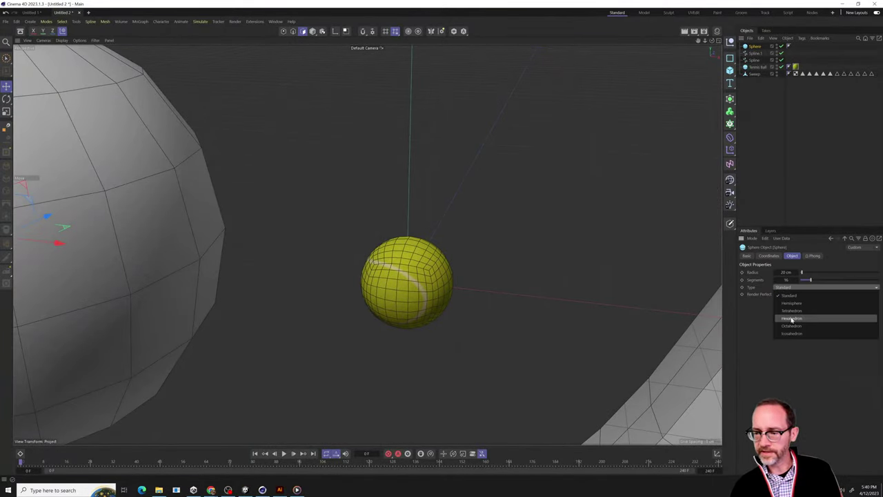
left_click(784, 319)
left_click_drag(379, 259, 365, 281, "alt")
scroll(367, 282, "down", 1)
middle_click_drag(384, 288, 493, 286, "alt")
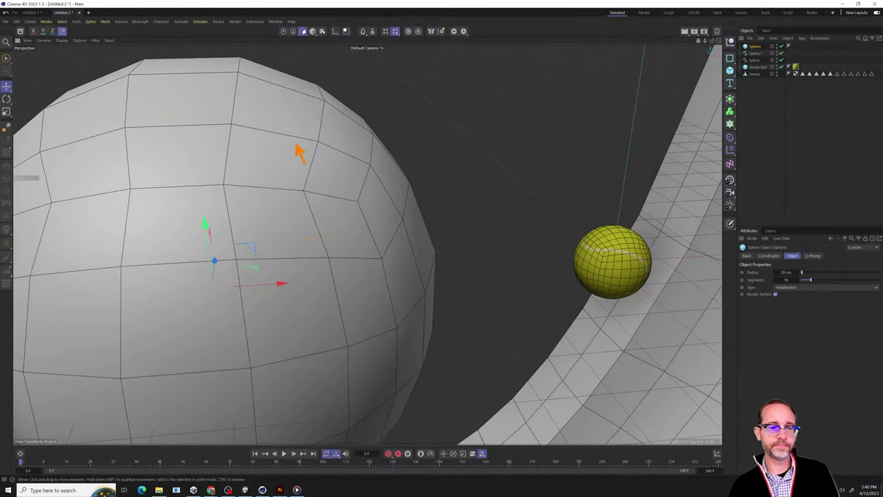
left_click_drag(403, 240, 351, 250, "ctrl+shift")
key("Escape")
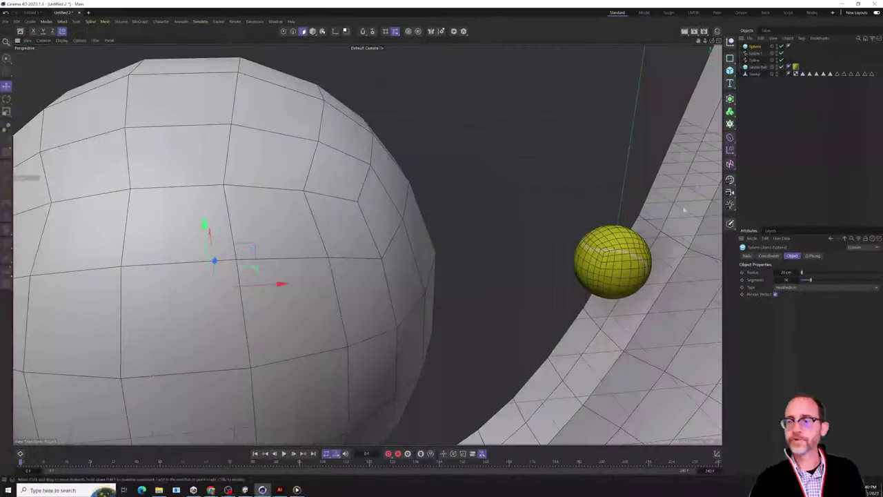
left_click(756, 68)
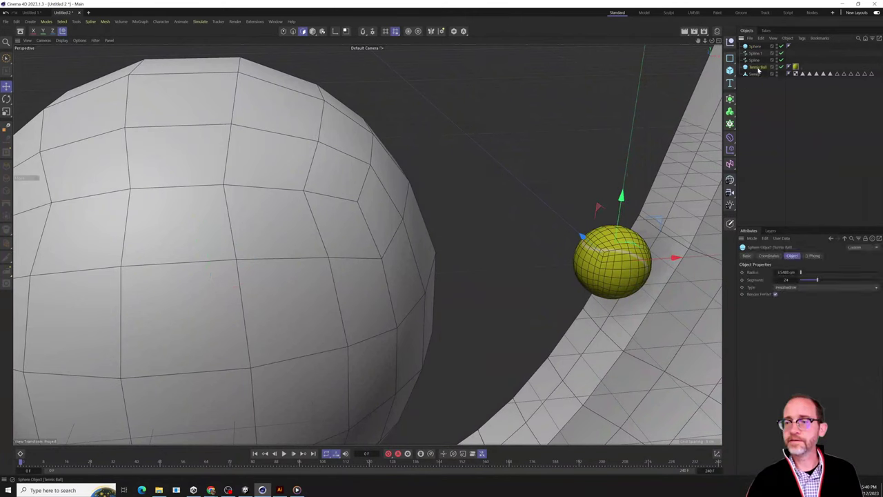
right_click(757, 68)
left_click(750, 40)
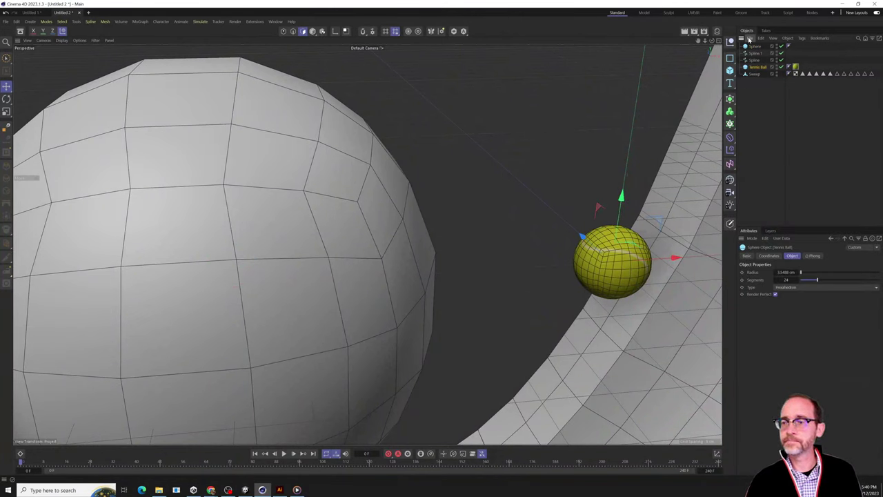
left_click(748, 39)
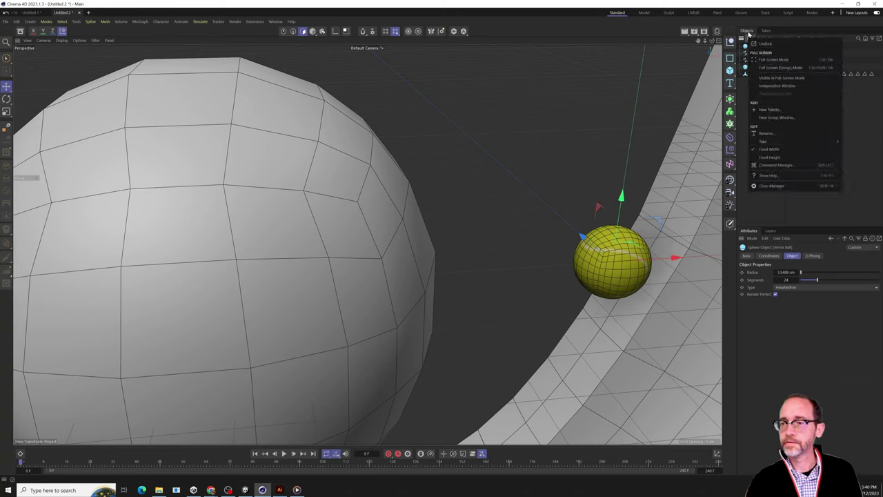
left_click(749, 33)
- Inspect the Tennis Ball material's enabled channels, its color texture and its bump settings
left_click(796, 67)
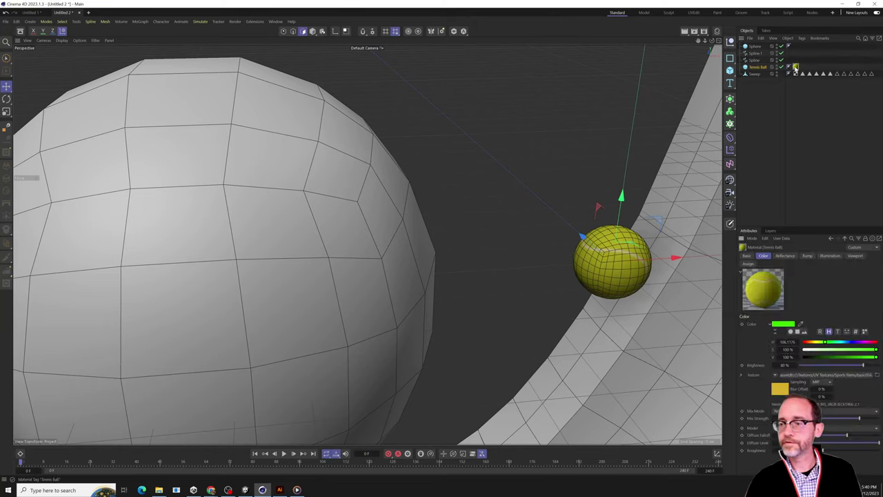
left_click(747, 256)
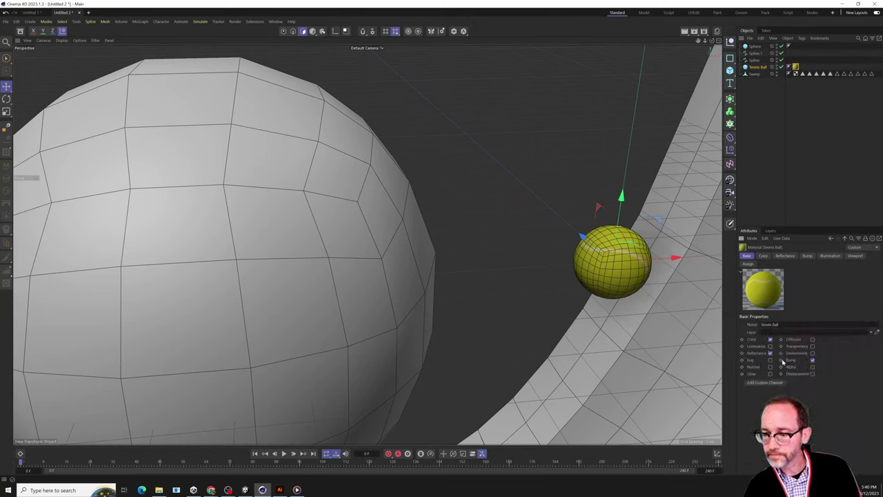
left_click(808, 256)
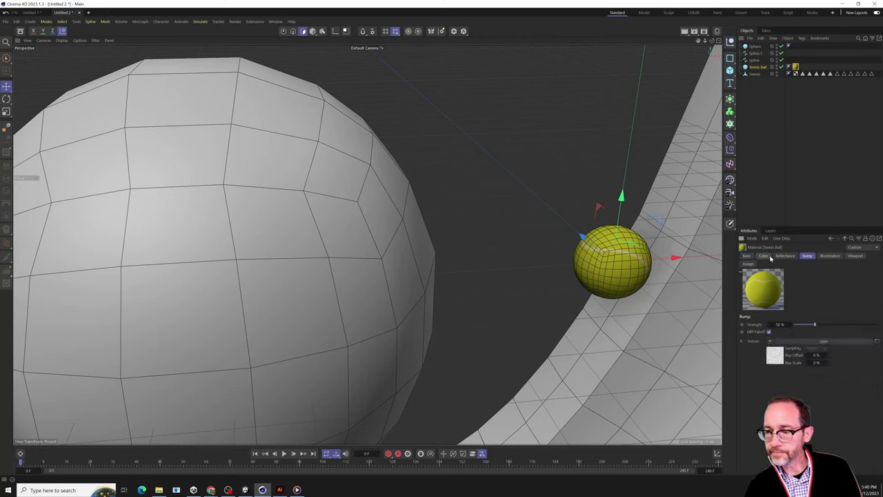
left_click(764, 256)
left_click(807, 255)
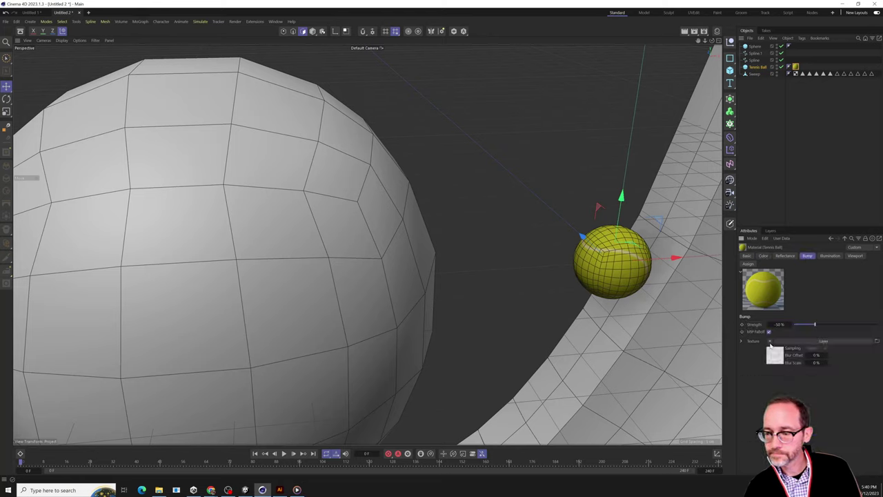
left_click(763, 255)
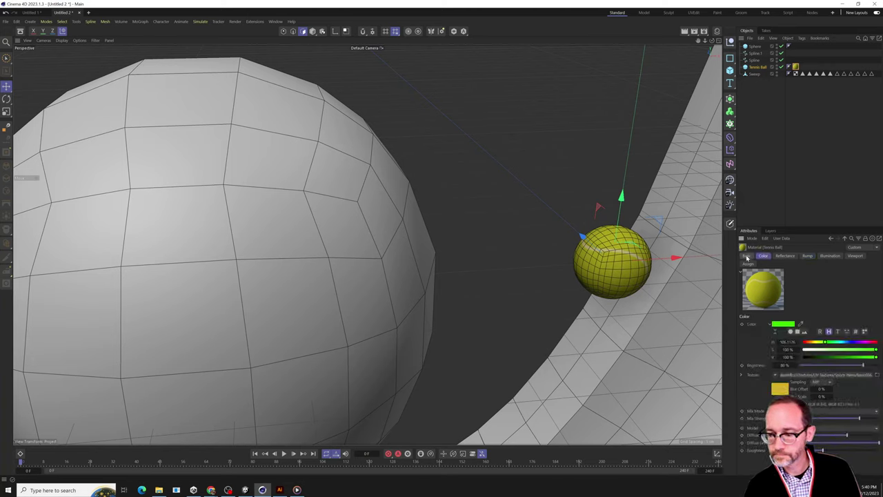
left_click(747, 257)
left_click(758, 258)
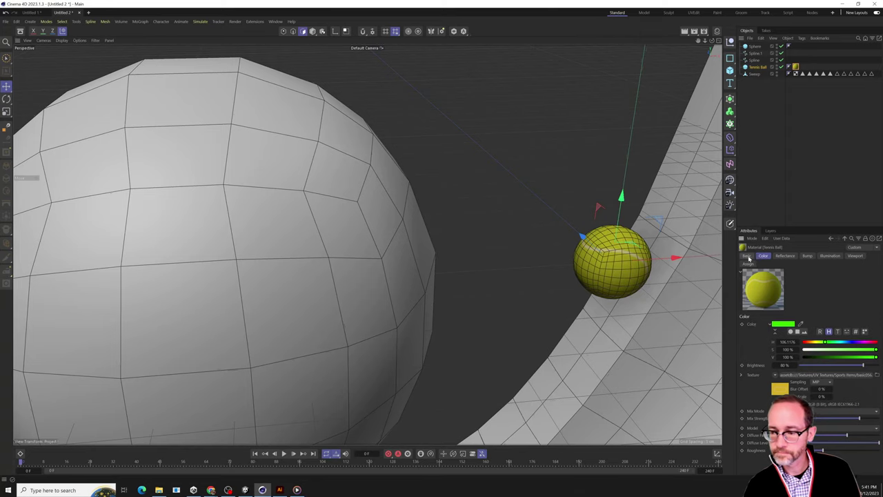
left_click(747, 256)
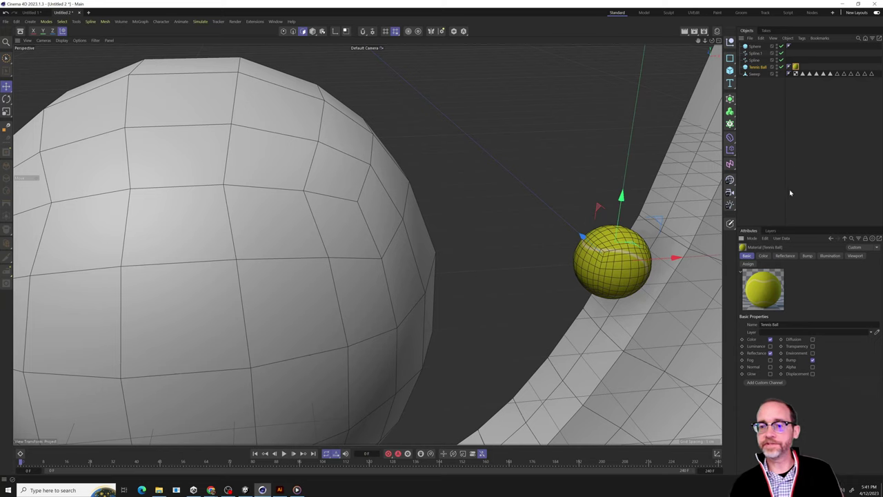
- Export the Tennis Ball object as an FBX file named Tennis Ball to the Data (D:) drive, keeping the offered export settings
left_click(757, 67)
left_click(749, 38)
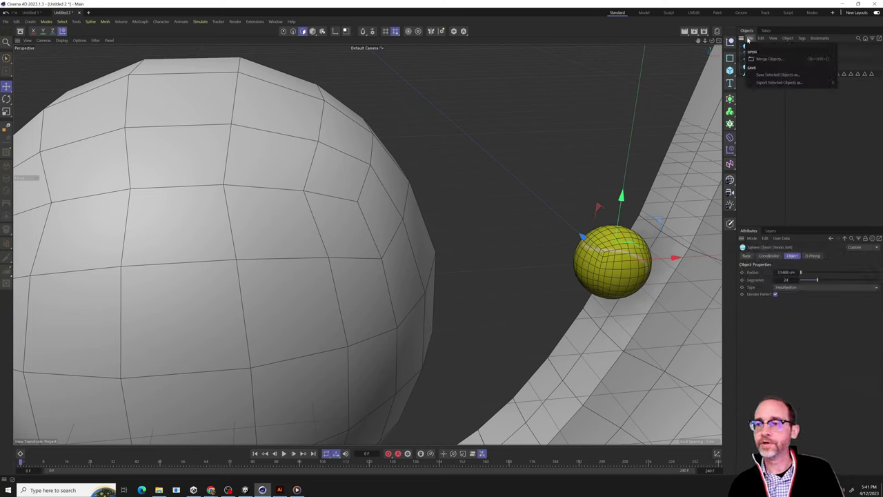
mouse_move(793, 82)
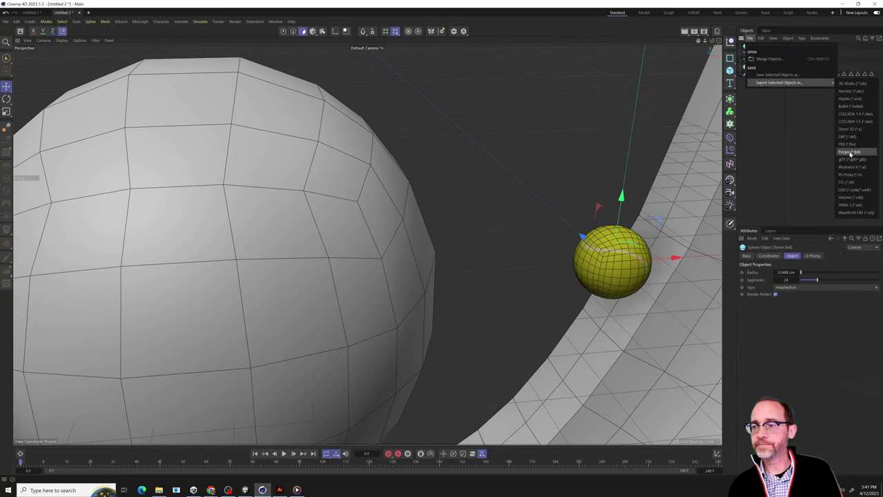
left_click(846, 144)
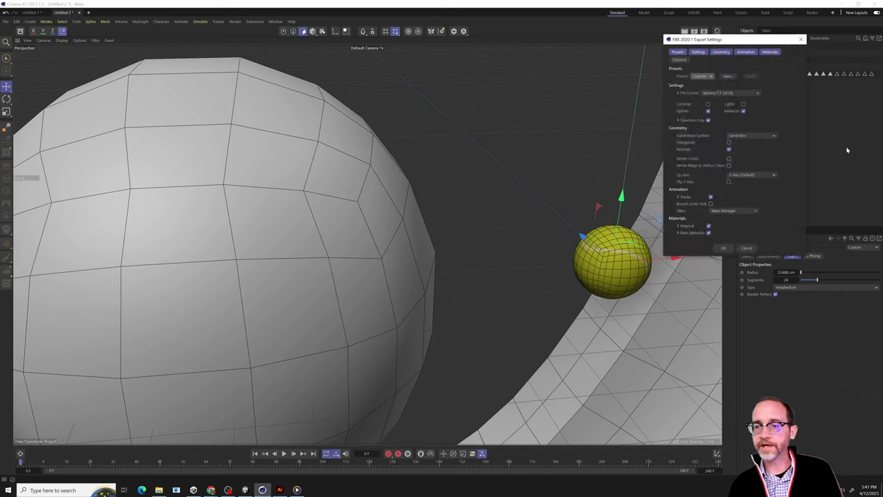
left_click(725, 249)
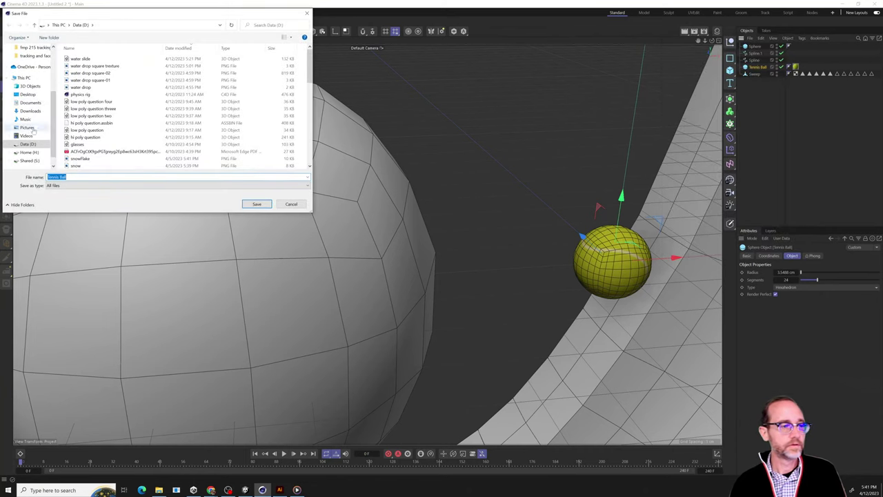
left_click(259, 205)
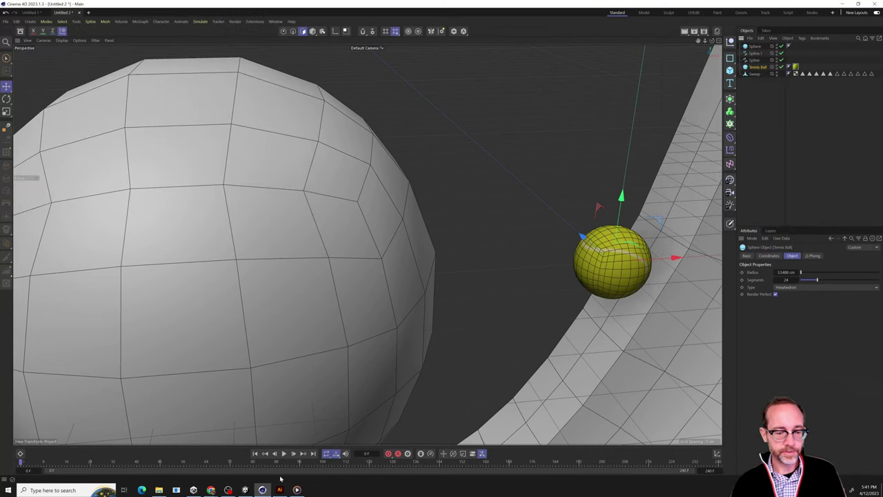
- Switch to Unity and import the Tennis Ball model from the Data (D:) drive into the project's main Assets folder
left_click(245, 489)
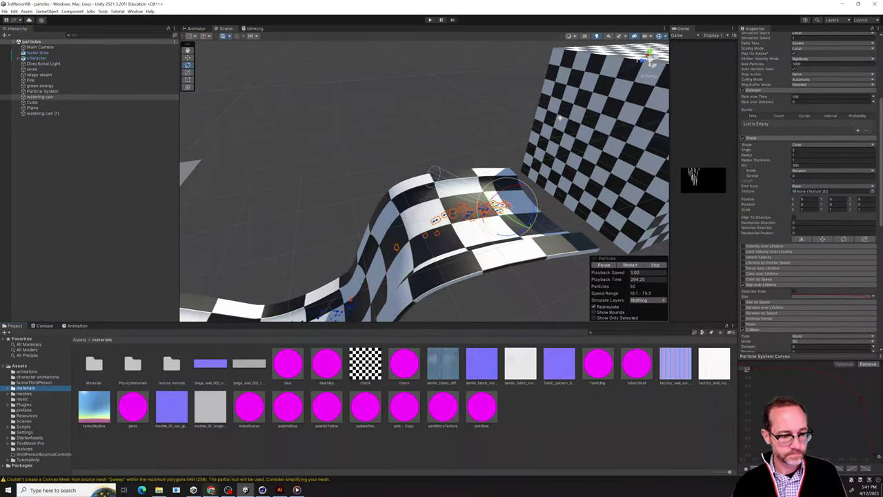
left_click(21, 366)
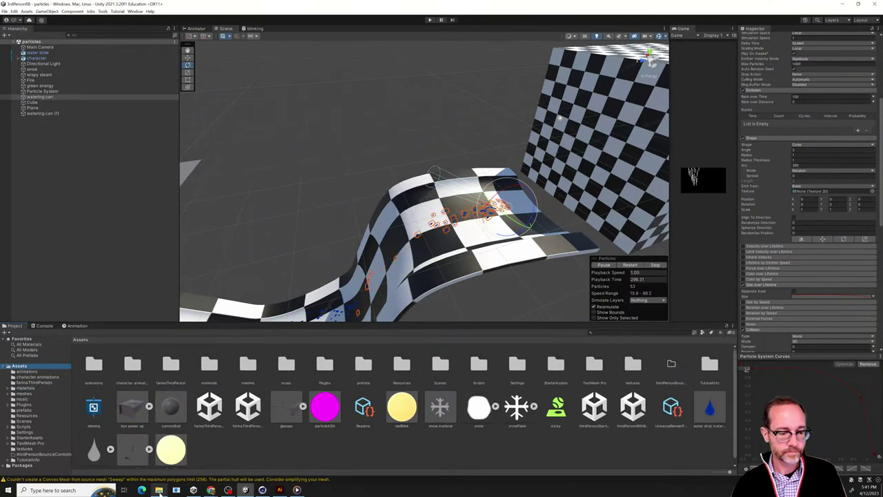
left_click(159, 490)
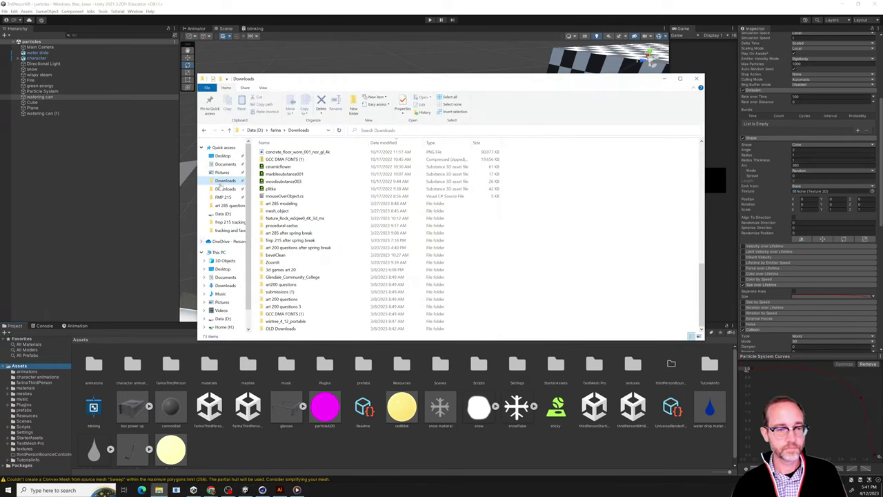
left_click(220, 318)
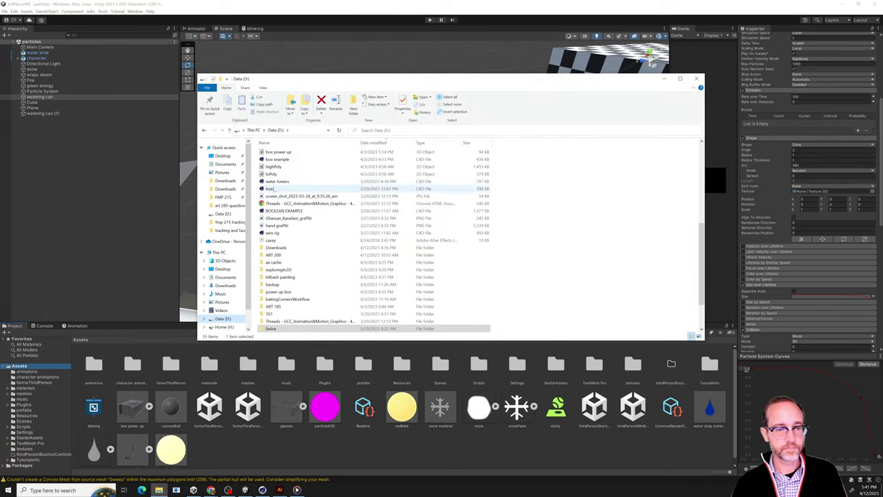
left_click(297, 188)
scroll(297, 187, "up", 3)
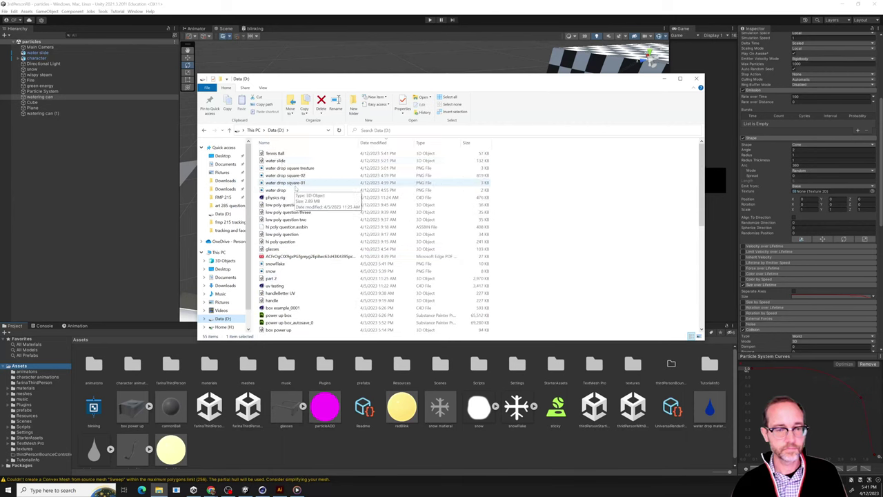
left_click(279, 154)
left_click_drag(287, 157, 412, 442)
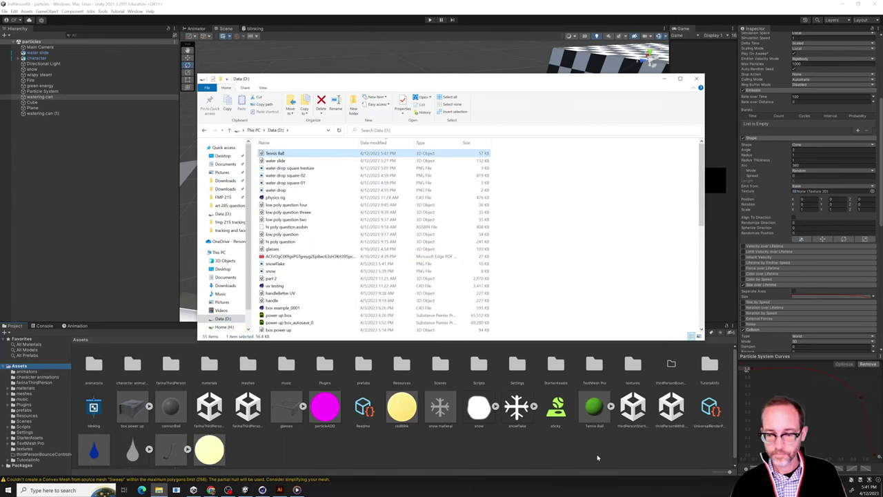
- Expand the imported Tennis Ball model and inspect its import settings, embedded material and mesh
left_click(596, 408)
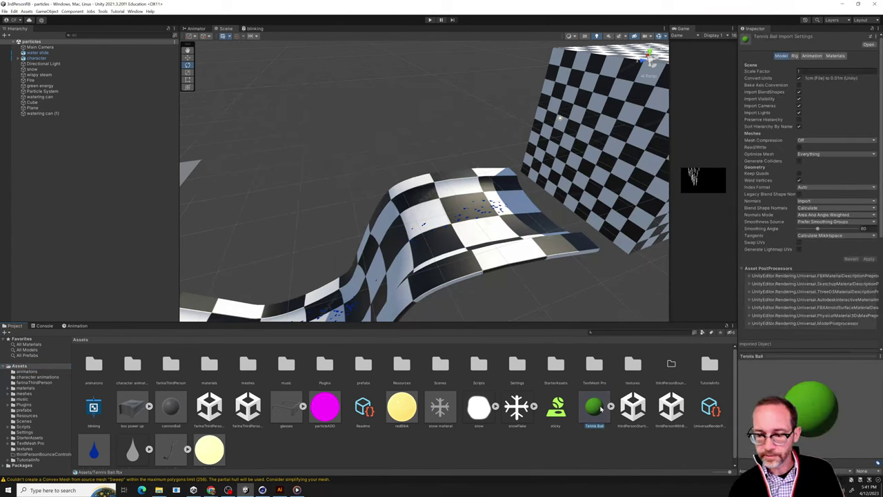
left_click(611, 407)
left_click(632, 408)
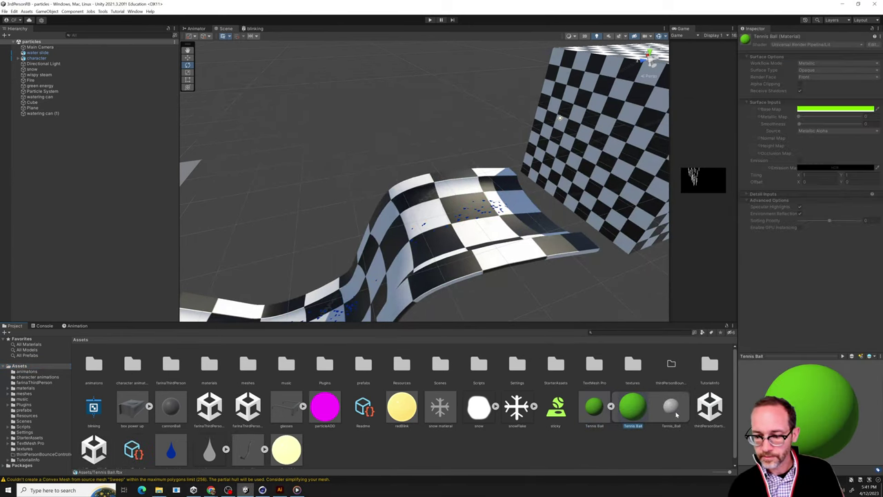
left_click(671, 414)
left_click(632, 408)
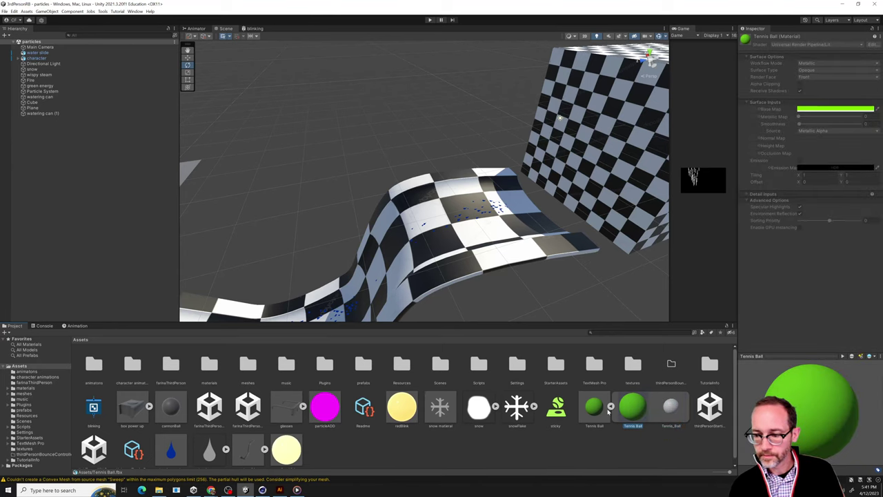
- Recheck the embedded material and mesh of the imported Tennis Ball model, and collapse its contents
left_click(610, 407)
left_click(610, 407)
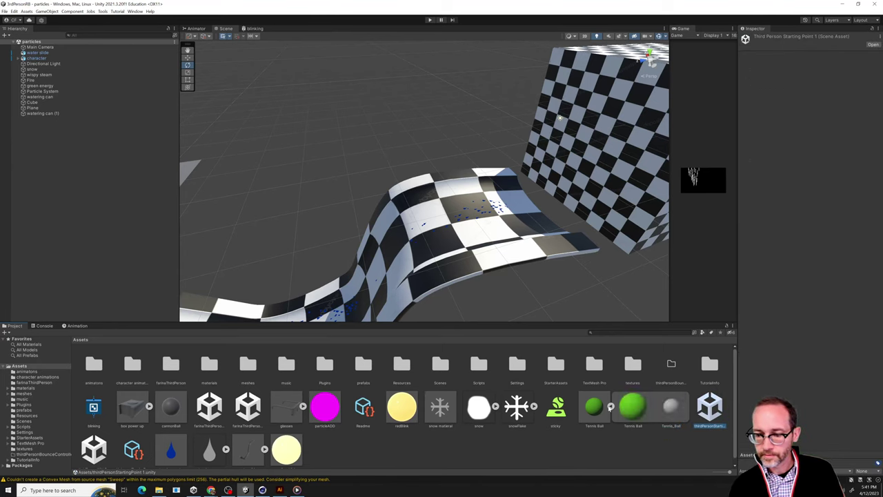
left_click(633, 410)
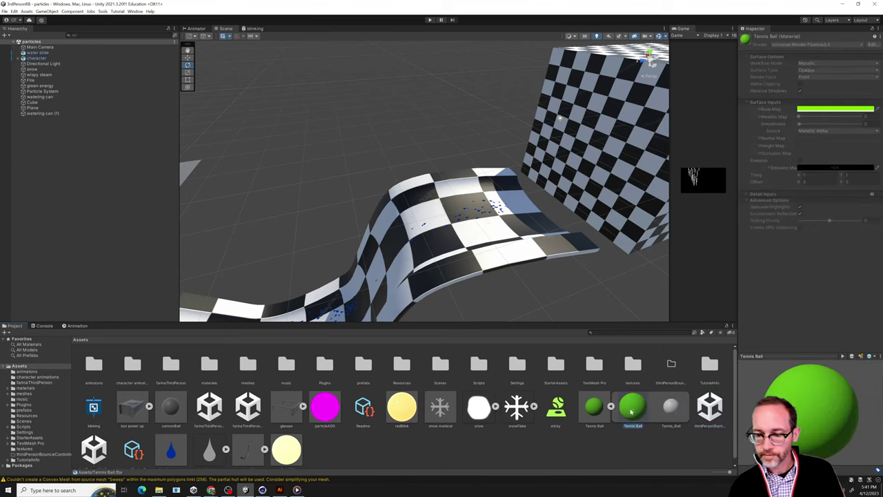
left_click(671, 410)
left_click(633, 409)
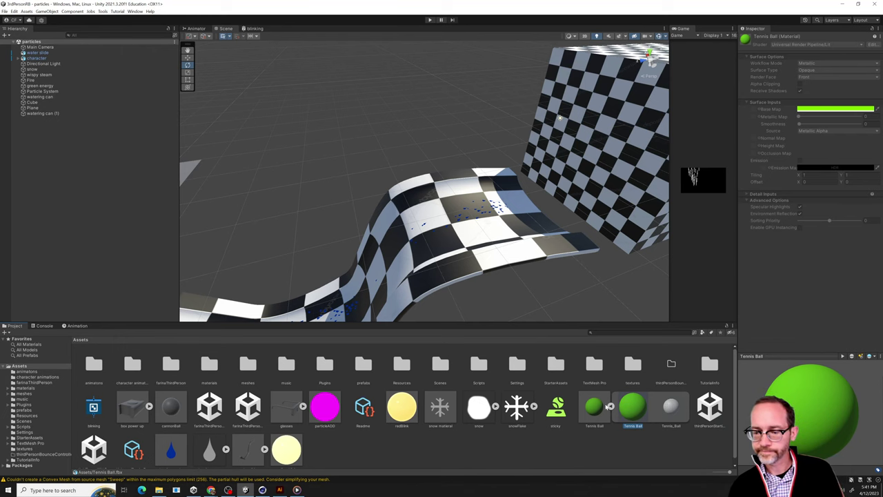
left_click(595, 407)
left_click(611, 407)
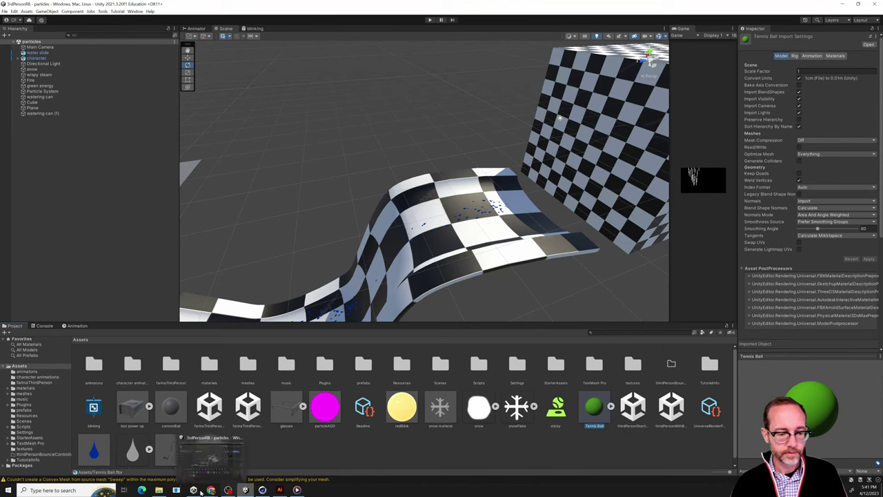
- Switch to Cinema 4D and export the Tennis Ball as a Wavefront OBJ named Tennis Ball to the Data (D:) drive with default settings
mouse_move(228, 491)
left_click(262, 490)
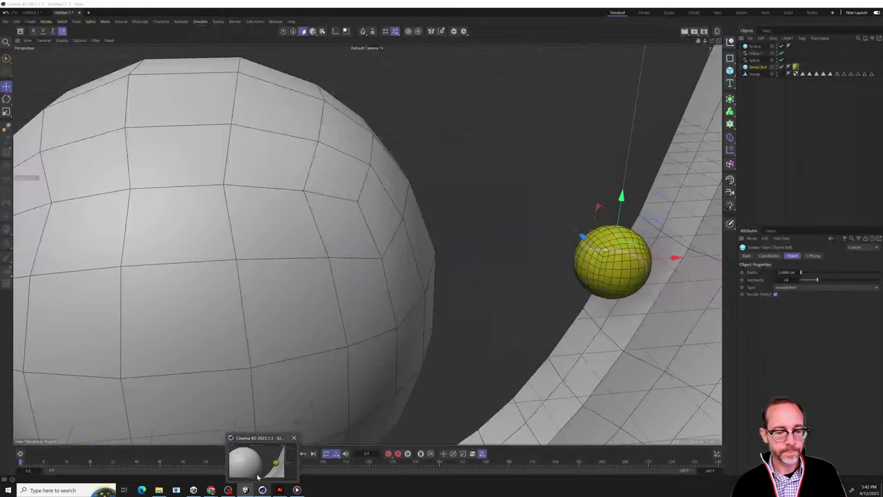
left_click(750, 38)
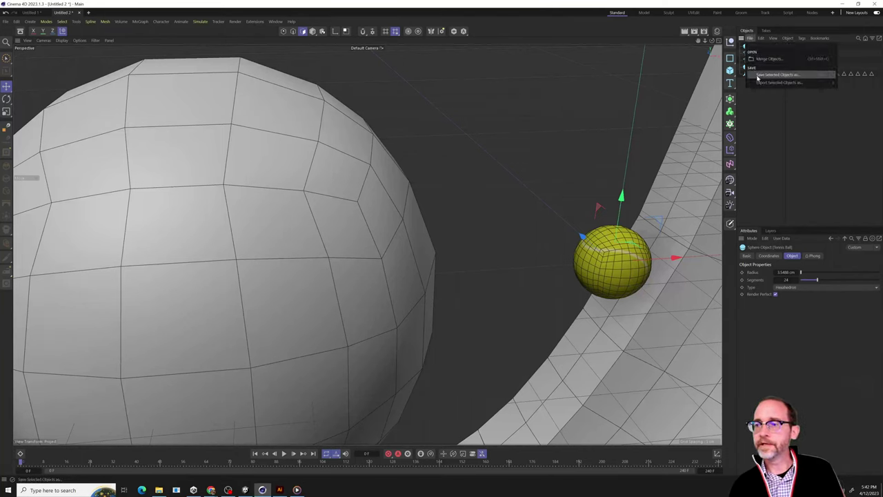
mouse_move(758, 83)
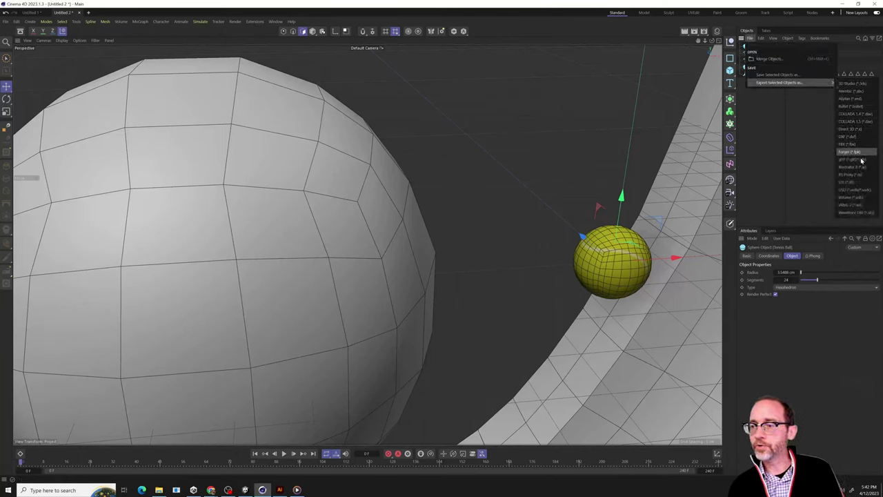
left_click(858, 213)
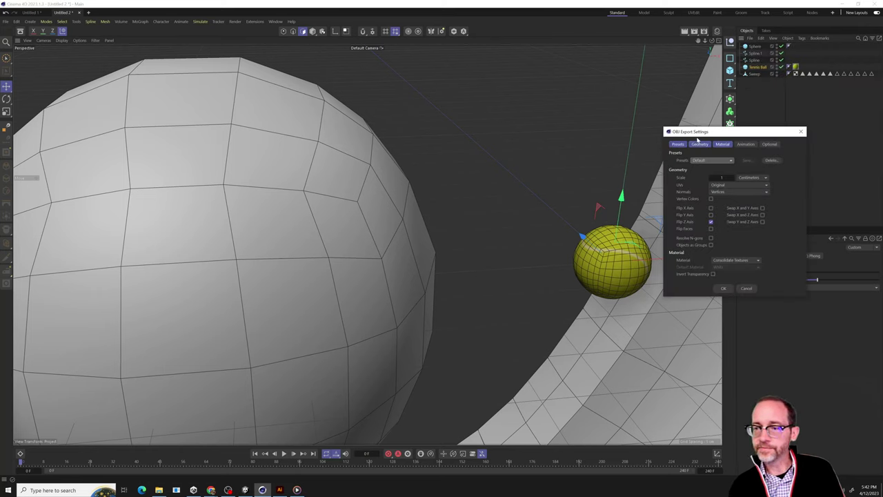
left_click(723, 289)
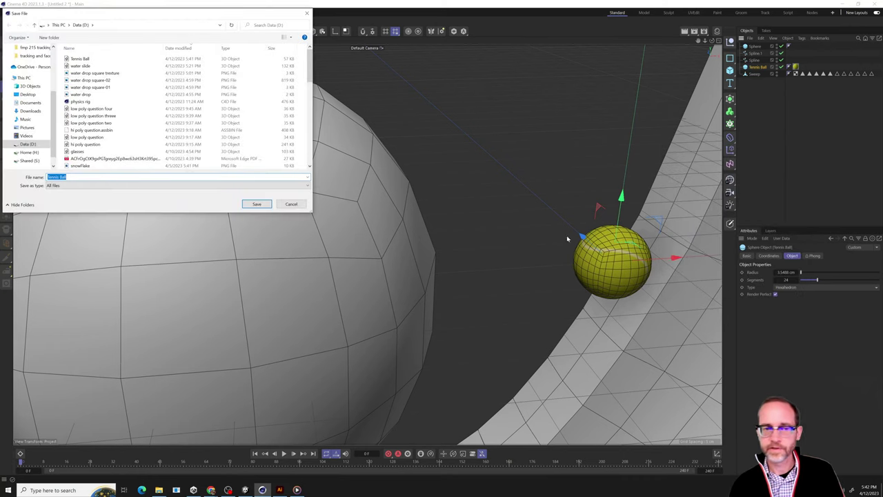
left_click(257, 204)
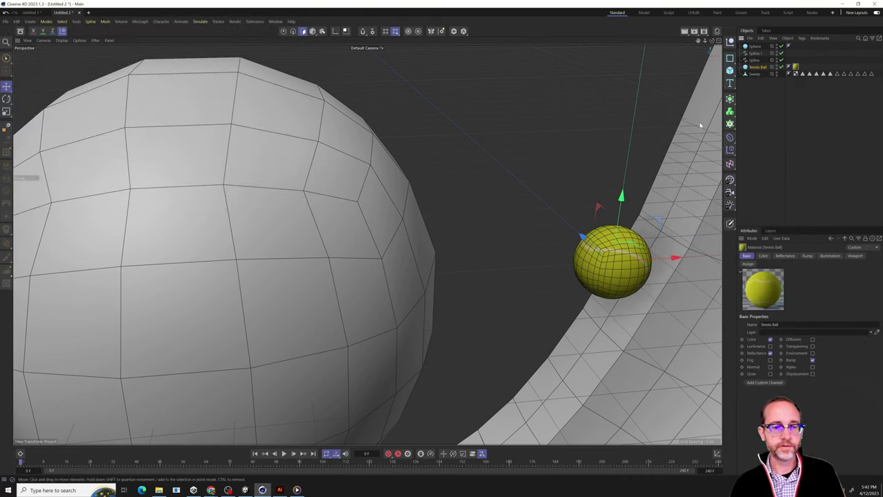
- Return to Unity and import the new Tennis Ball OBJ and the Tennis_Ball MTL file from the Data (D:) drive into Assets
left_click(843, 4)
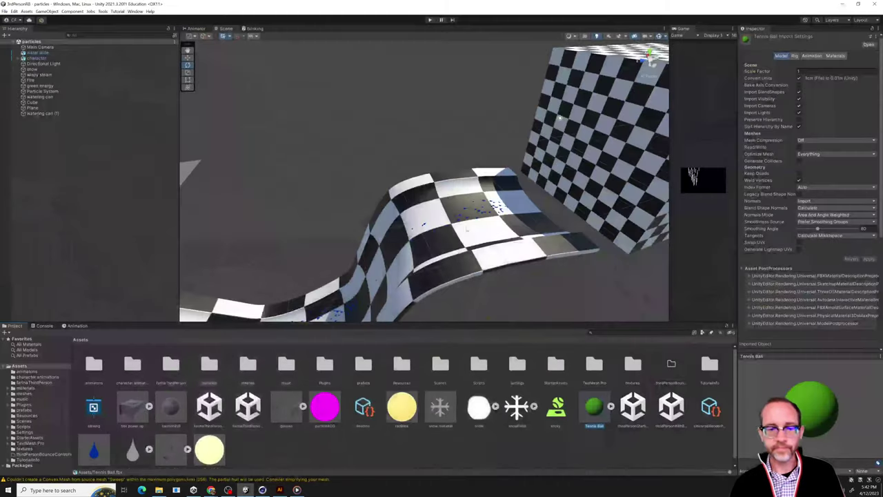
left_click(161, 489)
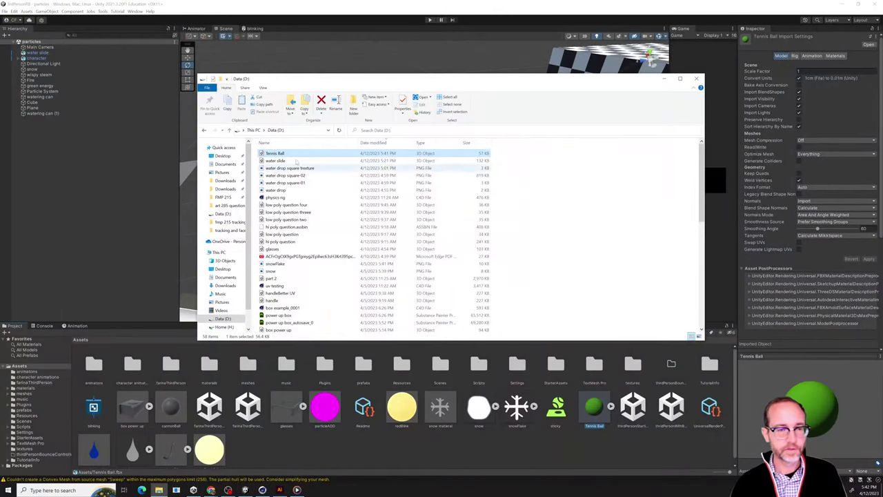
left_click(286, 167)
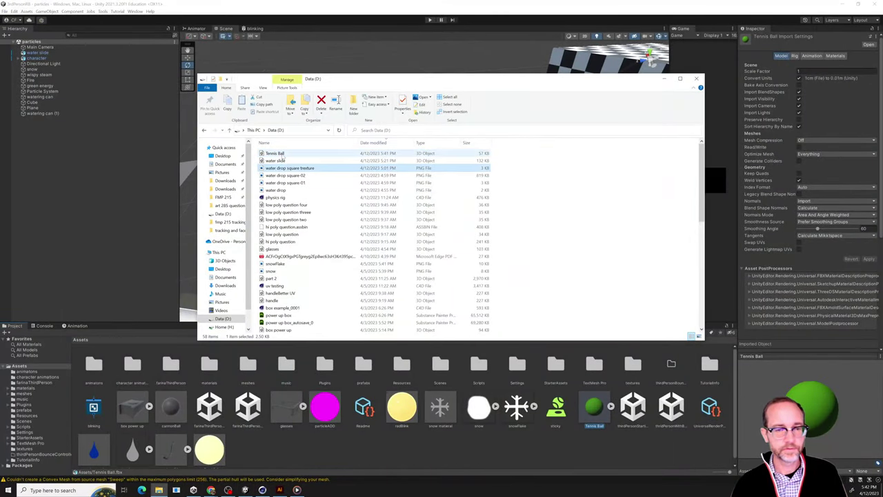
left_click(279, 160)
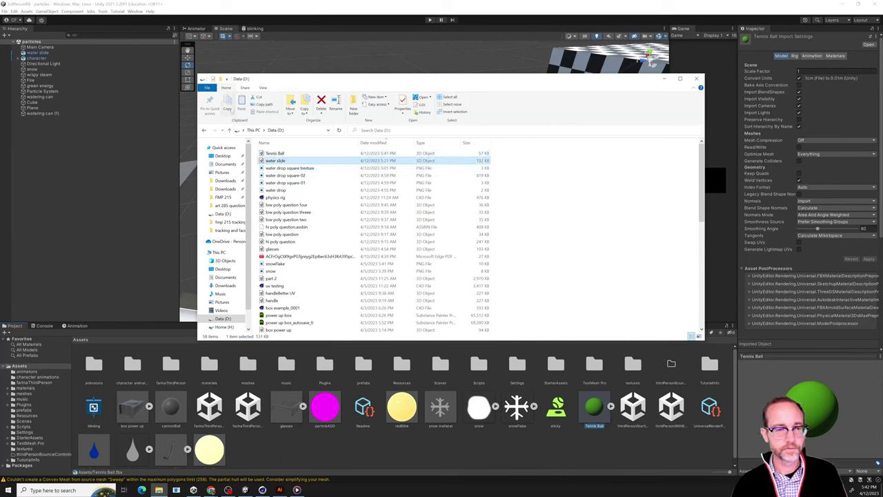
left_click(298, 154)
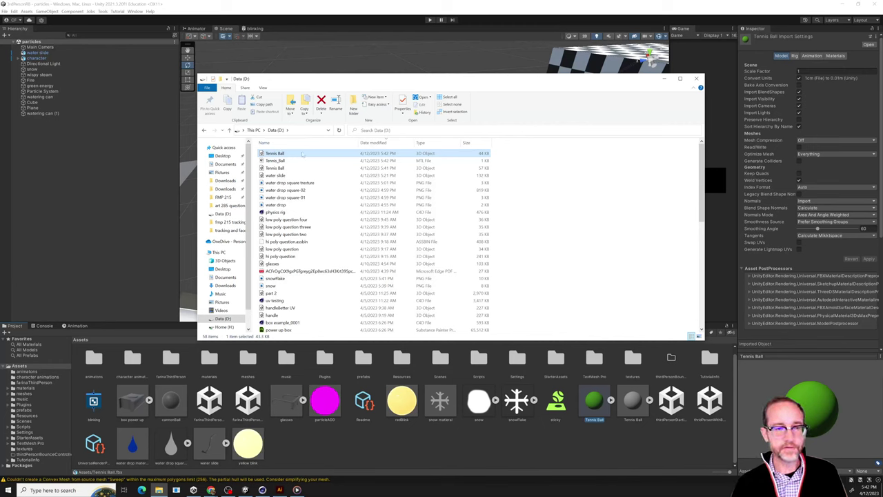
left_click(425, 161)
left_click_drag(422, 160, 635, 449)
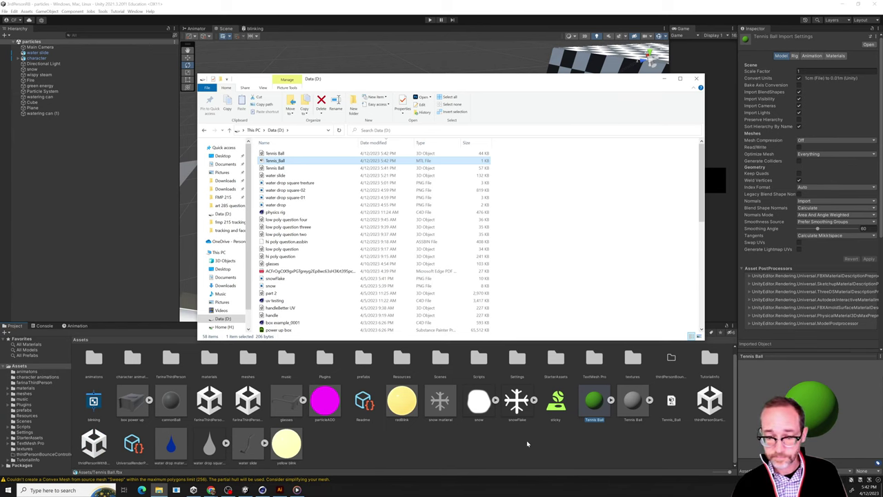
- Inspect the imported Tennis_Ball MTL file and the OBJ model's contents, comparing them with those of the FBX version
left_click(671, 402)
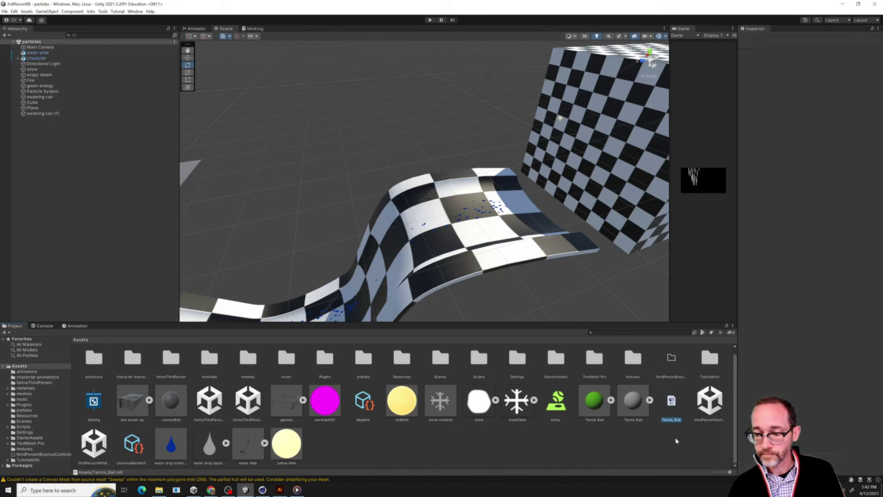
left_click(625, 406)
left_click(650, 402)
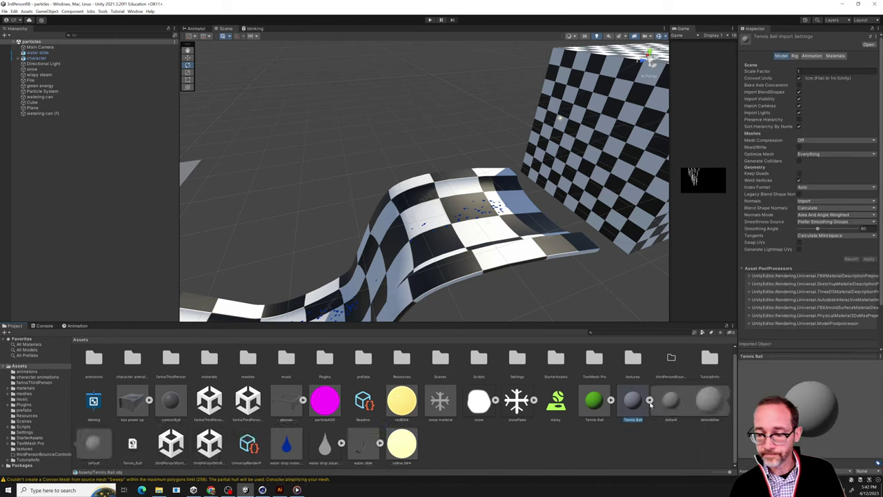
left_click(611, 400)
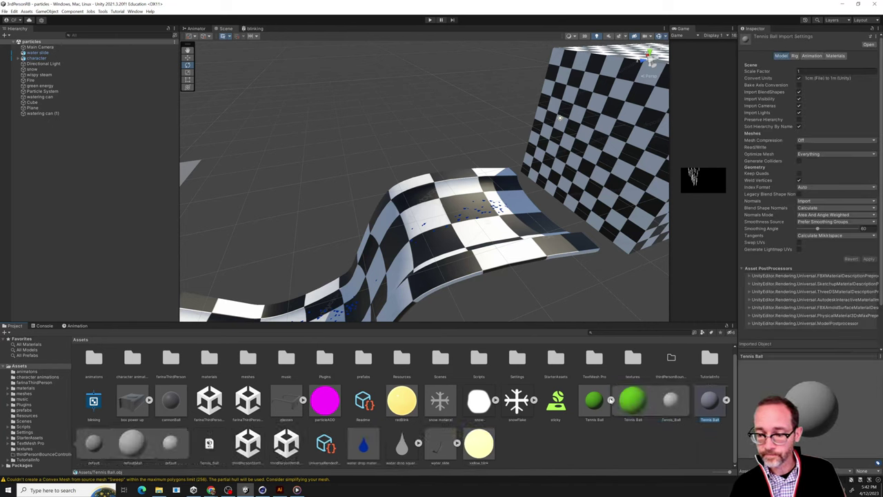
left_click(611, 400)
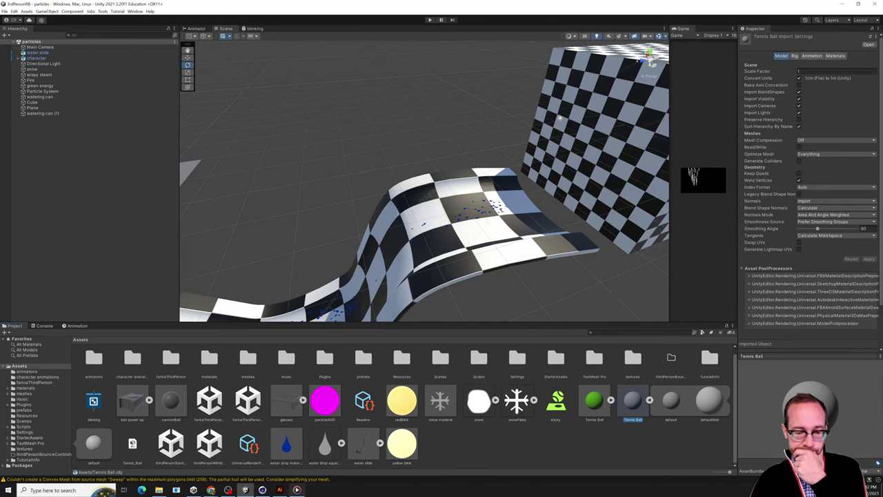
- Switch to Cinema 4D, review the FBX export's material and texture-baking options for the Tennis Ball, and accept them unchanged
left_click(262, 489)
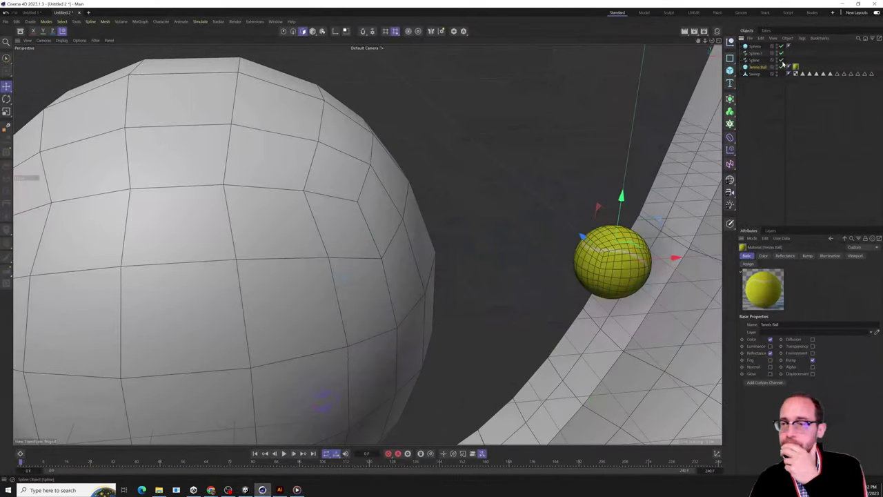
left_click(748, 38)
mouse_move(762, 86)
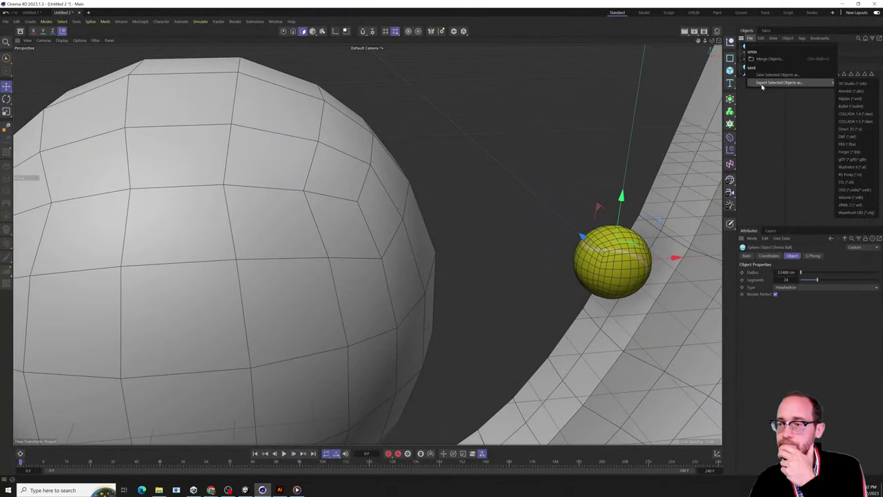
left_click(862, 144)
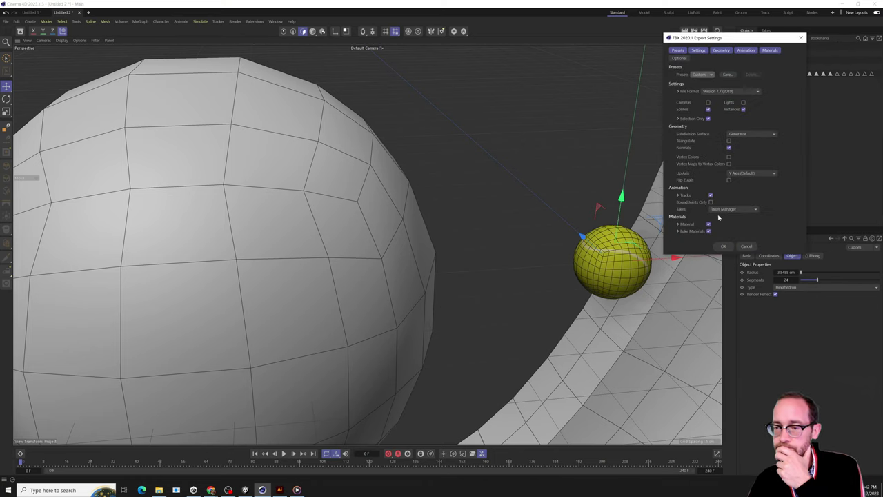
left_click(678, 224)
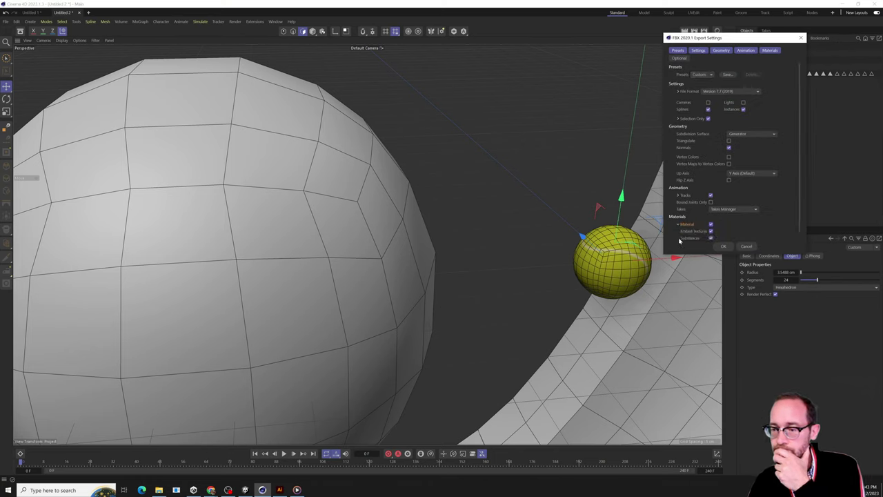
scroll(681, 241, "down", 1)
left_click(677, 236)
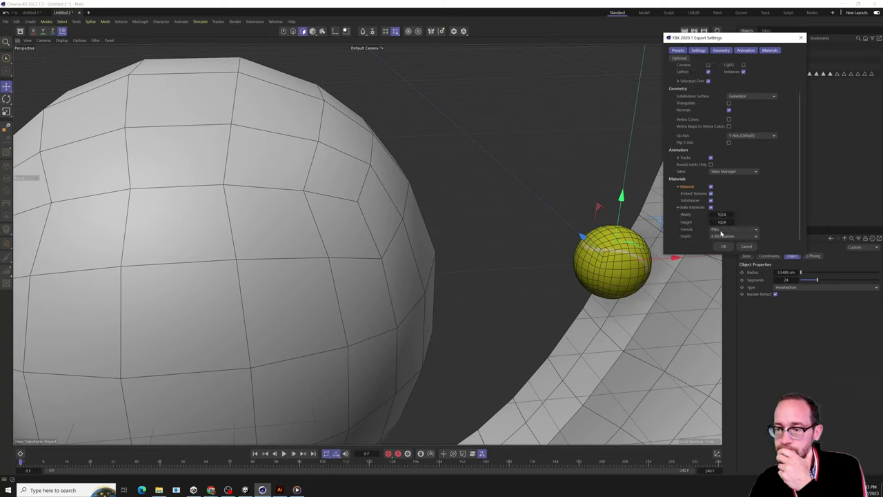
scroll(692, 193, "up", 4)
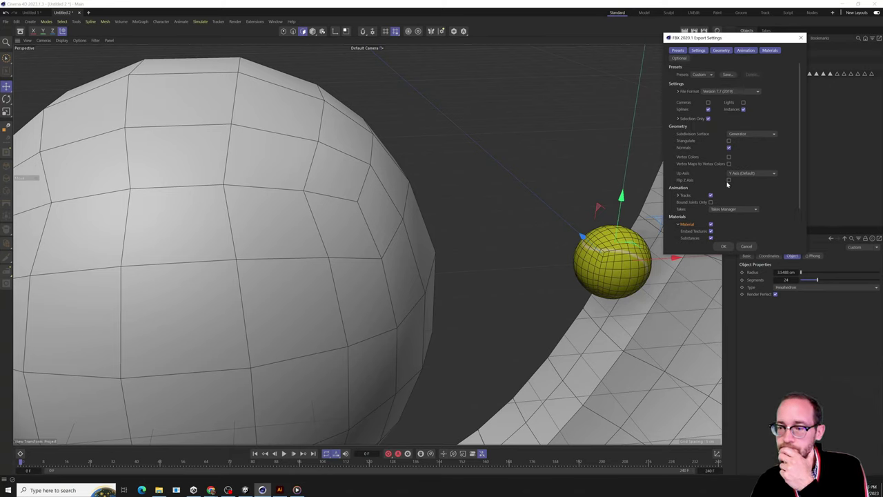
scroll(682, 199, "down", 2)
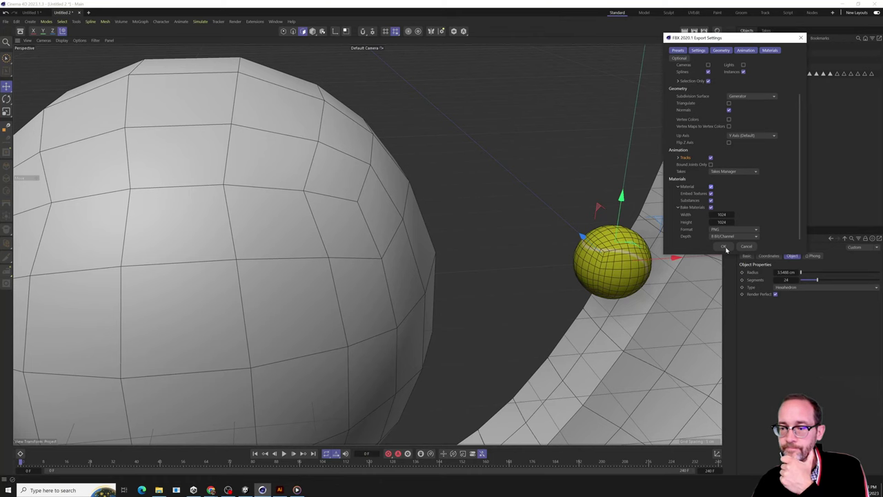
left_click(724, 247)
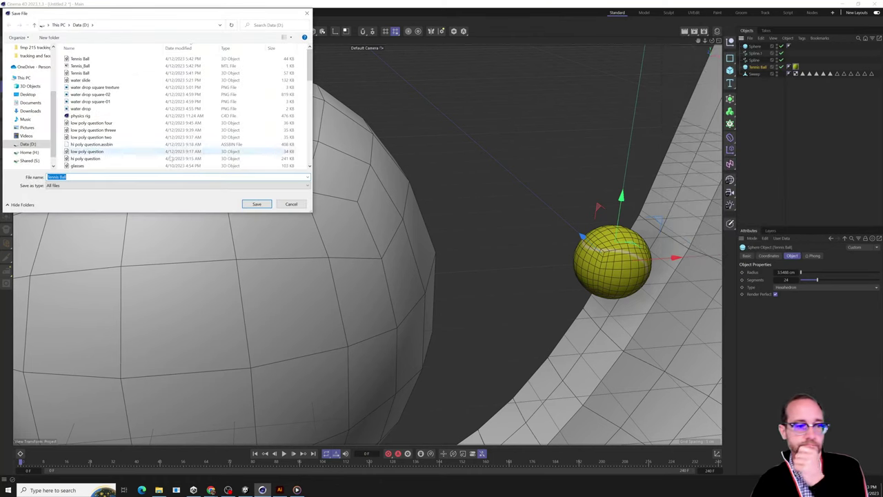
- Create a folder named tennis on the Data (D:) drive and save the Tennis Ball FBX export in it
left_click(49, 37)
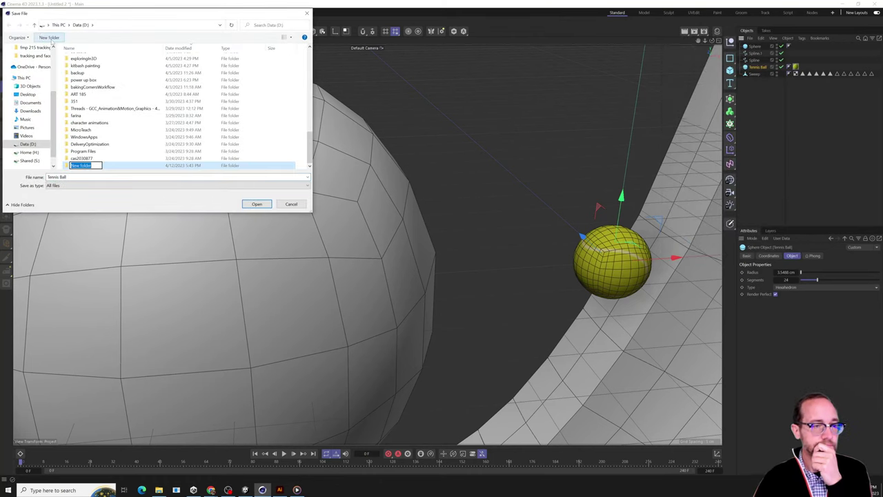
type("tennis")
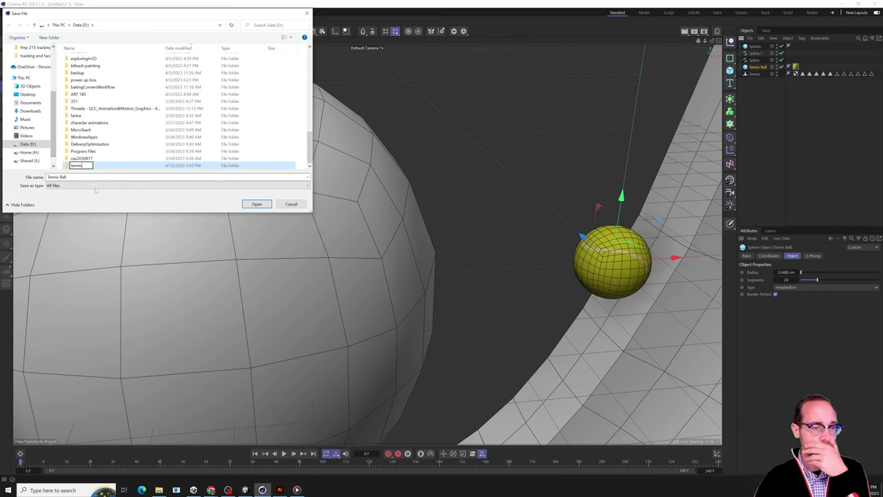
key("Return")
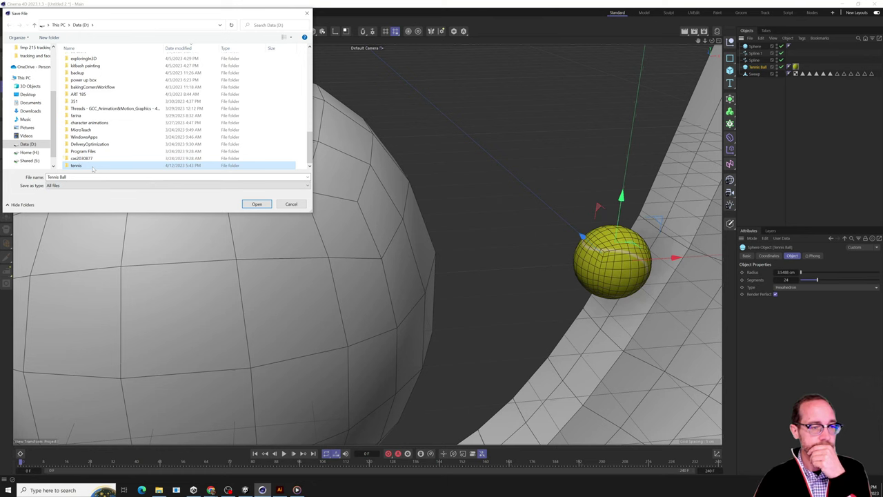
double_click(83, 165)
left_click(255, 204)
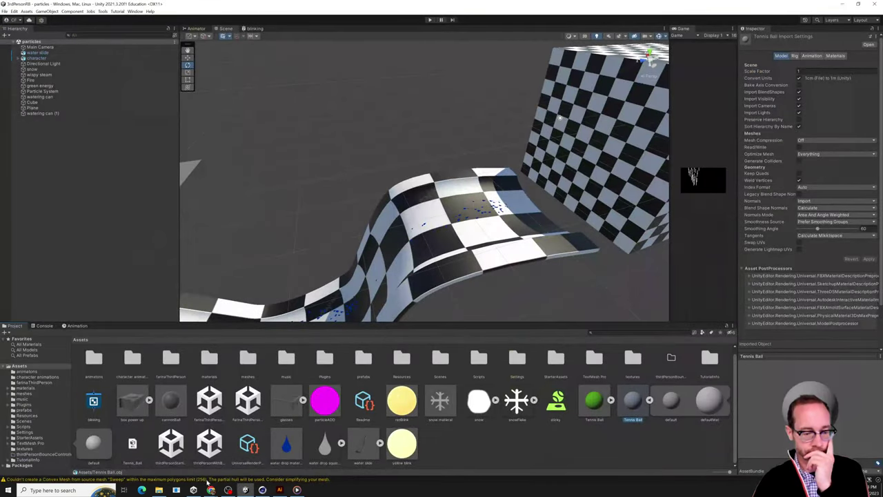
- Switch to File Explorer, open the tennis folder on the Data (D:) drive and check the exported Tennis Ball file
left_click(158, 490)
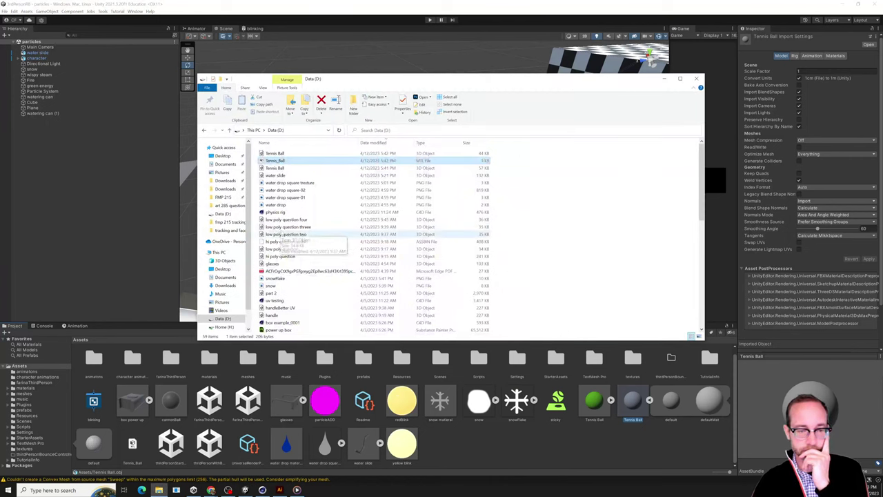
scroll(366, 242, "down", 6)
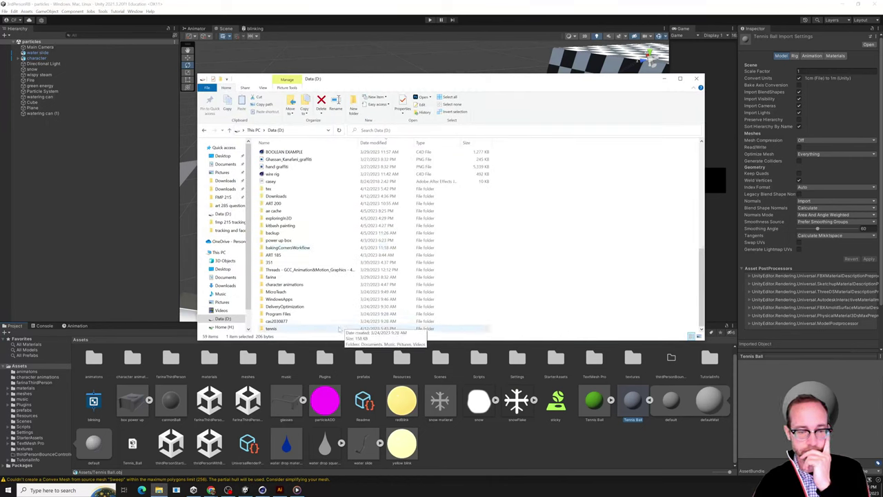
double_click(338, 327)
left_click(289, 157)
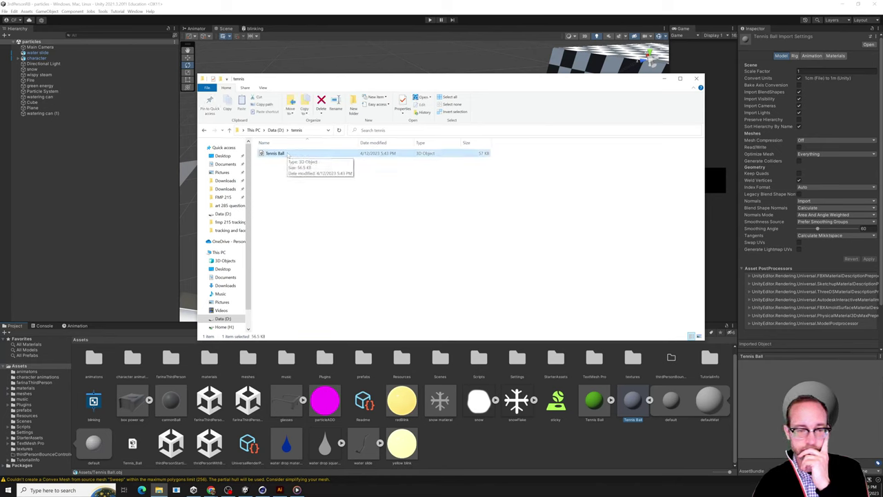
- Import the exported Tennis Ball FBX into the Unity project's Assets folder and inspect its embedded material and mesh
left_click_drag(282, 153, 476, 457)
left_click(598, 405)
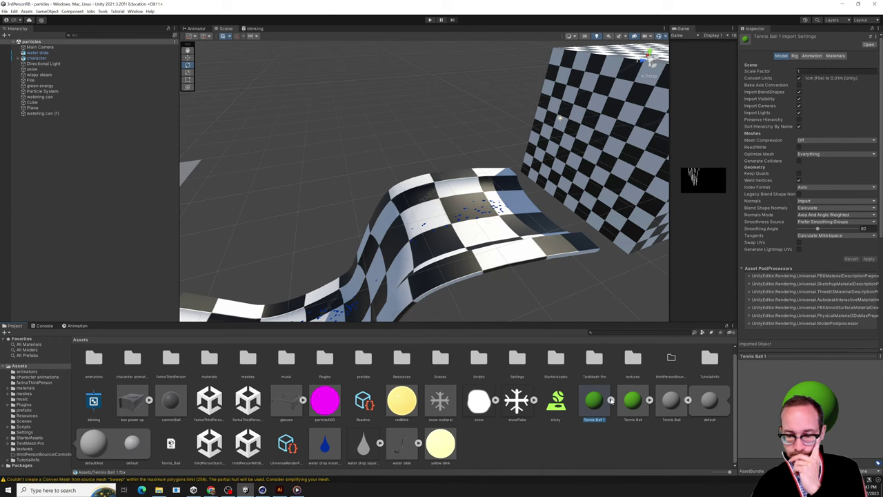
left_click(611, 400)
left_click(632, 402)
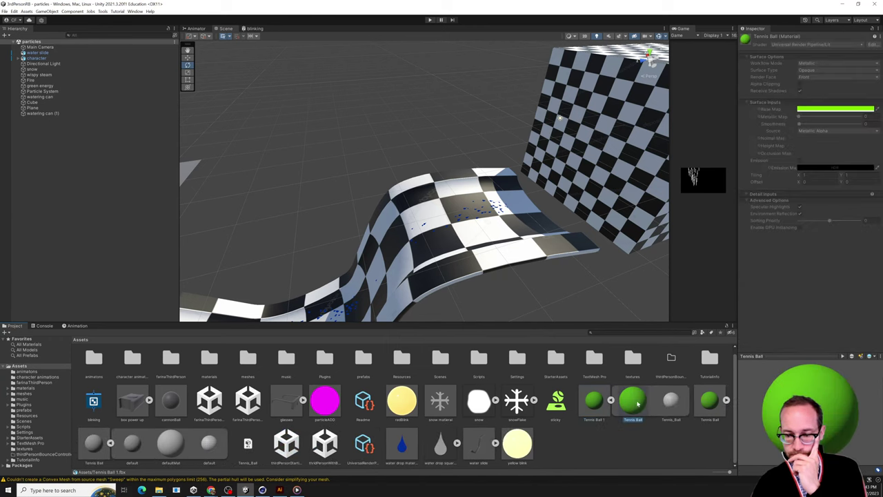
left_click(671, 401)
left_click(632, 401)
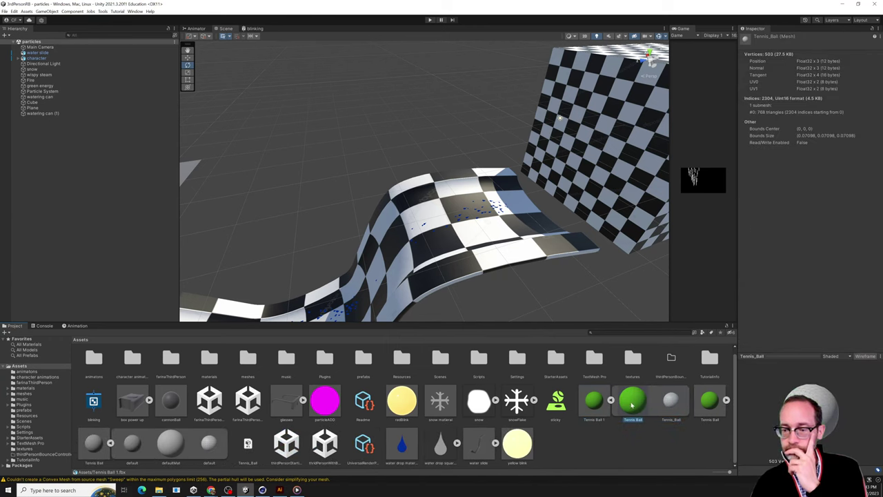
- Extract the Tennis Ball 1 model's embedded materials into the Assets folder, and check the OBJ Tennis Ball's material import settings
left_click(594, 402)
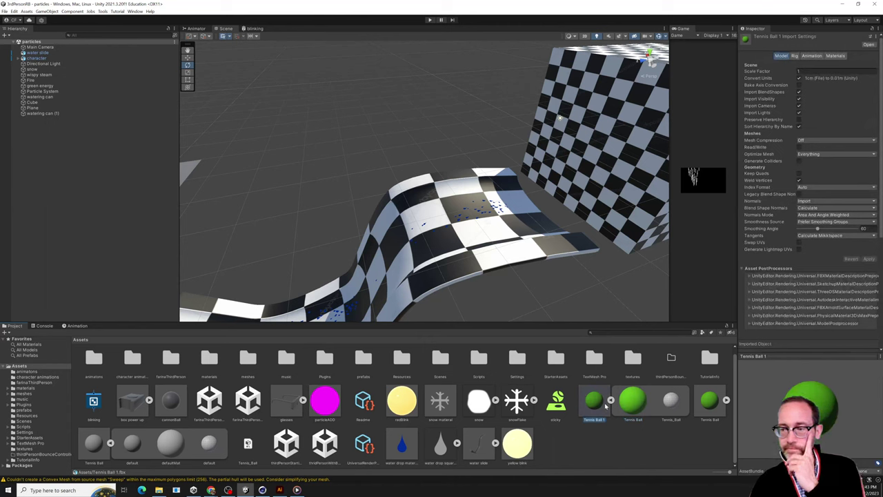
left_click(835, 56)
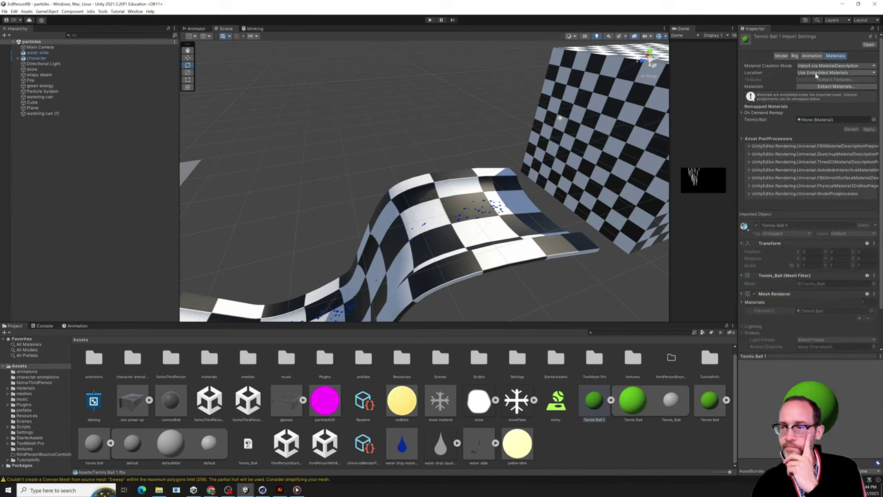
left_click(823, 88)
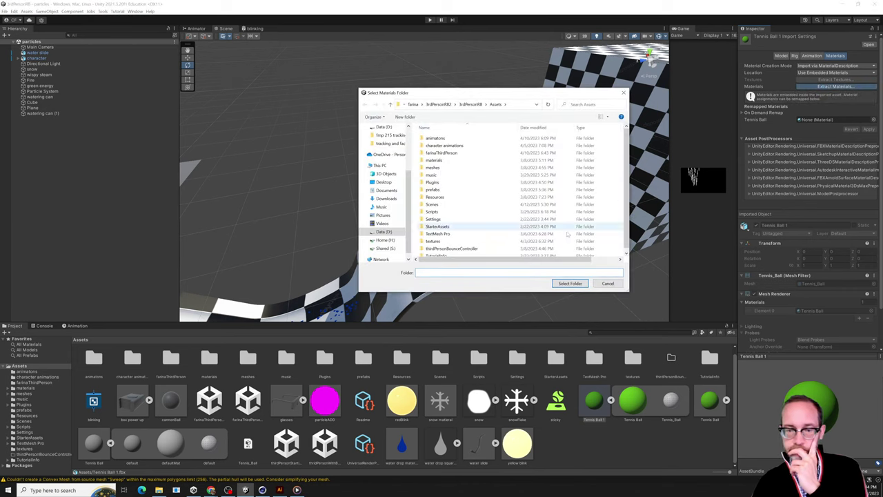
left_click(569, 283)
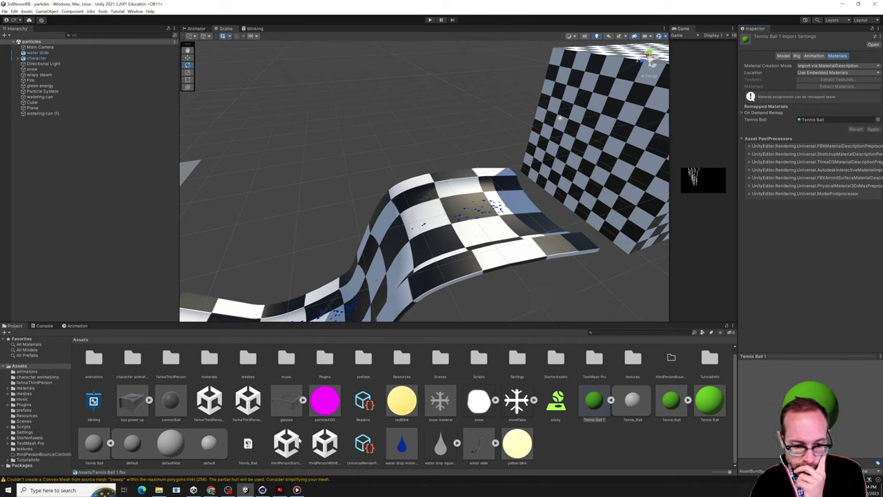
left_click(95, 442)
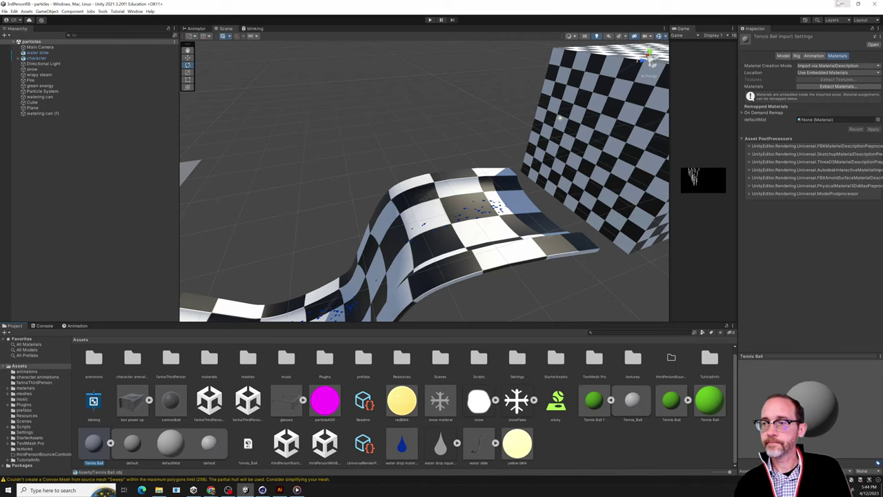
- Switch to Cinema 4D, start saving the project with its assets, and create and open a new folder named tennis c4d
left_click(843, 4)
left_click(265, 490)
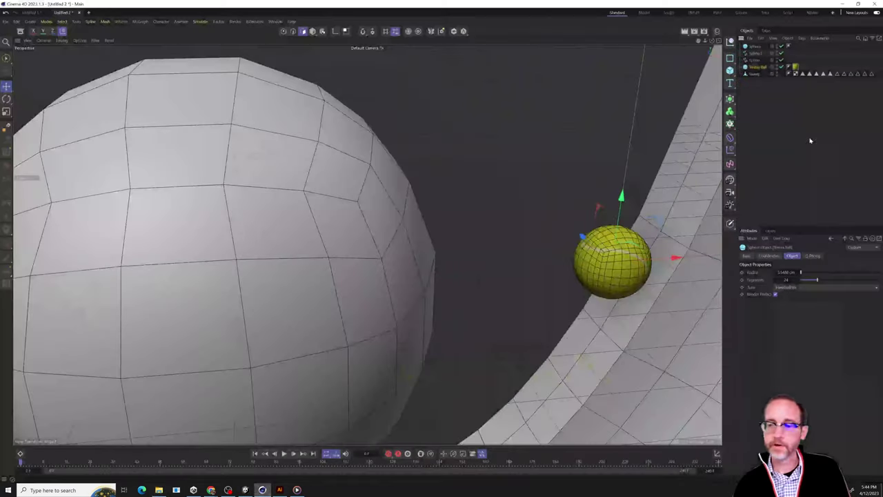
left_click(6, 21)
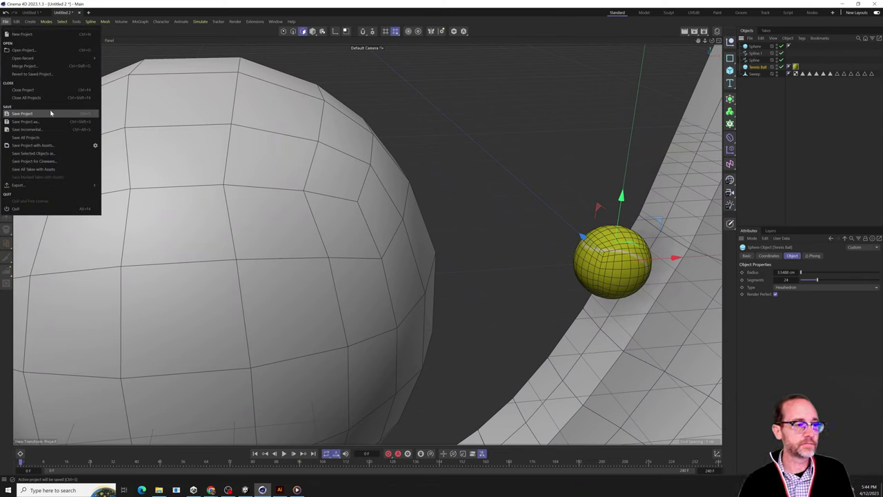
left_click(34, 145)
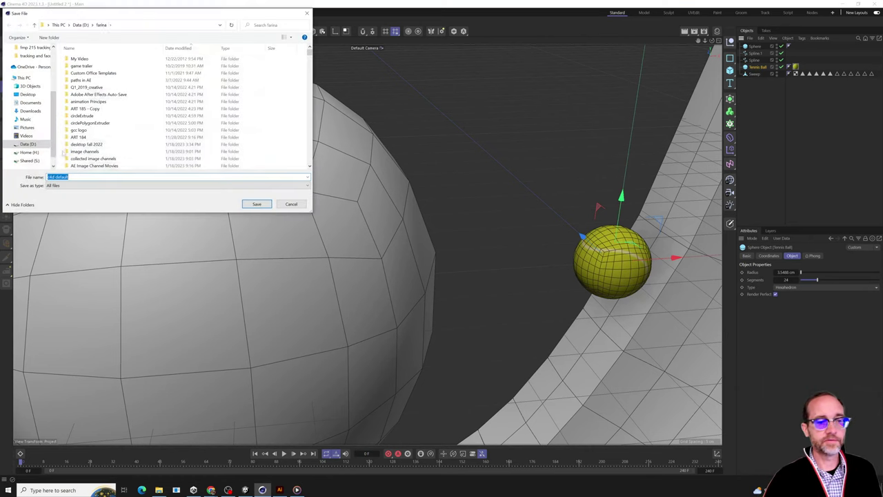
left_click(49, 37)
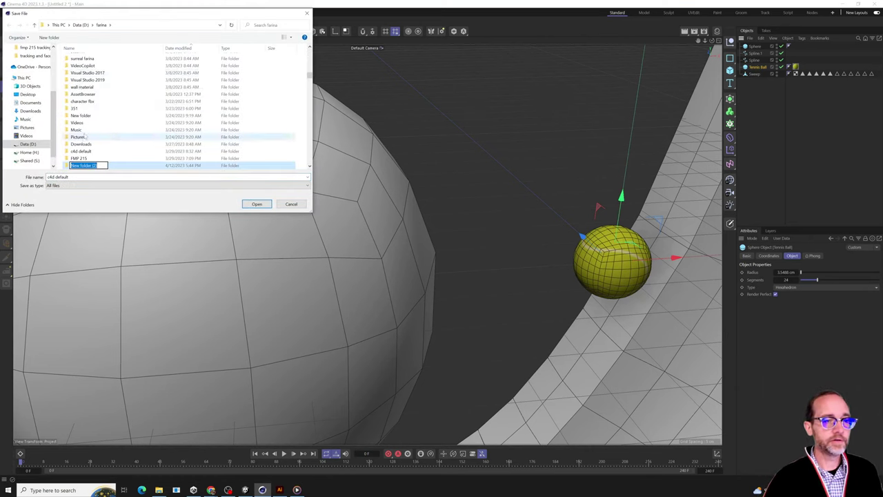
type("tennis")
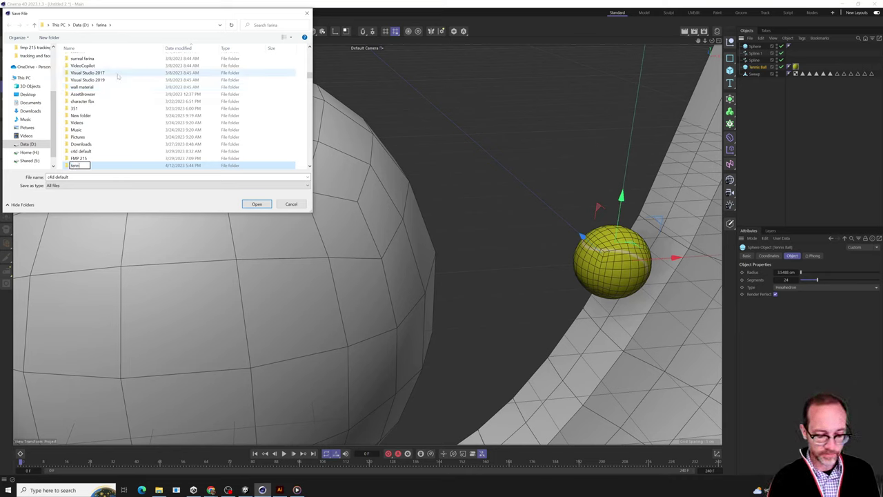
type(" c4d")
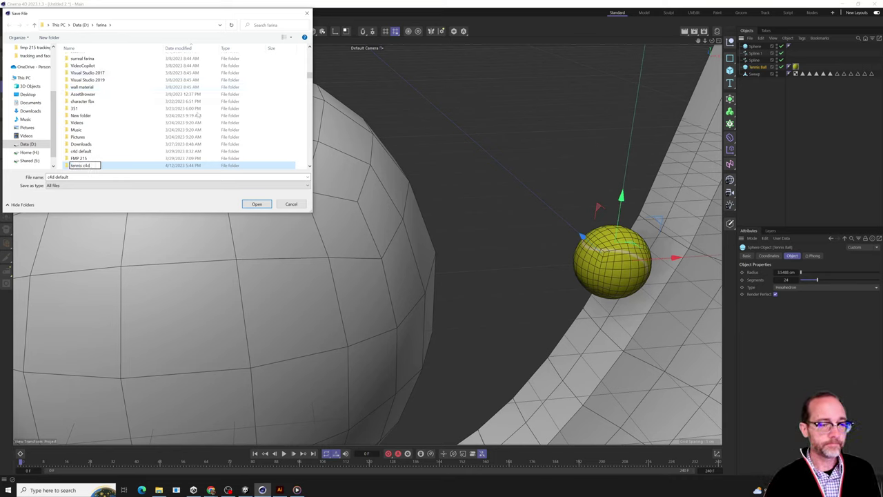
key("Return")
key("Return")
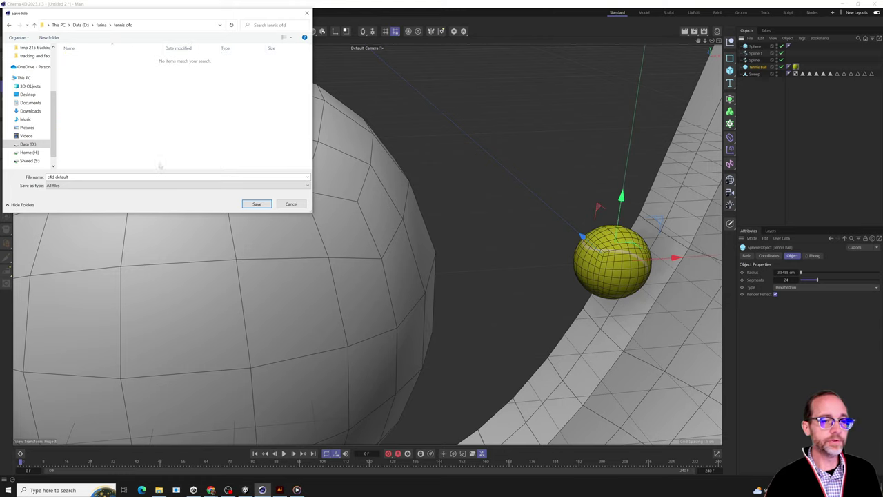
- Save the project with assets under the file name tennis in the tennis c4d folder
left_click(146, 177)
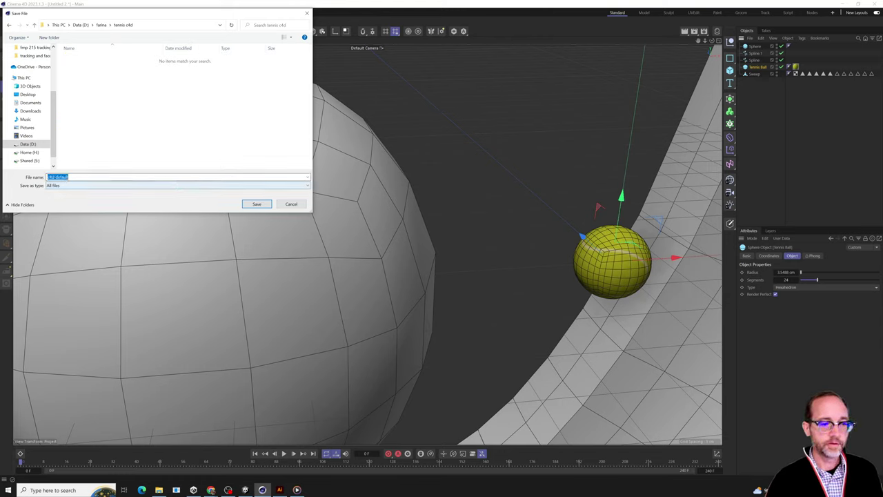
type("tennis")
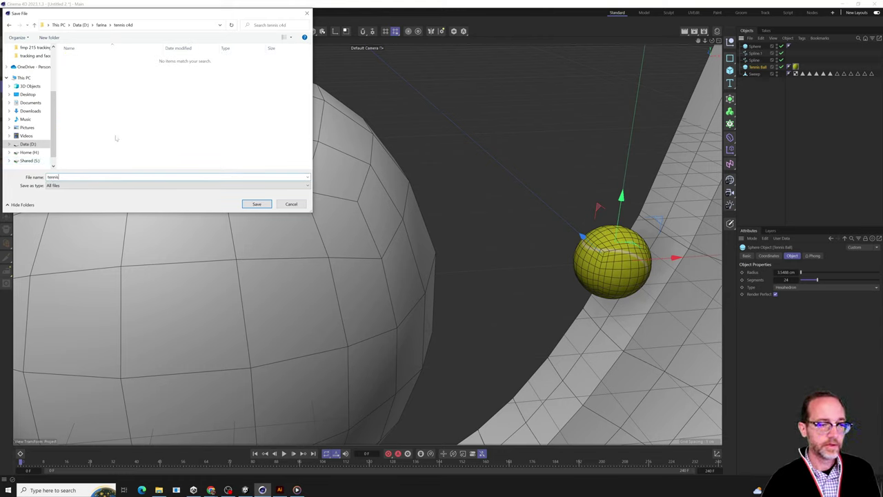
left_click(256, 204)
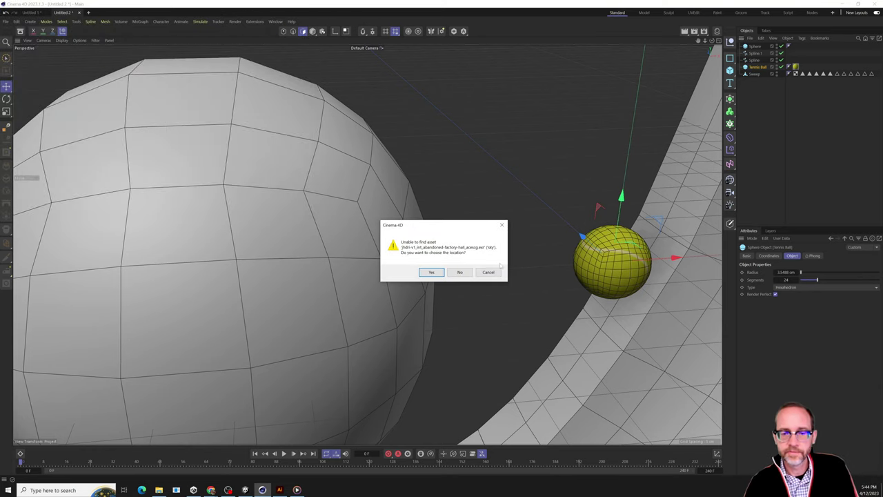
- Try to locate the missing factory-hall sky asset in Downloads, skip the missing scratches texture, and dismiss the asset error list
left_click(429, 273)
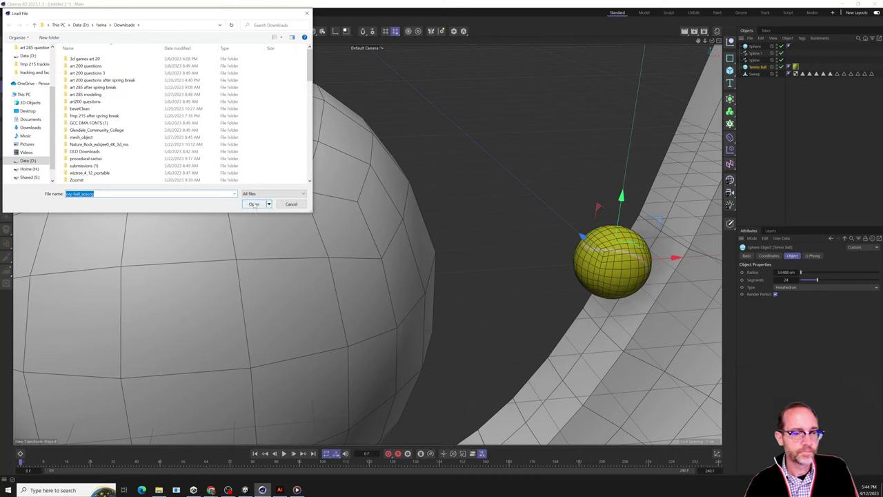
left_click(254, 205)
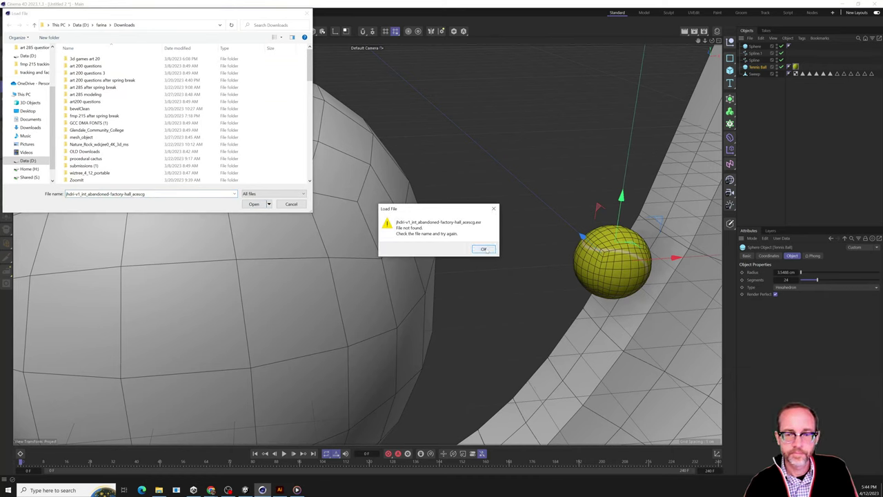
left_click(483, 249)
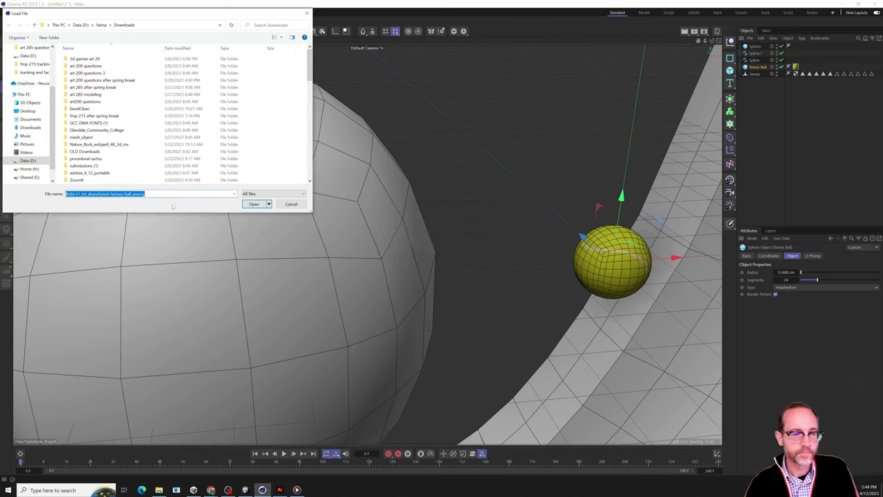
left_click(291, 204)
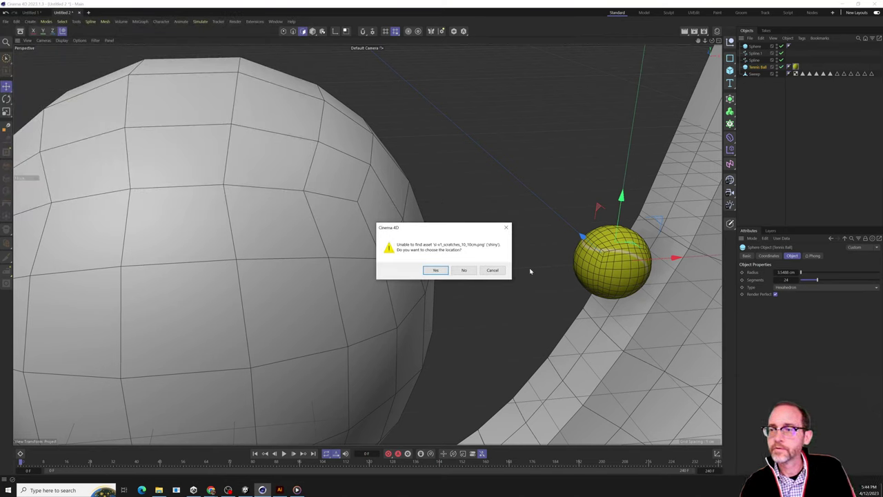
left_click(463, 272)
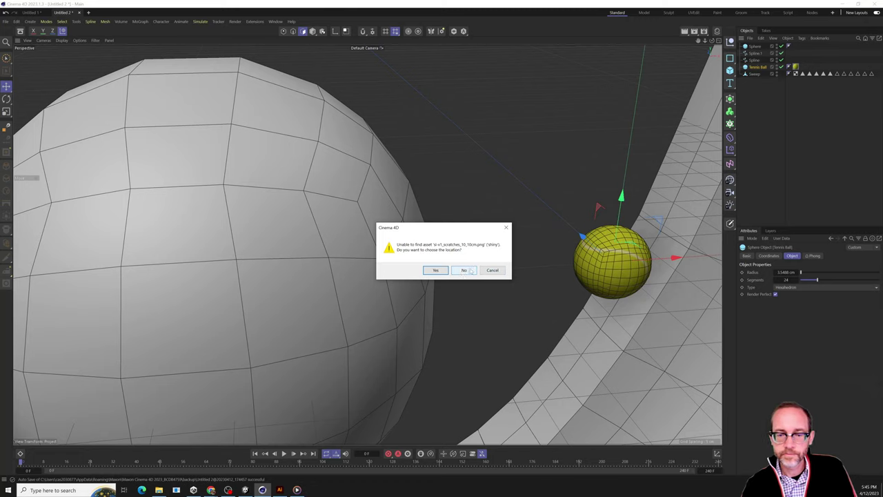
left_click(501, 270)
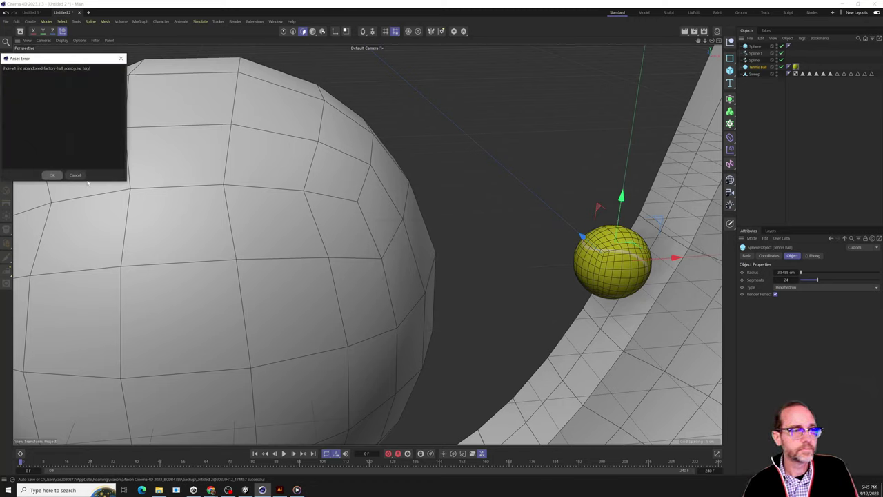
left_click(50, 175)
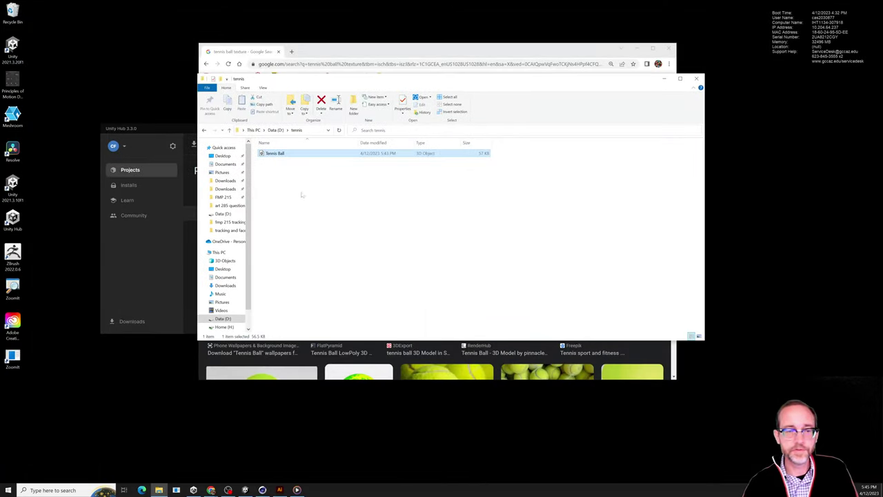
- Switch to File Explorer and look through the Data (D:) drive and its tennis folder for the saved project
left_click(302, 195)
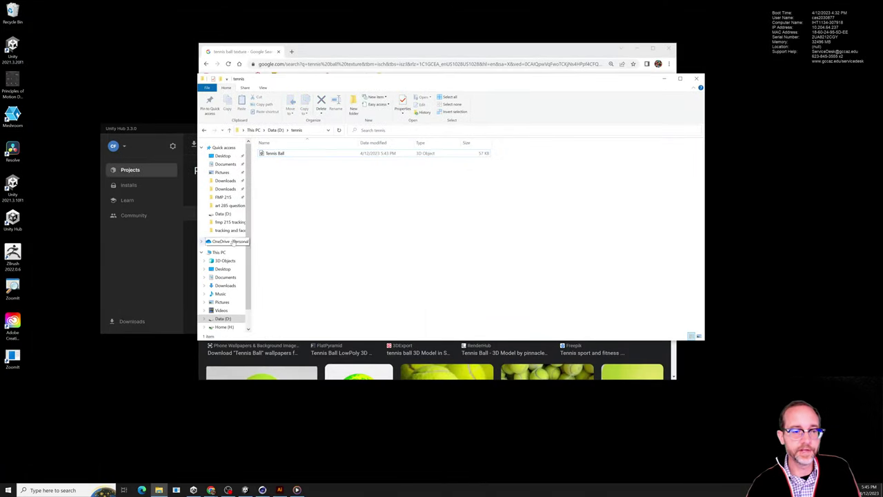
left_click(223, 213)
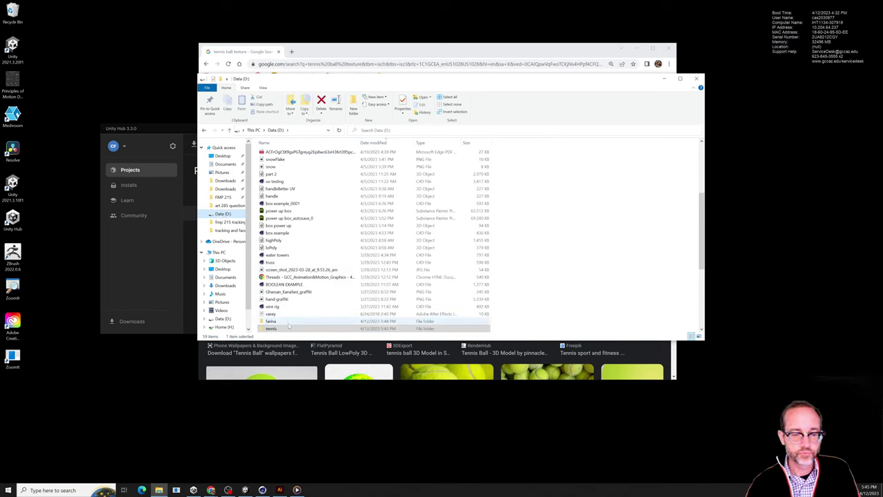
scroll(259, 314, "down", 5)
left_click(222, 318)
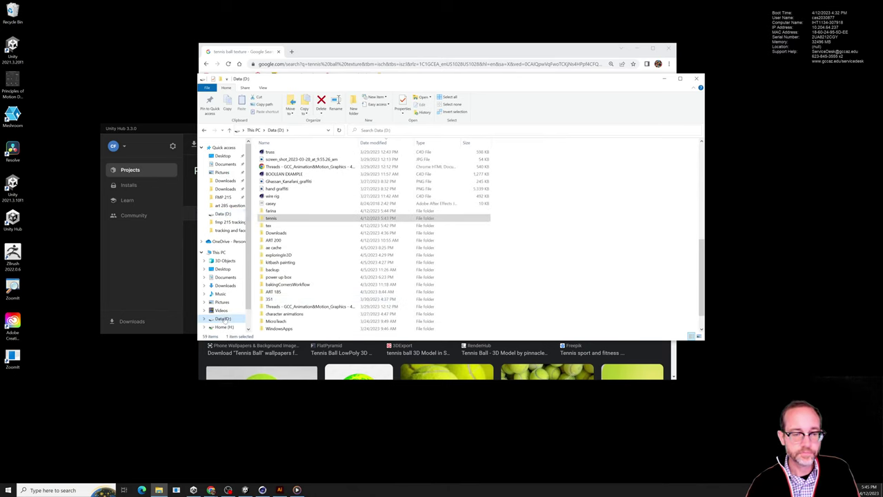
scroll(328, 268, "down", 3)
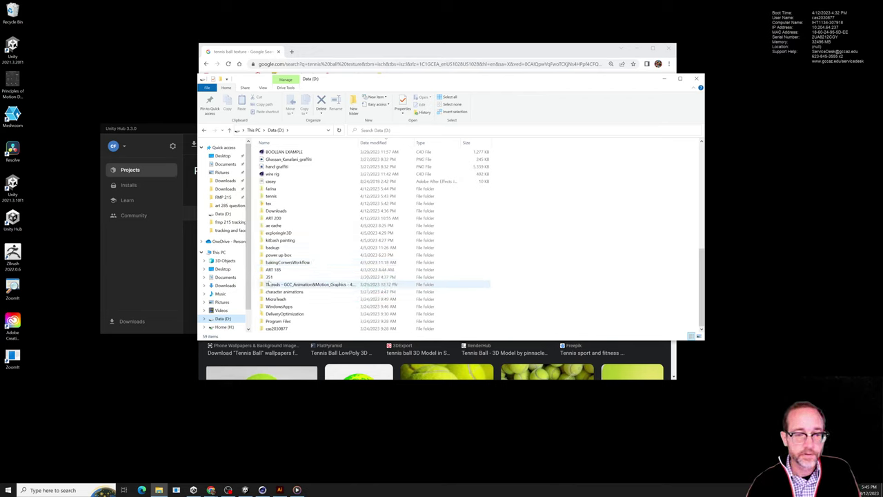
double_click(271, 197)
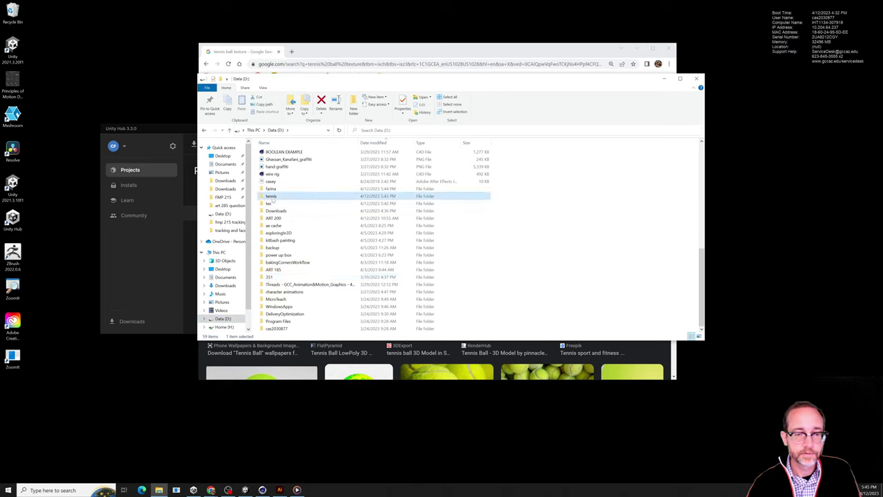
left_click(203, 130)
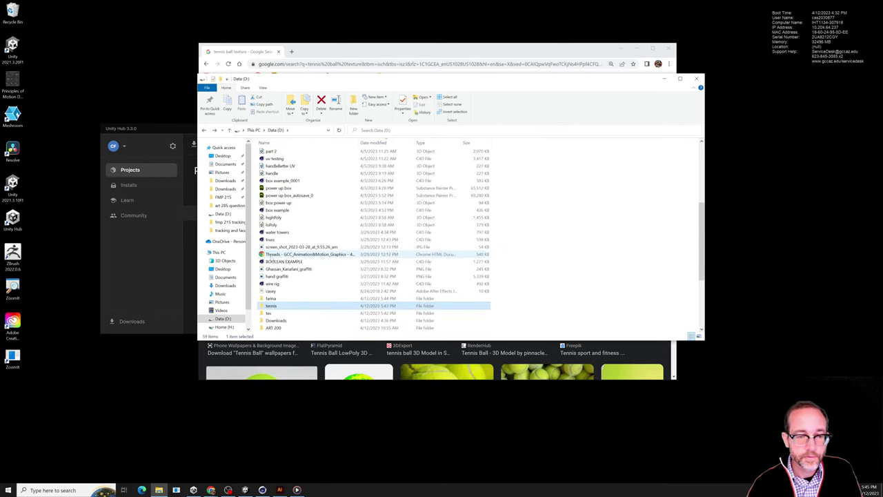
scroll(278, 302, "up", 9)
- Switch to Cinema 4D and save the selected Tennis Ball object as tennis c4d in the tennis folder
left_click(262, 490)
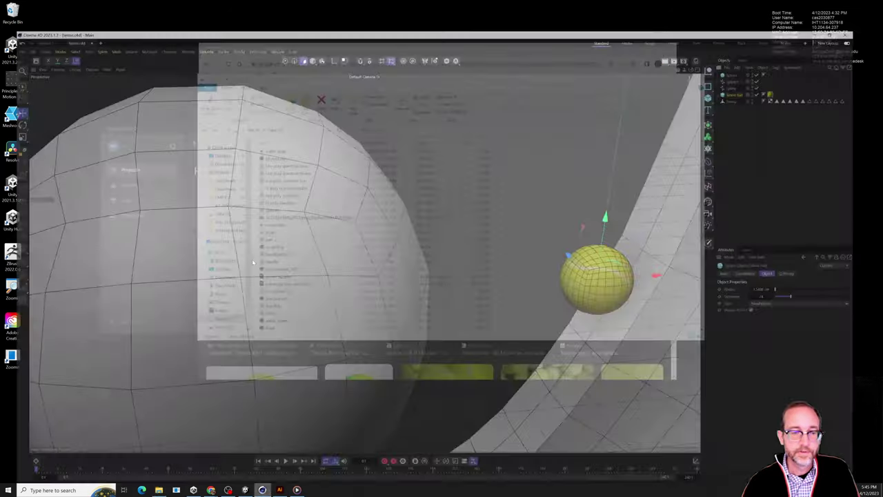
left_click(7, 21)
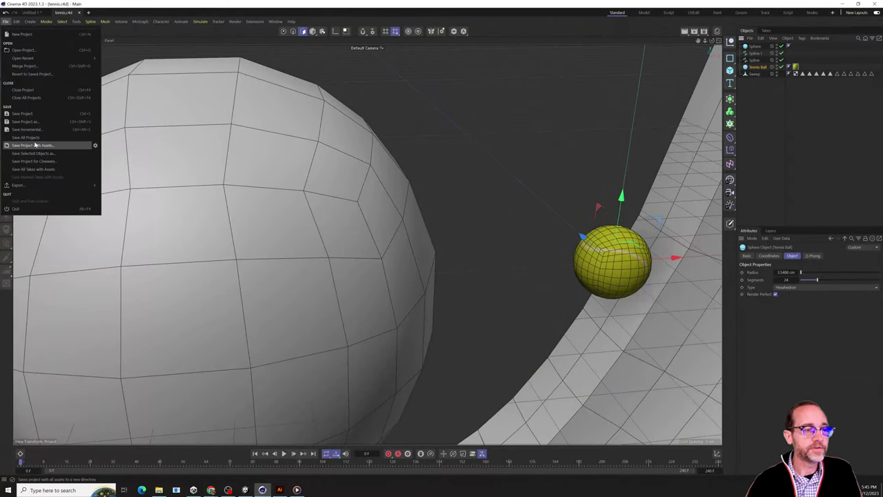
left_click(37, 156)
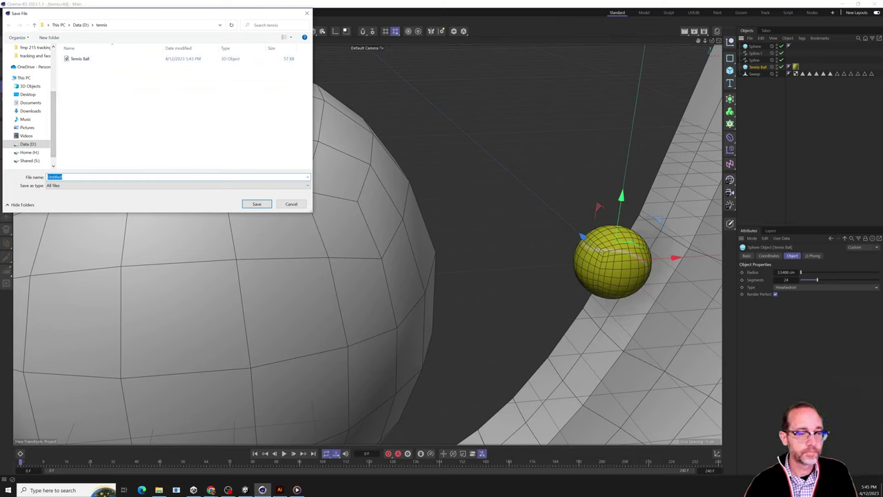
type("tennis c4d")
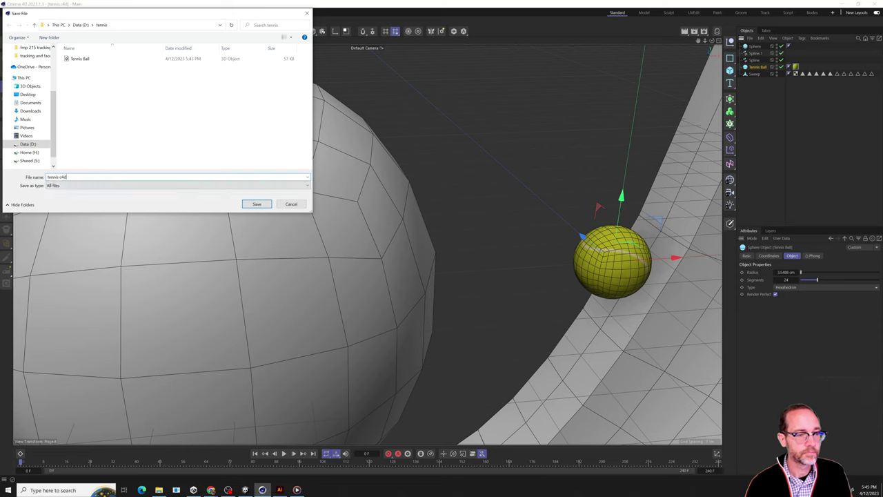
left_click(254, 205)
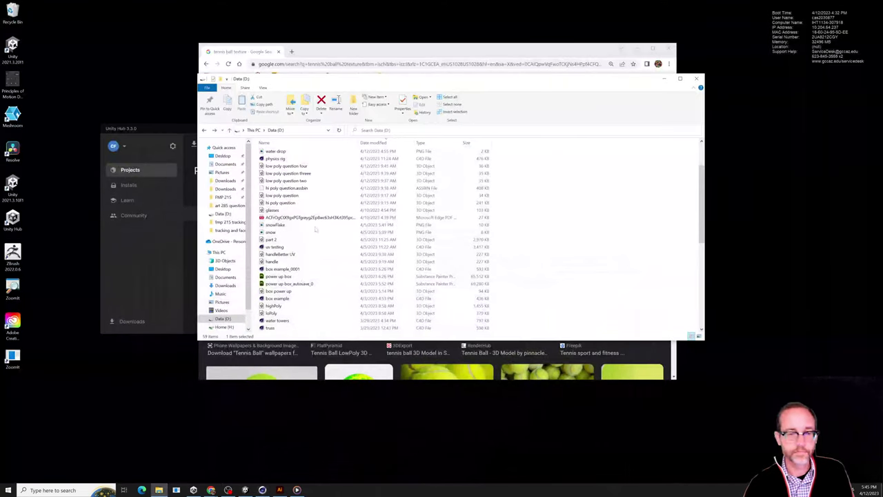
- Return to File Explorer, open the tennis folder on Data (D:), and check the tennis c4d file
scroll(301, 301, "down", 5)
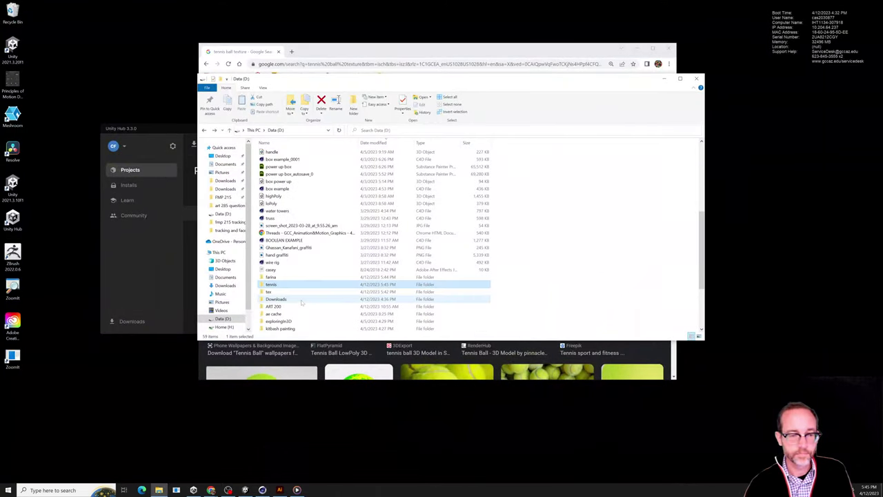
double_click(286, 284)
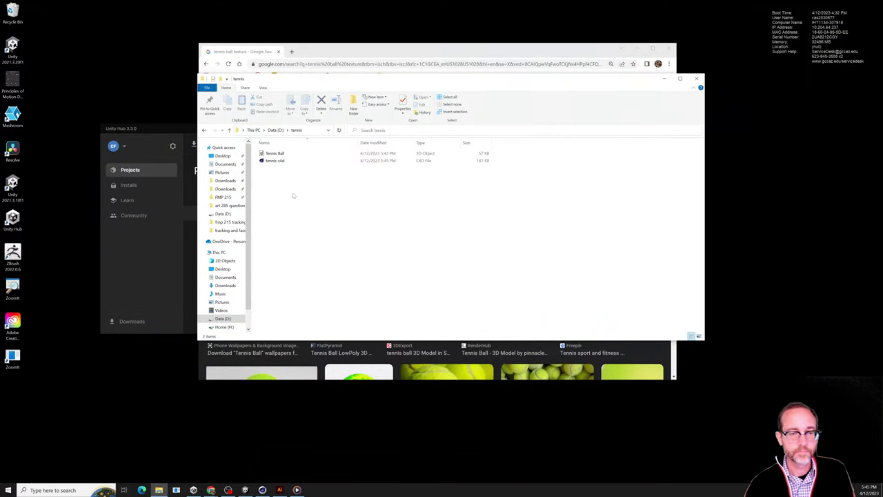
left_click(279, 161)
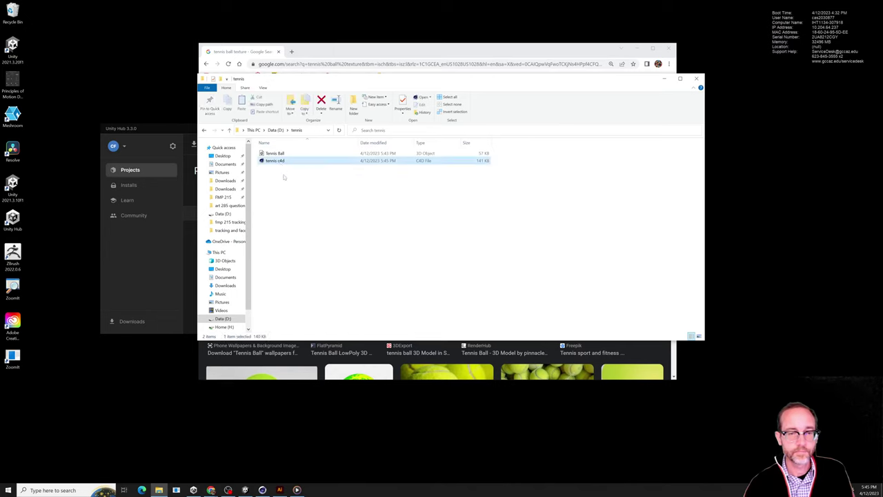
left_click(299, 187)
left_click(288, 162)
- Switch to Cinema 4D and save the project with assets into the existing tennis c4d folder, skipping the missing factory-hall sky and scratches textures
left_click(261, 490)
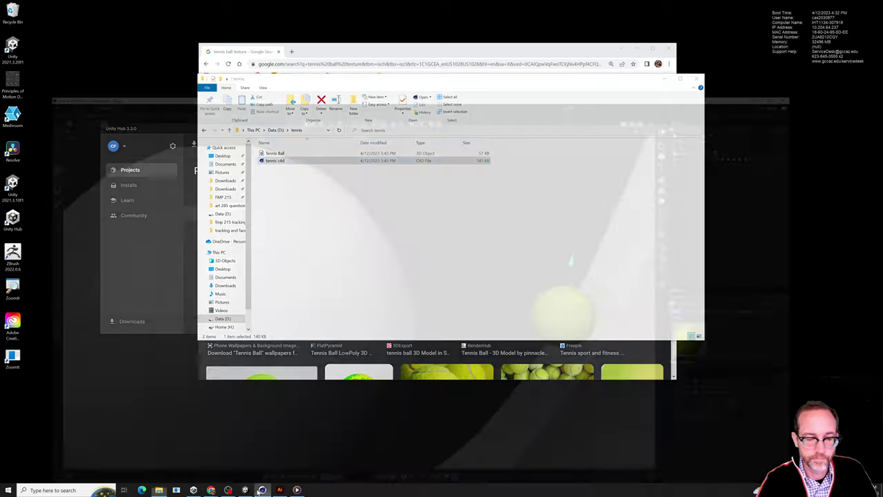
left_click(6, 21)
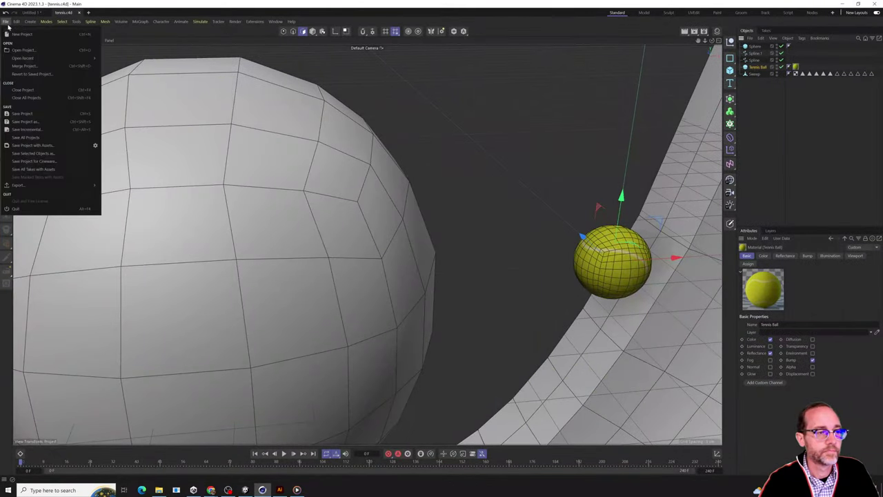
left_click(46, 147)
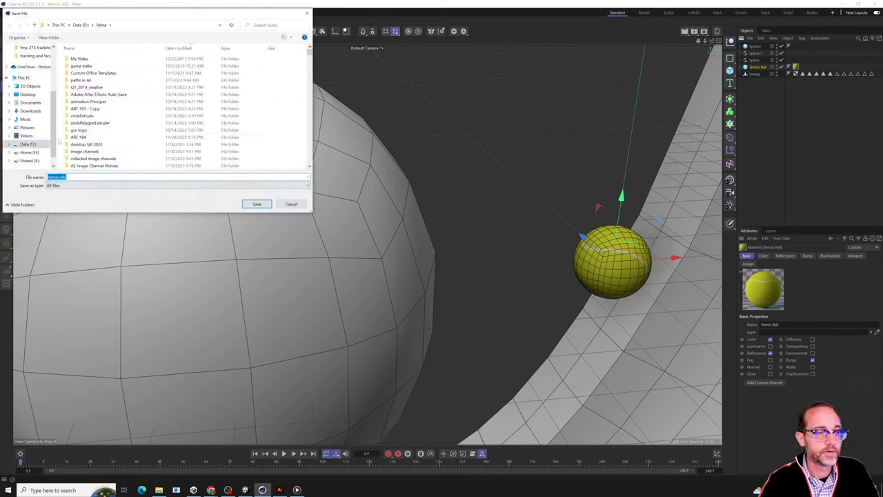
scroll(124, 149, "down", 10)
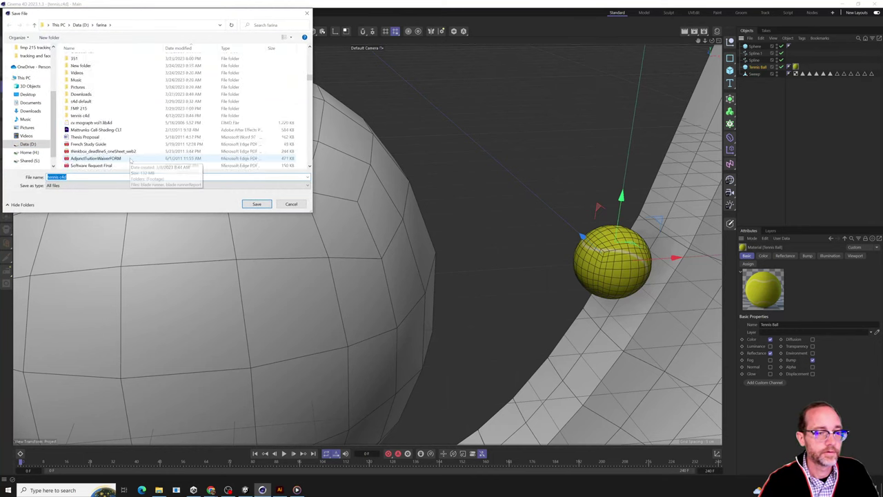
left_click(82, 115)
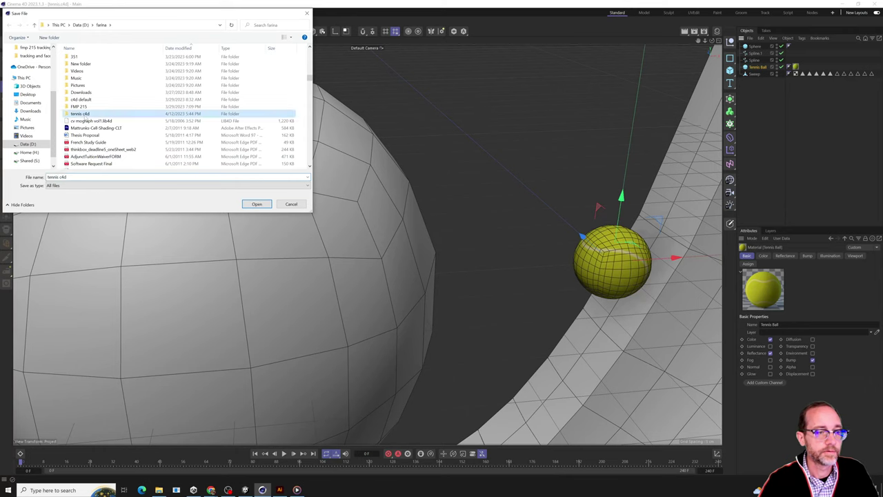
double_click(85, 115)
left_click(254, 204)
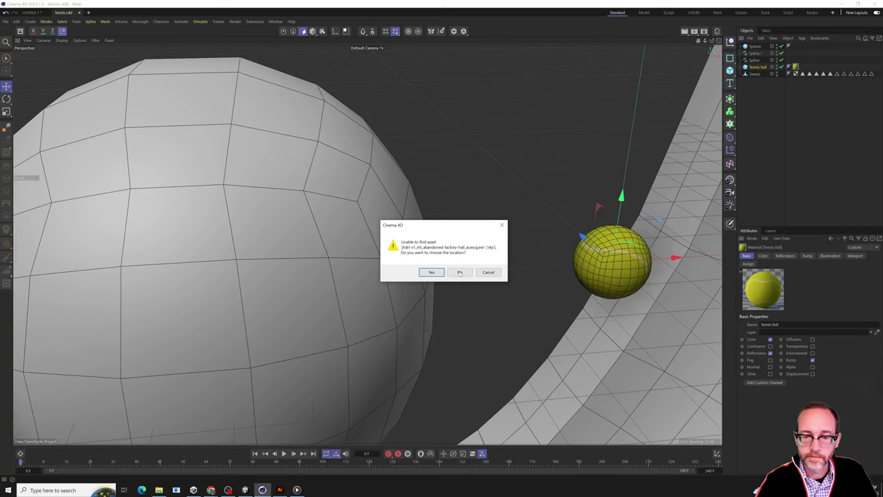
left_click(460, 273)
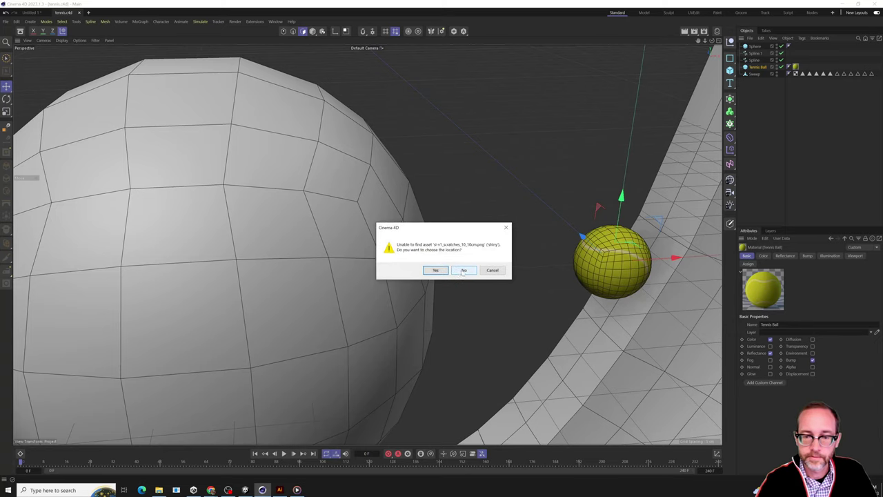
left_click(464, 270)
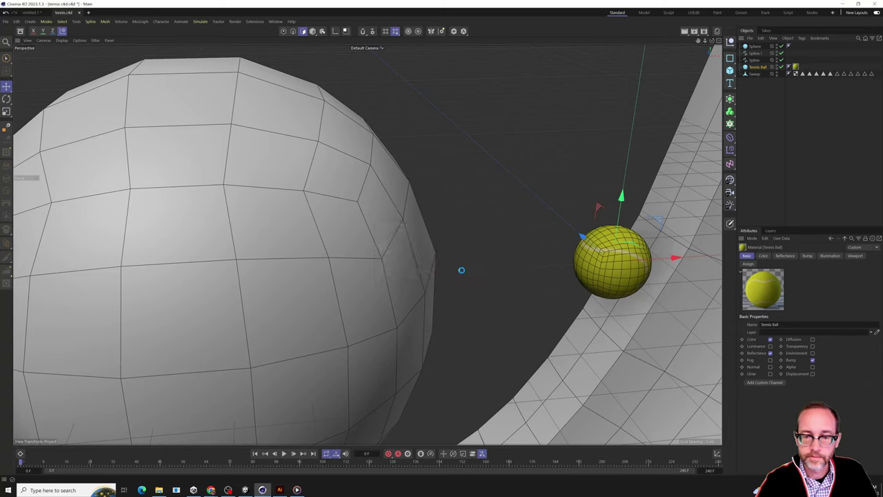
- Minimize Cinema 4D and look through Data (D:) and its tennis folder in File Explorer for the saved project
left_click(843, 5)
left_click(285, 177)
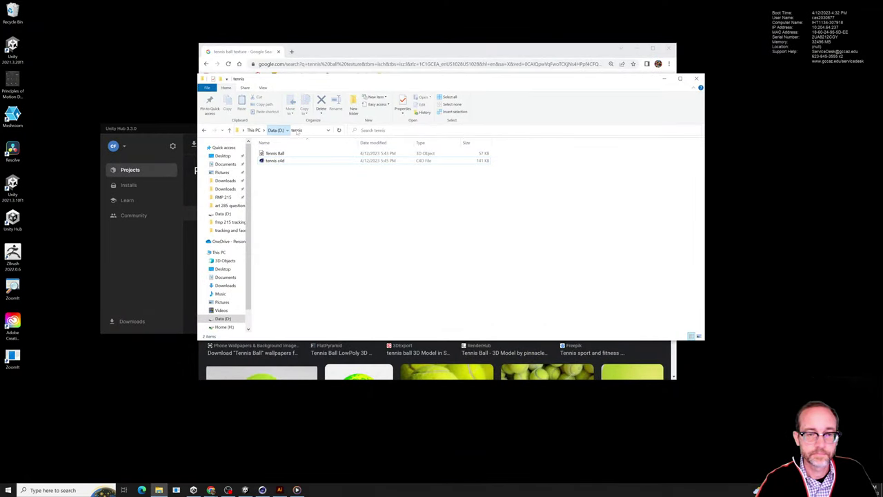
left_click(276, 130)
scroll(276, 227, "down", 3)
left_click(273, 240)
double_click(273, 240)
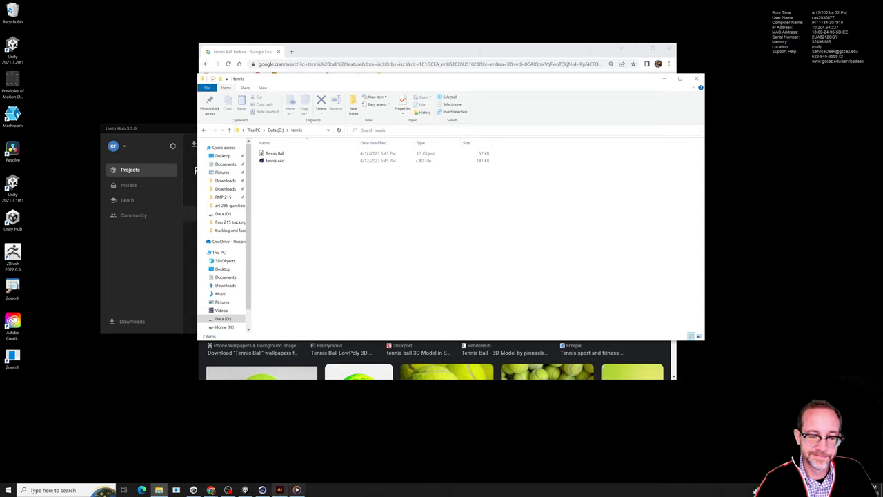
- Switch back to Cinema 4D and inspect the Tennis Ball and Sweep objects in turn
left_click(263, 490)
left_click(767, 88)
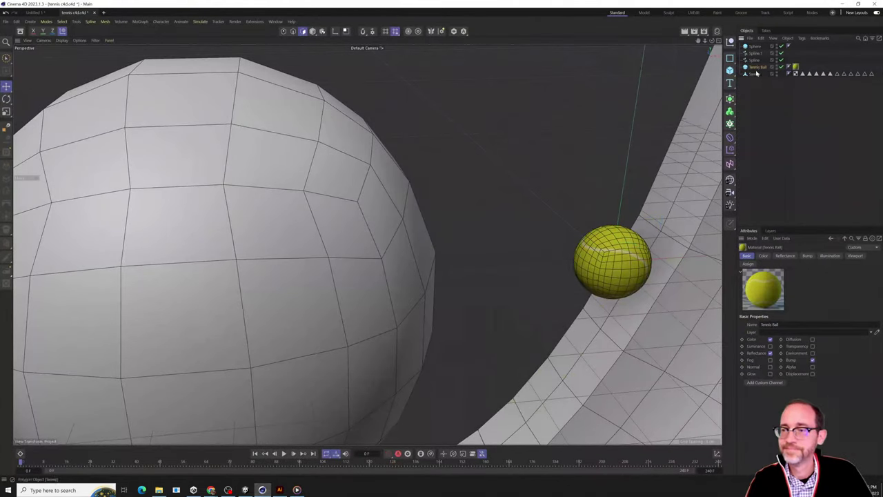
left_click(757, 69)
left_click(758, 88)
left_click(758, 74)
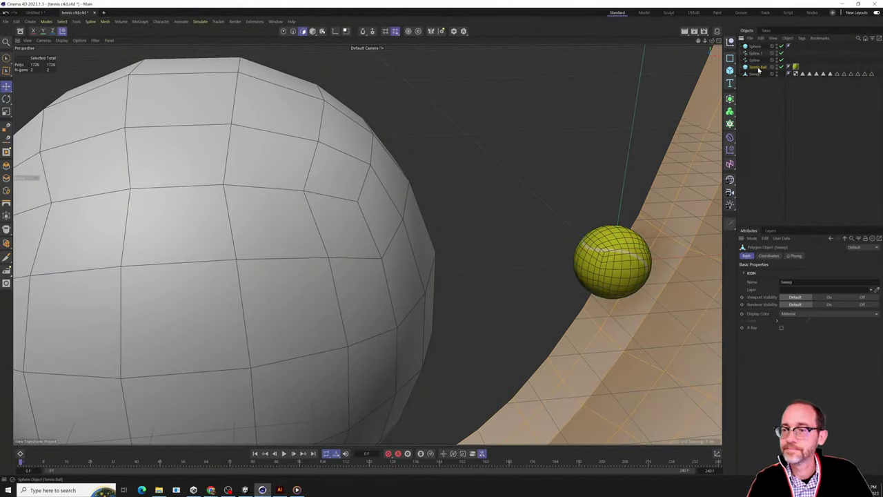
left_click(758, 67)
left_click(756, 75)
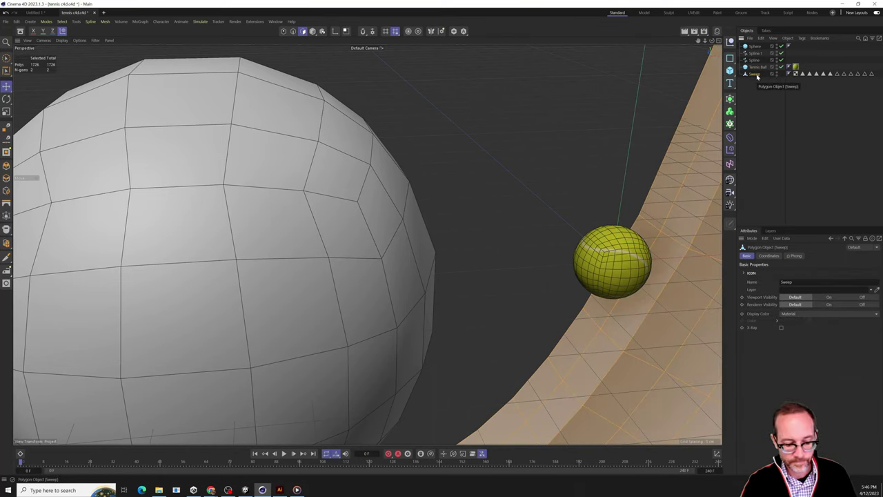
- Look through the project settings, including the Info, XRefs, Animation, Bullet, Simulation and To Do categories
left_click(762, 103)
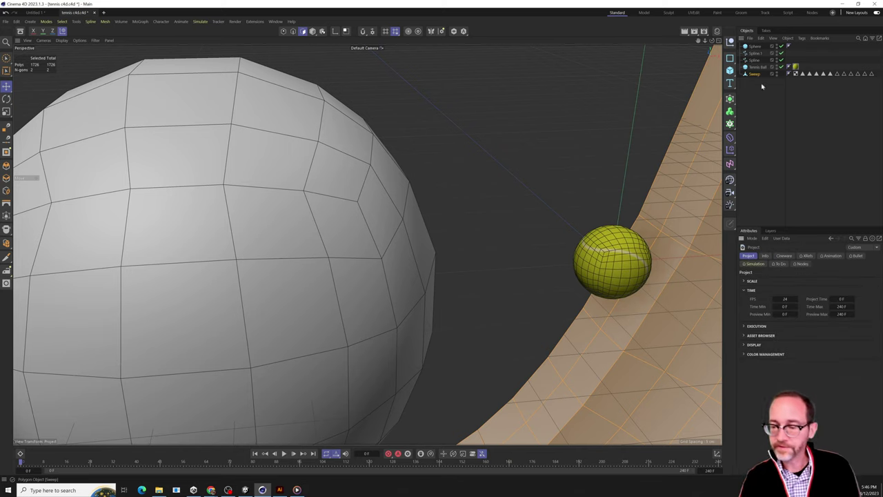
left_click(764, 255)
left_click(806, 256)
left_click(831, 256)
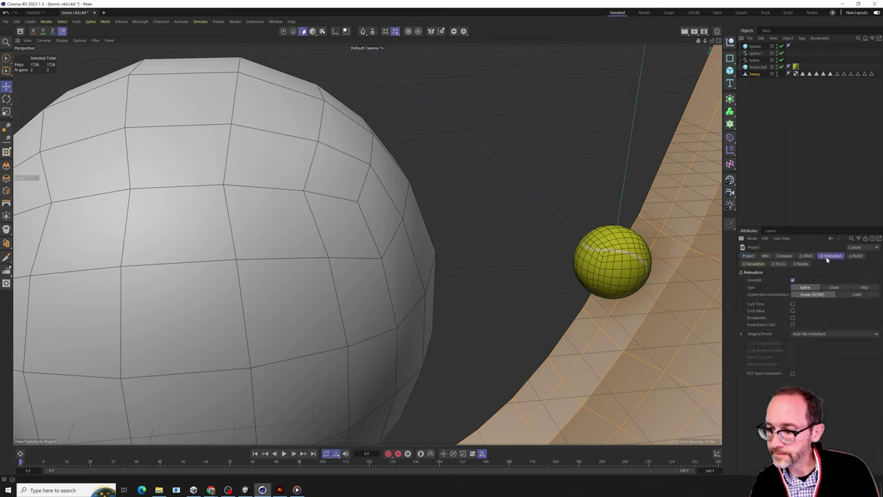
left_click(856, 256)
left_click(754, 264)
left_click(779, 264)
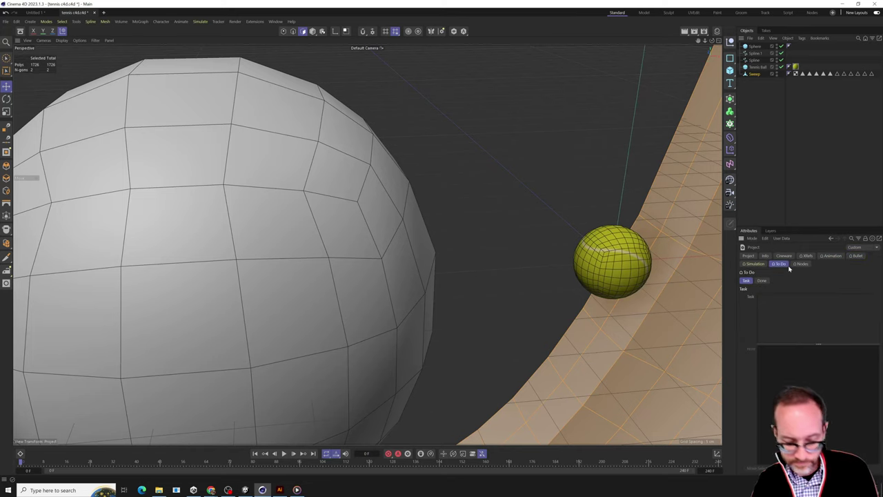
- Open the perspective viewport's Effects settings and examine the Reflections, Shadows, SSAO and Transparency options
key("shift+v")
left_click(867, 256)
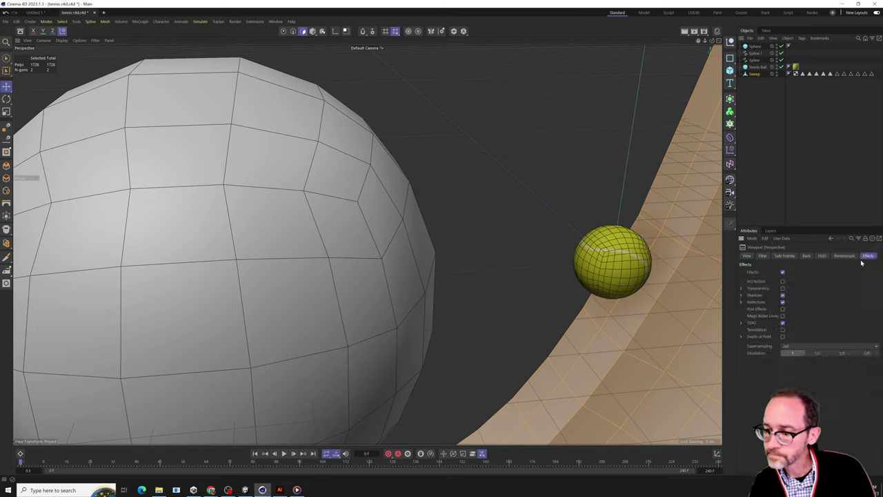
left_click(741, 303)
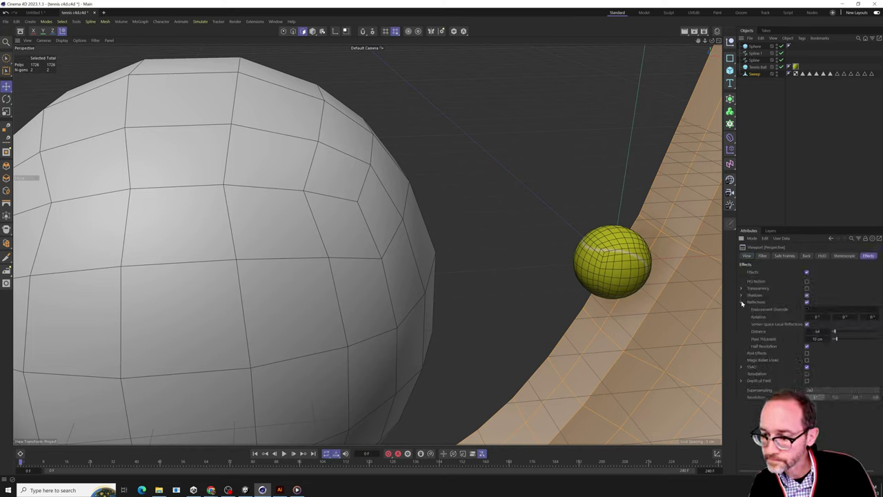
left_click(741, 296)
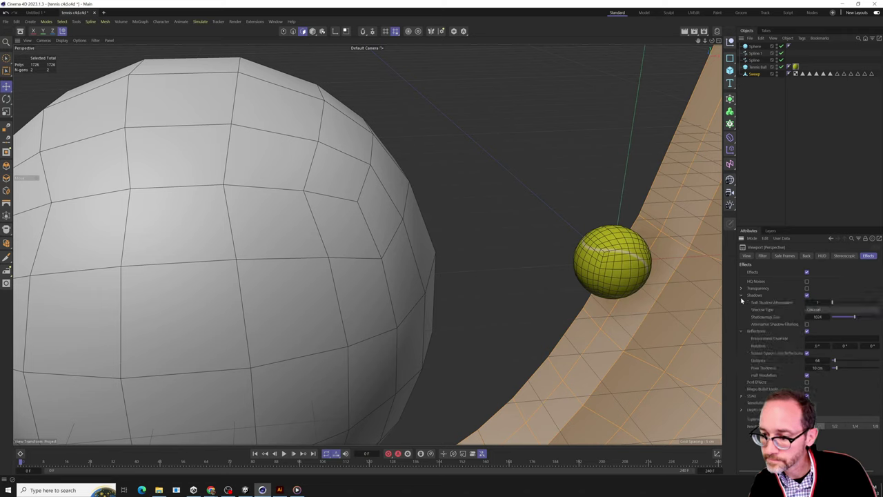
left_click(742, 396)
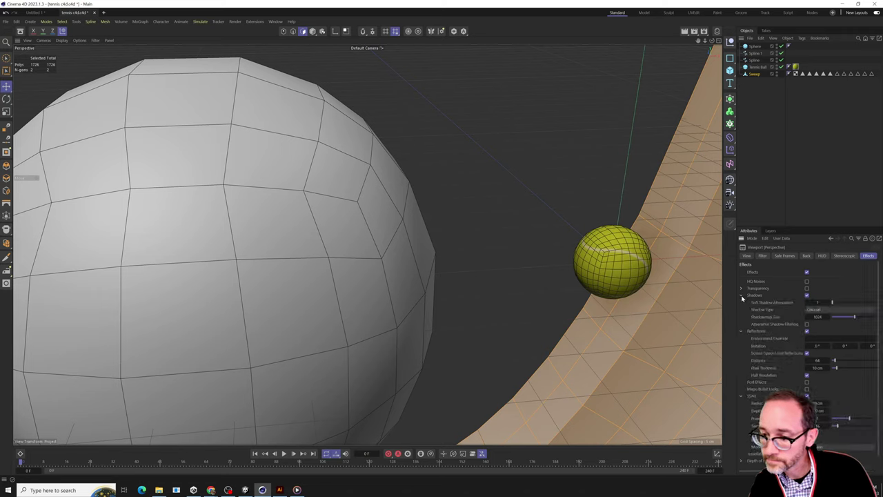
left_click(741, 289)
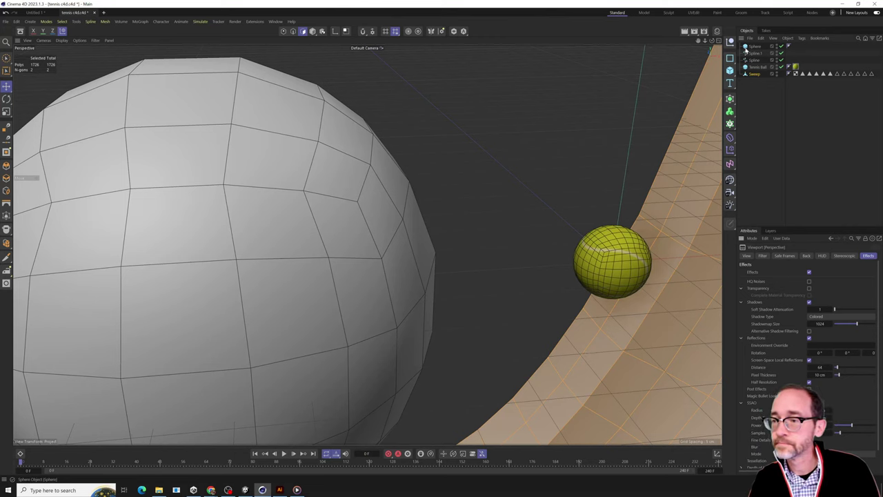
- Delete the Sphere, both splines and the Sweep from the scene, leaving only the Tennis Ball
left_click(753, 47)
left_click(754, 61, "shift")
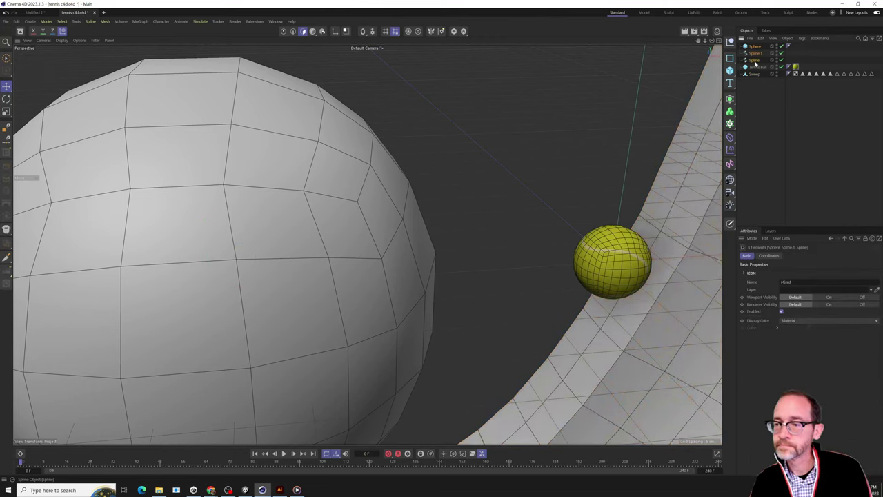
key("Delete")
left_click(753, 54)
key("Delete")
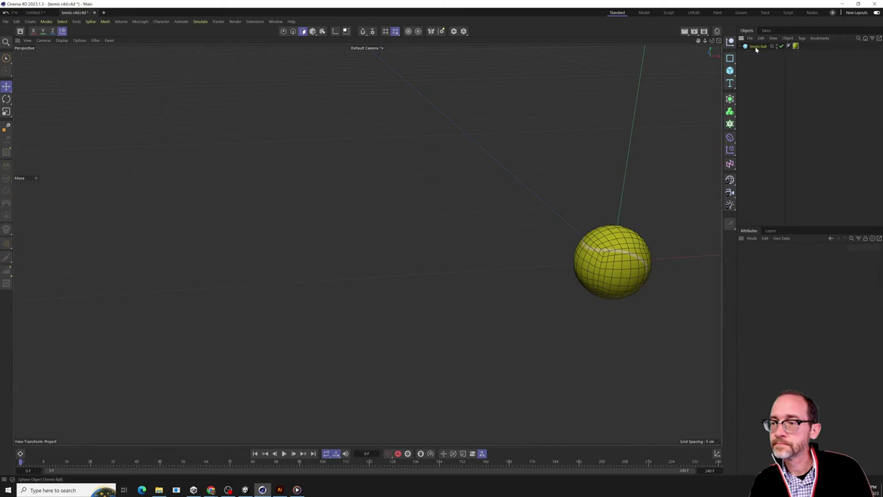
- Select the Tennis Ball object and look through the file and edit commands available for it
left_click(755, 46)
left_click(750, 38)
left_click(759, 40)
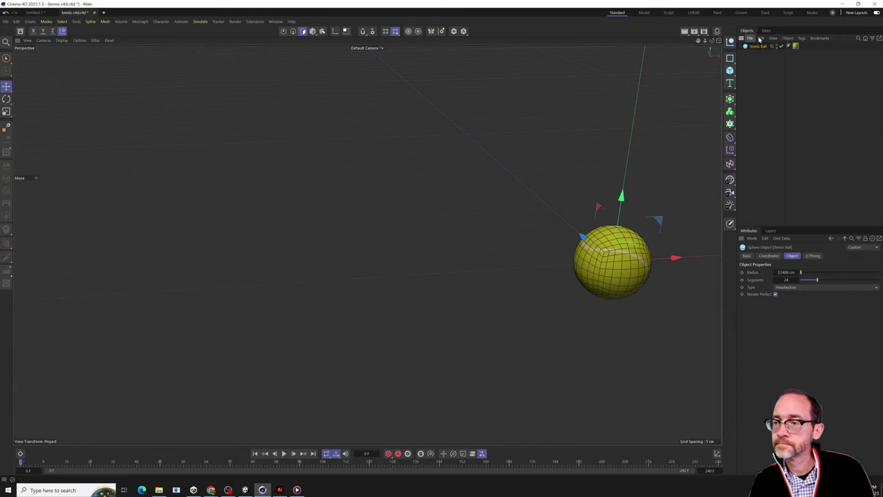
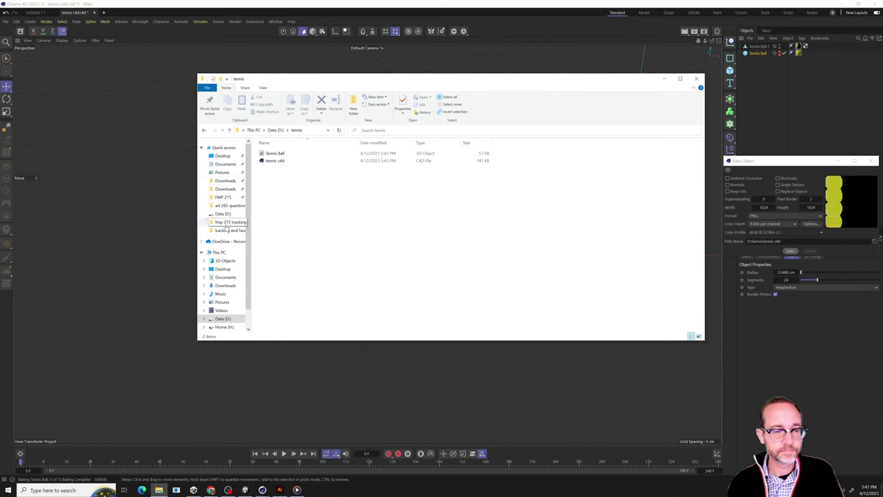
- Check the contents of the tennis folder on the Data (D:) drive and return to the drive's root
left_click(224, 214)
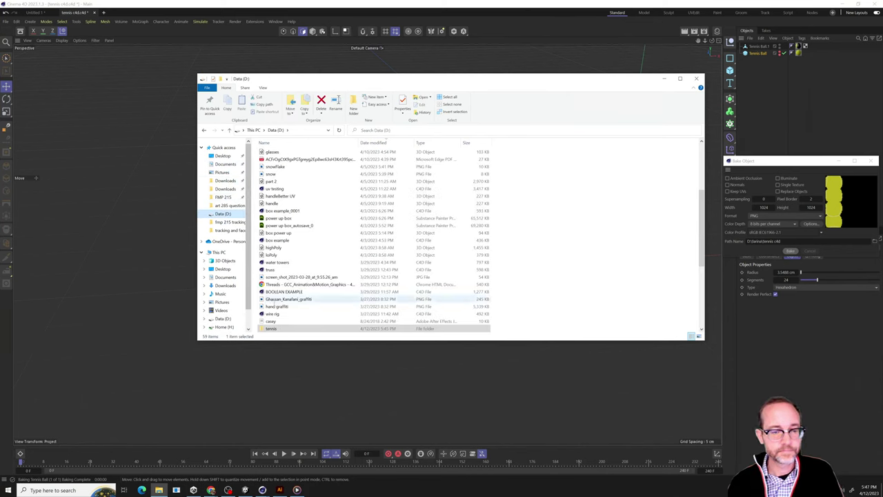
left_click(272, 329)
double_click(271, 328)
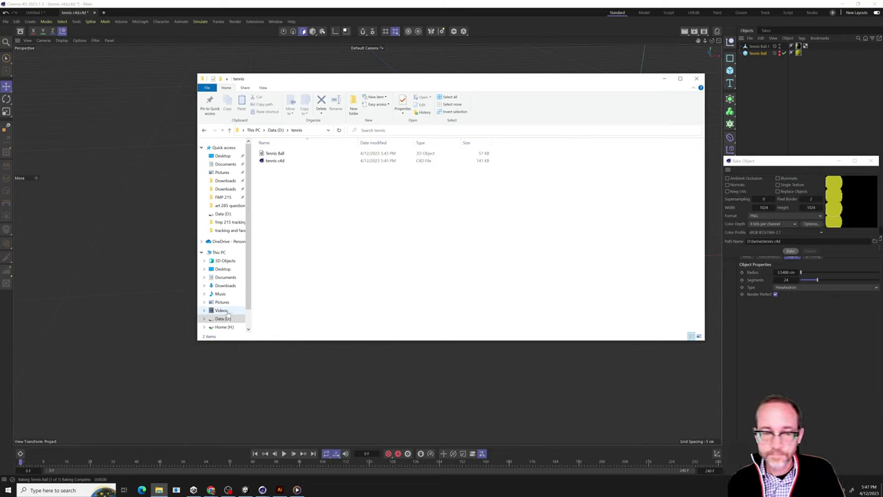
left_click(204, 130)
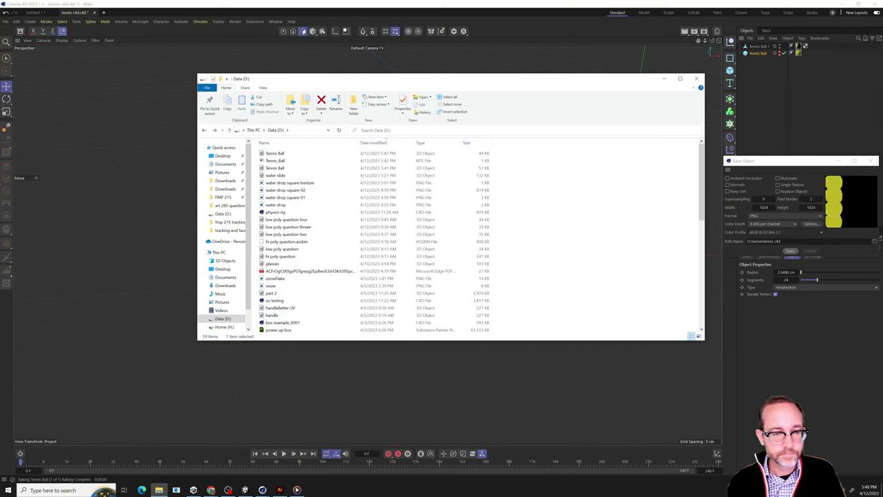
- Open the tex folder of the tennis c4d project saved inside the farina folder on the D: drive
scroll(293, 307, "down", 10)
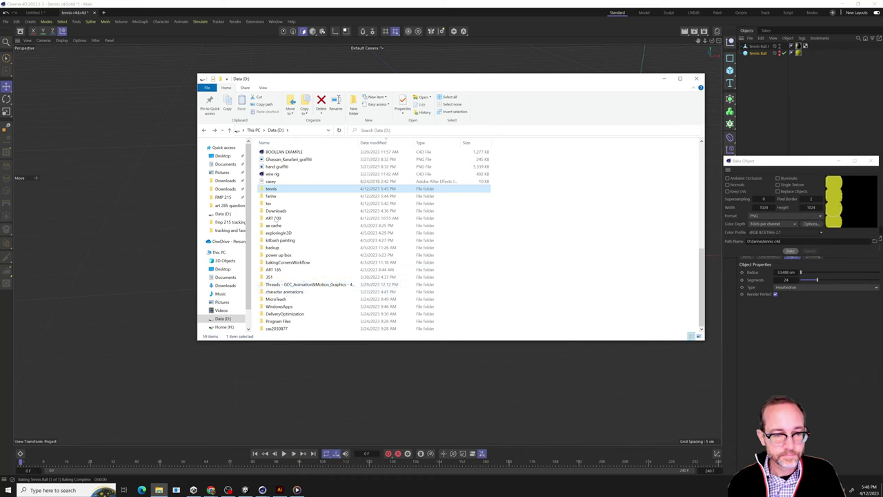
double_click(276, 196)
scroll(310, 284, "down", 18)
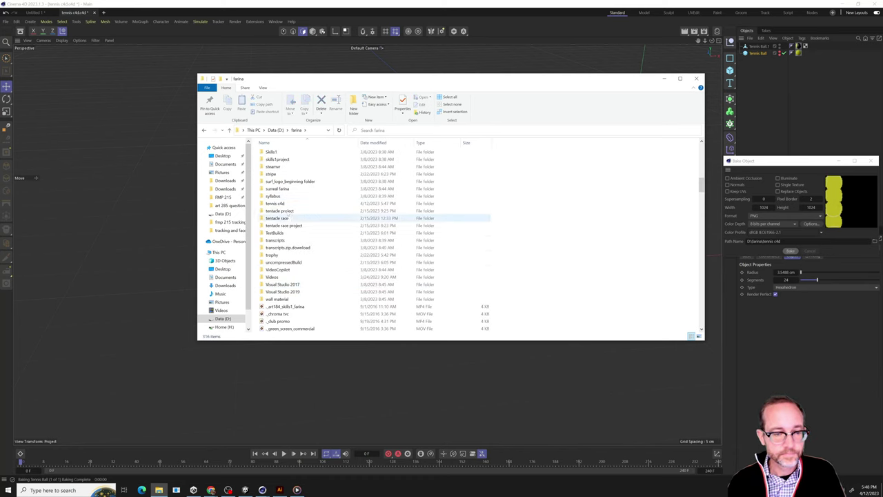
double_click(275, 203)
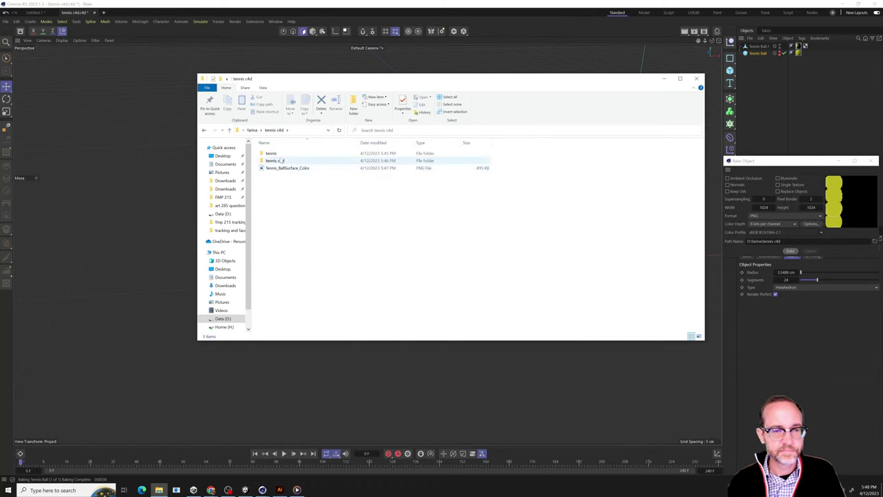
double_click(275, 160)
double_click(274, 153)
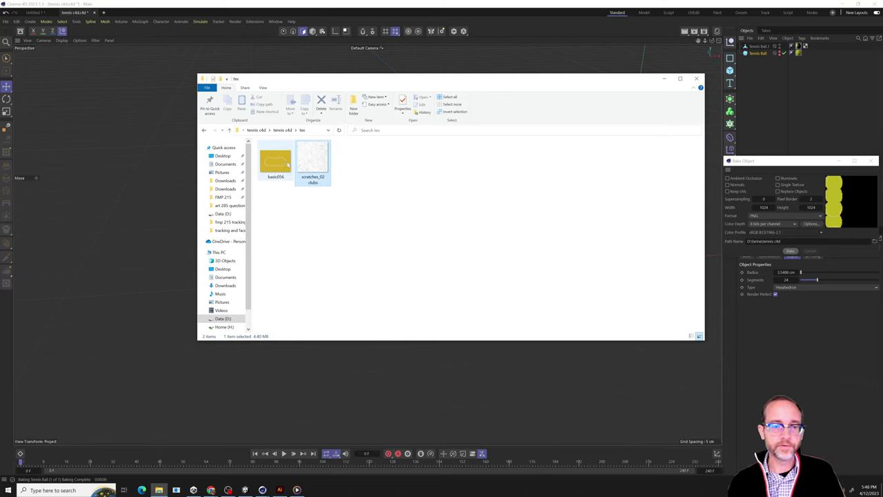
- Import the basic056 and scratches_02 clubs images into the Assets folder of the open Unity project and close the file window
left_click(310, 162)
left_click(276, 162)
left_click(304, 176)
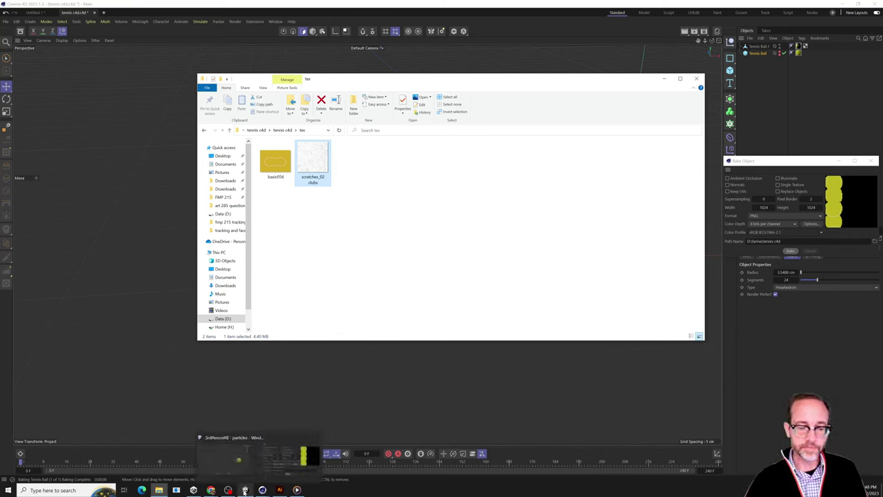
mouse_move(245, 490)
left_click(247, 464)
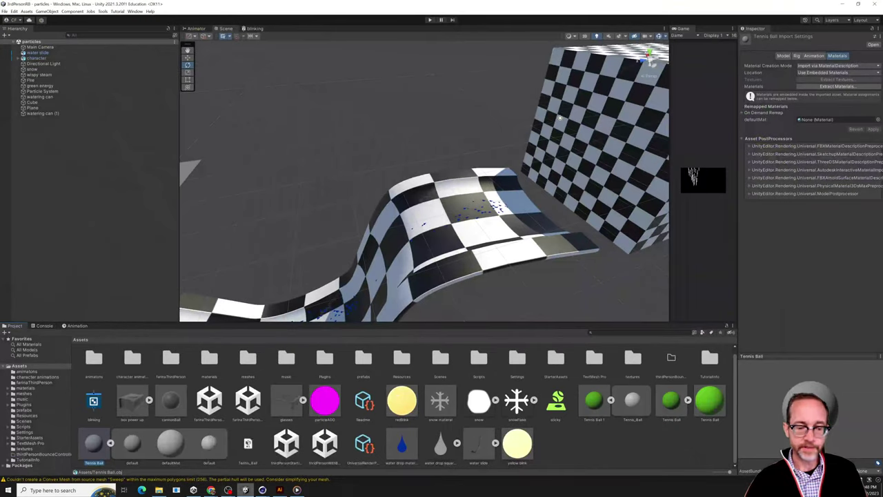
left_click(158, 490)
left_click(275, 160)
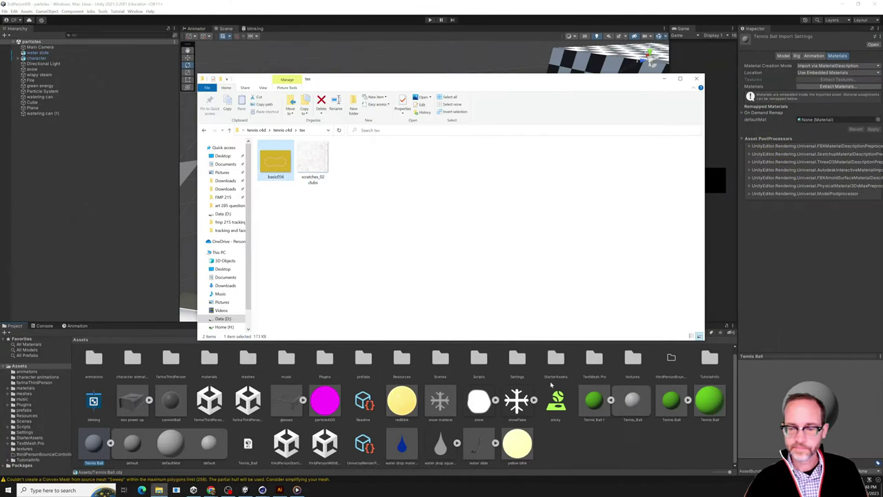
left_click_drag(570, 453, 573, 453)
left_click_drag(312, 162, 610, 455)
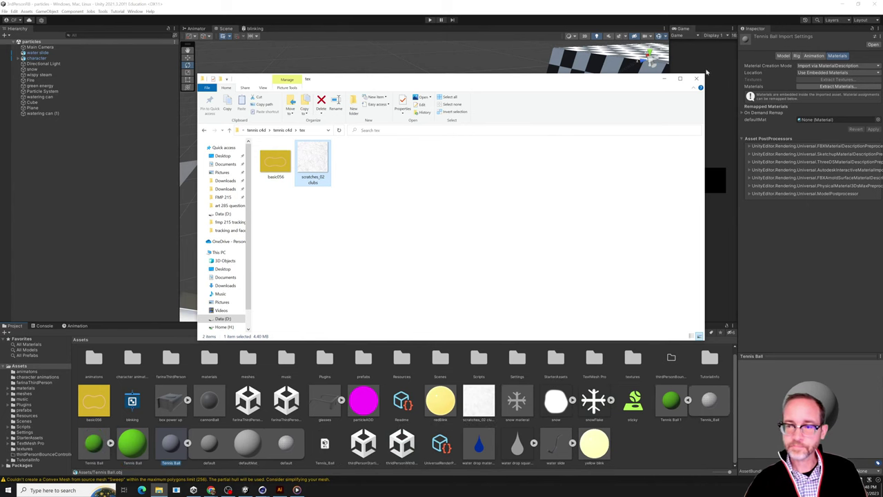
left_click(696, 80)
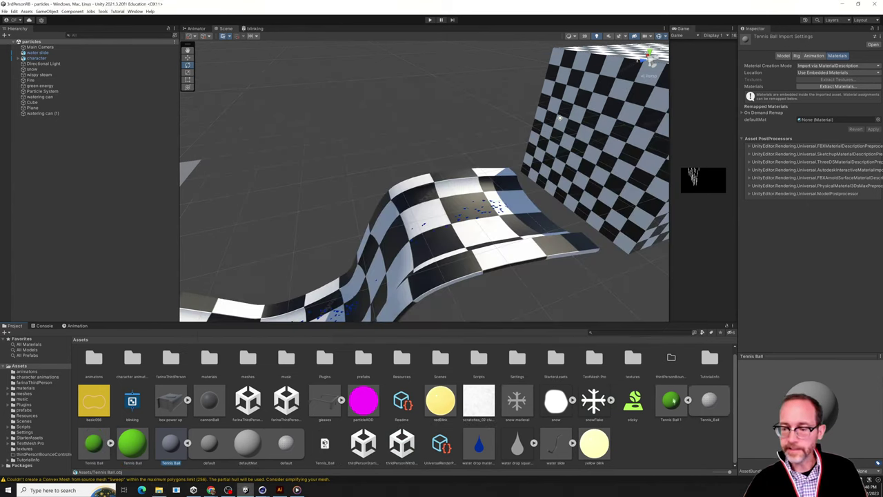
- Delete the Tennis Ball.fbx and Tennis Ball.obj model assets from the project, keeping Tennis Ball 1
left_click(674, 404)
right_click(101, 455)
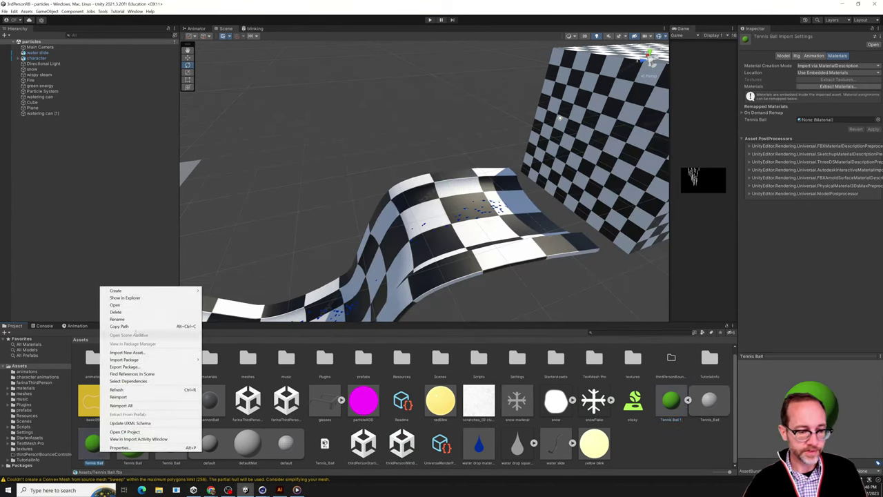
left_click(116, 312)
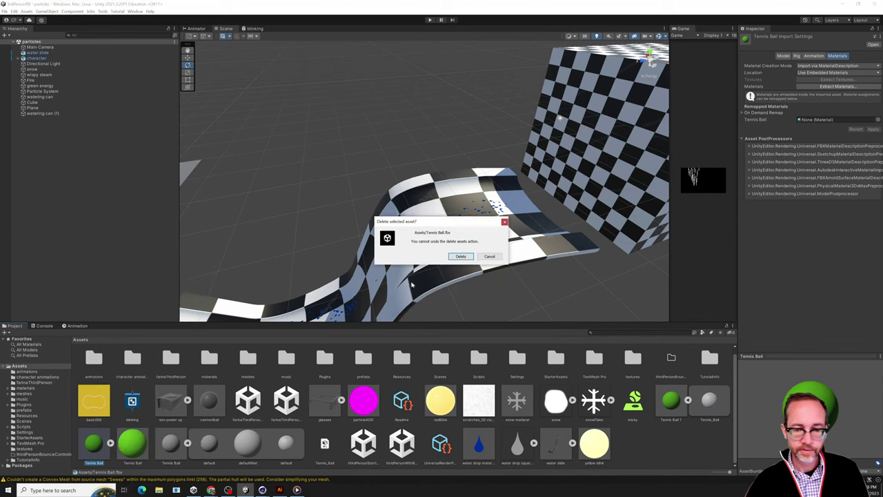
left_click(456, 256)
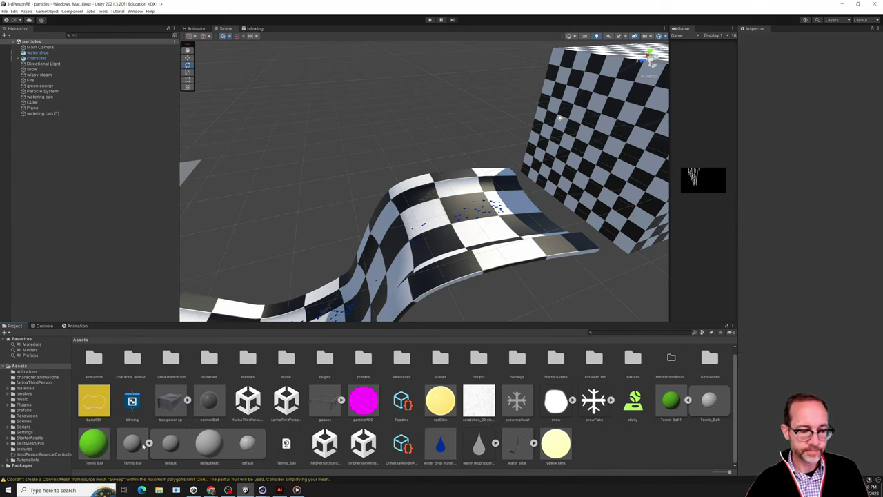
right_click(131, 448)
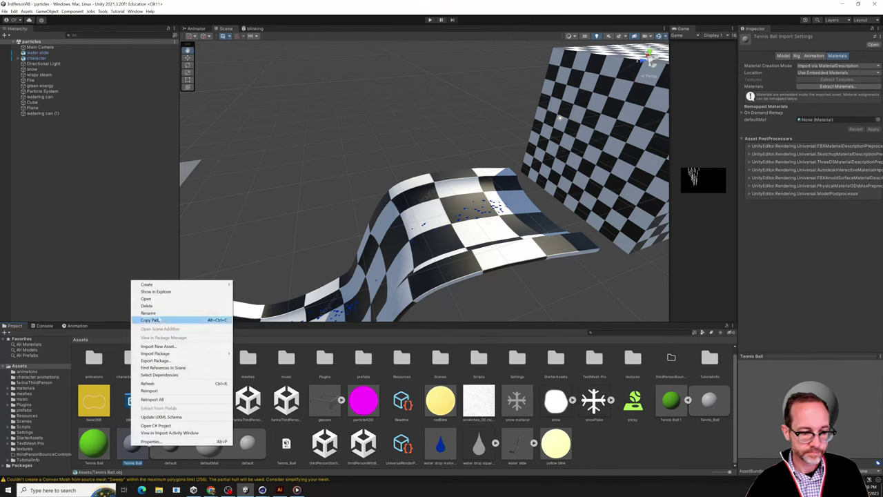
left_click(156, 307)
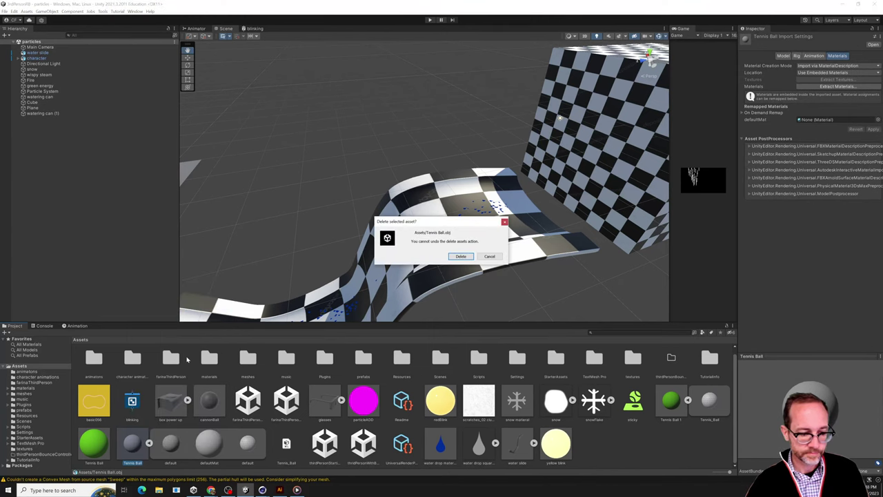
left_click(460, 256)
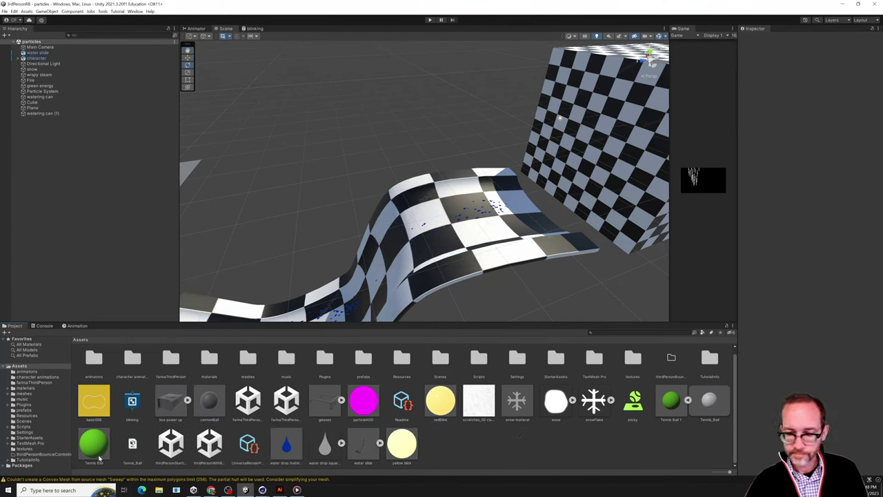
- Delete the green Tennis Ball.mat material from the project's assets
right_click(99, 457)
left_click(131, 316)
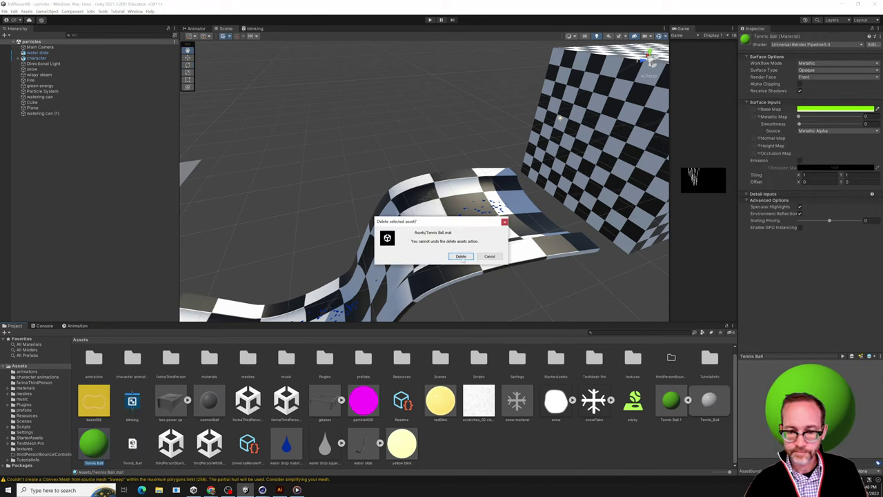
left_click(461, 256)
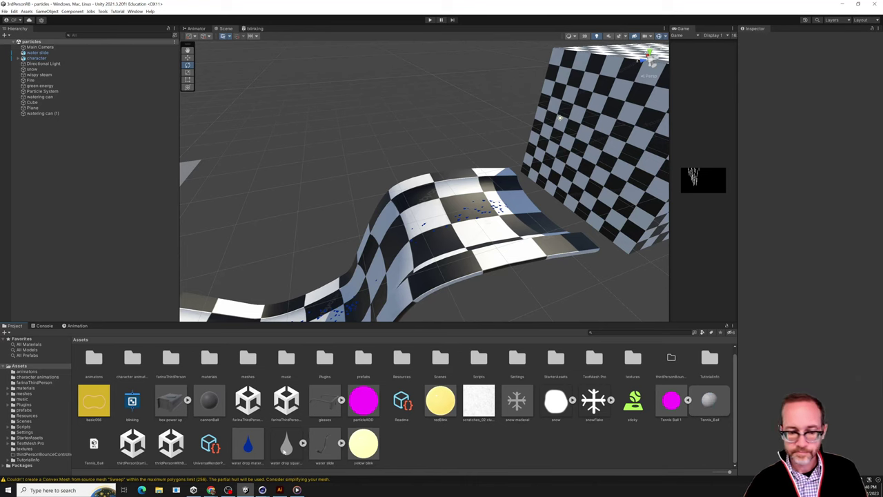
- Place the Tennis Ball 1 model in the scene near the upper end of the checkered slide and frame it
left_click_drag(679, 404, 377, 178)
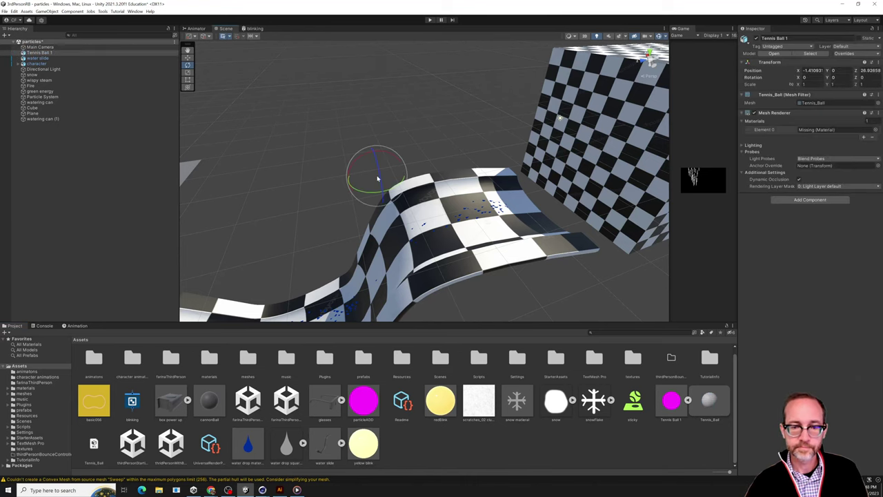
scroll(376, 184, "up", 5)
middle_click_drag(258, 167, 465, 194)
left_click_drag(466, 194, 441, 193, "alt")
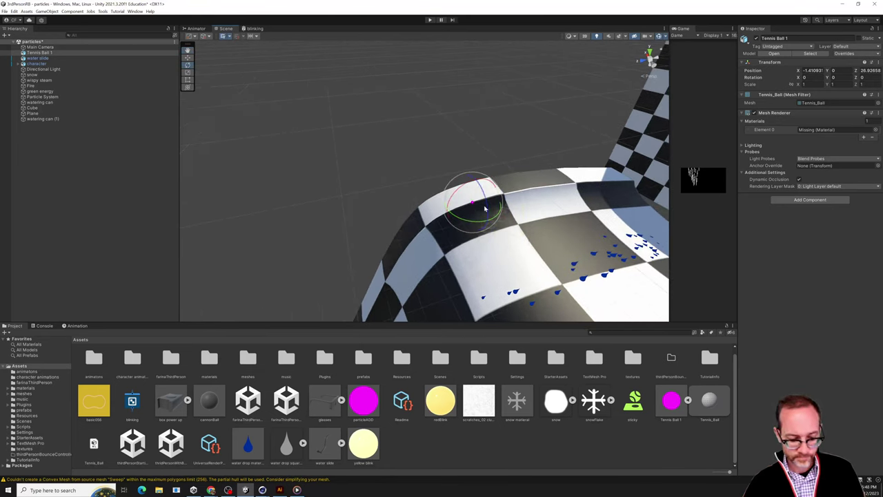
key("f")
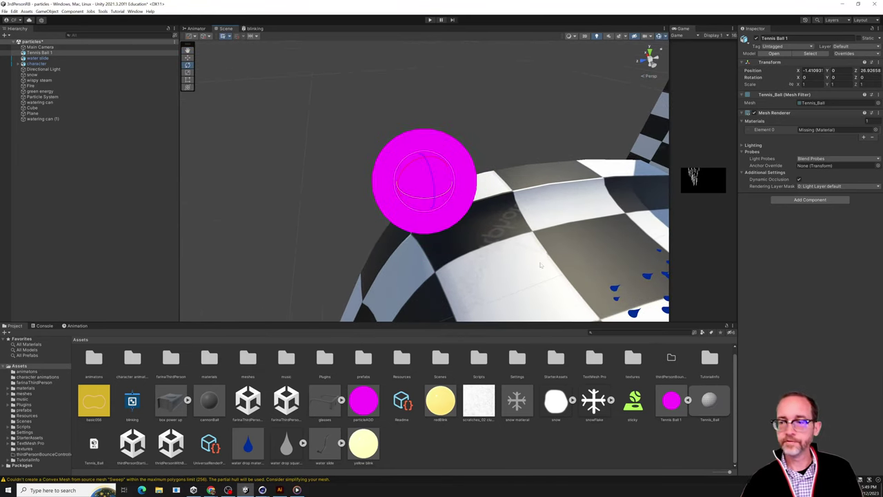
- Create a new material named tennis and apply it to the ball in the scene
right_click(424, 446)
mouse_move(455, 282)
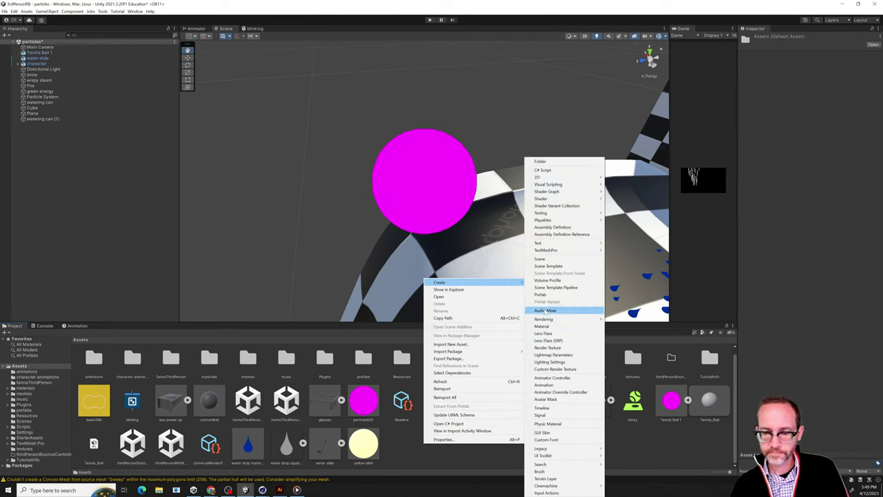
left_click(587, 326)
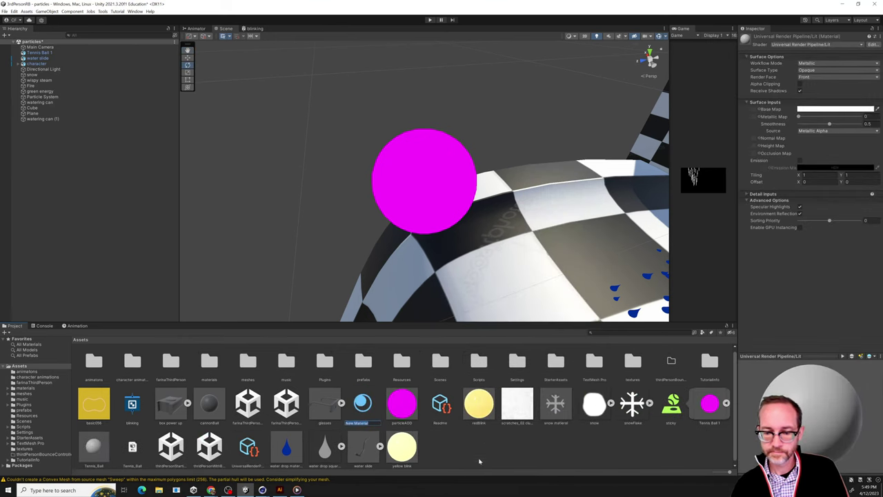
type("t")
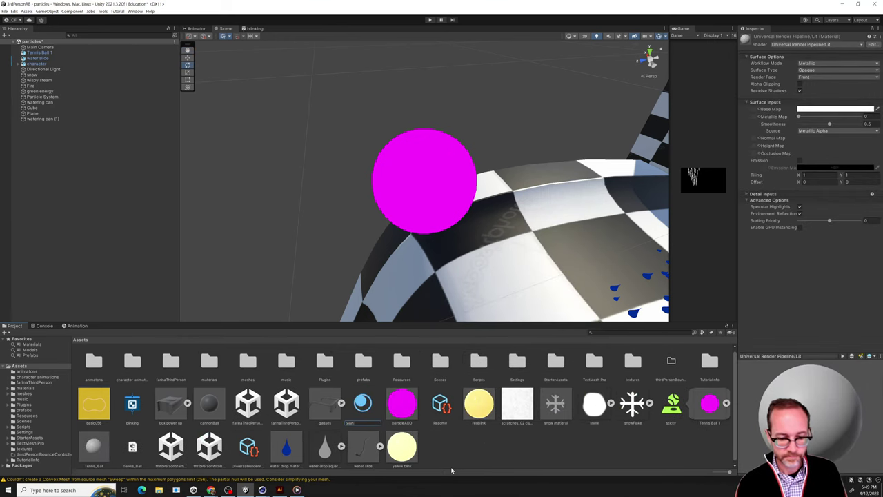
type("ennis")
key("Return")
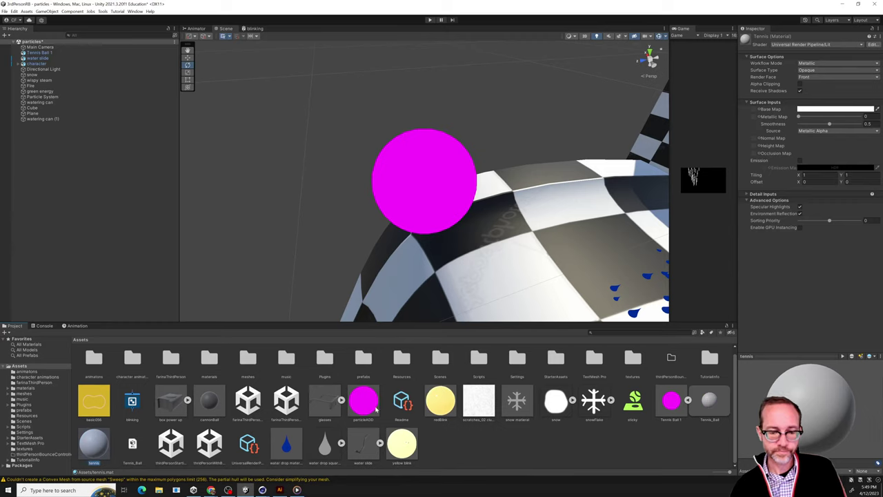
left_click_drag(93, 451, 397, 216)
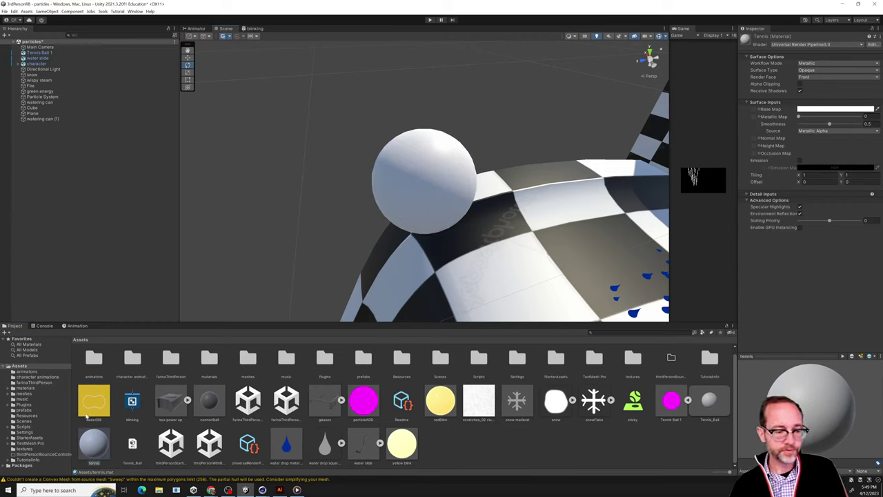
- Assign the basic056 texture as the tennis material's base map and inspect the ball's seam up close
left_click_drag(86, 414, 753, 110)
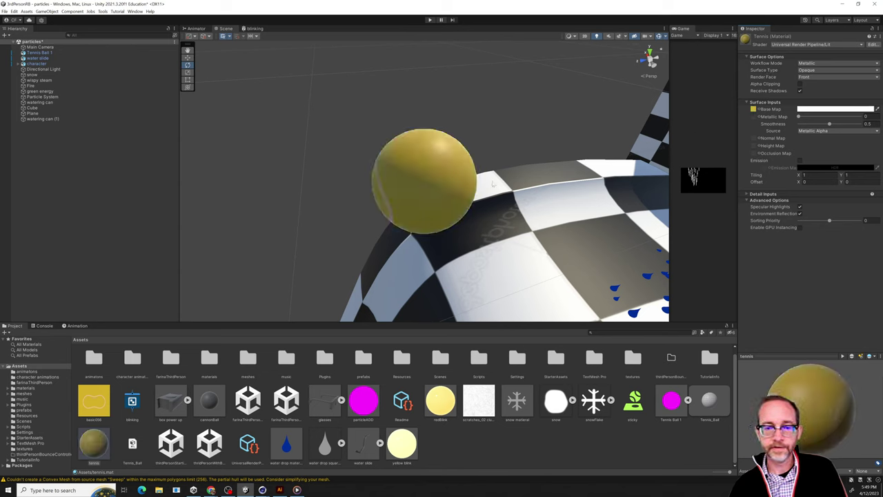
left_click_drag(374, 204, 160, 218, "alt")
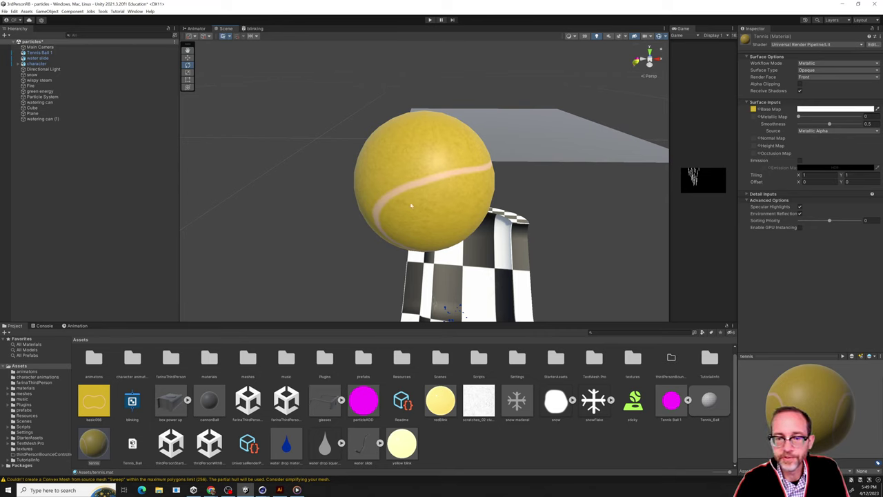
scroll(412, 204, "up", 2)
left_click_drag(444, 183, 416, 116, "alt")
scroll(416, 116, "up", 3)
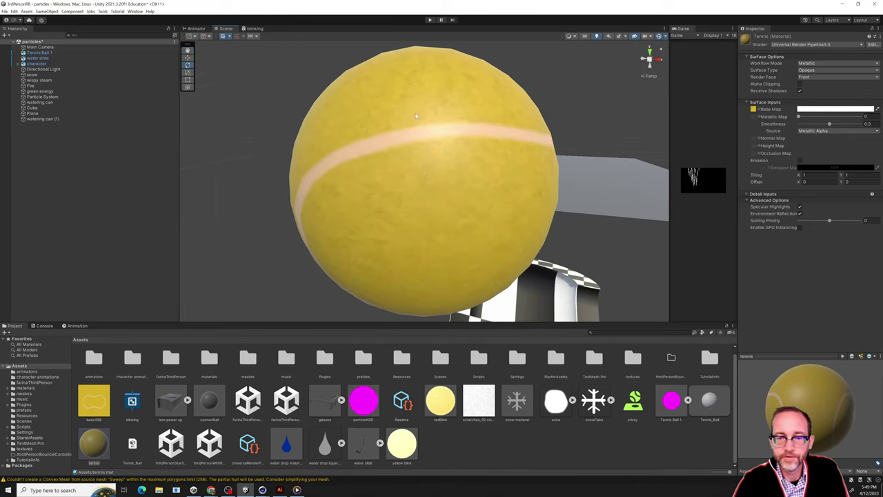
- Assign the scratches_02 clubs texture as the tennis material's metallic map and set Smoothness to 0
left_click_drag(485, 408, 749, 121)
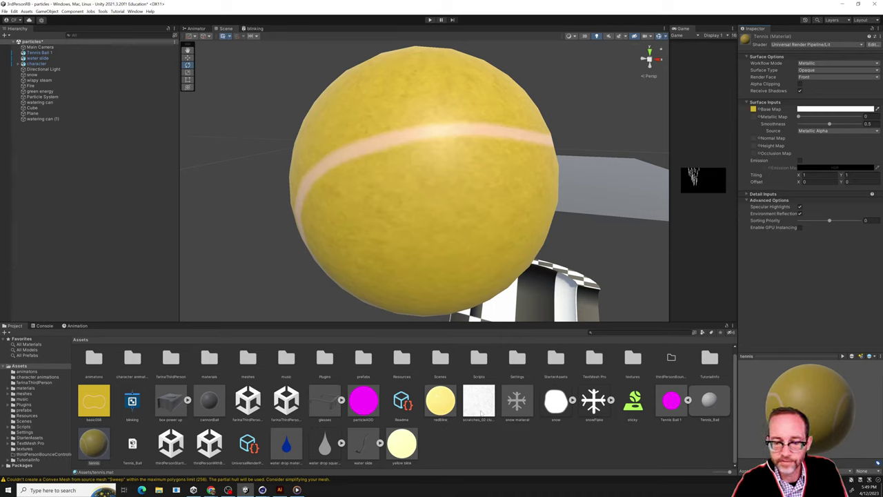
left_click_drag(480, 413, 755, 117)
left_click_drag(441, 172, 517, 179, "alt")
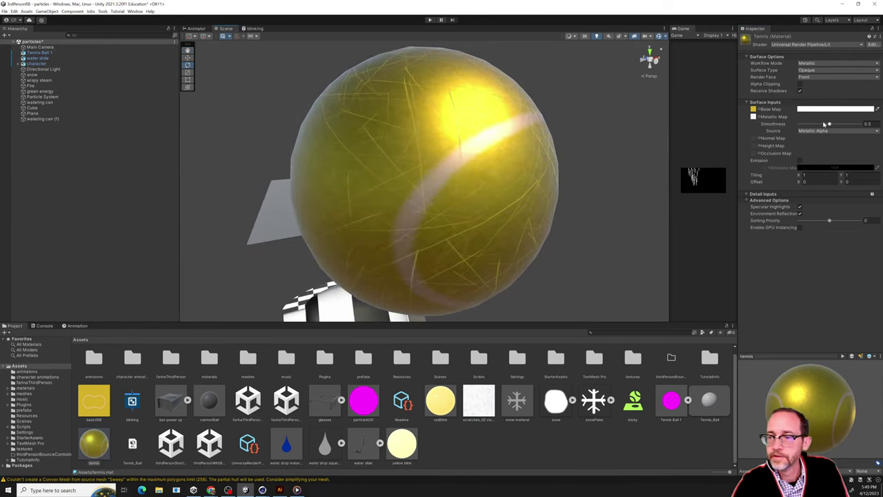
left_click_drag(825, 124, 799, 124)
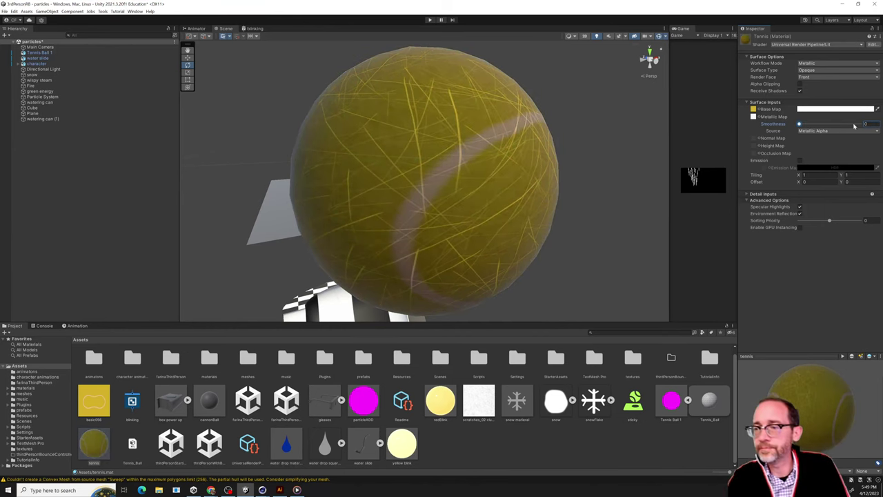
- Set the tennis material's metallic map texture to None and inspect the ball from a slightly higher angle
left_click(753, 117)
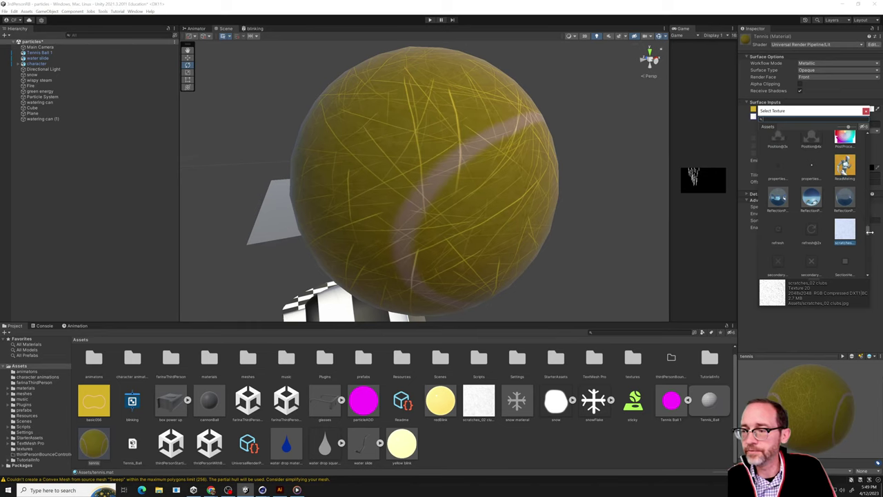
scroll(814, 200, "up", 5)
left_click(784, 149)
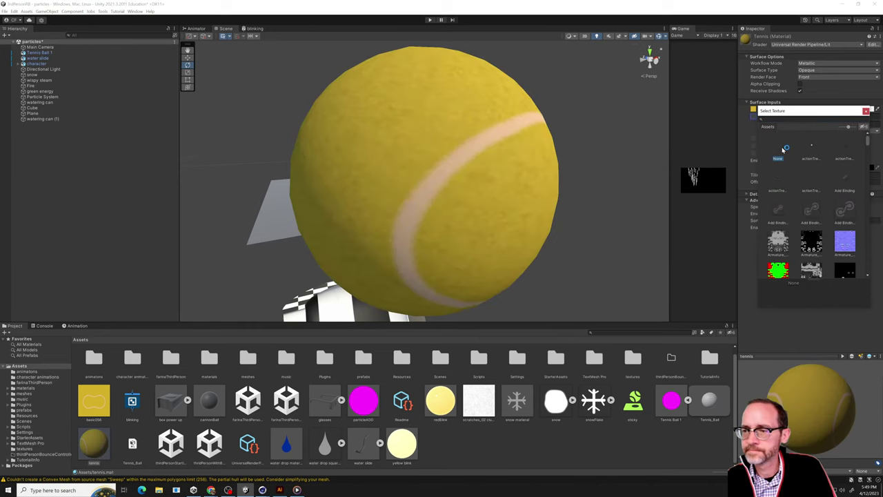
left_click(866, 111)
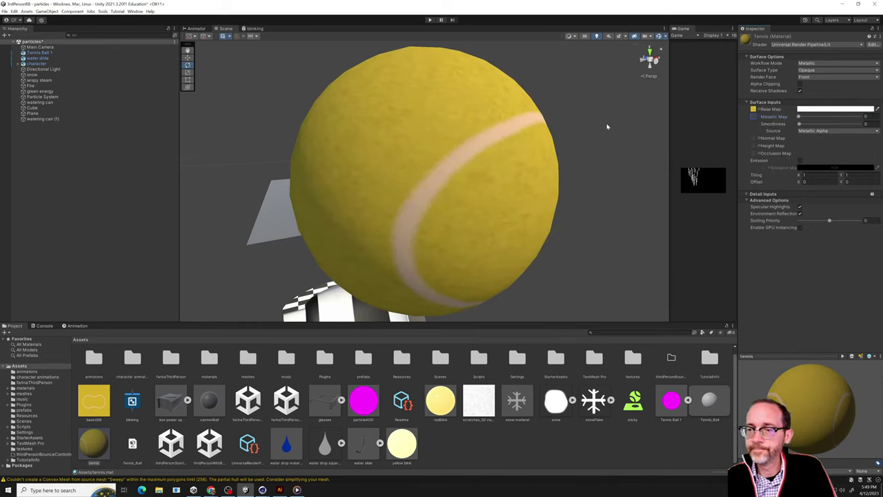
left_click_drag(559, 150, 497, 186, "alt")
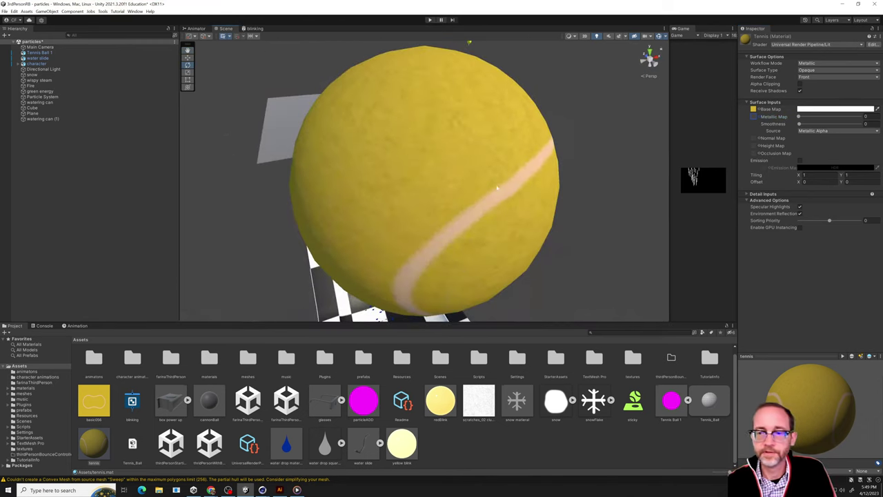
- Create a URP Lit Shader Graph named tennis in the Assets folder
left_click(489, 453)
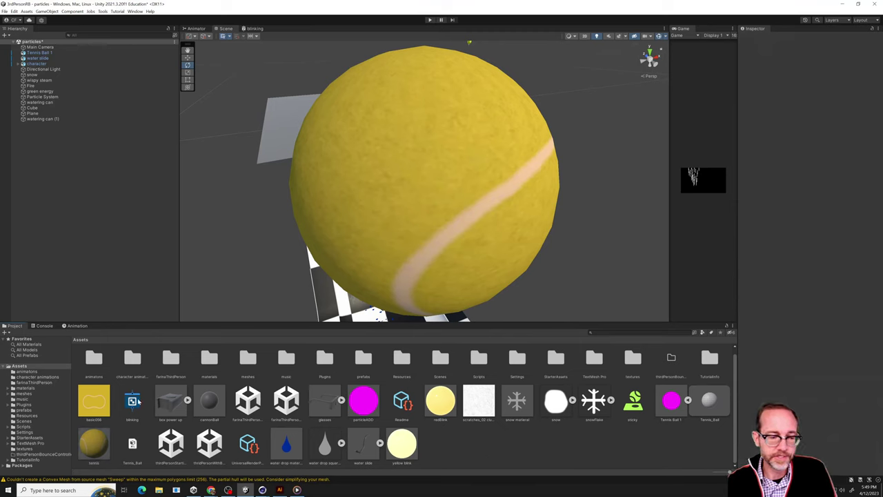
left_click(138, 406)
right_click(452, 453)
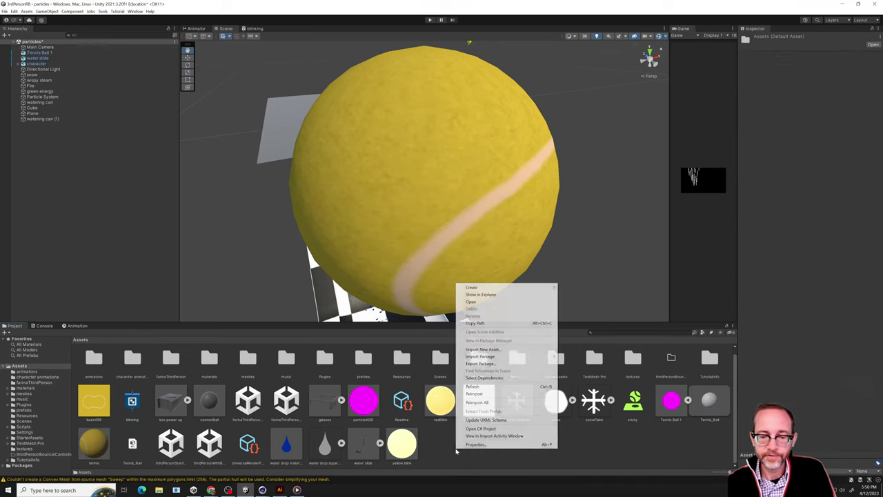
mouse_move(536, 294)
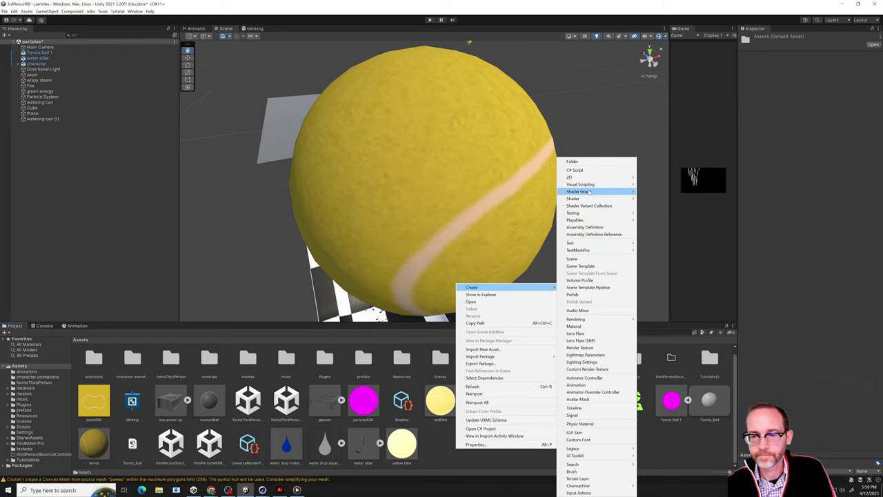
mouse_move(580, 191)
mouse_move(648, 192)
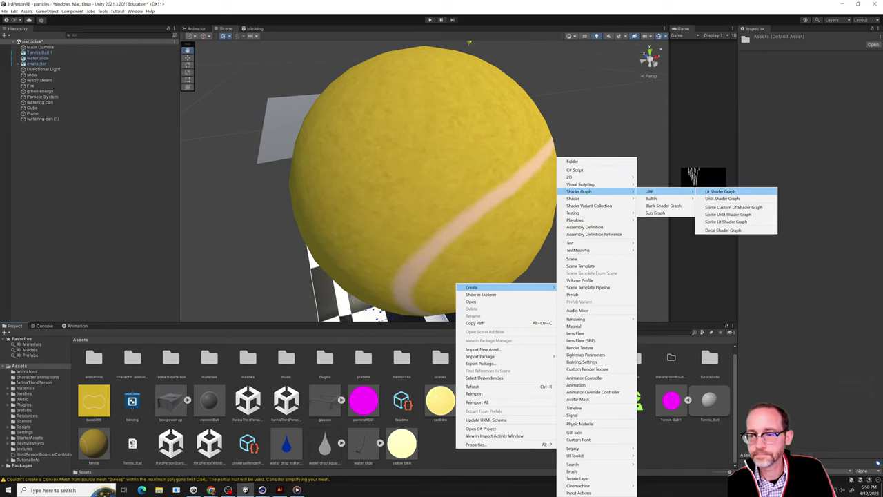
left_click(717, 191)
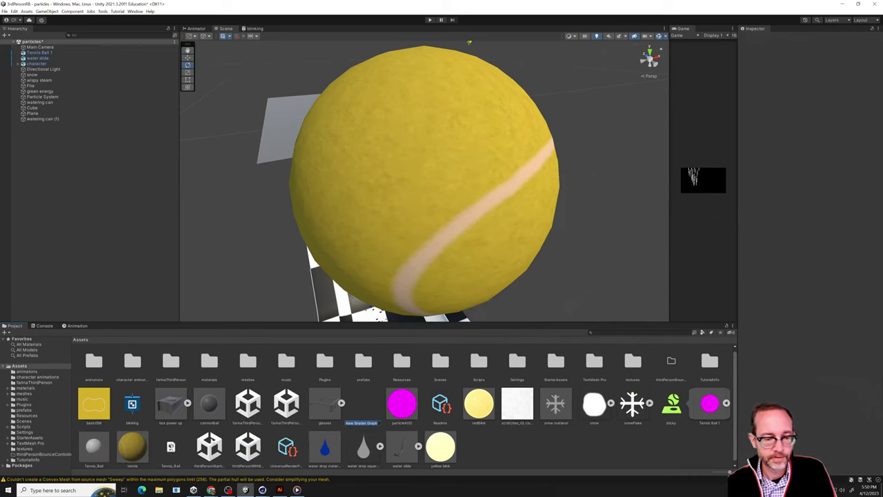
type("tennis")
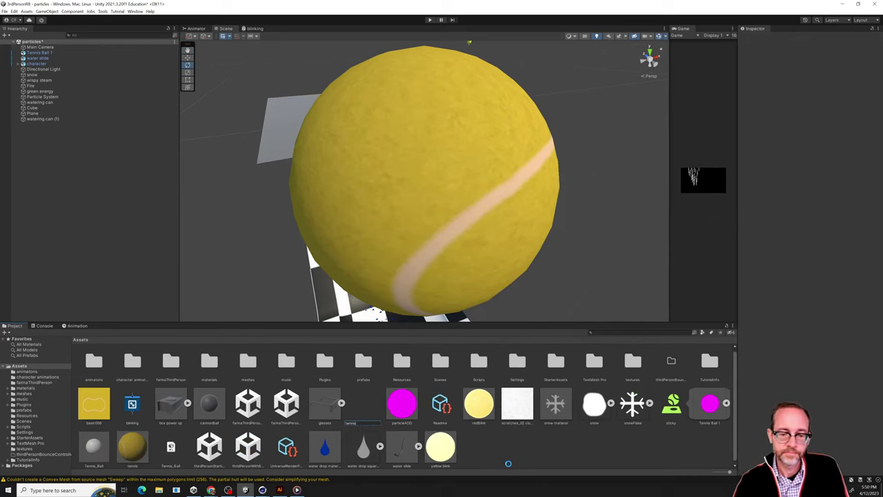
key("Return")
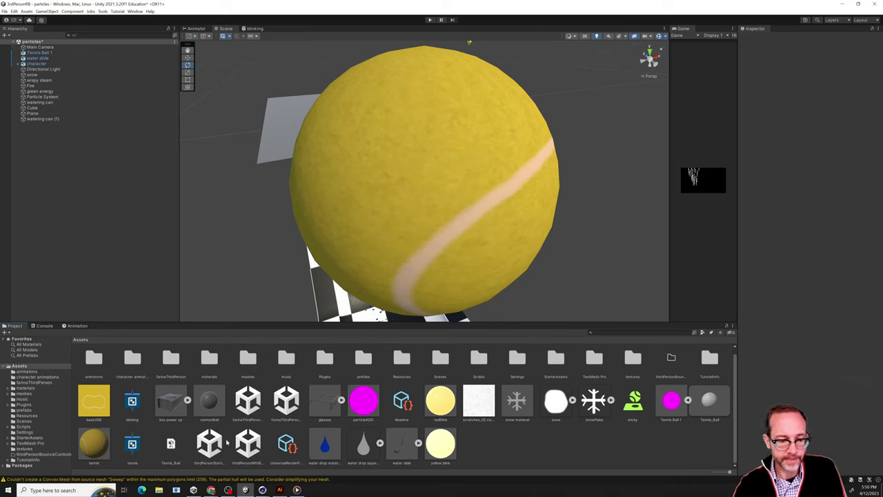
- Set the tennis material's shader to the tennis shader graph
left_click(83, 444)
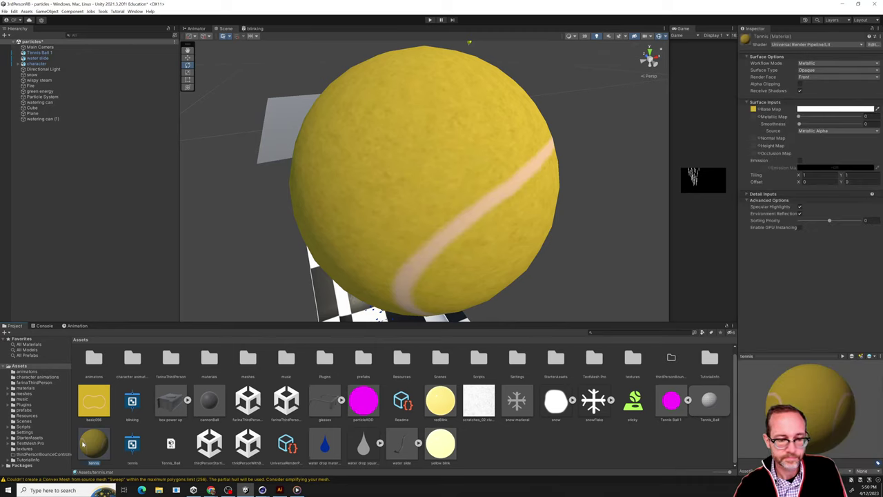
left_click(774, 45)
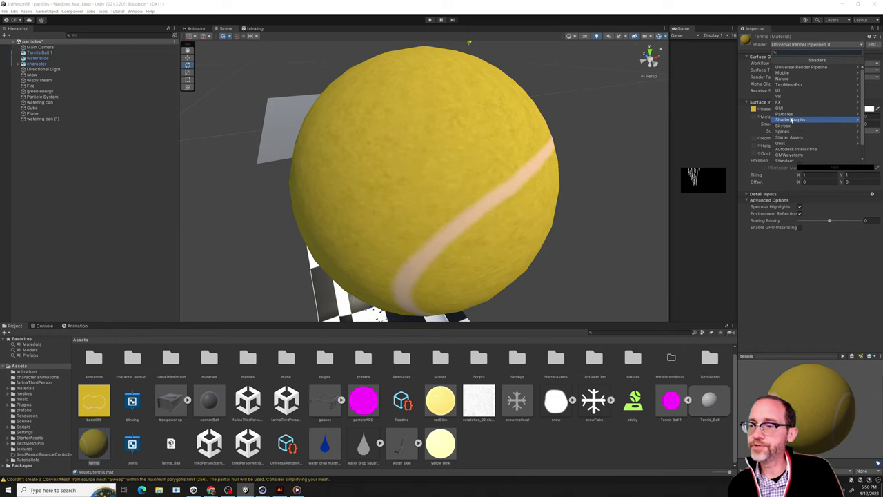
left_click(791, 120)
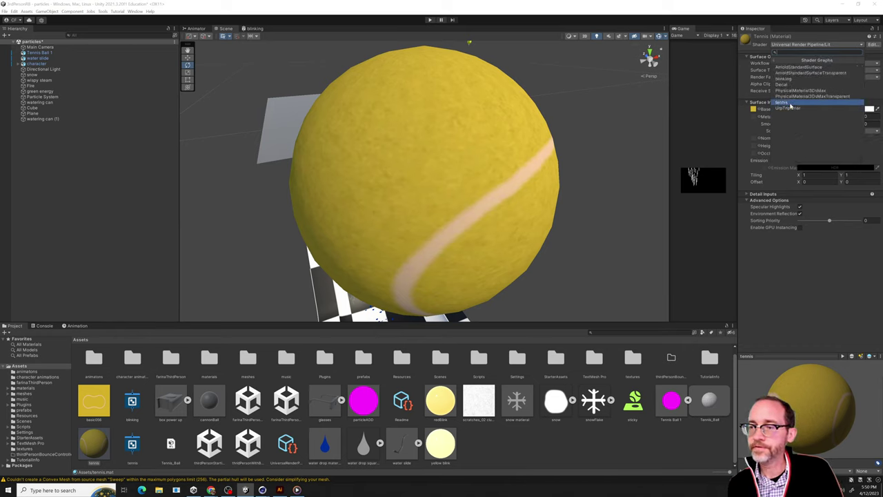
left_click(790, 104)
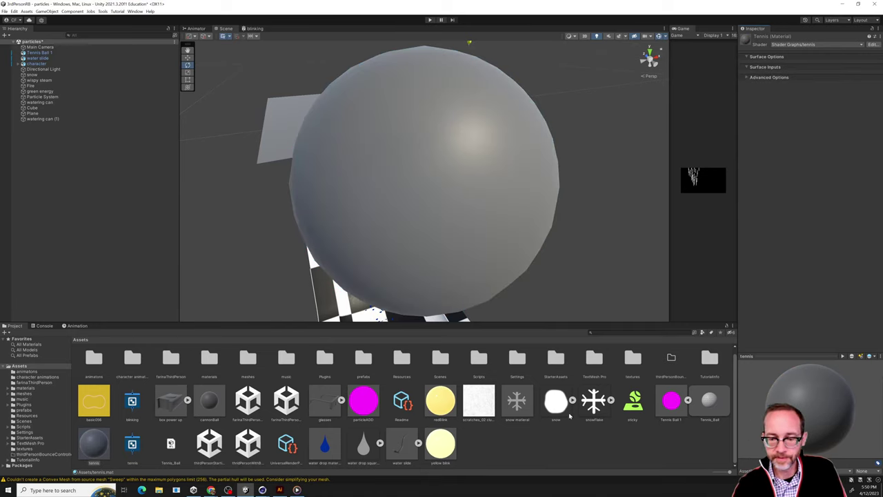
- Open the tennis shader graph for editing and add the basic056 texture to it as a Sample Texture 2D node
left_click(132, 443)
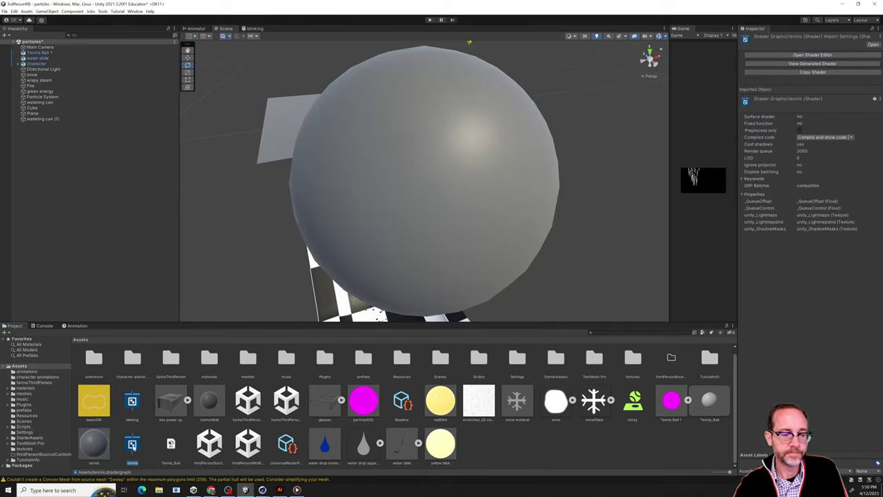
double_click(133, 443)
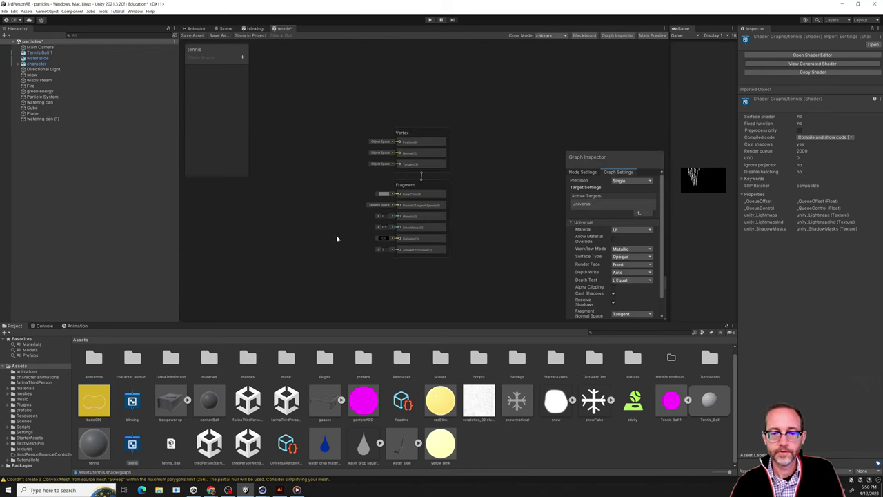
key("super")
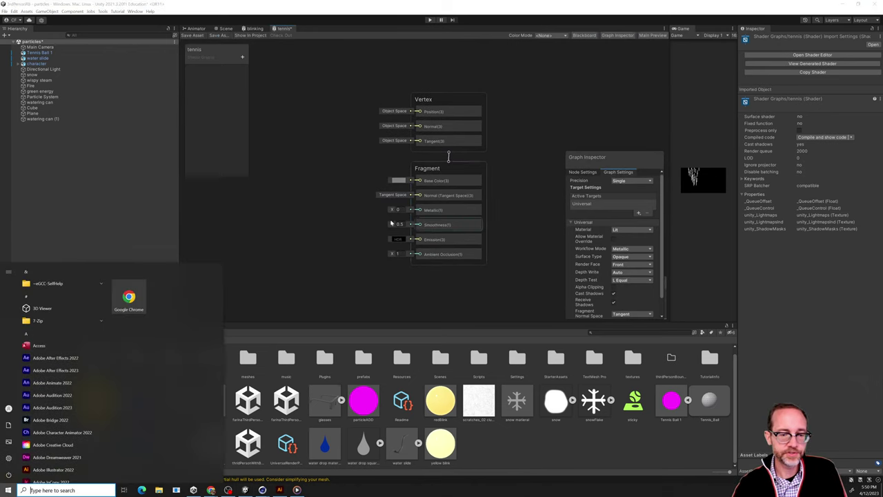
key("super")
left_click_drag(93, 400, 276, 123)
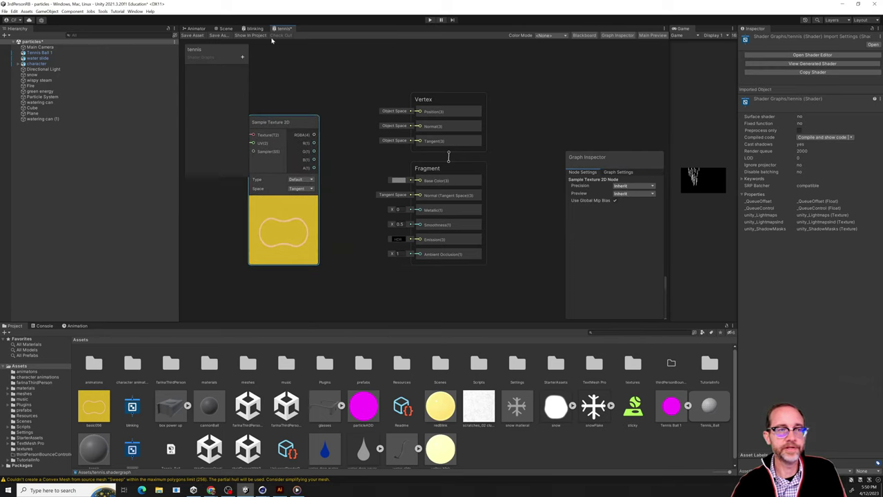
- Dock the tennis shader graph in a widened pane beside the Scene view and reapply the tennis material to the ball
left_click_drag(282, 29, 188, 51)
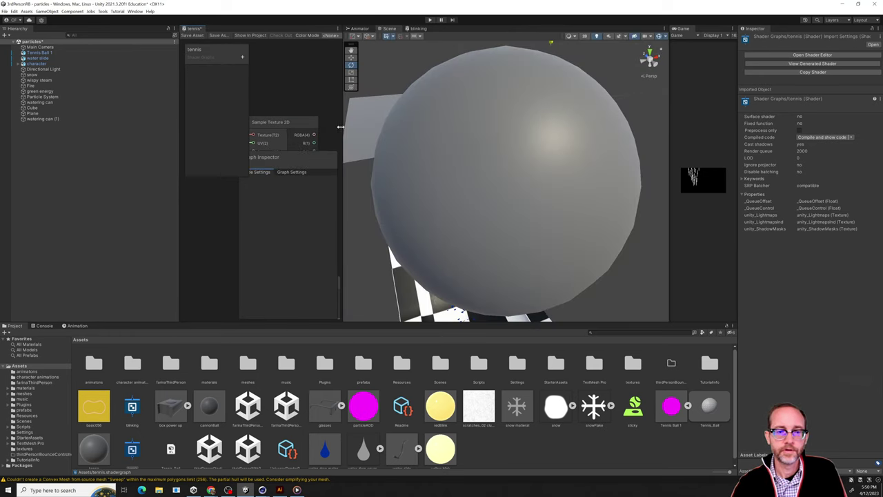
left_click_drag(340, 126, 474, 126)
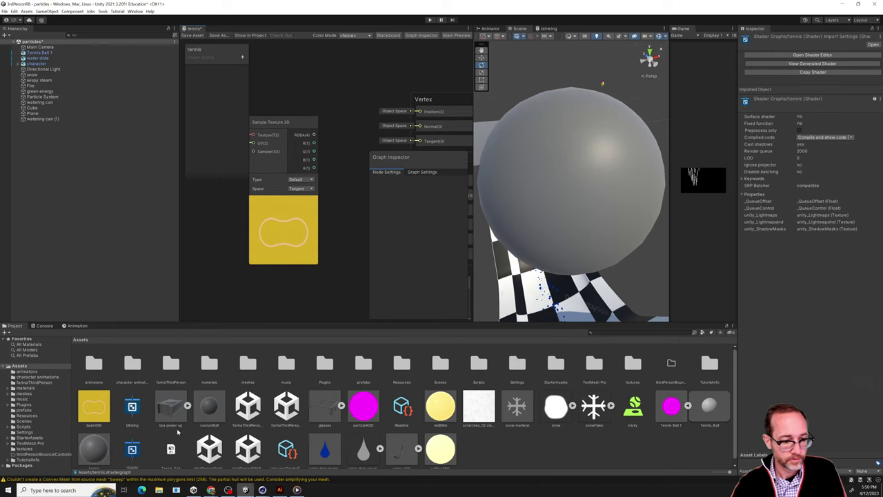
scroll(168, 435, "down", 1)
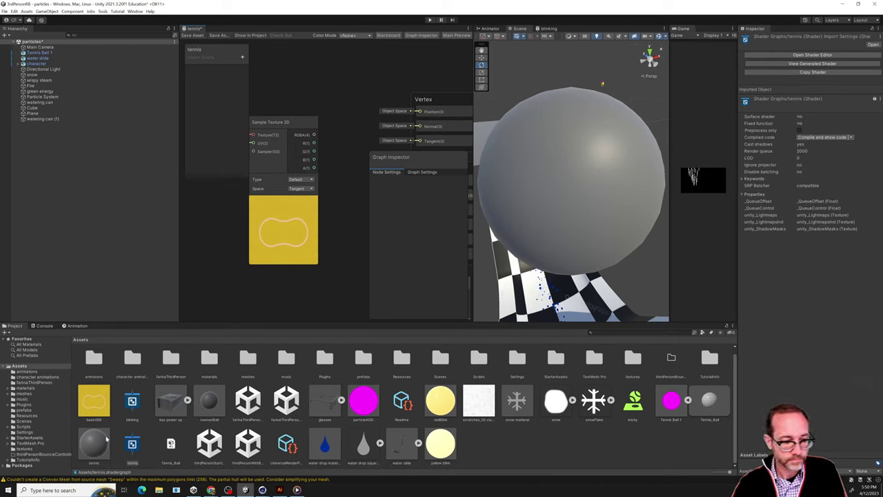
left_click_drag(99, 441, 575, 140)
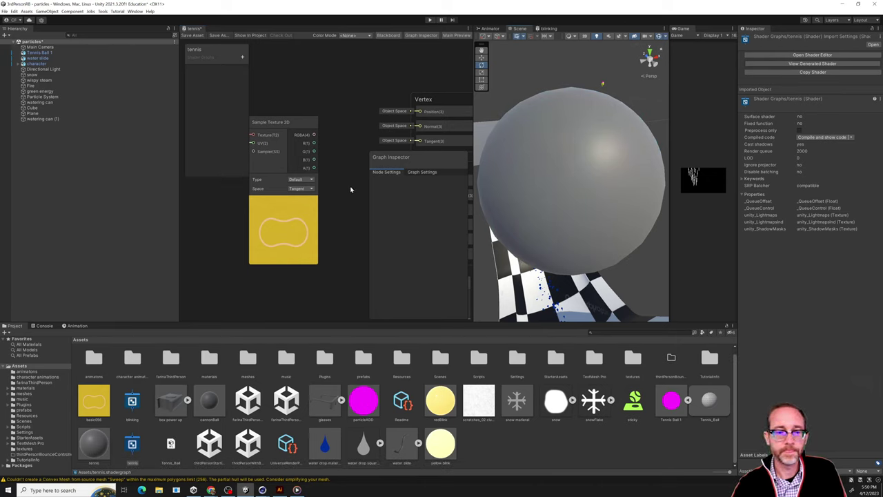
- Move the Graph Inspector off the Fragment block, connect the texture node's RGBA output to Base Color, and save the graph
scroll(353, 180, "down", 2)
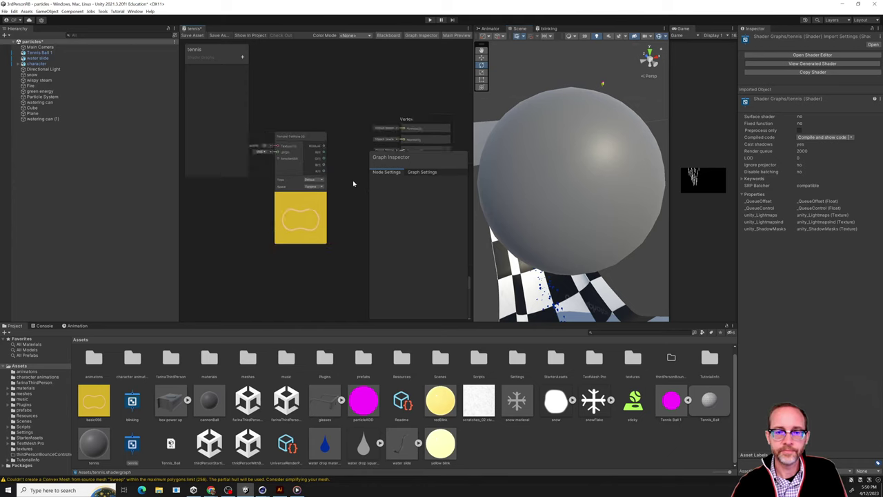
left_click_drag(395, 244, 67, 182)
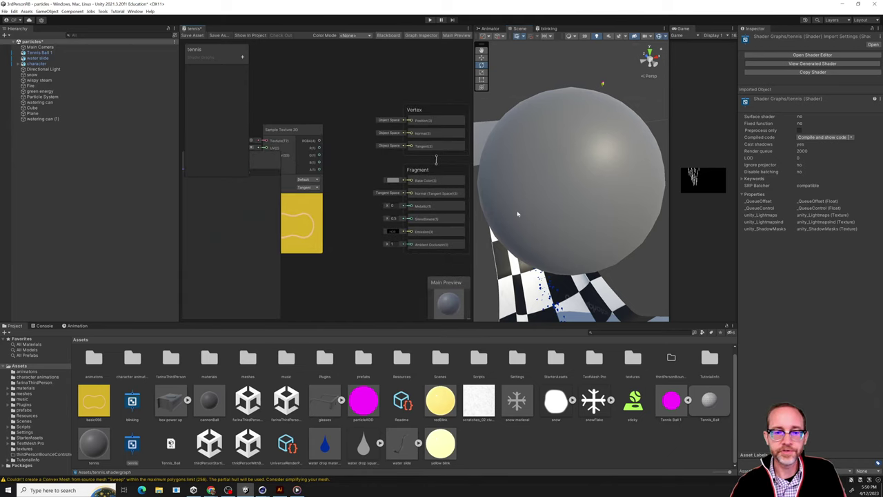
left_click_drag(296, 129, 301, 104)
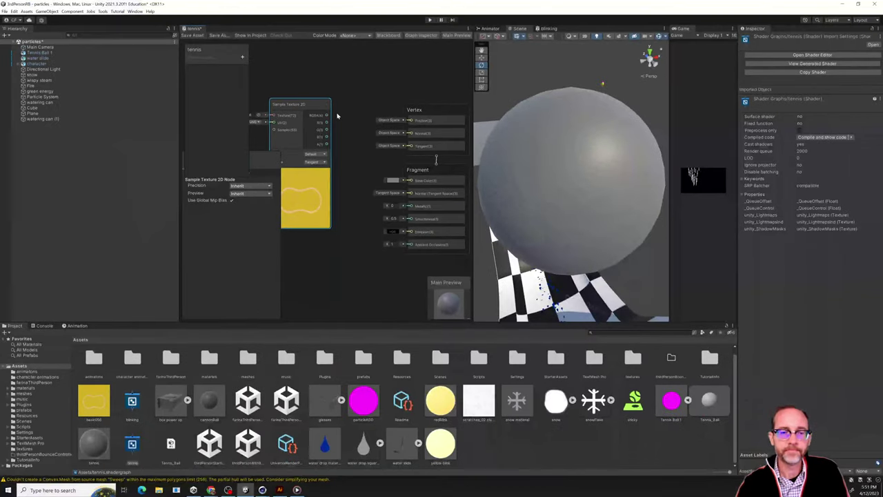
left_click_drag(328, 116, 412, 181)
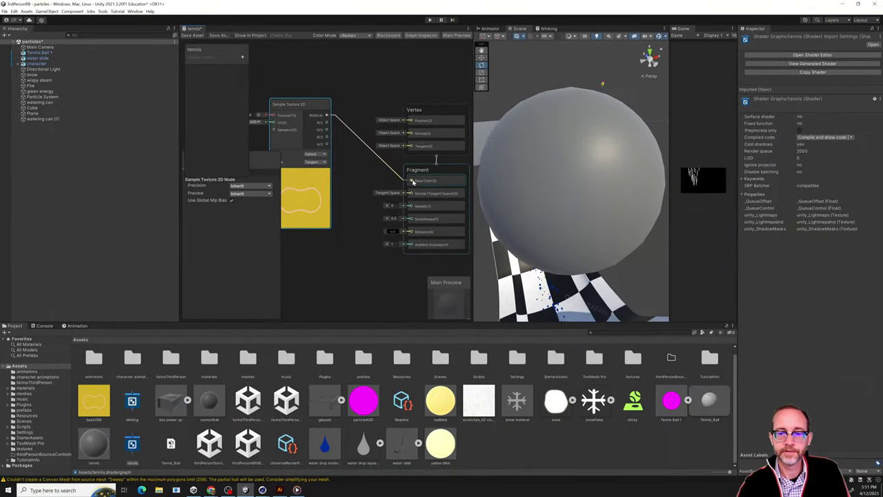
left_click(193, 34)
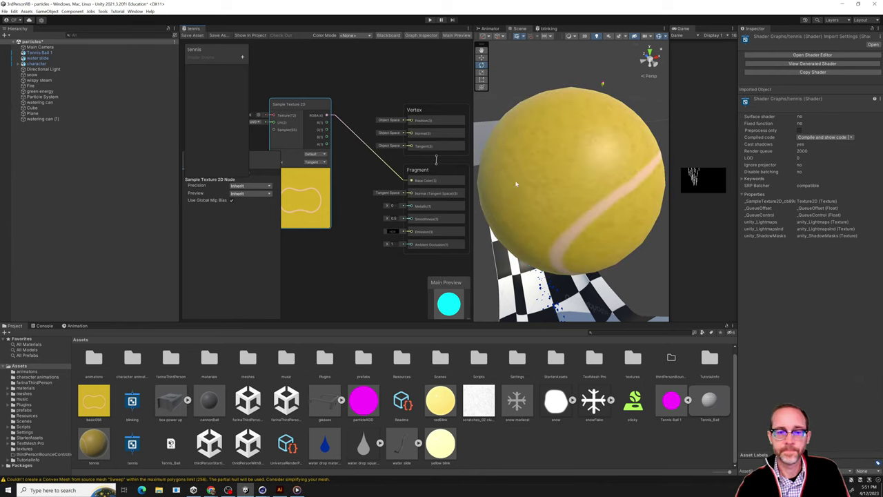
- Move the Sample Texture 2D node farther from the Fragment block and add a Normal From Height node below it
left_click_drag(297, 104, 266, 104)
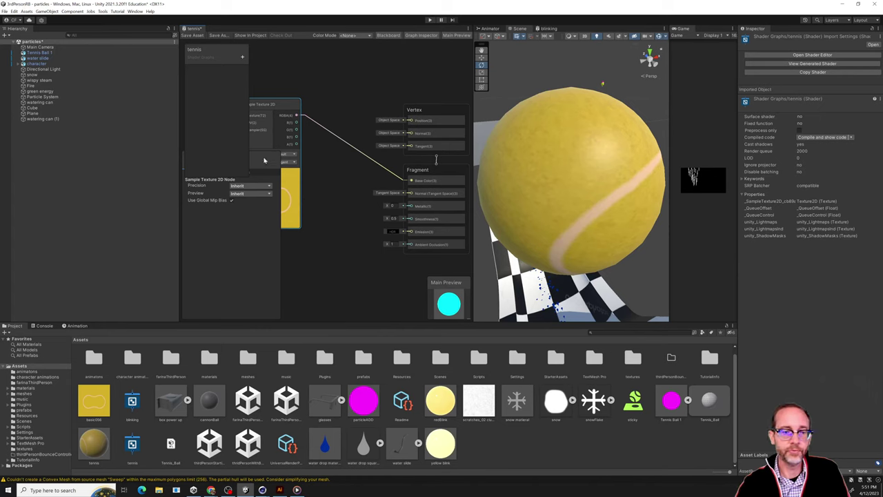
left_click_drag(270, 106, 317, 87)
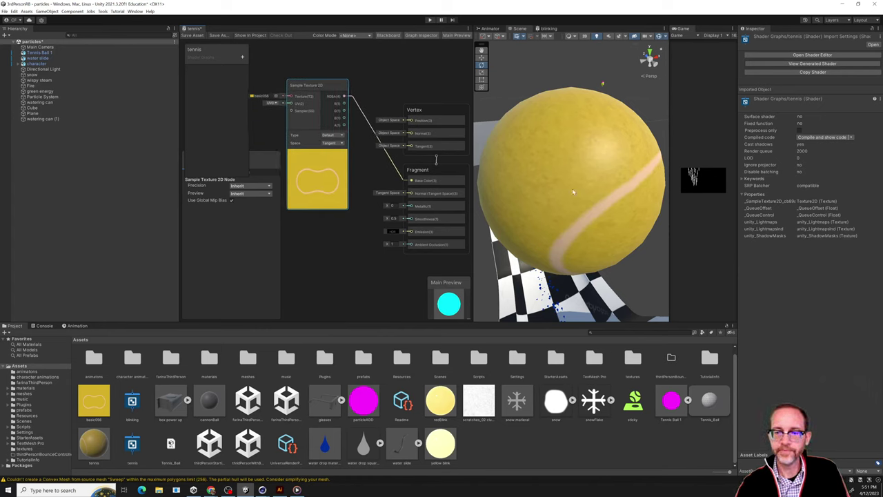
left_click_drag(298, 87, 258, 84)
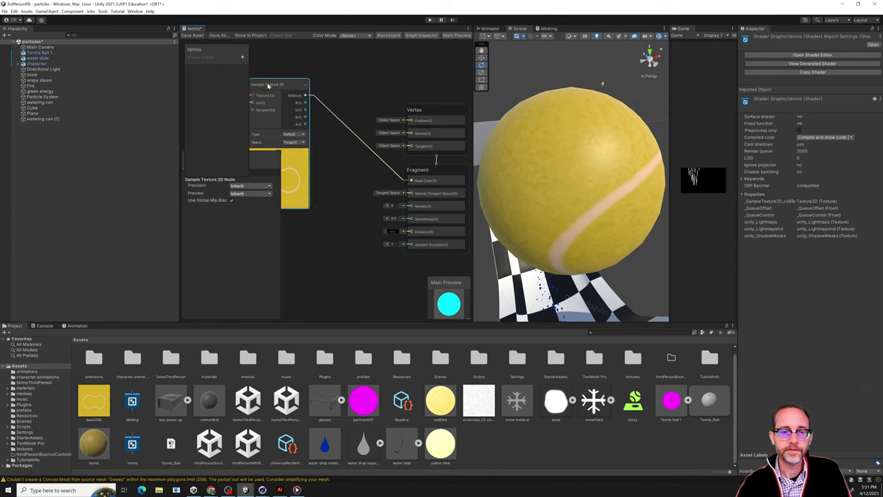
right_click(327, 206)
left_click(345, 211)
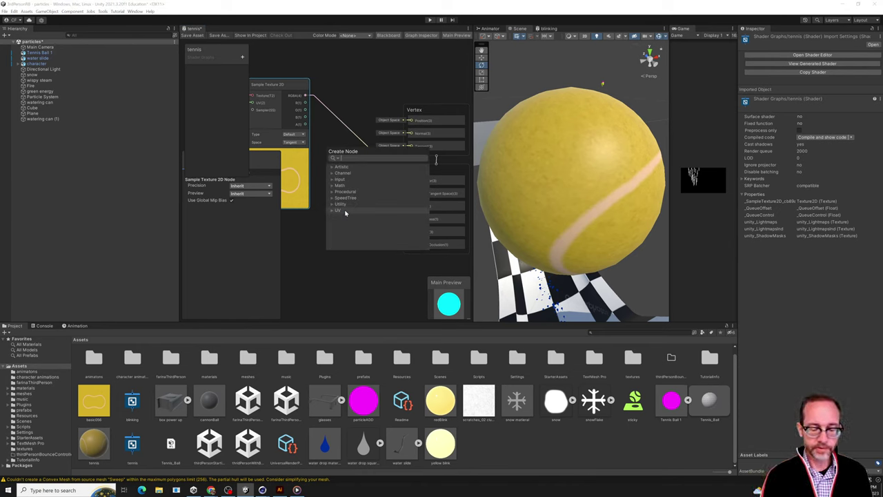
type("normal")
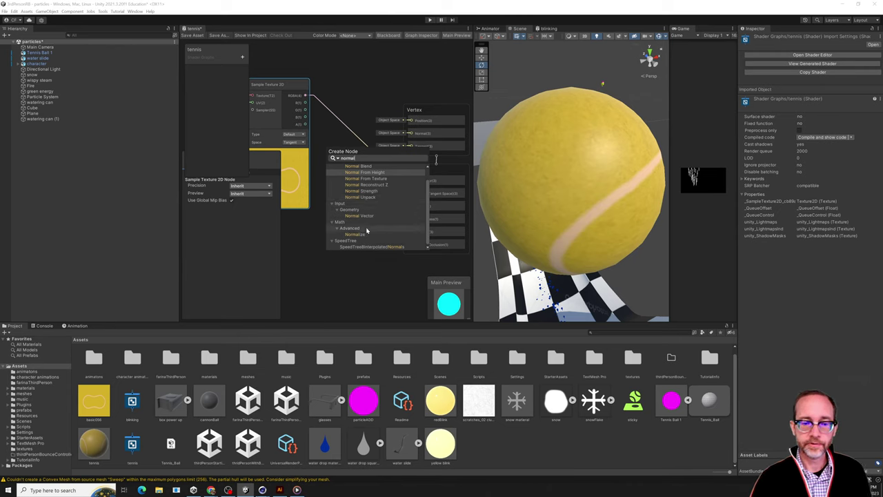
scroll(371, 228, "up", 1)
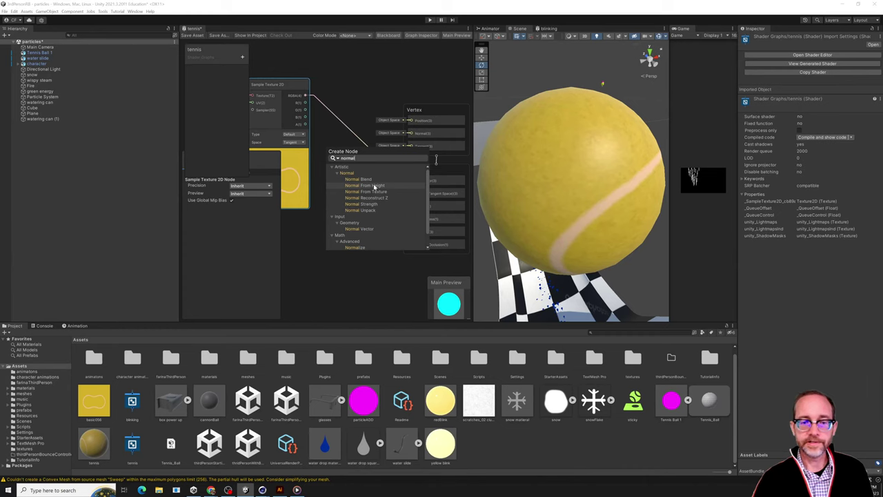
left_click(373, 186)
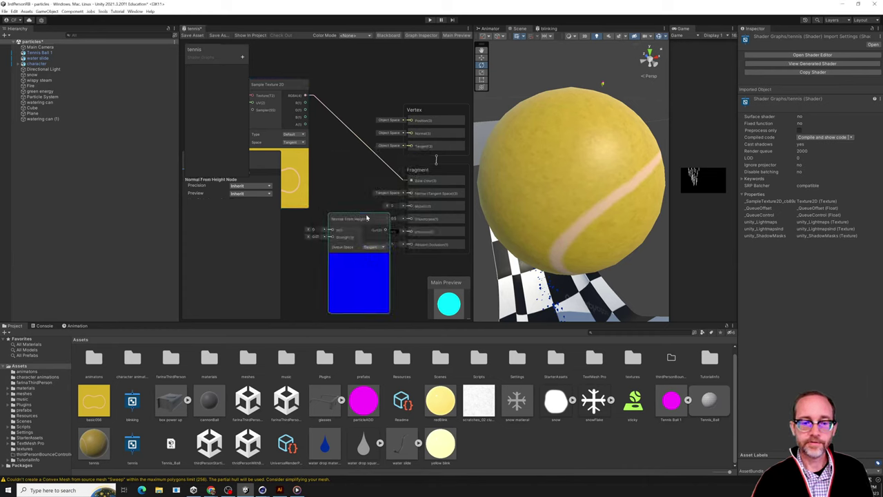
- Route the texture's RGBA output through Normal From Height into the Fragment block's Normal (Tangent Space), spread the nodes out, and save the graph
mouse_move(308, 97)
left_mouse_down()
mouse_move(339, 227)
mouse_move(305, 197)
mouse_move(333, 203)
left_mouse_up()
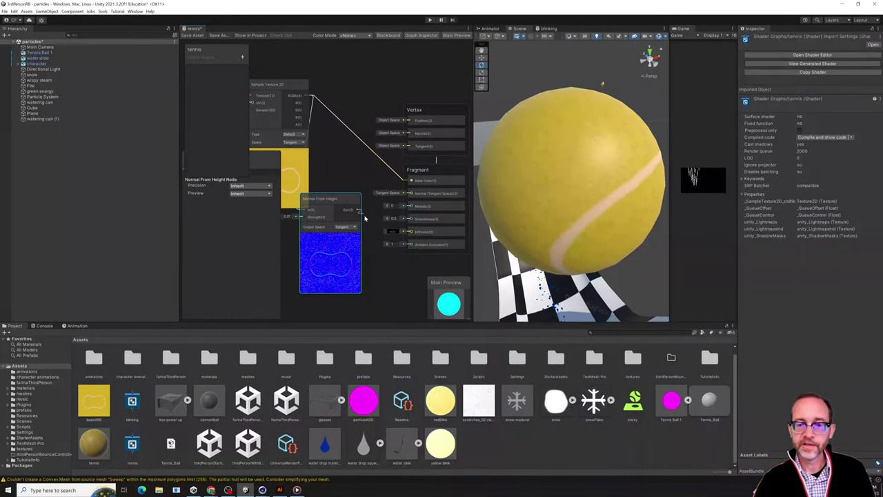
left_click_drag(358, 209, 413, 196)
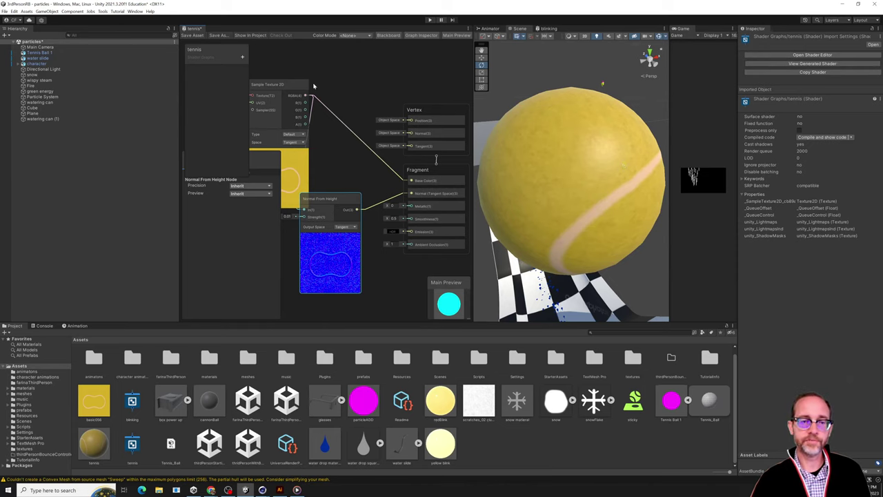
left_click_drag(286, 86, 265, 99)
scroll(332, 158, "down", 4)
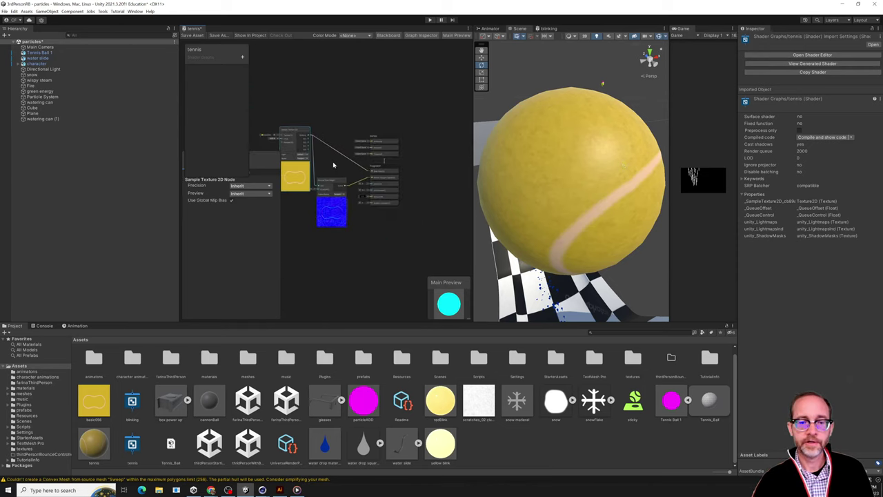
left_click_drag(327, 135, 305, 140)
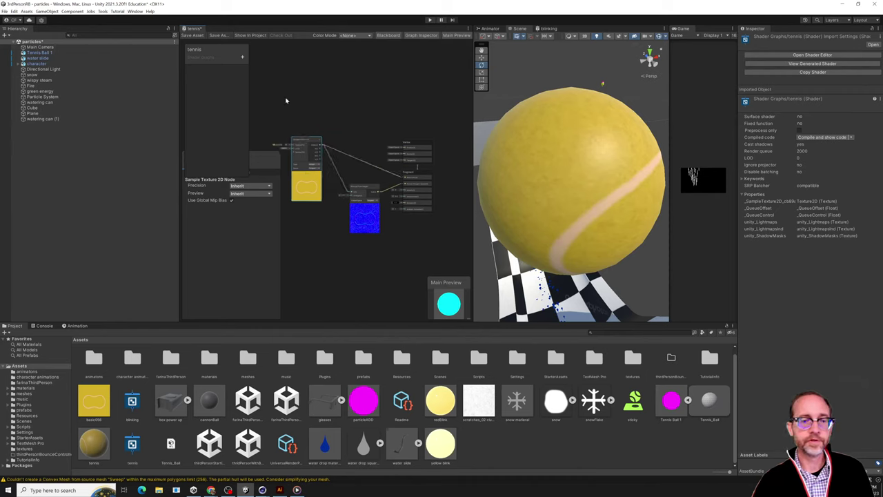
left_click(190, 35)
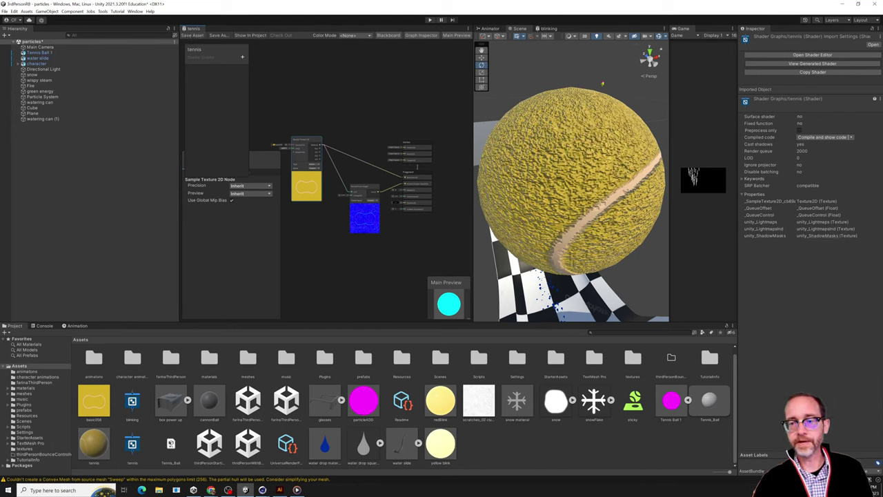
- Lower the Normal From Height node's Strength to soften the bumps on the ball and save the graph
scroll(384, 189, "up", 5)
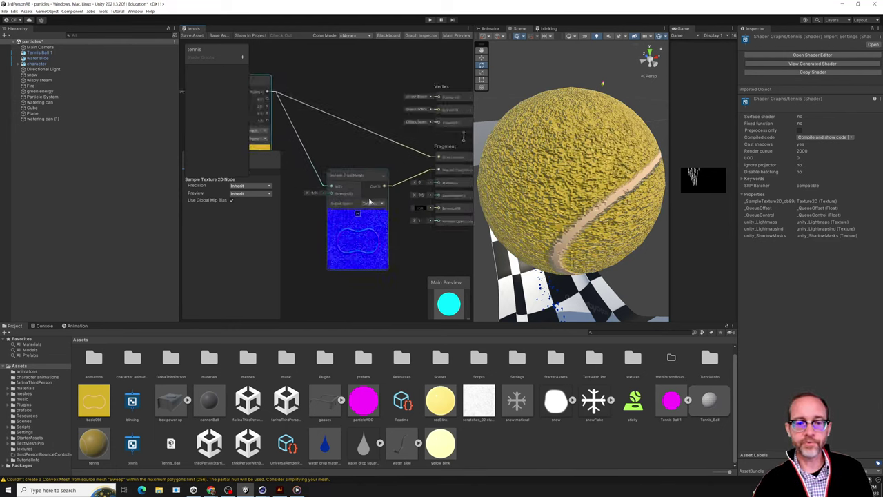
key("ctrl+1")
left_click(306, 205)
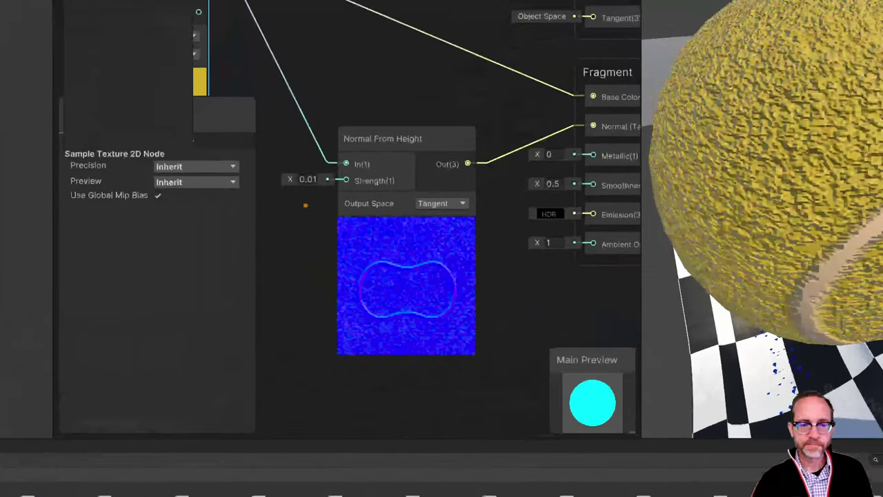
mouse_move(327, 137)
left_mouse_down()
mouse_move(357, 146)
mouse_move(342, 127)
left_mouse_up()
left_click_drag(326, 201, 369, 297)
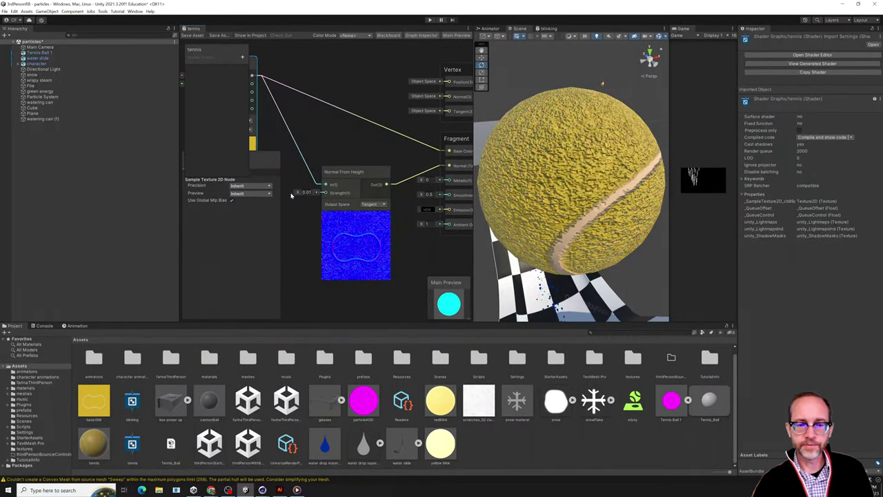
left_click_drag(297, 195, 297, 195)
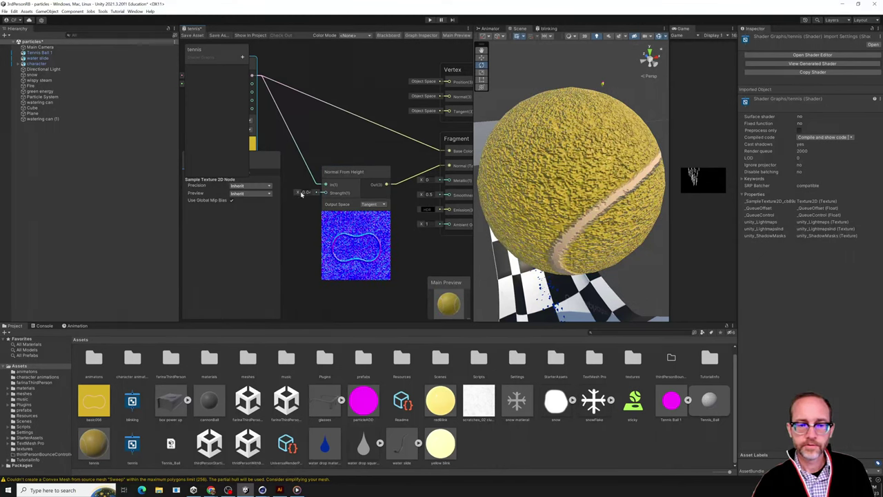
left_click(306, 193)
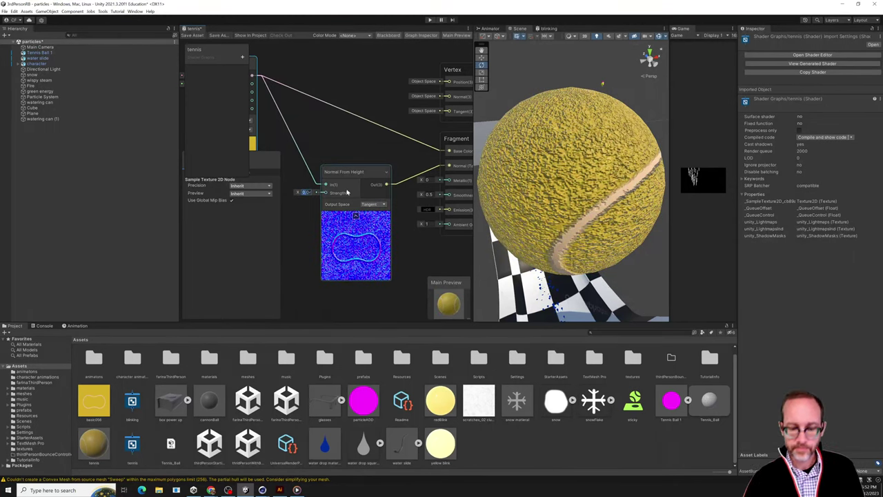
left_click(307, 209)
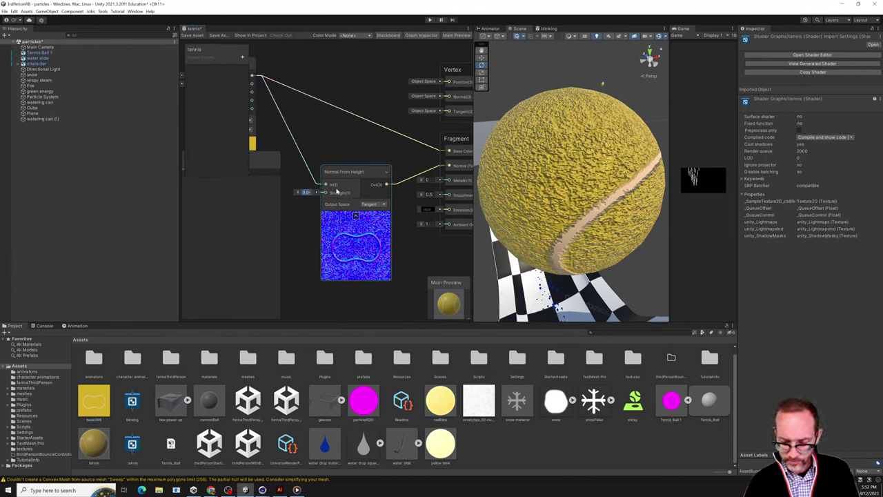
type(".00")
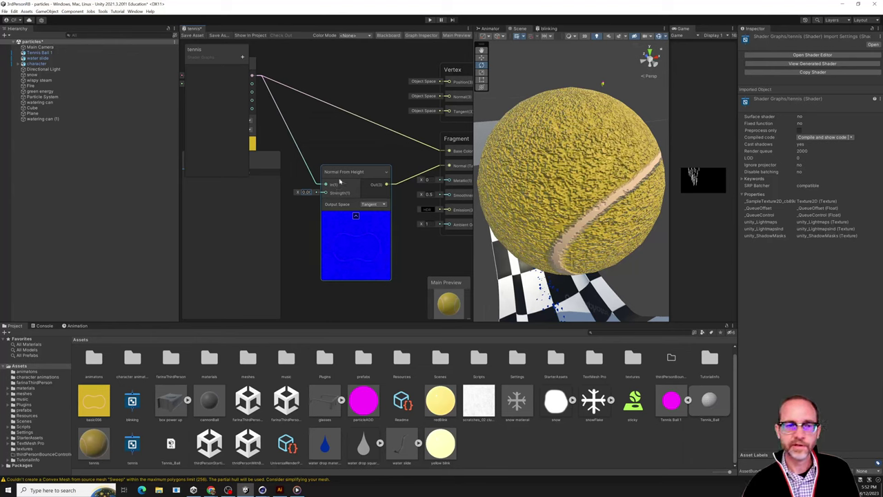
left_click(192, 36)
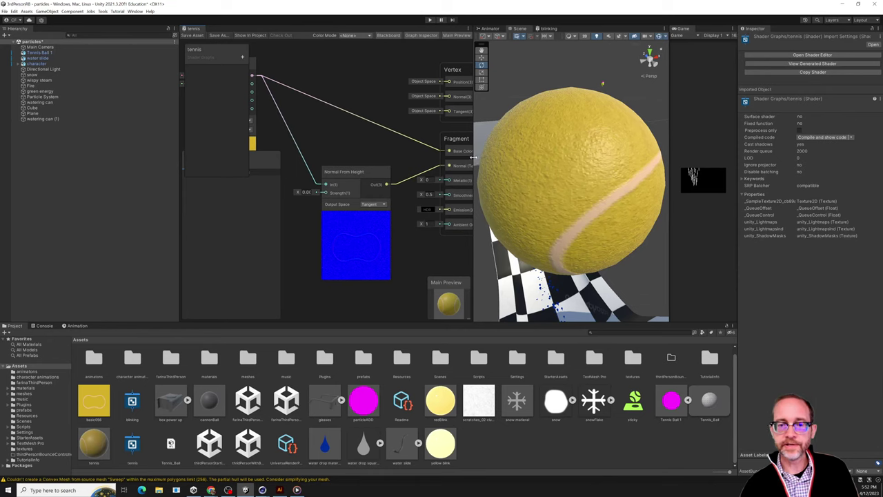
- Try a Smoothness of 1 on the Fragment block, reduce it to 0.1, save the graph, and check the ball from another side
left_click(429, 194)
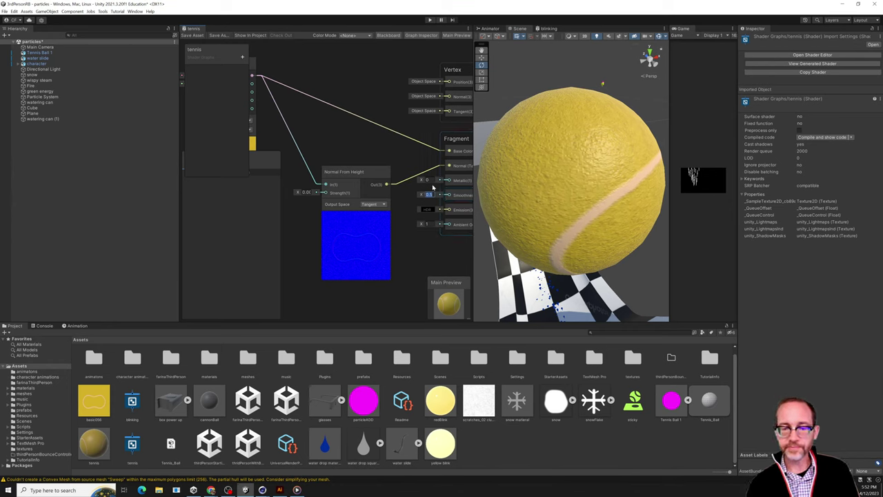
type("1")
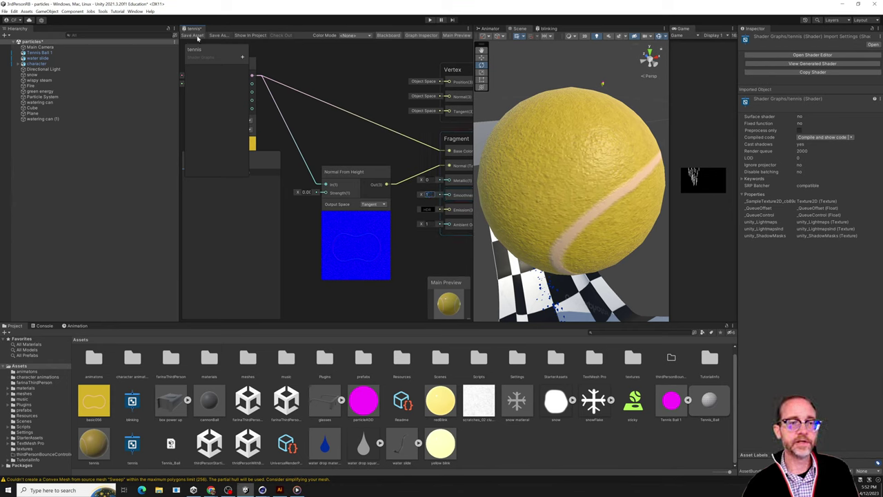
left_click(196, 36)
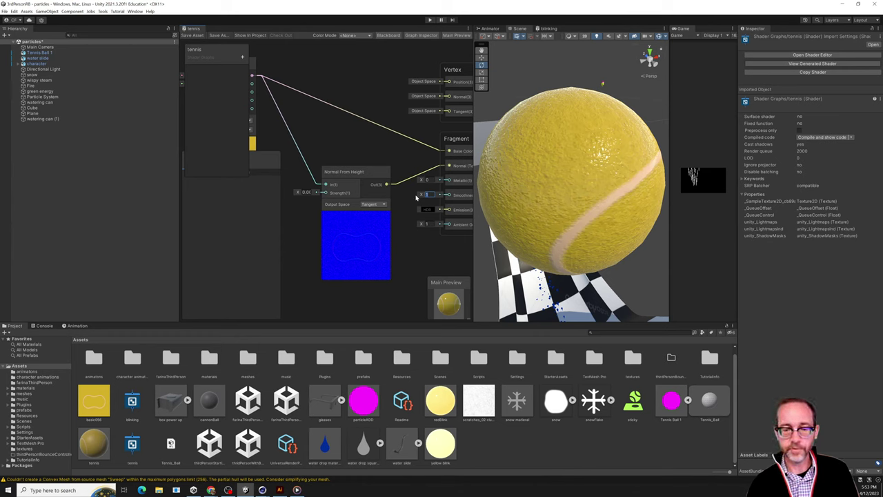
left_click(200, 36)
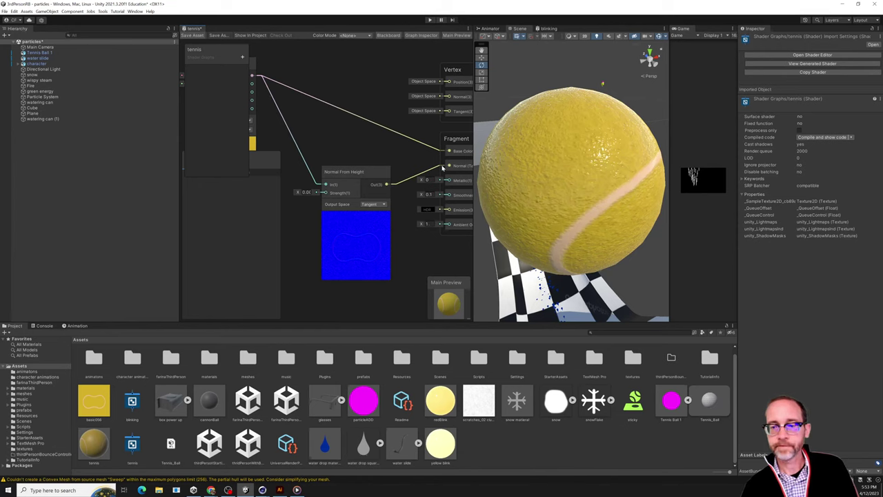
key("ctrl+s")
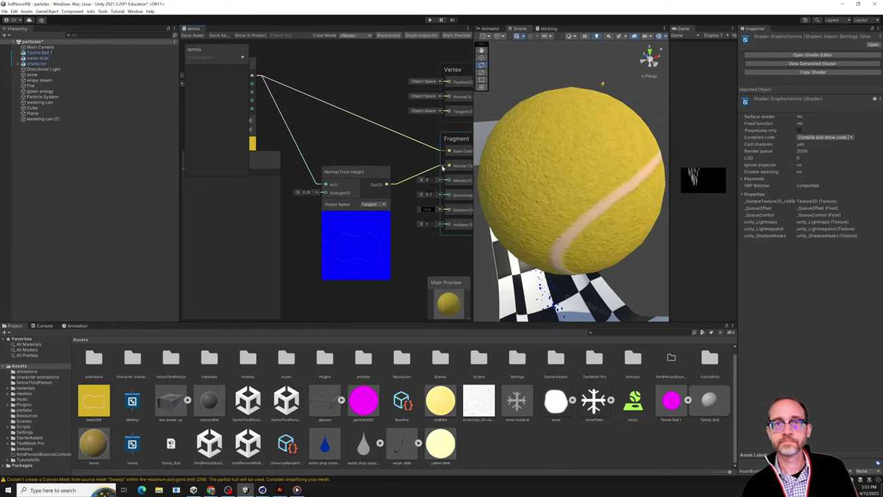
left_click_drag(501, 230, 629, 158, "alt")
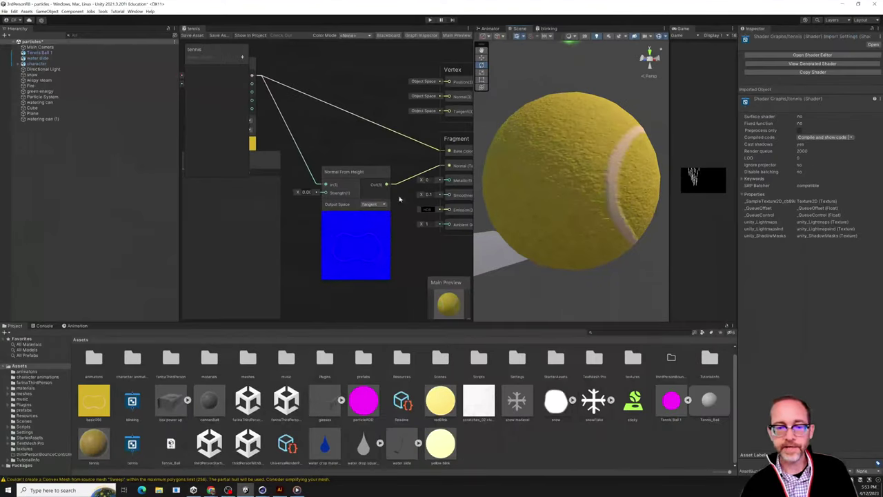
- Examine the Type and Space options of the Sample Texture 2D node and the Output Space options of the Normal From Height node
middle_click_drag(300, 130, 368, 134)
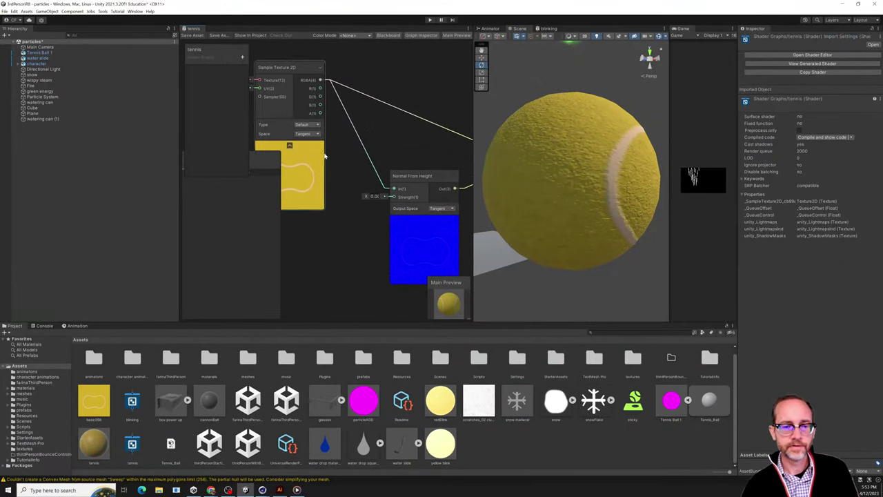
scroll(325, 156, "down", 1)
scroll(325, 156, "up", 2)
middle_click_drag(300, 173, 306, 190)
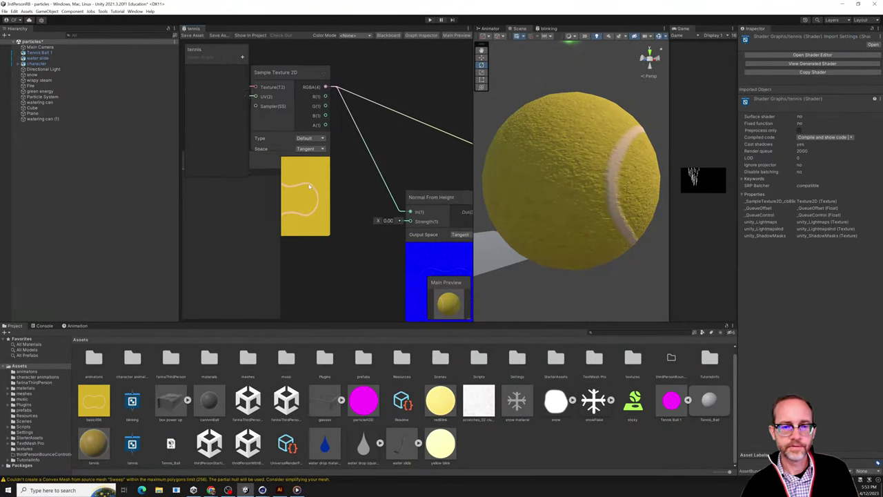
left_click(304, 139)
left_click(309, 146)
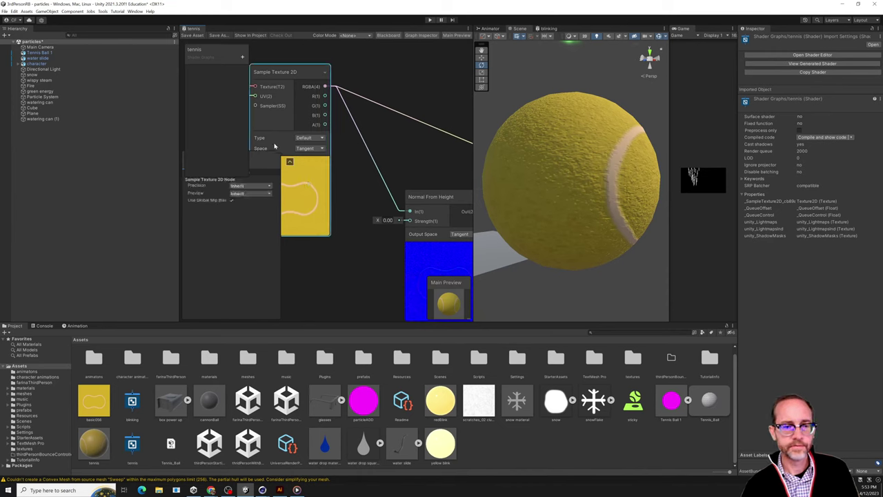
left_click(307, 149)
left_click(311, 157)
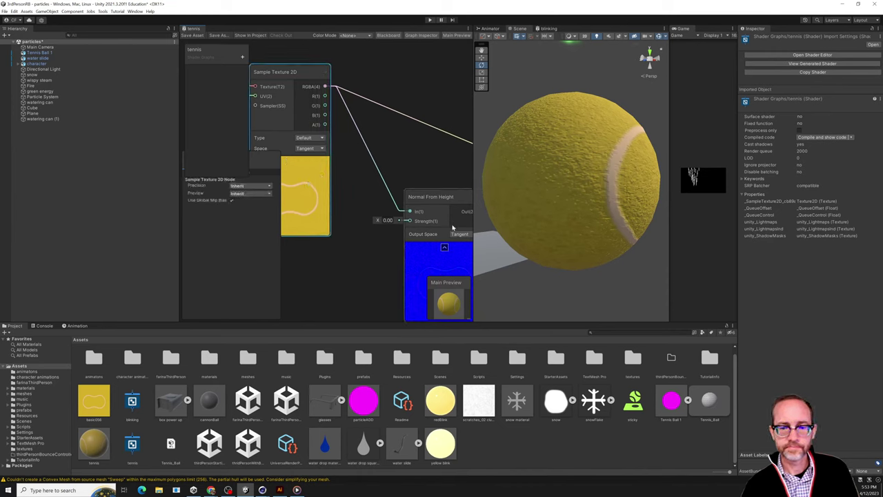
left_click(458, 234)
left_click(421, 177)
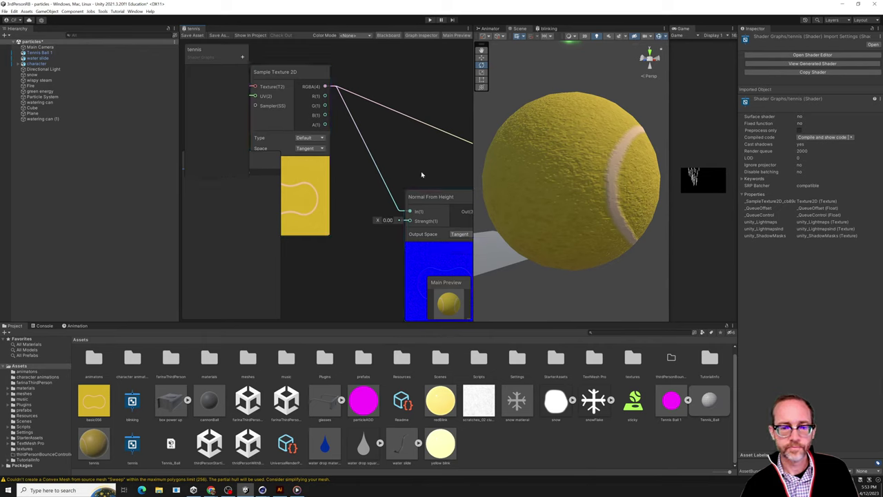
middle_click_drag(442, 200, 429, 201)
scroll(388, 175, "down", 4)
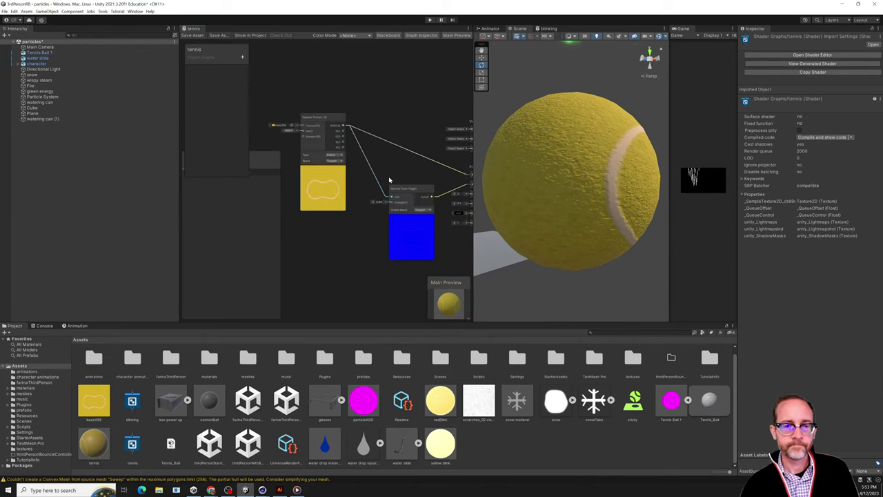
- Add an Invert Colors node between the texture and Normal From Height nodes and connect the texture's RGBA output to its input
scroll(389, 176, "up", 2)
left_click_drag(308, 100, 288, 89)
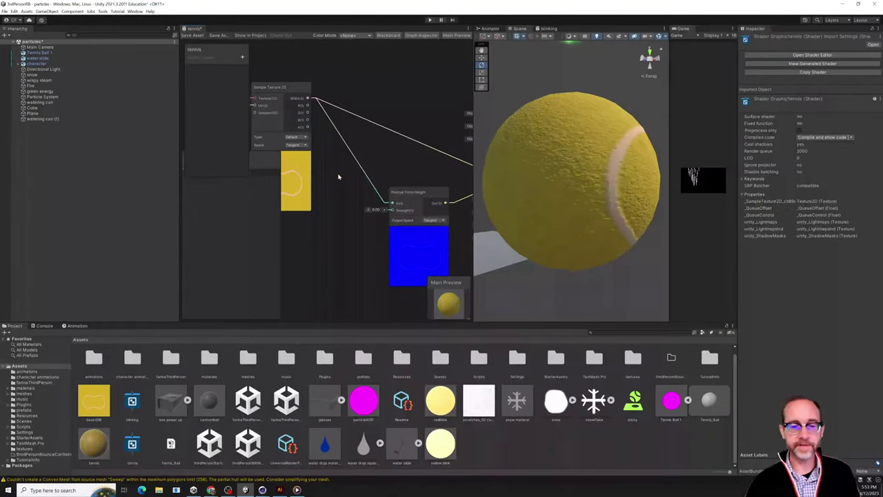
right_click(341, 184)
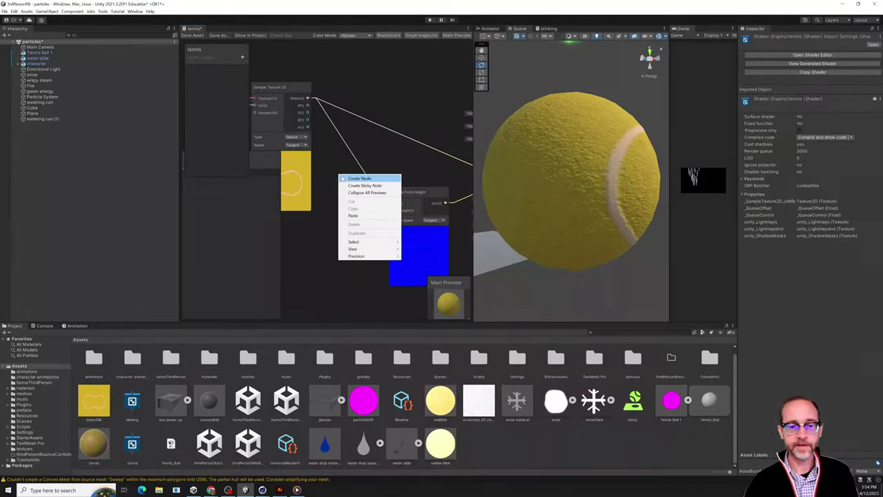
left_click(343, 179)
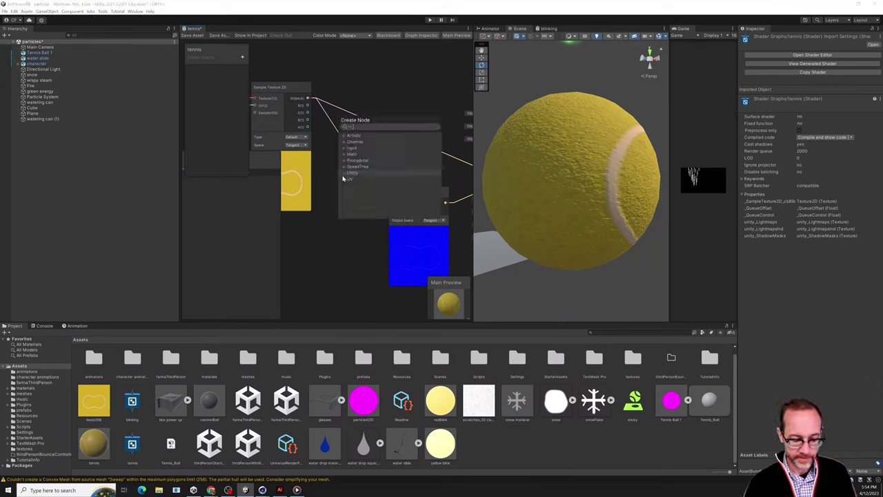
type("inv")
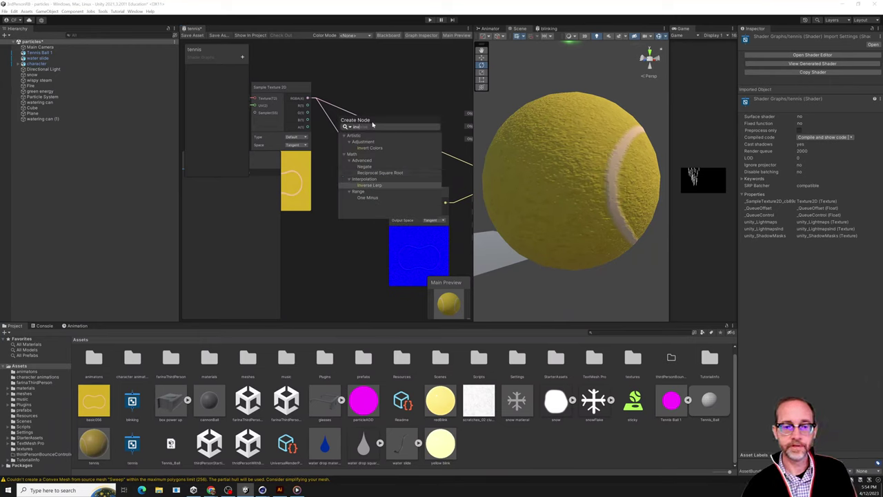
left_click(369, 147)
left_click_drag(366, 198, 340, 207)
left_click(422, 193)
left_click_drag(284, 90, 320, 190)
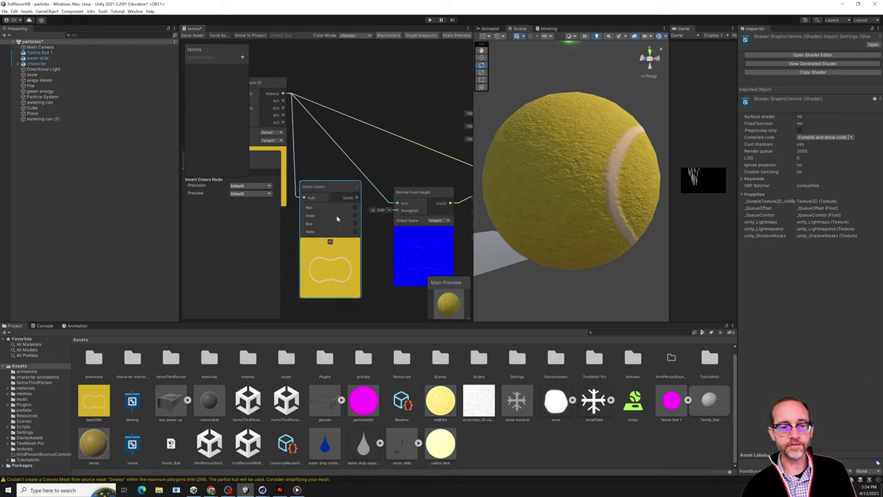
- Enable inversion of the Red, Green, Blue and Alpha channels on the Invert Colors node
left_click_drag(324, 185, 331, 186)
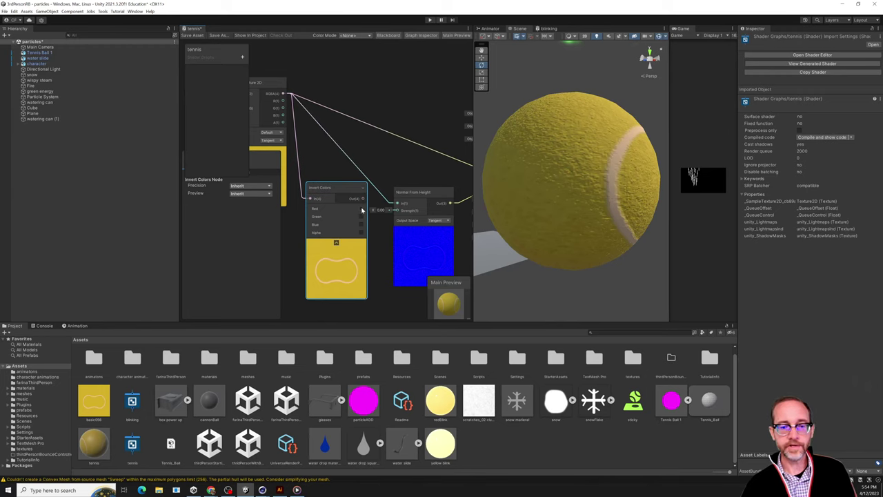
left_click(361, 208)
left_click(361, 216)
left_click(361, 224)
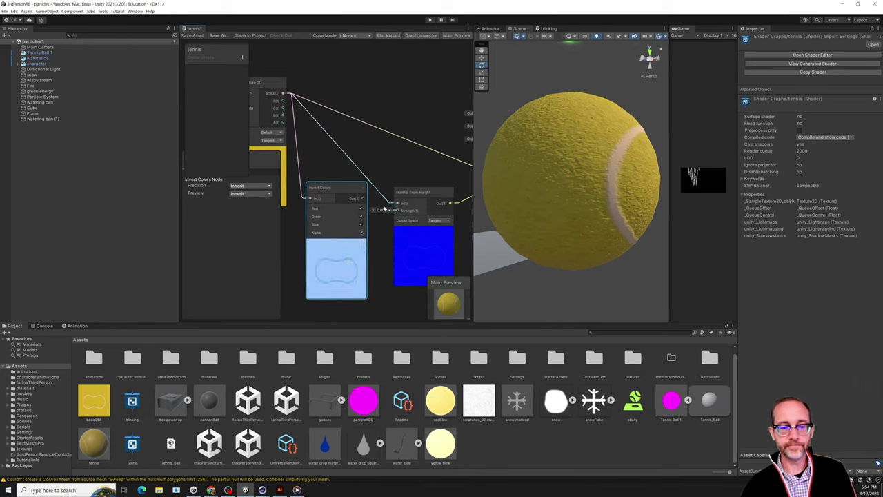
- Connect the Invert Colors output to the Normal From Height node's In port and rearrange the nodes to space out the chain
left_click_drag(399, 212, 397, 203)
left_click_drag(339, 186, 338, 172)
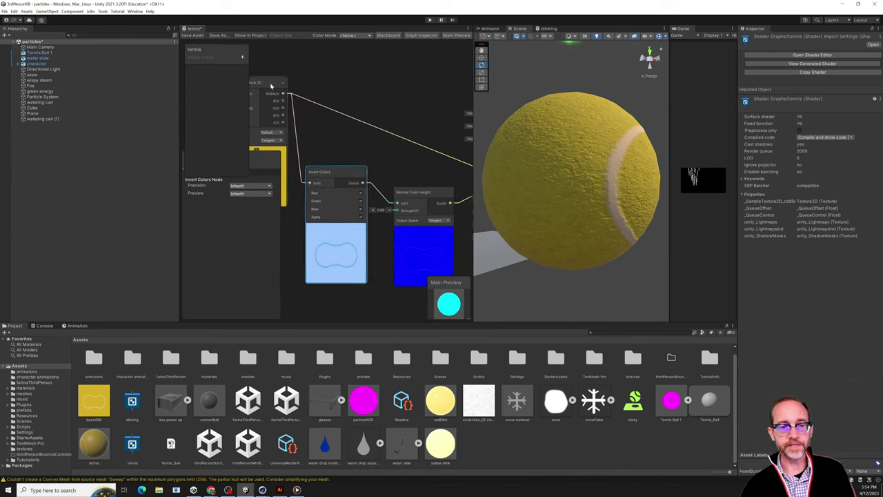
left_click_drag(270, 84, 252, 84)
left_click_drag(353, 178, 346, 175)
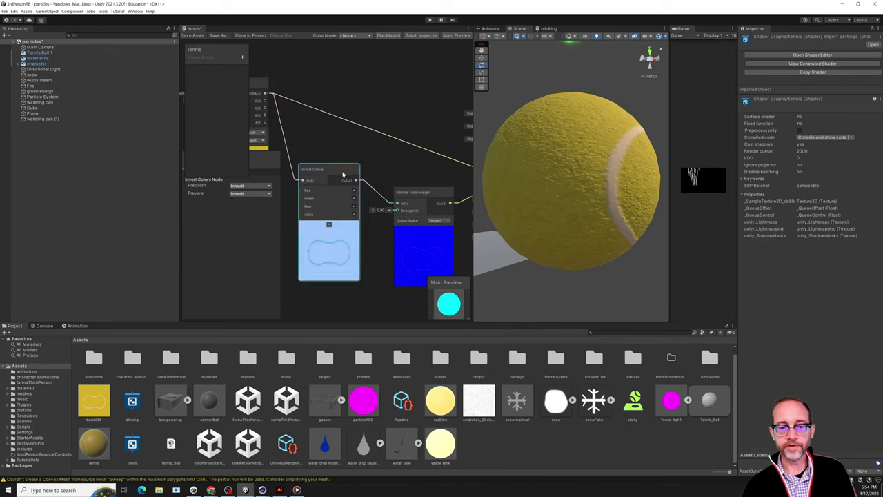
left_click_drag(416, 196, 403, 190)
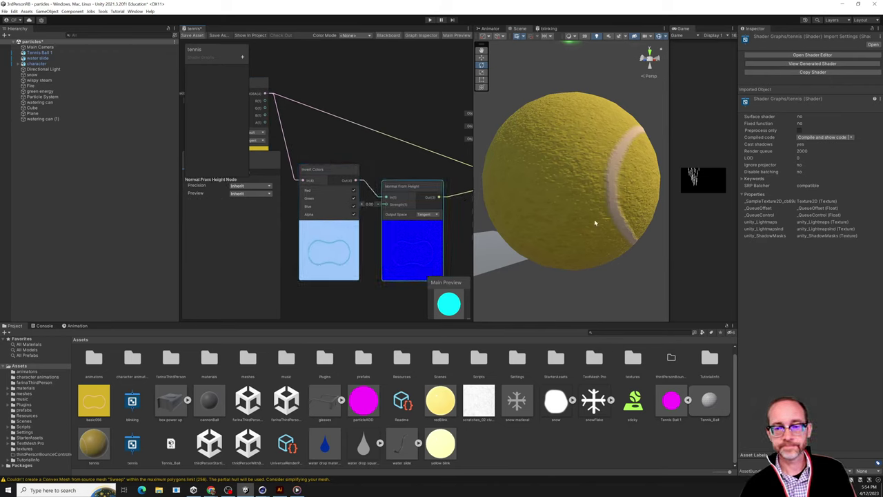
- Save the tennis shader graph and inspect the ball's surface up close and from several angles in the Scene view
key("ctrl+s")
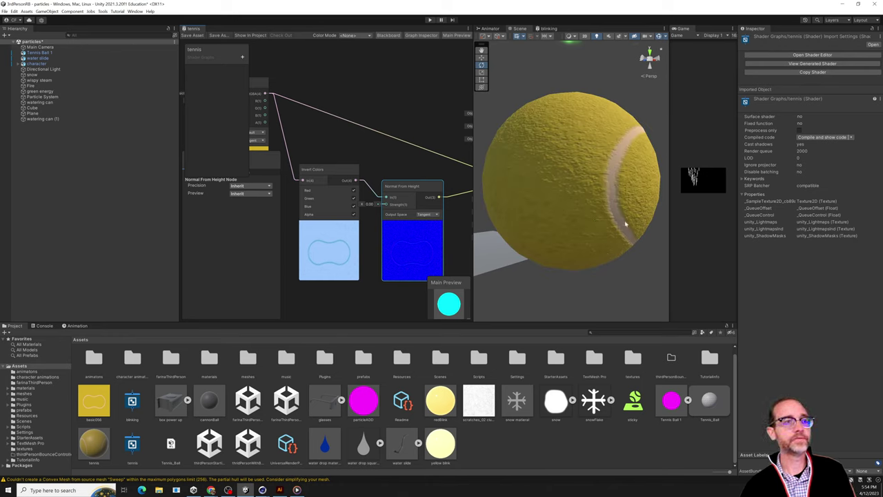
scroll(605, 202, "down", 5)
left_click_drag(604, 199, 578, 155, "alt")
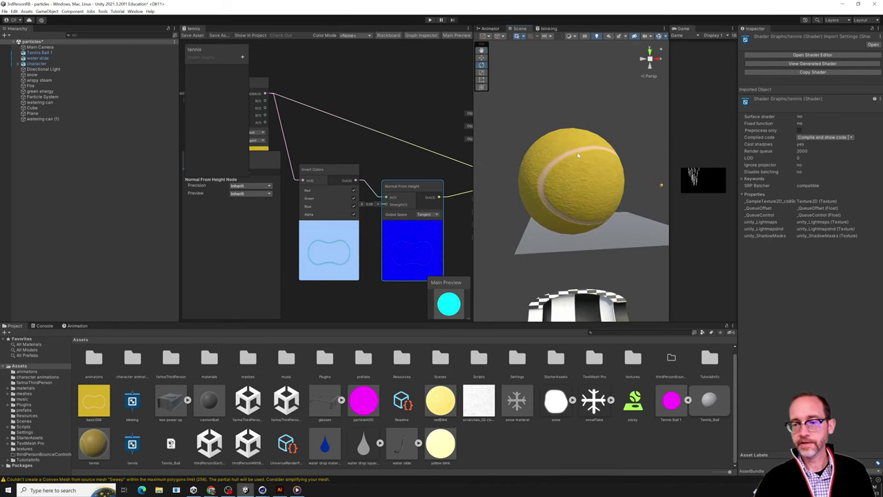
scroll(578, 155, "up", 8)
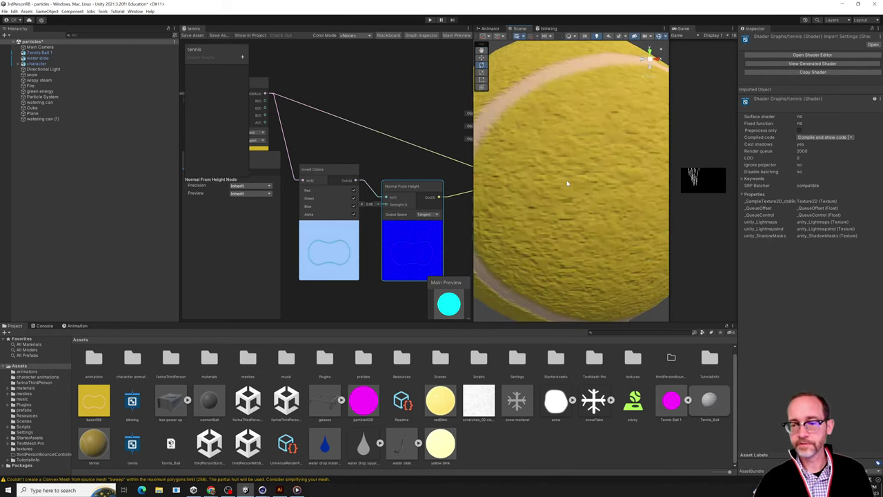
scroll(567, 184, "down", 5)
left_click_drag(568, 183, 587, 206, "alt")
scroll(576, 203, "down", 3)
scroll(569, 201, "up", 3)
- Move the Sample Texture 2D node closer to the Invert Colors node and display the basic056 texture's import settings
left_click(347, 138)
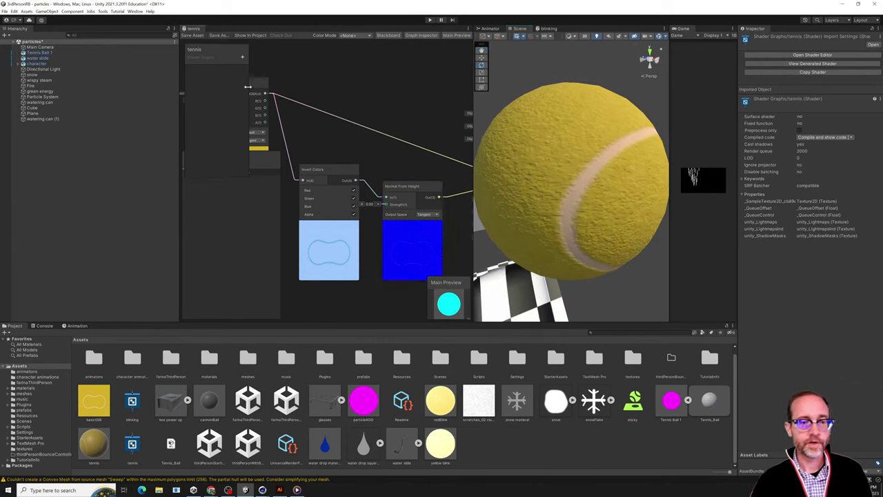
left_click_drag(256, 87, 284, 77)
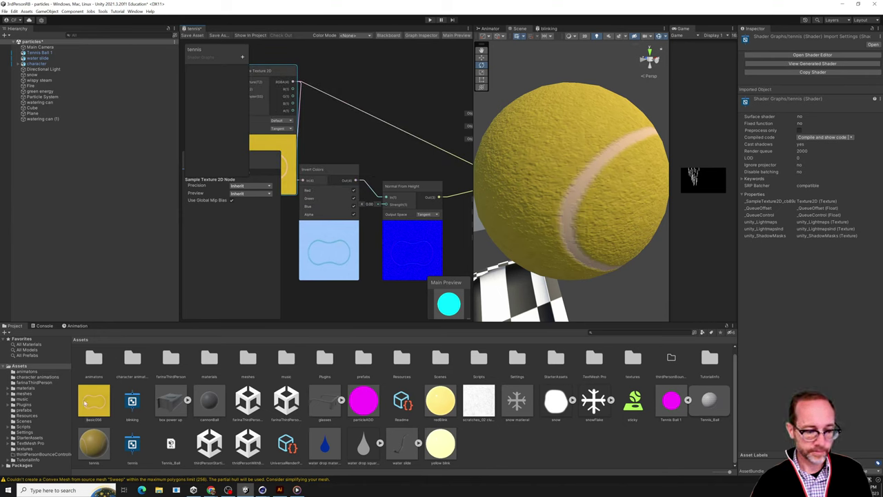
left_click(87, 402)
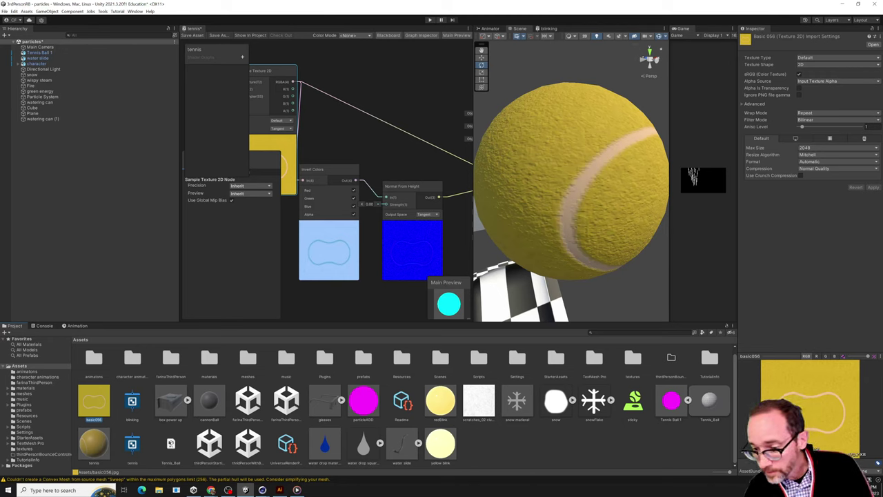
- Reposition the Sample Texture 2D node farther above and before the Invert Colors node to open up space between them
scroll(319, 143, "down", 4)
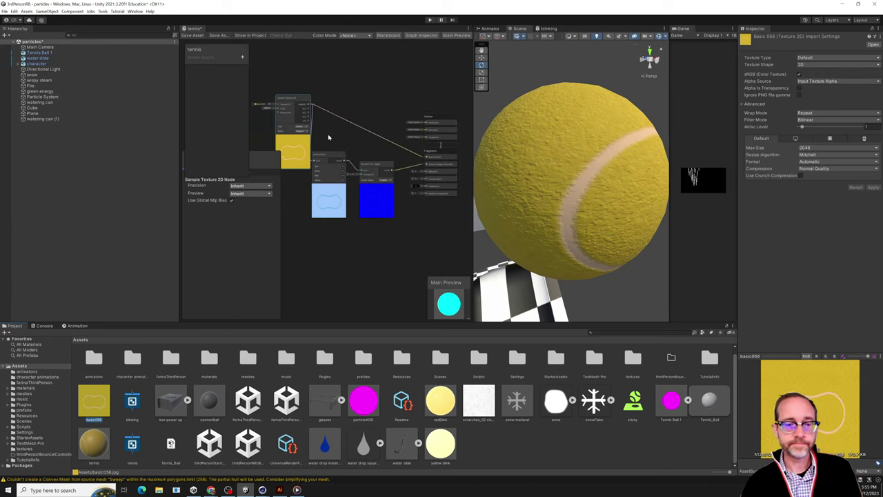
scroll(351, 140, "up", 5)
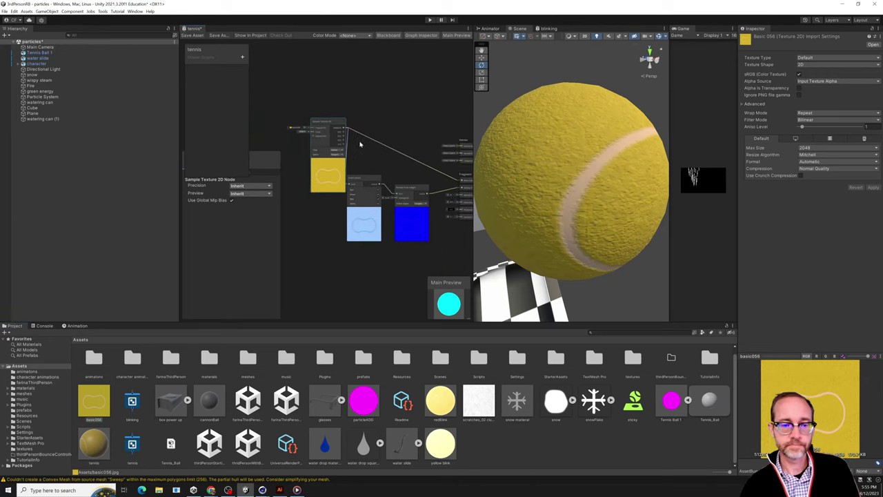
left_click_drag(310, 114, 282, 115)
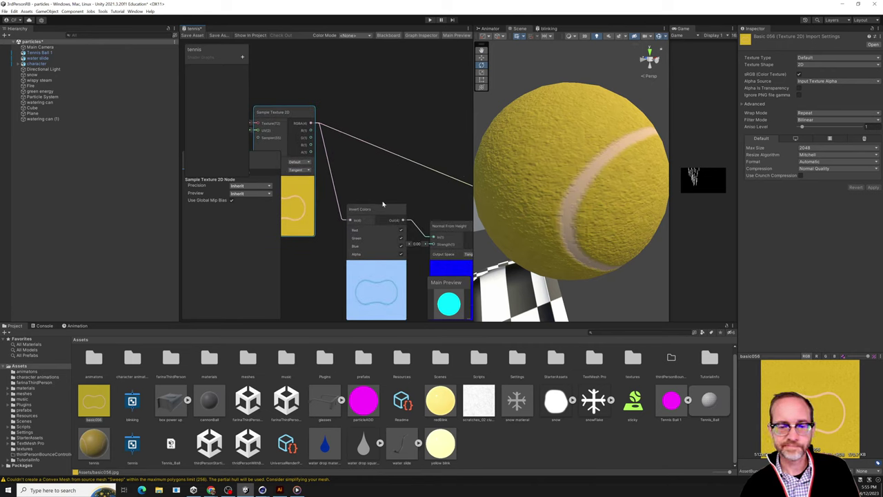
left_click_drag(294, 117, 294, 99)
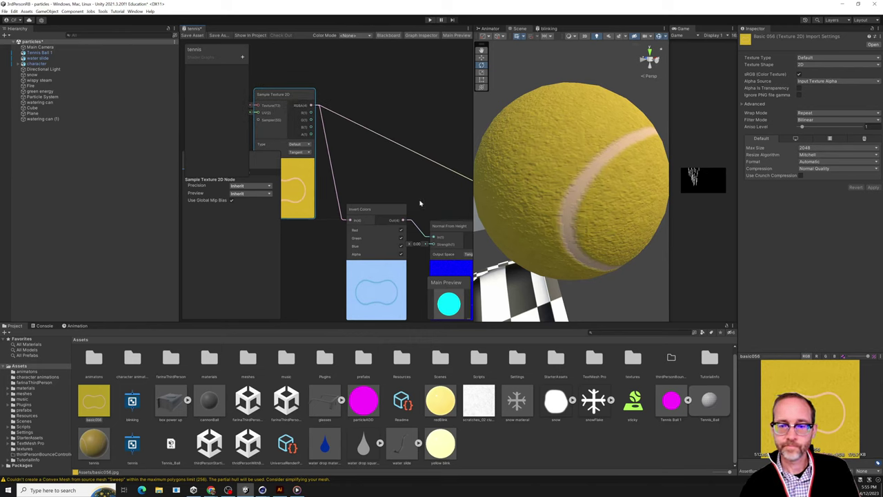
left_click_drag(288, 97, 284, 92)
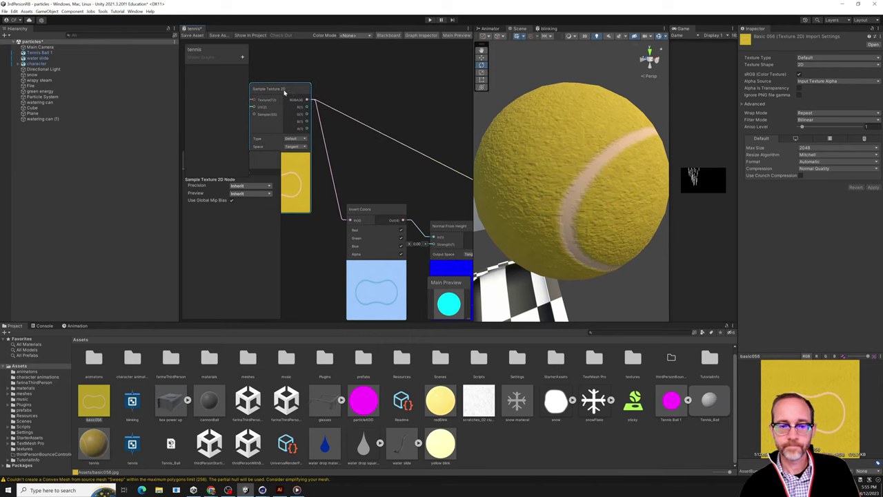
middle_click_drag(379, 172, 365, 148)
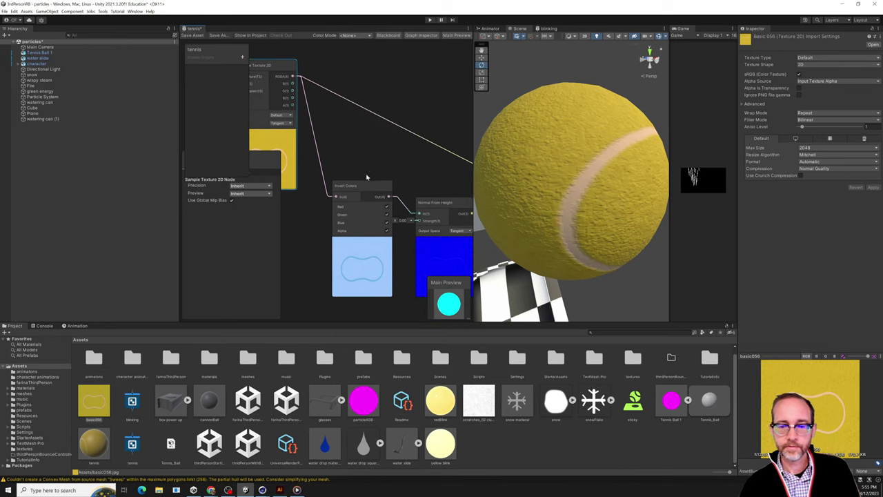
scroll(369, 177, "down", 3)
scroll(369, 177, "up", 1)
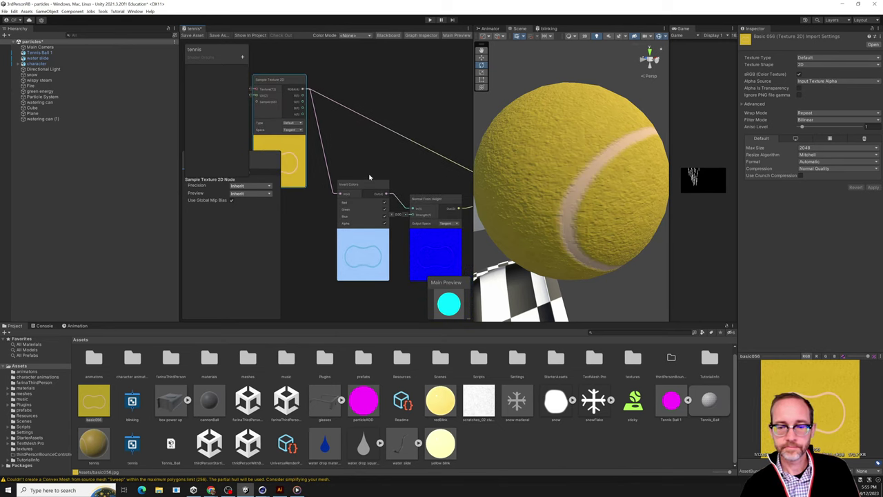
left_click_drag(283, 82, 273, 79)
right_click(310, 230)
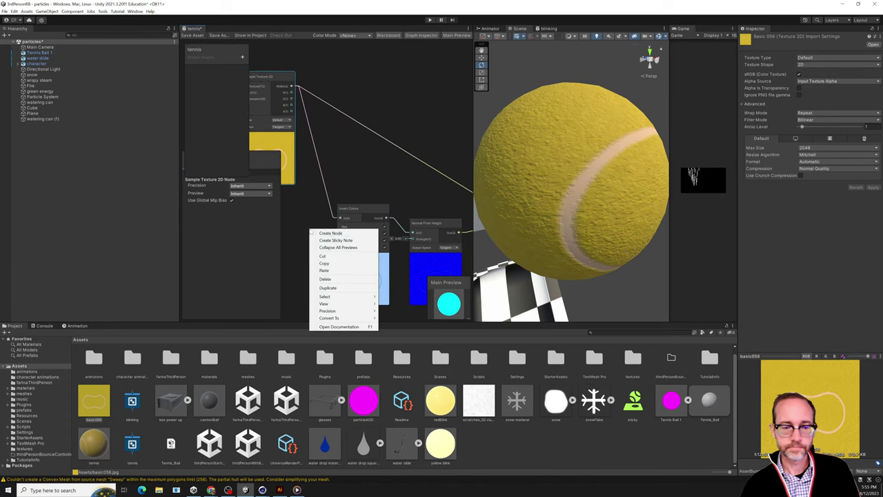
left_click(318, 233)
type("noise")
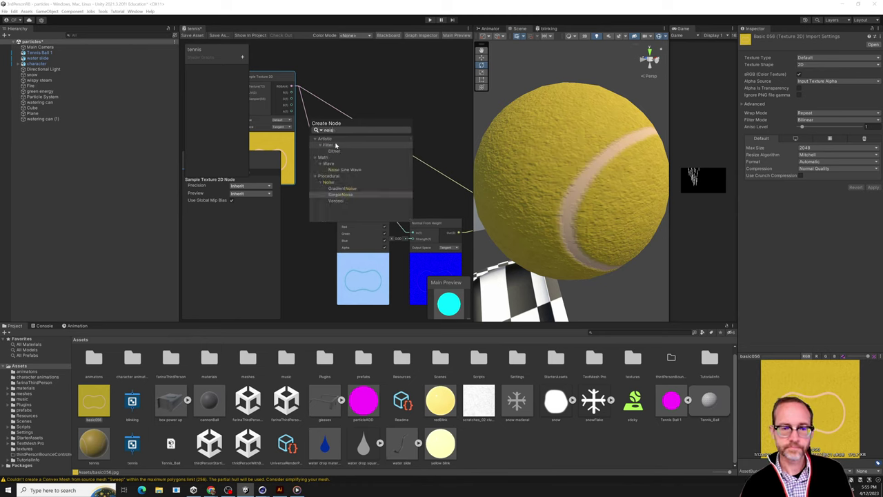
left_click(388, 96)
right_click(350, 163)
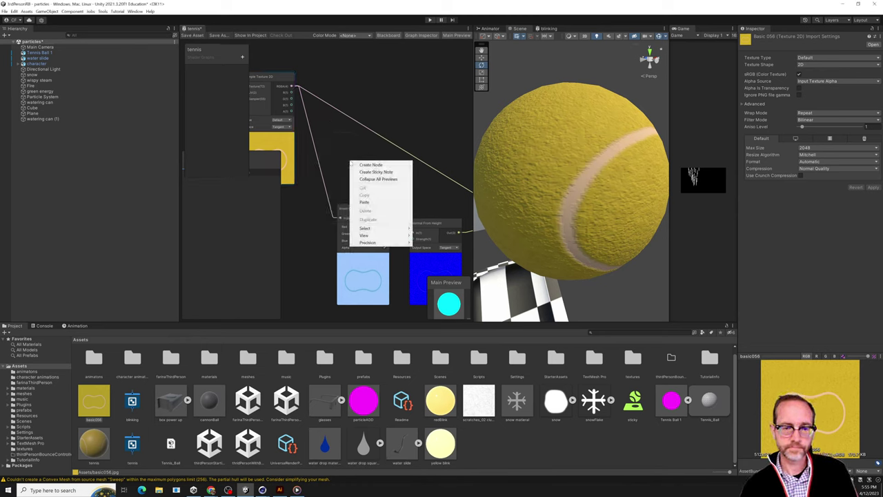
left_click(360, 165)
left_click(363, 160)
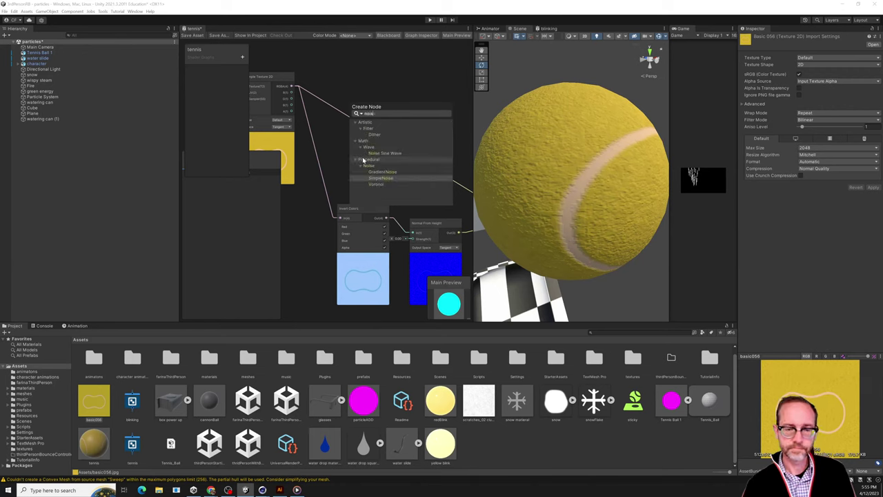
left_click(385, 95)
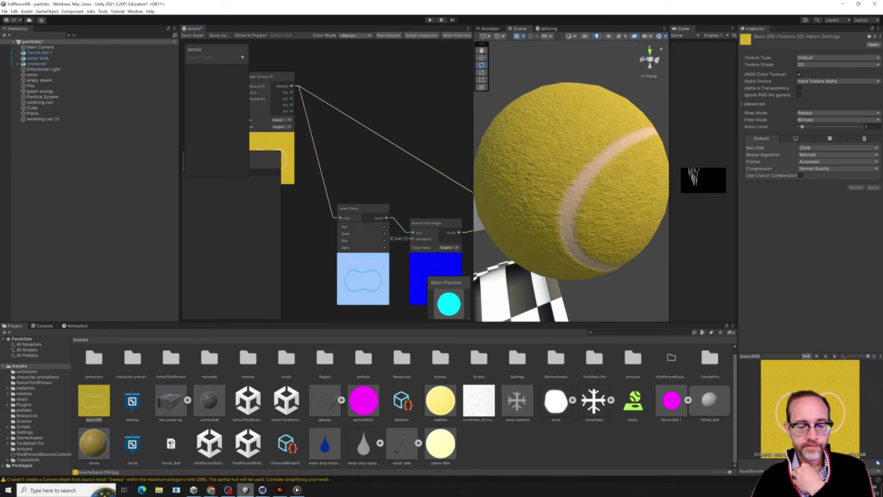
- Switch to Adobe Illustrator and close it without saving the untitled water drop document
left_click(278, 490)
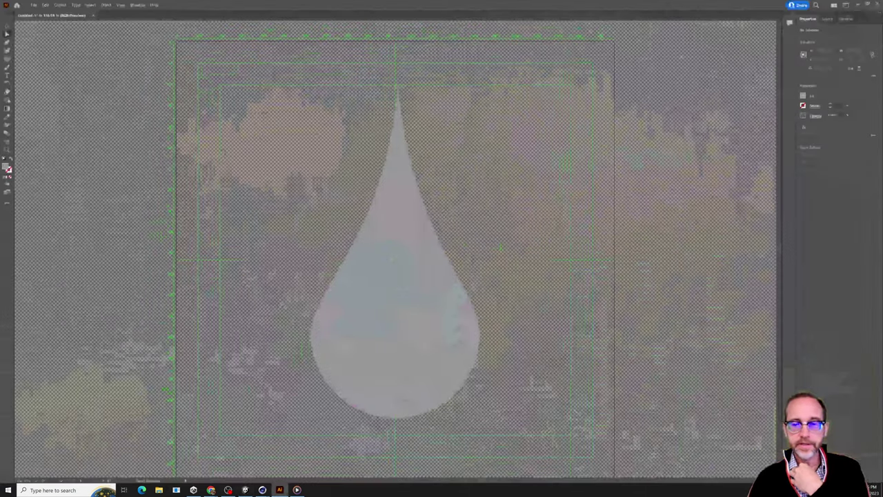
left_click(878, 4)
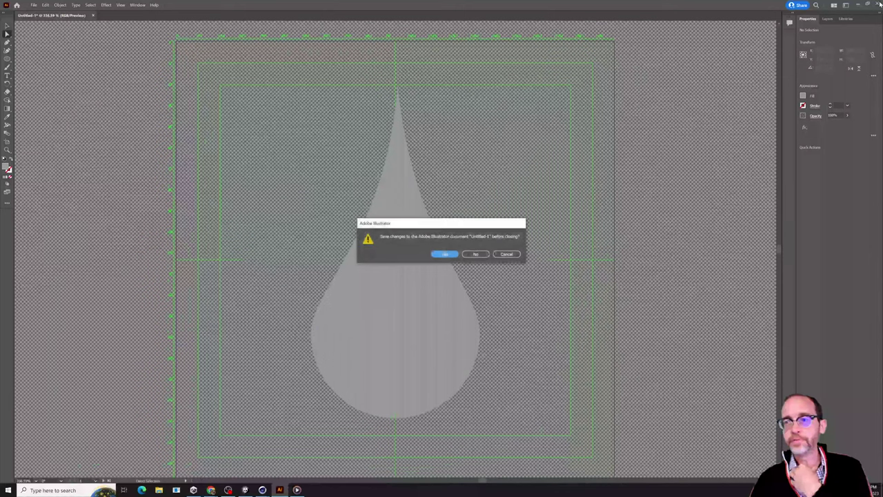
left_click(474, 254)
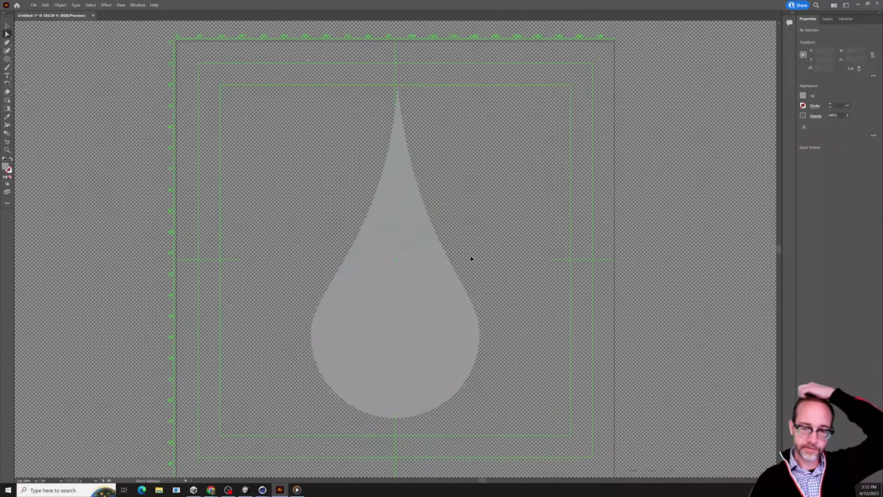
left_click(877, 3)
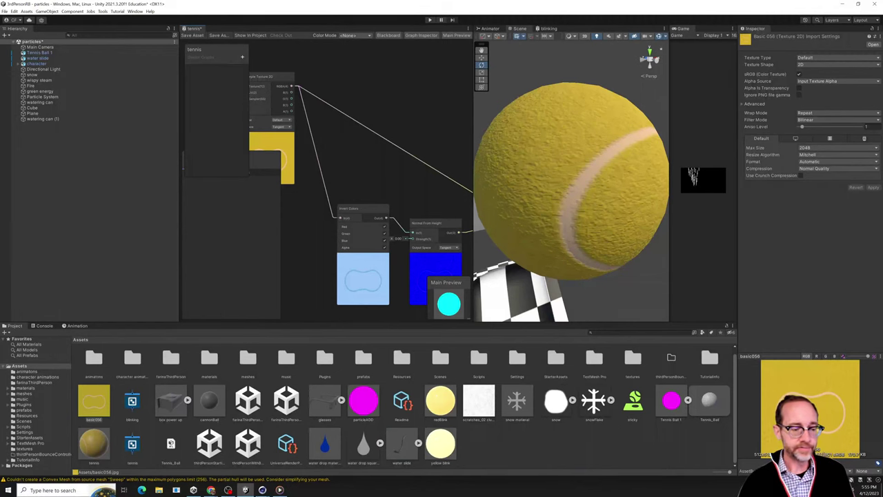
- Find and launch Adobe Photoshop 2022 from the Windows search, and dismiss the search results
left_click(65, 490)
type("ps")
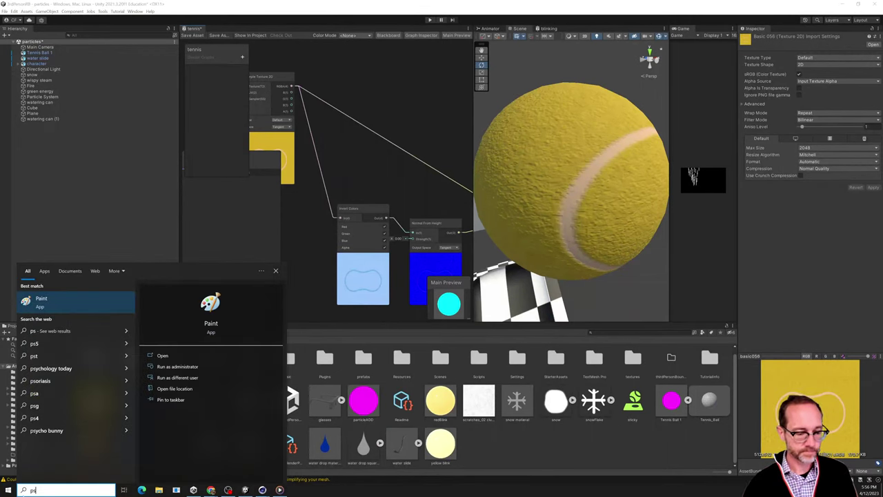
key("BackSpace")
type("hoto")
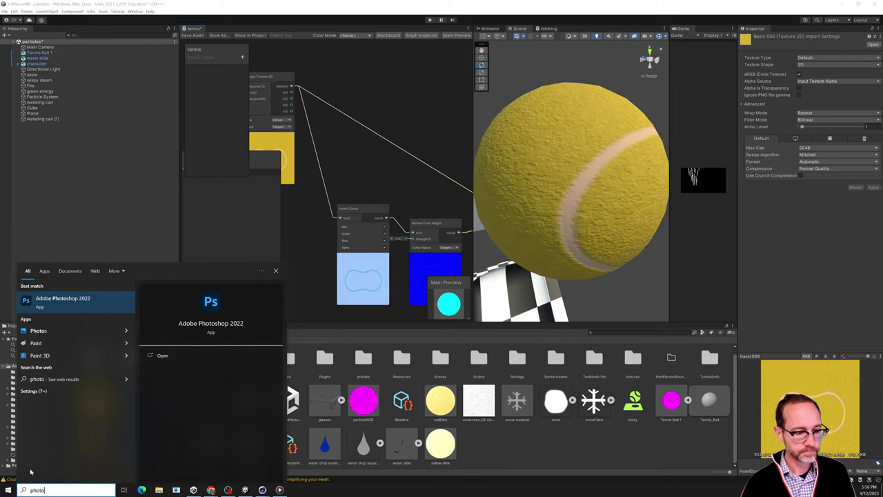
left_click(48, 306)
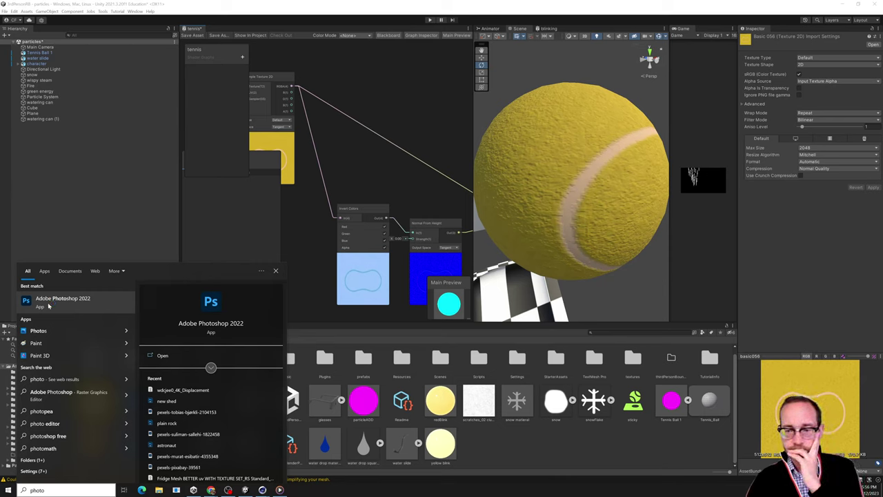
left_click(49, 305)
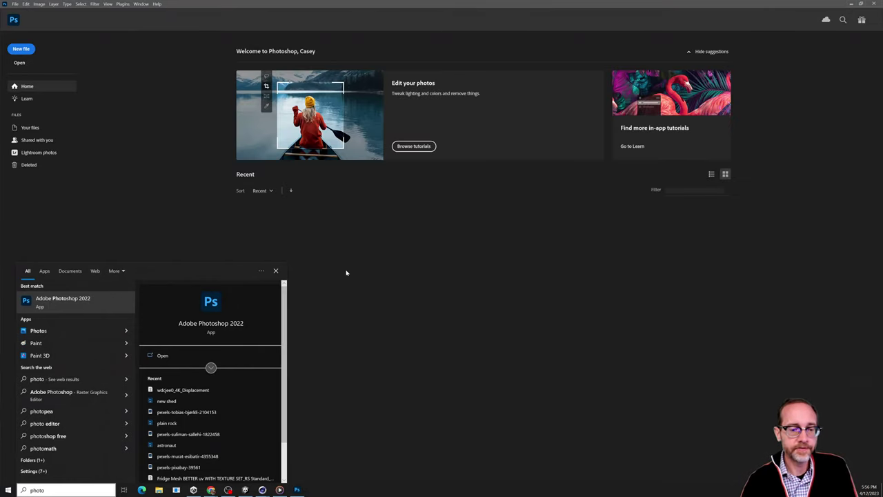
left_click(275, 271)
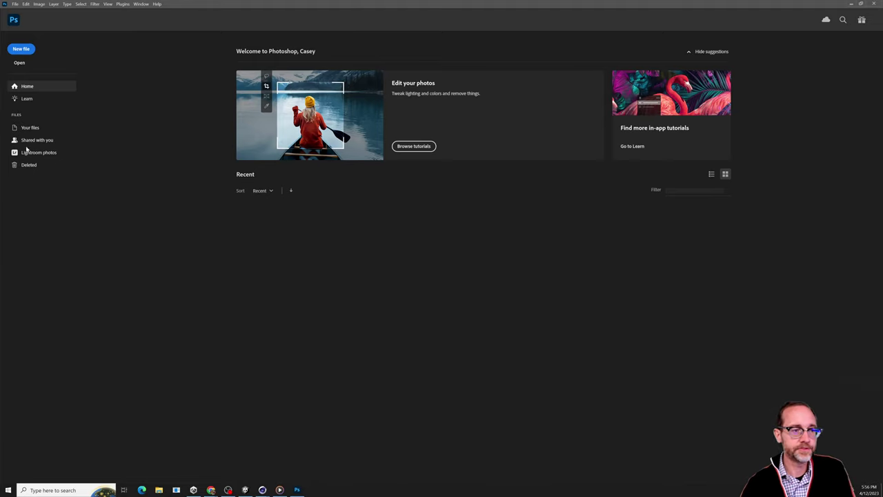
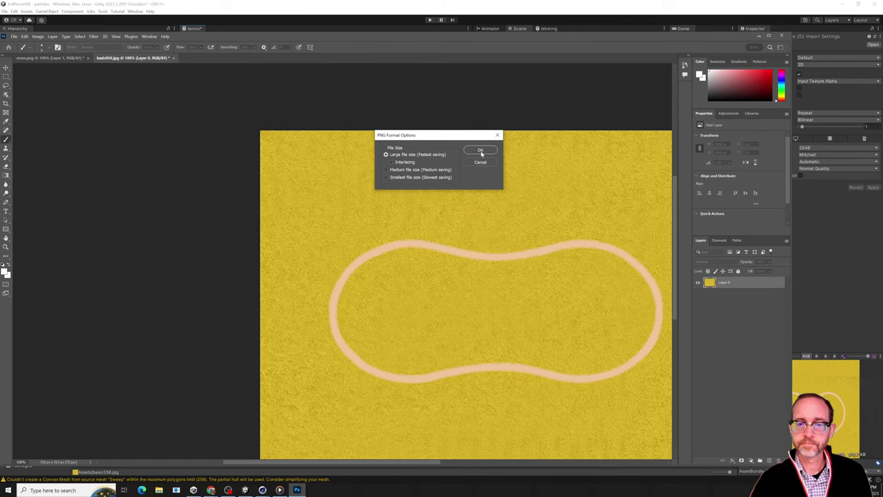
- Save the texture as tennis high res.png with the large file size option and return to Unity
left_click(480, 151)
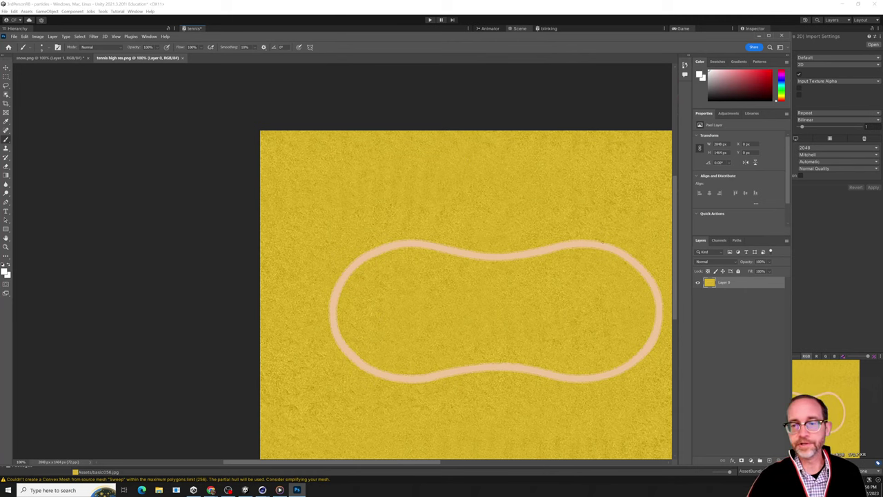
left_click(761, 36)
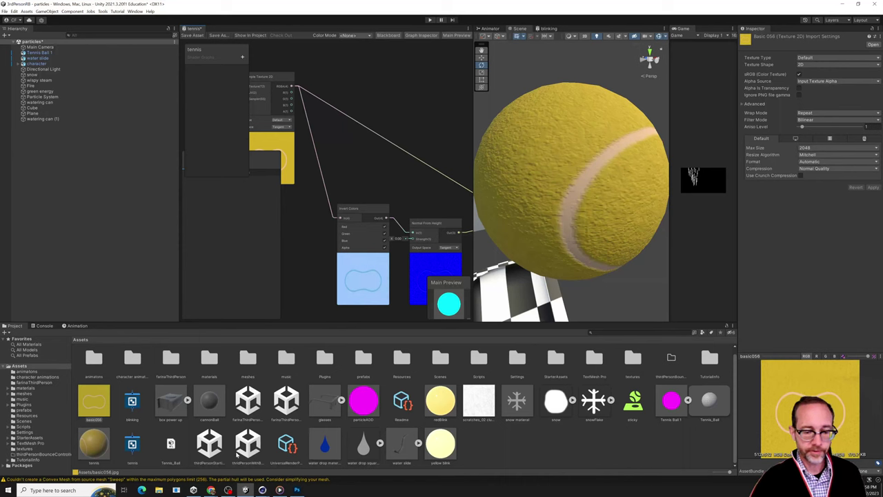
- Browse to the Data (D:) drive in File Explorer and sort its contents by date modified, newest first
left_click(159, 490)
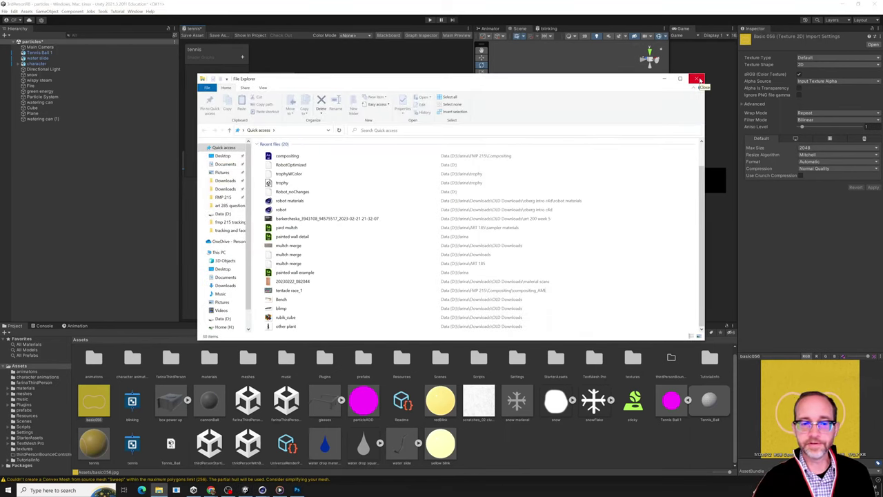
left_click(225, 180)
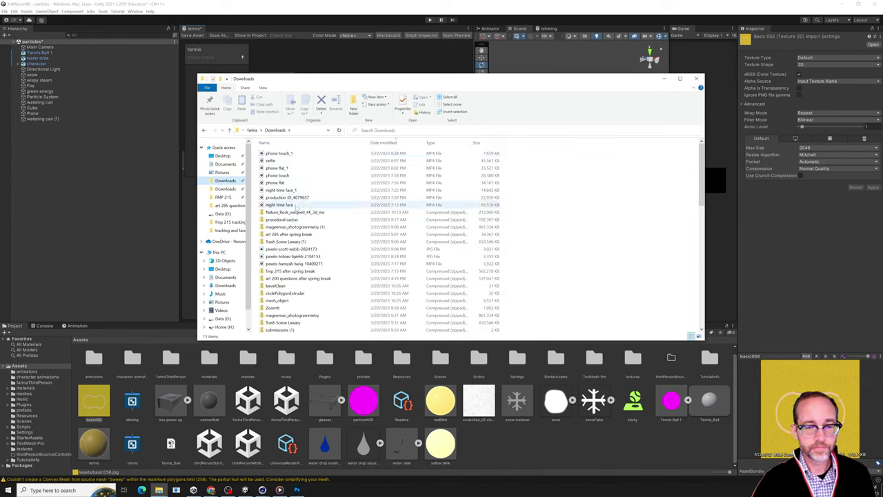
left_click(227, 215)
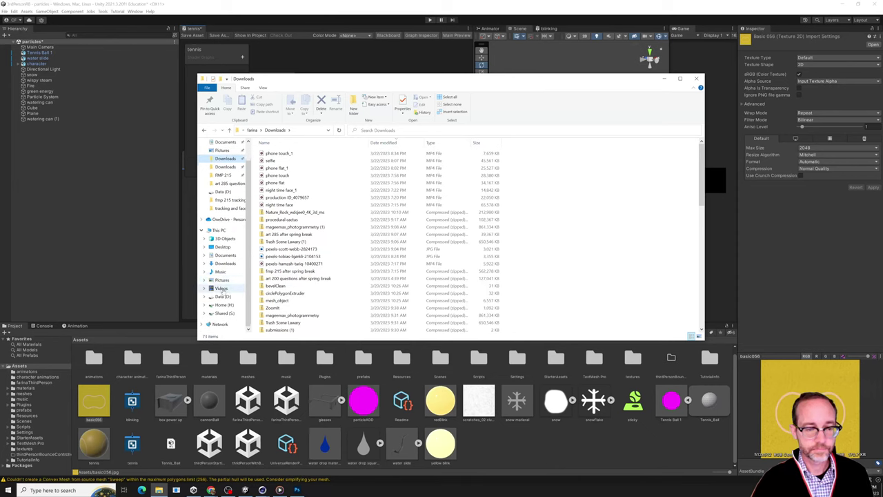
scroll(362, 228, "up", 1)
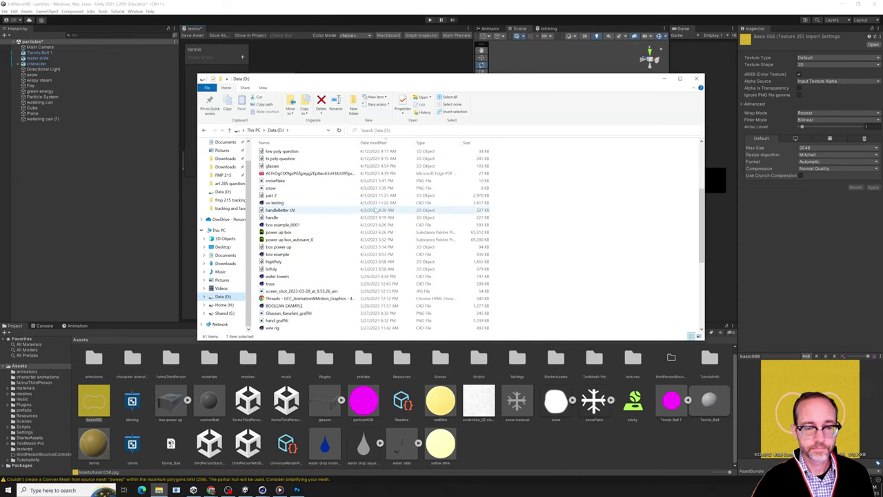
left_click(373, 143)
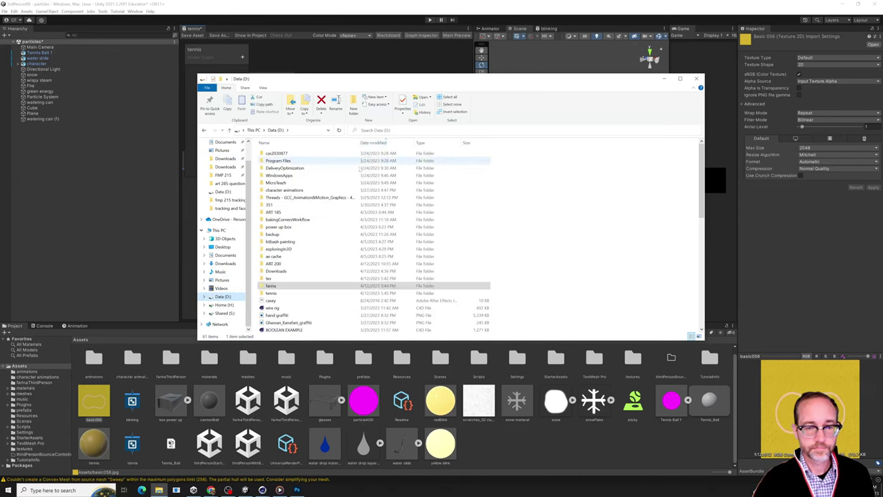
left_click(377, 145)
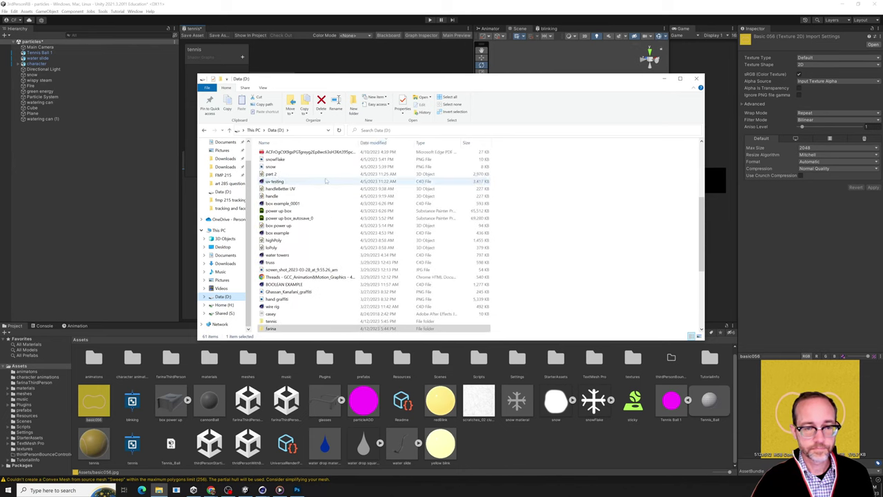
scroll(326, 181, "up", 6)
- Import tennis high res.png into the Unity project's Assets folder and display its import settings
left_click_drag(282, 154, 529, 449)
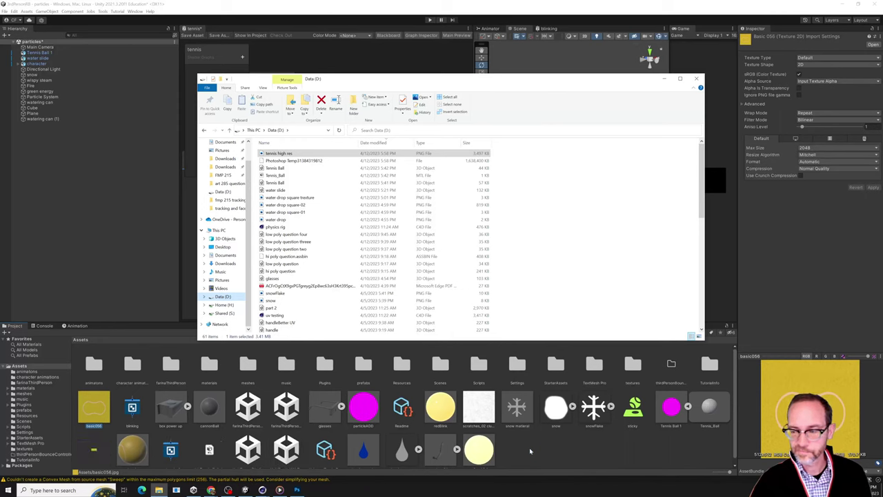
left_click(534, 451)
left_click(88, 448)
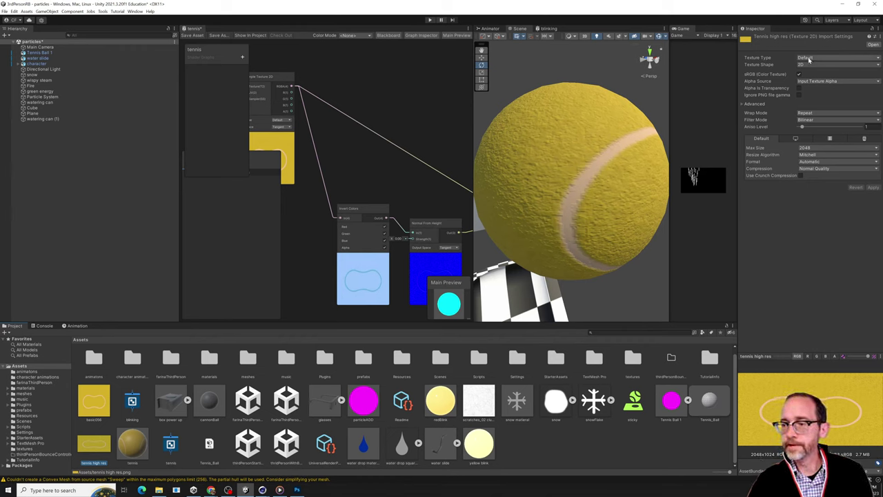
- Add the tennis high res texture to the shader graph and place its Sample Texture 2D node below the original one
middle_click_drag(323, 79, 409, 92)
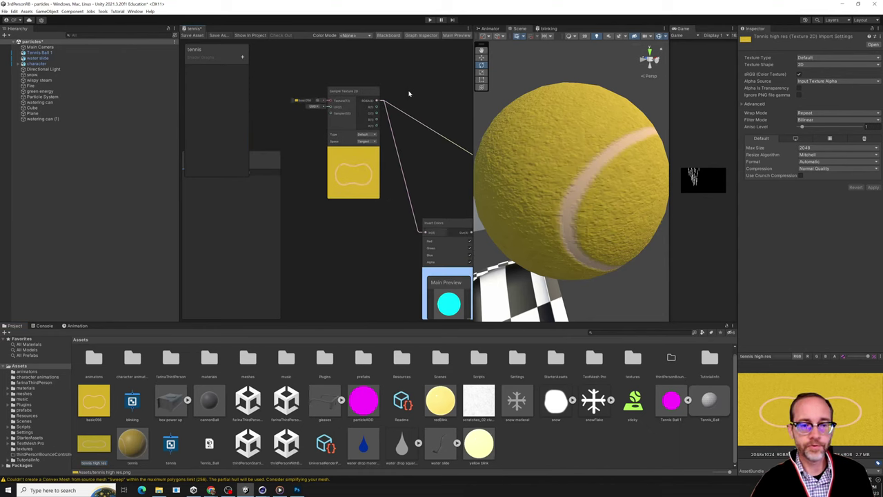
left_click_drag(84, 447, 350, 241)
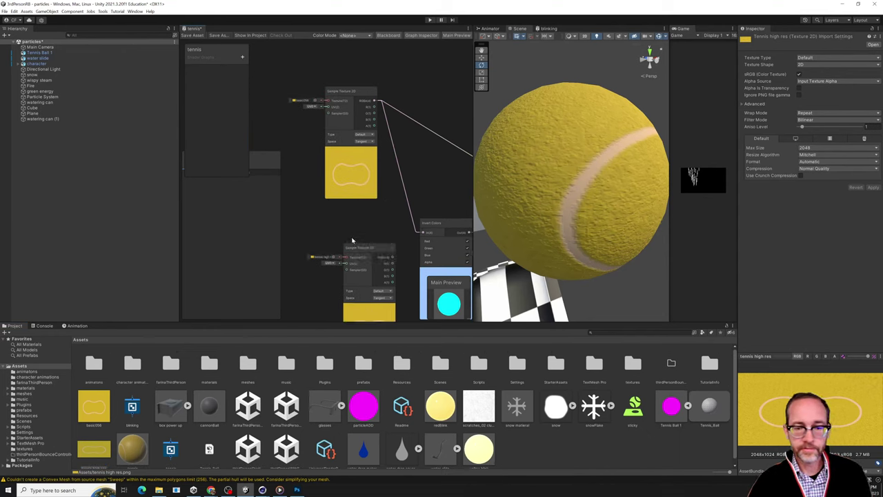
middle_click_drag(380, 212, 339, 159)
left_click_drag(338, 200, 324, 178)
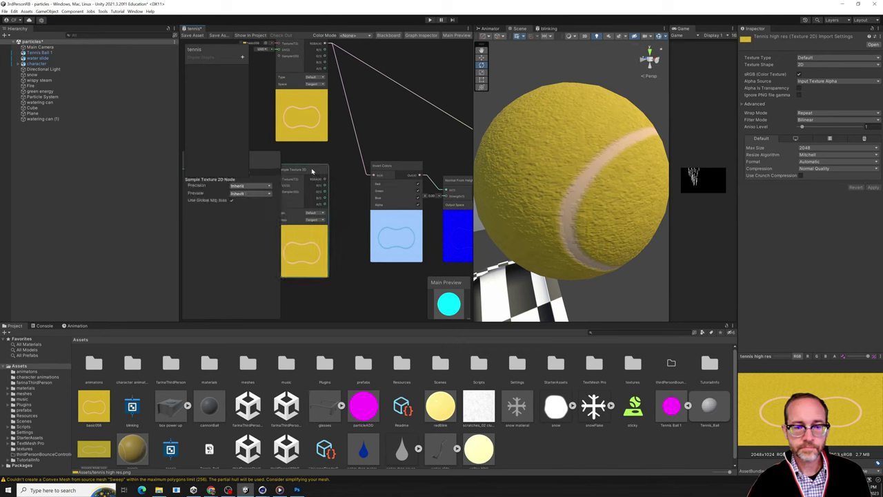
- Move the high-res Sample Texture 2D node nearer the Fragment block, connect its RGBA output to Base Color, and save the graph
scroll(391, 139, "down", 1)
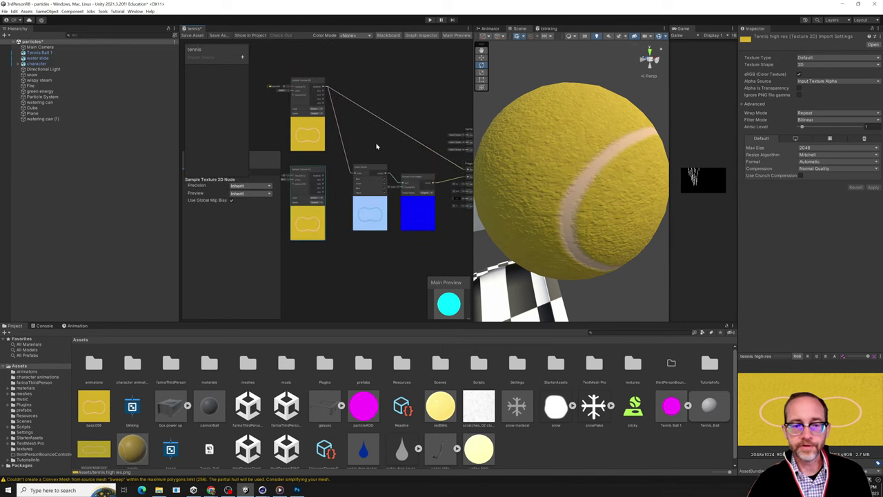
left_click_drag(303, 177, 420, 91)
middle_click_drag(420, 91, 318, 122)
left_click_drag(318, 122, 401, 201)
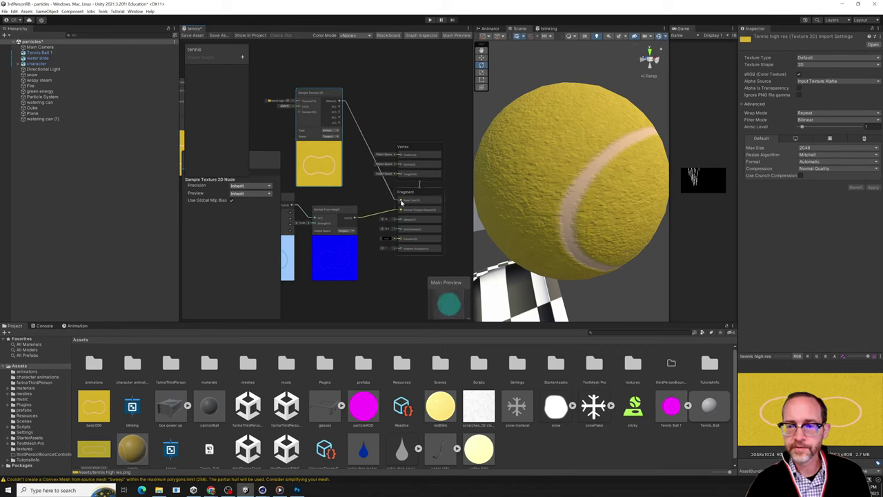
left_click(198, 39)
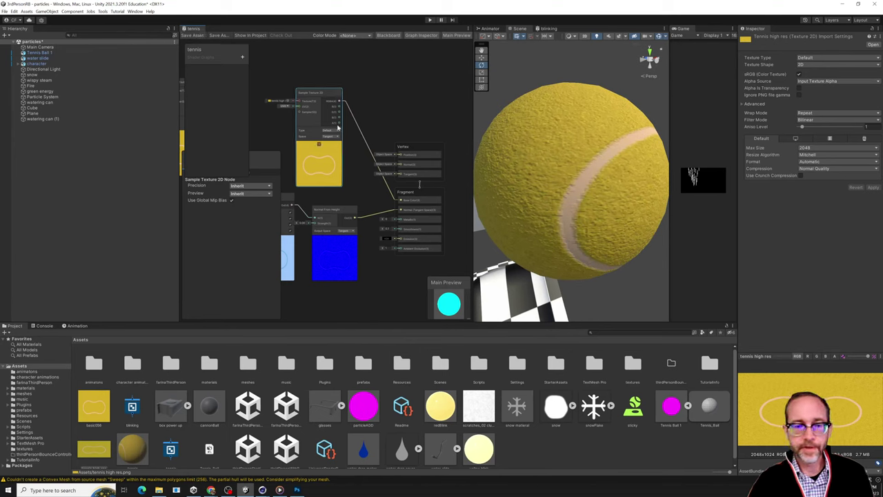
- Move the high-res texture node before Invert Colors, feed its RGBA output into that node's input, and save the graph
middle_click_drag(353, 86, 441, 84)
left_click_drag(400, 95, 336, 210)
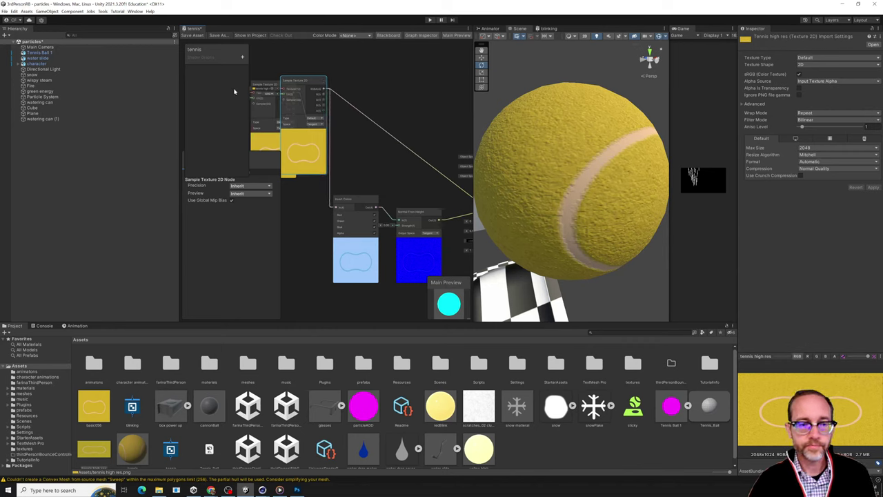
left_click(193, 35)
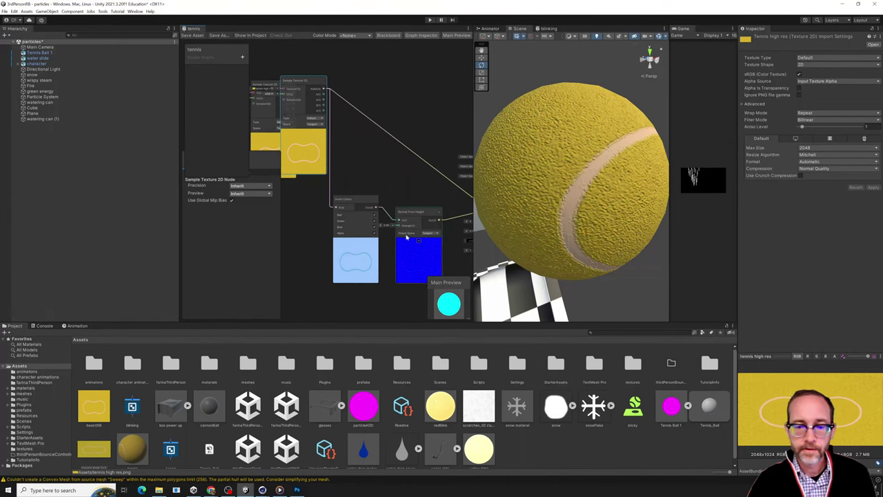
- Try a lower strength value on the Normal From Height node
left_click(386, 225)
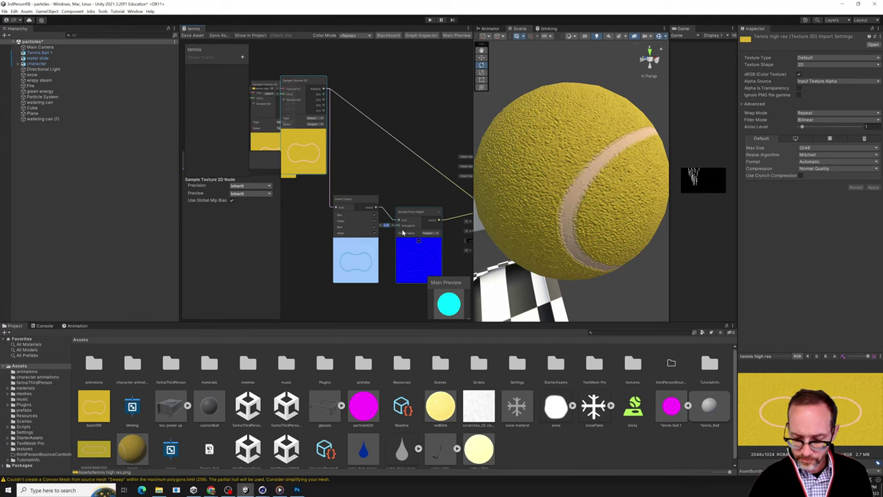
type(".0")
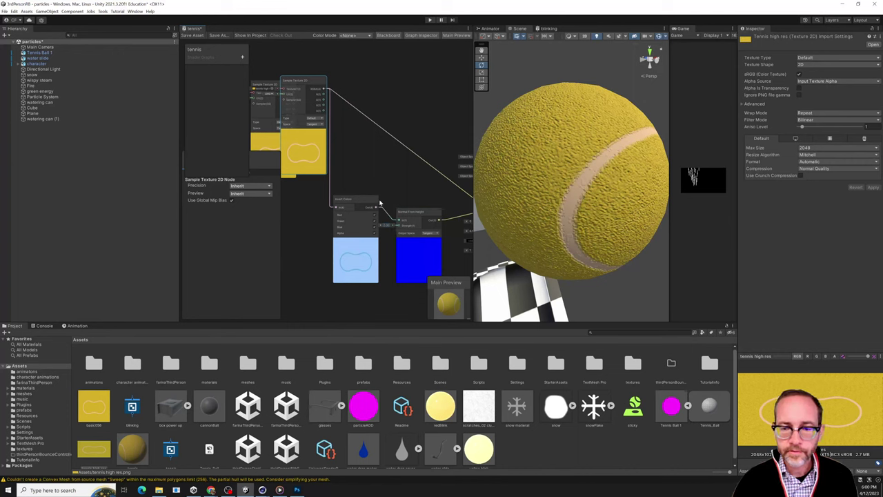
- Switch off all channels in the Invert Colors node and re-enable Red, Green and Blue, leaving Alpha off
scroll(376, 199, "down", 3)
scroll(376, 199, "up", 4)
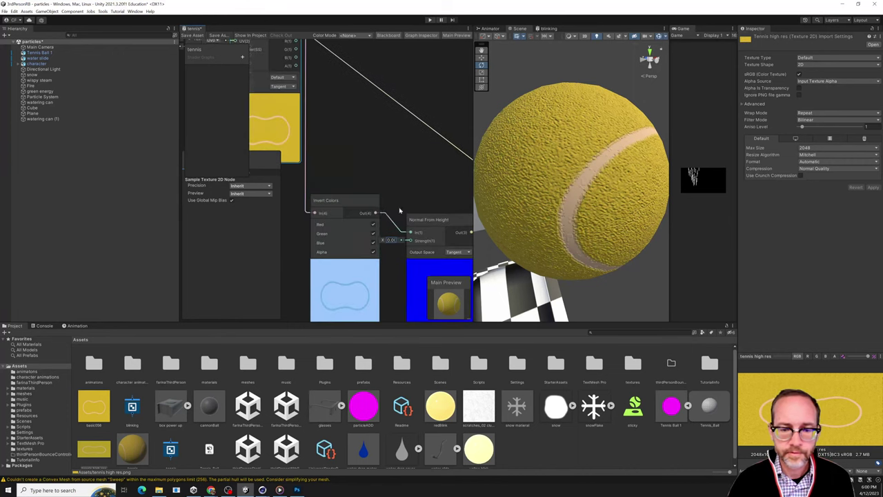
left_click_drag(366, 204, 369, 199)
left_click(377, 217)
left_click(377, 226)
left_click(377, 235)
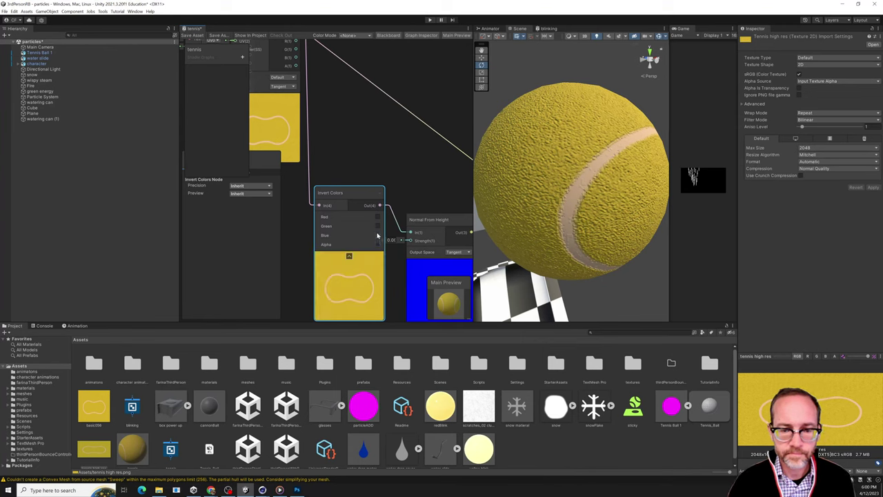
left_click(378, 216)
left_click(378, 226)
left_click(377, 235)
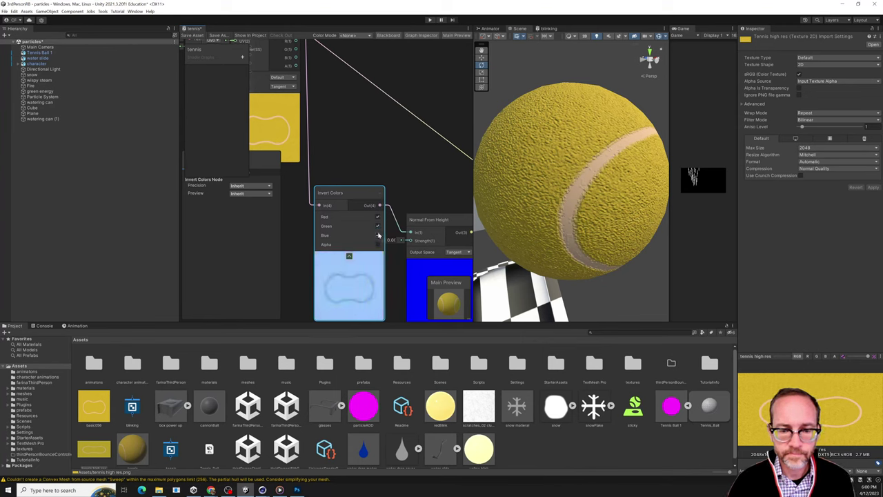
- Align the Invert Colors and Normal From Height nodes side by side and save the shader graph
left_click_drag(428, 222, 427, 215)
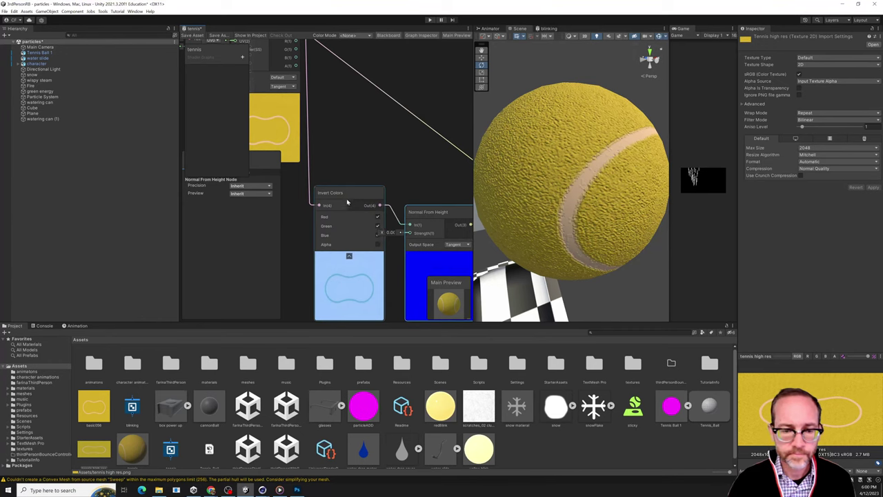
left_click_drag(348, 201, 319, 202)
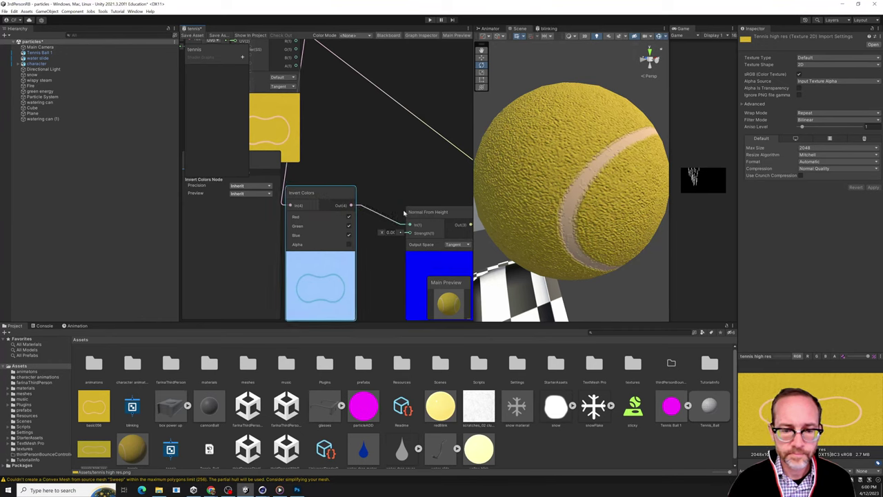
left_click_drag(421, 213, 395, 193)
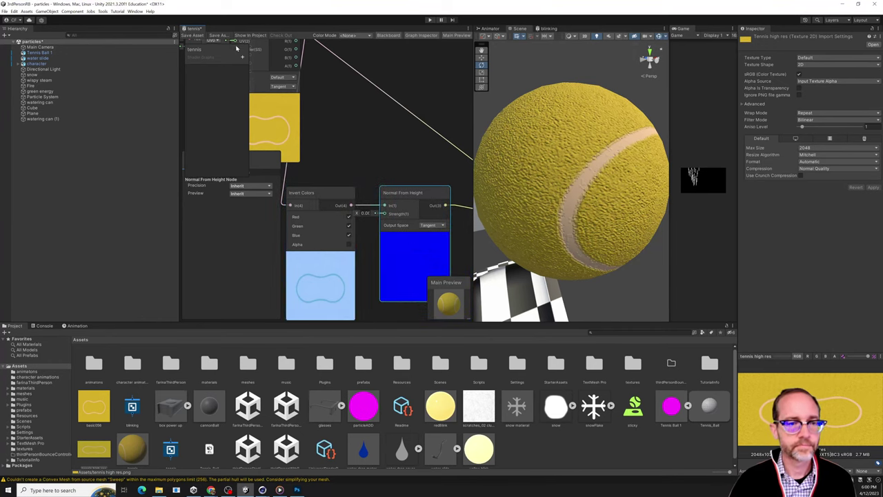
left_click(195, 35)
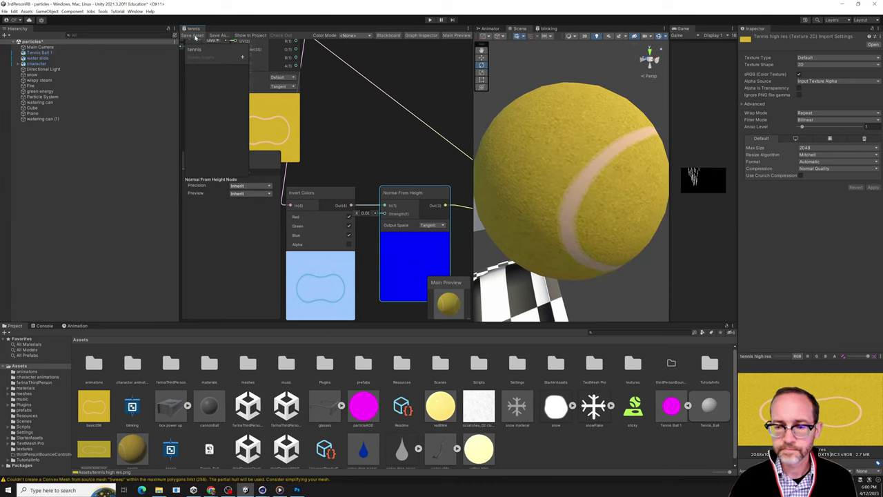
- Try a Normal From Height strength of 0.1, replace it with 0.01, and save the shader graph
left_click(364, 212)
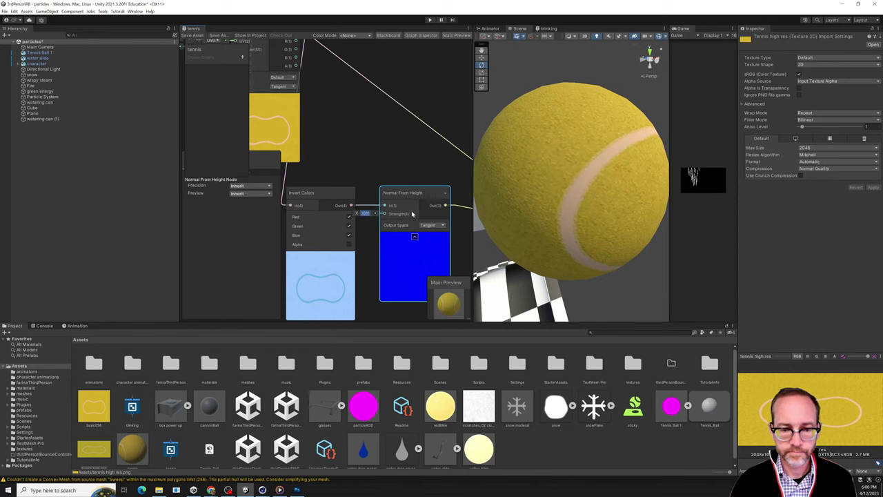
type("0.1")
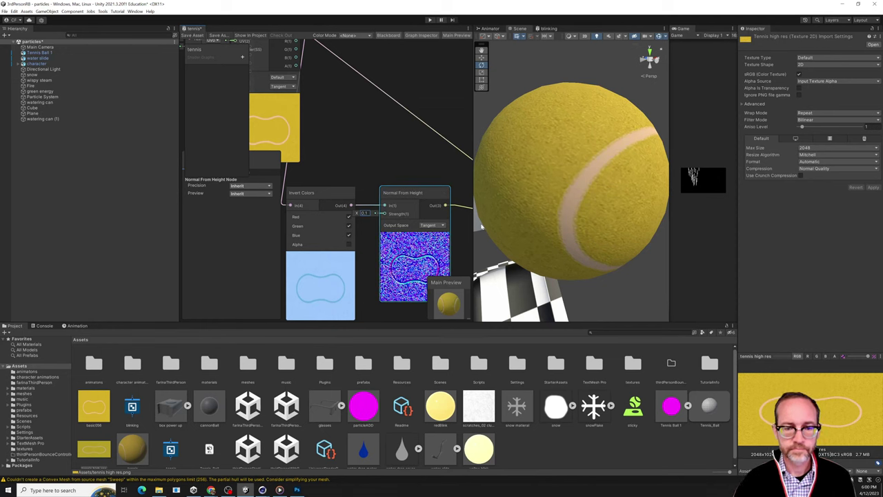
left_click_drag(371, 213, 339, 209)
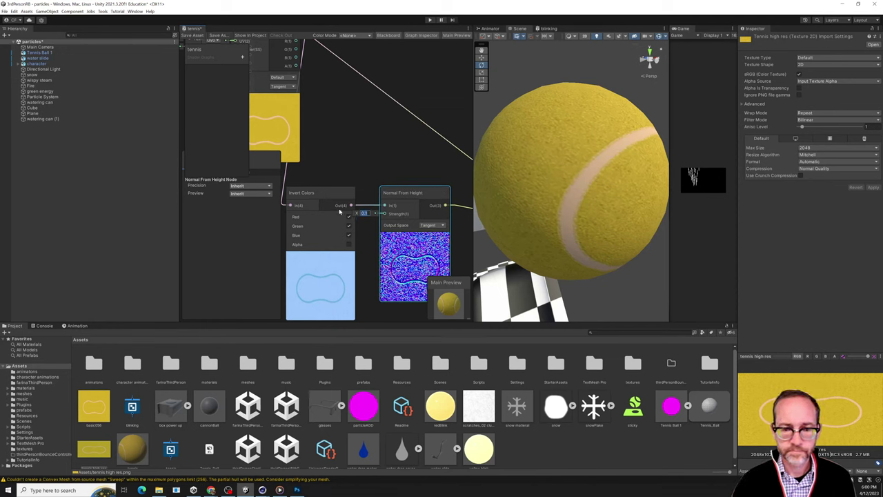
key("BackSpace")
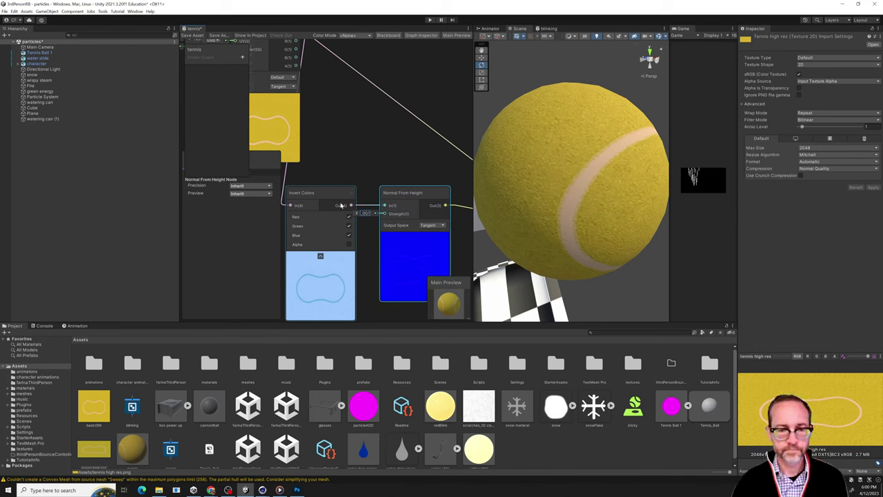
left_click(190, 35)
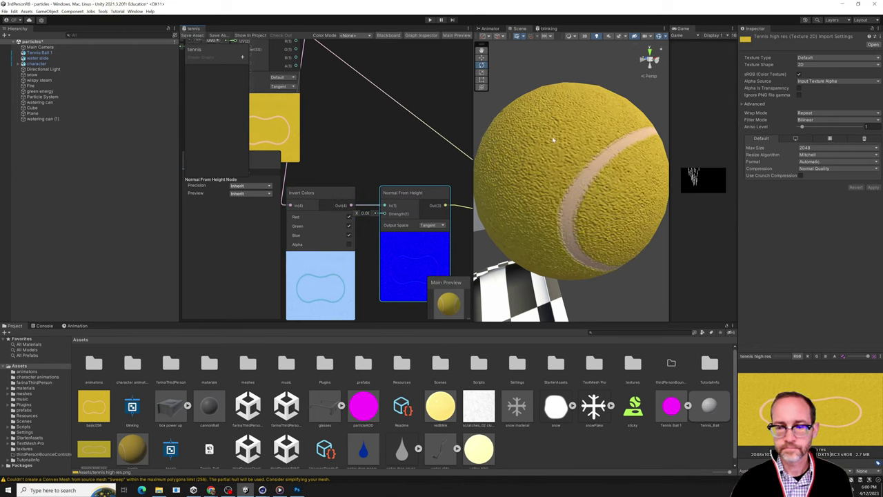
- Lower the Normal From Height node's strength further and save the shader graph
scroll(553, 139, "down", 5)
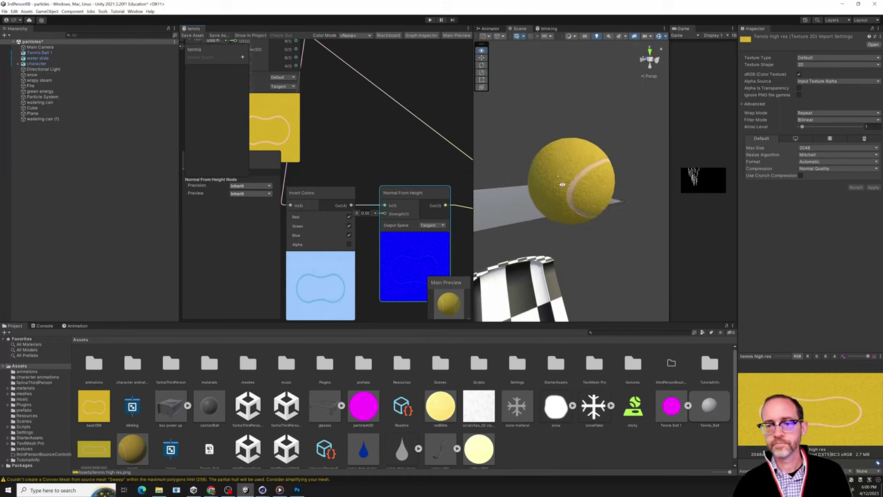
scroll(562, 185, "up", 8)
left_click_drag(562, 173, 539, 184, "alt")
scroll(546, 181, "up", 1)
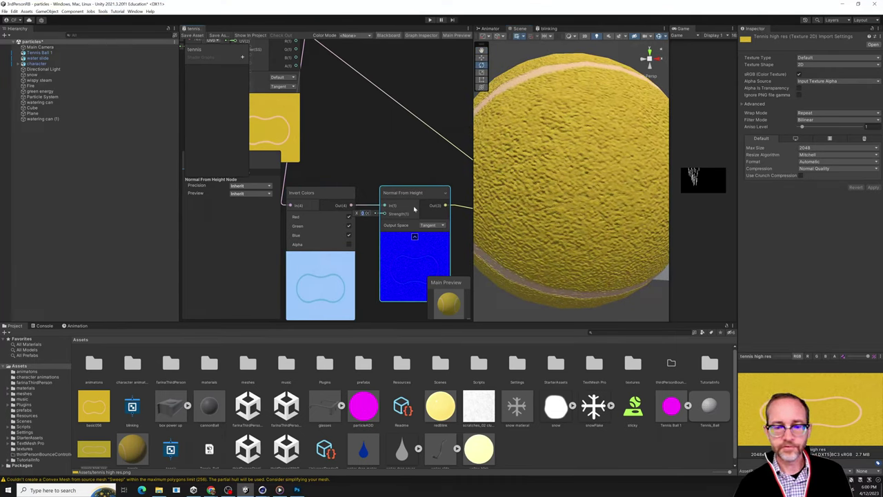
left_click(359, 213)
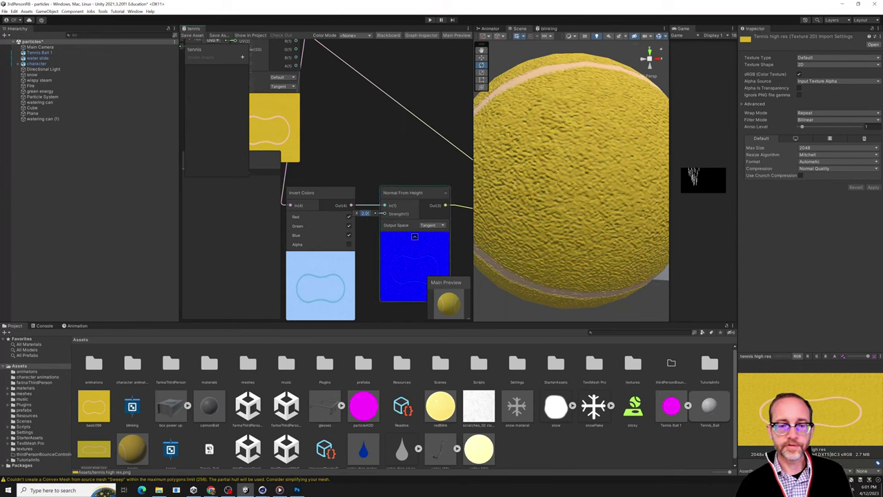
type("0.0")
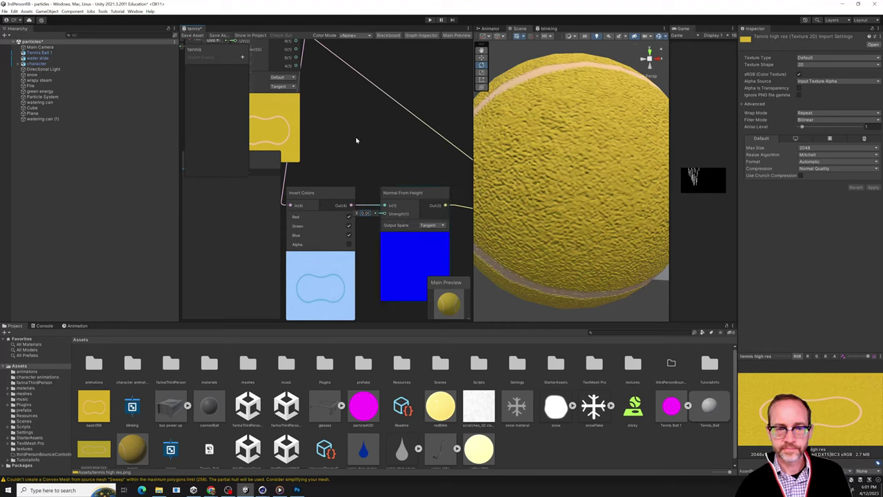
left_click(187, 35)
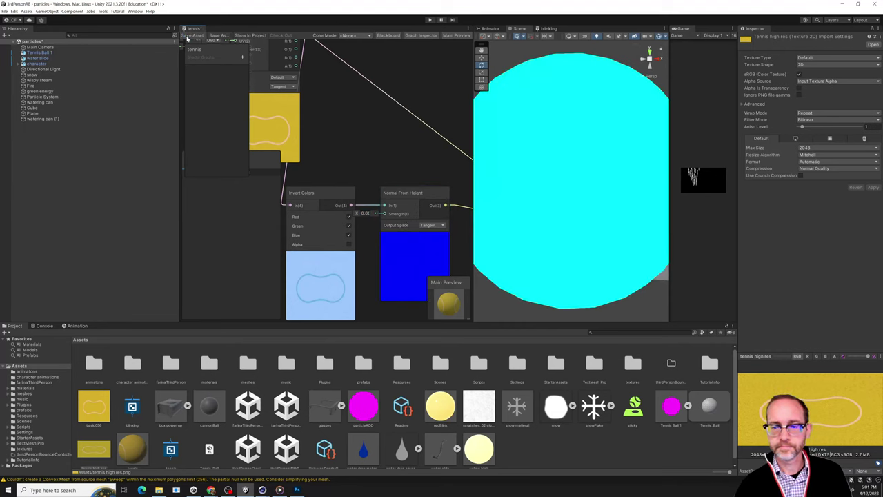
- Move the overlapping Sample Texture 2D node away from the identical node so both are separated in the graph
scroll(574, 181, "down", 7)
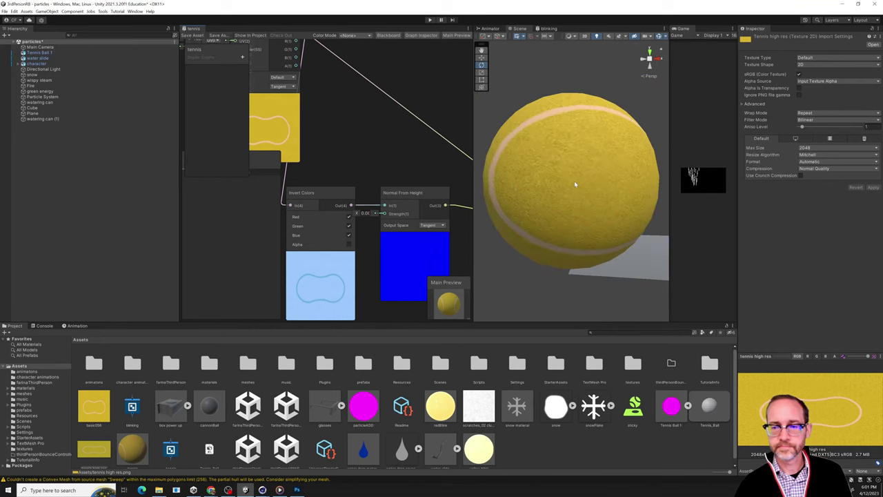
left_click_drag(574, 181, 518, 187, "alt")
scroll(614, 187, "up", 5)
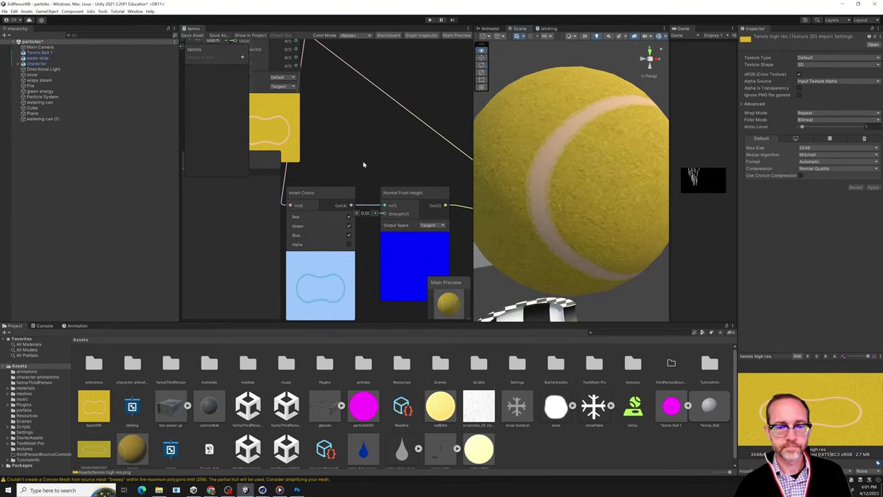
scroll(410, 172, "down", 4)
left_click(353, 143)
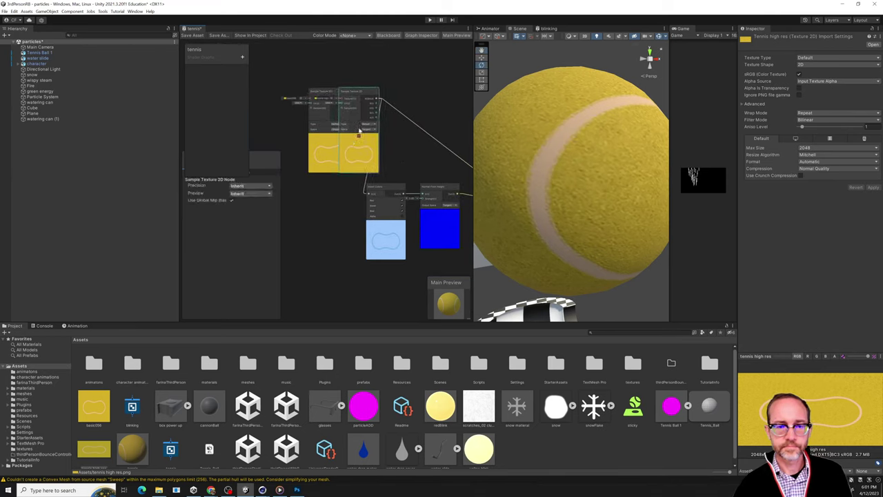
left_click_drag(358, 91, 310, 193)
- Review the Max Size options in the import settings of the tennis high res texture, keeping 2048
scroll(105, 458, "down", 1)
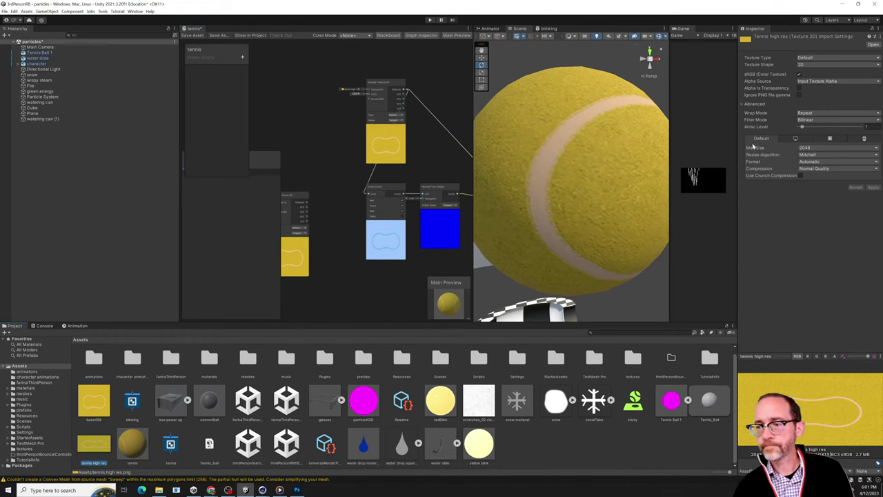
left_click(811, 148)
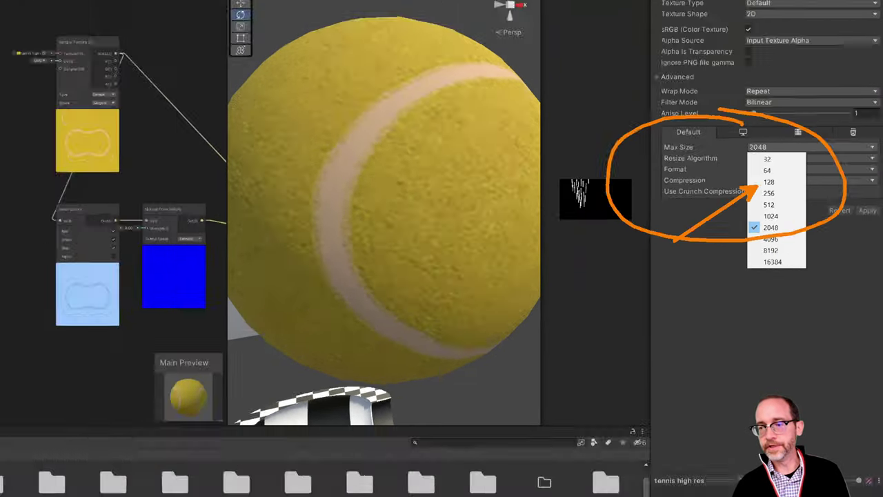
left_click(622, 264)
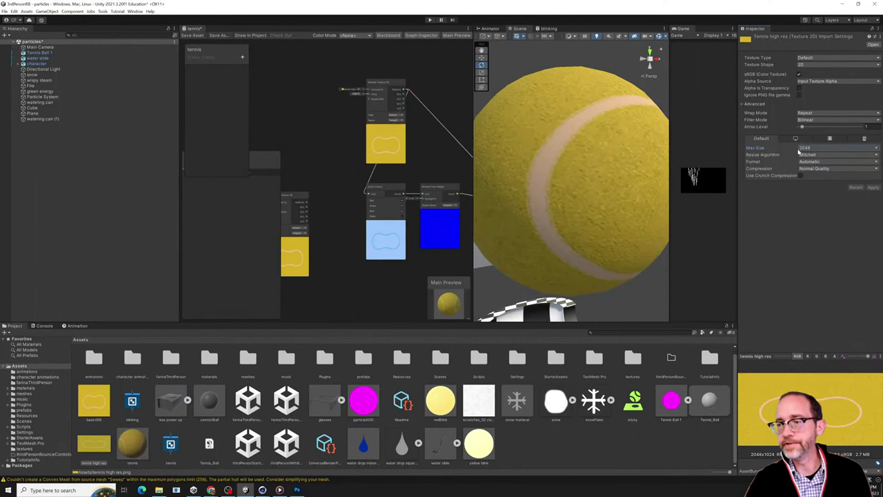
- Save the particles scene and the tennis shader graph
scroll(545, 220, "down", 5)
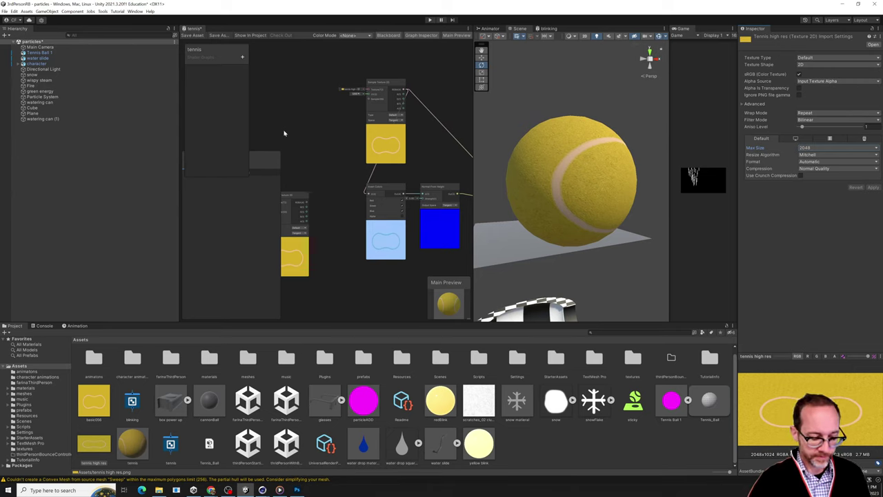
key("ctrl+s")
left_click(193, 35)
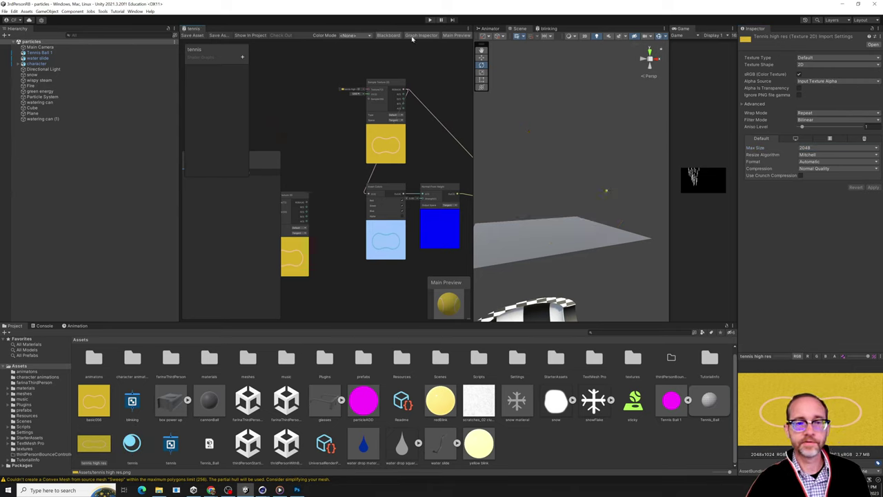
- Dock the Scene view beside the tennis graph and the Game view beside the blinking graph, and widen the Scene view
left_click_drag(519, 29, 299, 170)
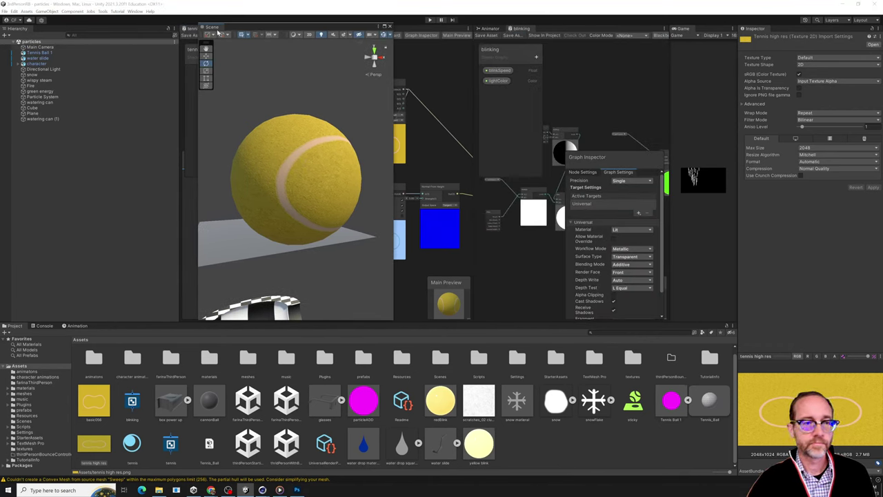
left_click_drag(213, 27, 196, 30)
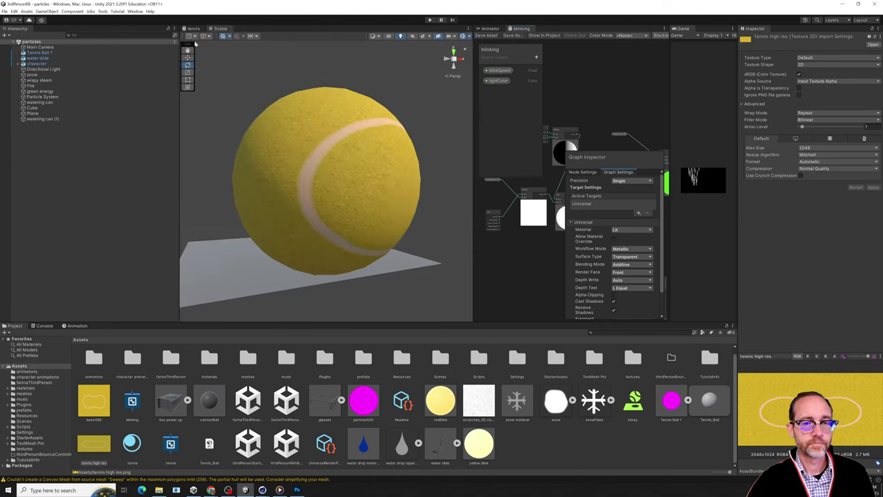
left_click(490, 29)
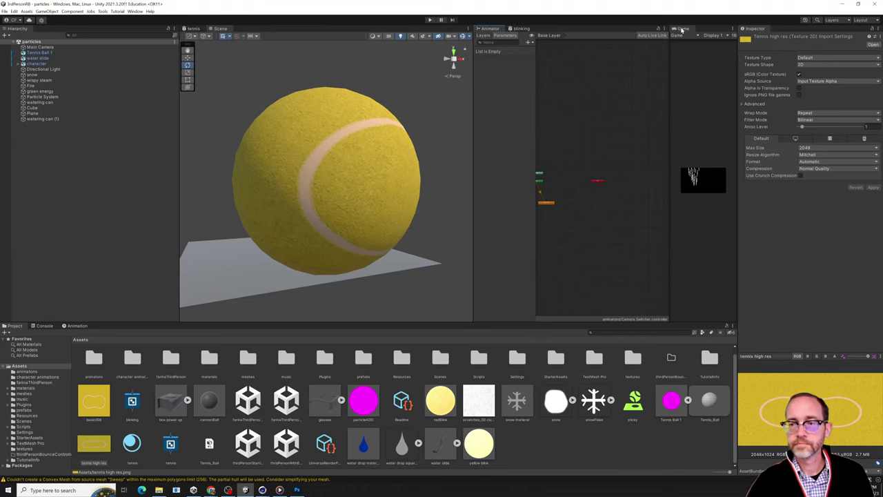
left_click_drag(681, 29, 538, 28)
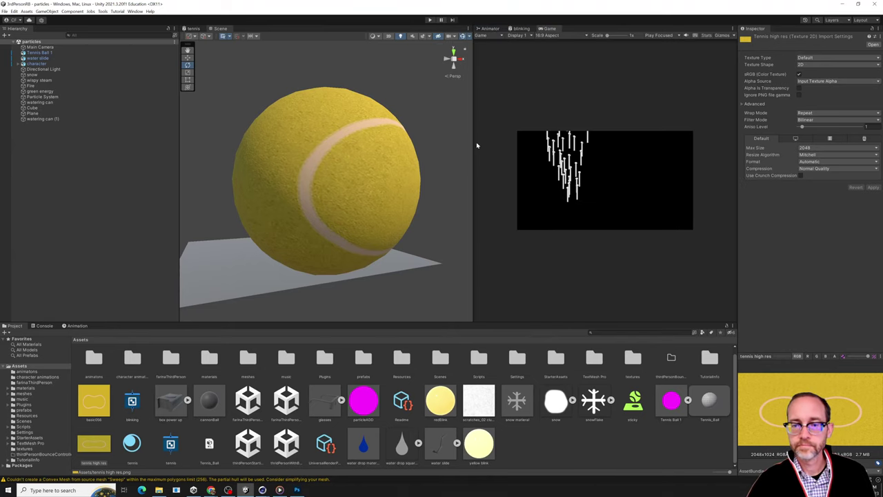
left_click_drag(472, 146, 525, 147)
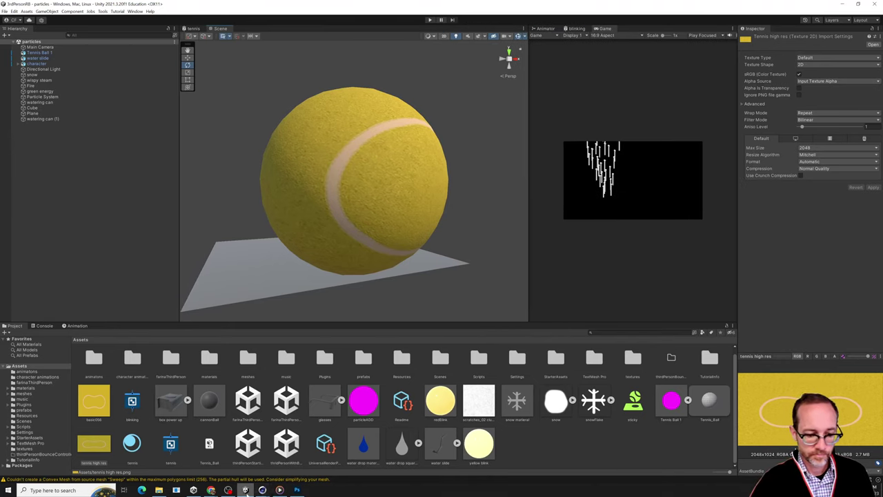
- Switch to Media Player, play the student's game recording, and rewind it to the game timer's 02:10
left_click(280, 490)
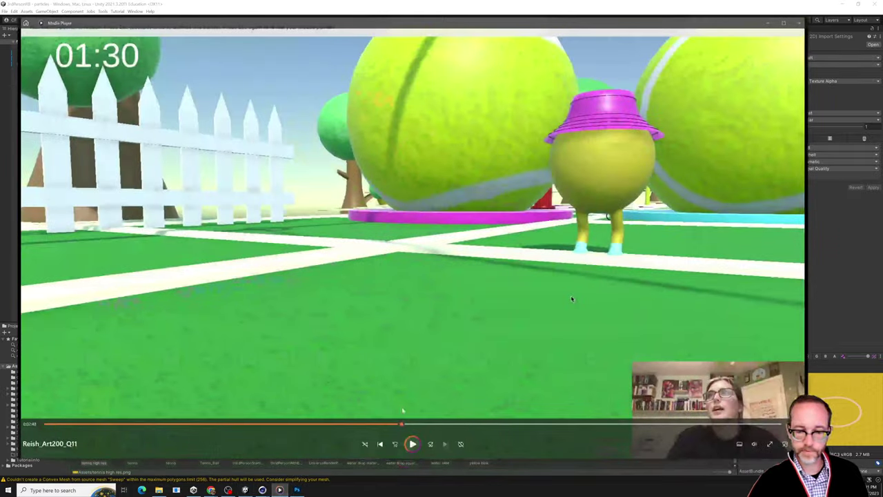
left_click(413, 446)
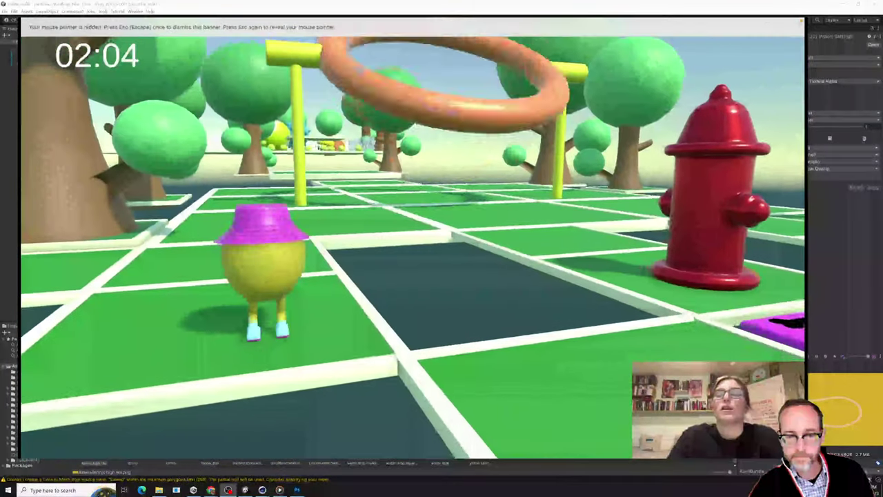
mouse_move(523, 428)
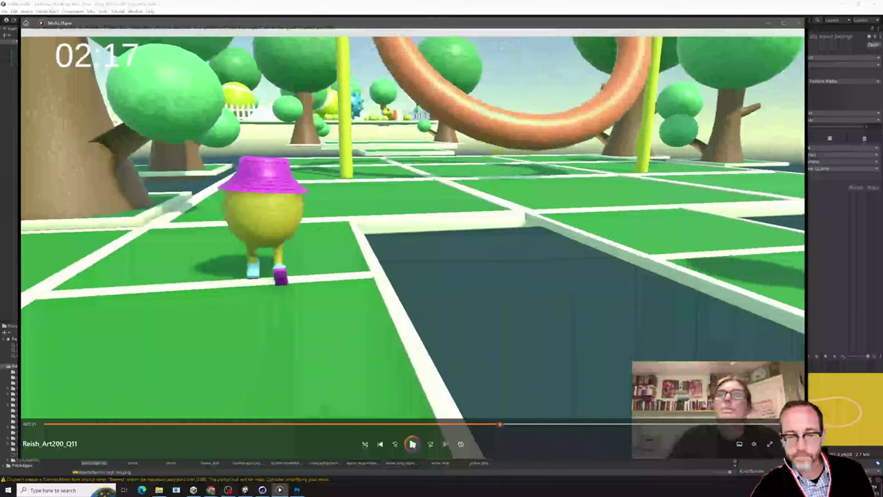
left_click_drag(496, 429, 485, 427)
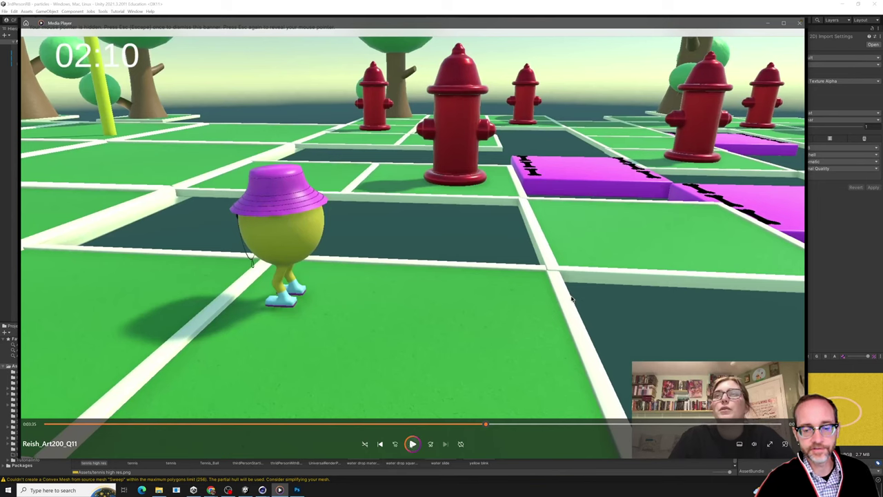
- Resume the student's game recording and pause it at the particle effects on the win screen
left_click(412, 443)
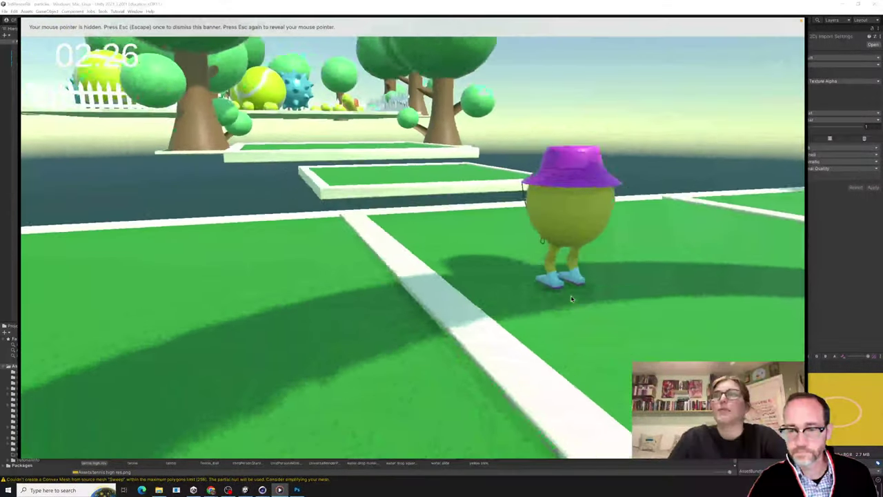
mouse_move(434, 313)
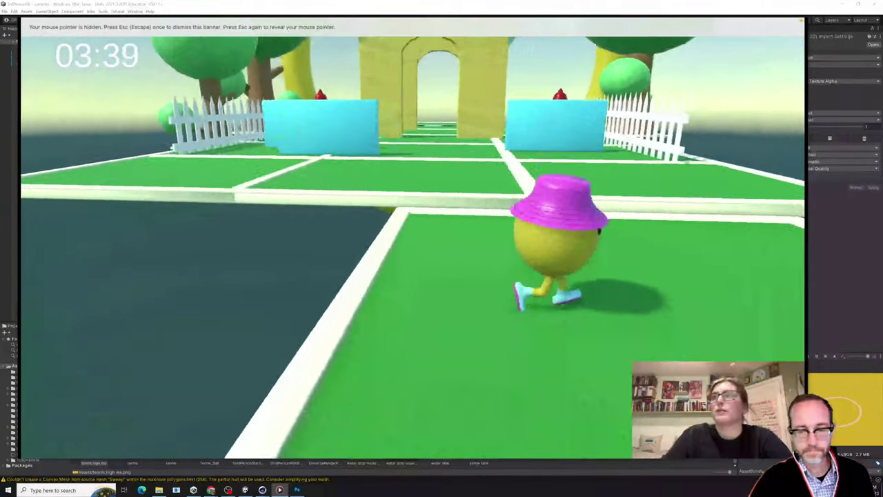
mouse_move(379, 311)
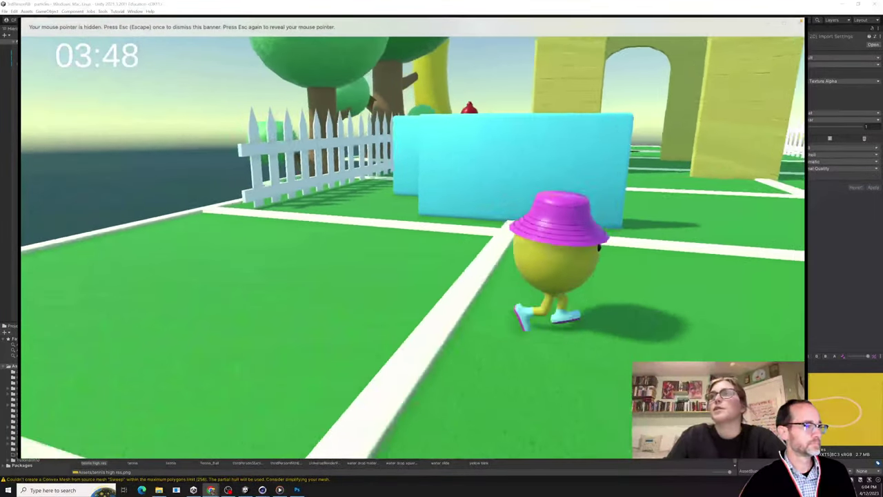
mouse_move(62, 171)
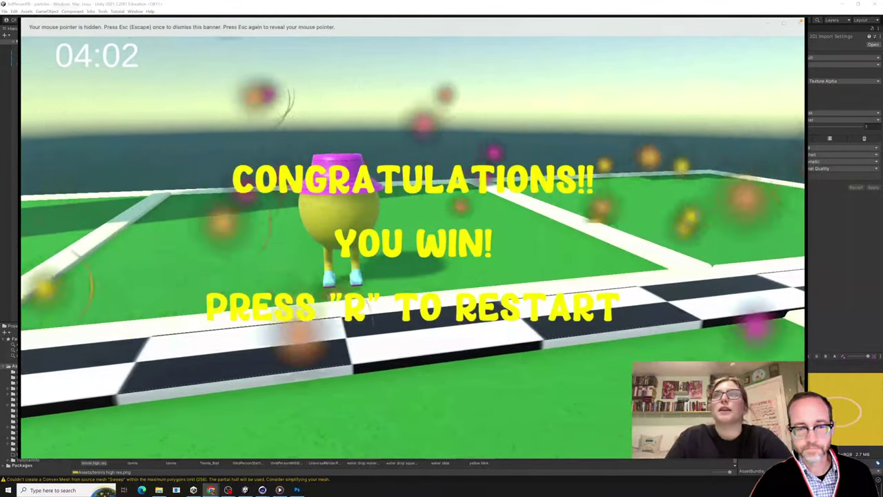
mouse_move(168, 406)
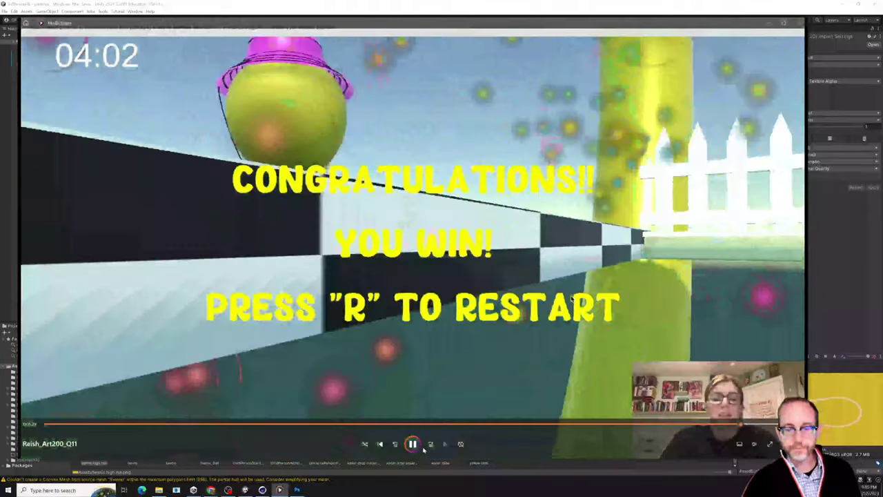
left_click(414, 445)
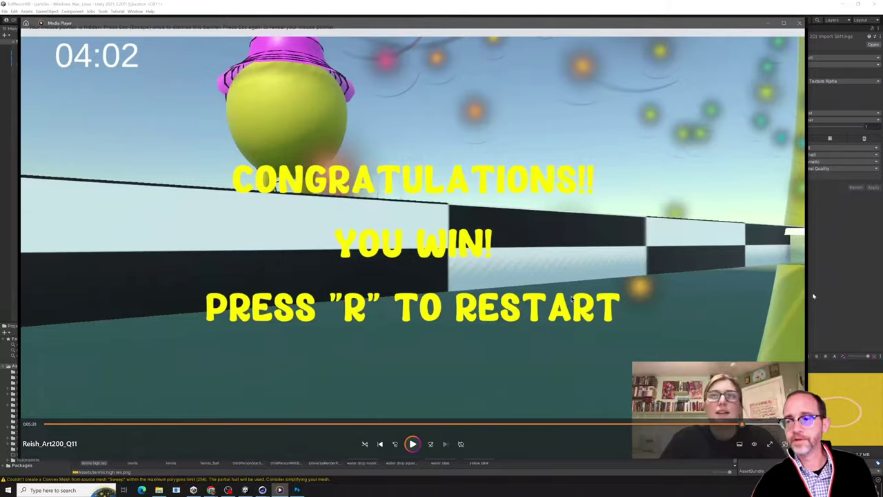
- Return to Unity, search the project assets for "pa" and select the particles scene asset
left_click(813, 297)
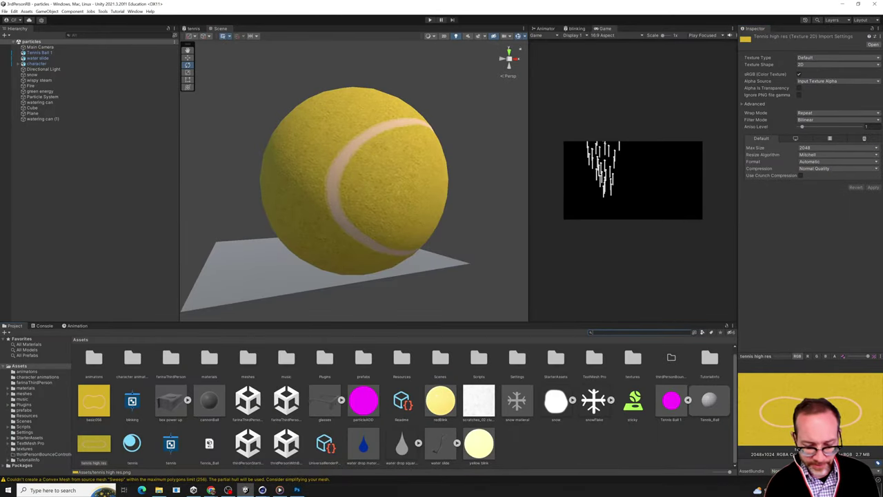
type("patir")
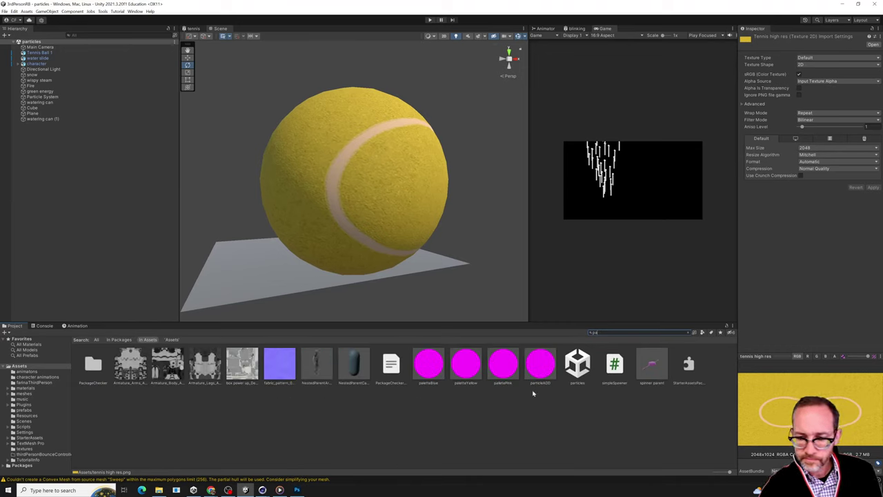
left_click(569, 367)
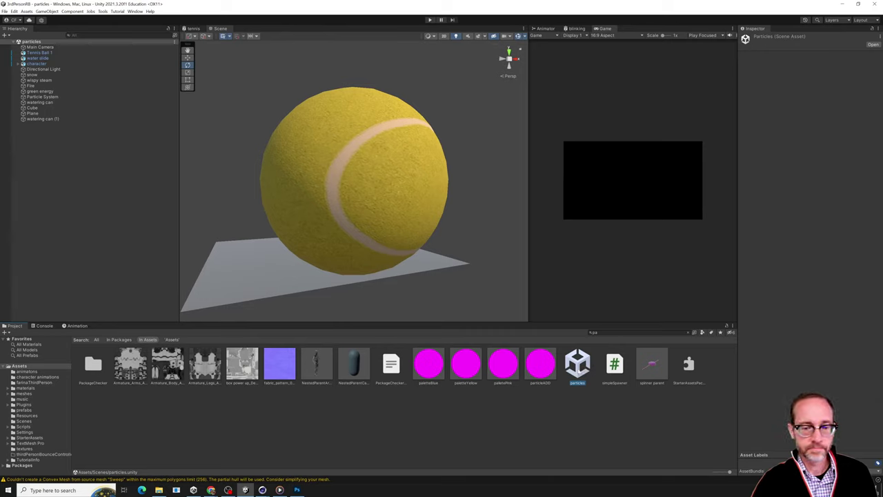
- Select the green energy particle system and frame it closely in the Scene view
scroll(353, 202, "down", 20)
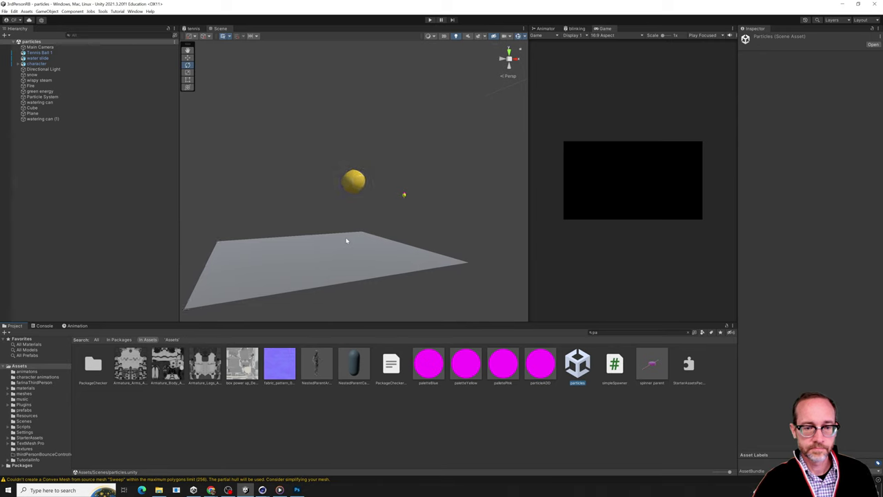
left_click(63, 91)
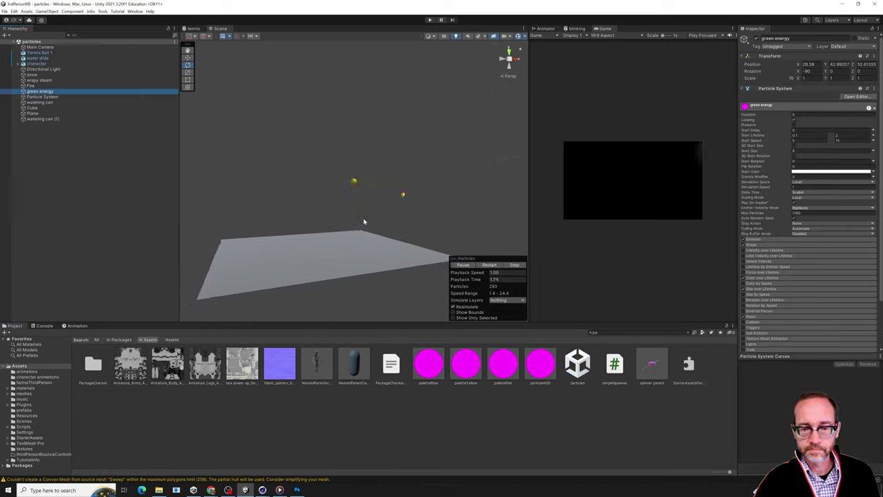
key("f")
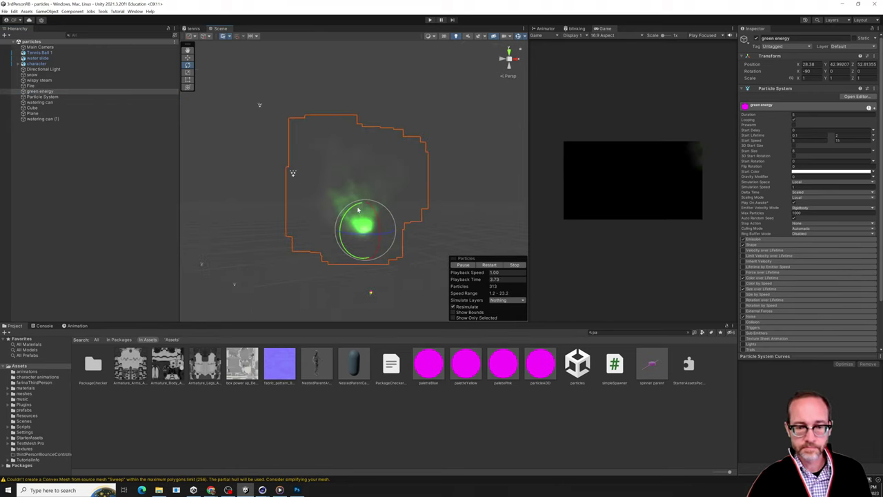
left_click_drag(371, 269, 360, 235, "alt")
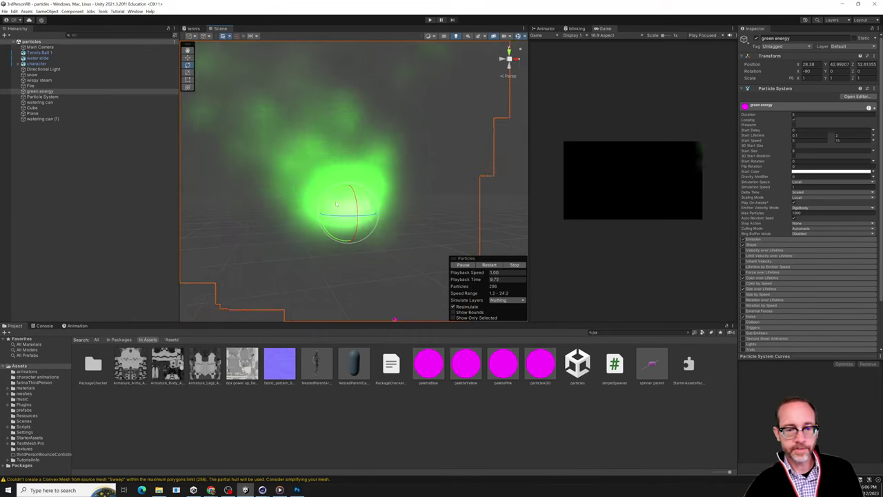
- Trace the green energy particle system's renderer material to its particleADD asset and open that material's settings
left_click(69, 92)
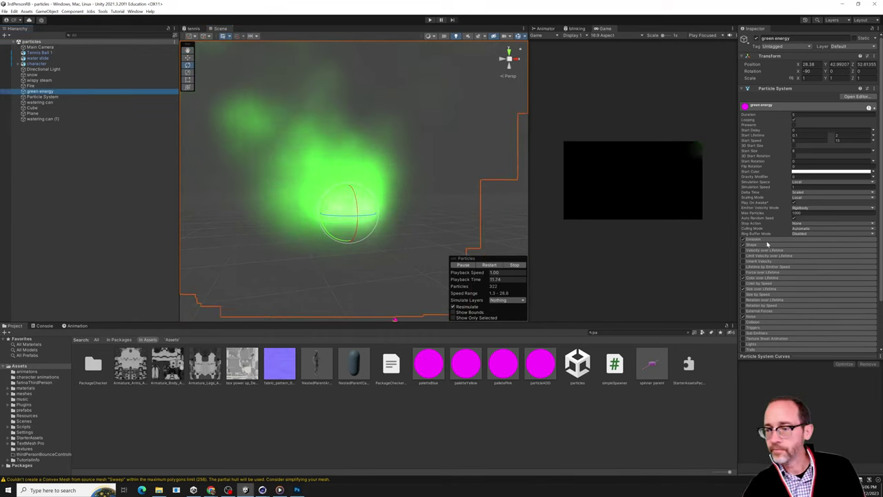
scroll(755, 310, "down", 3)
left_click(755, 306)
scroll(759, 303, "down", 3)
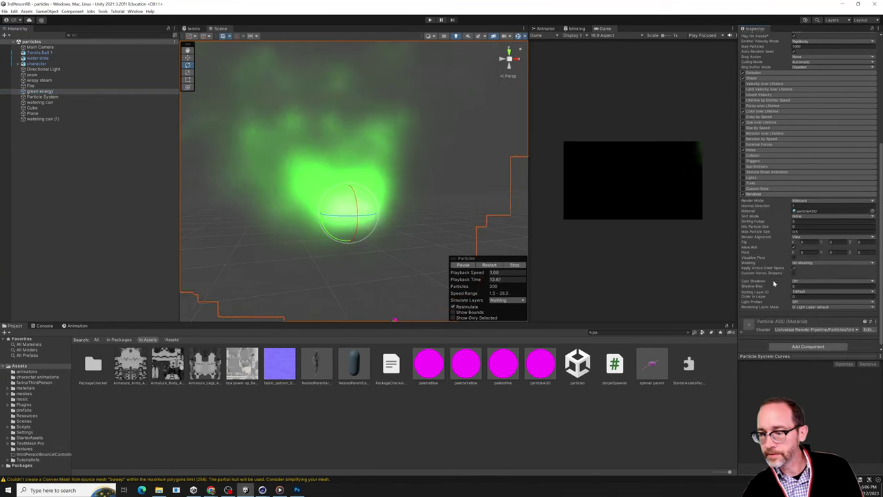
left_click(802, 213)
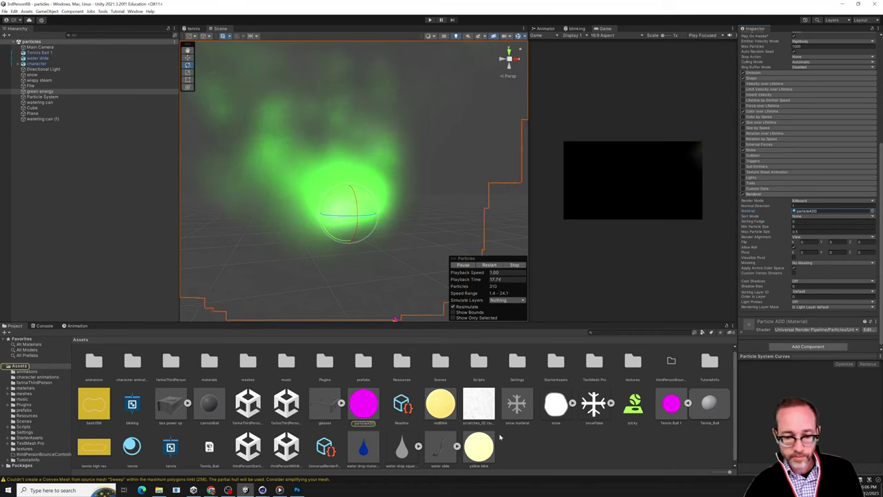
scroll(526, 426, "down", 2)
left_click(358, 398)
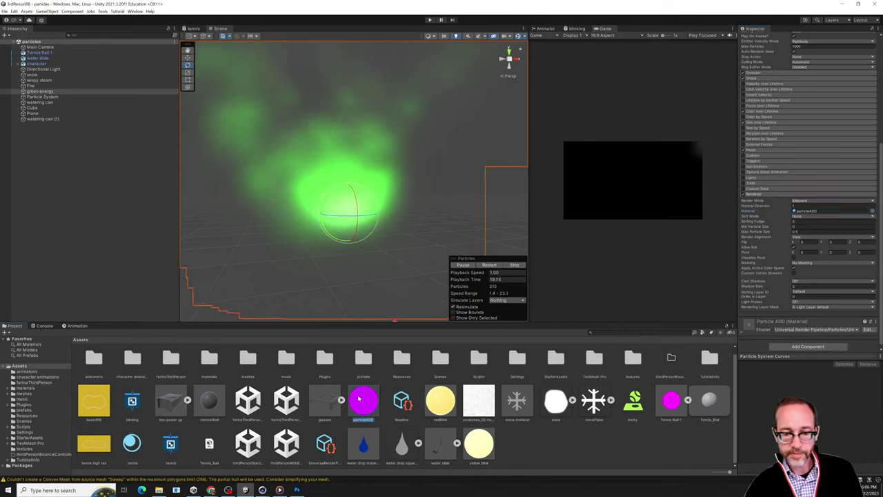
left_click(363, 400)
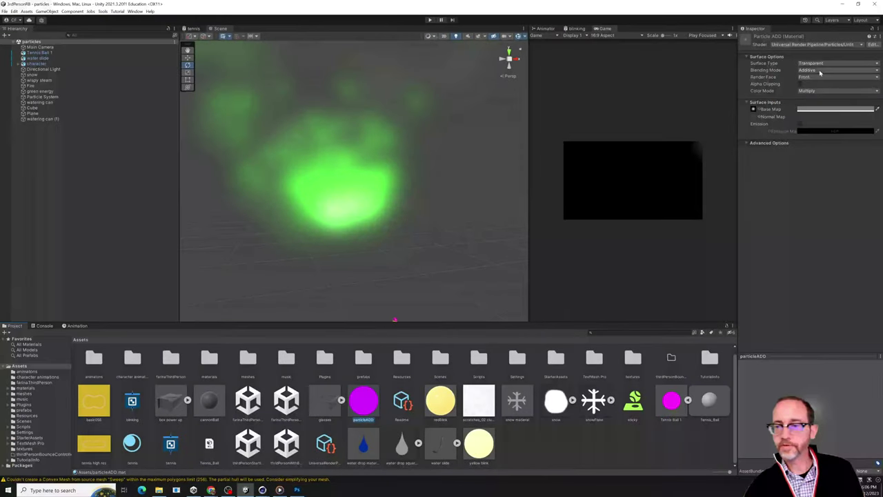
- Try the Alpha blending mode on the particleADD material and inspect the green energy effect with it
left_click(818, 72)
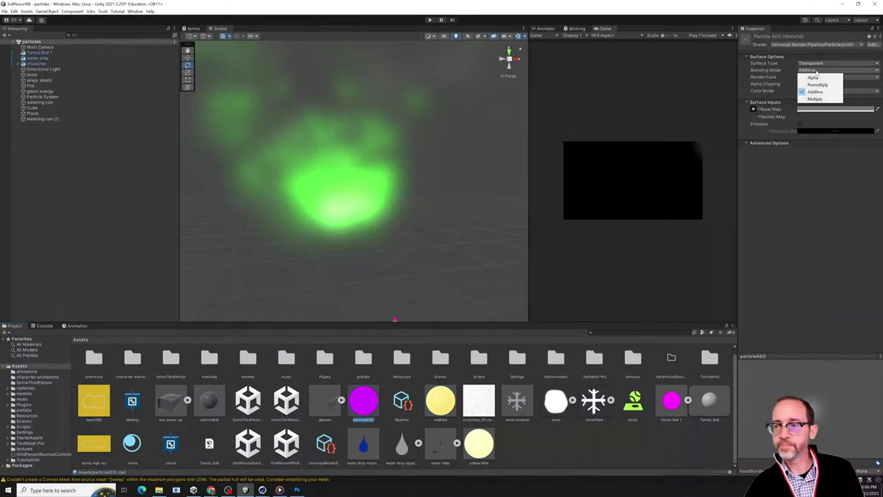
left_click(815, 77)
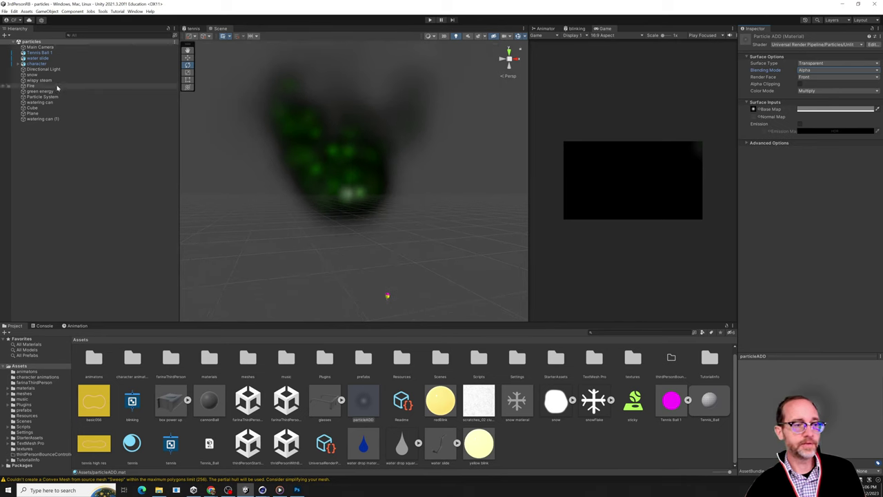
left_click(55, 91)
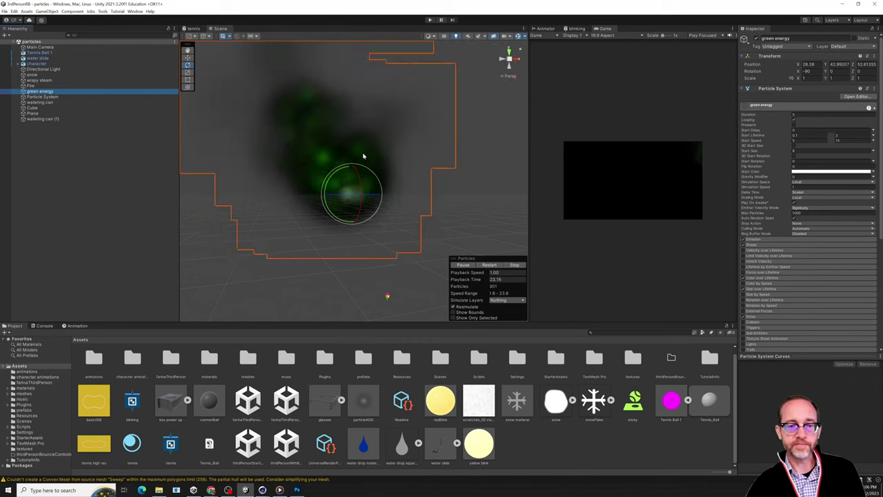
left_click_drag(337, 173, 337, 207, "alt")
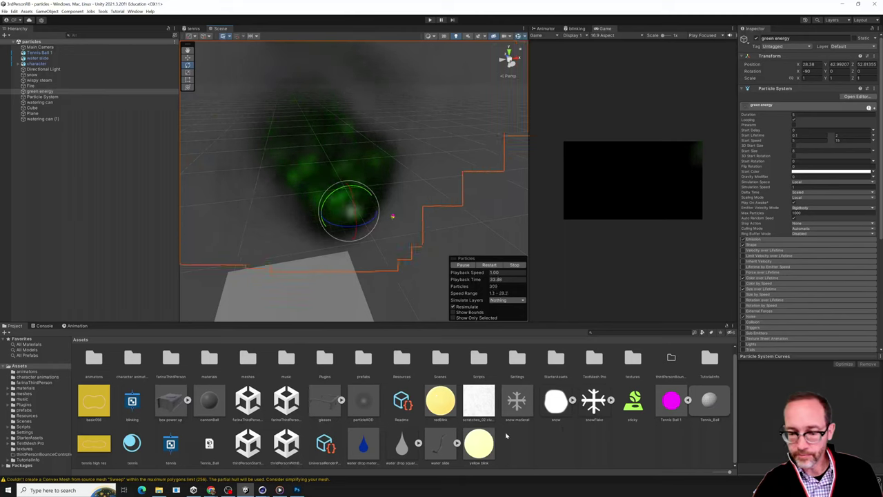
- Set the particleADD material's blending mode back to Additive
left_click(363, 400)
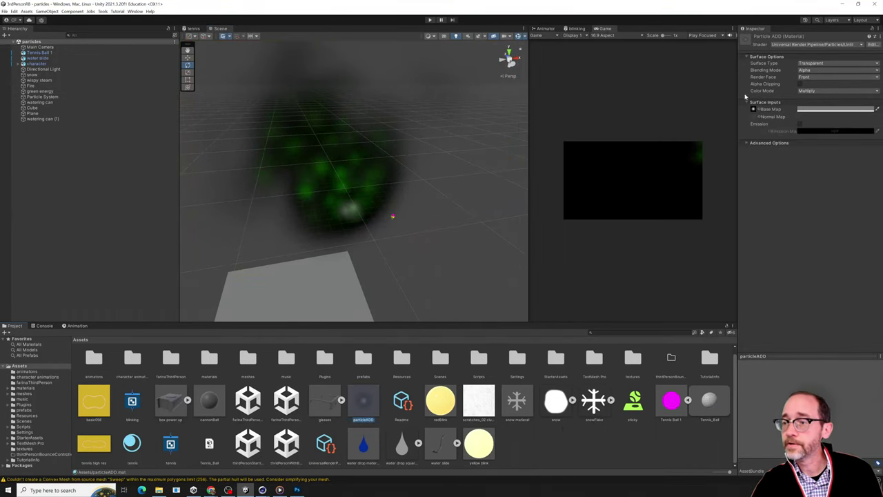
left_click(807, 70)
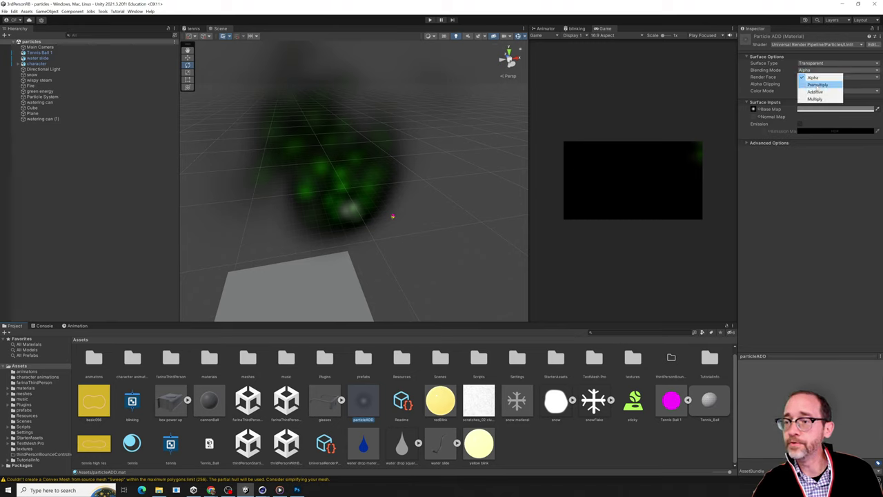
left_click(816, 91)
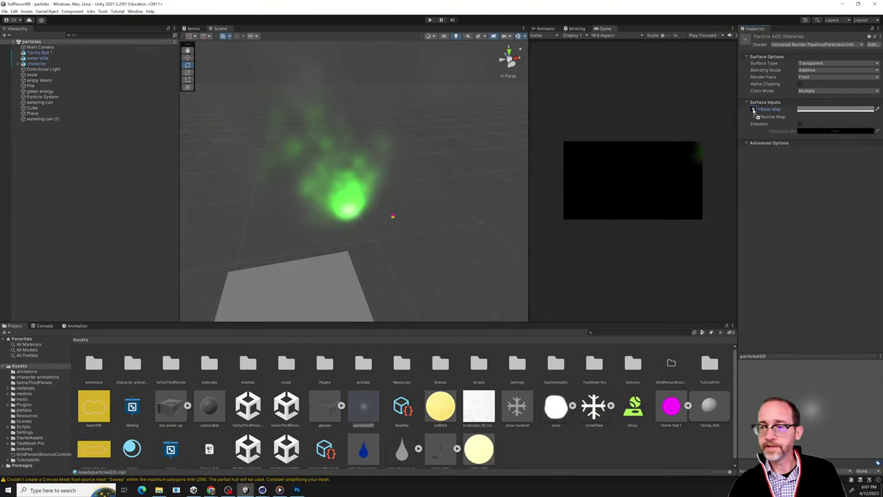
- Try the snowflake texture as the particleADD material's base map and select green energy to preview it
left_click_drag(753, 111, 753, 111)
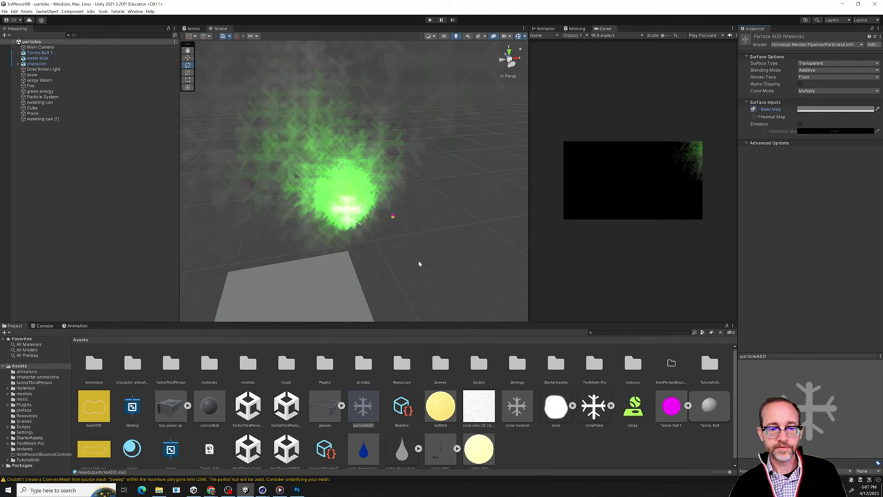
left_click(41, 91)
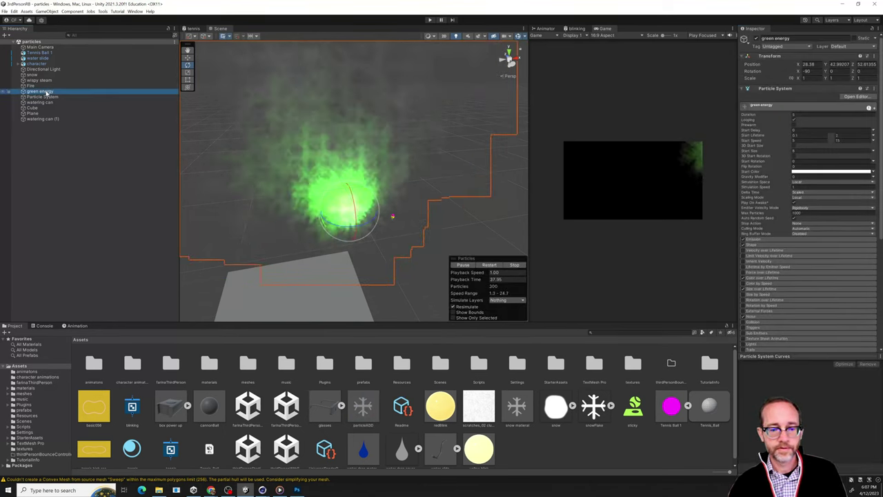
- Reopen the particleADD material from green energy's renderer and assign the water drop texture as its base map
scroll(410, 441, "down", 1)
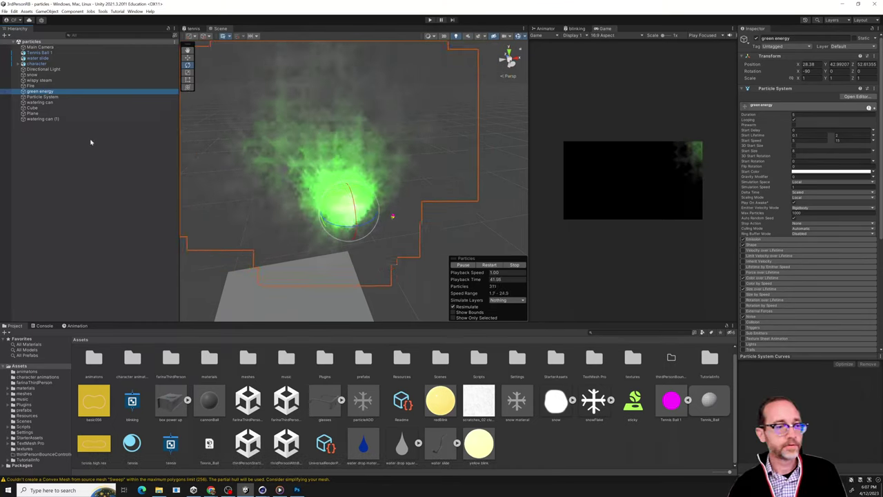
scroll(777, 251, "down", 5)
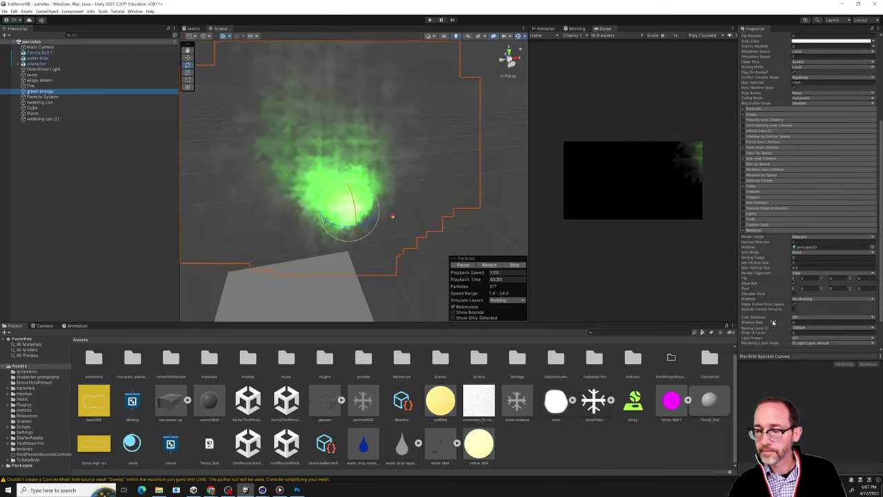
left_click(813, 248)
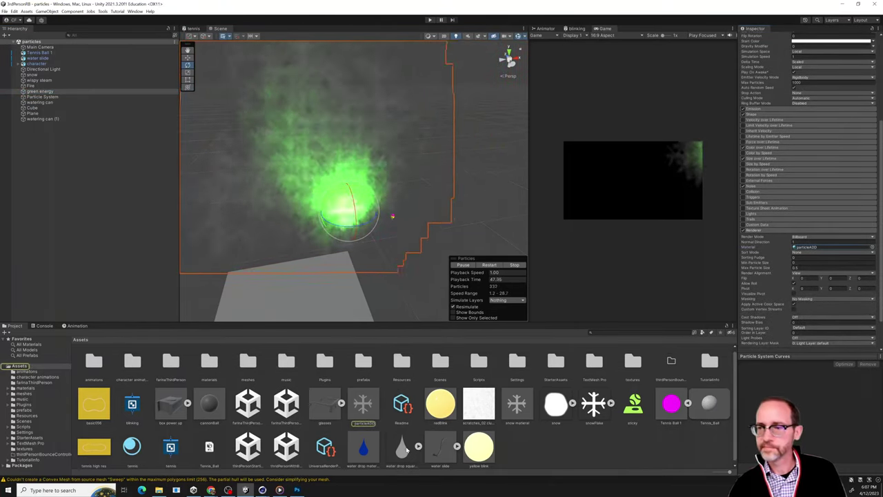
double_click(800, 248)
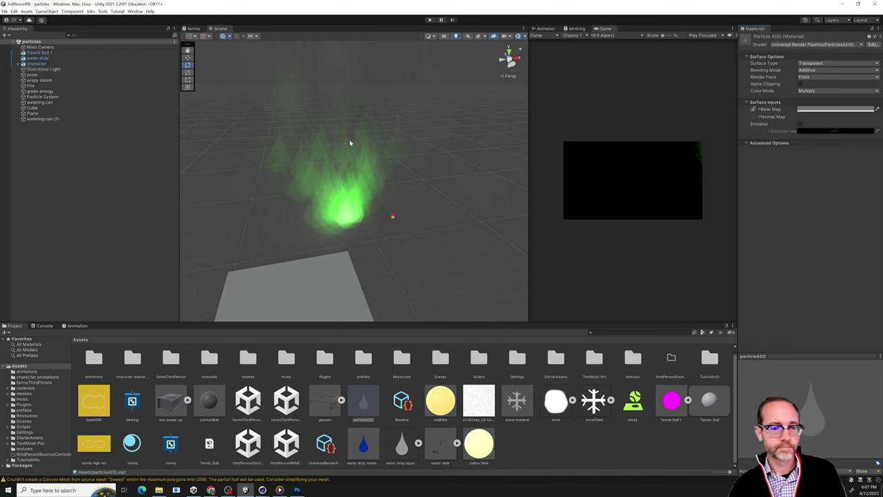
- Select green energy and examine the water drop particle effect up close and from several angles
left_click(40, 91)
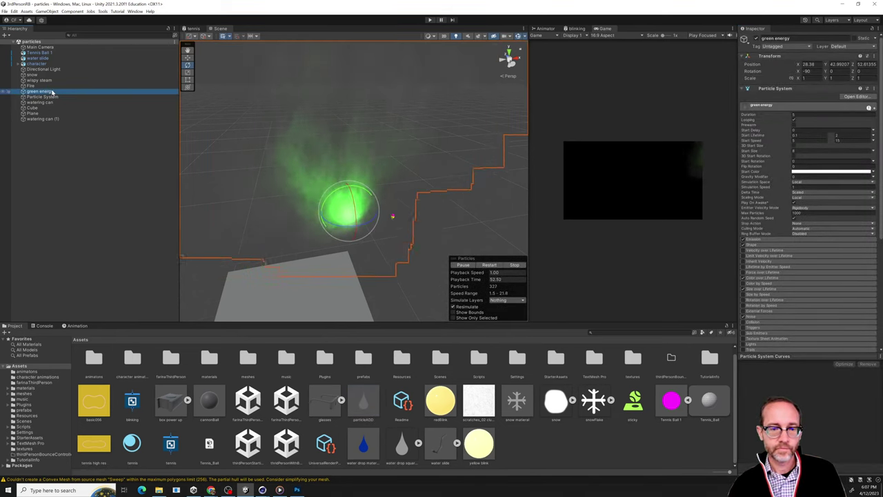
left_click(377, 204)
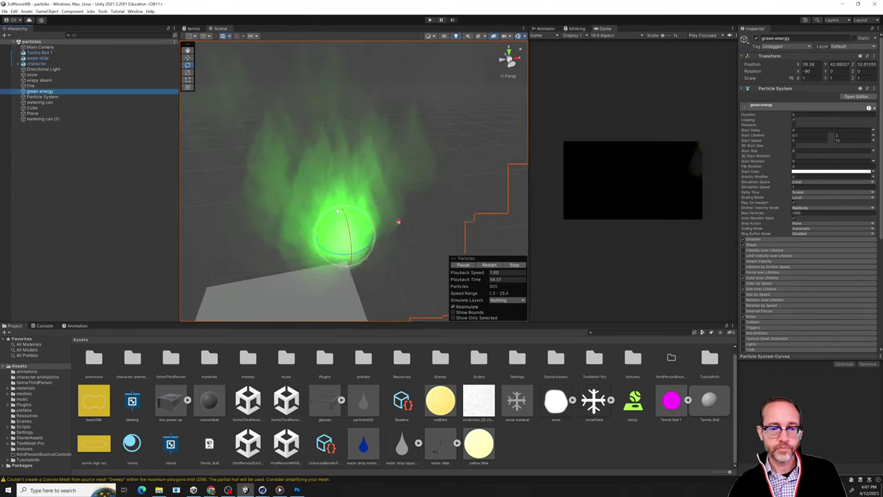
scroll(383, 201, "up", 3)
left_click_drag(383, 201, 432, 172, "alt")
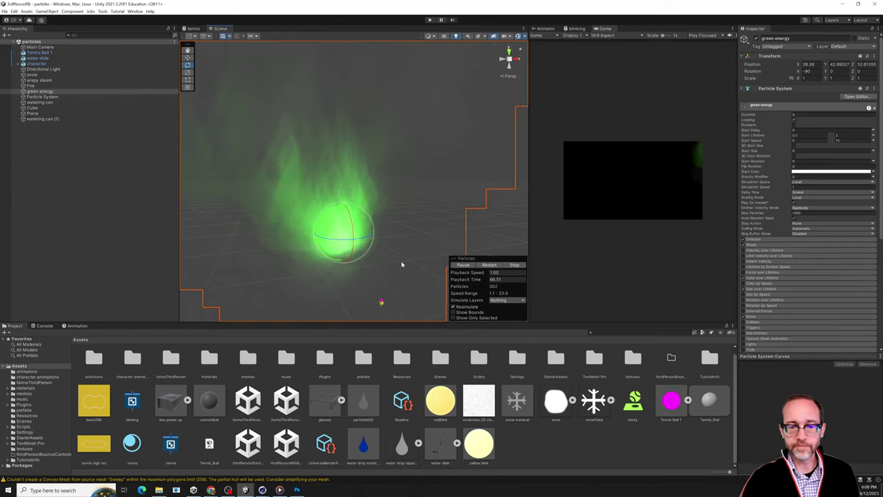
left_click_drag(375, 235, 375, 228, "alt")
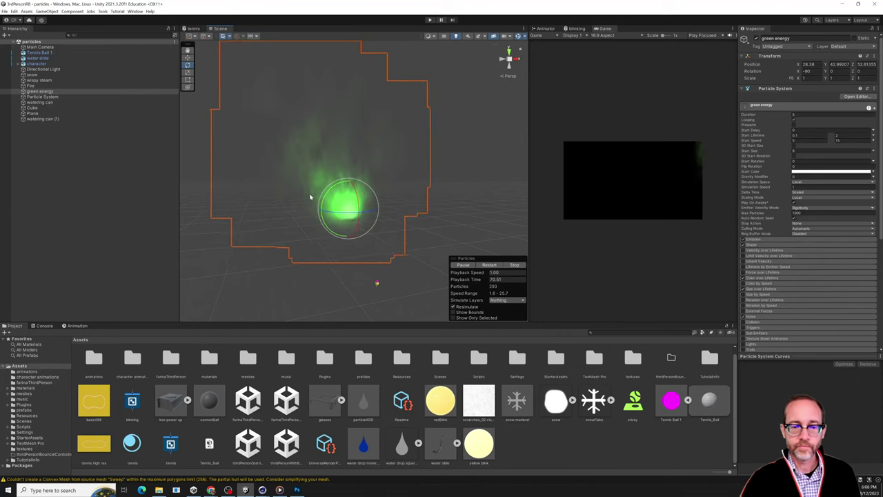
scroll(309, 197, "down", 3)
scroll(310, 197, "up", 3)
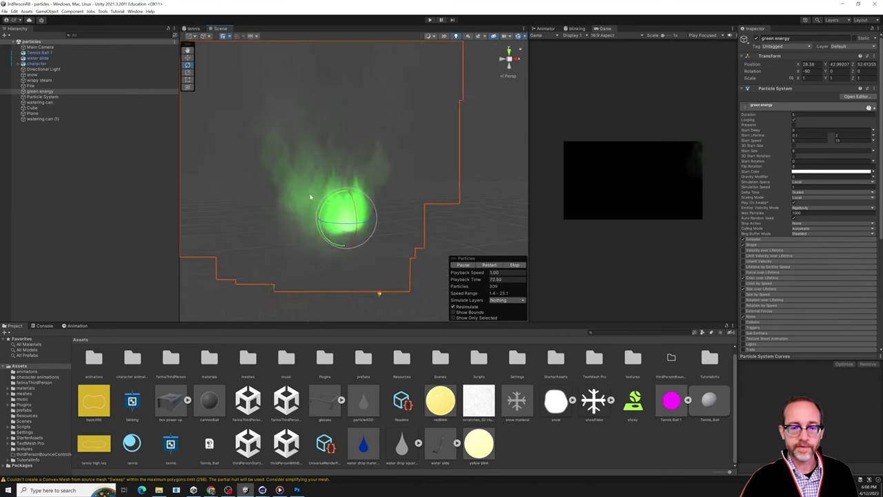
left_click_drag(329, 202, 387, 206, "alt")
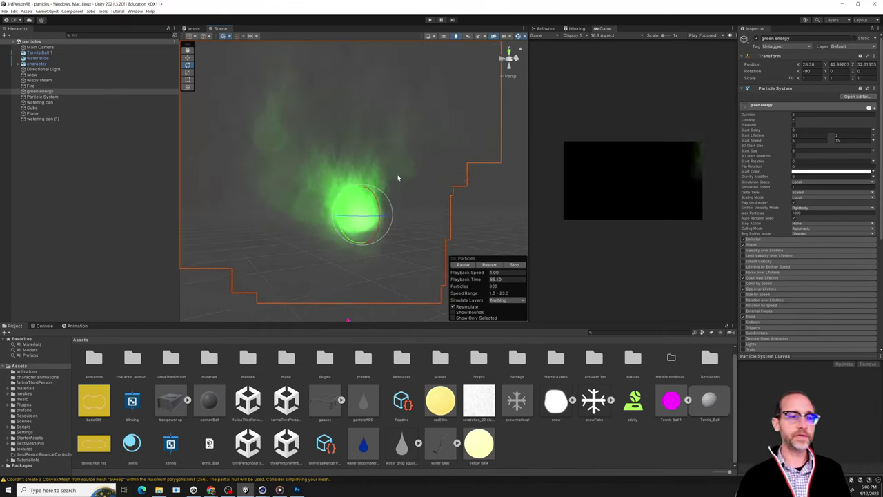
- Check the scene's other objects and particle systems one by one, including watering can and Fire, and clear the selection
left_click(127, 151)
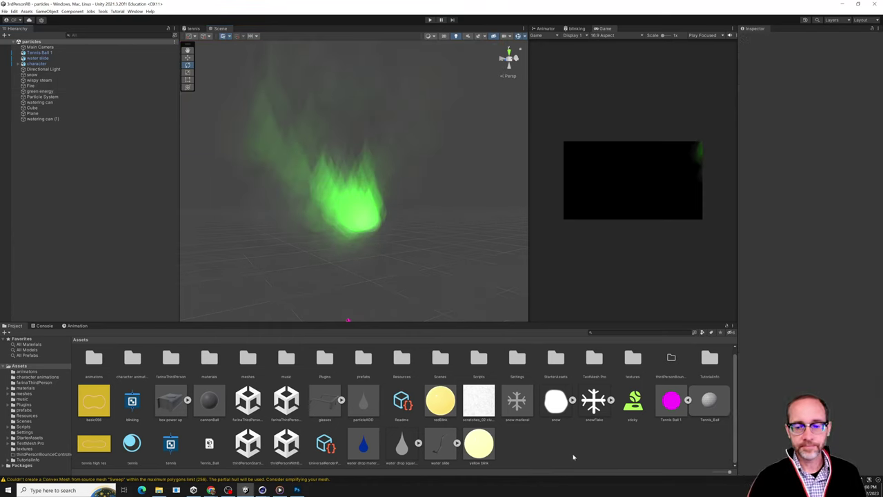
left_click(54, 108)
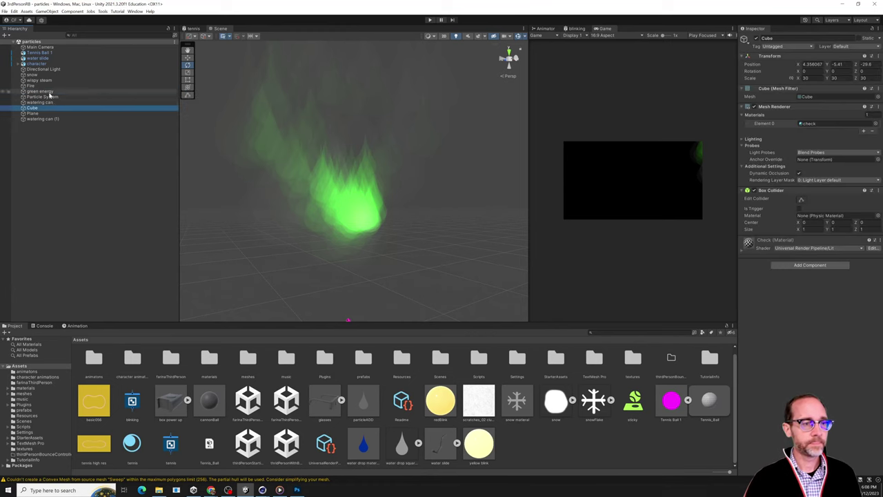
left_click(48, 92)
left_click(45, 86)
left_click(43, 97)
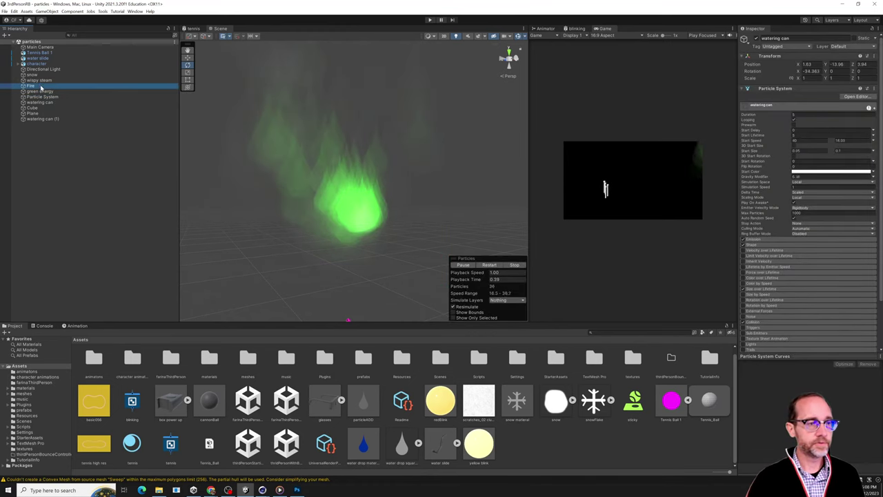
left_click(34, 75)
left_click(38, 81)
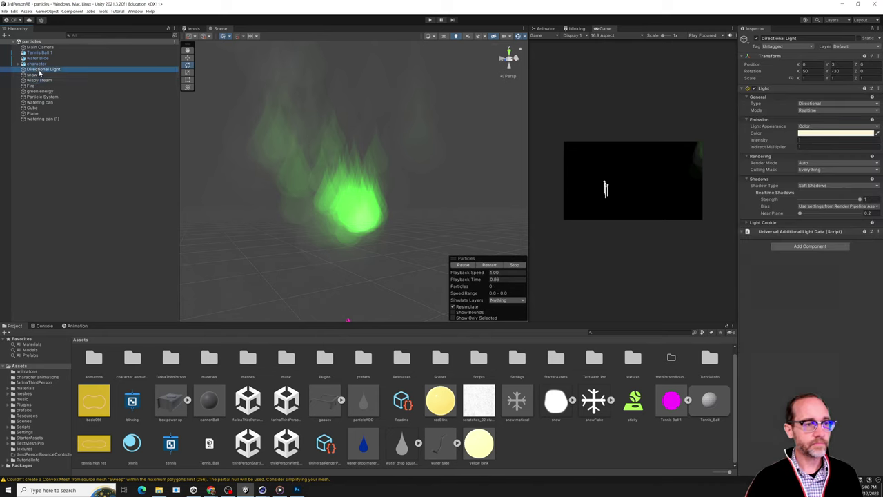
left_click(40, 87)
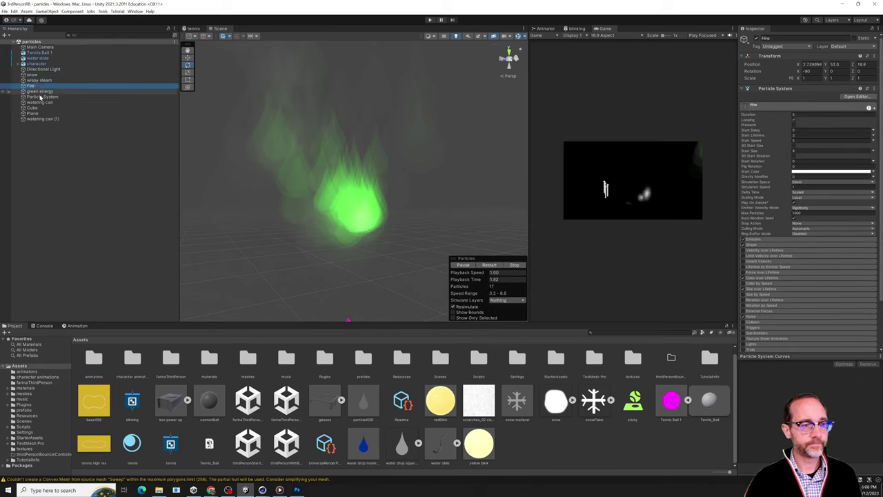
left_click(34, 134)
- Create a new particle system and position it beside the green energy effect, at X 16.04
left_click(5, 34)
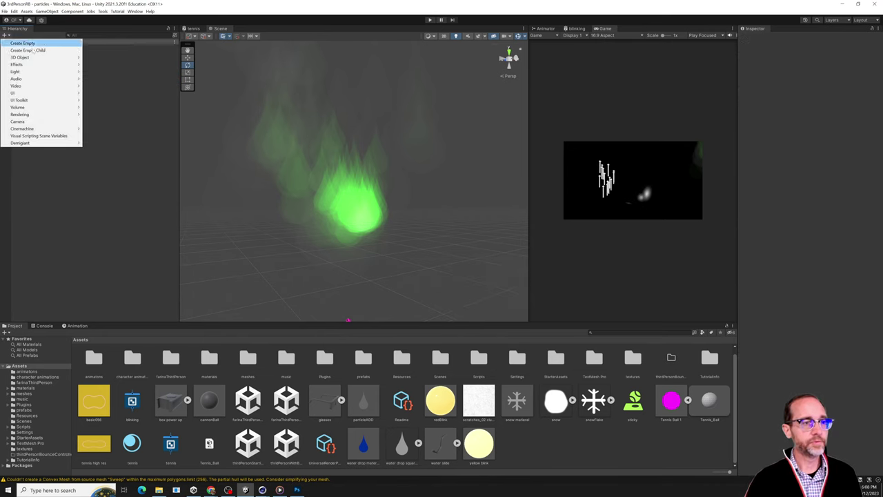
mouse_move(31, 61)
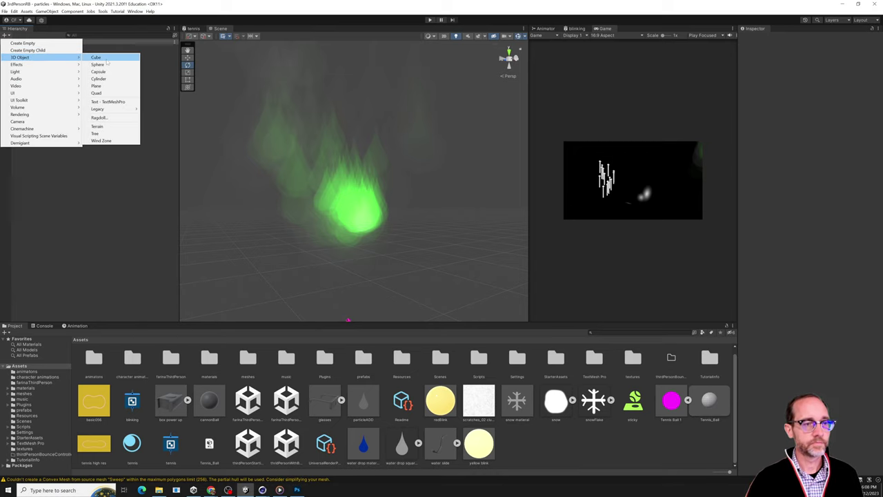
mouse_move(44, 112)
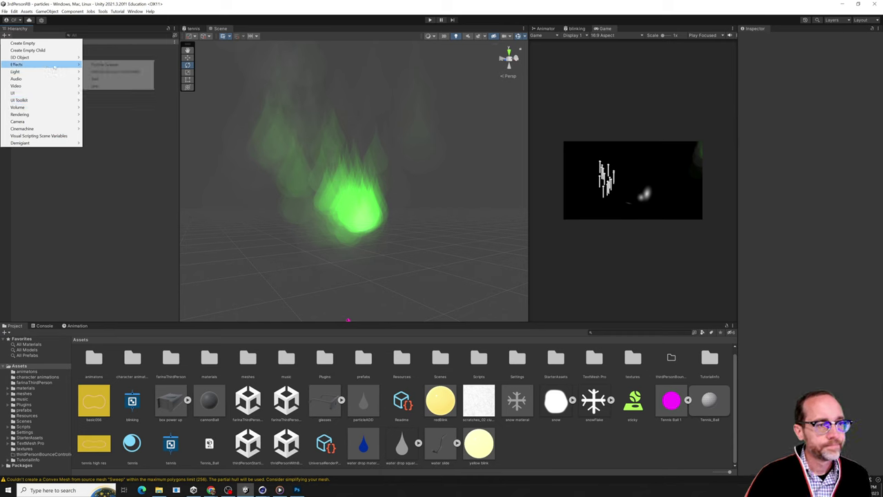
left_click(110, 64)
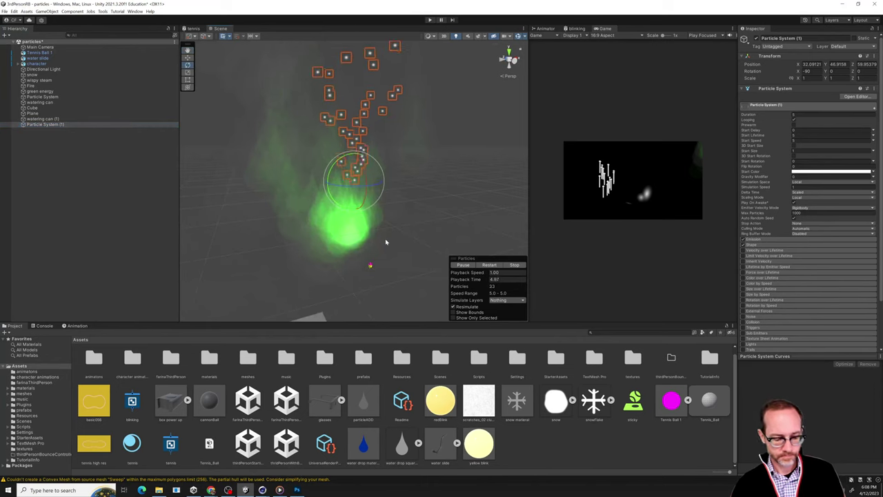
left_click_drag(365, 189, 363, 232)
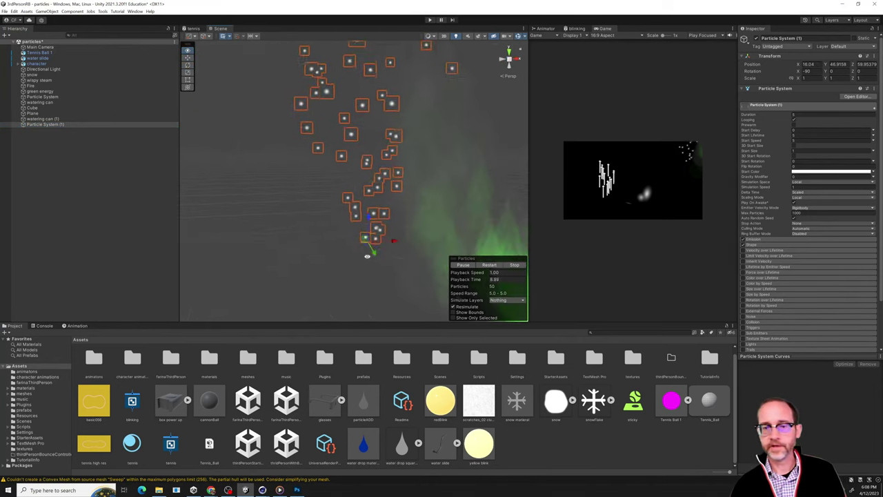
- Bring up the new particle system's Renderer settings and create a new material in the Assets folder
scroll(789, 275, "down", 3)
left_click(768, 305)
scroll(768, 305, "down", 3)
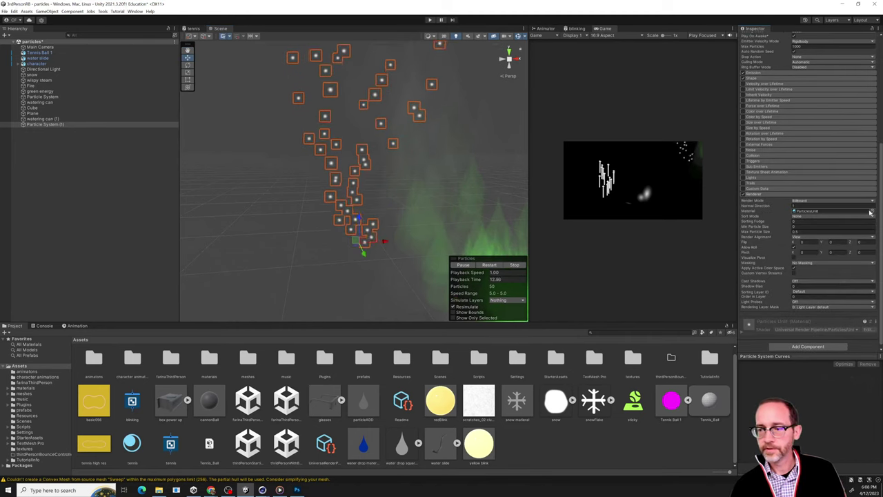
right_click(536, 448)
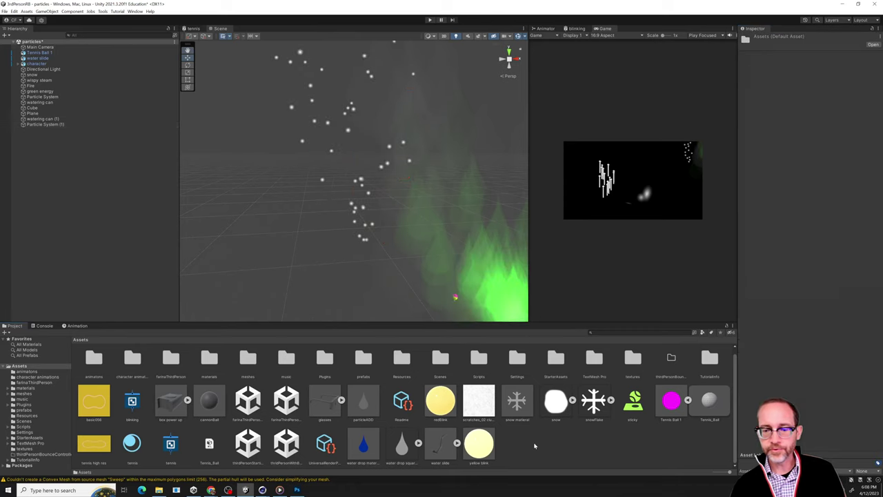
mouse_move(552, 281)
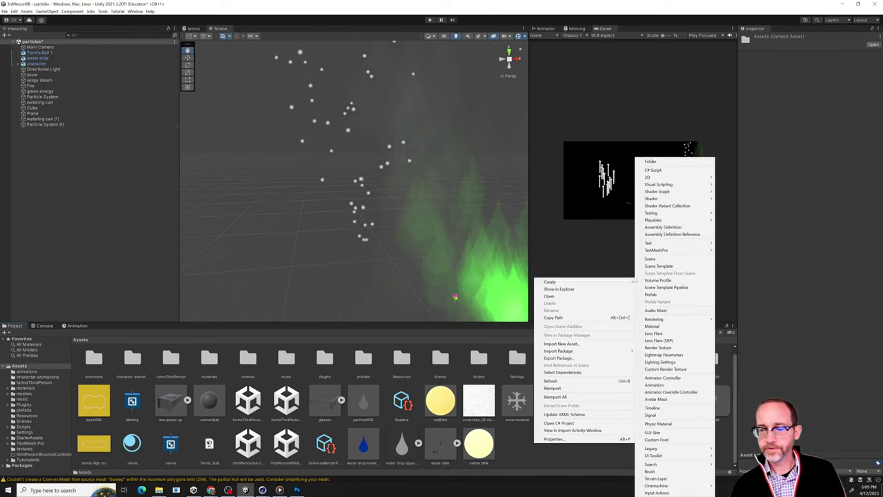
left_click(655, 326)
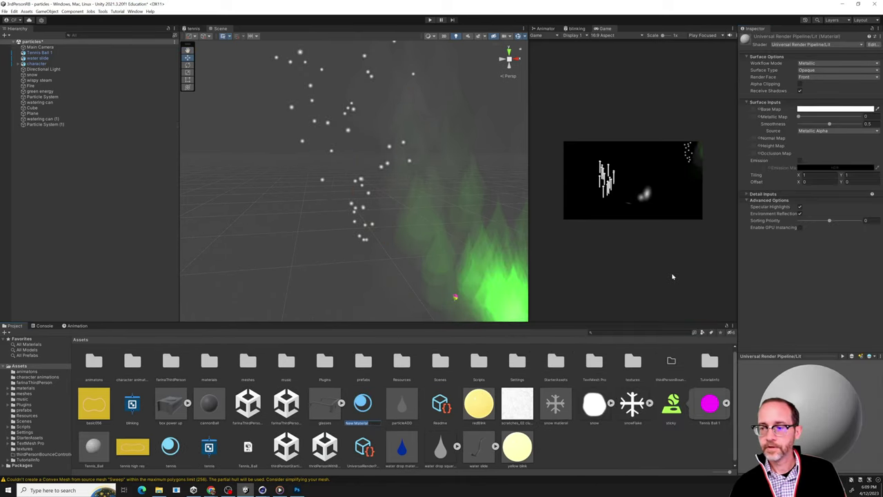
- Set the new material's shader to Universal Render Pipeline/Particles/Lit and name the material confetti
left_click(802, 45)
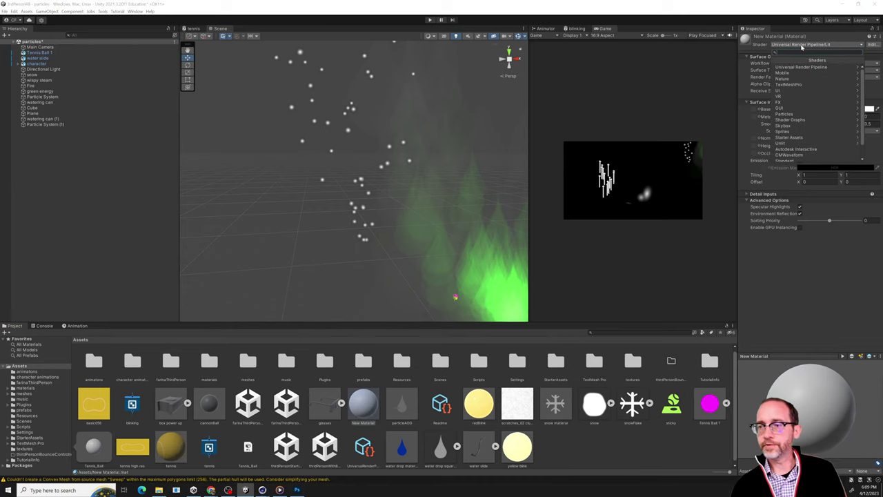
left_click(793, 67)
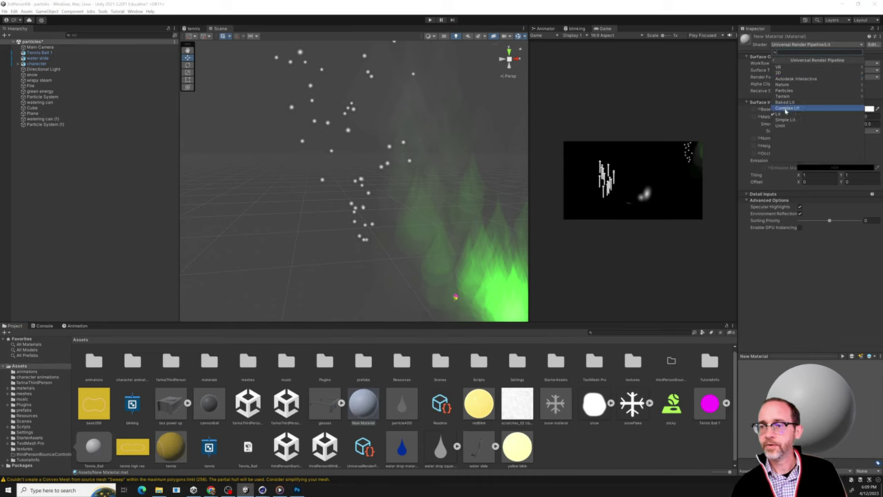
left_click(784, 90)
left_click(782, 70)
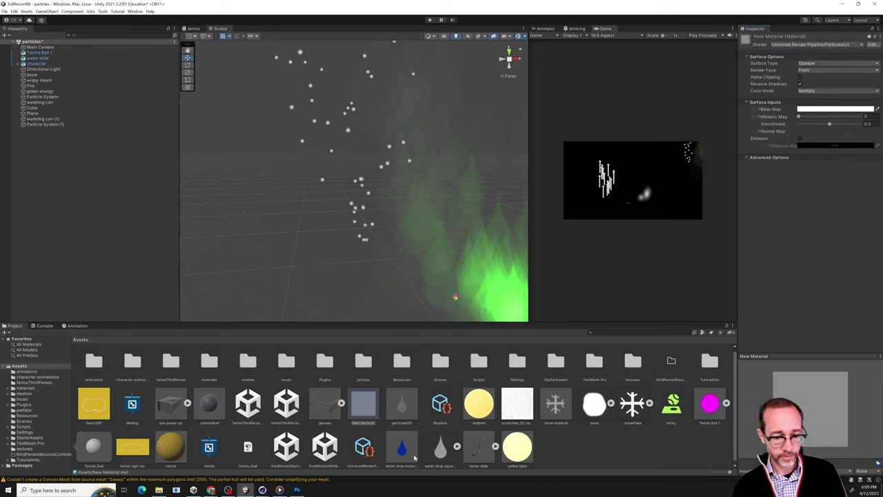
scroll(377, 450, "down", 1)
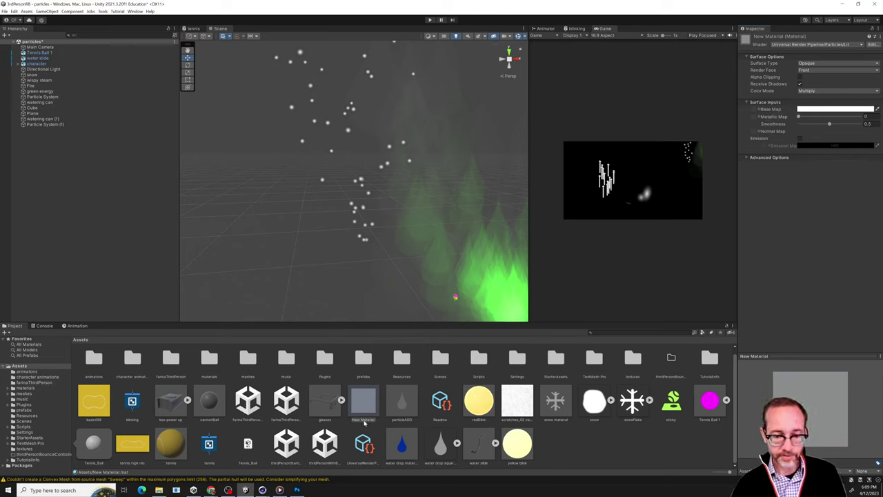
scroll(359, 423, "up", 1)
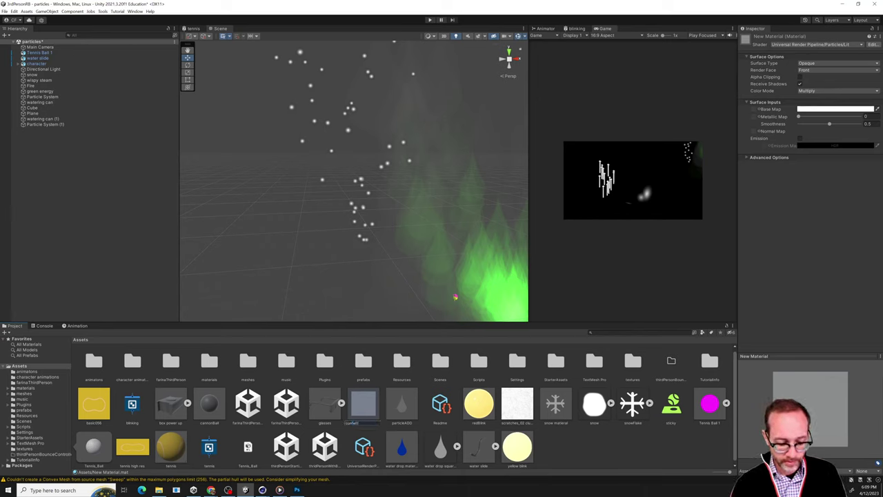
key("Return")
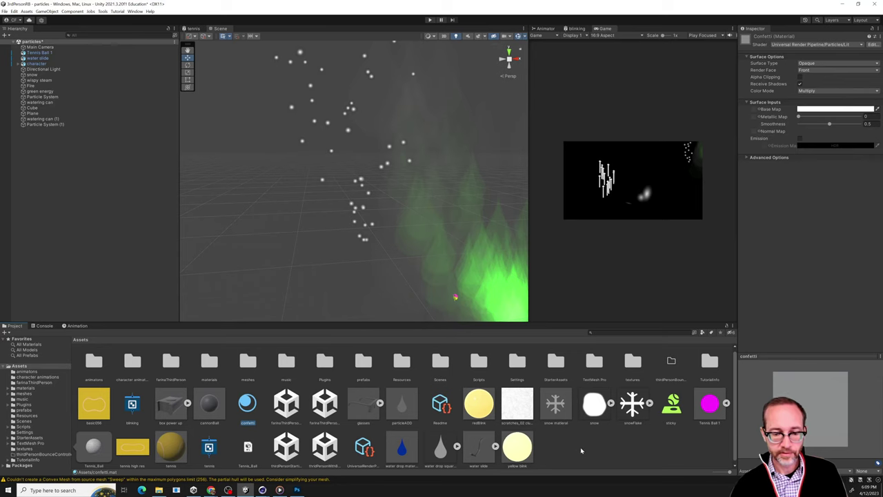
- Rename Particle System (1) as confetti and collapse its Transform settings
left_click(60, 125)
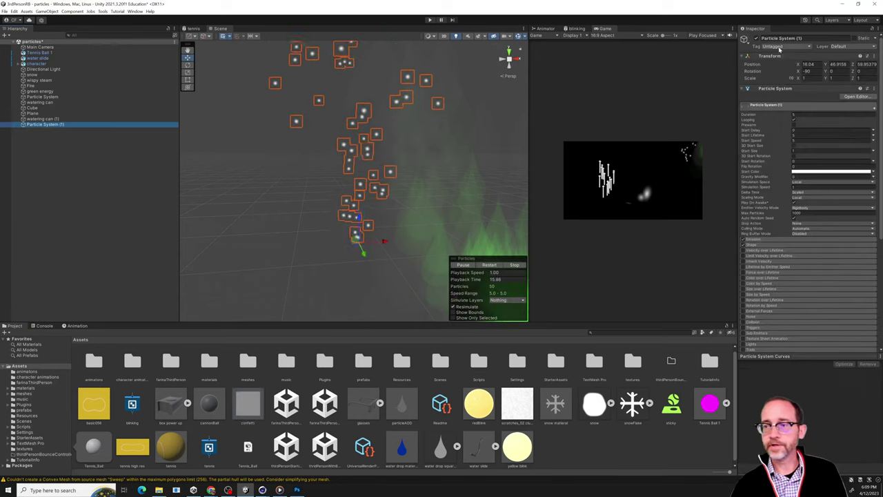
type("confetti")
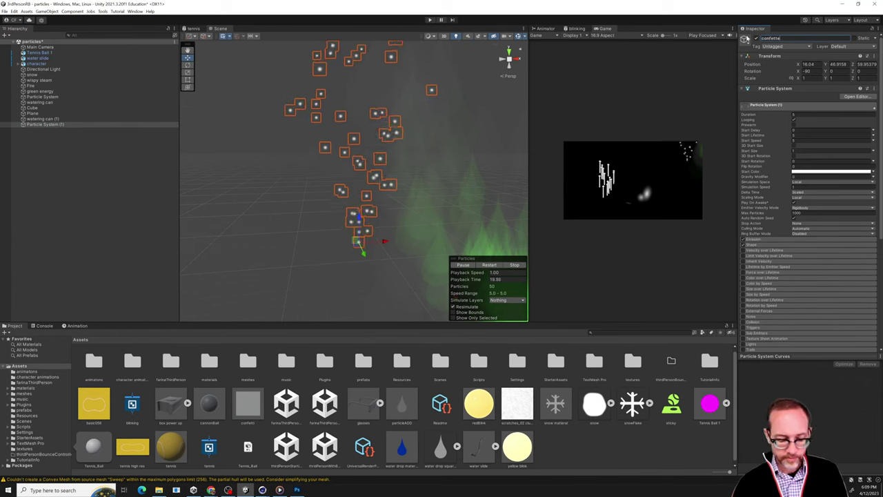
left_click(768, 58)
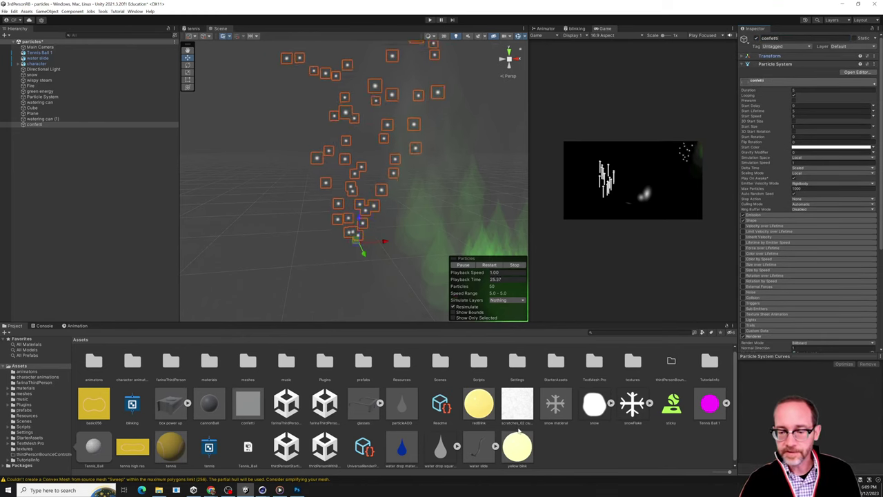
- Assign the confetti material to the confetti particle system's Renderer and check the particles in the scene
scroll(415, 431, "down", 1)
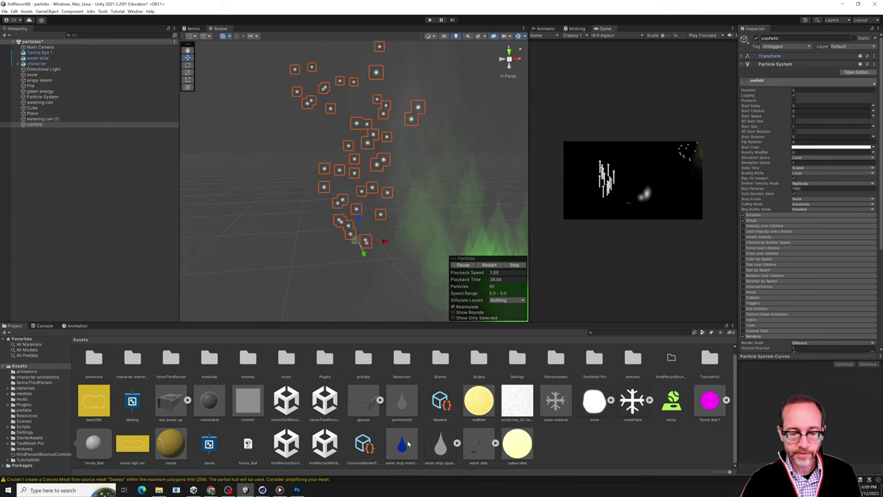
scroll(761, 279, "down", 5)
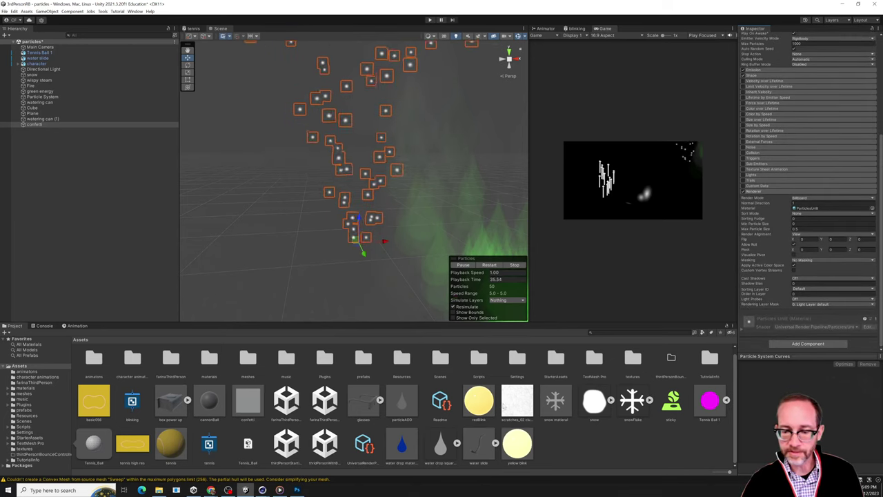
left_click_drag(247, 405, 825, 212)
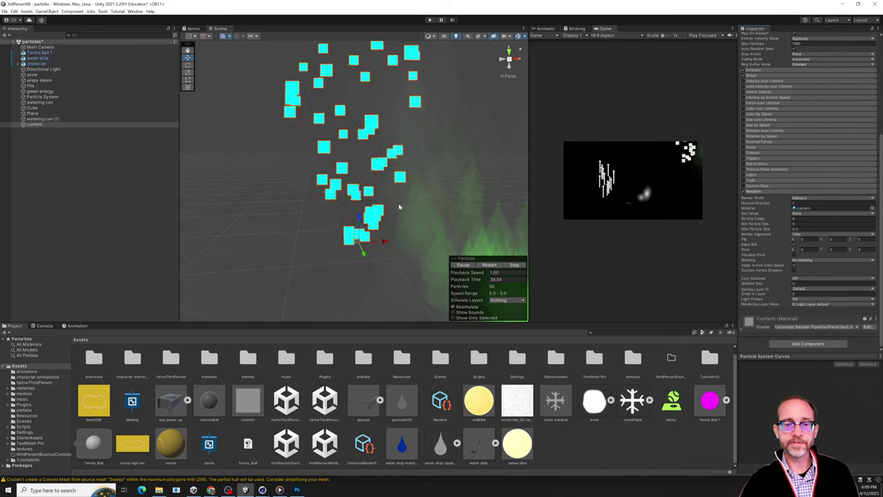
scroll(399, 206, "down", 2)
scroll(399, 206, "up", 2)
mouse_move(372, 148)
left_mouse_down("alt")
mouse_move(366, 214)
mouse_move(365, 153)
left_mouse_up("alt")
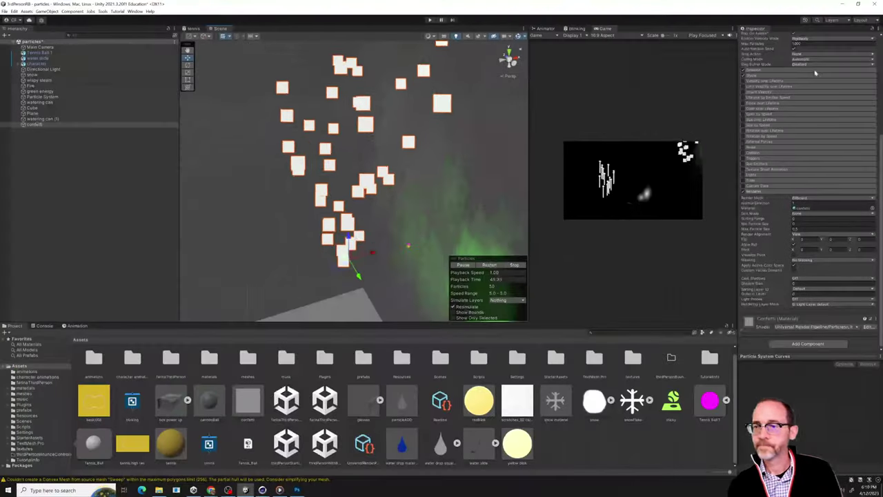
- Review the Start Color modes of the confetti system and switch Start Color to Gradient
scroll(774, 155, "up", 5)
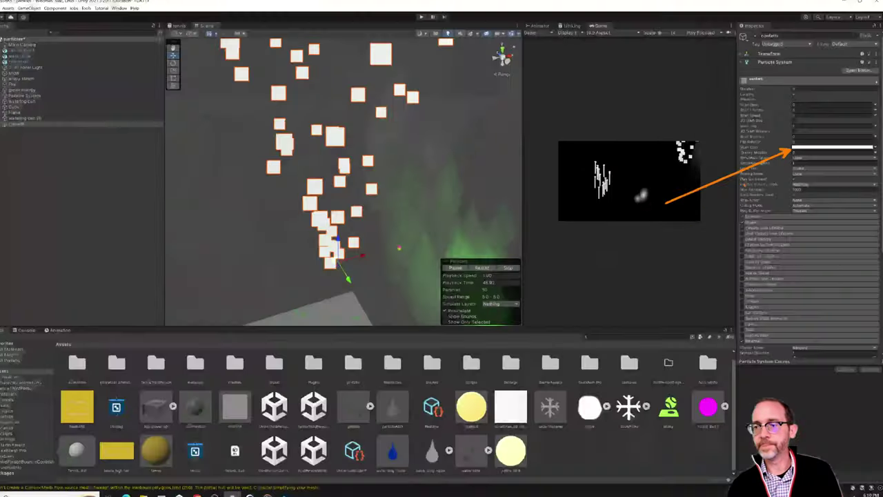
left_click(873, 147)
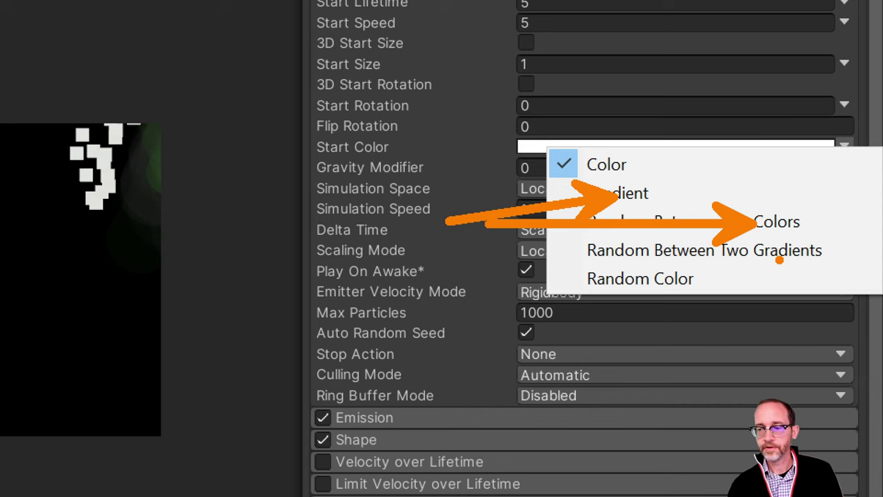
key("Escape")
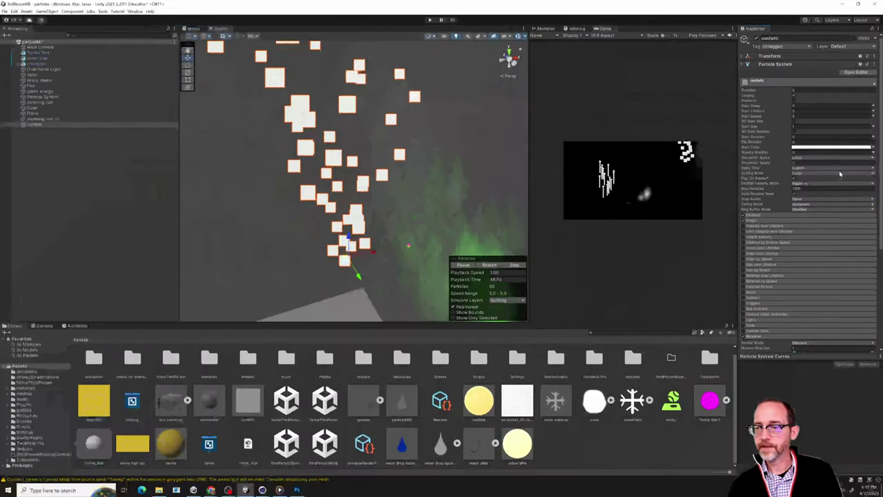
left_click(873, 147)
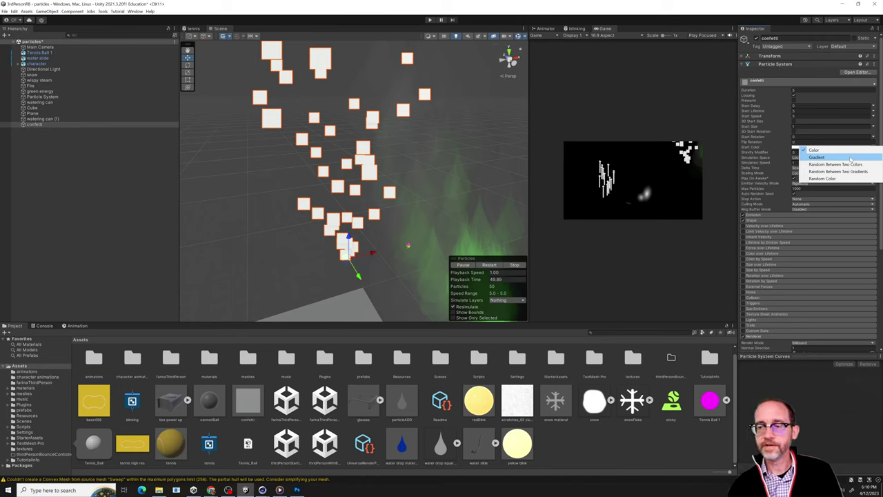
left_click(850, 159)
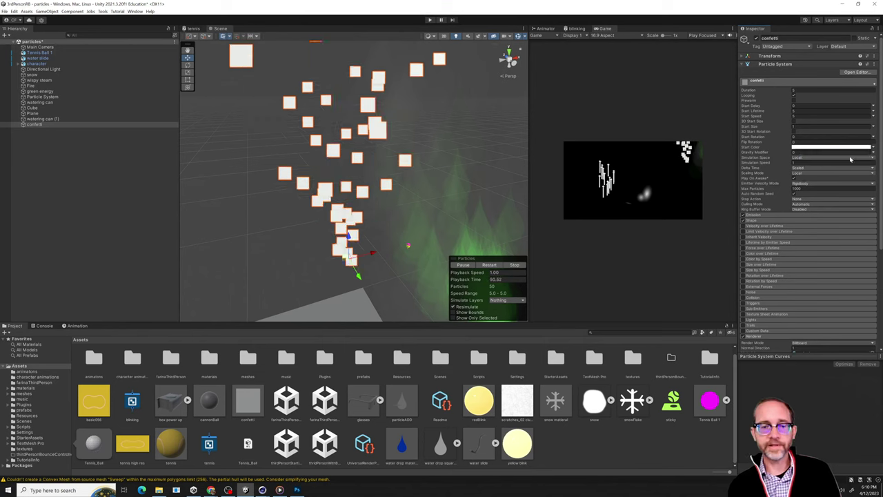
- Set the end color of the Start Color gradient to red (FF0000) and view the particles in the scene
left_click(827, 148)
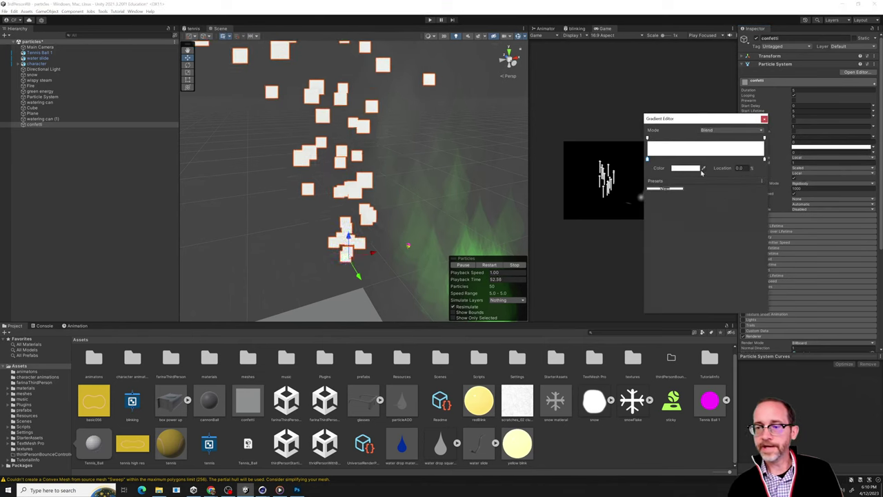
double_click(764, 159)
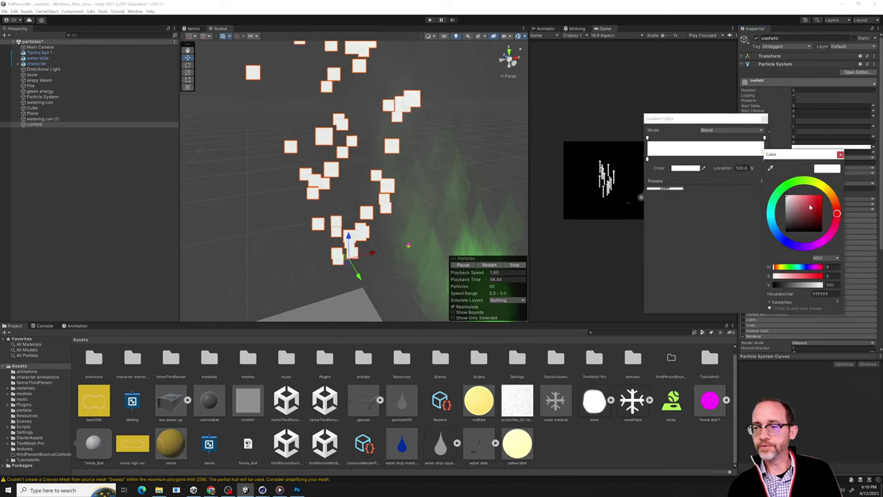
left_click_drag(811, 205, 838, 186)
scroll(427, 217, "down", 5)
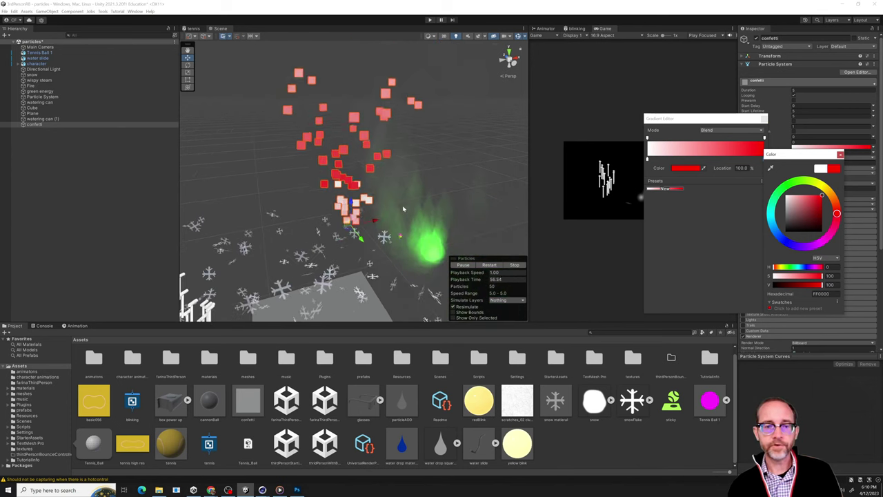
mouse_move(406, 207)
left_mouse_down("alt")
mouse_move(397, 203)
mouse_move(390, 214)
left_mouse_up("alt")
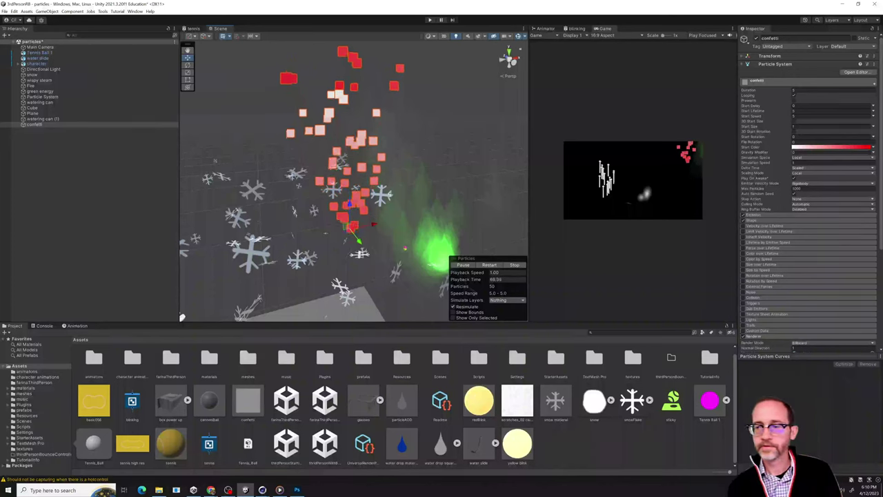
- Change the confetti system's Start Color mode to Random Color and view the particles up close
left_click(842, 149)
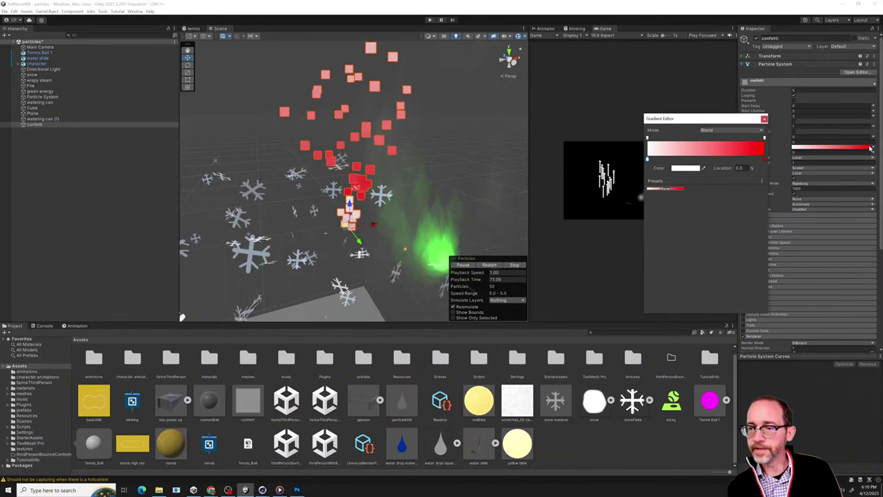
left_click(764, 119)
left_click(873, 149)
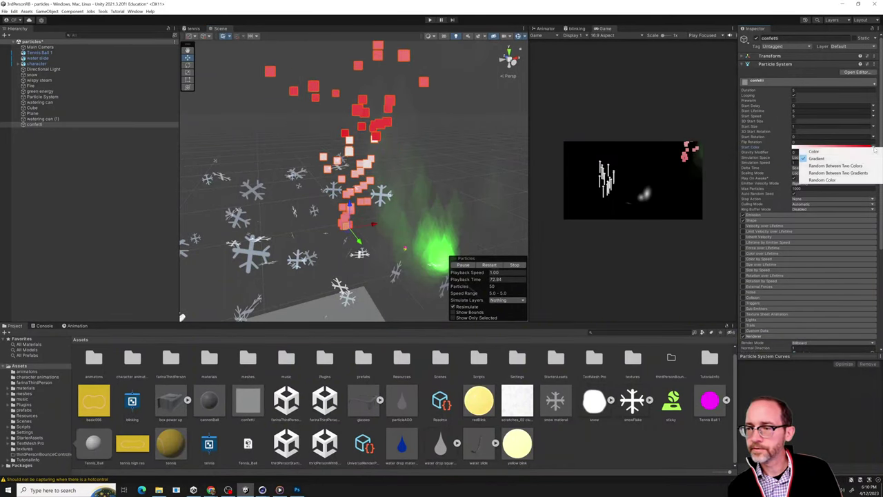
left_click(840, 181)
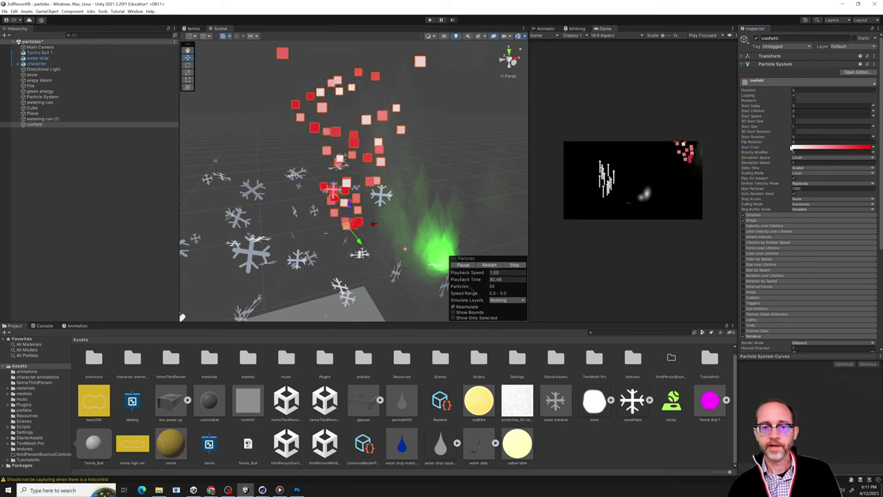
scroll(348, 185, "up", 4)
left_click_drag(357, 181, 366, 210, "alt")
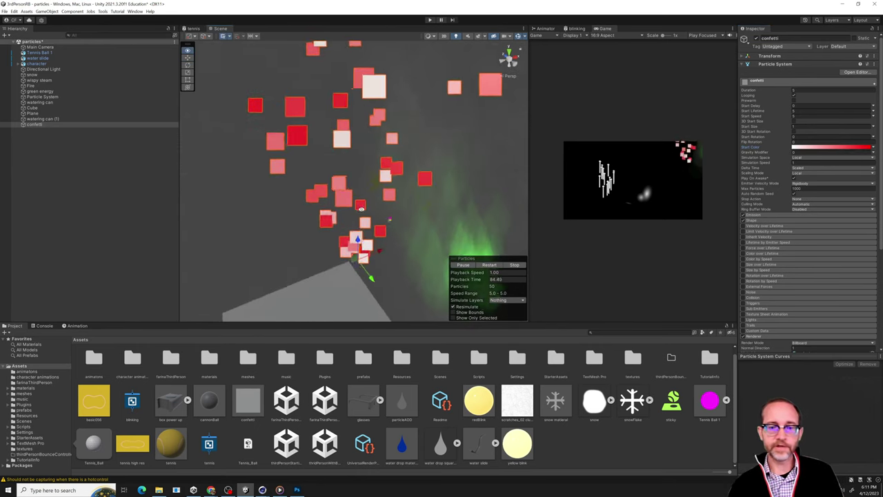
- Move the gradient's red key to about 37.9% and add a blue key (0033FF) at about 54.4%
left_click(831, 147)
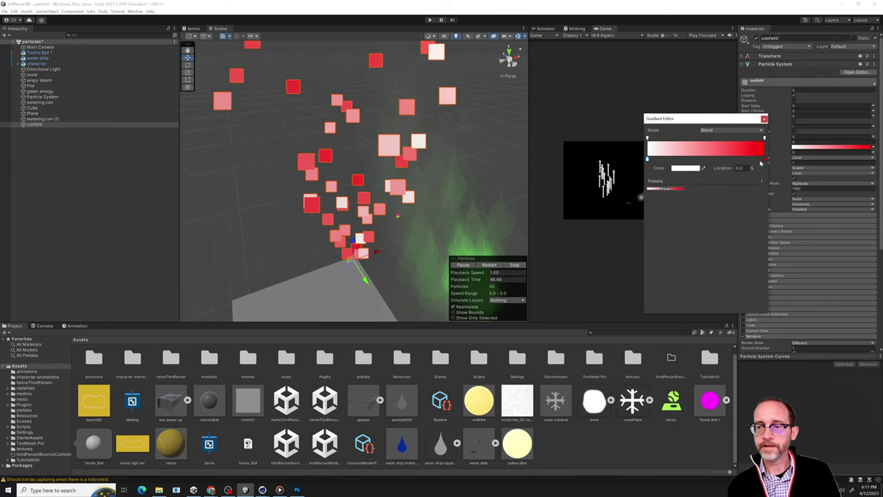
left_click_drag(764, 161, 693, 160)
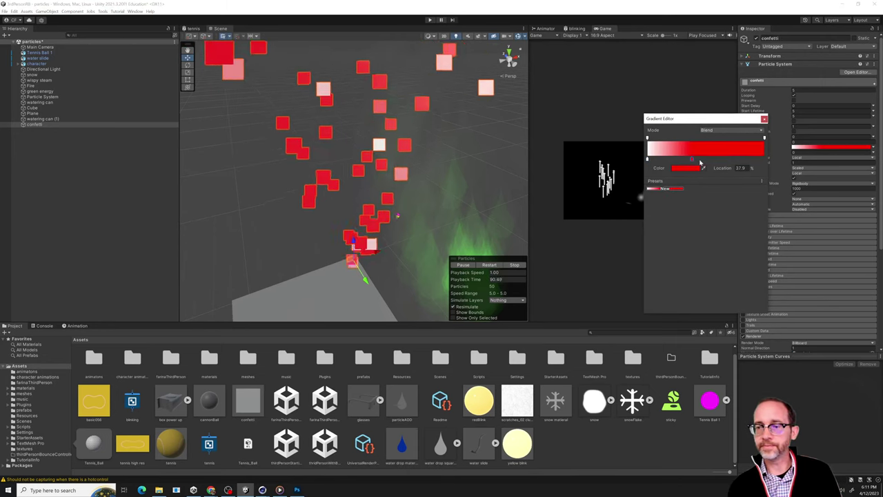
double_click(712, 162)
left_click(734, 239)
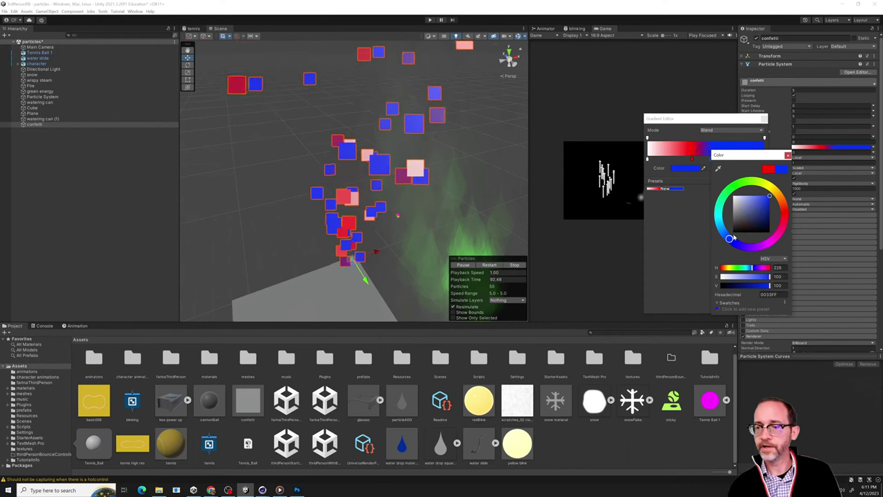
left_click(788, 156)
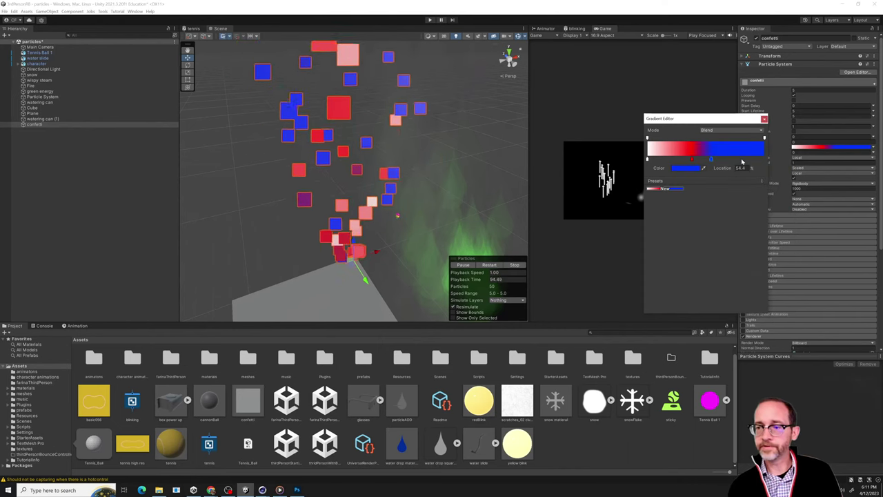
- Add a white key (FFFFFF) at about 80% of the Start Color gradient and move the red key to about 26.2%
double_click(741, 160)
left_click_drag(775, 209, 761, 193)
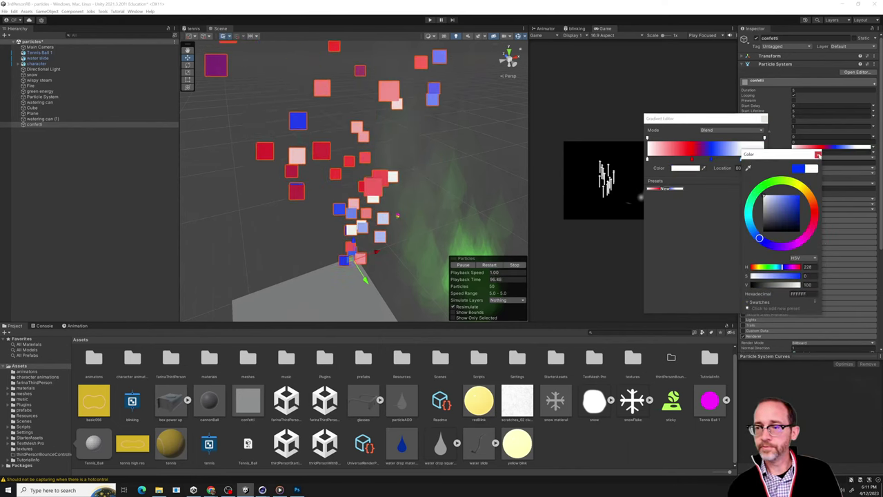
left_click(818, 154)
left_click_drag(694, 161, 678, 160)
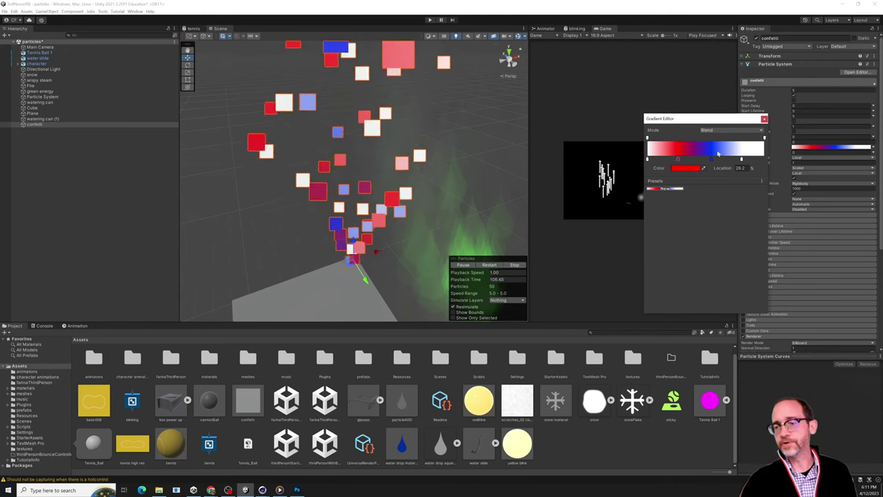
- Switch the gradient mode to Fixed and add a yellow key (FFDC00) at about 59.7%
left_click(709, 130)
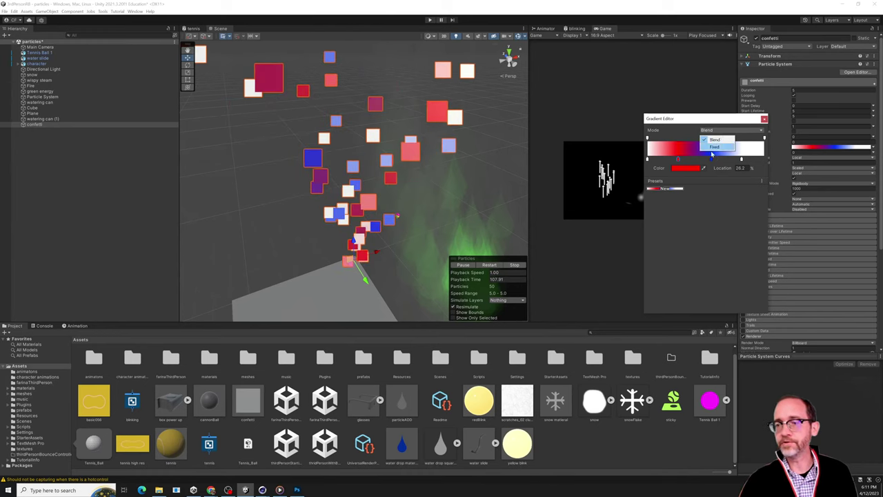
left_click(714, 147)
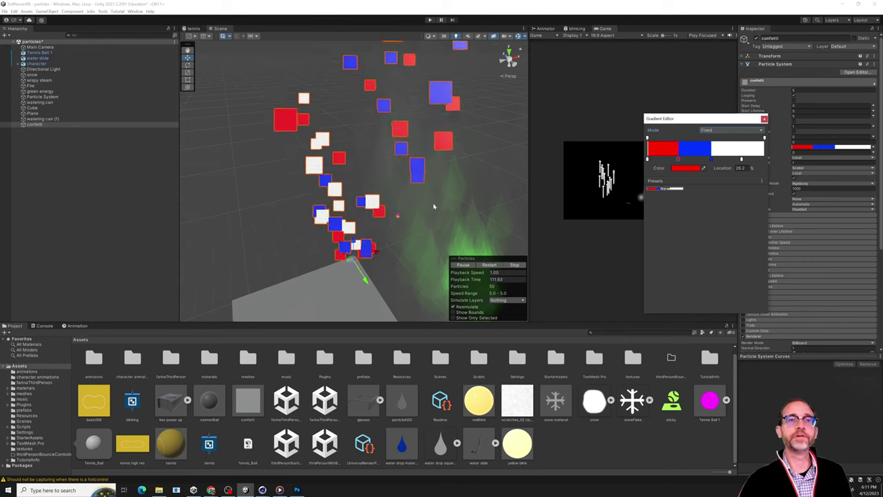
left_click(717, 160)
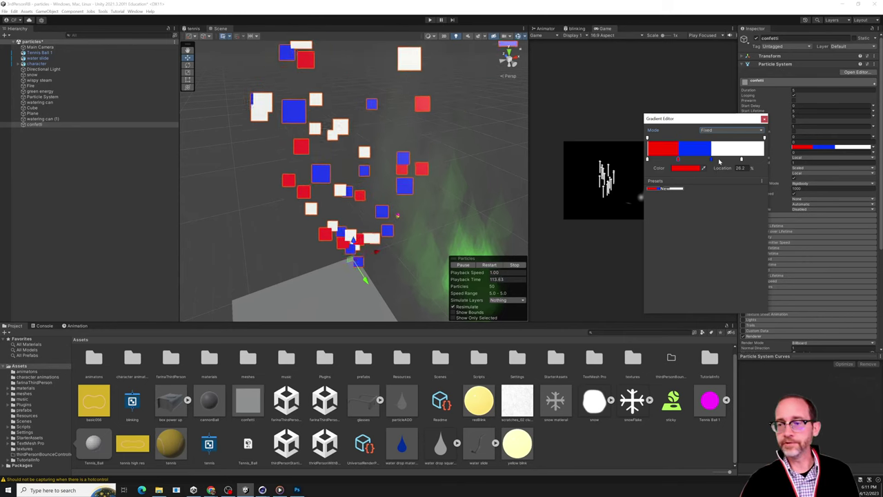
double_click(717, 160)
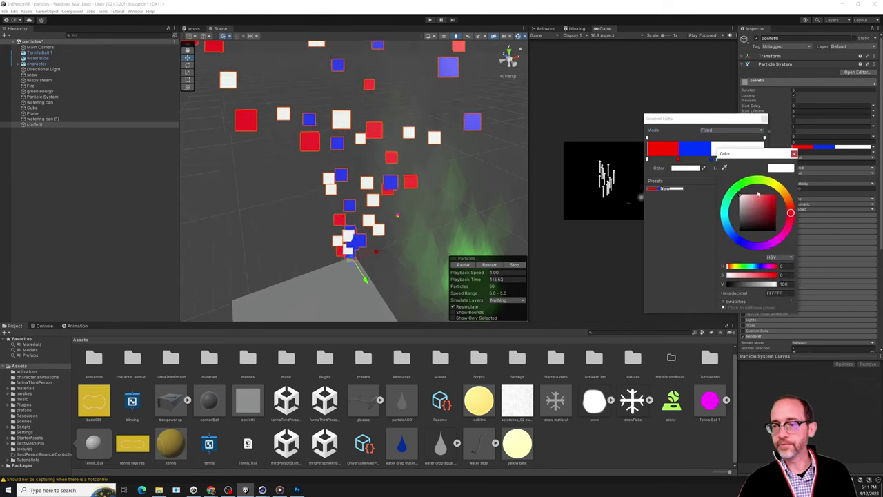
left_click(778, 187)
left_click_drag(771, 199, 784, 191)
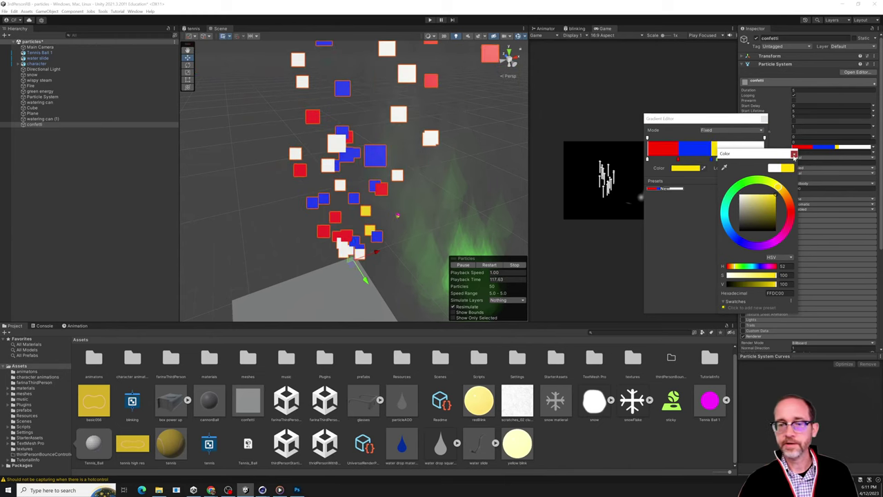
left_click(794, 153)
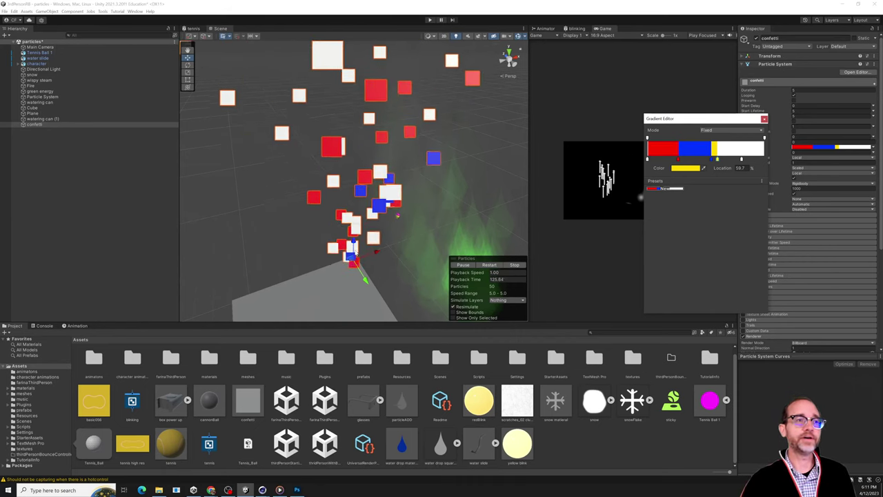
- Set the confetti system's emission Rate over Time to 110 and its Gravity Modifier to 2
scroll(372, 234, "down", 3)
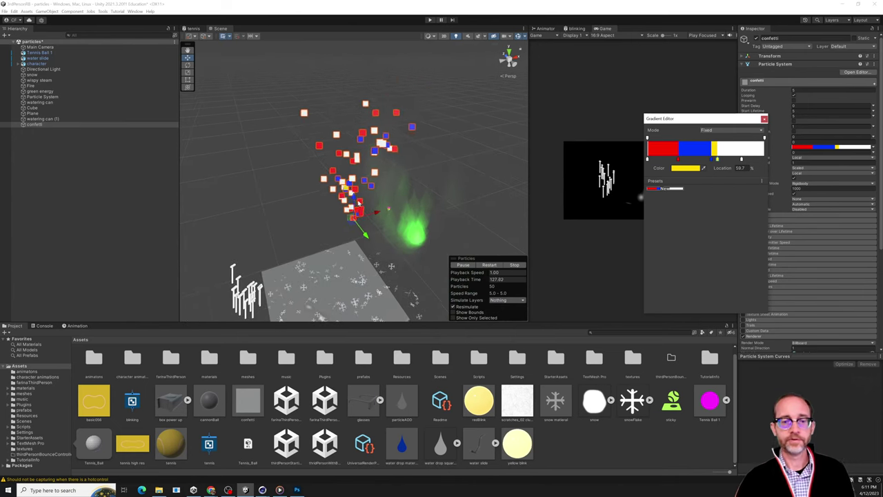
left_click_drag(359, 203, 382, 187, "alt")
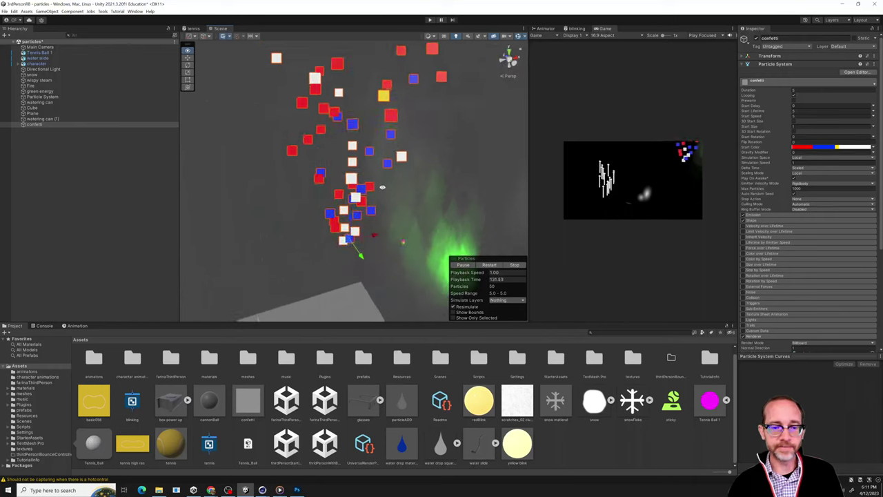
scroll(377, 219, "up", 2)
middle_click_drag(375, 220, 364, 215)
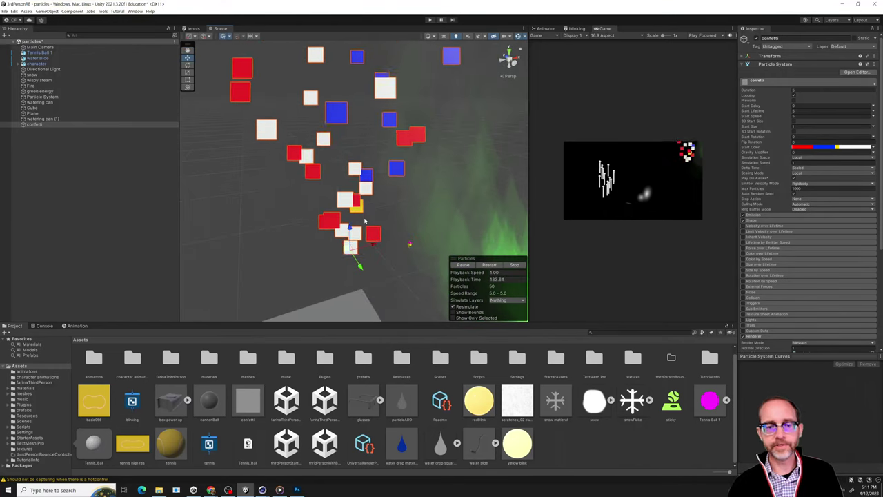
left_click_drag(359, 244, 410, 241, "alt")
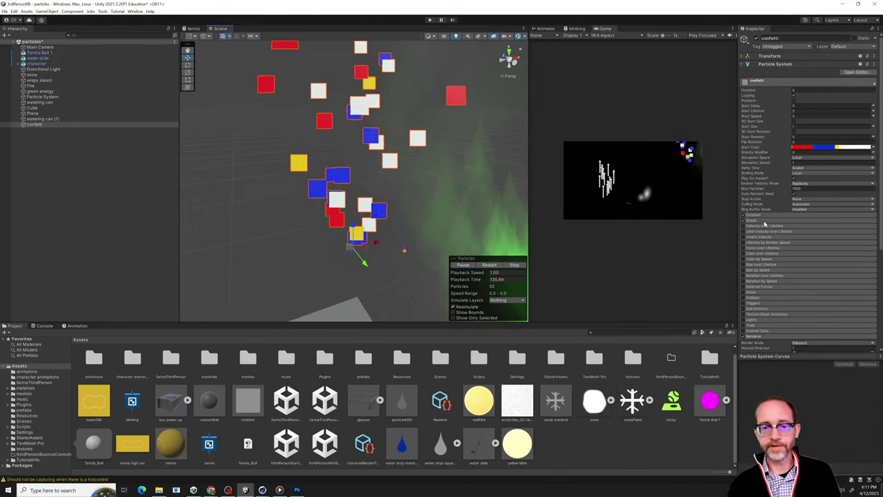
scroll(769, 218, "down", 5)
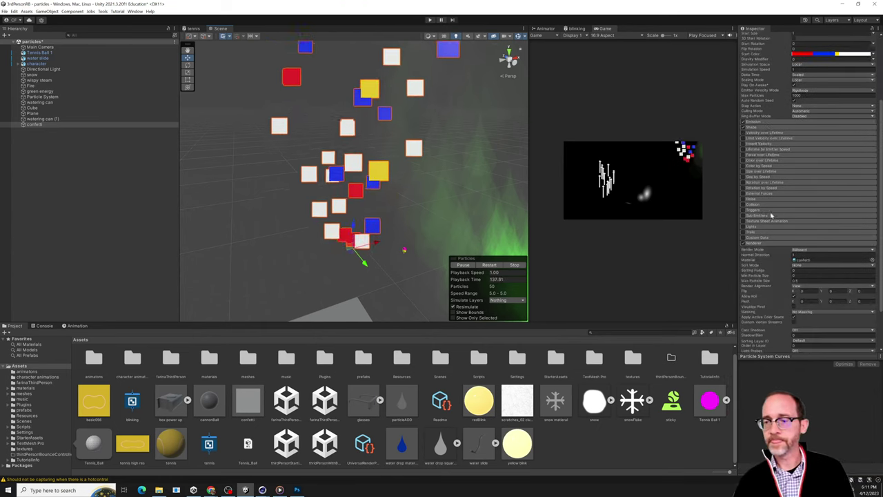
scroll(764, 241, "up", 5)
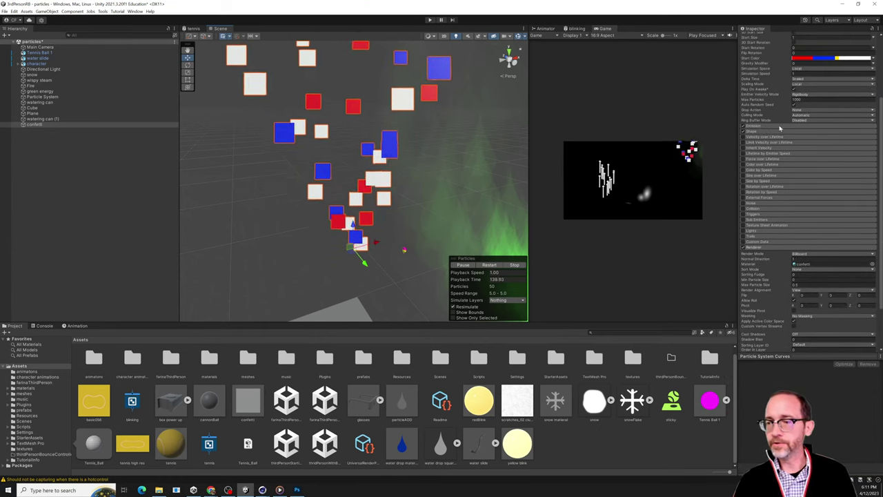
left_click(762, 182)
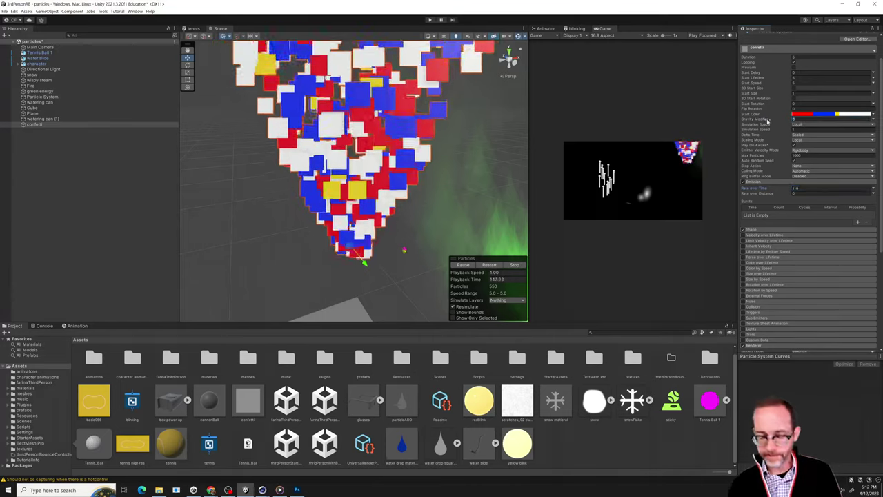
type("5")
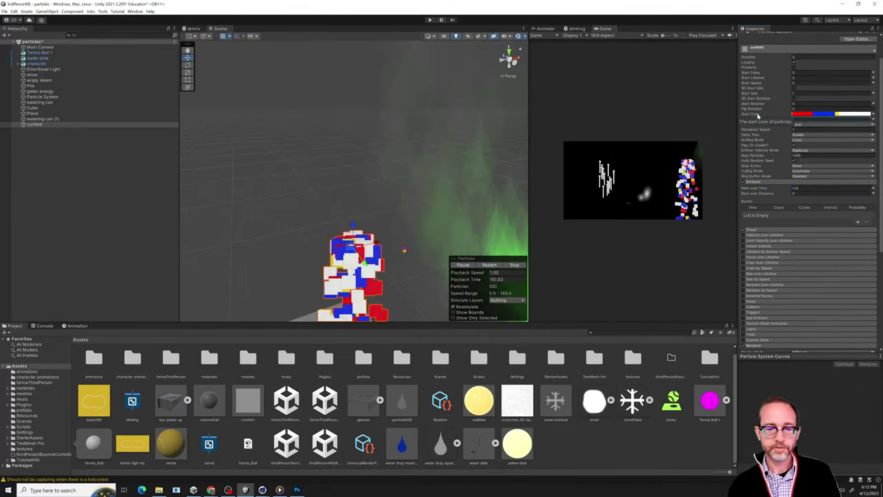
- Set the confetti's Start Speed to Random Between Two Constants with higher speeds and view the burst from several angles
scroll(771, 112, "up", 2)
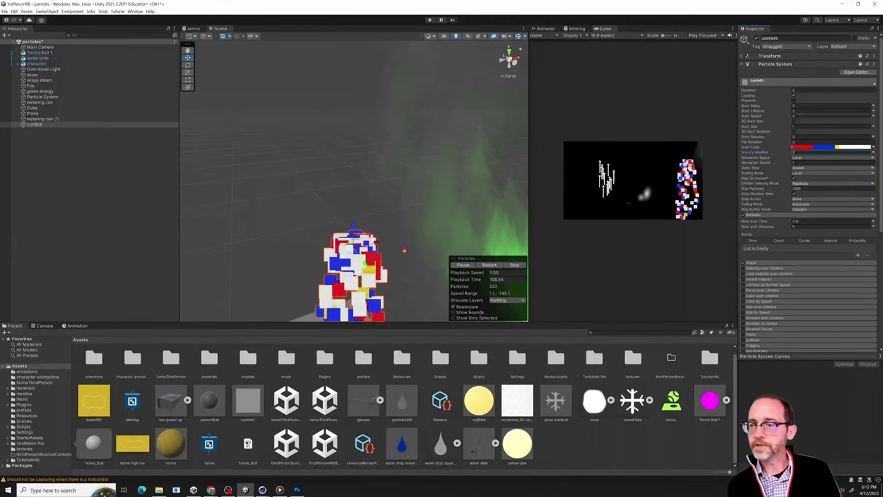
left_click(872, 116)
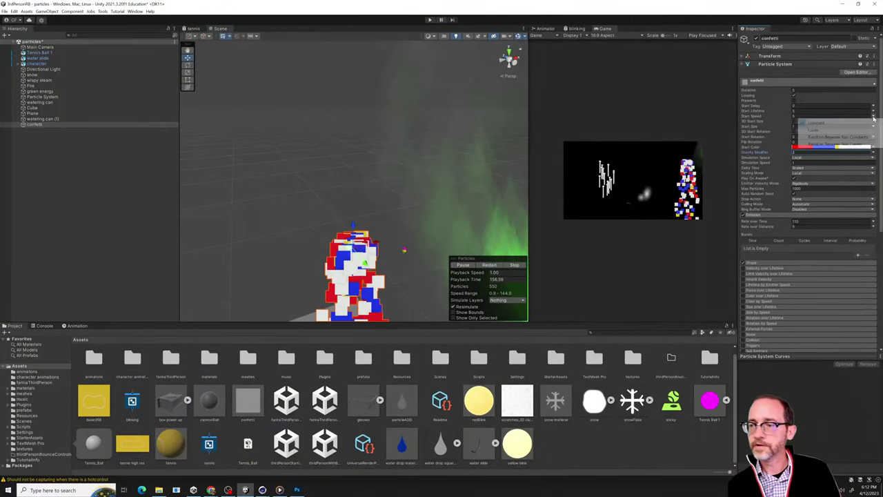
left_click(825, 134)
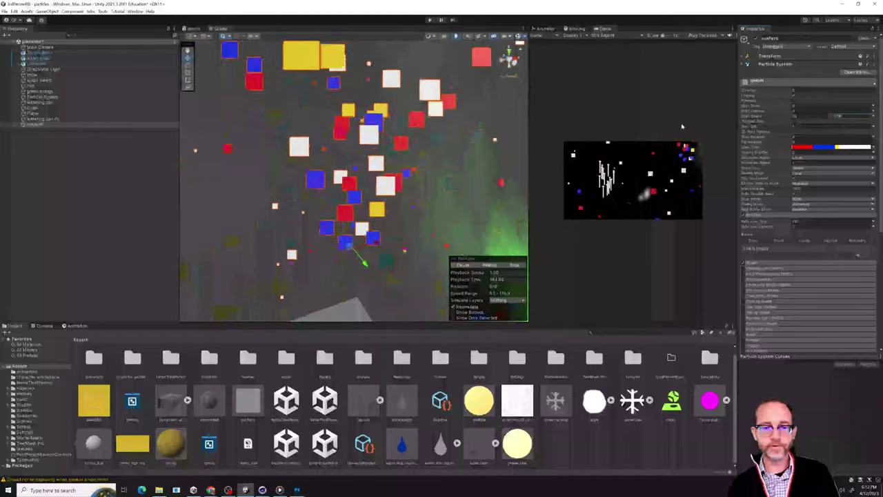
double_click(839, 116)
scroll(387, 193, "down", 10)
left_click_drag(433, 232, 381, 208, "alt")
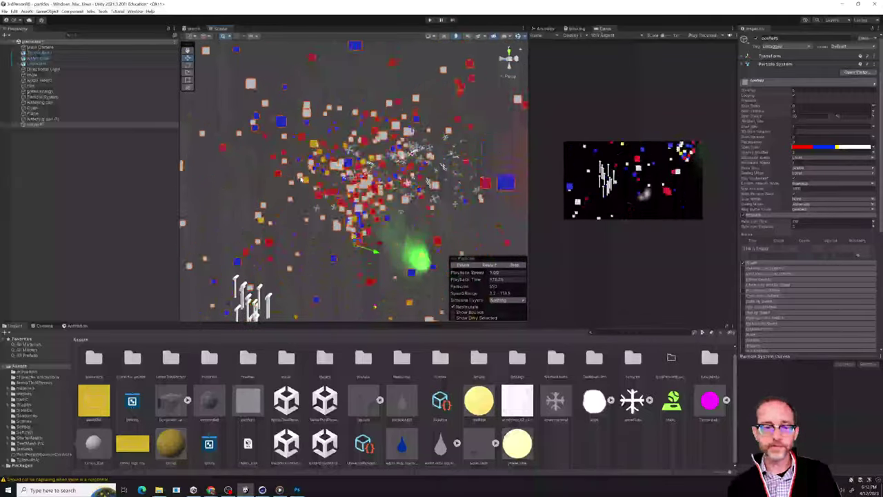
left_click_drag(400, 179, 368, 191, "alt")
left_click_drag(309, 133, 212, 176, "alt")
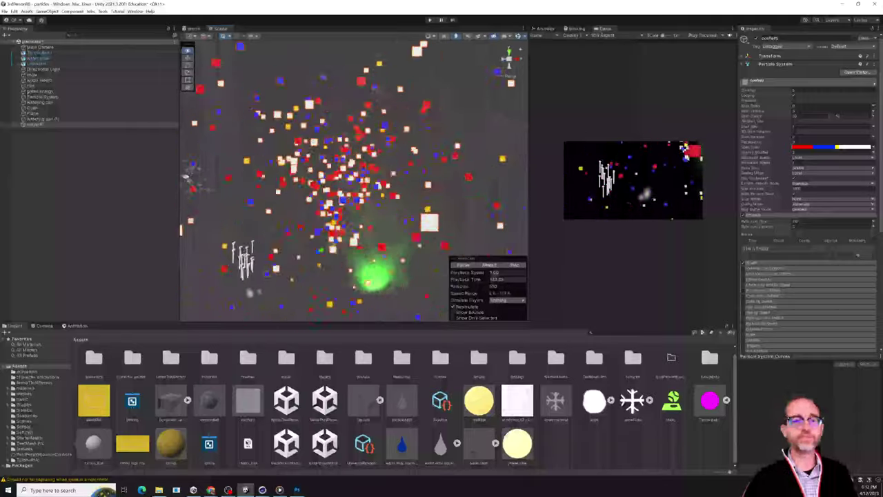
left_click_drag(222, 176, 249, 177, "alt")
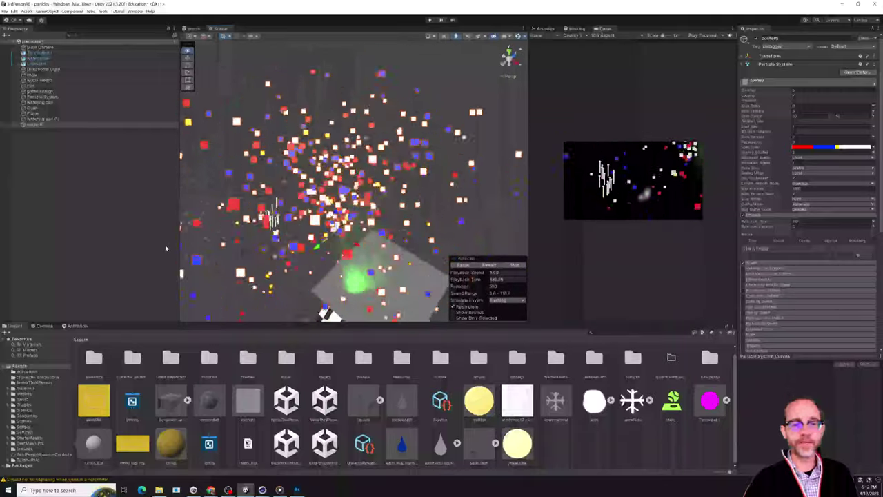
left_click_drag(165, 248, 223, 194, "alt")
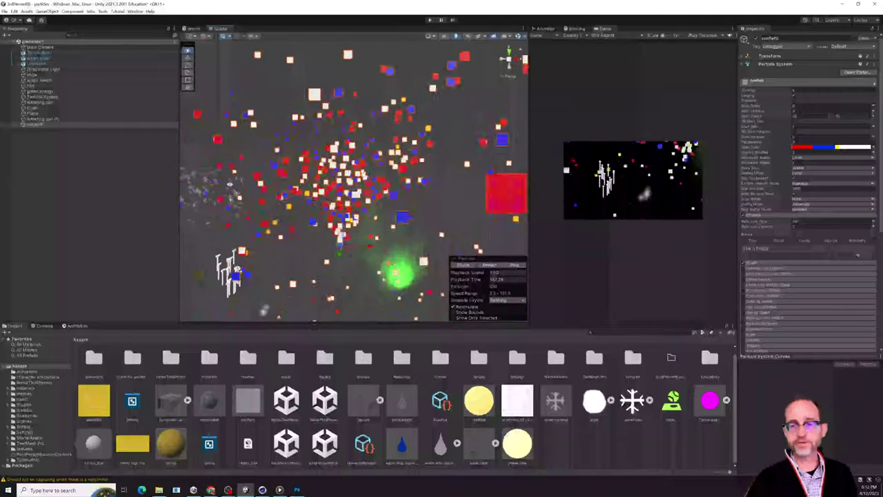
- Change the confetti renderer's Render Mode from Billboard to Mesh and view the particles
scroll(771, 265, "down", 5)
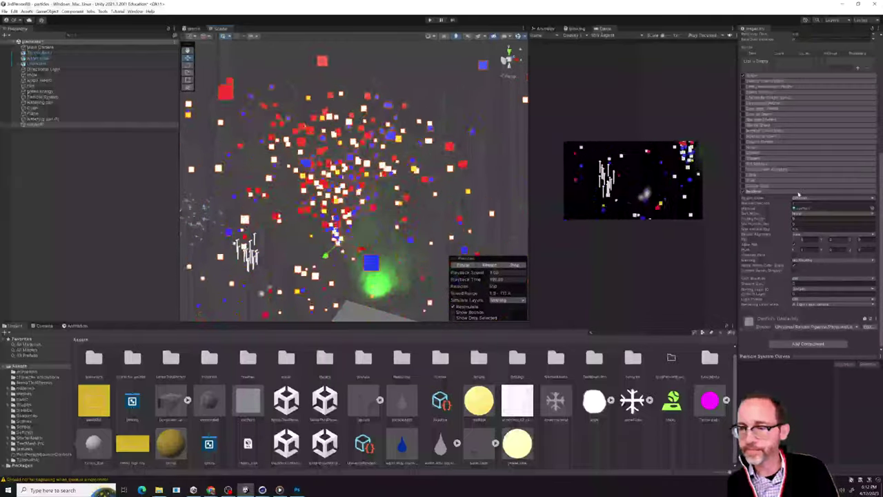
left_click(797, 199)
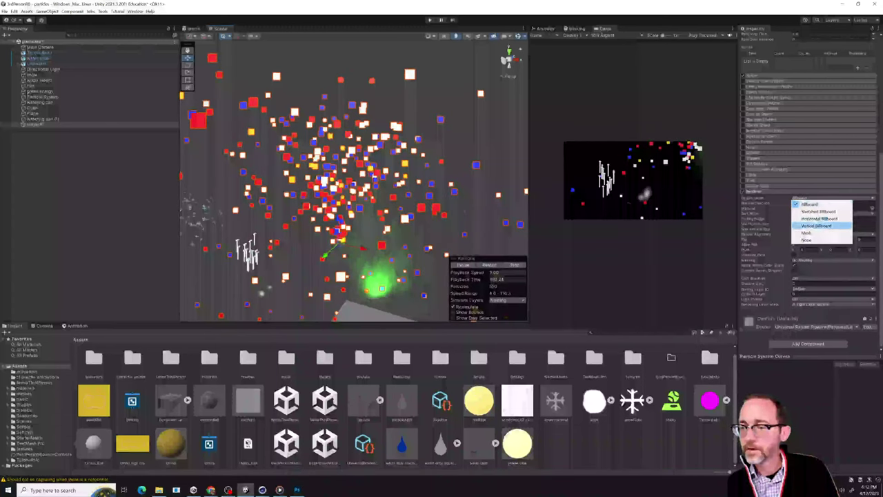
left_click(807, 232)
left_click_drag(358, 194, 370, 188, "alt")
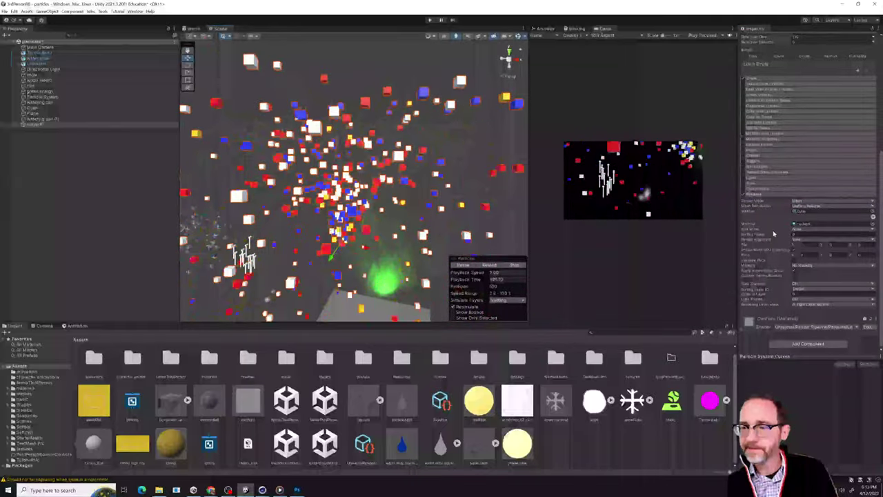
- Enable 3D Start Rotation for the confetti and set it to Random Between Two Constants
scroll(773, 234, "up", 10)
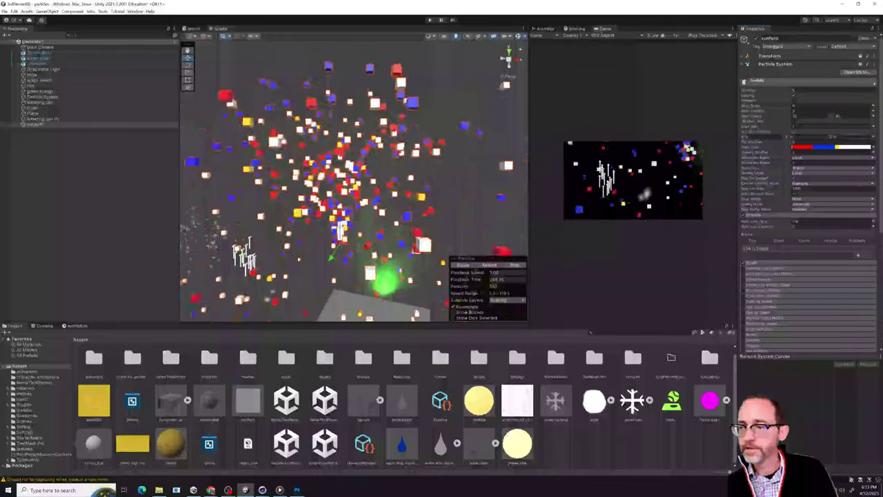
left_click(873, 138)
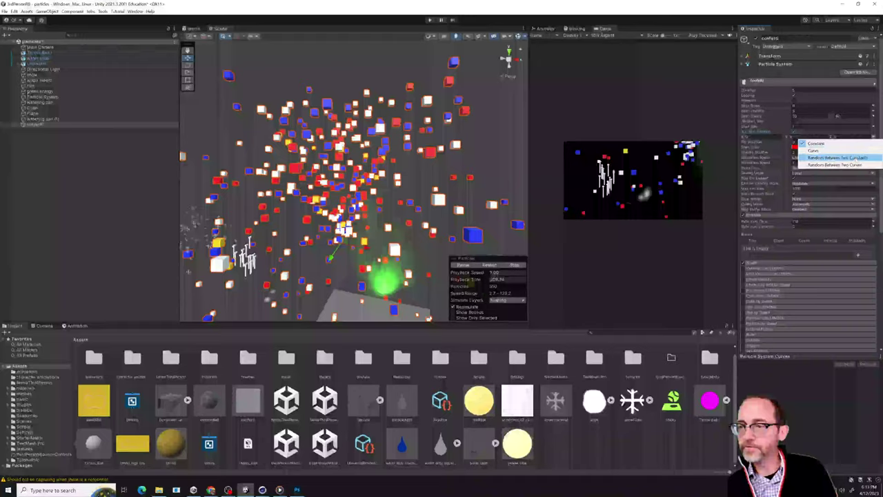
left_click(838, 158)
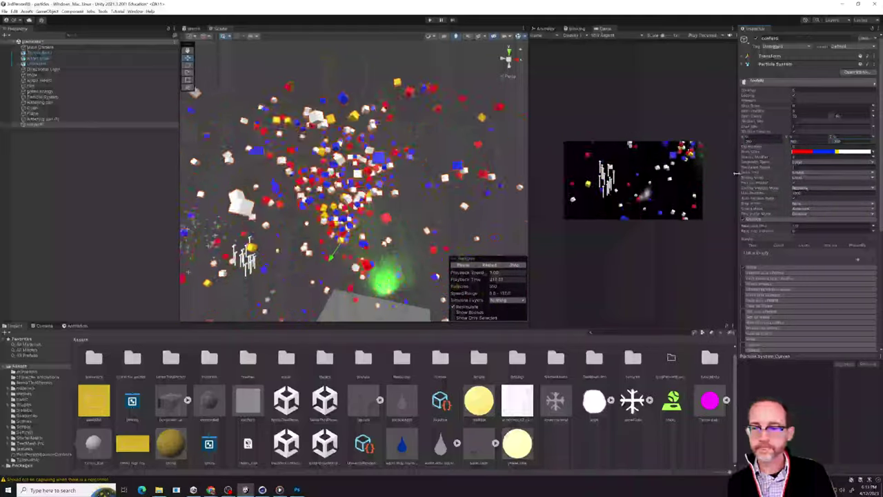
- Replace the confetti renderer's cube mesh with the Quad mesh and view the particles
scroll(781, 212, "down", 5)
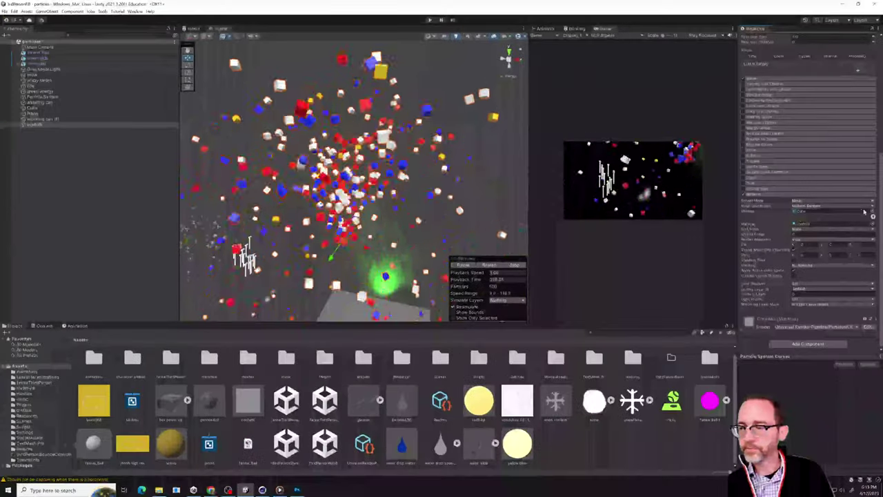
left_click(872, 211)
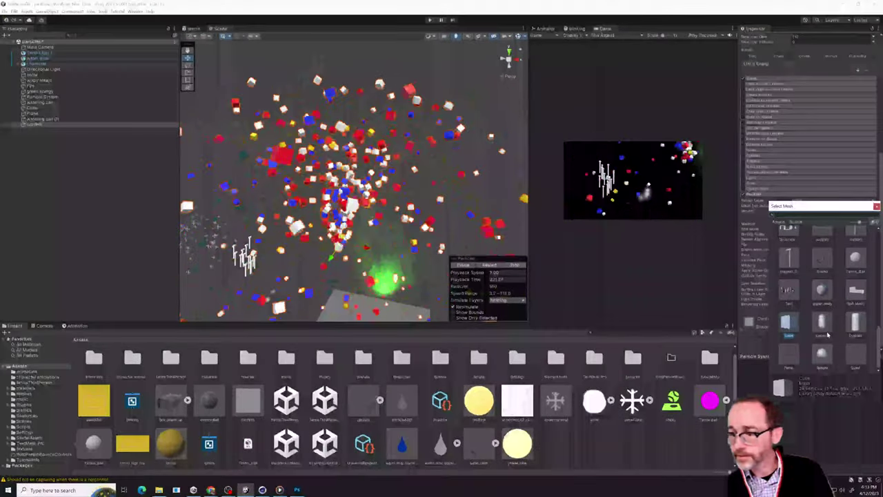
left_click(859, 358)
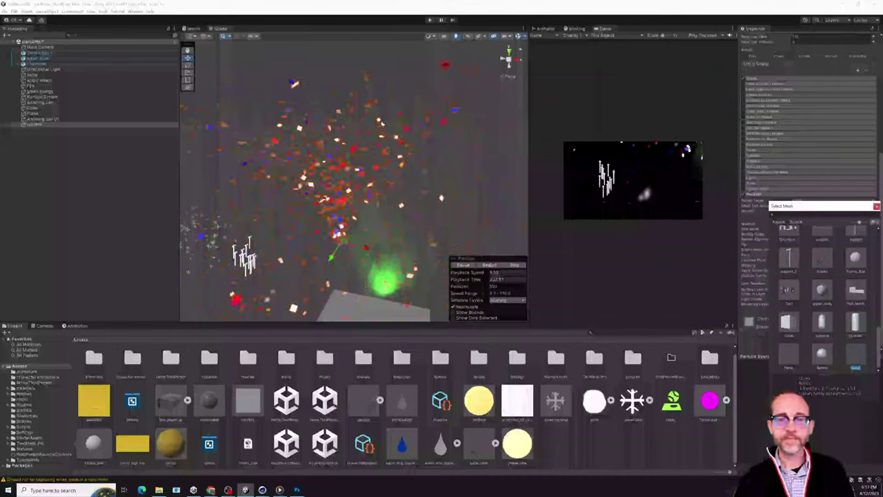
left_click_drag(386, 197, 407, 205, "alt")
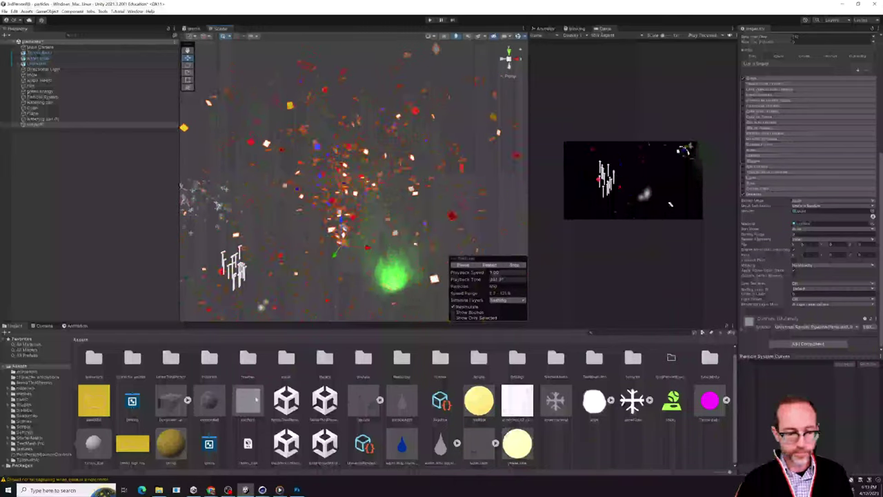
- Set the confetti material's Render Face to Both
left_click(249, 400)
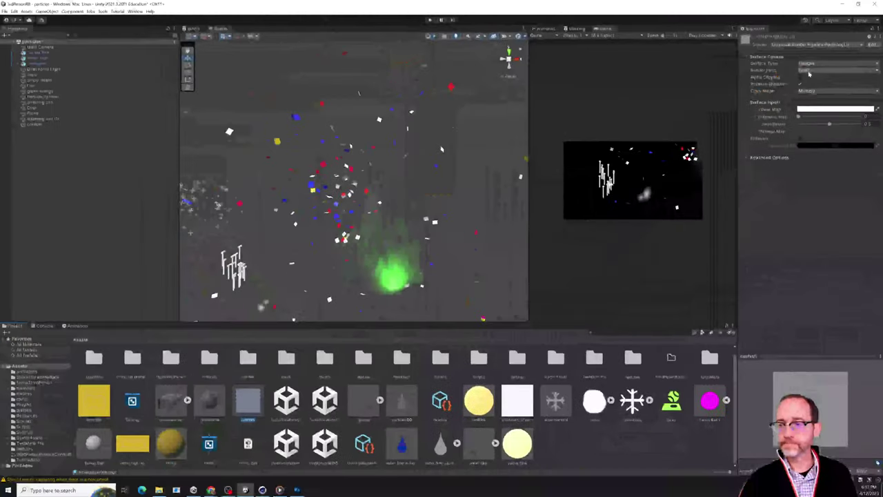
left_click(600, 140)
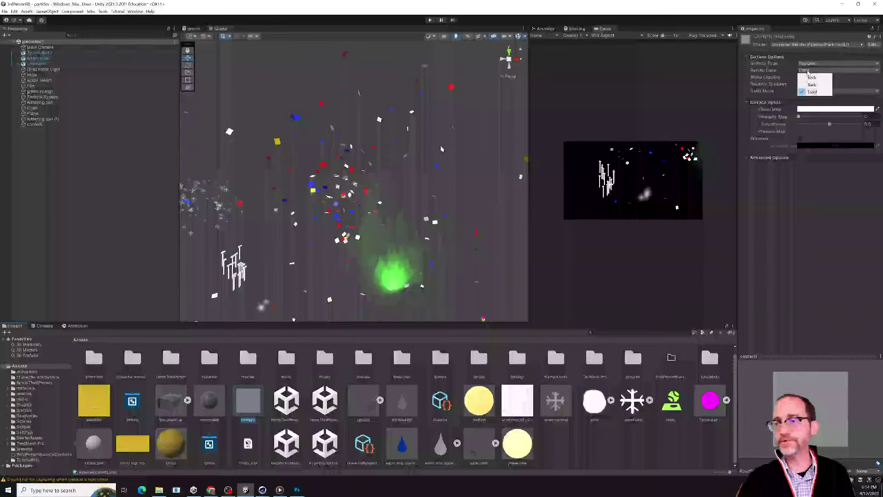
left_click(811, 78)
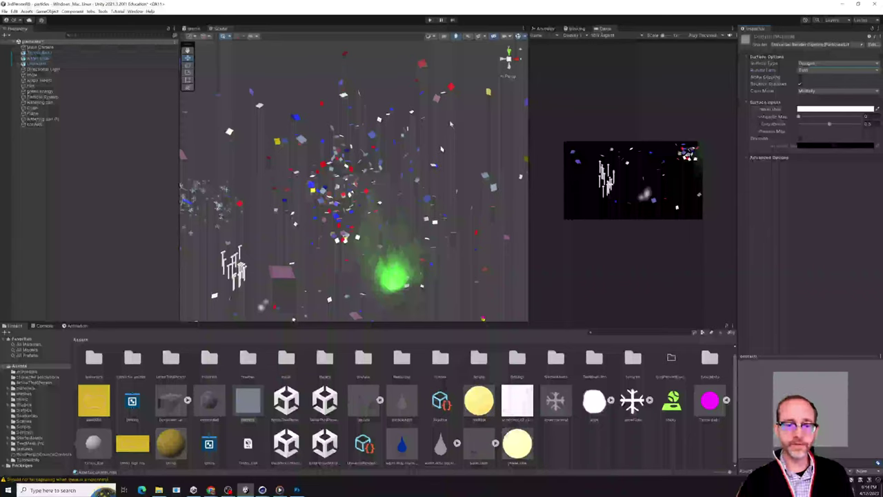
- Set the confetti's Start Size to Random Between Two Constants, from 0.1 to 1
left_click(84, 124)
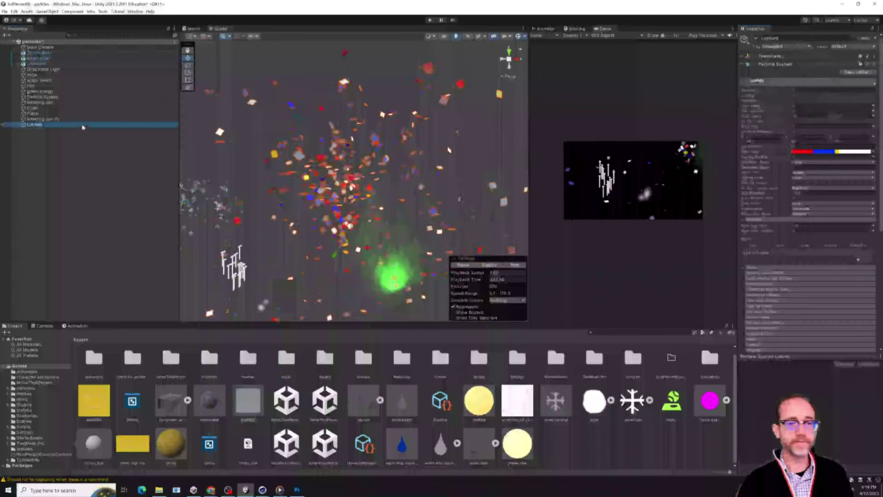
left_click_drag(418, 189, 416, 166, "alt")
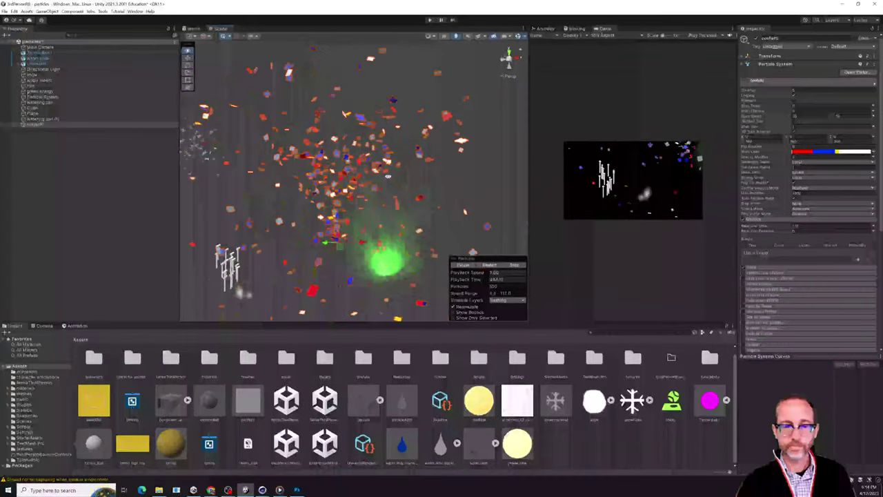
left_click_drag(388, 175, 350, 219, "alt")
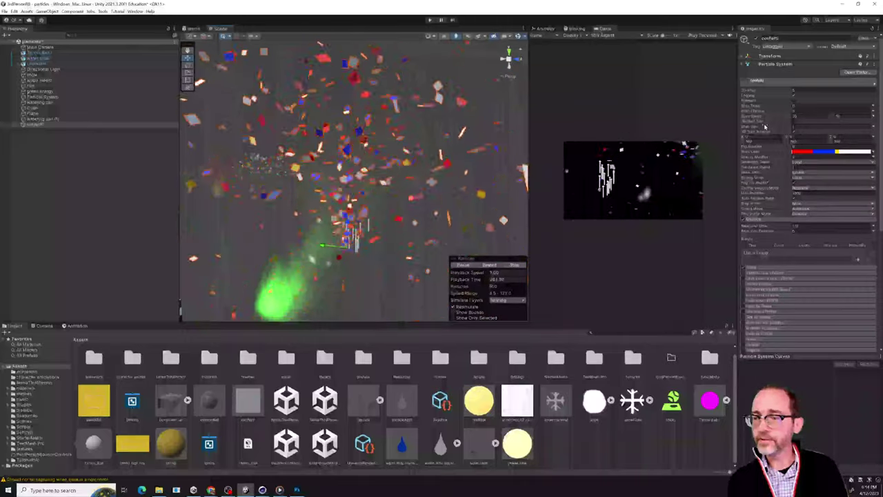
left_click(873, 128)
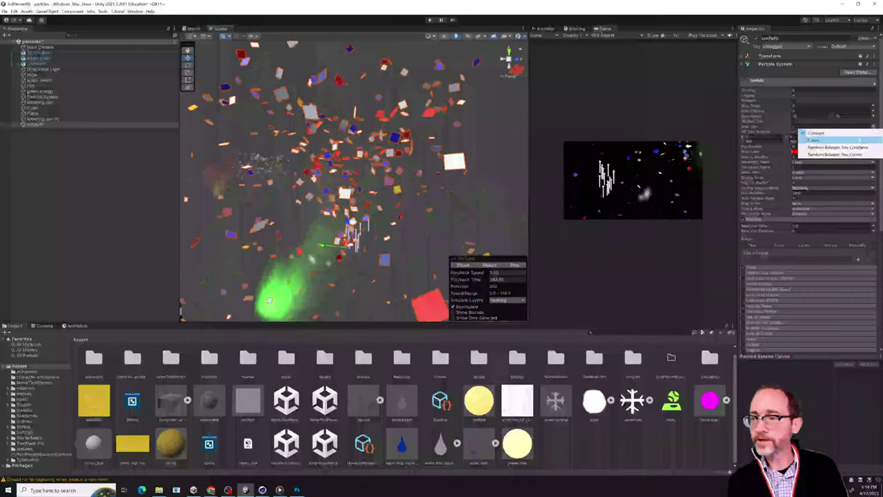
left_click(863, 148)
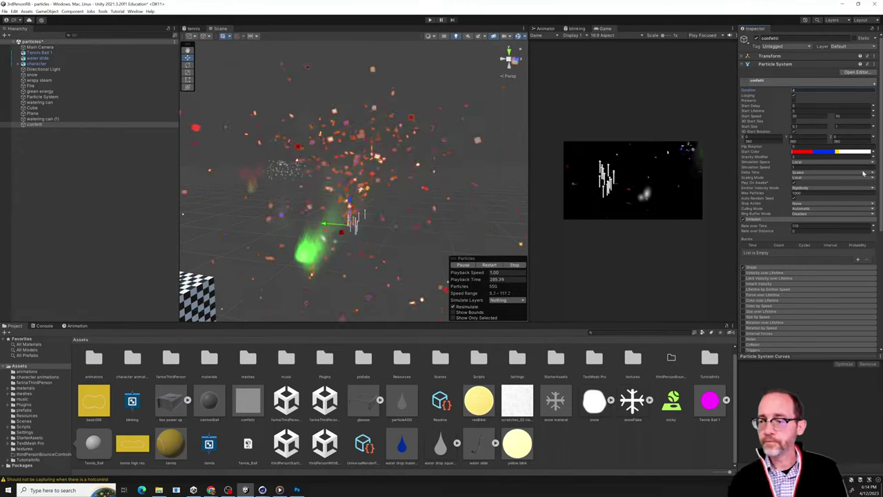
- Set the confetti's emission Rate over Time to a Curve that starts high and stays near zero from midway to the end
left_click(763, 227)
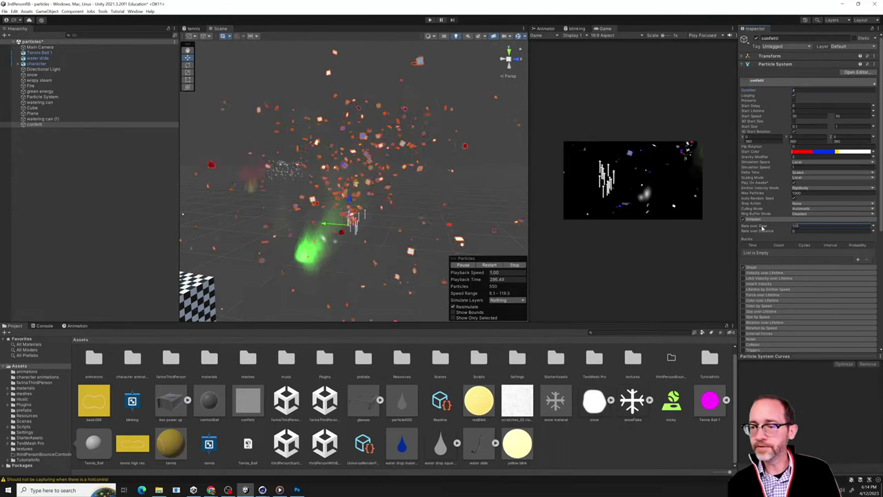
left_click(874, 227)
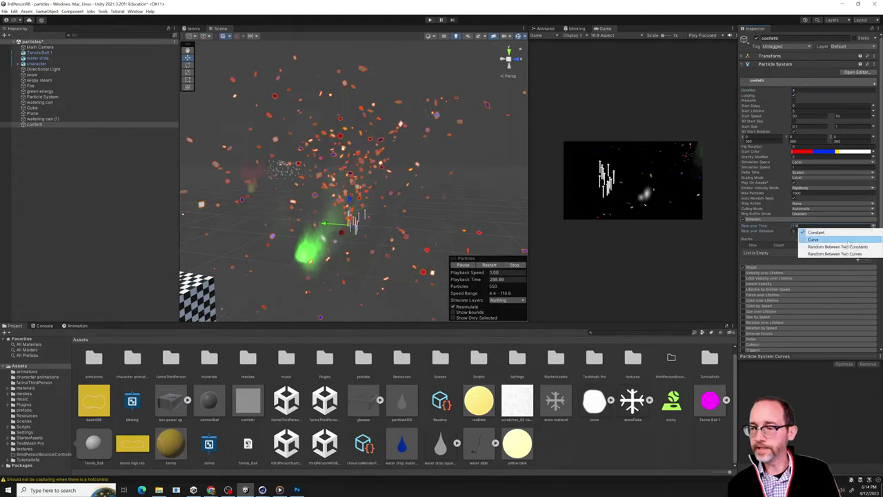
left_click(817, 240)
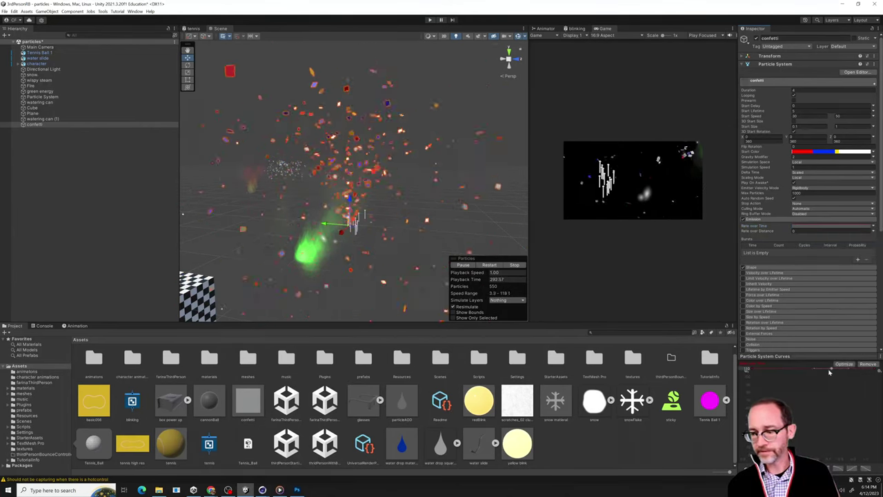
left_click_drag(829, 372, 827, 453)
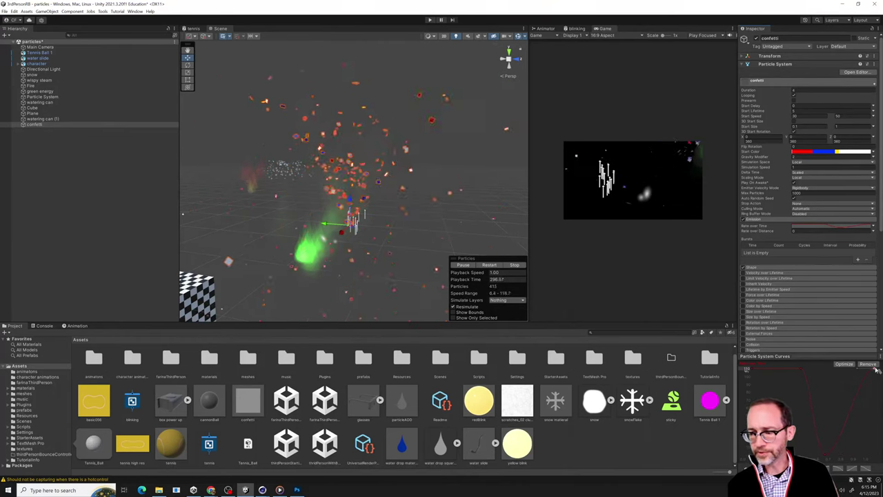
left_click_drag(878, 373, 879, 455)
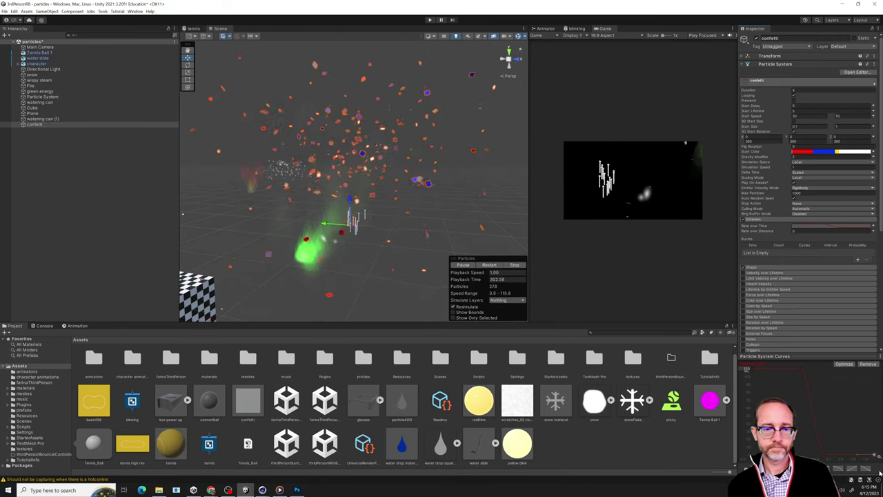
- Scale the checkered cube to 100 on the X, Y and Z axes
middle_click_drag(461, 294, 507, 279)
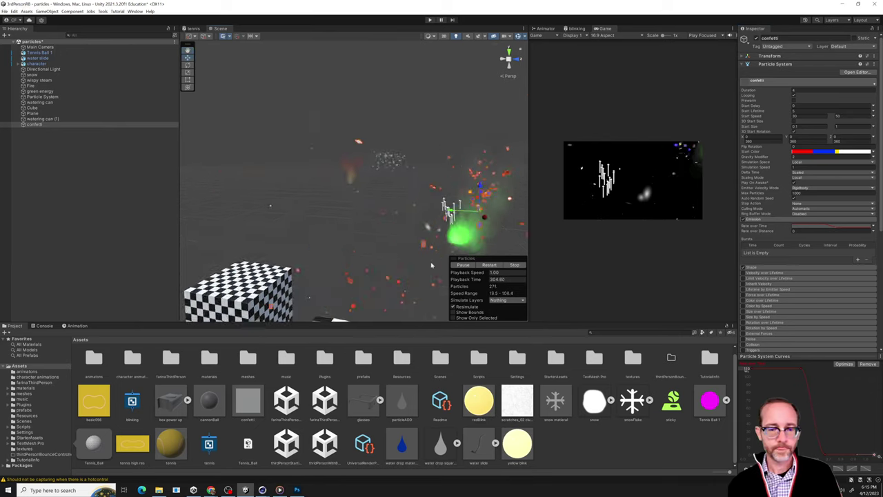
left_click(286, 269)
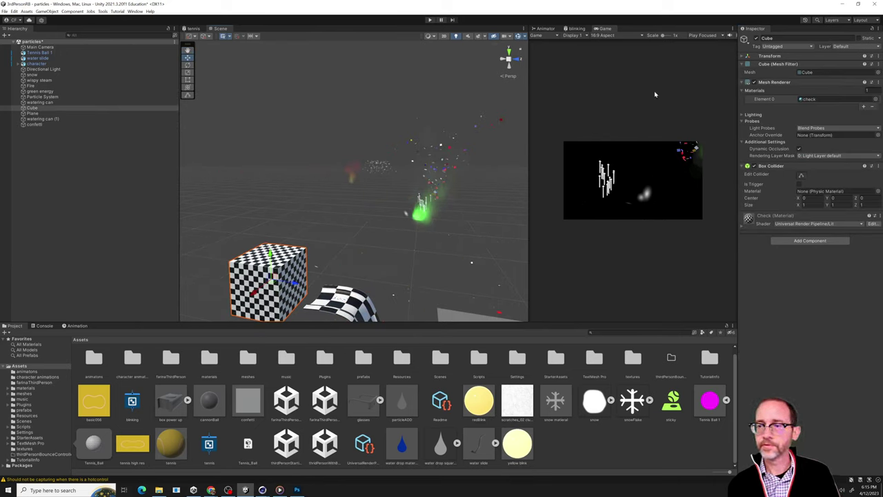
left_click(743, 57)
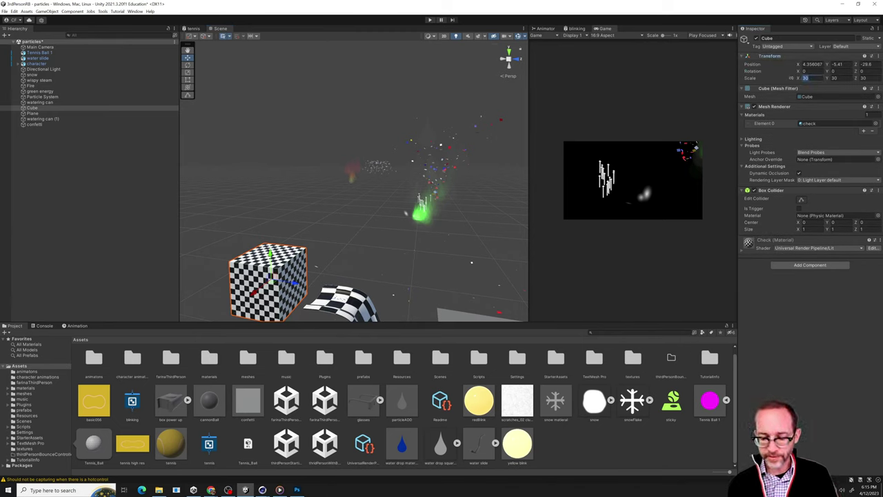
type("100")
key("Tab")
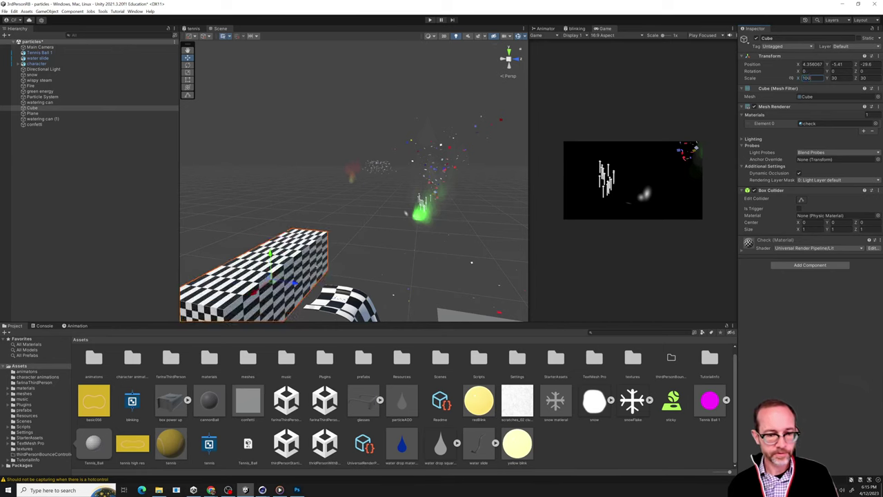
type("100")
key("Tab")
type("100")
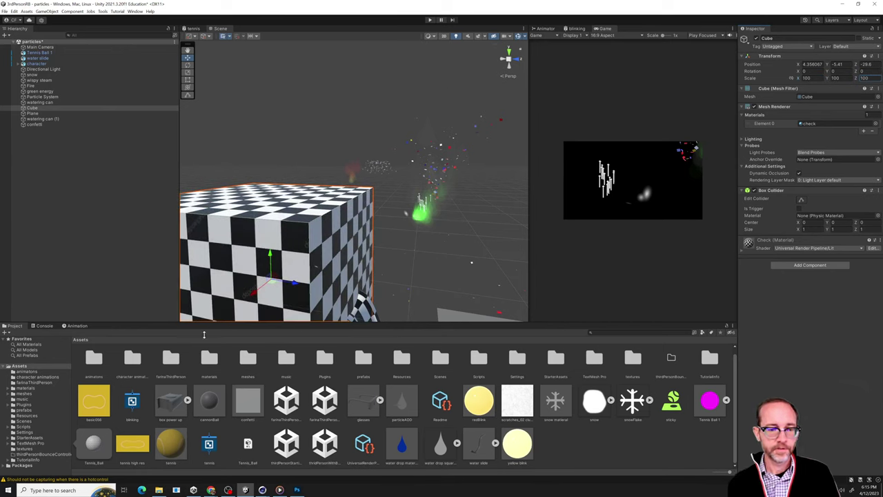
- Place the checkered cube as a floor beneath the particle effects at Y -19 and Z 48.8, and lower the confetti emitter toward it
left_click_drag(273, 282, 413, 328)
left_click_drag(443, 213, 419, 195, "alt")
right_click_drag(338, 200, 331, 204)
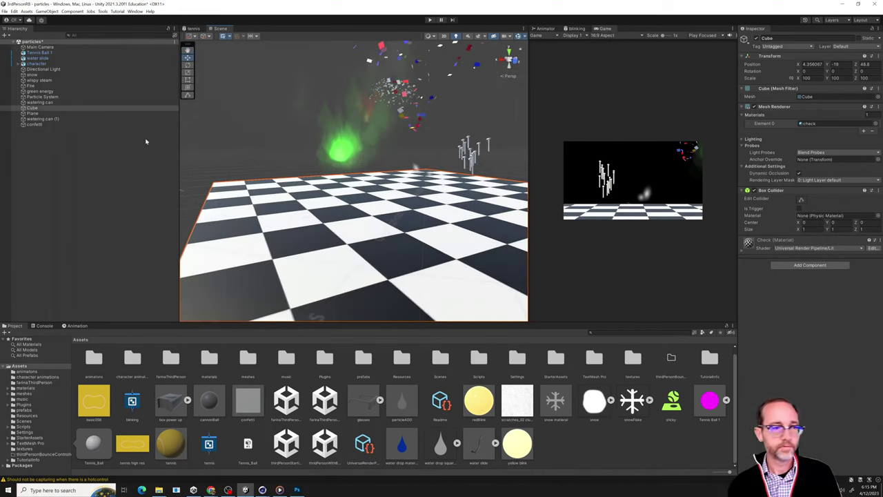
left_click(35, 124)
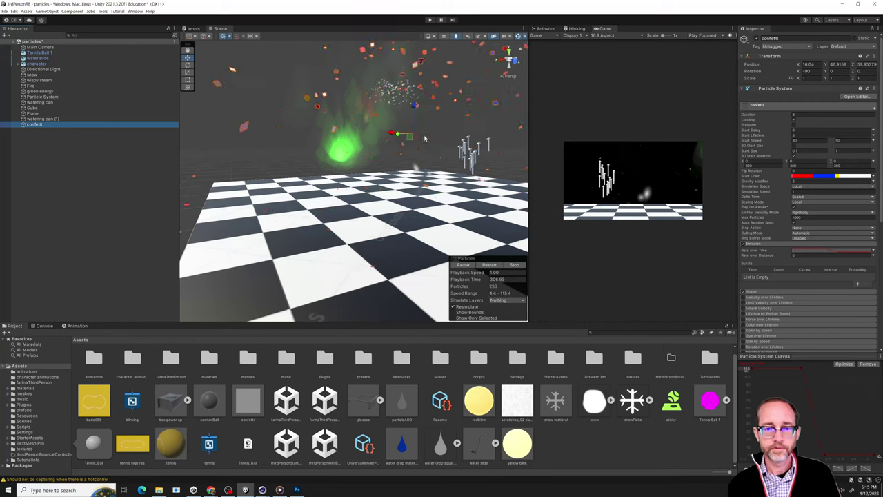
left_click_drag(408, 104, 410, 200)
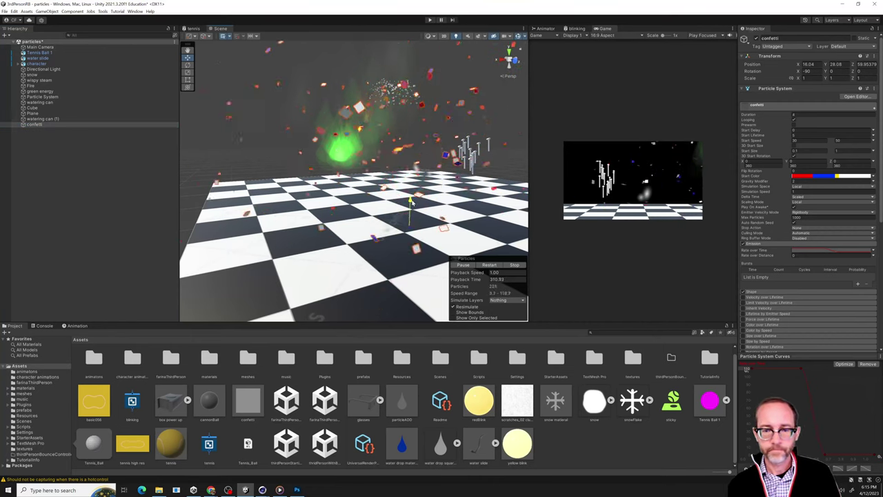
- Enable the confetti's Collision module and set its Type to World
scroll(793, 213, "down", 5)
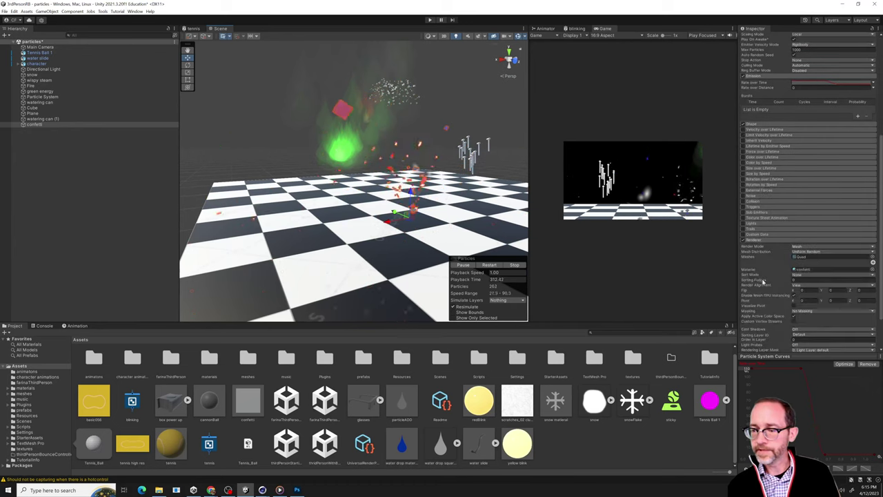
left_click(755, 202)
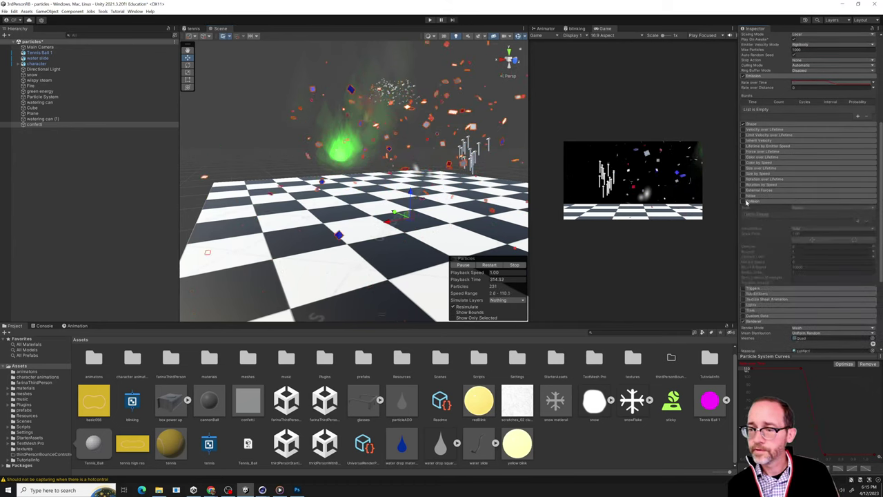
left_click(750, 202)
left_click(743, 201)
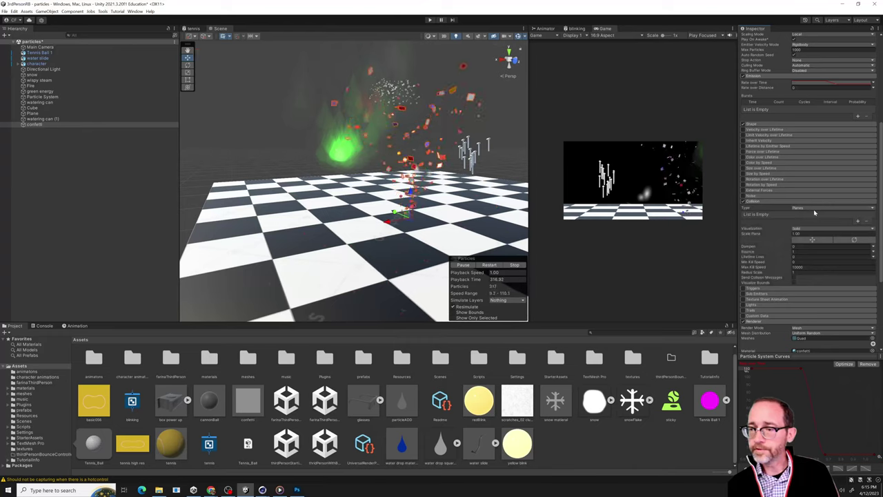
left_click(813, 208)
left_click(804, 219)
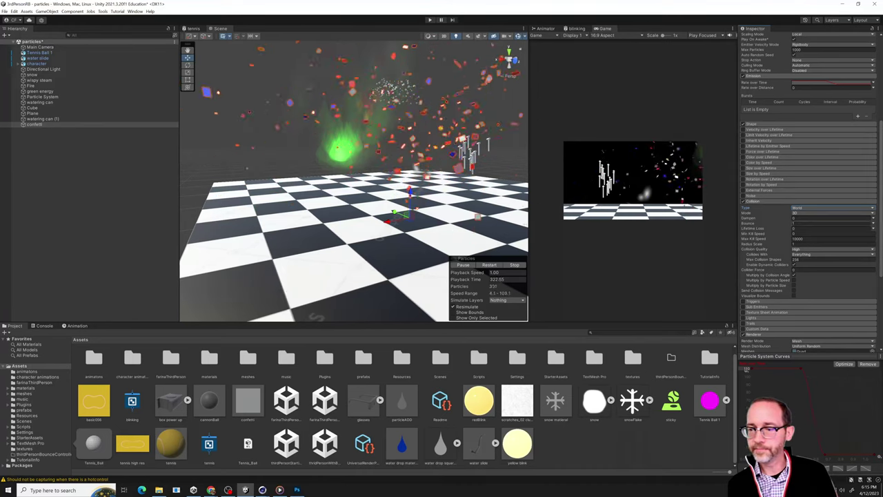
- Try a Bounce of 0 and a Dampen of 1 in the confetti's Collision module
mouse_move(782, 223)
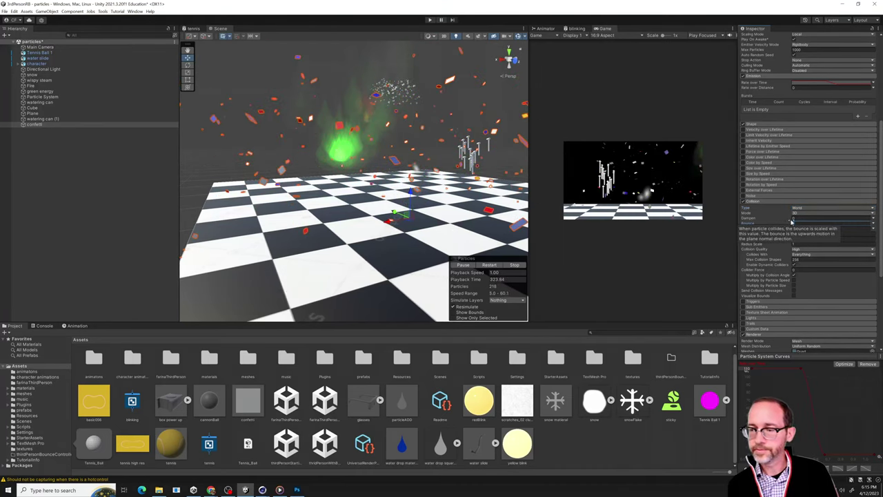
type("0")
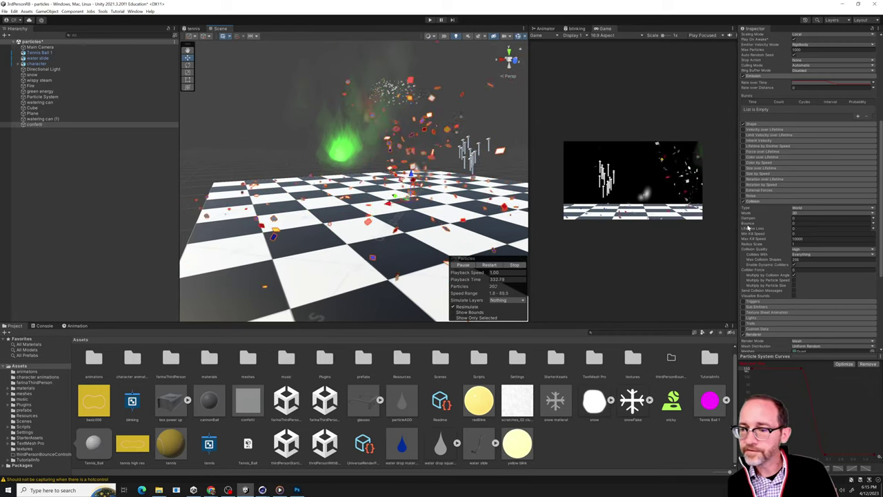
left_click(798, 217)
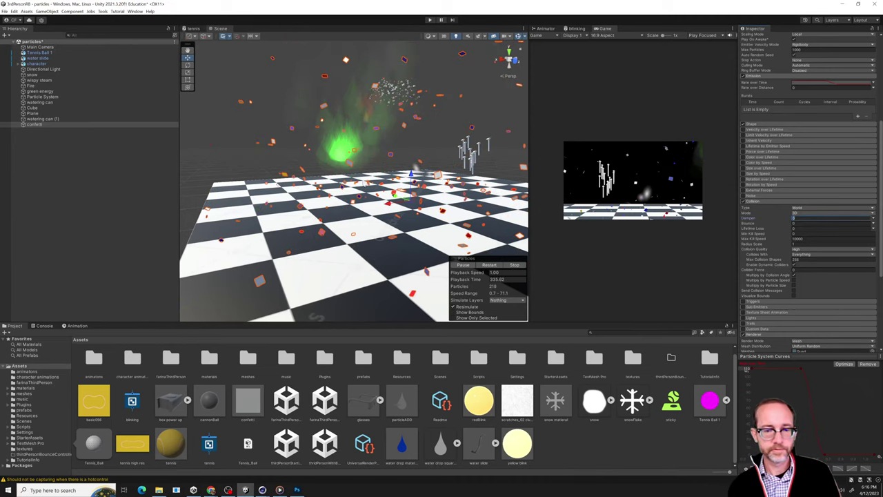
type("1")
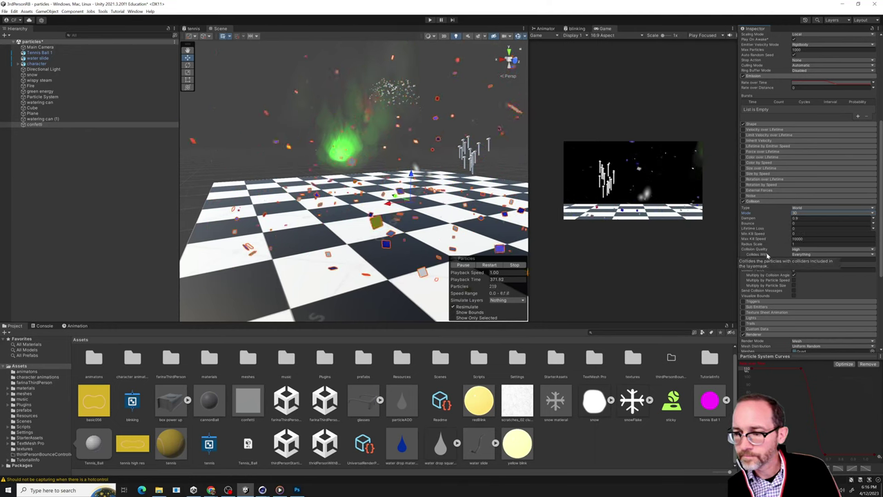
- View the confetti landing on the checkered floor up close and set the collision's Bounce and Dampen to 0.5
scroll(767, 255, "down", 5)
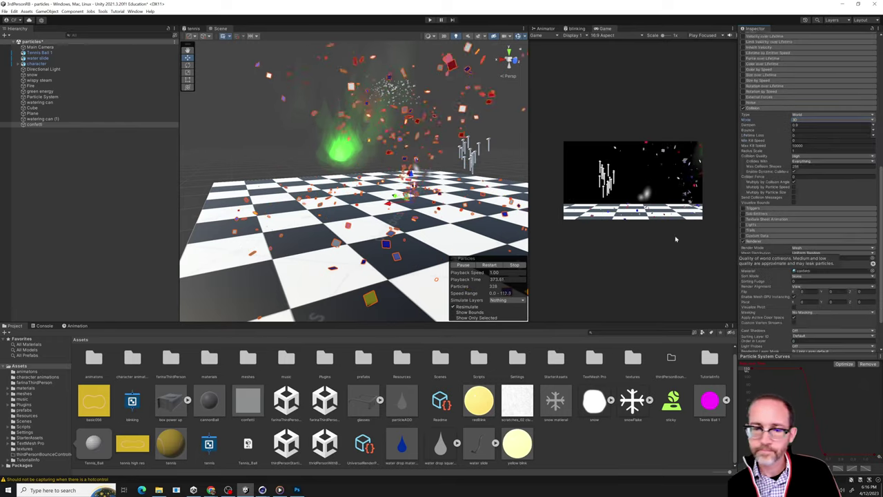
left_click_drag(408, 214, 402, 255, "alt")
scroll(401, 269, "up", 8)
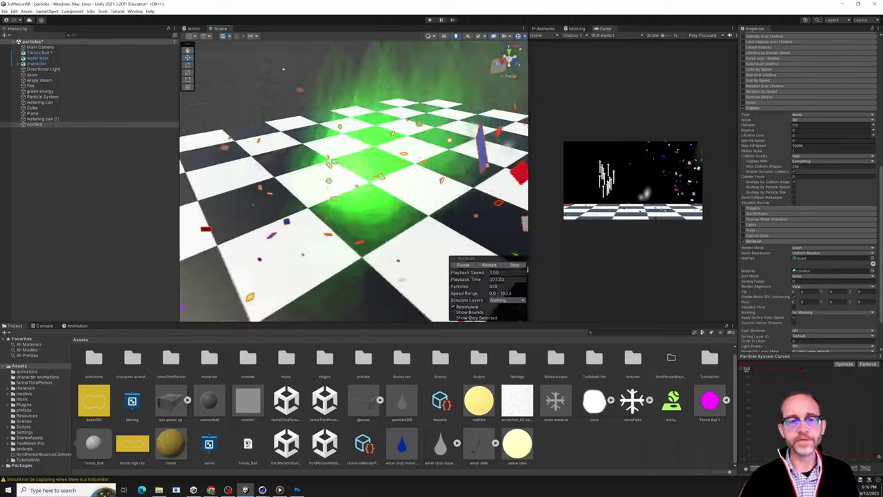
middle_click_drag(402, 282, 367, 217)
left_click_drag(367, 217, 339, 213, "alt")
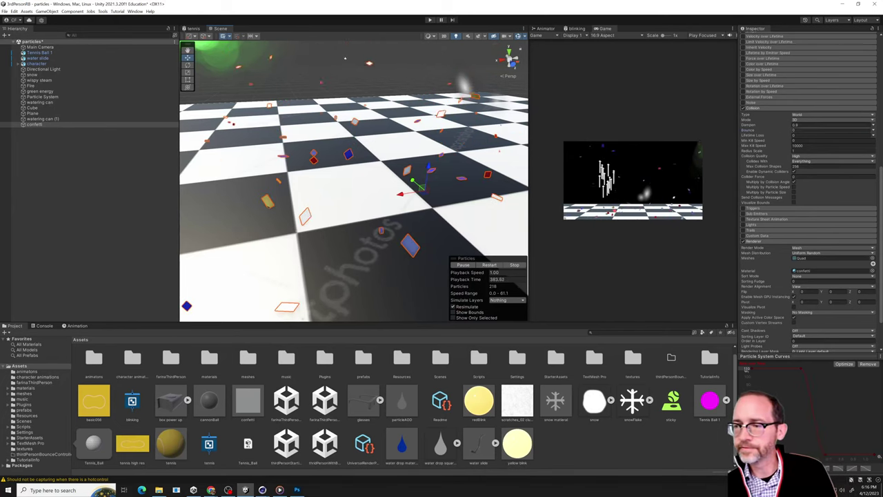
mouse_move(768, 130)
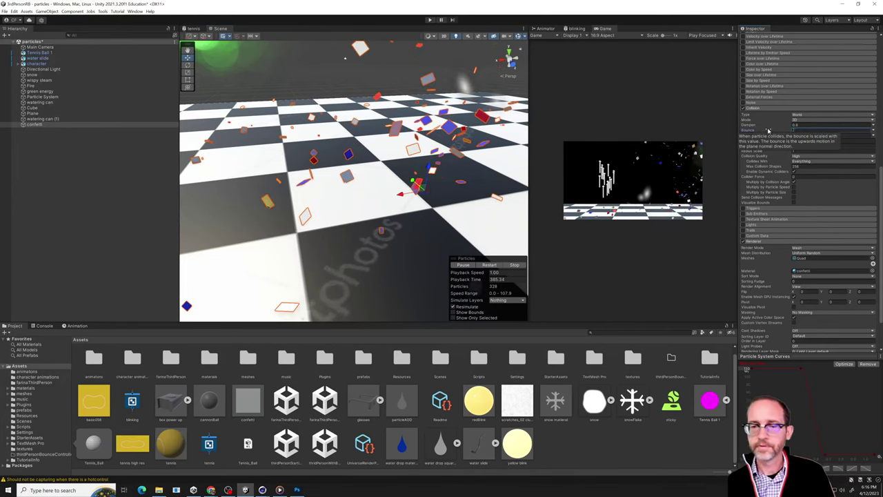
scroll(318, 177, "down", 5)
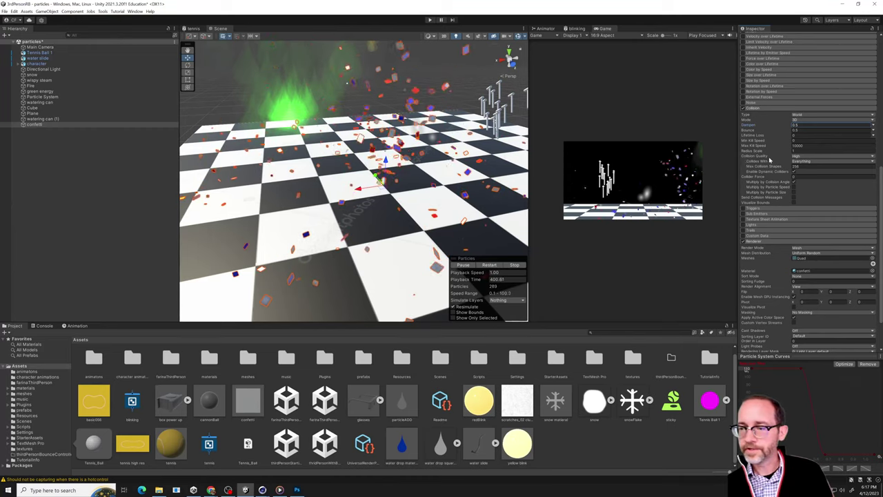
scroll(770, 160, "up", 3)
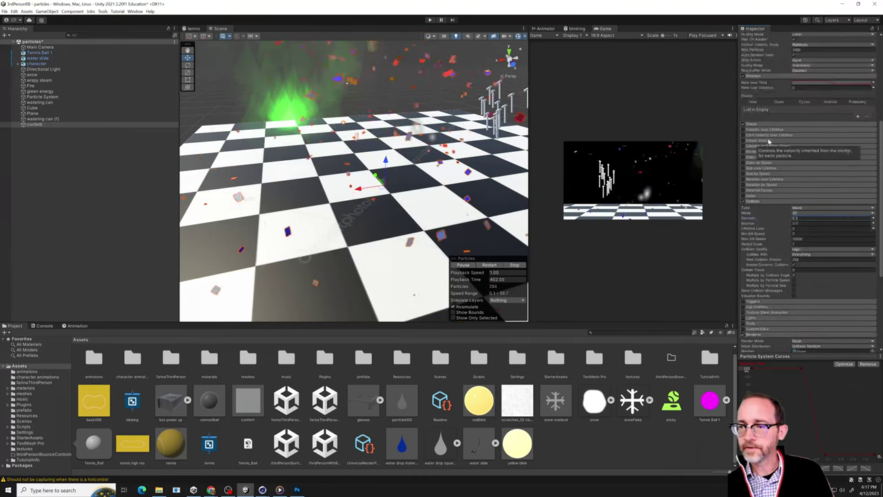
- Enable the confetti's Rotation over Lifetime module with Separate Axes and set its values to Random Between Two Constants
scroll(774, 207, "down", 5)
scroll(767, 227, "up", 6)
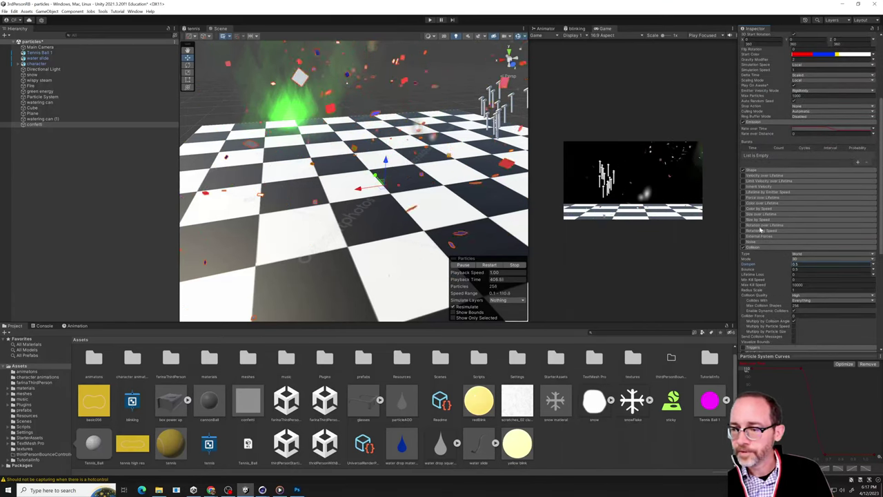
left_click(756, 225)
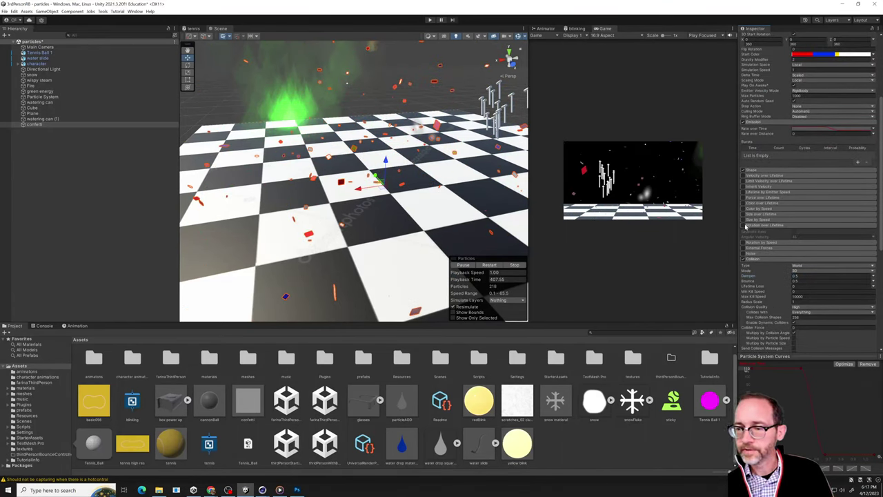
left_click(743, 225)
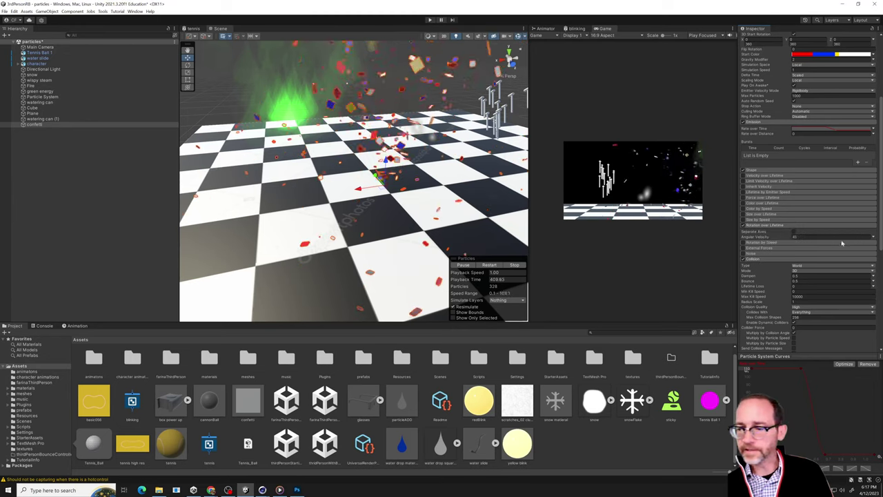
left_click(793, 231)
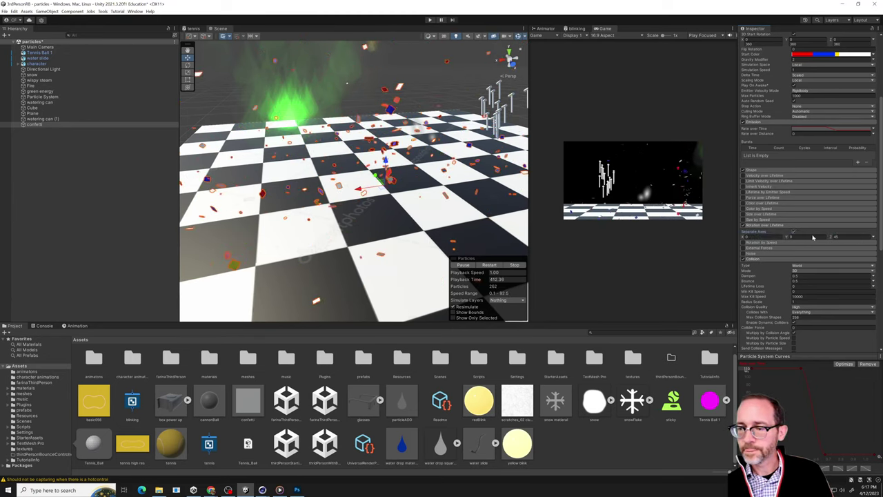
left_click(873, 237)
left_click(853, 257)
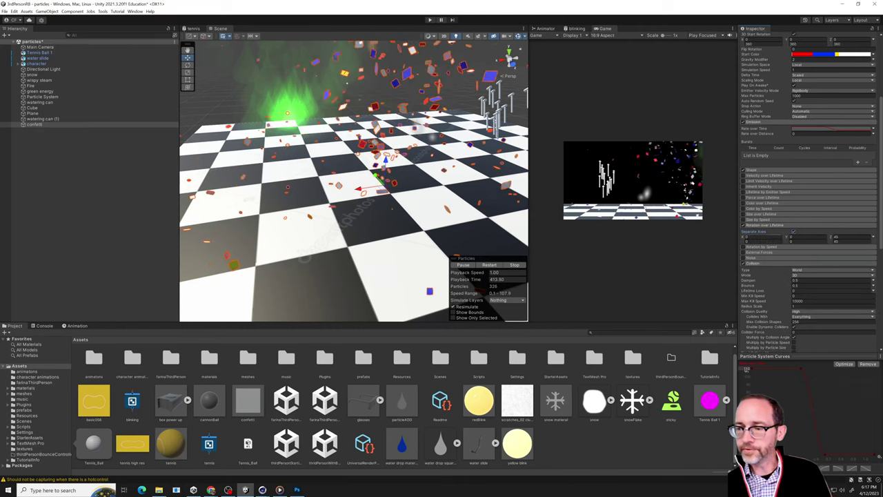
- Set the confetti's Rotation over Lifetime range to a minimum of 0 and a maximum of 300 on X, Y and Z
left_click(792, 238)
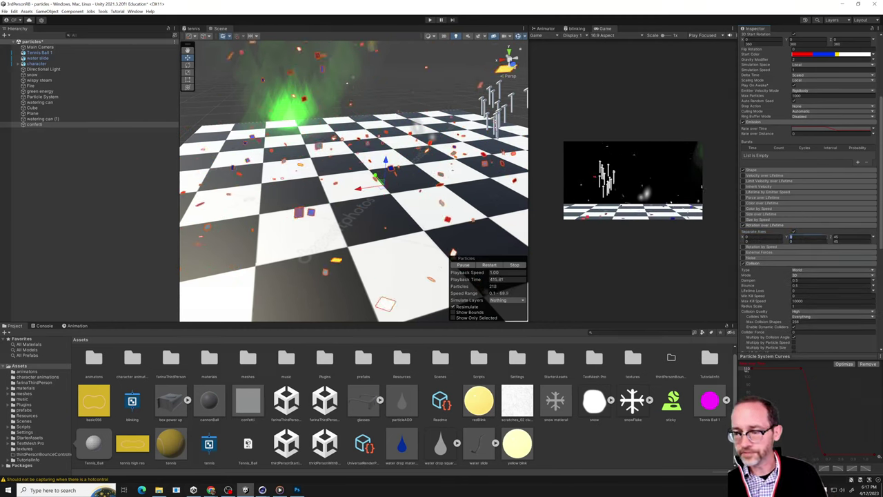
left_click(847, 238)
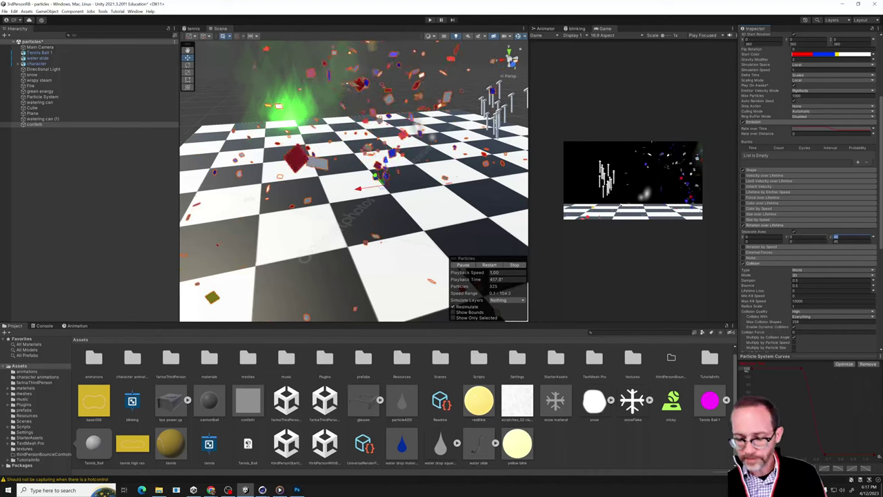
type("0")
left_click(748, 241)
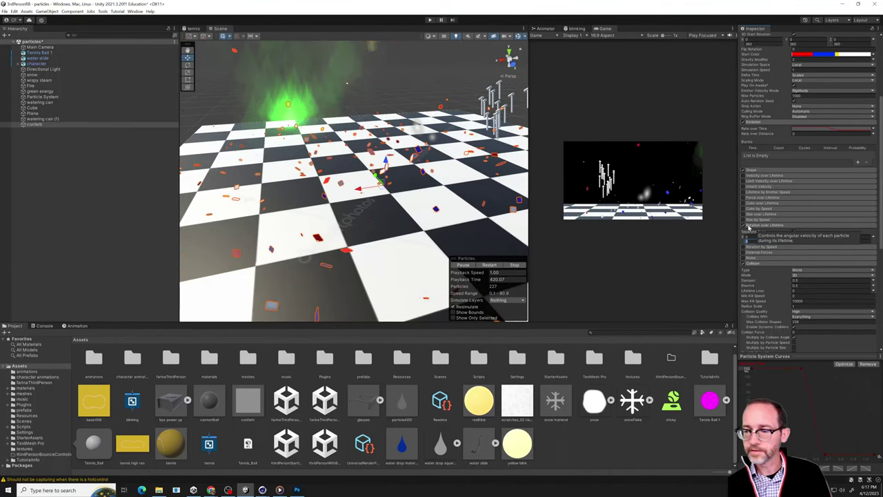
type("30")
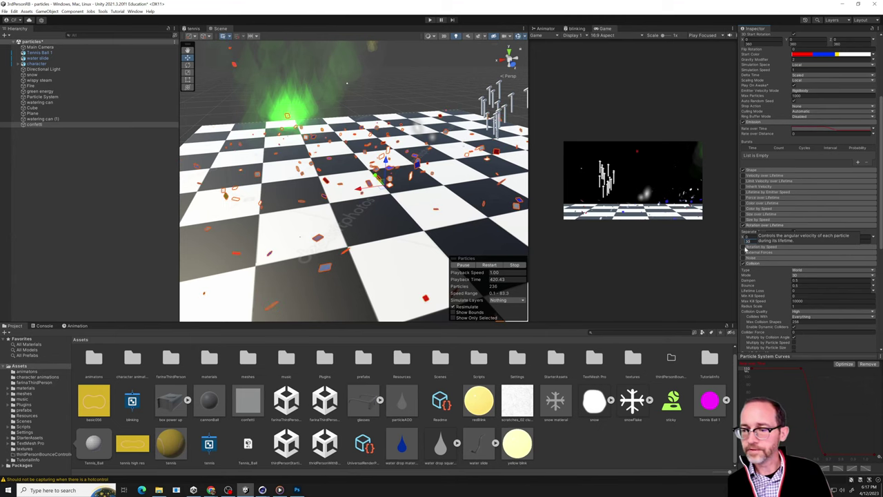
type("0")
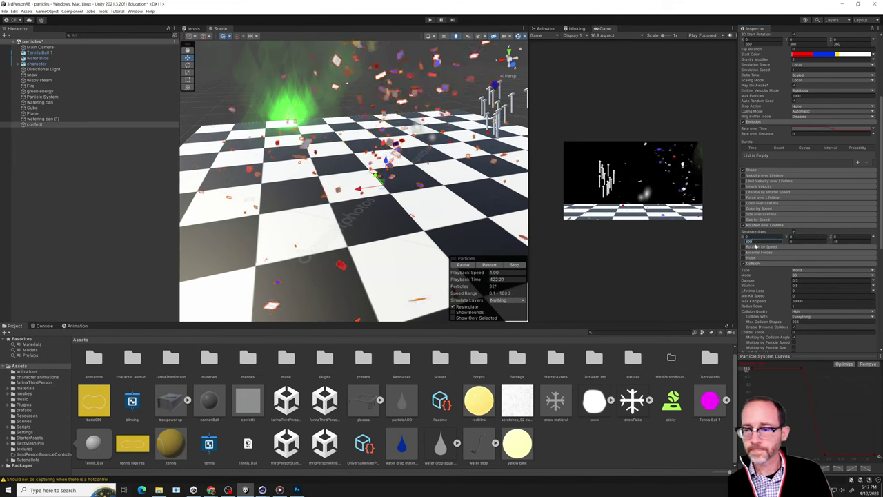
left_click_drag(801, 242, 783, 242)
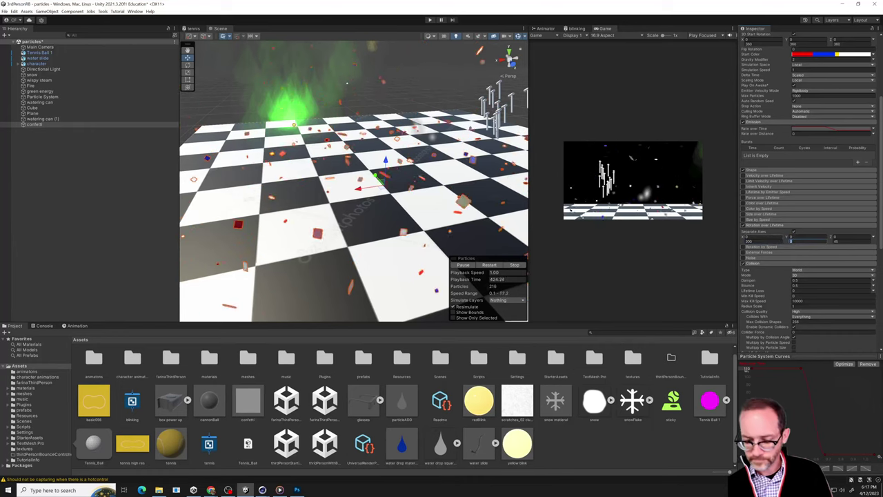
type("3")
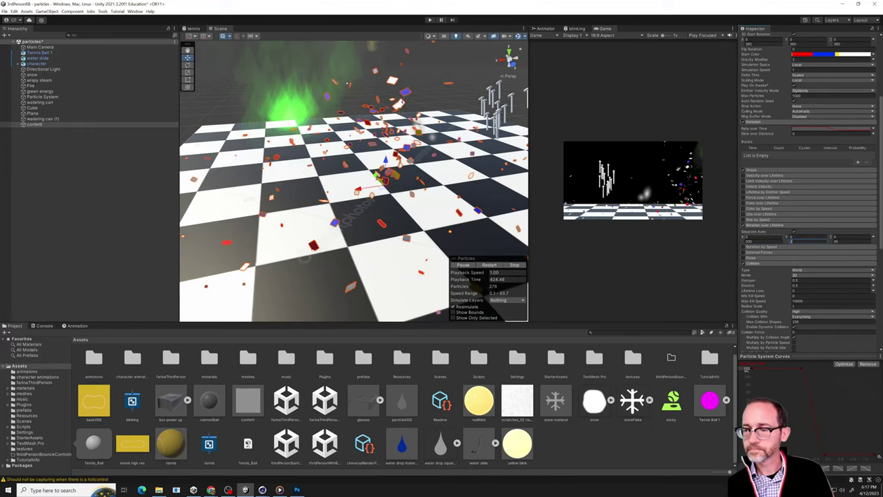
type("00")
key("Tab")
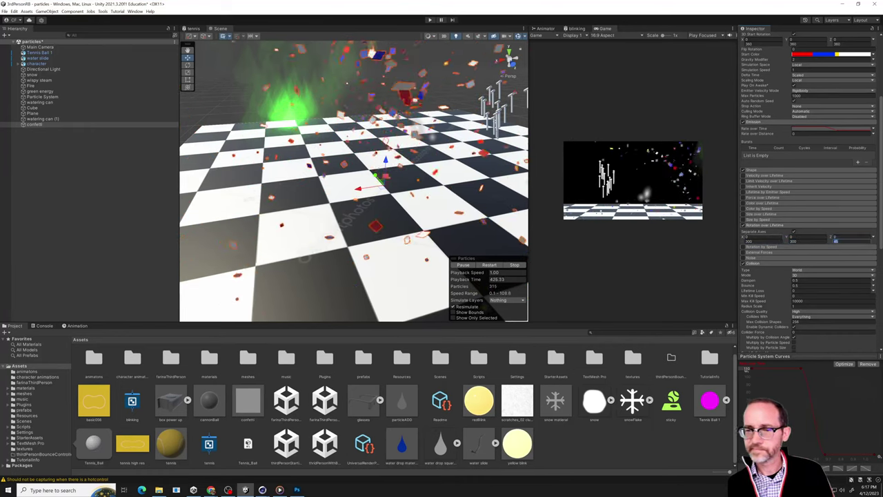
type("300")
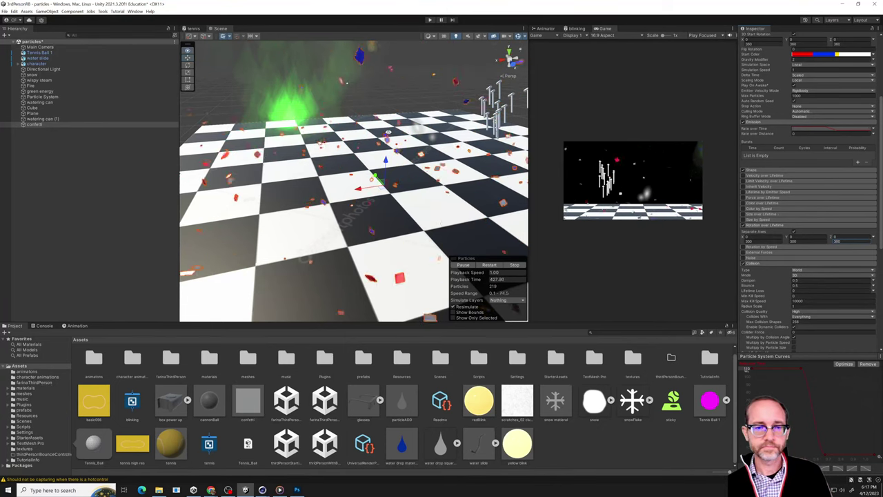
- Open the confetti's Rate over Time emission curve and raise its emission rate for denser bursts
left_click_drag(408, 160, 446, 133, "alt")
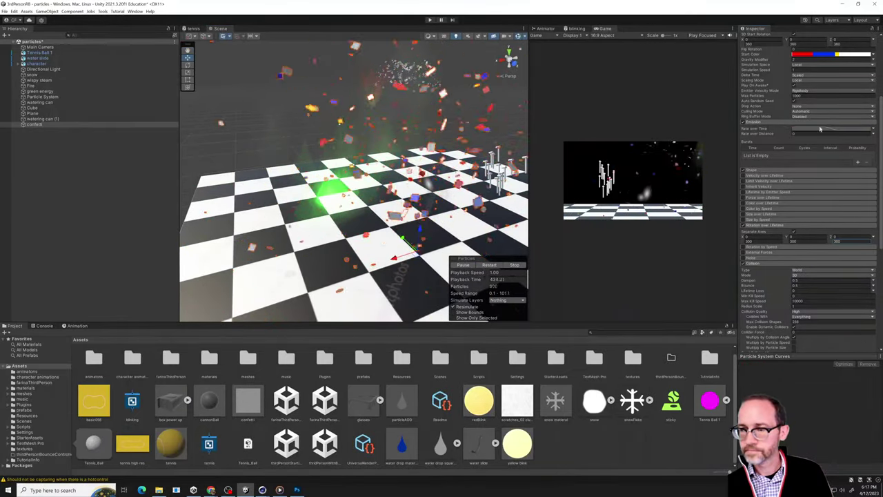
left_click(820, 134)
double_click(820, 129)
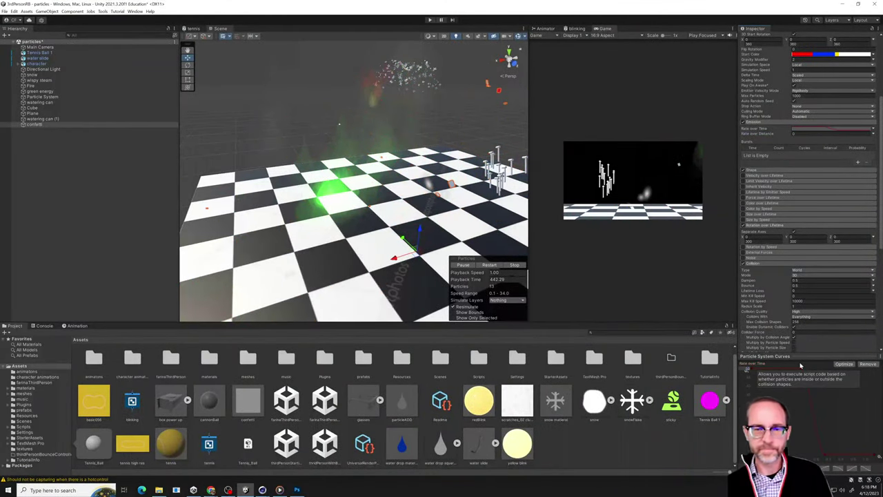
left_click(70, 123)
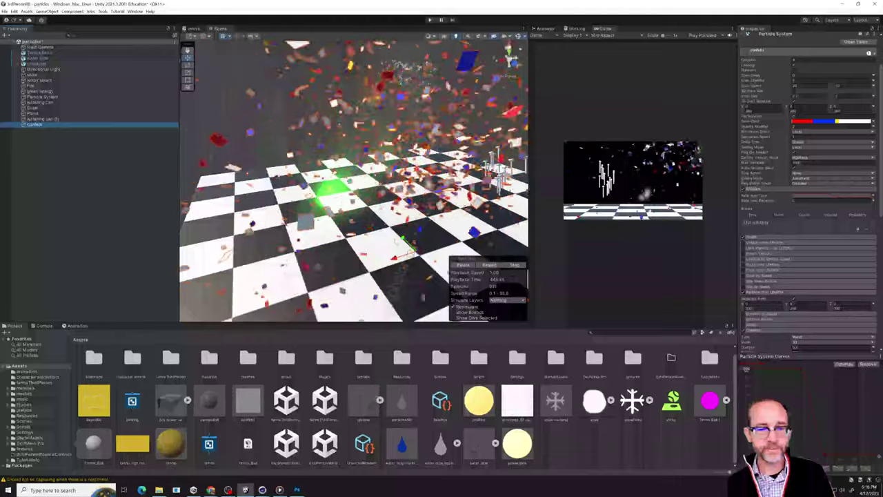
left_click_drag(396, 242, 335, 178, "alt")
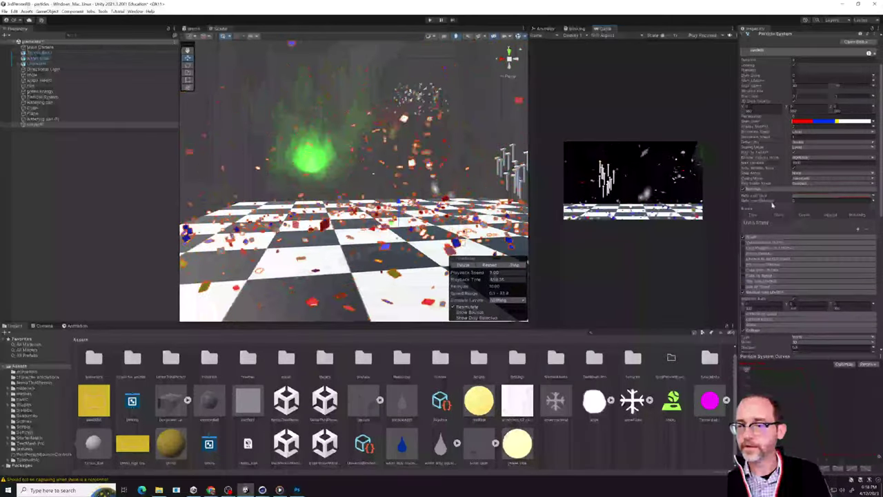
- Set the Lifetime Loss in the confetti's Collision module to 0.9
scroll(774, 204, "up", 2)
scroll(774, 204, "down", 5)
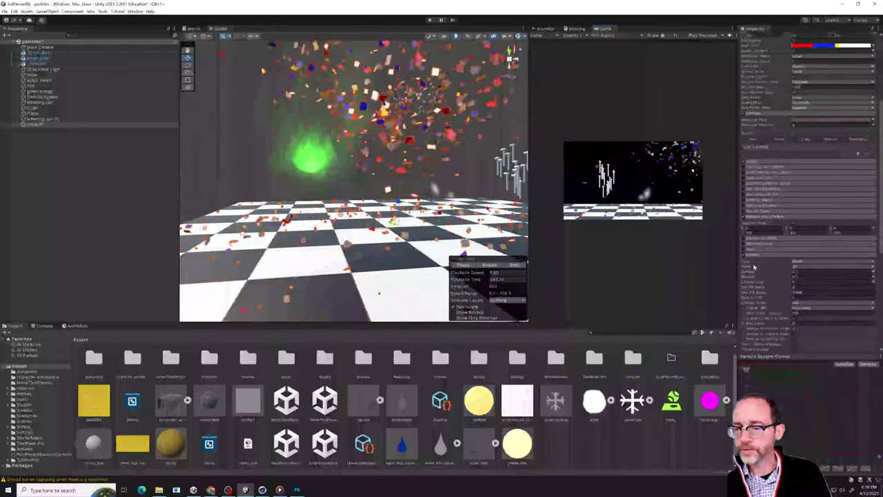
left_click_drag(755, 284, 777, 285)
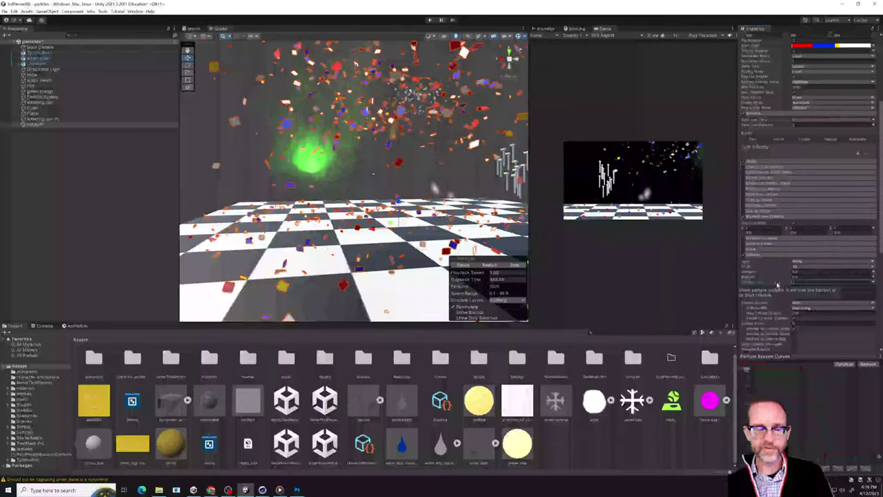
type("0.9")
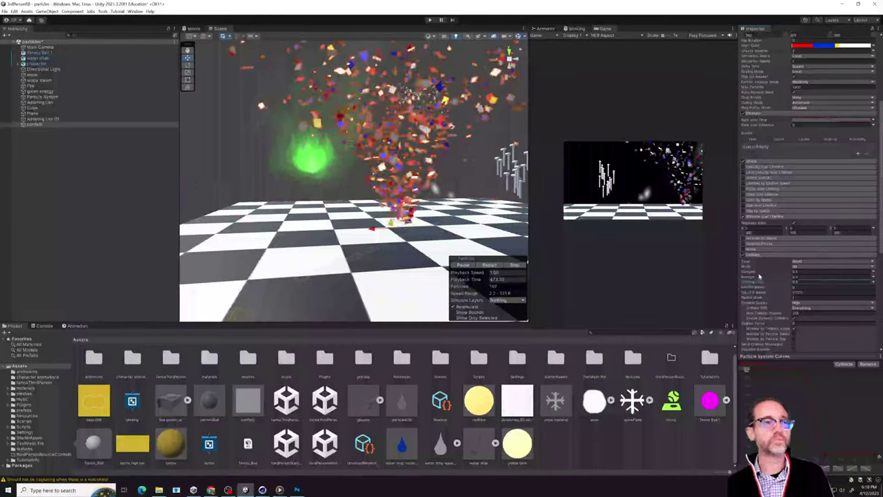
- Examine the confetti bursts and how the pieces land on the checkered floor from several angles and distances
left_click_drag(418, 96, 413, 159, "alt")
scroll(413, 158, "down", 3)
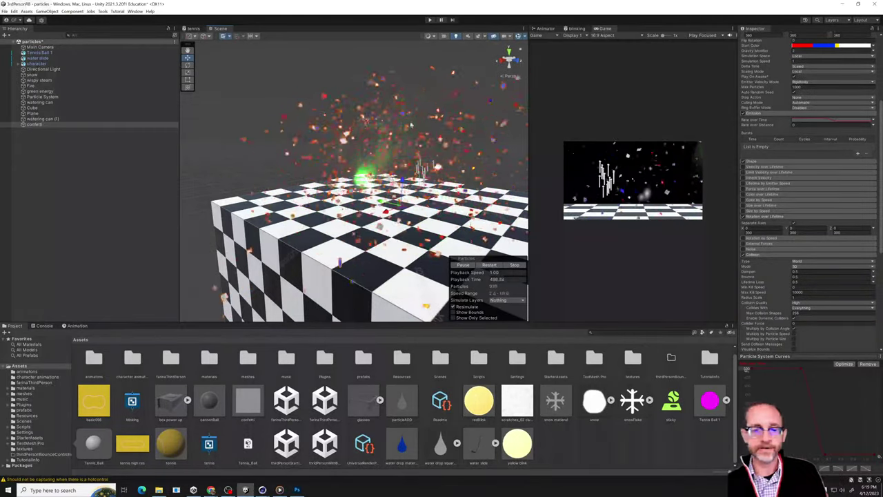
left_click_drag(412, 125, 216, 106, "alt")
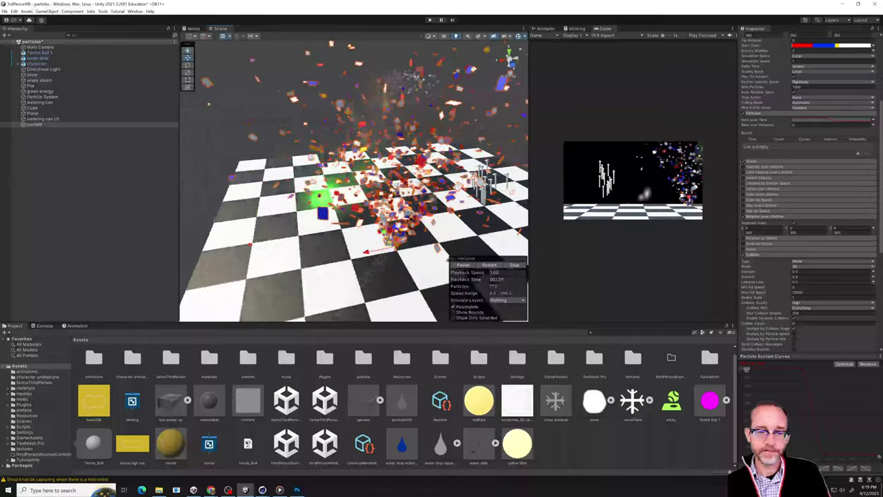
left_click_drag(359, 204, 357, 139, "alt")
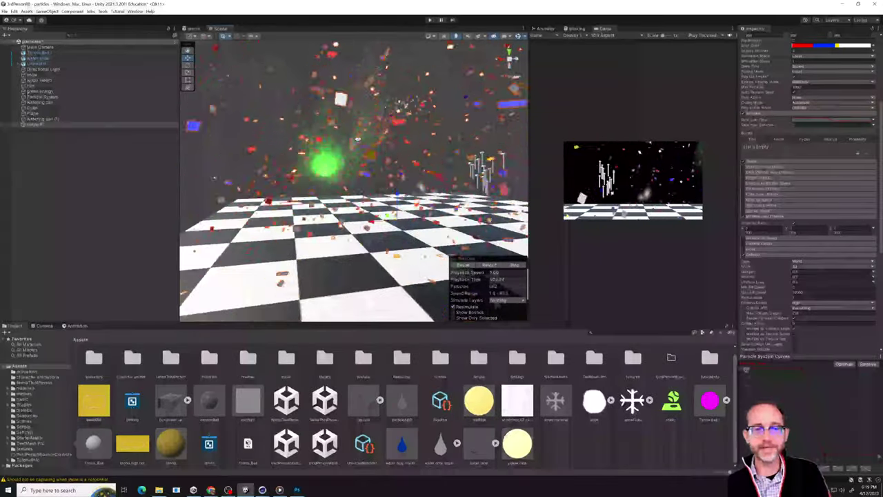
scroll(357, 139, "up", 6)
middle_click_drag(453, 141, 388, 106)
left_click_drag(387, 106, 399, 151, "alt")
scroll(400, 150, "down", 6)
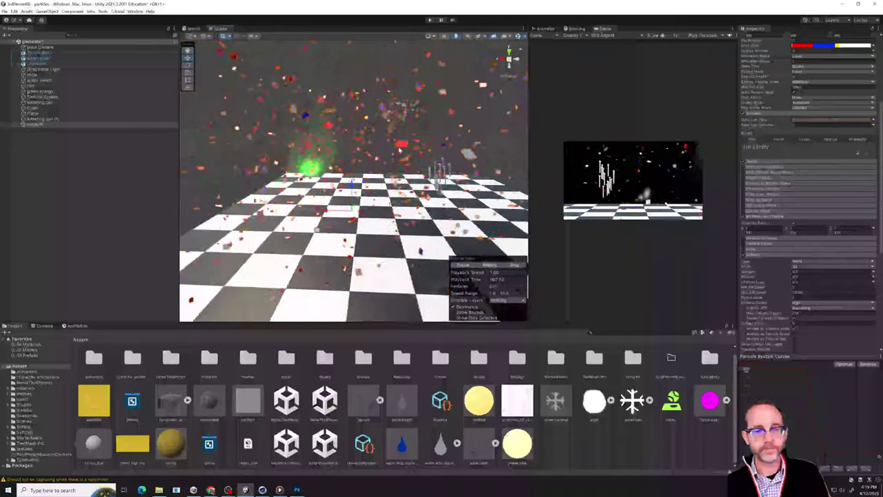
scroll(399, 148, "down", 4)
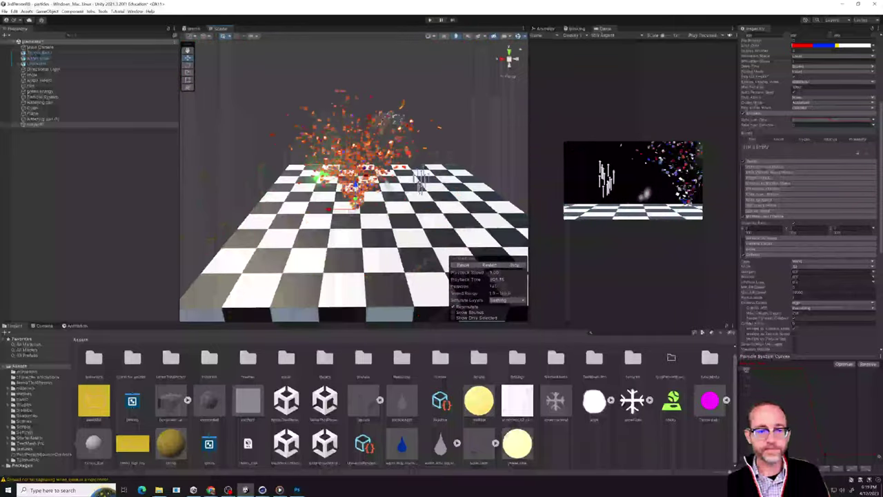
- Move the confetti emitter along X to about -1.96 and make two duplicates of it across the floor
left_click(35, 124)
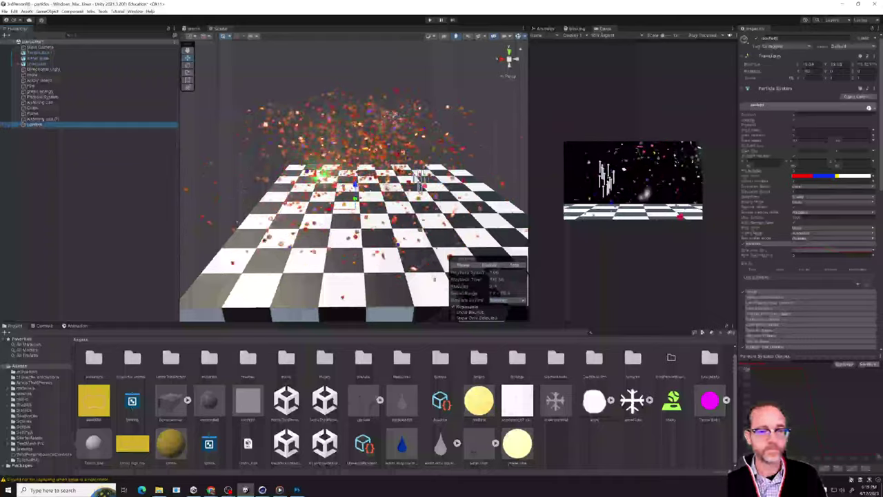
left_click_drag(328, 208, 379, 210)
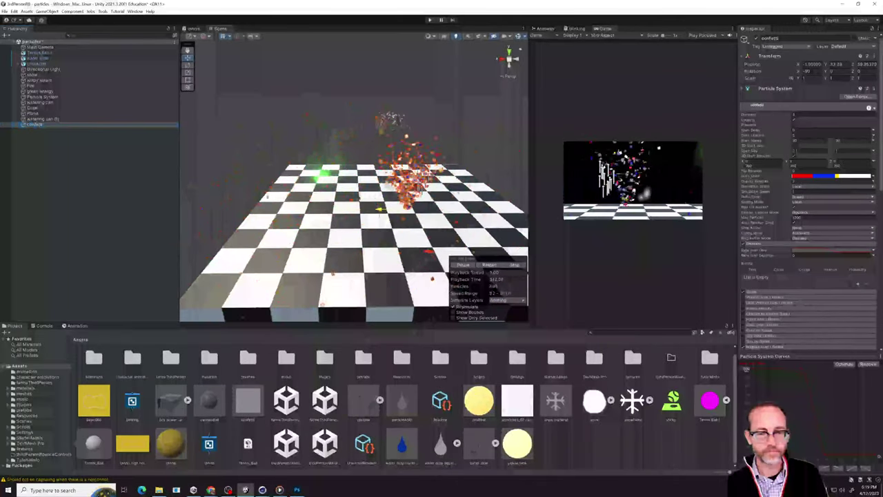
key("ctrl+d")
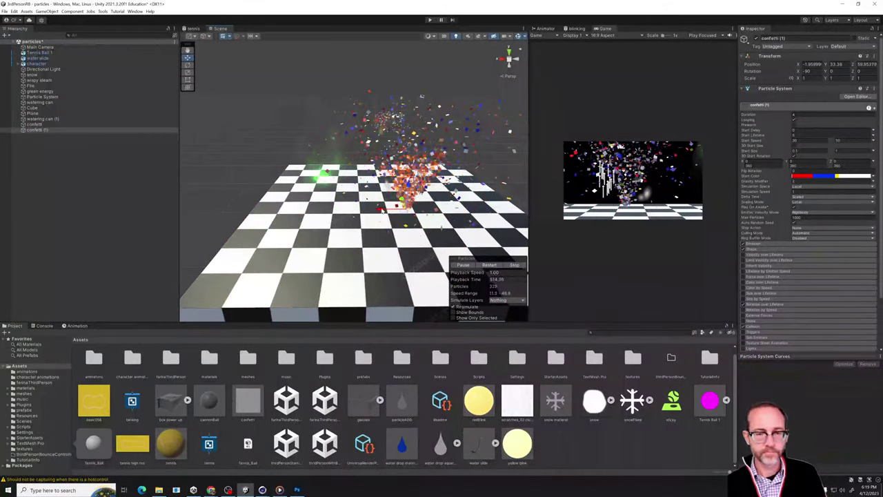
key("ctrl+d")
left_click(345, 211)
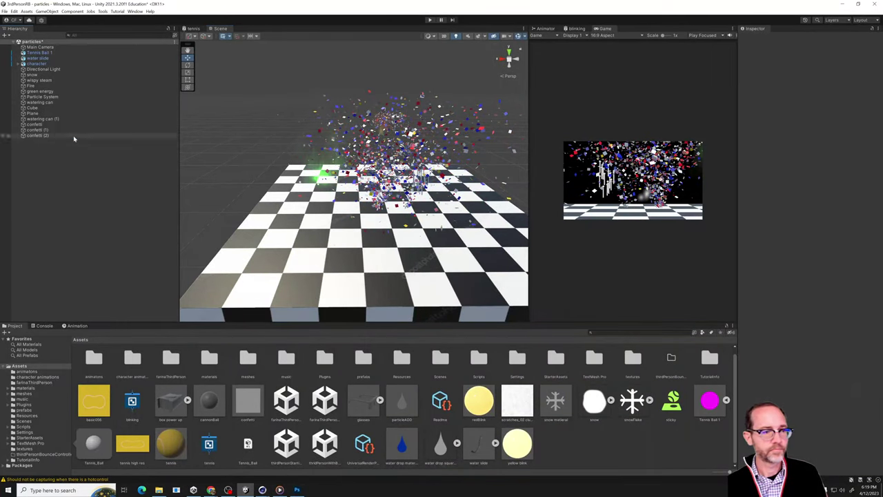
- Duplicate the confetti (2) emitter into two more copies, placed at X 24.3 and X 35.3
left_click(69, 135)
key("ctrl+d")
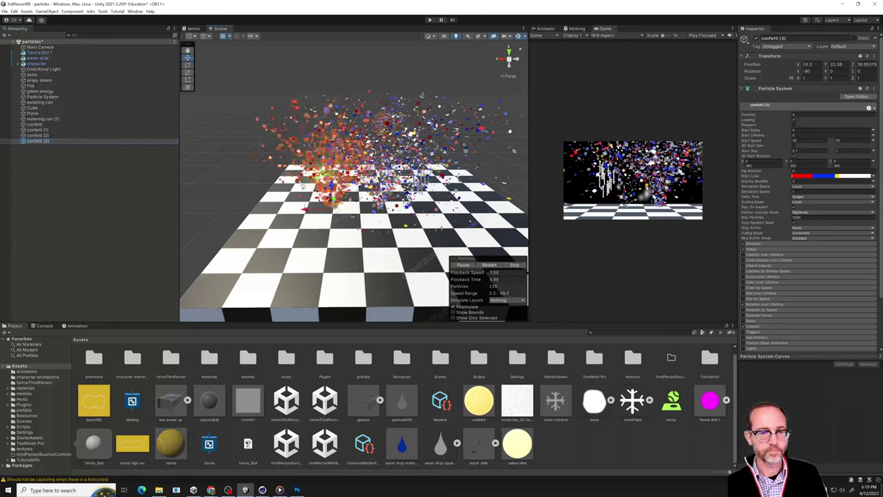
key("ctrl+d")
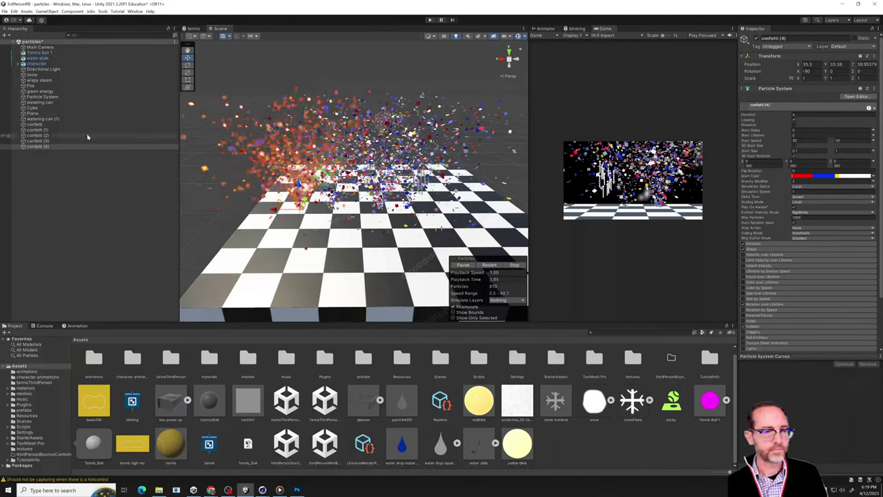
- Select the four confetti copies together and view their combined bursts over the floor up close
left_click(41, 129, "shift")
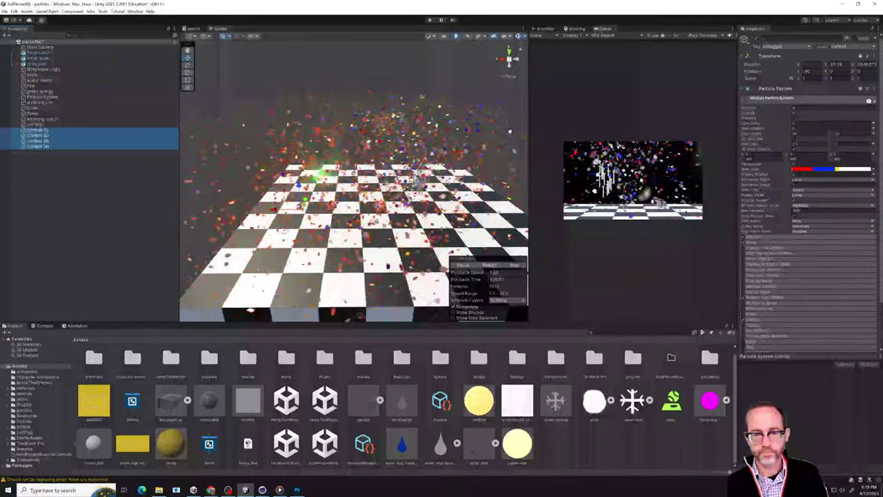
scroll(353, 181, "up", 4)
left_click_drag(296, 181, 376, 138, "alt")
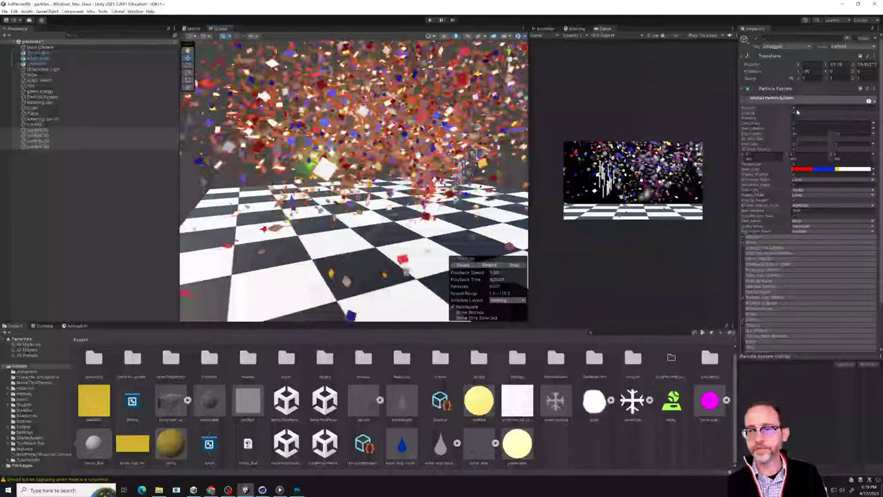
left_click(58, 150)
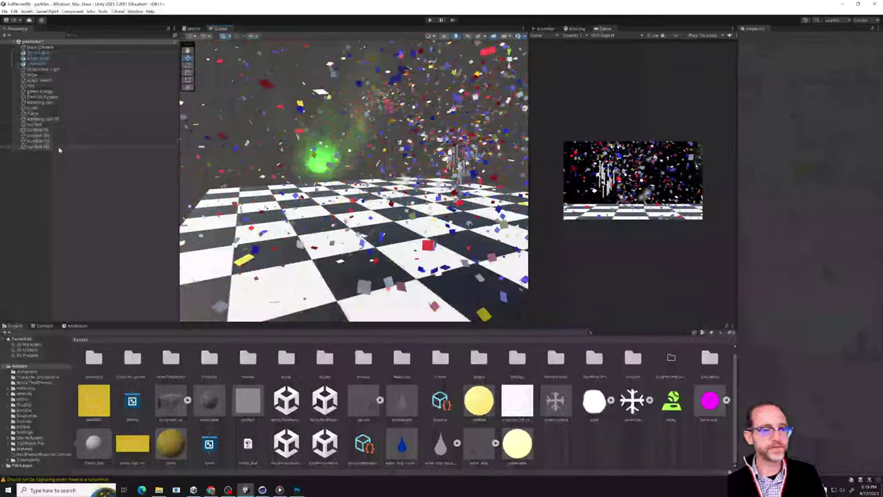
- Give the confetti (4), confetti (3) and confetti (2) emitters different Duration values so their bursts are staggered
left_click(59, 147)
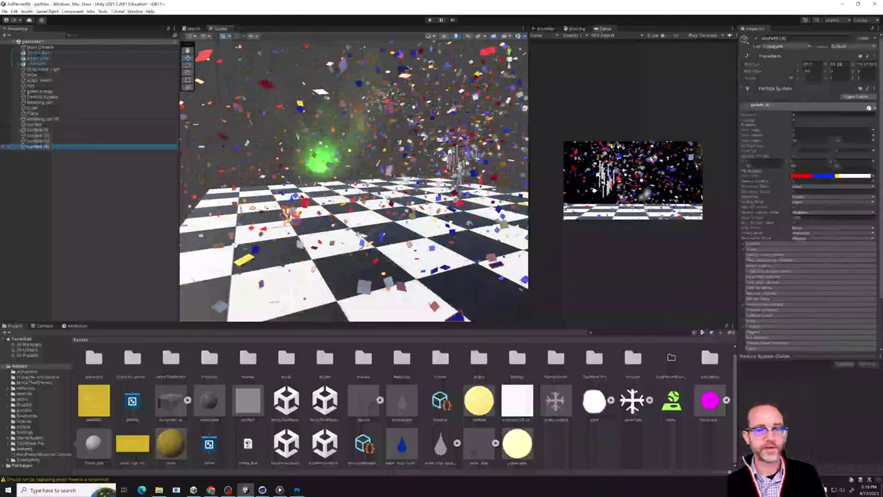
left_click(780, 113)
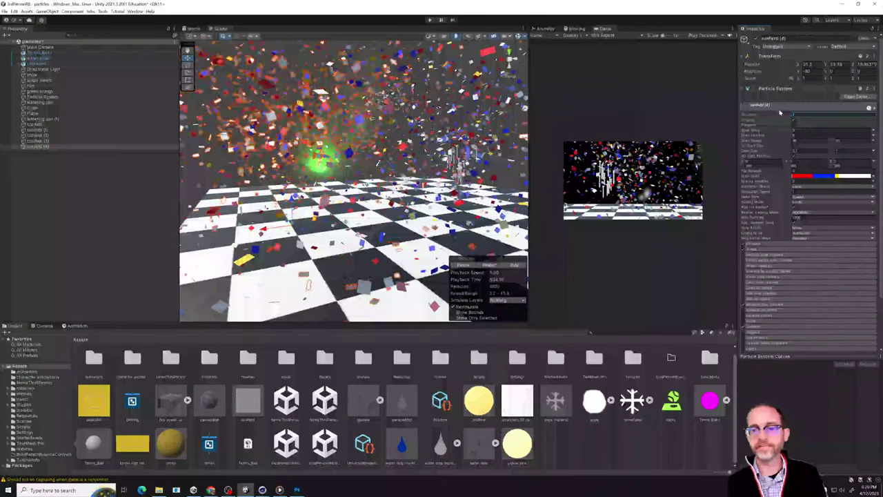
left_click(41, 141)
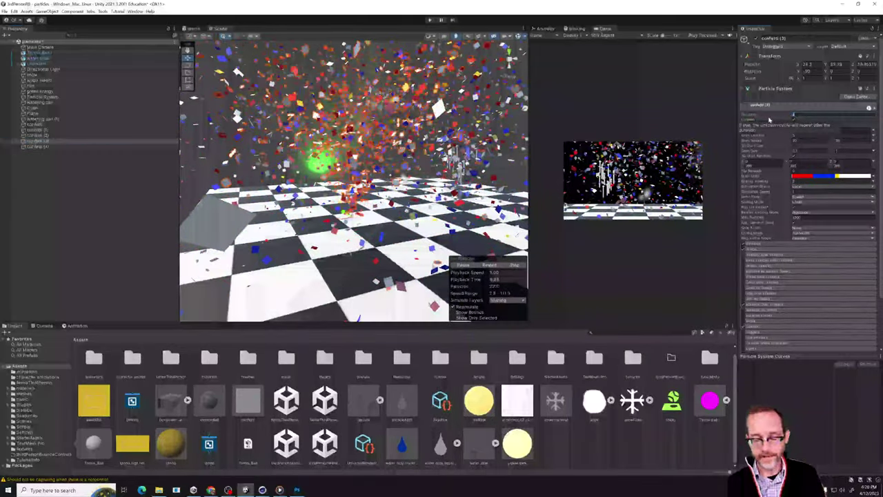
left_click(78, 136)
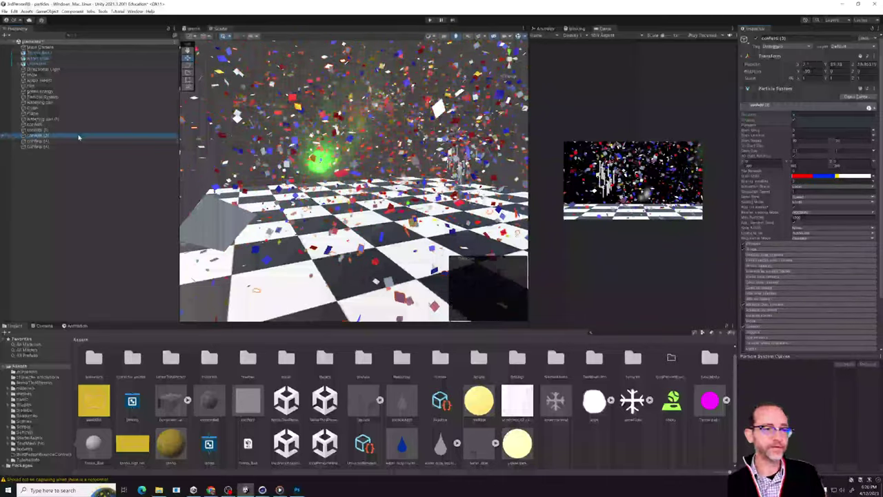
left_click(795, 113)
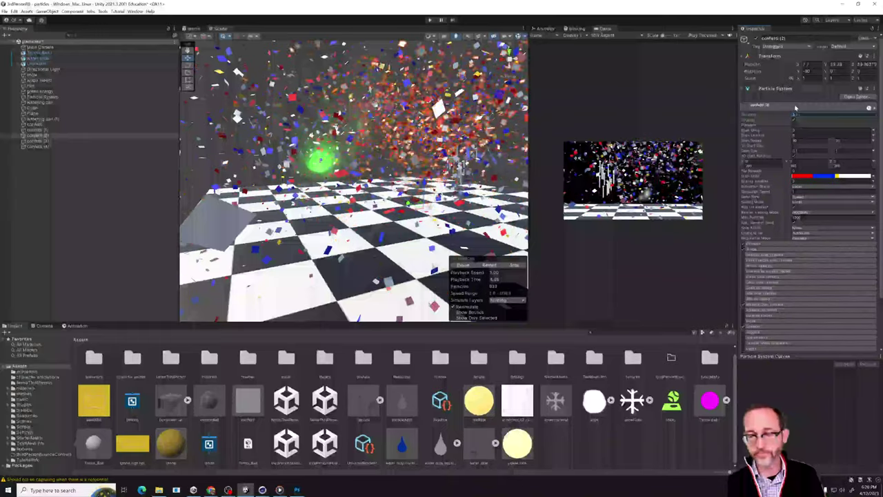
- Select the four confetti copies and add the original emitter, viewing their combined staggered bursts over the floor from several angles
left_click(70, 125)
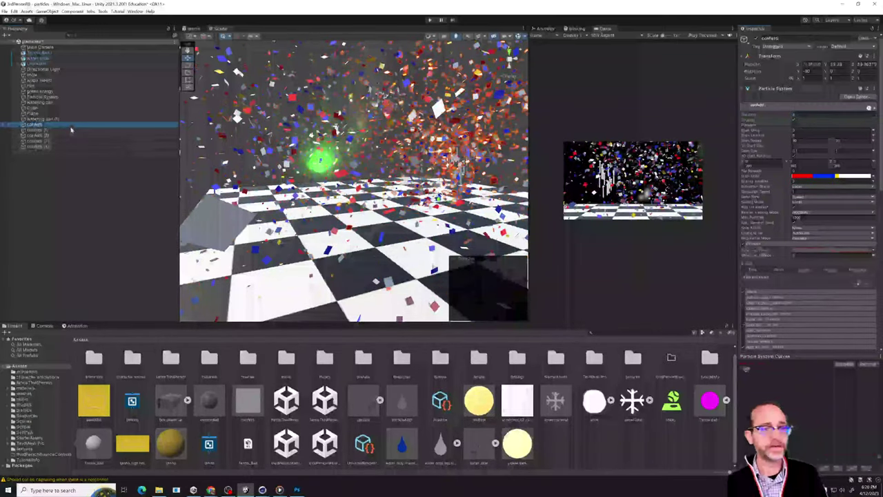
left_click(72, 131)
left_click(64, 146, "shift")
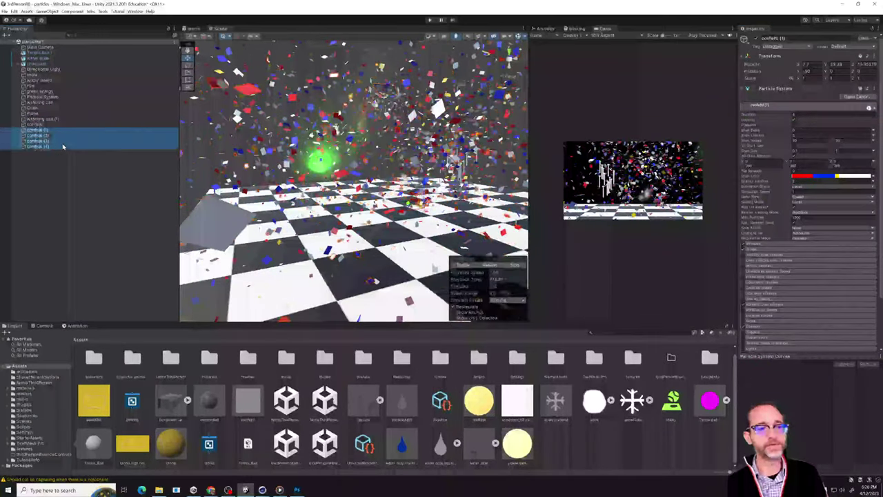
left_click_drag(375, 173, 339, 183, "alt")
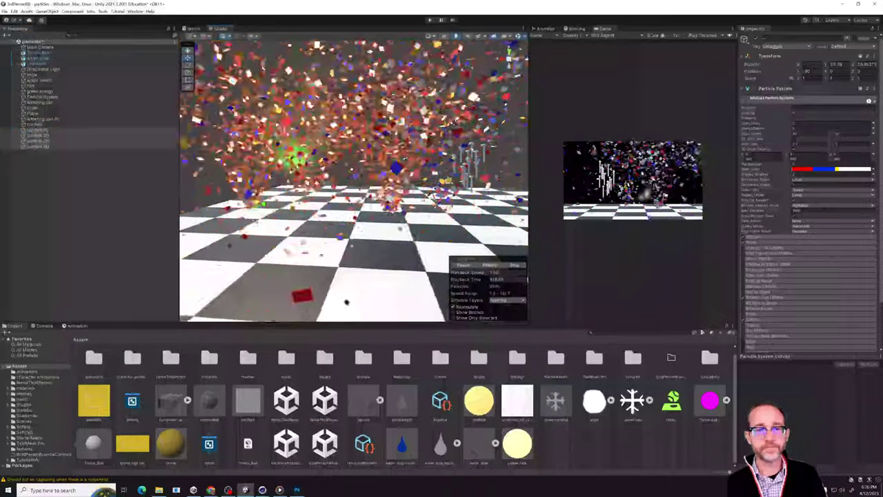
left_click_drag(339, 183, 266, 77, "alt")
key("w")
right_click_drag(265, 77, 283, 105)
left_click_drag(257, 140, 143, 136, "alt")
left_click_drag(369, 134, 303, 107, "alt")
left_click(53, 124, "shift")
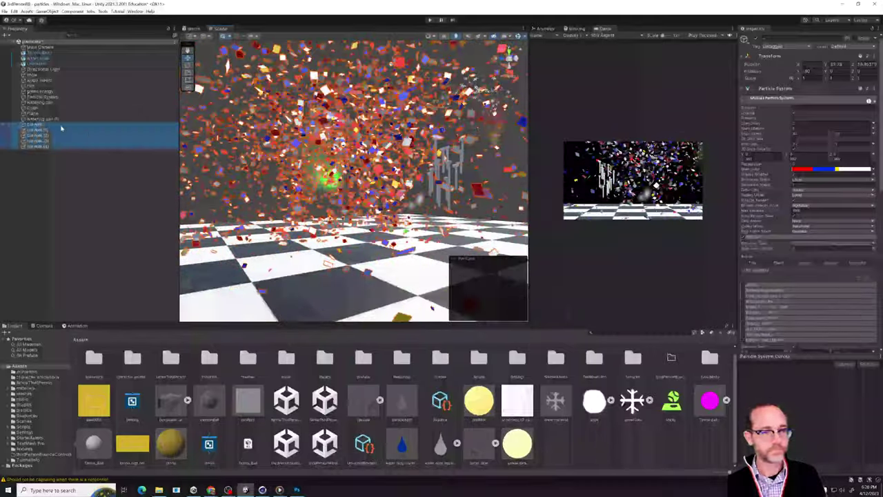
left_click_drag(300, 180, 383, 187, "alt")
- Examine the Max Particles setting of the selected confetti emitters up close and view their bursts over the floor again
left_click(246, 339)
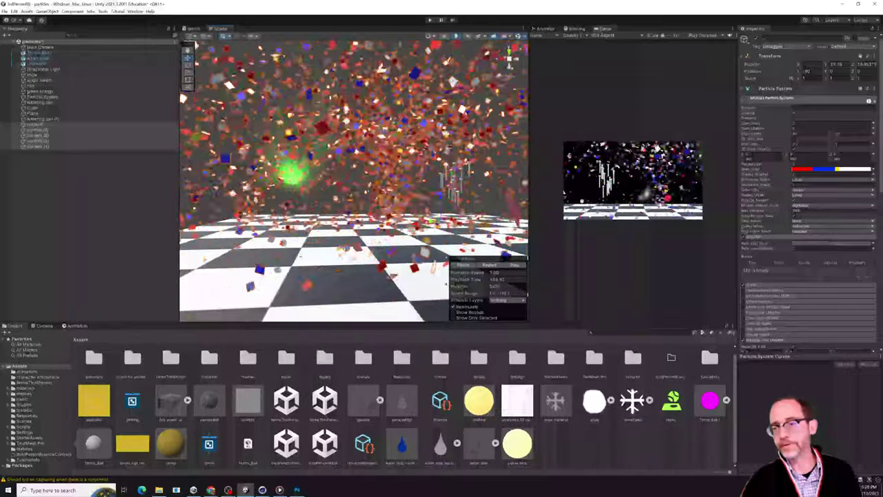
key("ctrl+1")
left_click(772, 209)
mouse_move(772, 209)
left_mouse_down()
mouse_move(598, 142)
mouse_move(793, 194)
left_mouse_up()
left_click_drag(625, 224, 458, 352)
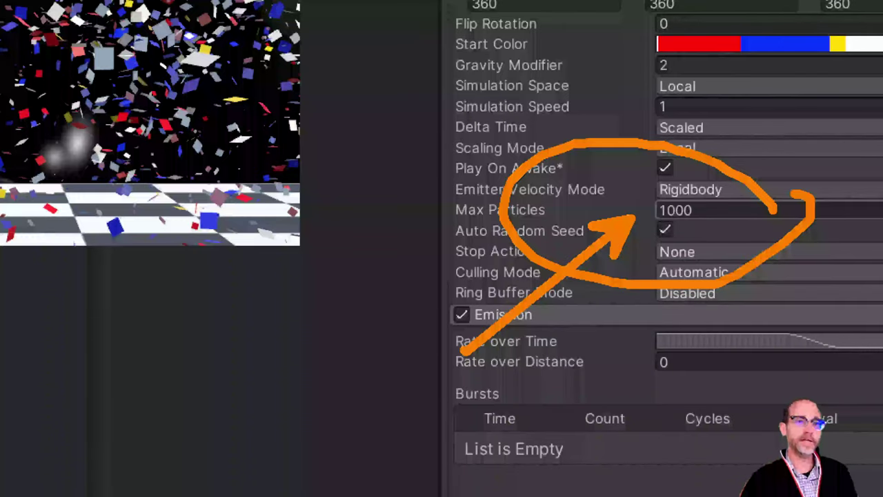
key("Escape")
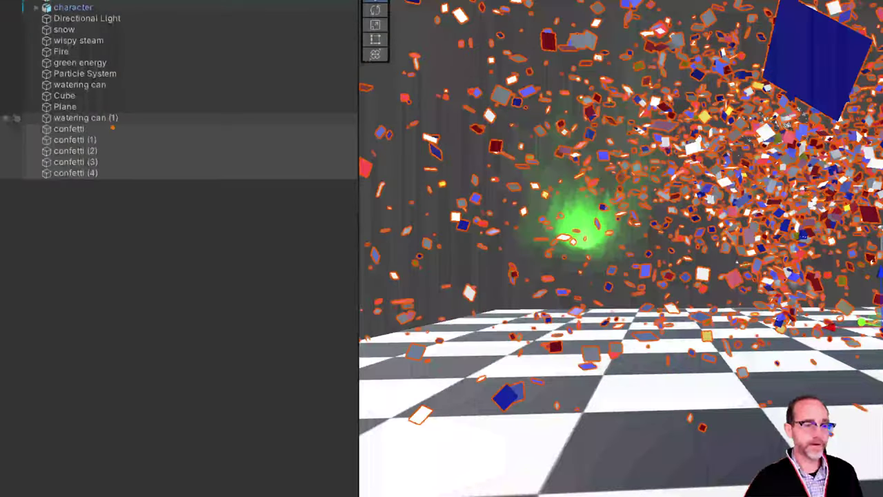
left_click_drag(112, 127, 257, 296, "ctrl+shift")
key("Escape")
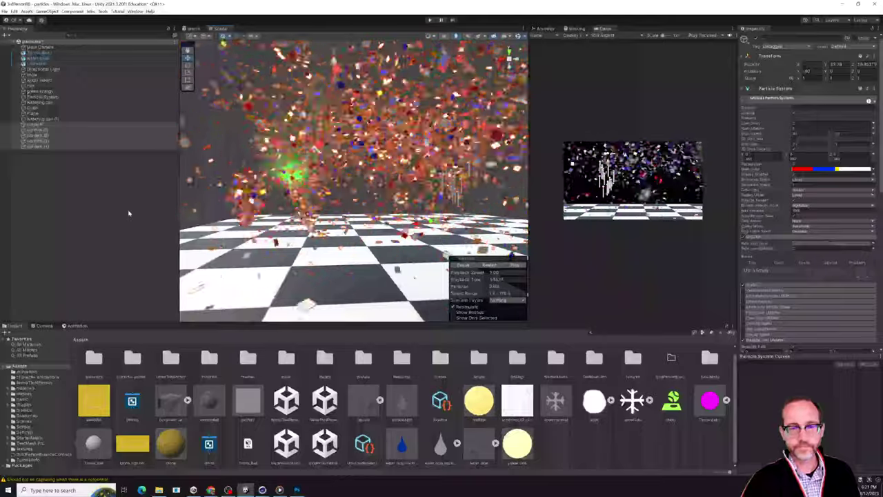
left_click_drag(248, 86, 634, 79, "alt")
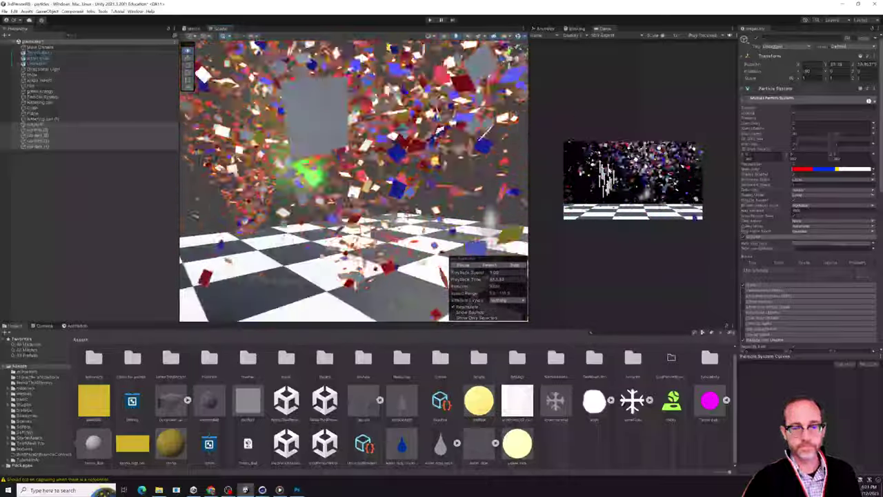
- Switch to the media player and rewind the Reish_Art200_Q11 video to an earlier moment of the game
left_click(280, 490)
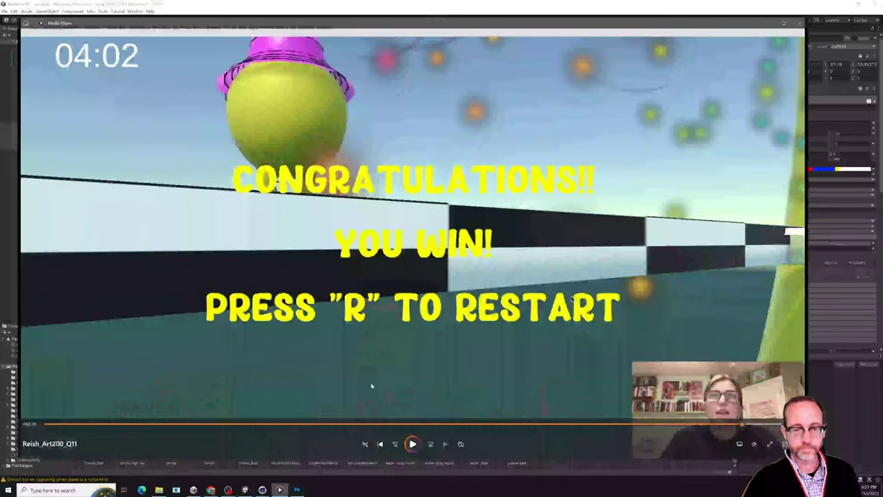
left_click_drag(437, 425, 354, 428)
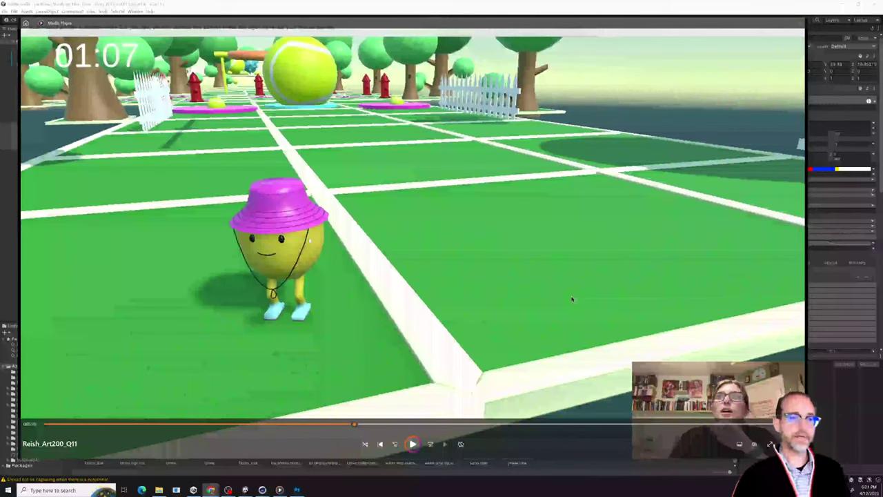
- Return to Unity and open the project's third-person scenes in turn, ending on the ThirdPersonNEWController scene
left_click(245, 490)
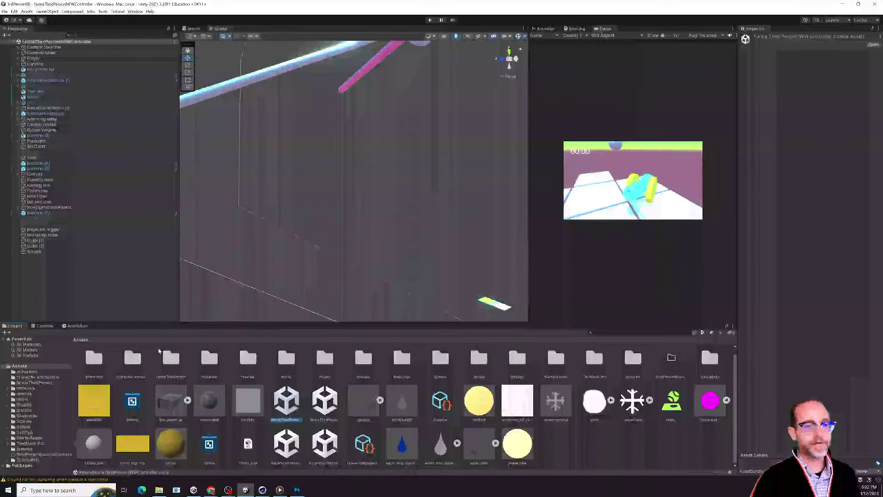
double_click(326, 400)
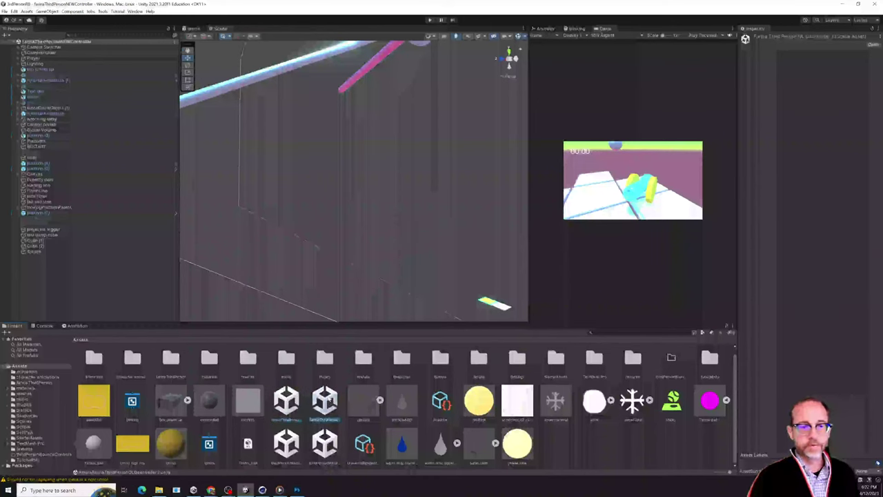
double_click(286, 442)
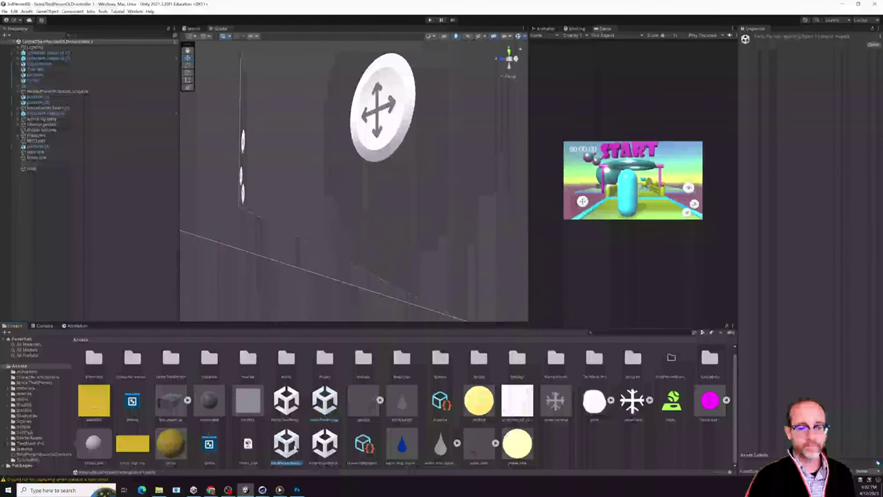
double_click(325, 443)
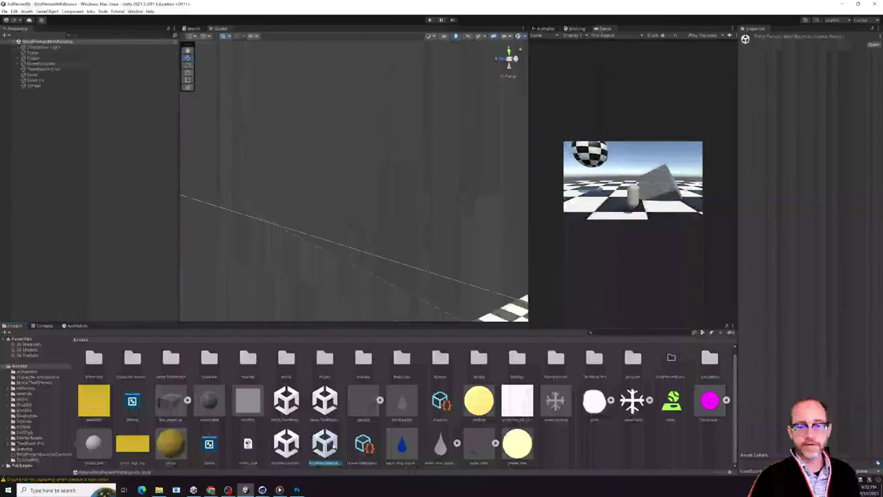
double_click(286, 401)
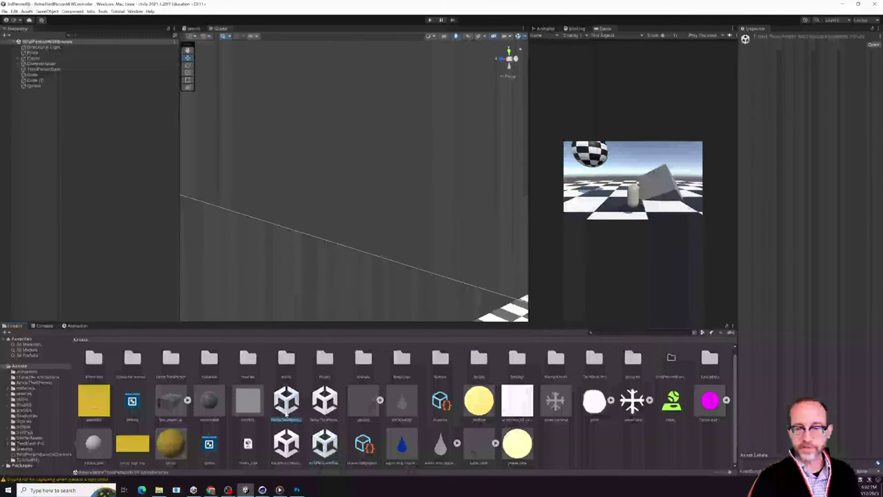
- Examine the obstacle course level in the Scene view, approaching the platforms and fences near the start
scroll(337, 234, "down", 8)
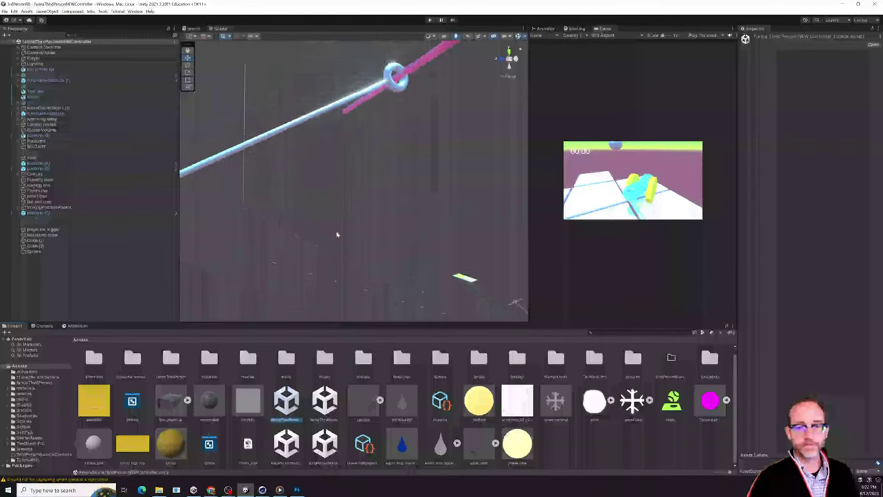
scroll(516, 285, "up", 3)
middle_click_drag(516, 286, 463, 230)
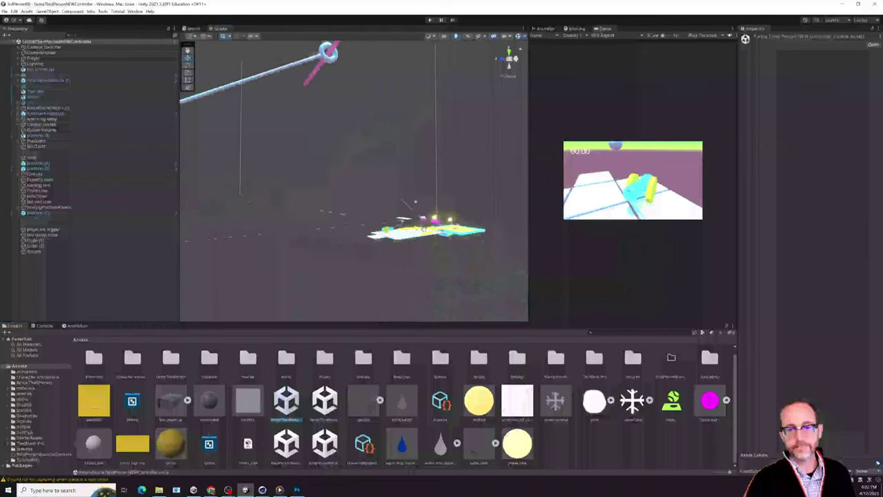
scroll(476, 276, "up", 5)
middle_click_drag(477, 284, 296, 243)
scroll(456, 271, "up", 4)
scroll(354, 259, "up", 3)
scroll(297, 244, "up", 4)
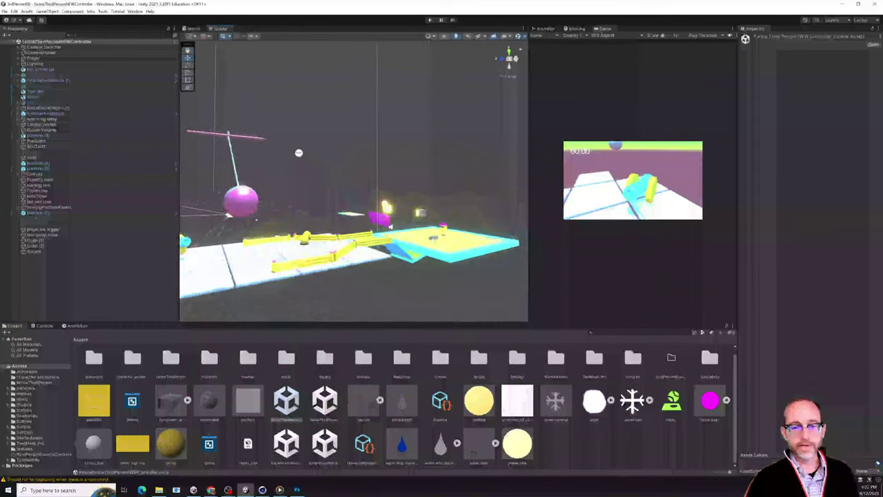
middle_click_drag(479, 269, 443, 238)
- Select the test bump cube and view the player character on the yellow platform up close
left_click(396, 251)
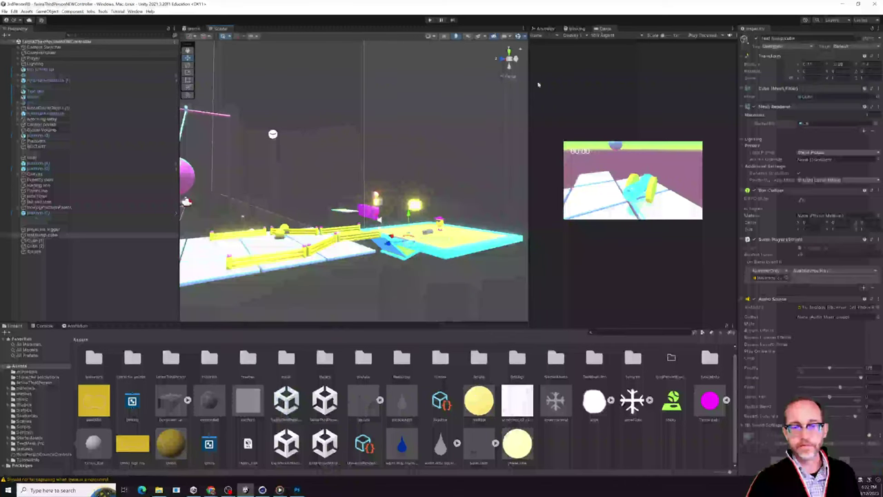
left_click_drag(462, 197, 345, 237, "alt")
middle_click_drag(331, 242, 182, 251)
left_click_drag(413, 206, 296, 224, "alt")
middle_click_drag(413, 248, 336, 214)
scroll(334, 214, "up", 2)
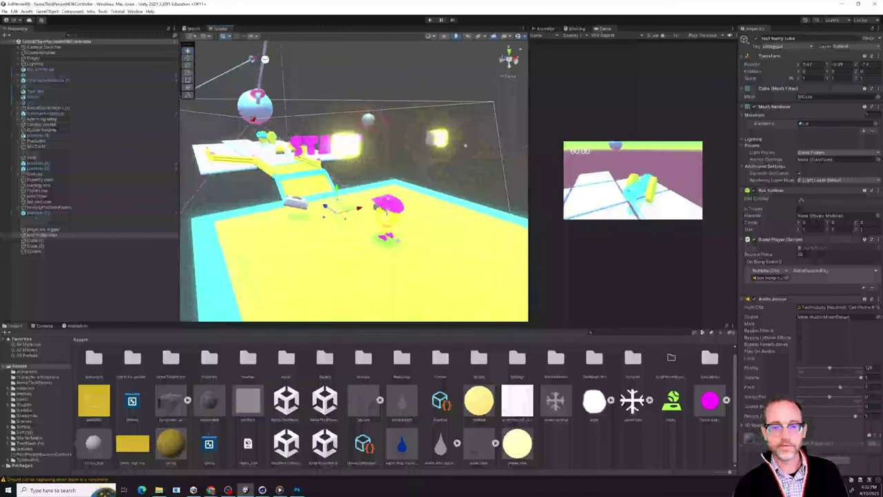
left_click_drag(359, 214, 320, 212, "alt")
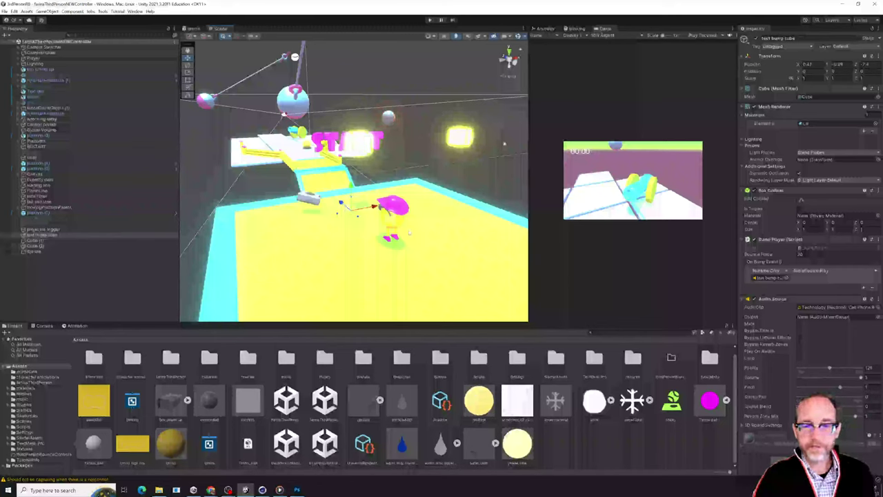
- Select the yellow platform under the player character and review its collider, rigidbody and script components
left_click(409, 233)
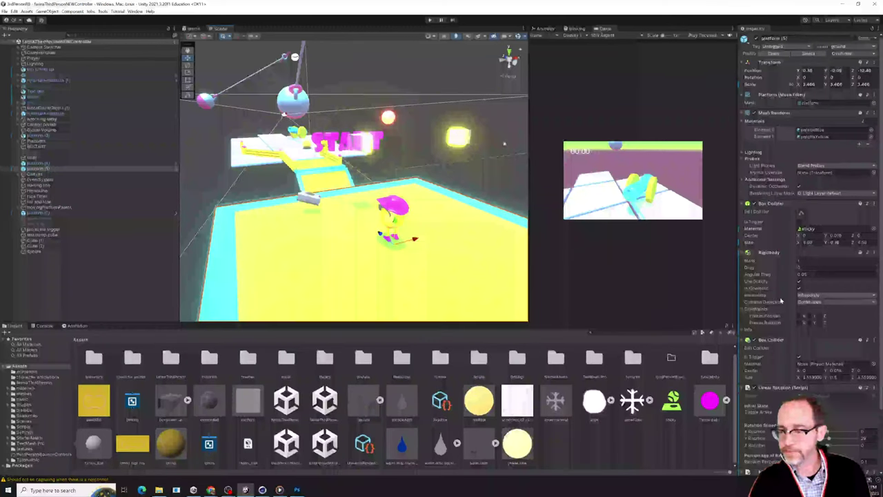
scroll(782, 301, "down", 3)
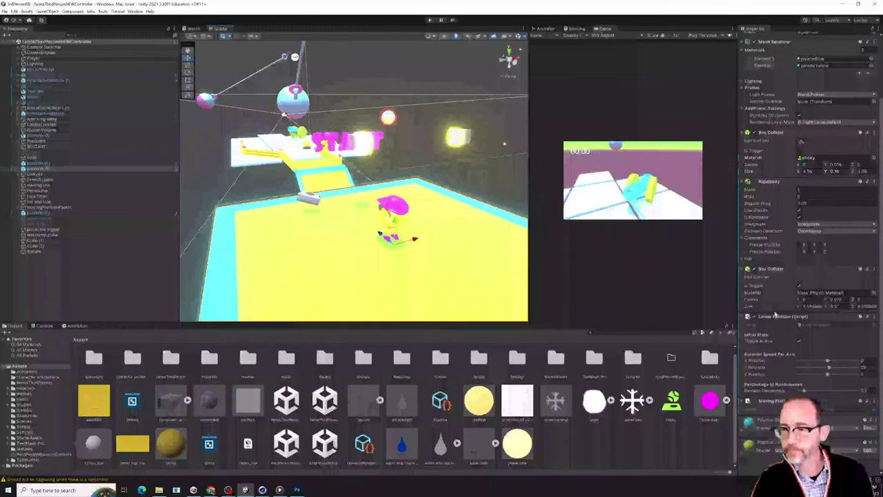
scroll(775, 315, "up", 3)
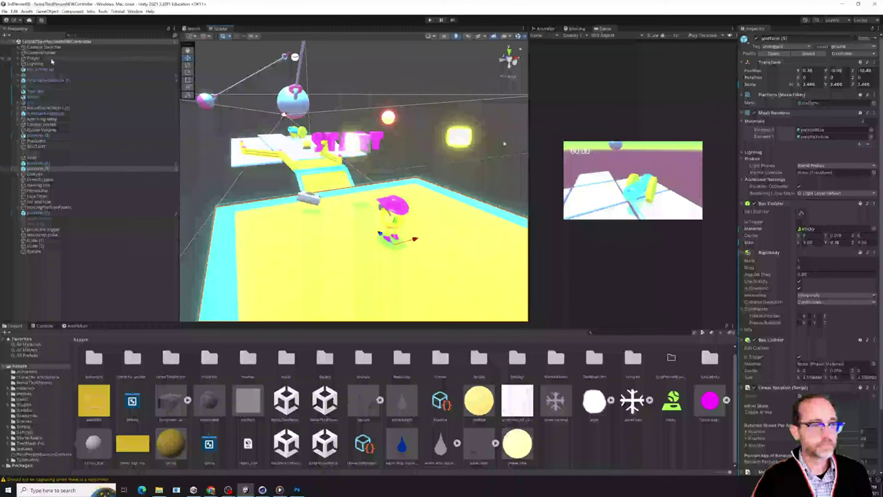
- Expand the Player object, select it, and review its movement, key event and audio components
left_click(20, 58)
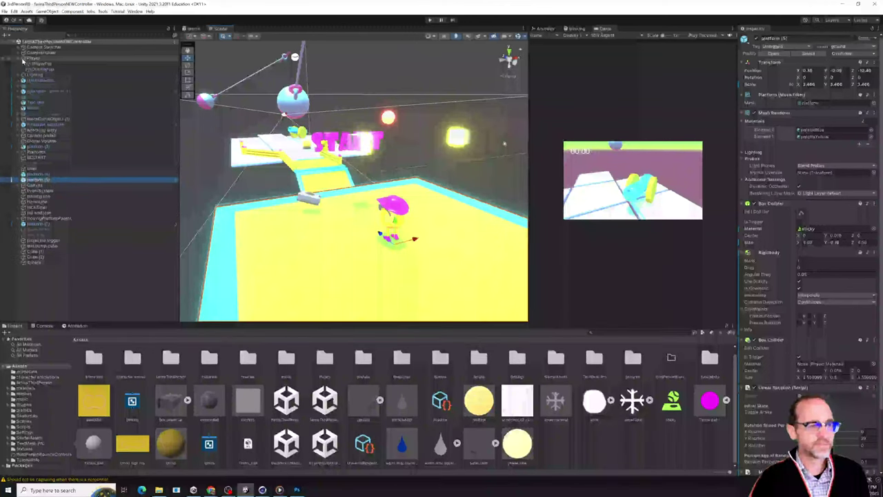
left_click(33, 59)
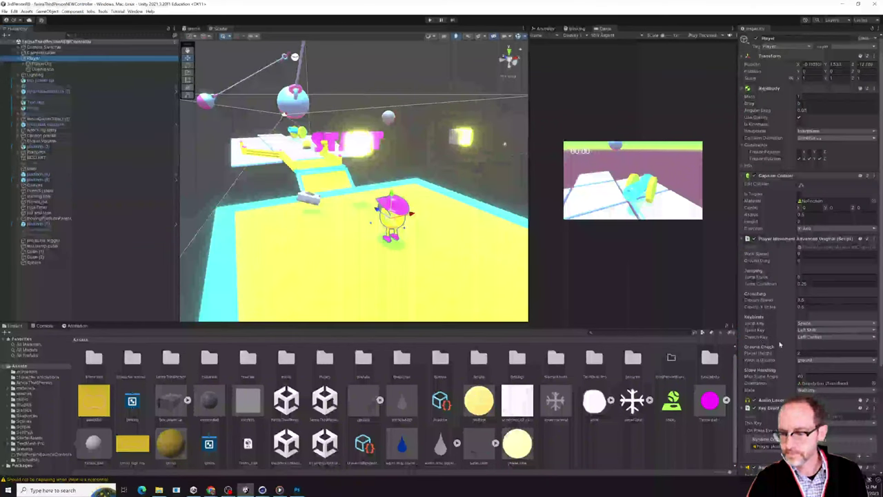
scroll(779, 344, "down", 5)
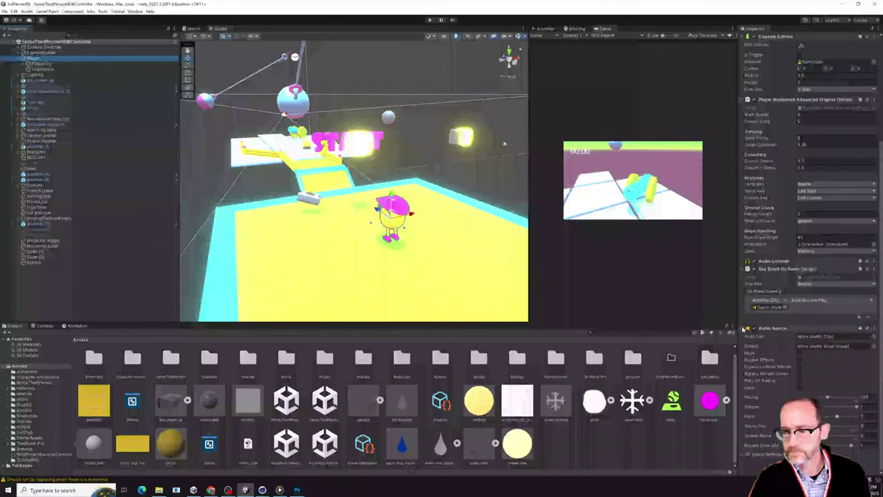
scroll(744, 329, "up", 4)
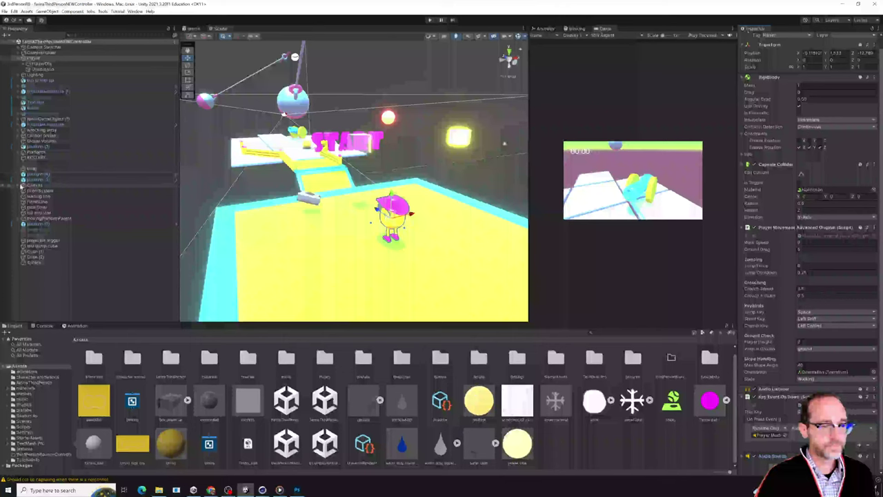
- Inspect the Canvas with its start message and TIME text objects, and review the Player's movement and collider components
left_click(20, 186)
left_click(36, 196)
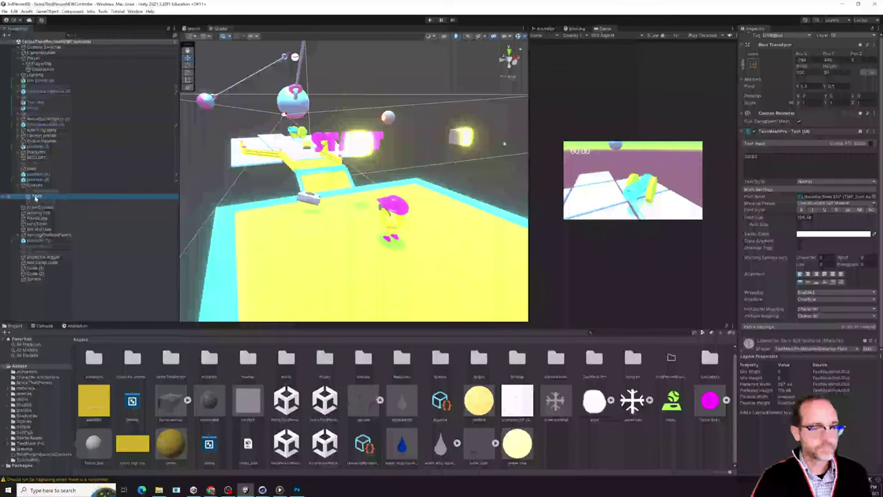
left_click_drag(38, 192, 39, 192)
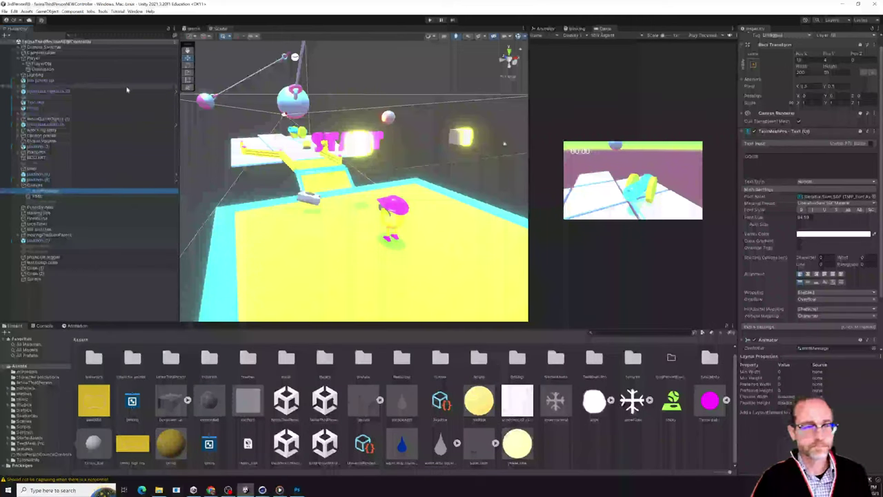
left_click(40, 185)
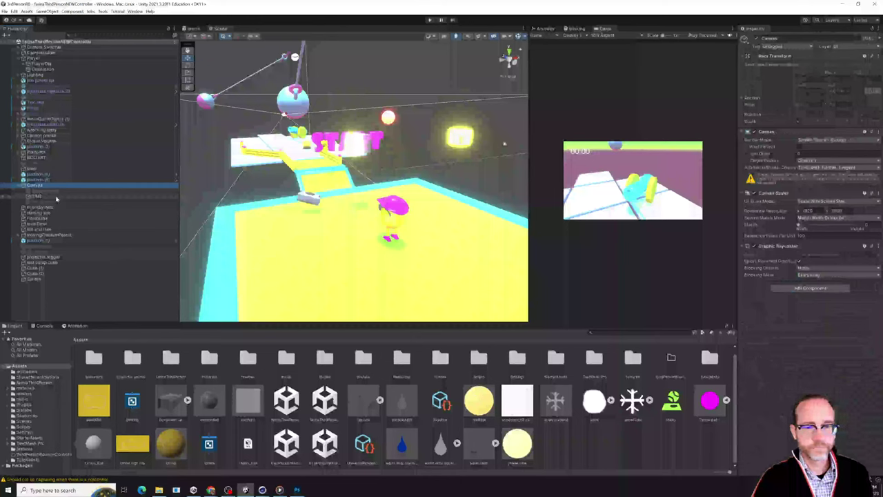
left_click(393, 215)
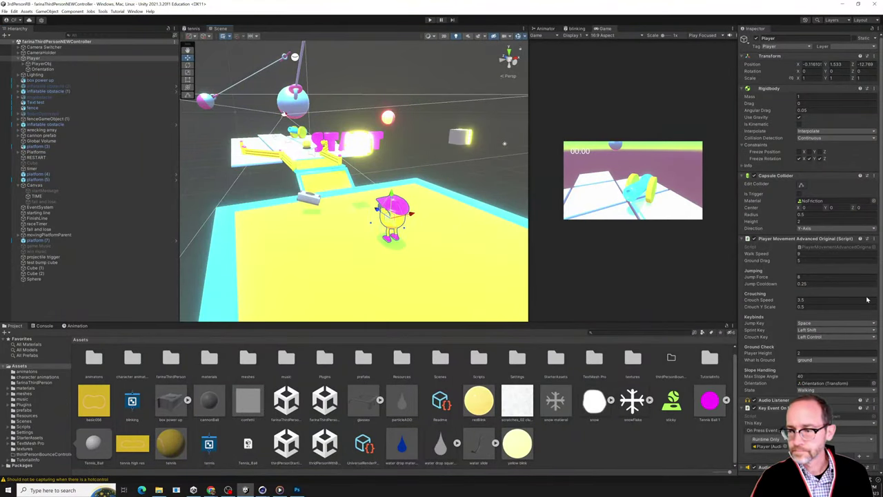
scroll(774, 320, "down", 1)
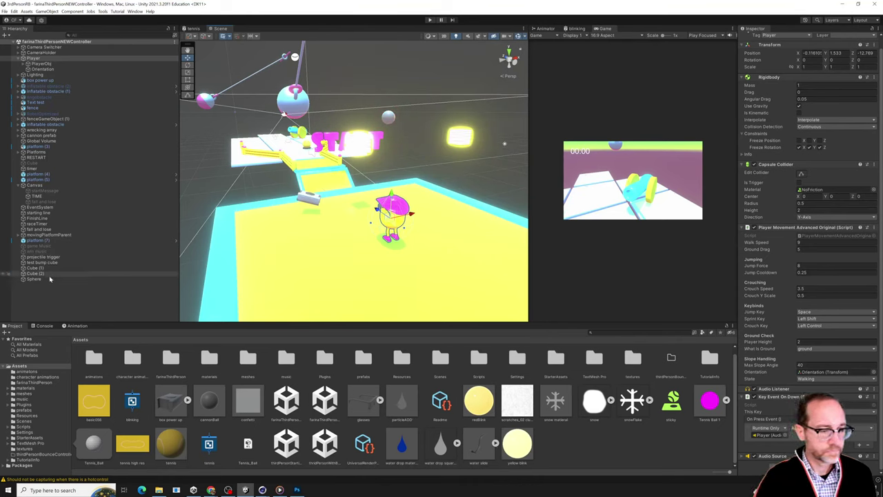
- Select the raceTimer object and open its Race Timer script in Visual Studio
left_click(42, 224)
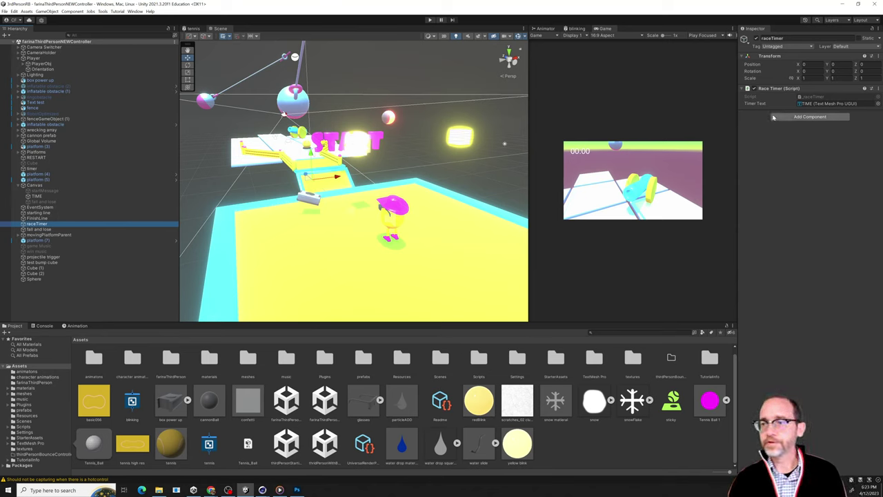
right_click(780, 89)
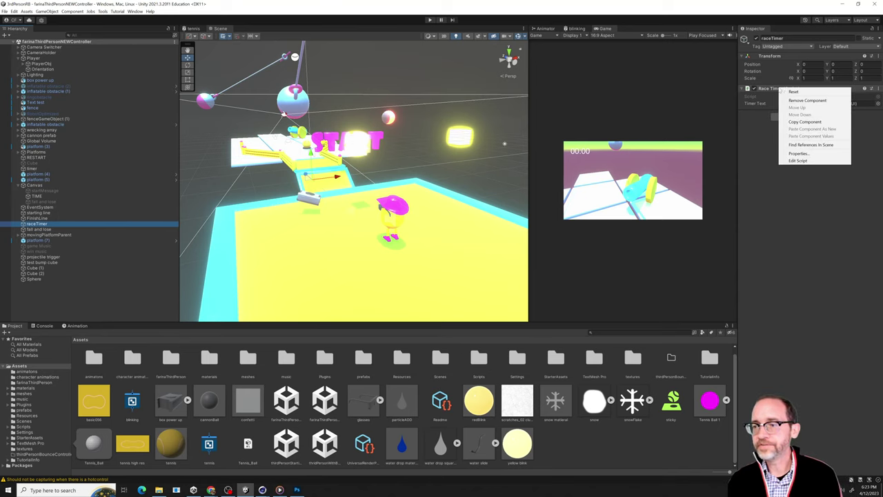
left_click(804, 160)
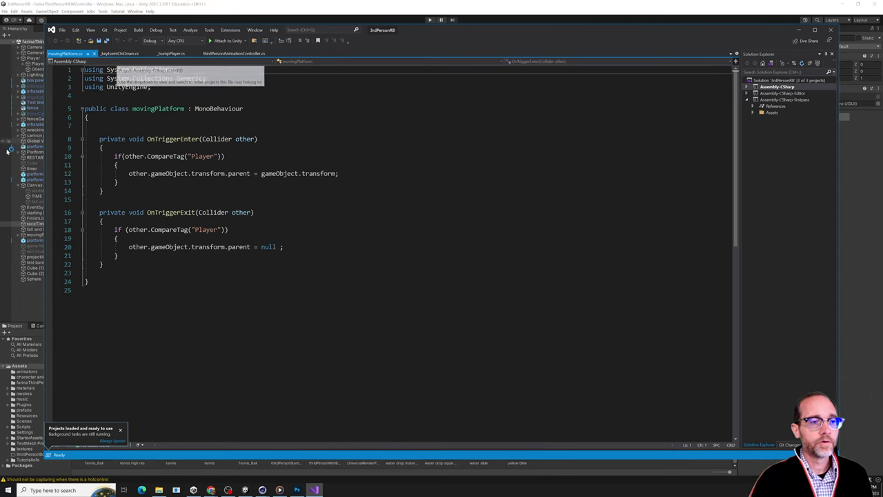
left_click(25, 303)
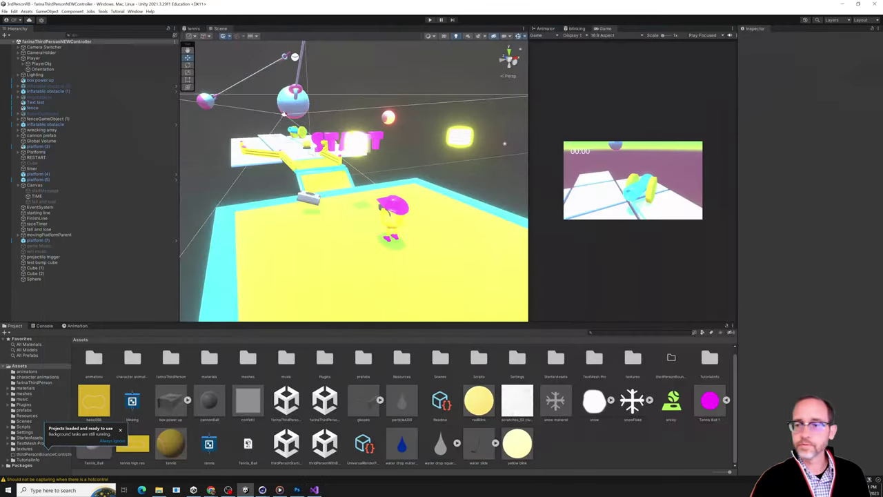
left_click(55, 223)
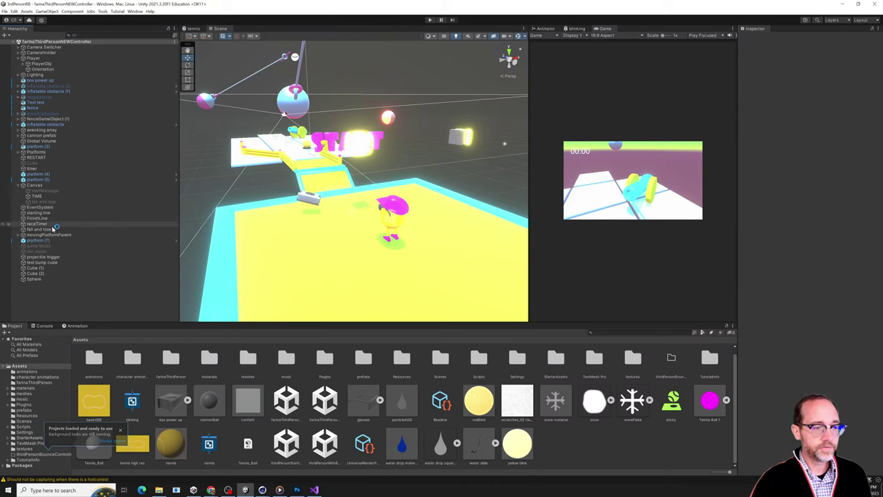
right_click(805, 91)
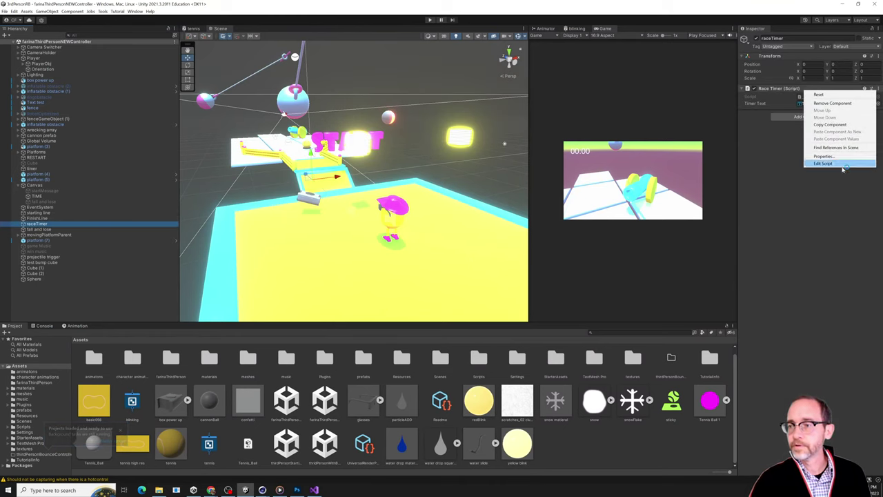
left_click(841, 164)
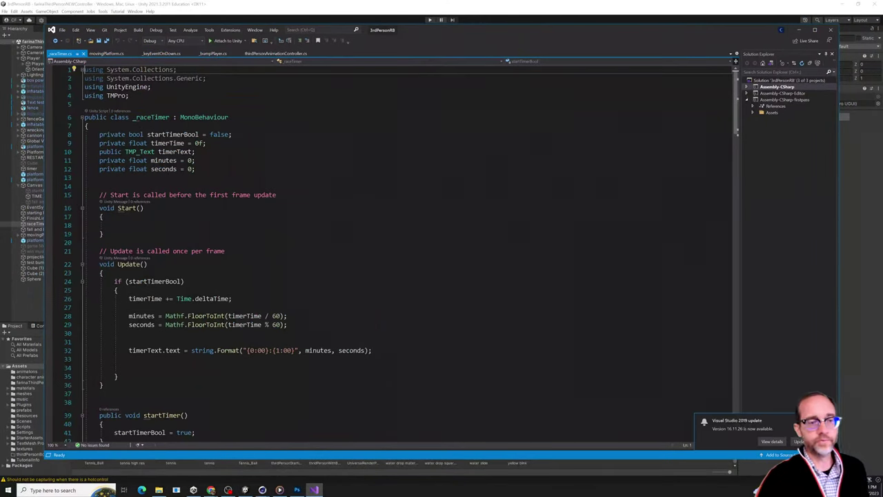
- Read the _raceTimer script's variable declarations and methods, marking the minutes and seconds variables on the zoomed code
scroll(128, 103, "down", 2)
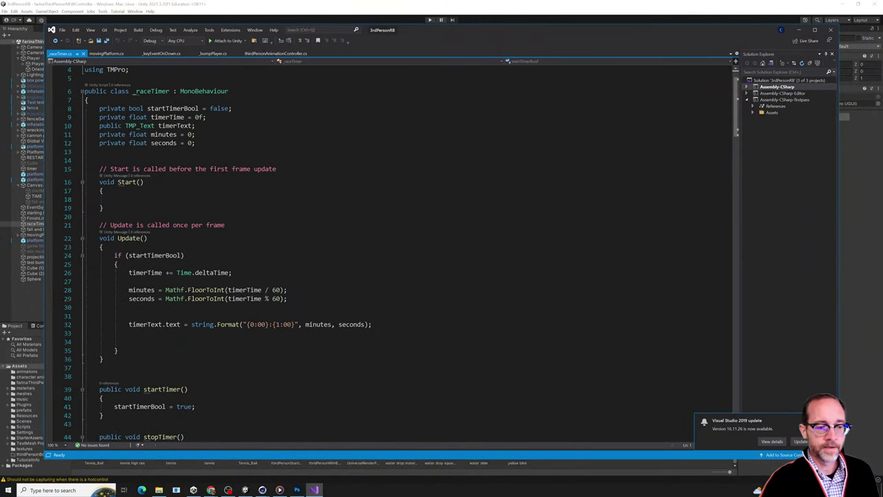
scroll(127, 104, "up", 1)
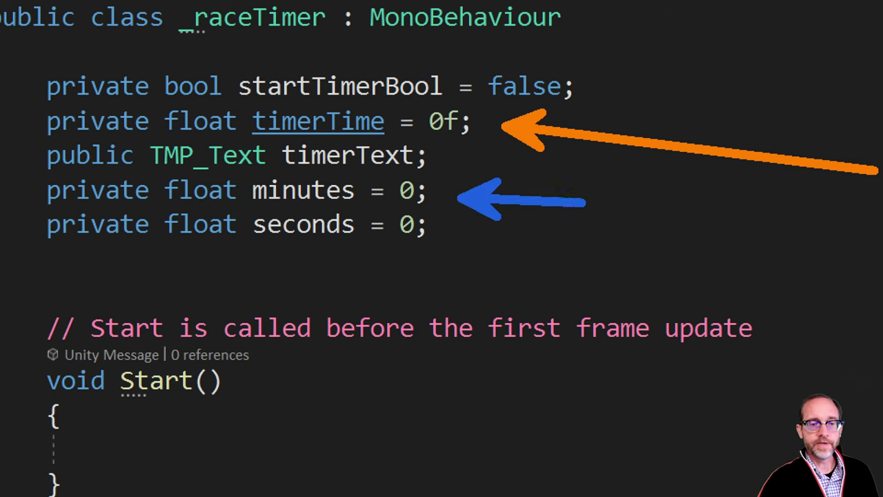
left_click_drag(450, 244, 604, 304, "ctrl+shift")
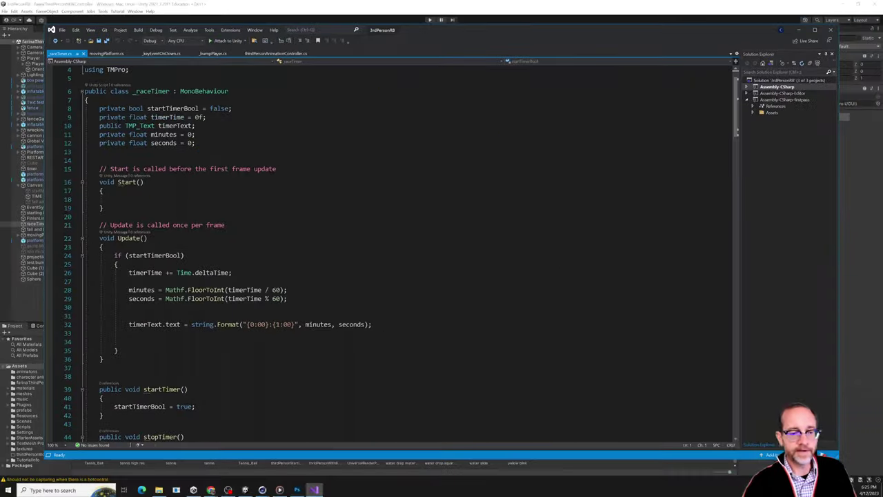
scroll(217, 253, "down", 3)
scroll(386, 249, "up", 5)
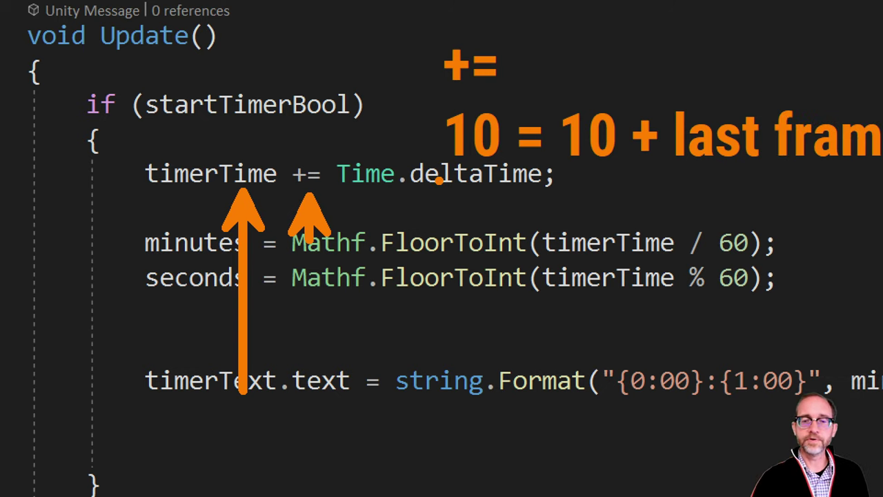
- Annotate the zoomed Update code with a box around Time.deltaTime and the note "c4d AE =" below the seconds line
key("b")
left_click_drag(336, 158, 577, 193, "ctrl")
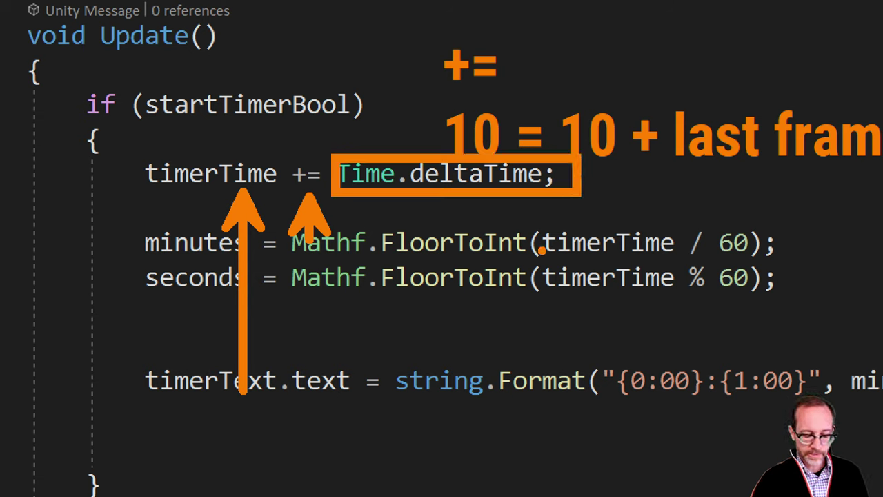
type("tc4")
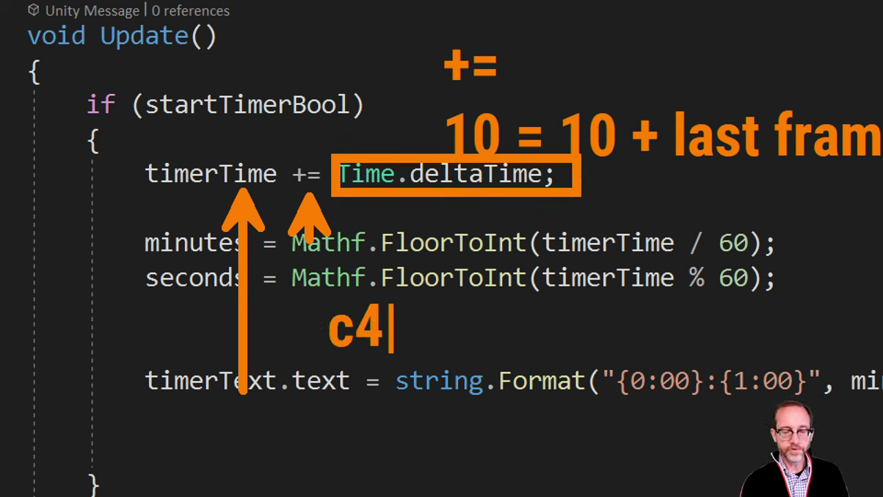
type("d AR")
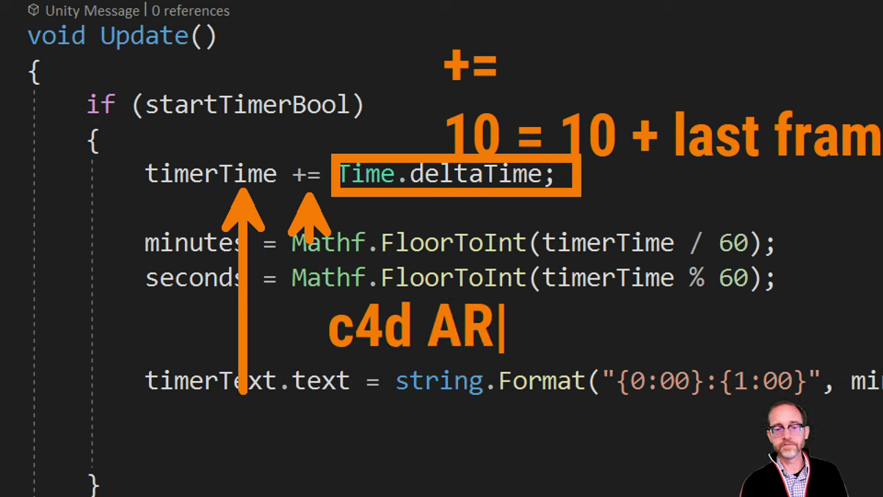
key("BackSpace")
key("BackSpace")
type("E -")
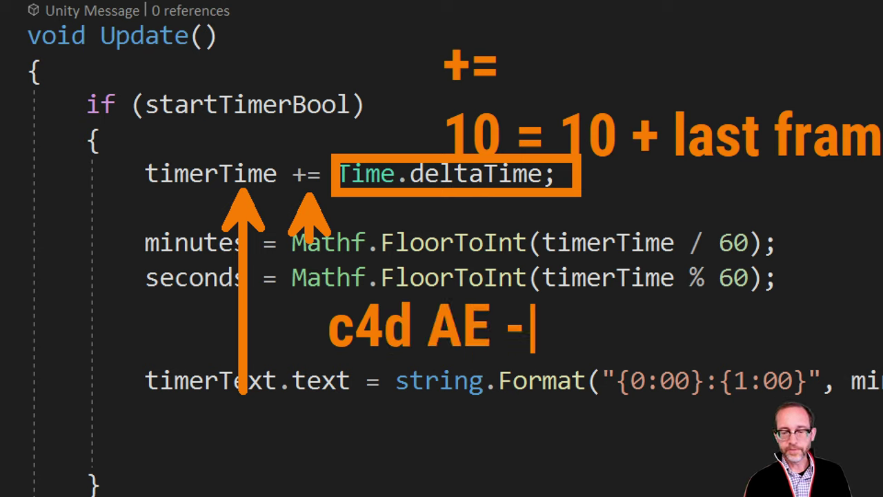
key("BackSpace")
type("=")
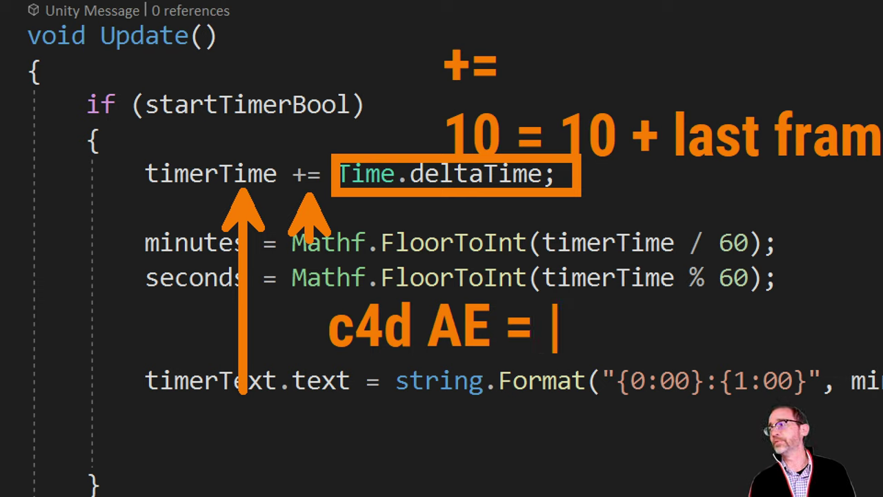
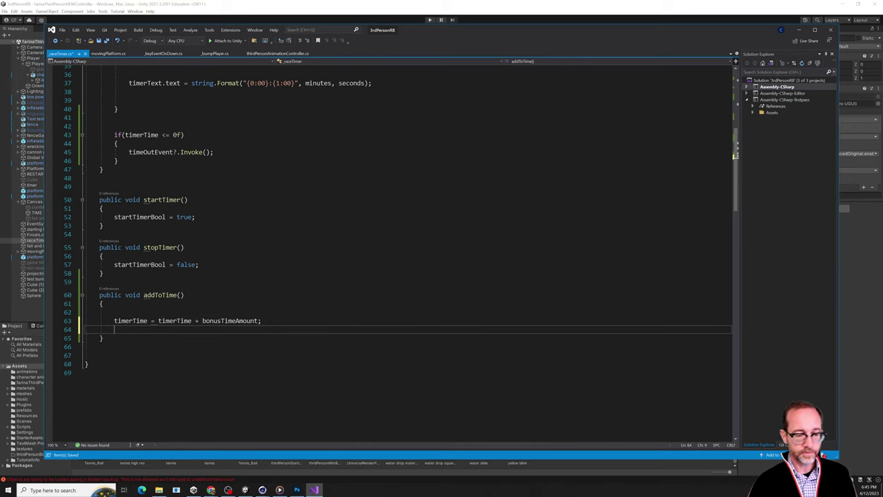
key("Return")
- Add the shorthand statement "timerTime += bonusTimeAmount;" below the existing addition in the addToTime method
type("tim")
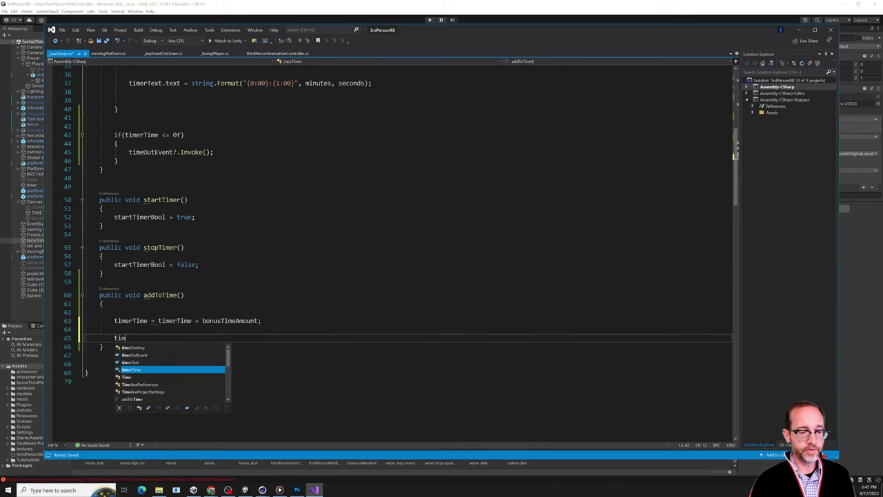
type("erTime +")
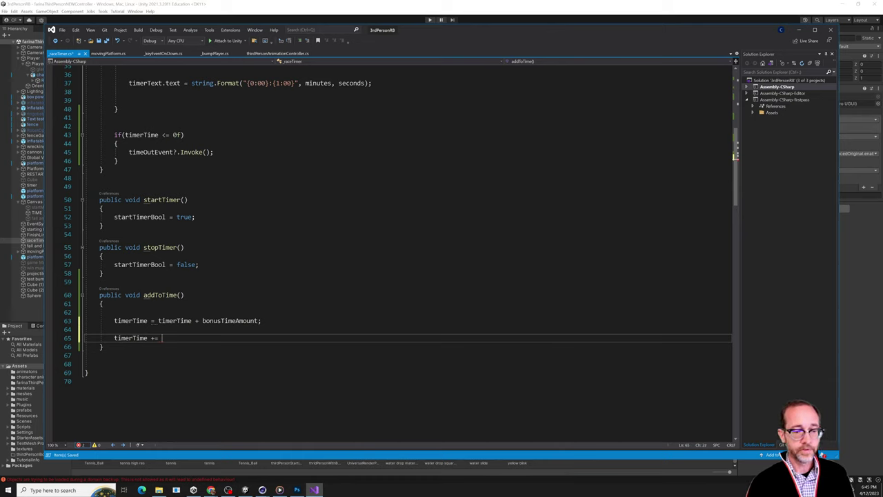
type("= bon")
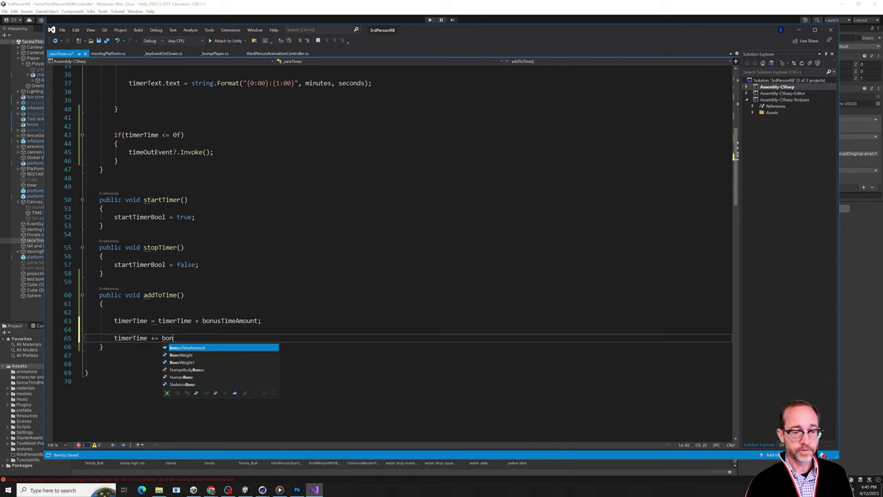
key("Tab")
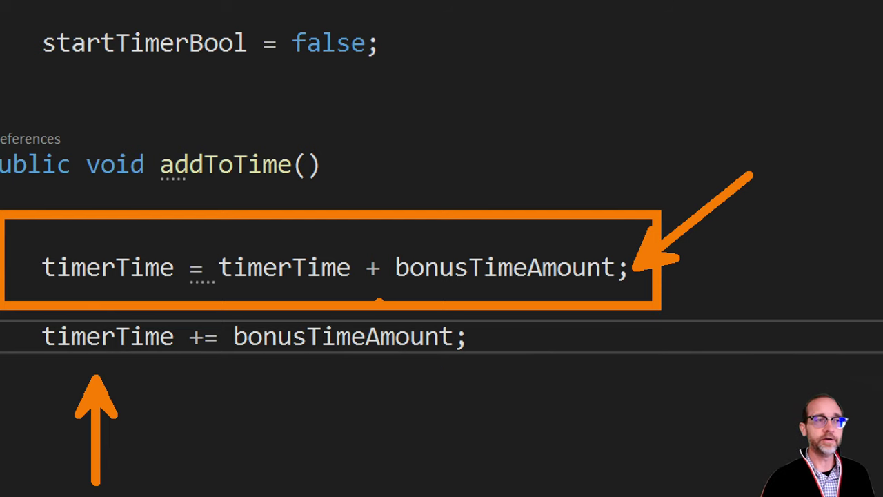
- Comment out the line "timerTime = timerTime + bonusTimeAmount;" in addToTime and save the script
key("Escape")
left_click(107, 321)
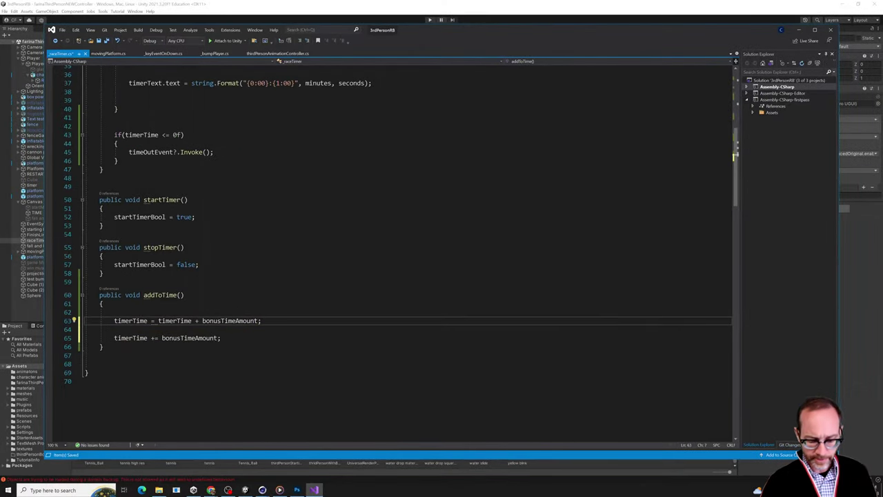
type("//")
key("ctrl+s")
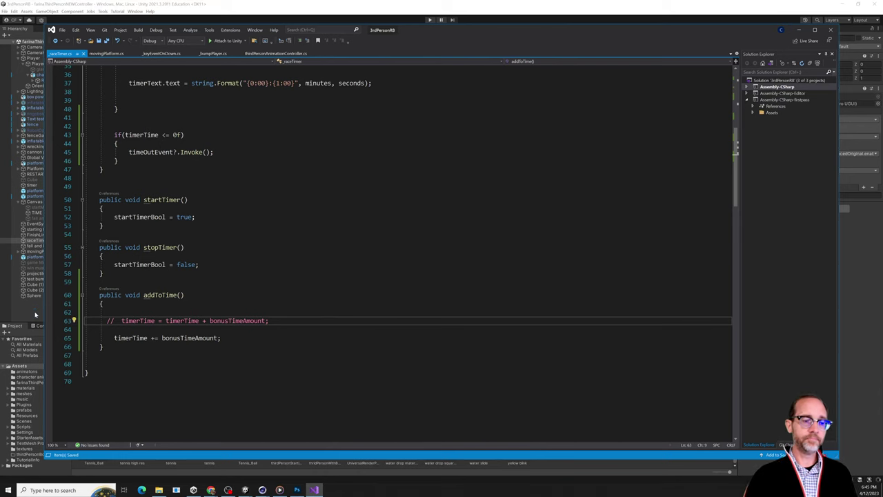
- Switch to Unity and add a sphere with a trigger collider beside the player at about X -3.9, Y 1.8, Z -13.1
left_click(35, 314)
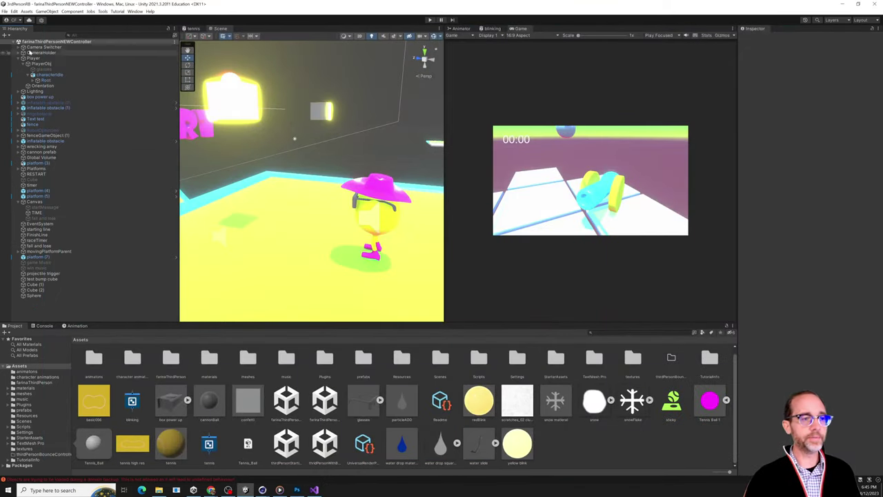
left_click(5, 35)
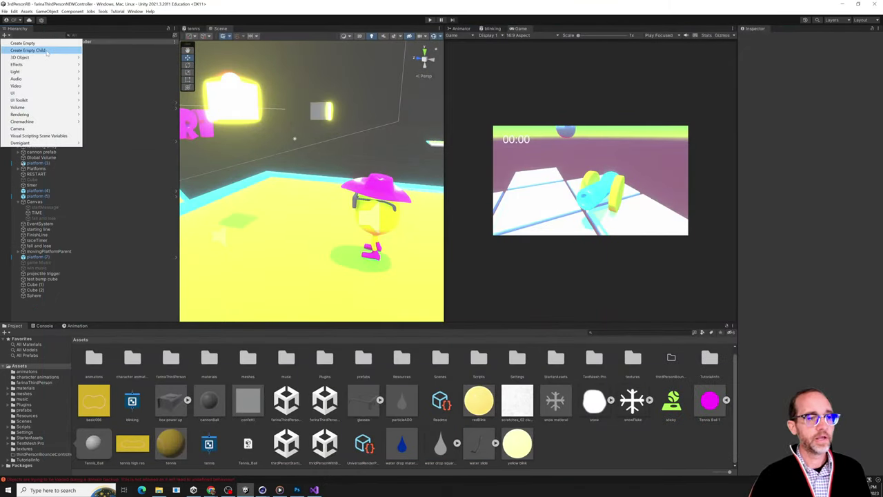
mouse_move(47, 60)
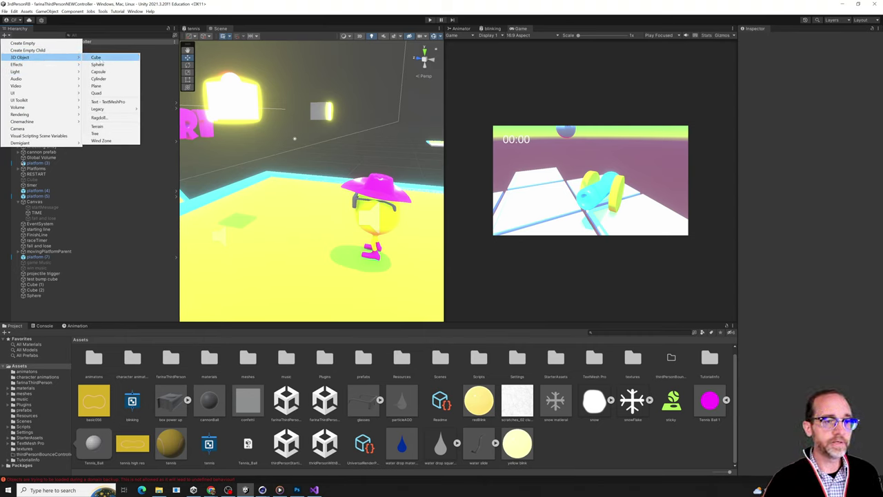
left_click(97, 64)
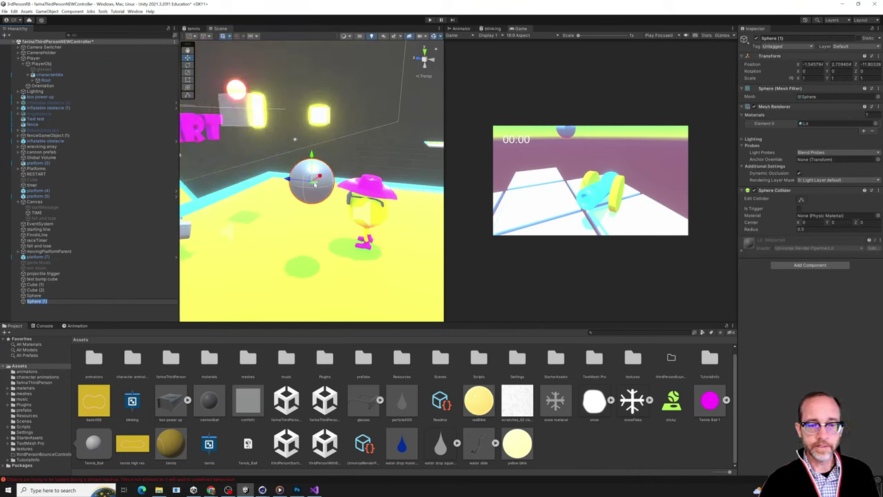
left_click_drag(312, 181, 336, 229)
scroll(346, 231, "down", 5)
left_click_drag(301, 162, 301, 193)
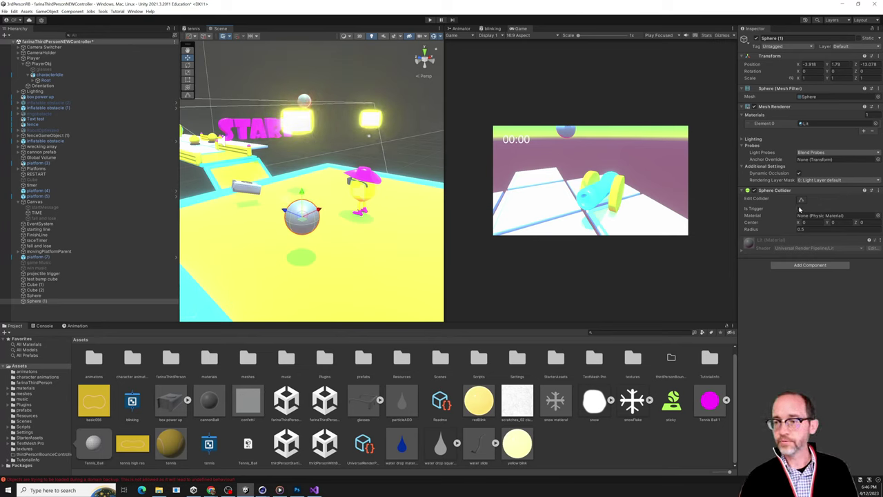
- Add an On Trigger Enter Event Tag 3D component to the new sphere and set its Trigger Object Tag to Player
left_click(805, 265)
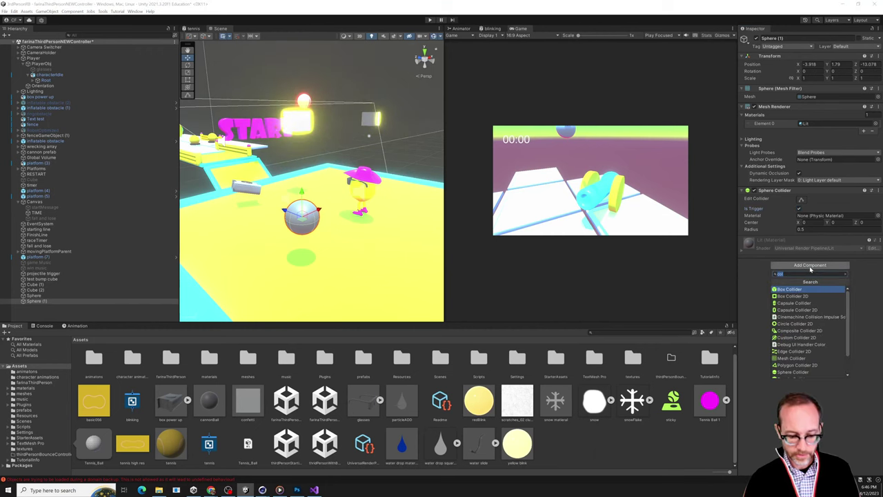
type("cont")
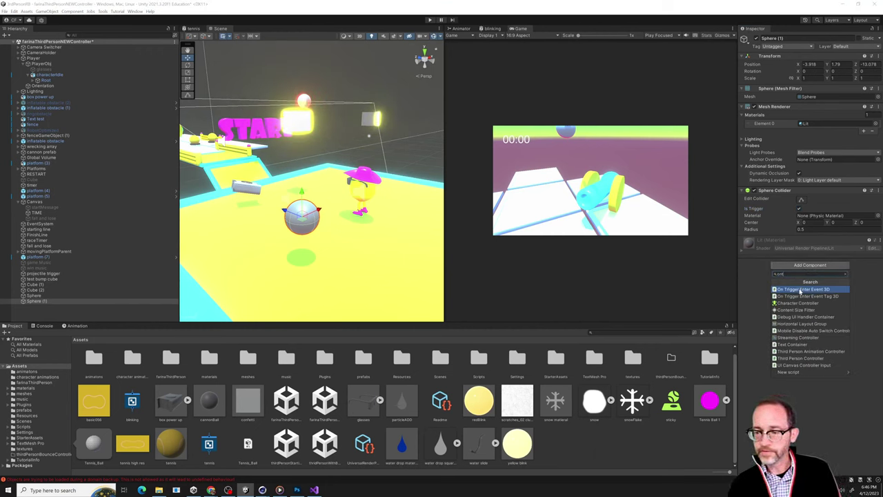
left_click(800, 295)
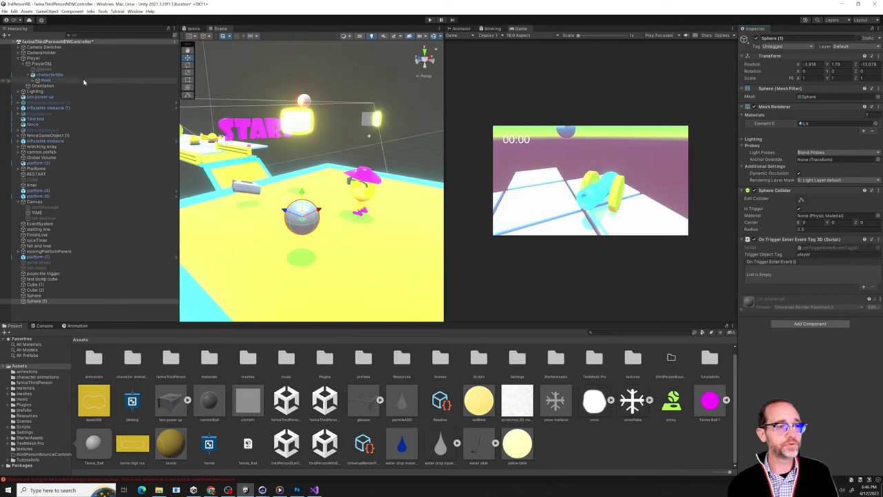
left_click(55, 59)
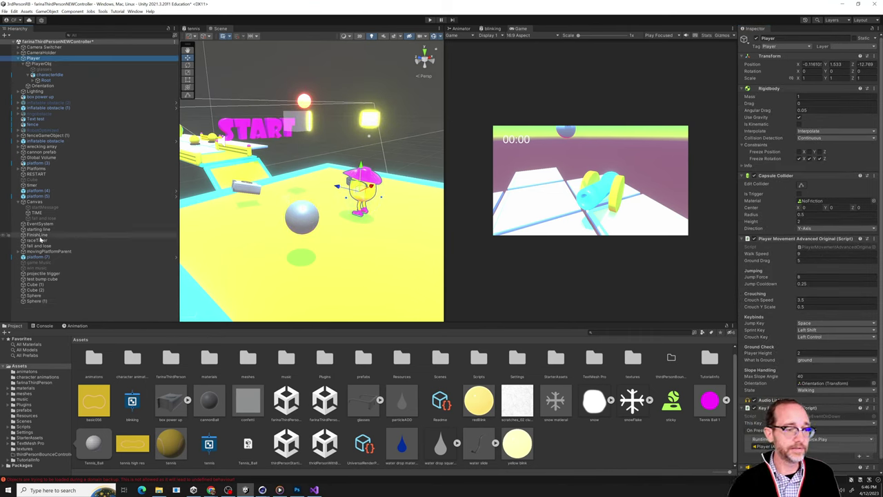
left_click(51, 300)
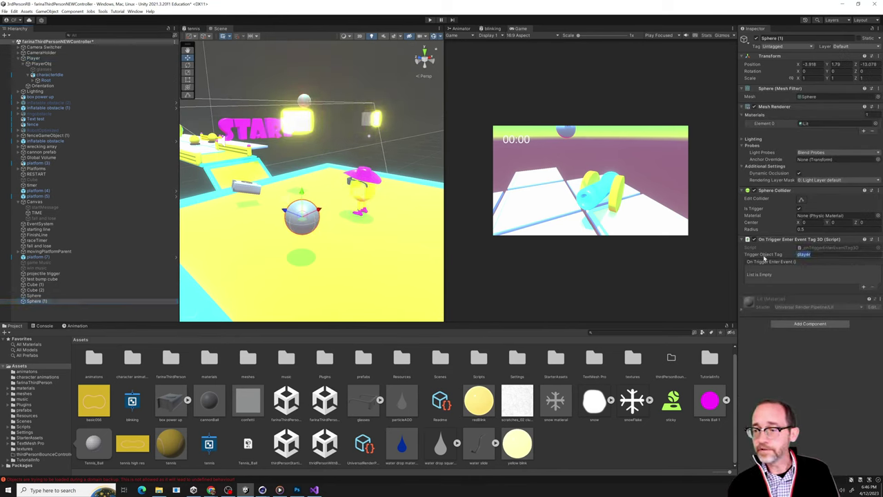
type("Player")
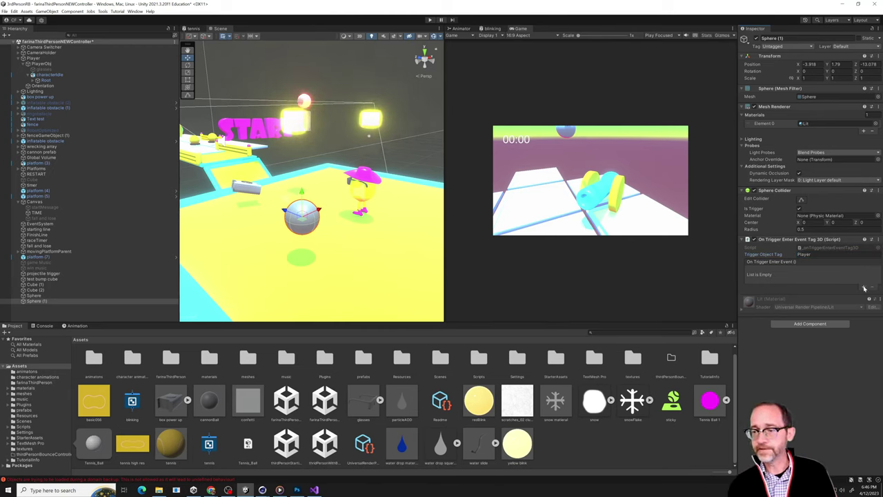
- Add an On Trigger Enter Event entry on the sphere that targets the raceTimer object and calls _raceTimer.addToTime
left_click(864, 289)
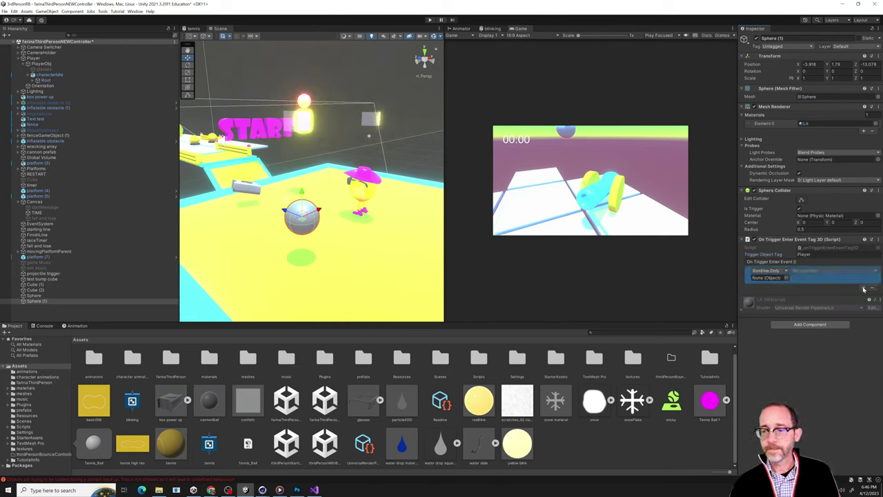
left_click(38, 240)
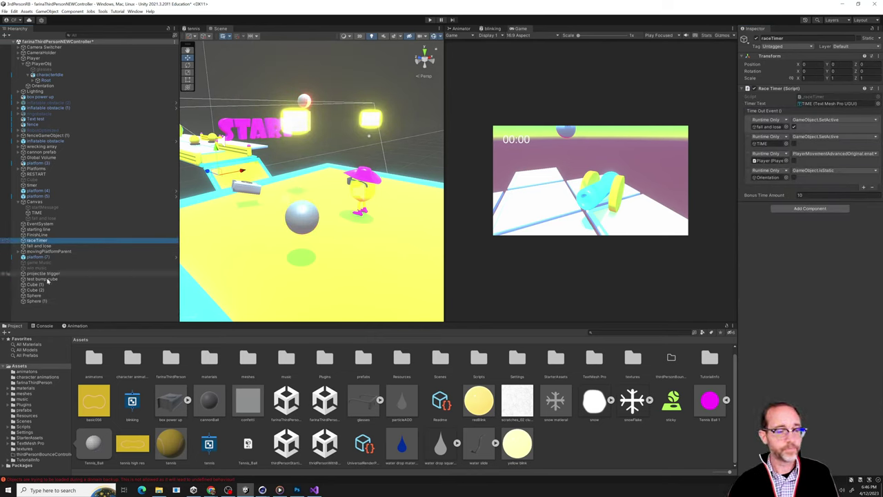
left_click(43, 302)
left_click_drag(38, 241, 776, 279)
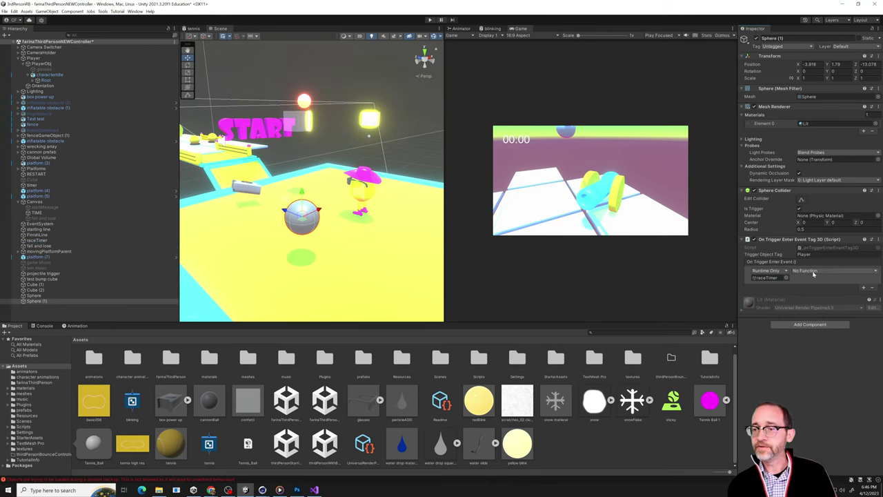
left_click(812, 271)
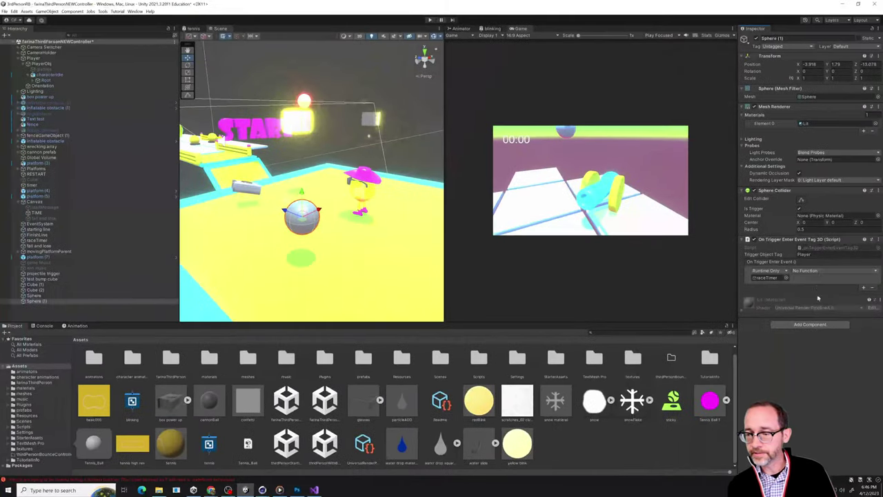
mouse_move(812, 302)
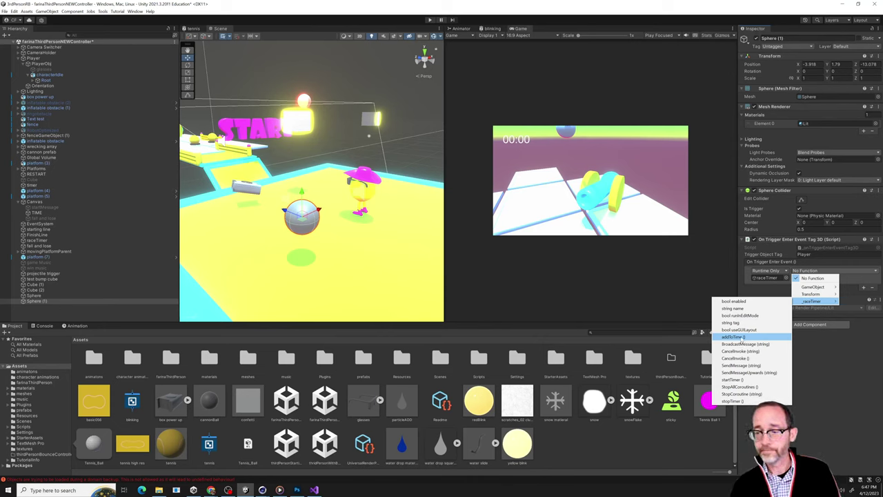
left_click(740, 337)
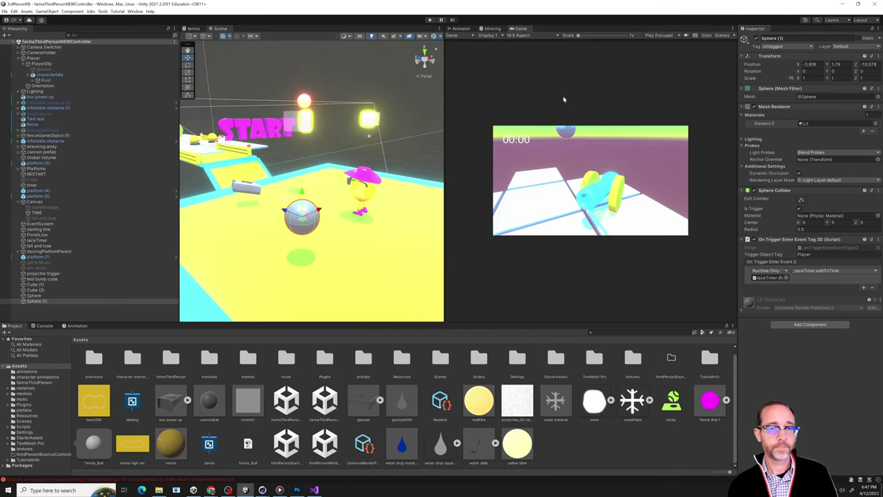
- Play-test the game in an enlarged Game view, run the player into the new sphere to check the bonus time, and stop
left_click(430, 20)
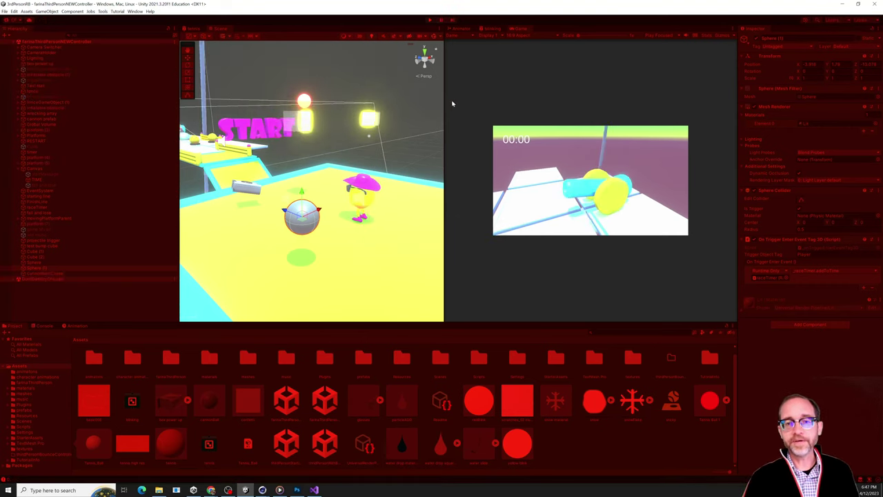
left_click_drag(442, 101, 360, 101)
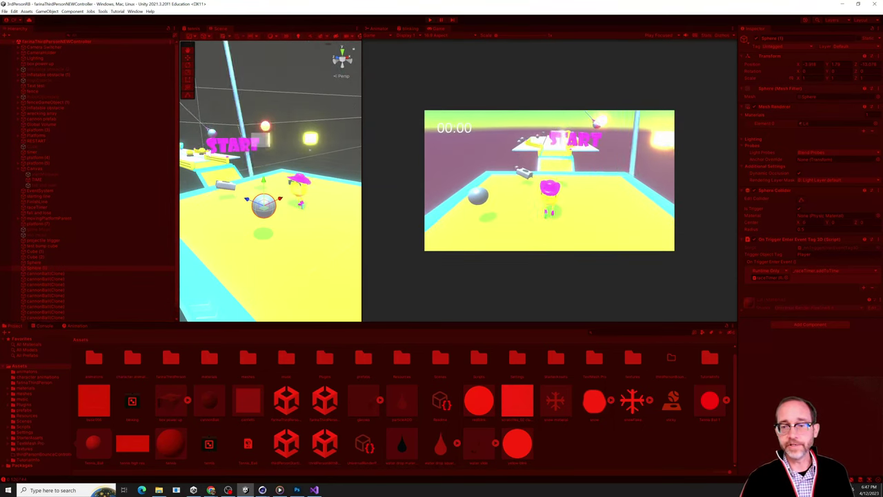
key("w")
key("s")
key("a")
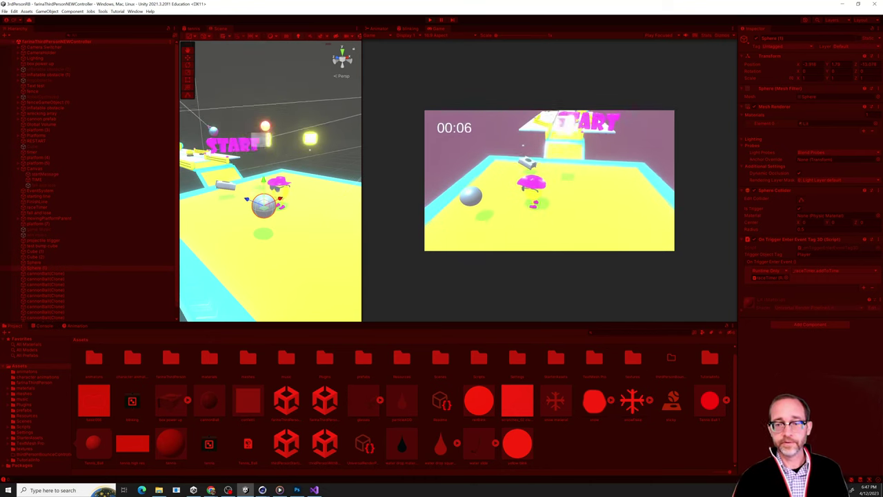
key("a")
key("s")
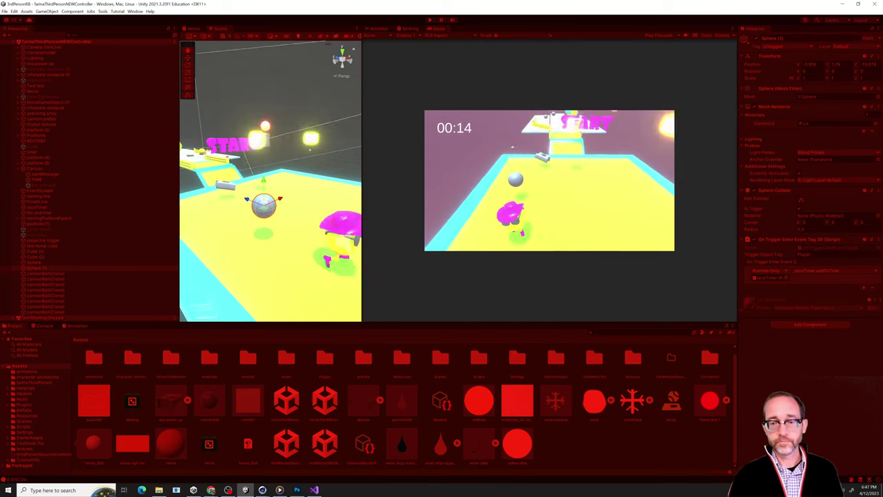
key("w")
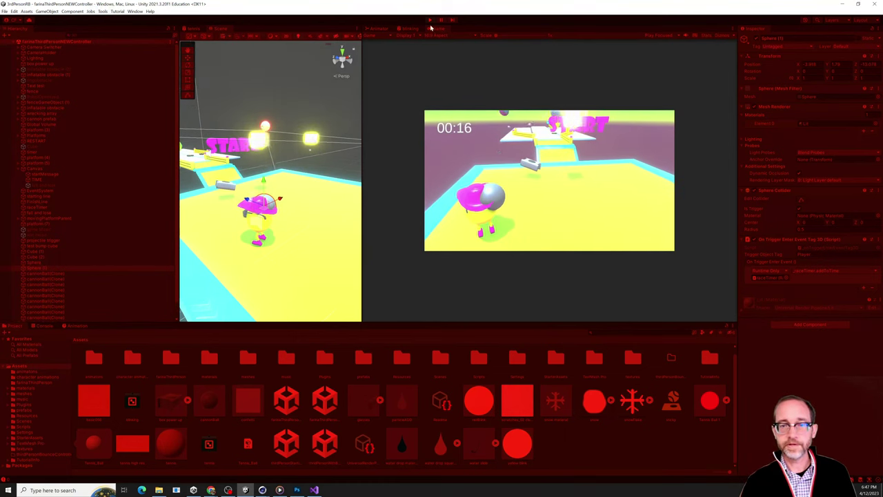
key("ctrl+p")
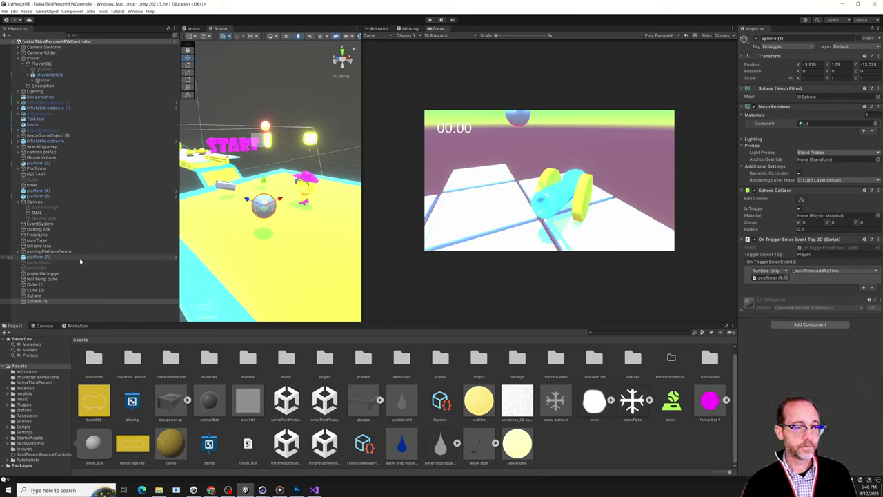
- Review the Player's tag, the sphere's trigger event settings and the addToTime method in Visual Studio
left_click(46, 59)
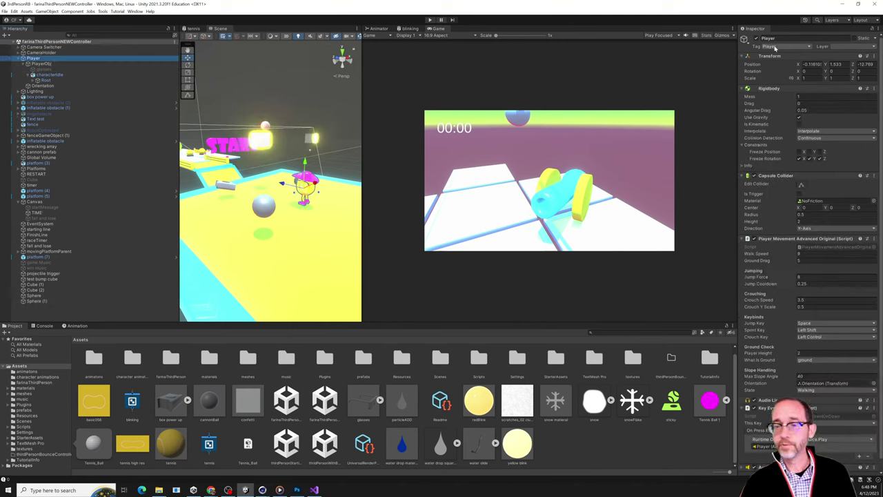
left_click(38, 301)
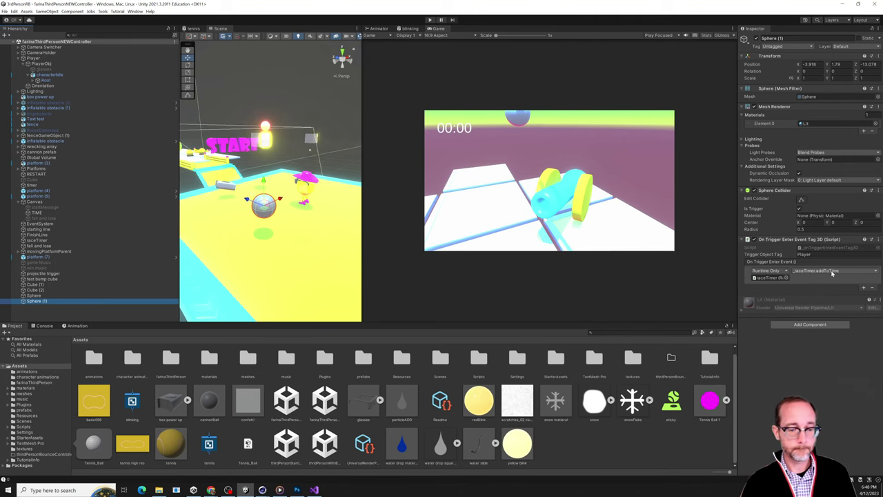
left_click(316, 490)
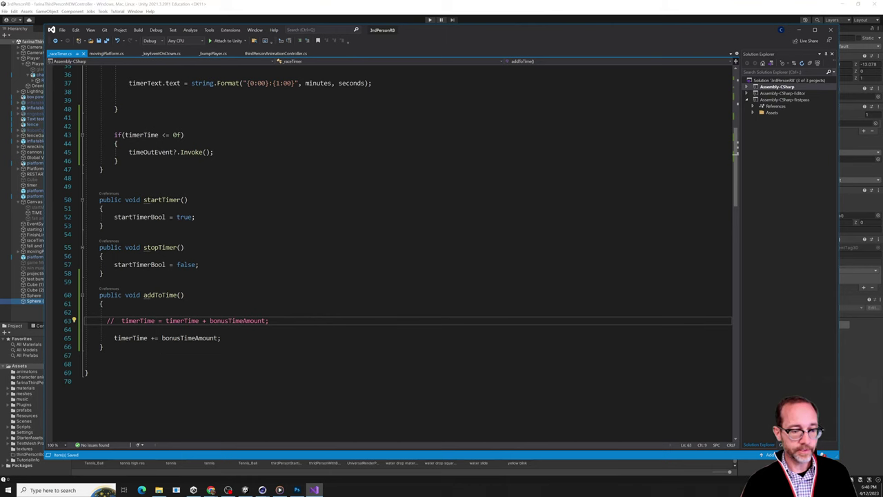
- Return to Unity, select the new sphere and play-test running the player into it again
left_click(35, 312)
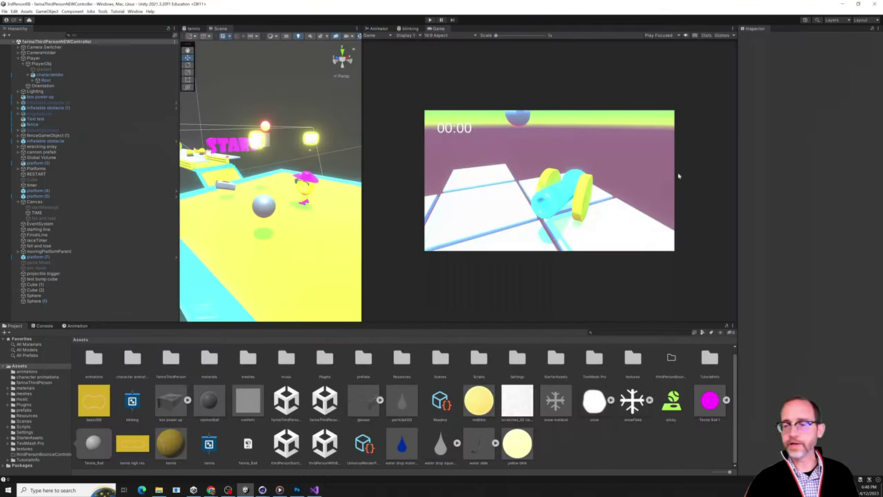
left_click(72, 301)
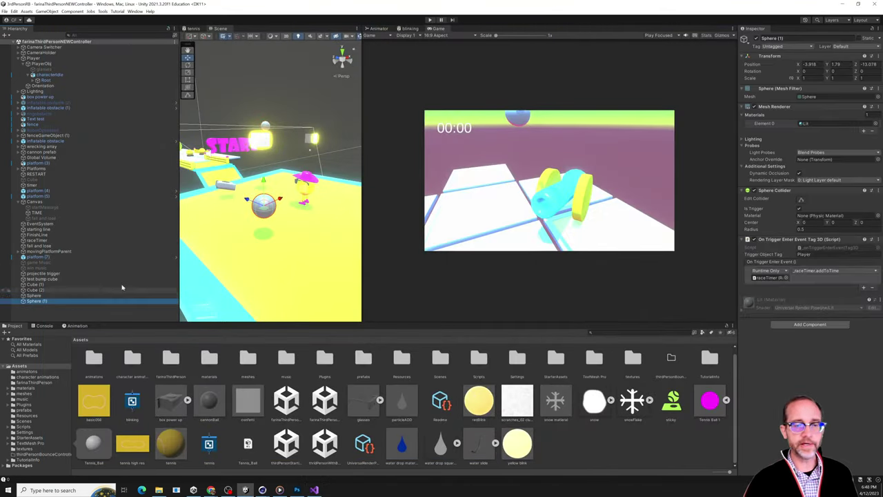
left_click(429, 20)
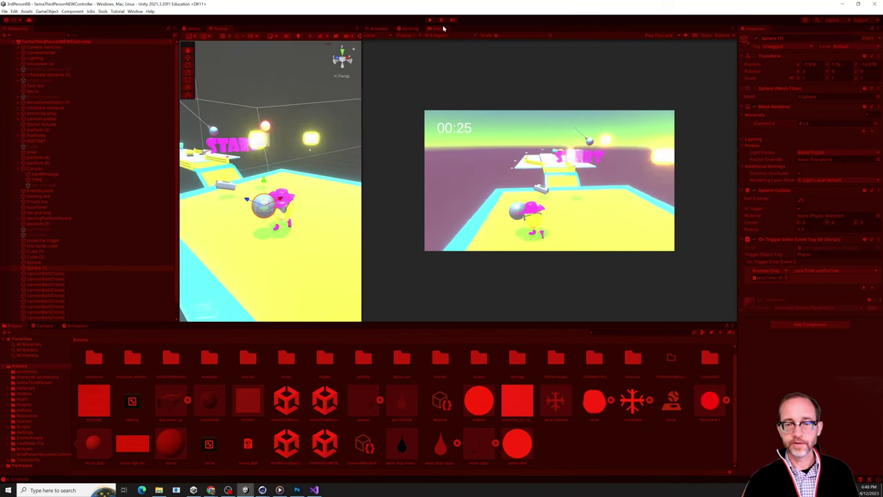
- Stop the play-test and add a second On Trigger Enter Event entry on Sphere (1) that targets the sphere itself
left_click(430, 21)
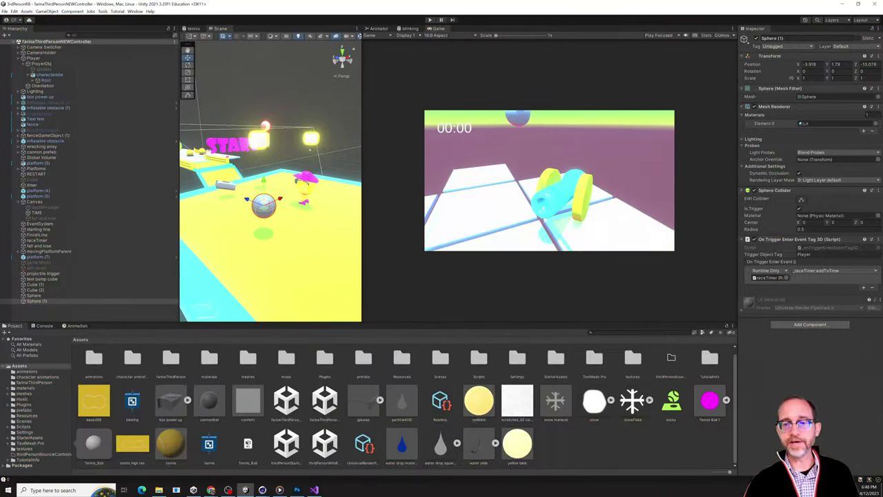
scroll(266, 204, "down", 3)
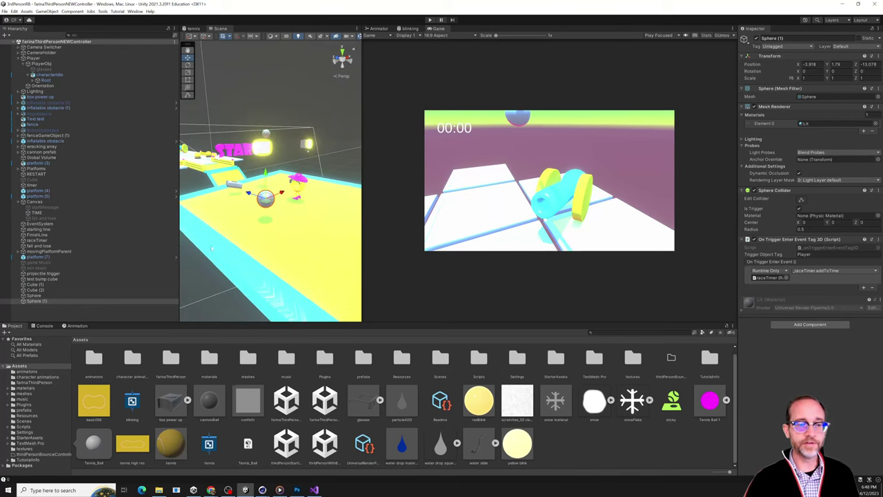
left_click(75, 302)
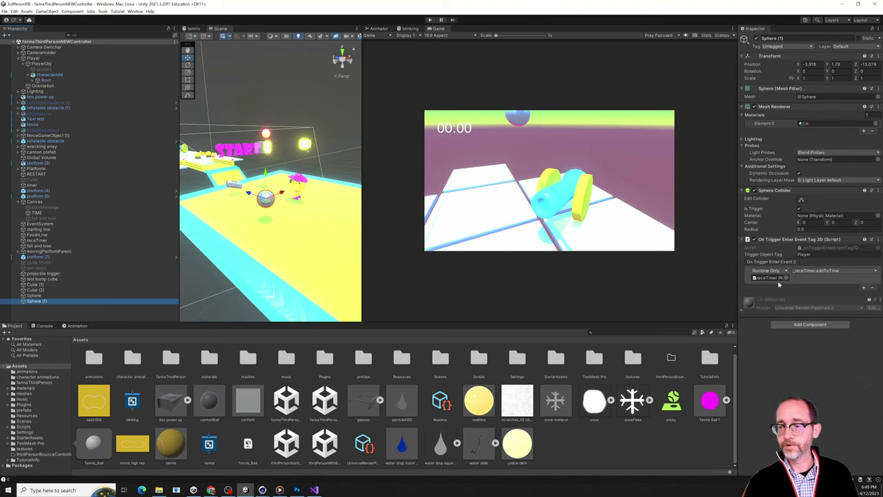
left_click(863, 287)
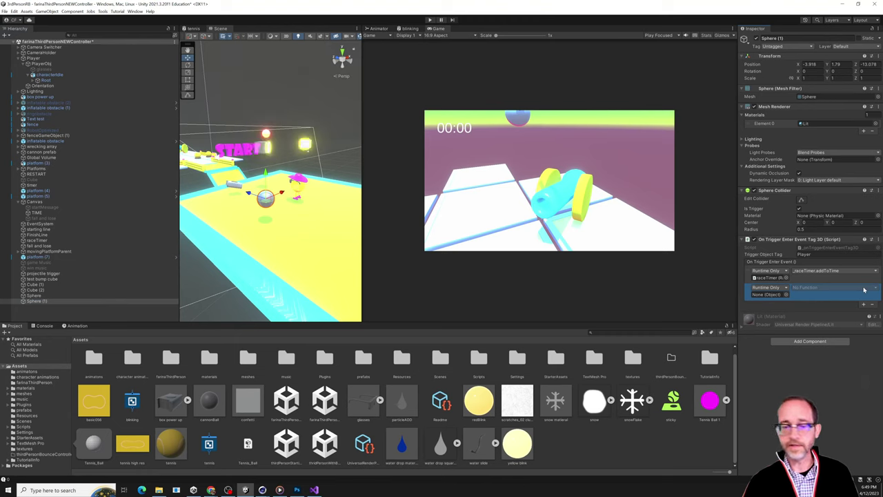
left_click_drag(85, 301, 775, 295)
- Set the new event entry's function to GameObject.SetActive with its value unticked, so the trigger deactivates the sphere
left_click(805, 287)
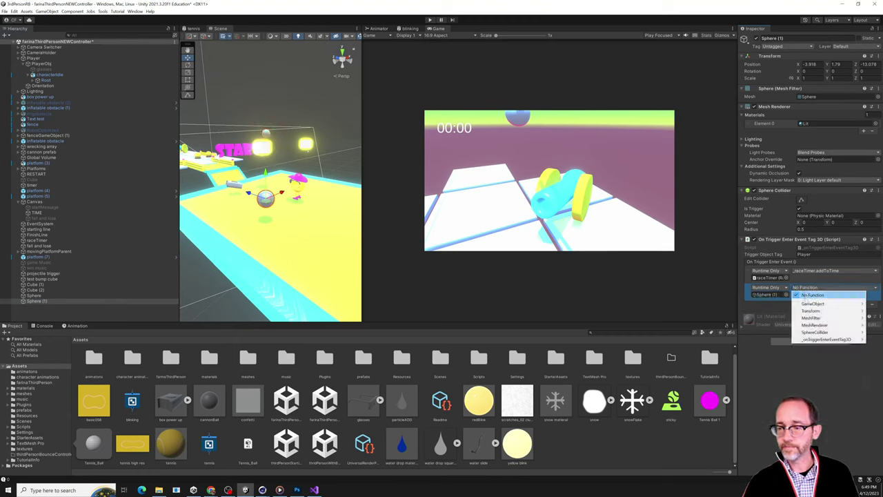
mouse_move(805, 303)
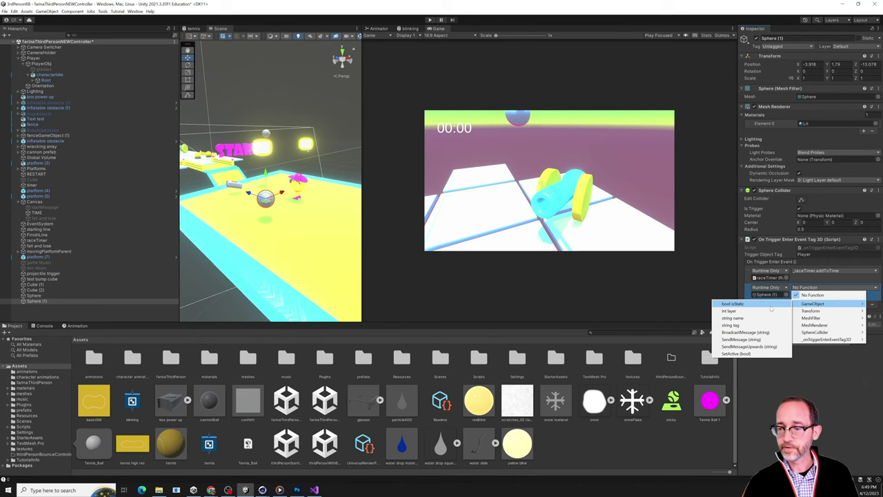
left_click(771, 304)
left_click(810, 289)
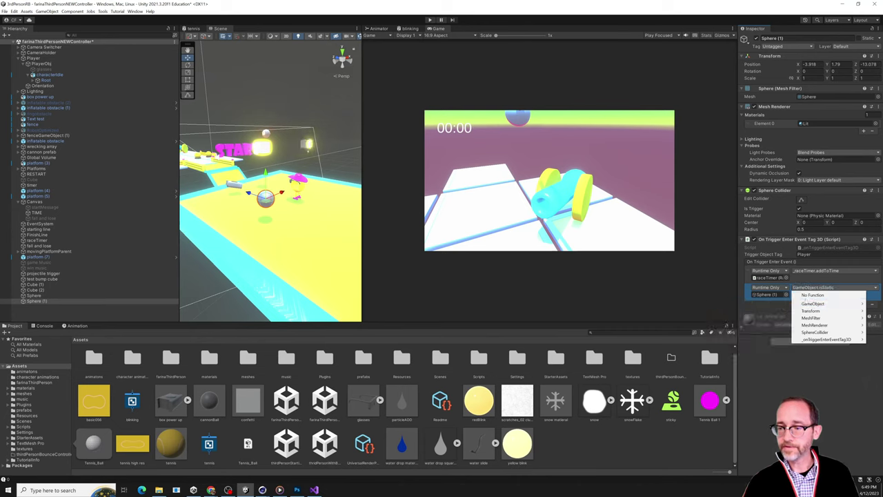
mouse_move(813, 303)
left_click(769, 329)
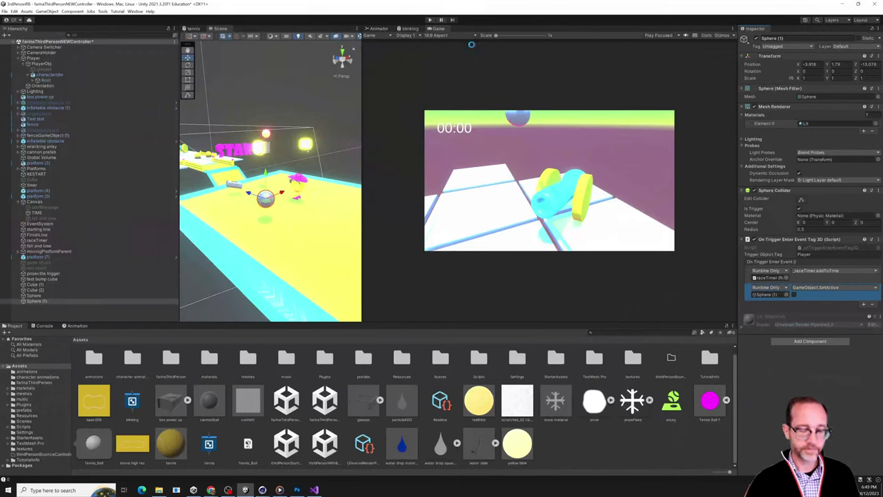
- Play-test running the player into the sphere and around the platform to check the bonus time and the sphere's deactivation, and stop
left_click(429, 20)
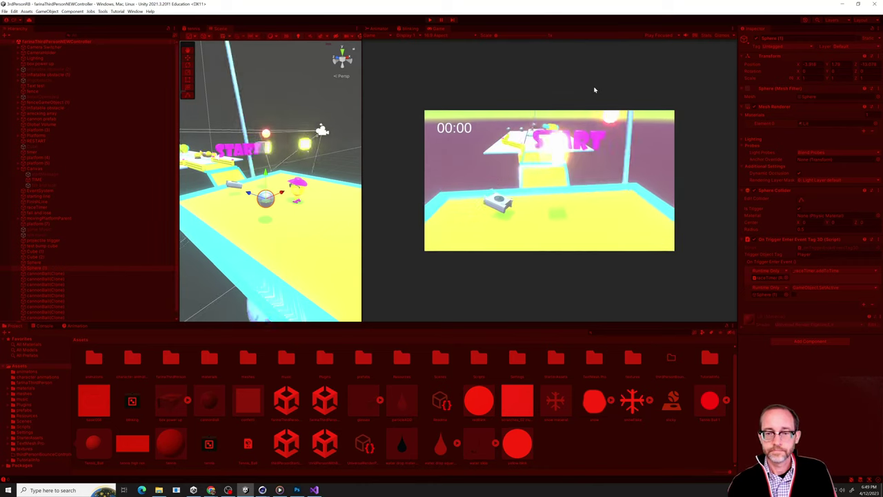
key("w")
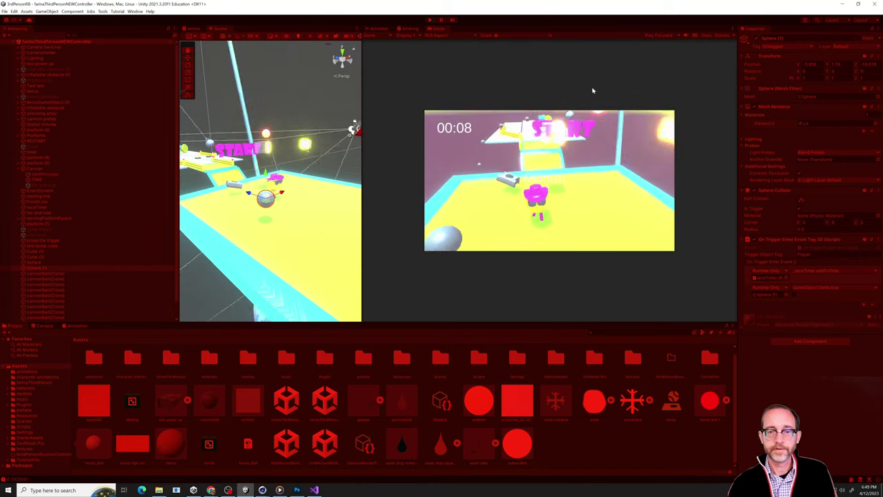
key("s")
key("a")
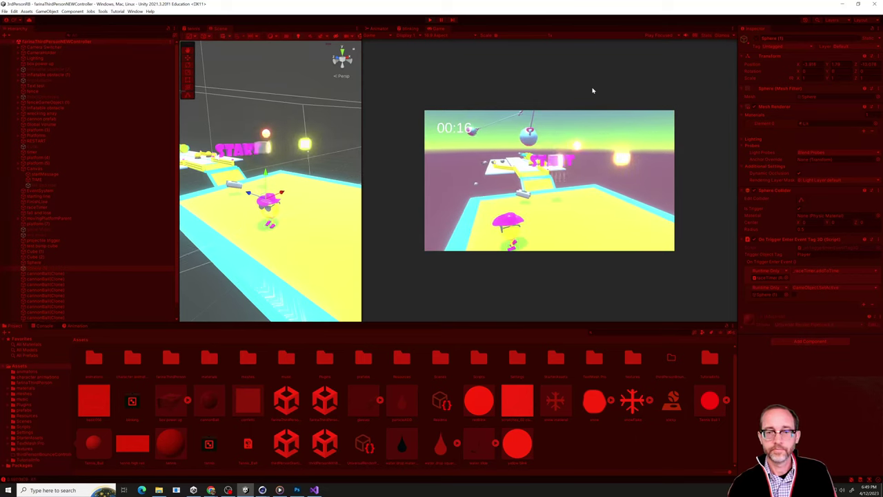
key("w")
key("d")
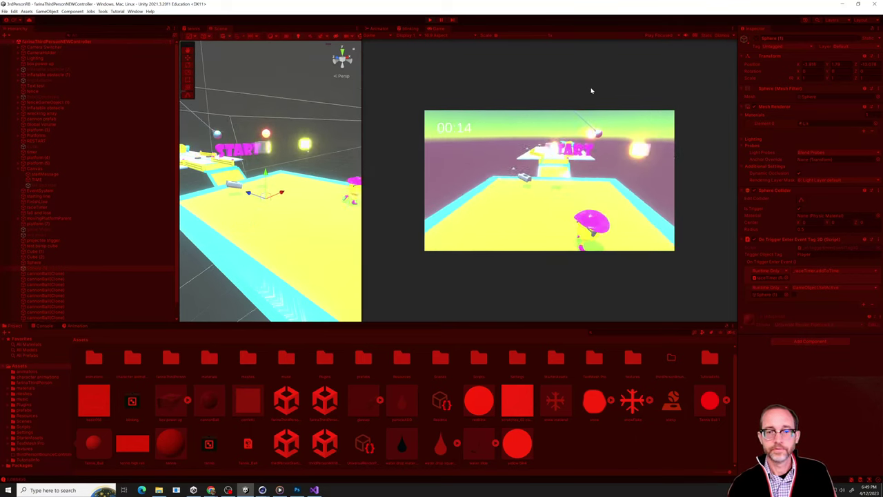
key("a")
key("a")
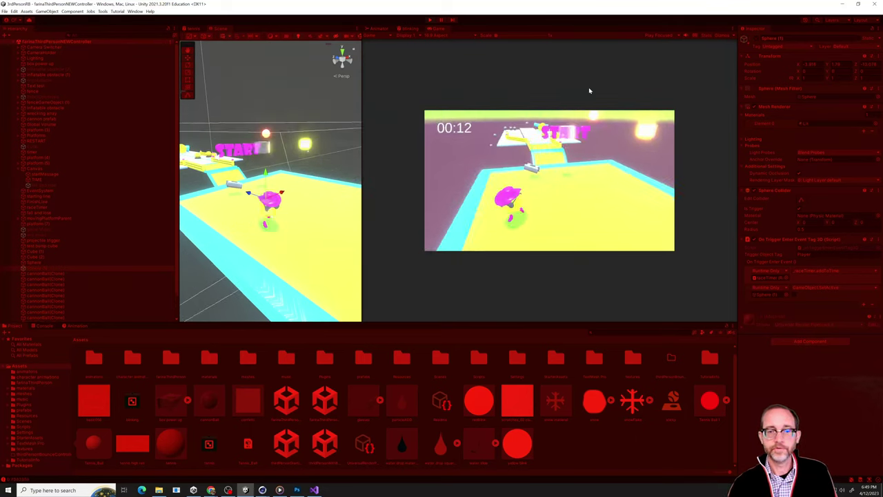
key("d")
key("w")
key("d")
key("a")
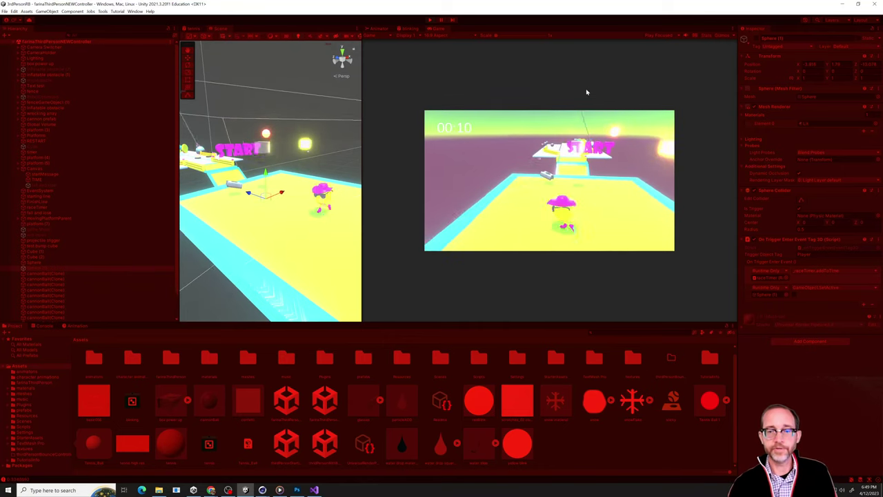
key("d")
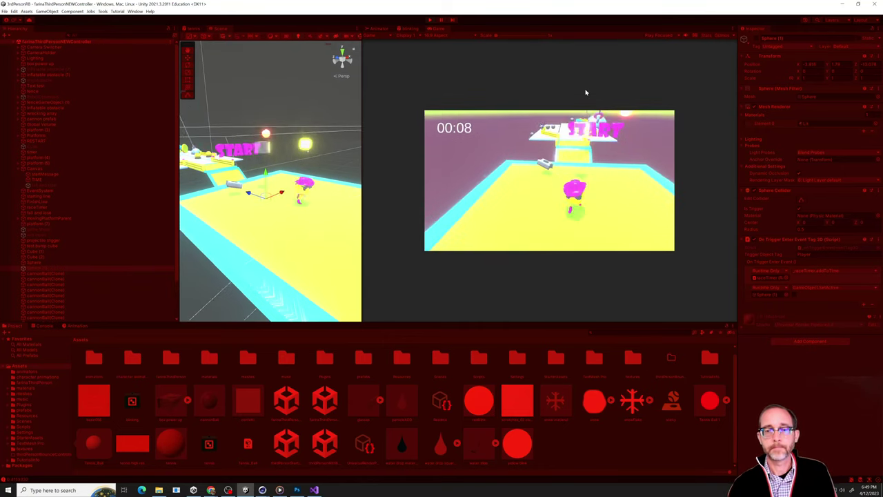
key("a")
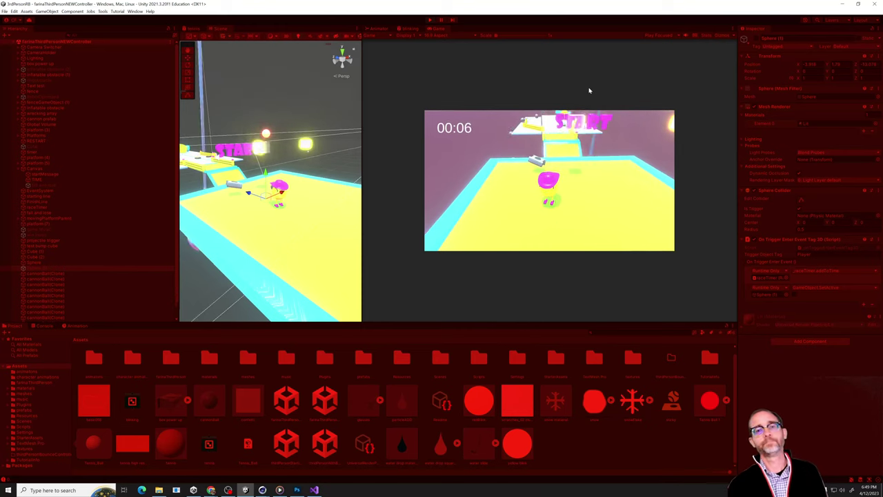
left_click(429, 20)
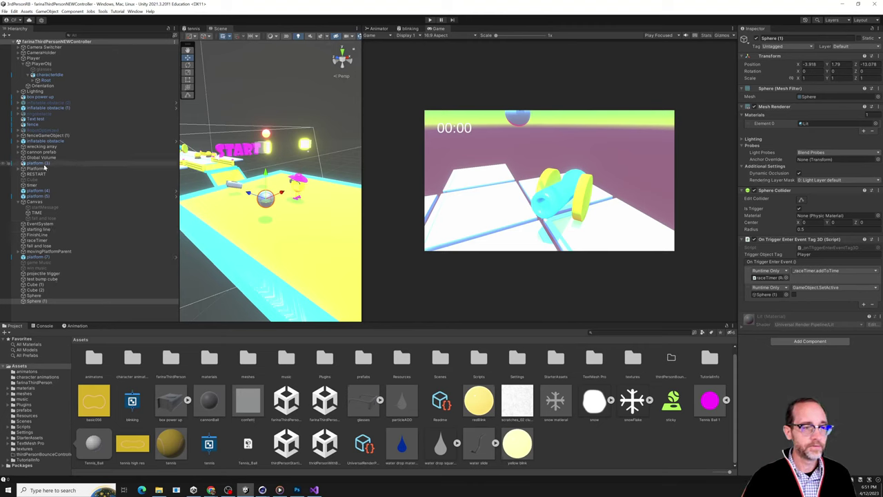
- Select the Cube (2) object in the scene
left_click(50, 291)
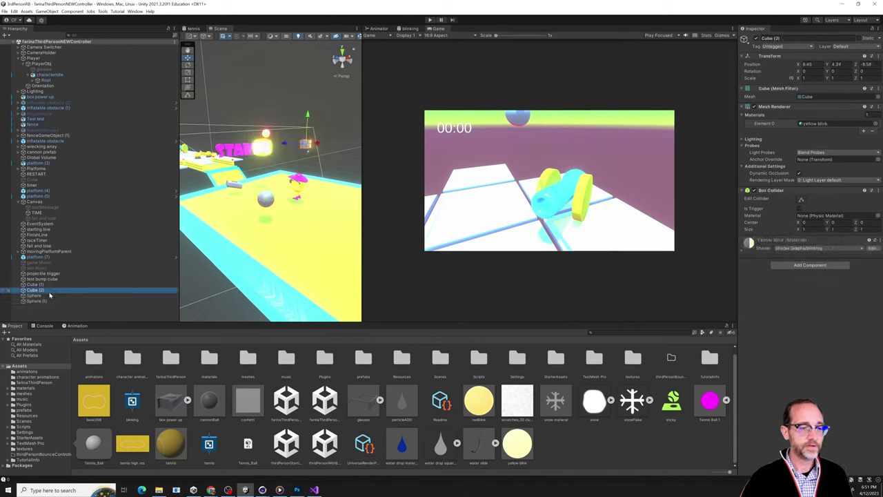